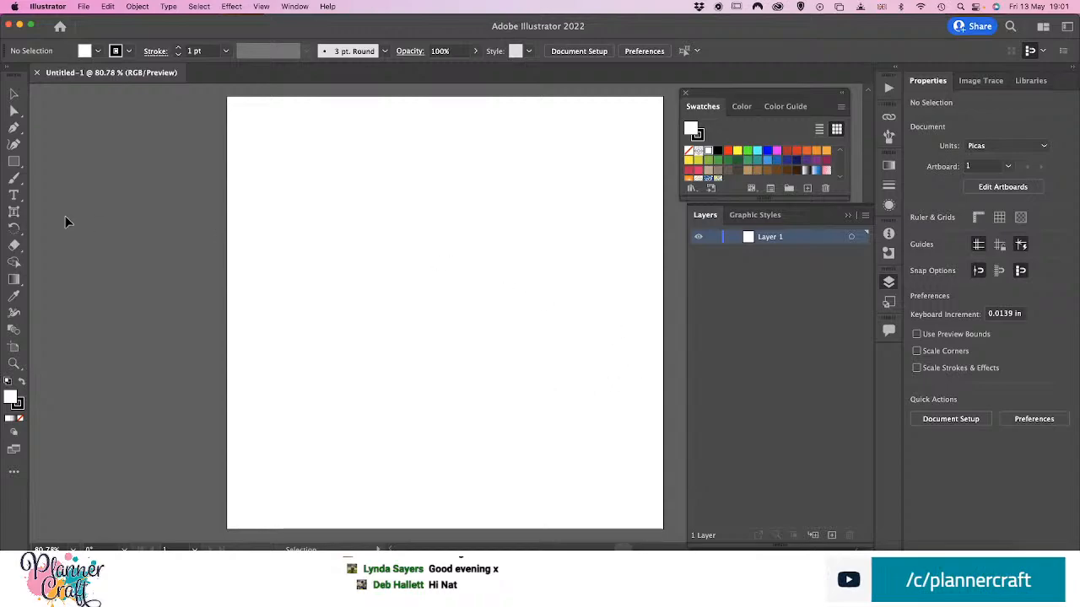
Start a point text object near the artboard's upper-right corner with the lines "Most people" and "Rise & Shine"
click(14, 195)
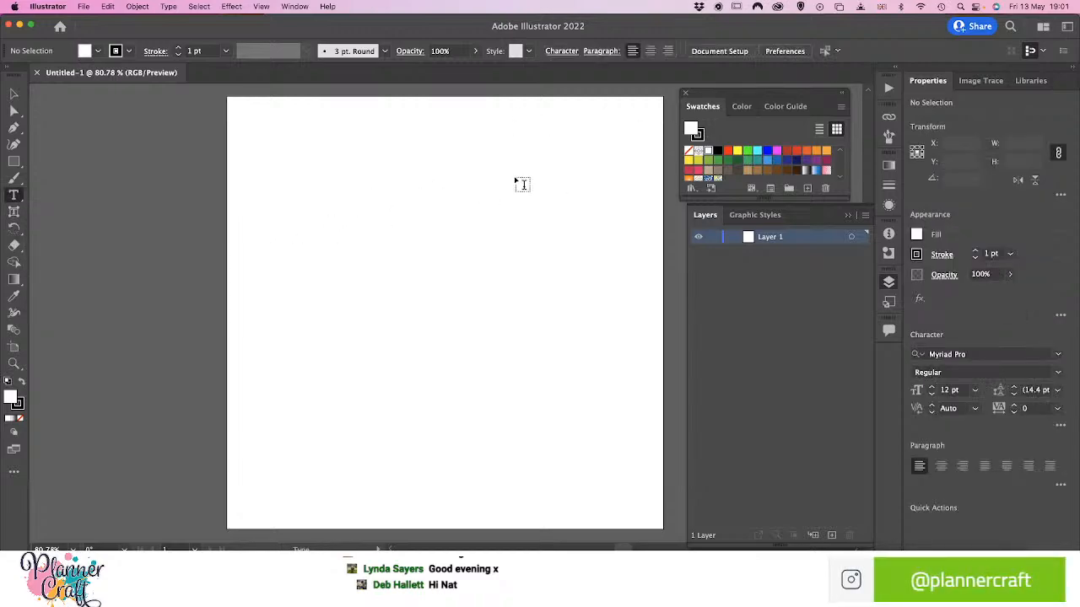
click(557, 133)
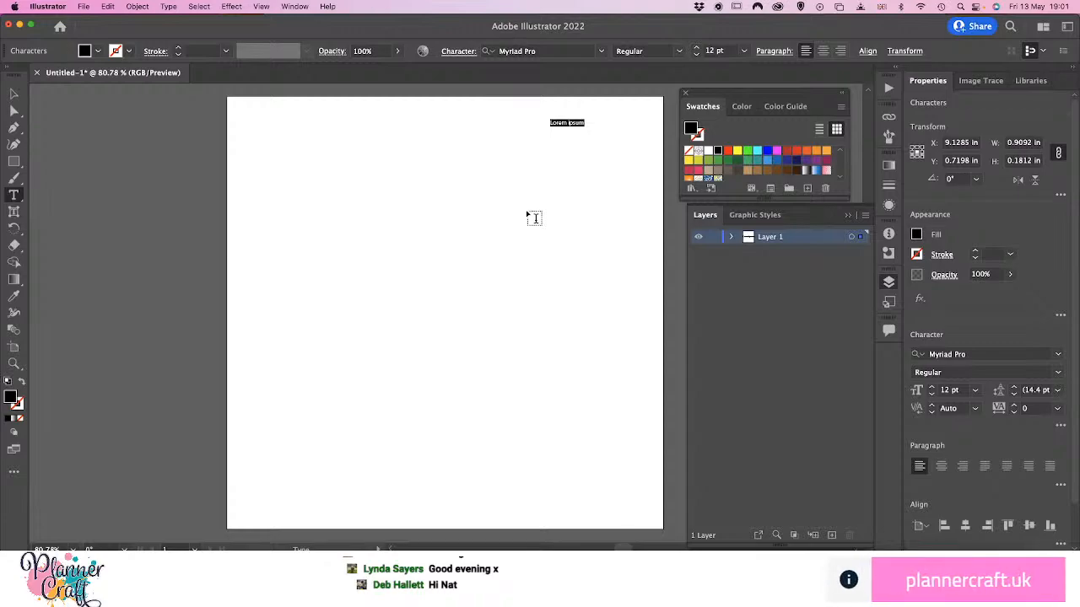
text(Mos)
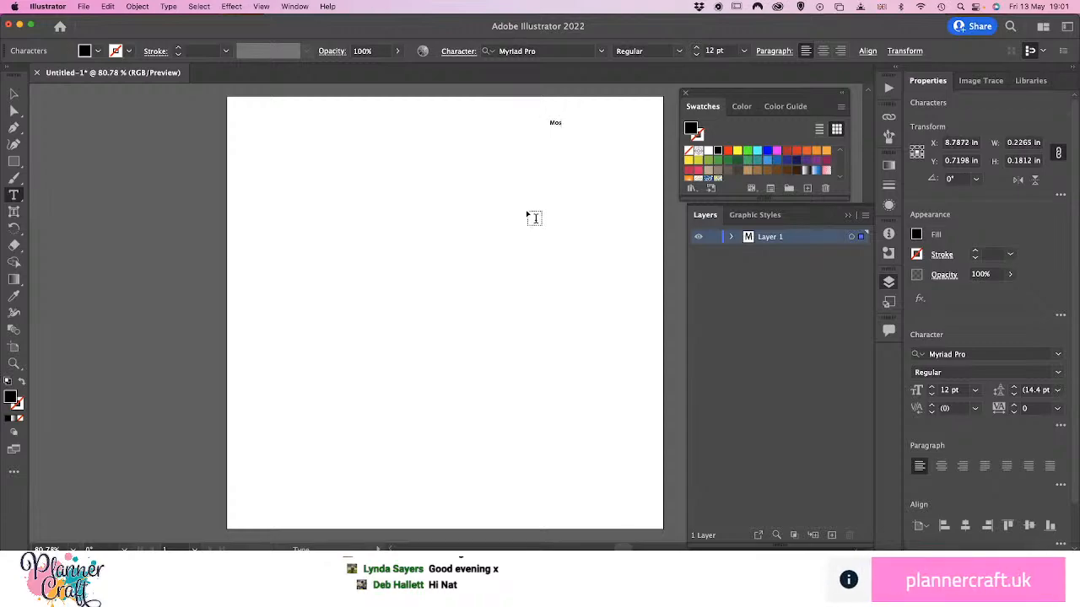
text(t people)
key(Return)
text(Rise)
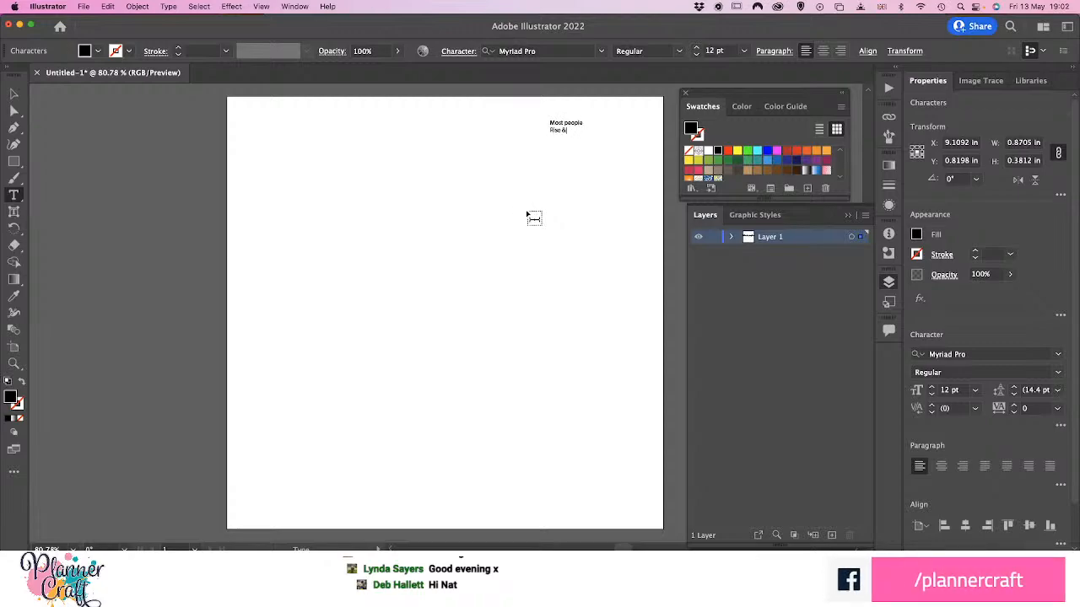
text( & Shine)
key(Return)
Add a line with the person's first name and a line reading "caffeinates" to the text, correcting the spelling
text(Natalie)
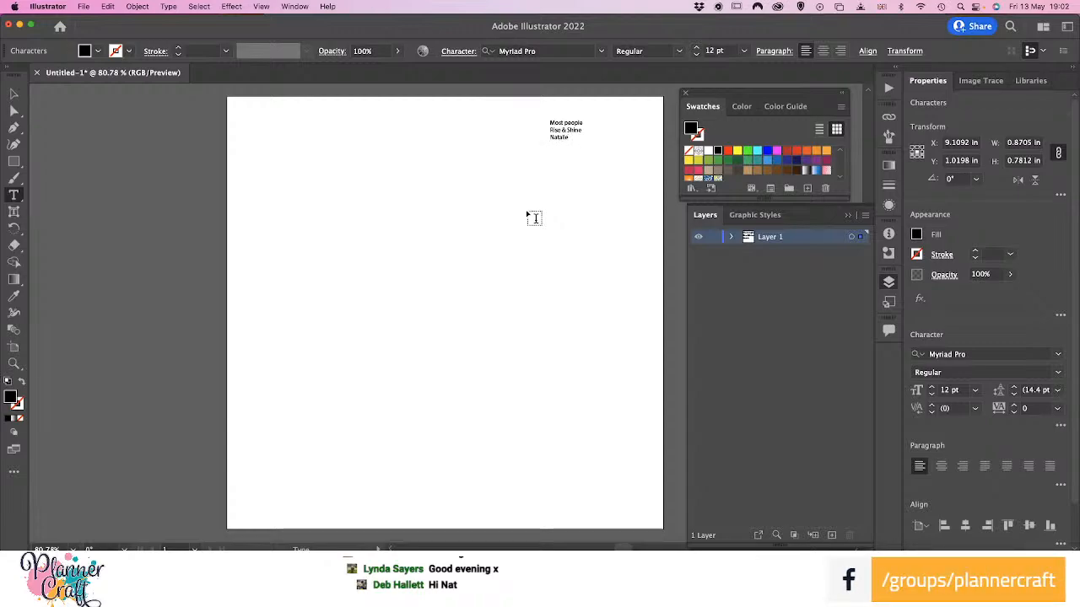
text(caffi)
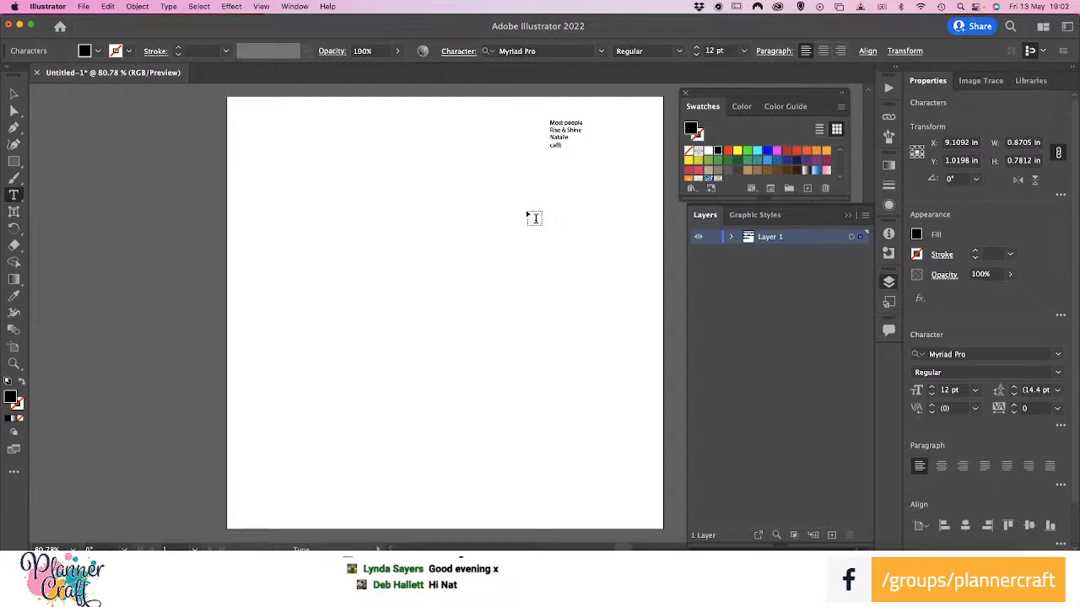
text(enates)
key(Left)
key(Left)
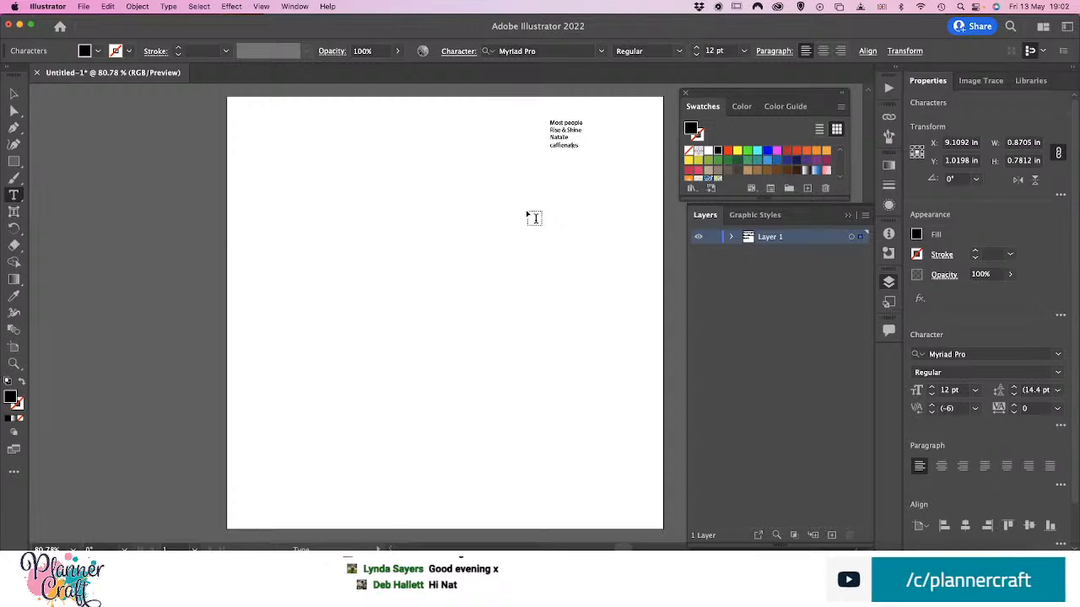
key(Left)
drag(578, 144, 575, 146)
key(Right)
Add the closing line "and hopes for the best" to the text and deselect the text object
key(Return)
text(and)
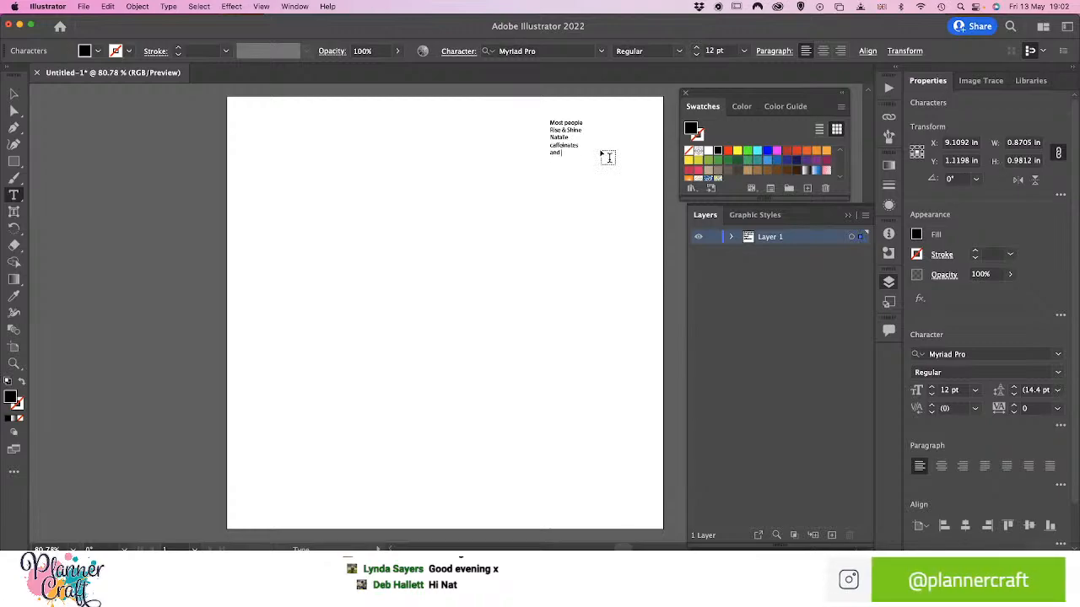
text( hopes for the best)
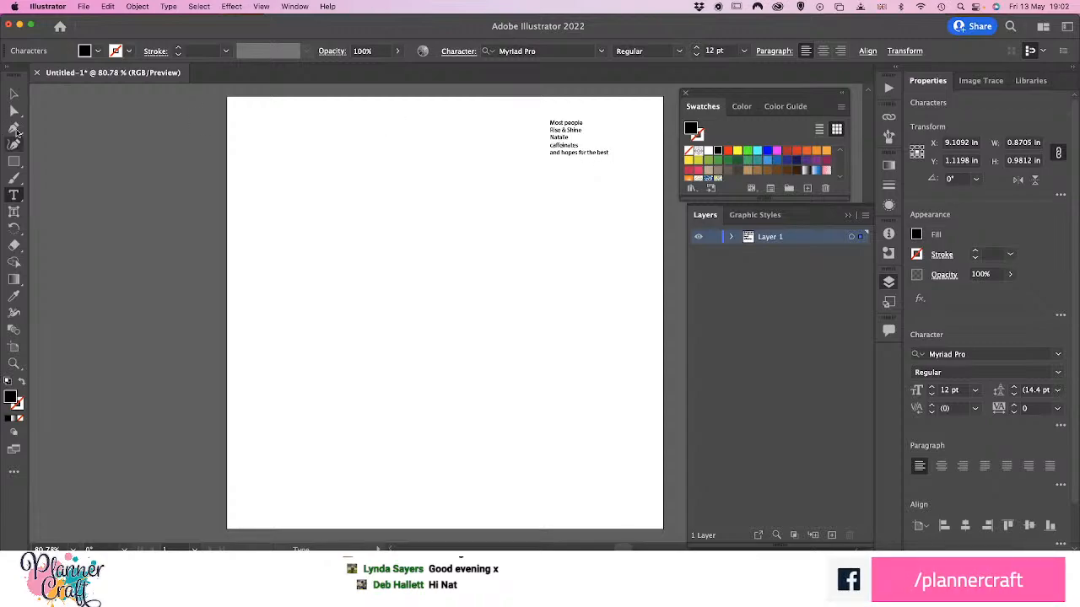
click(14, 93)
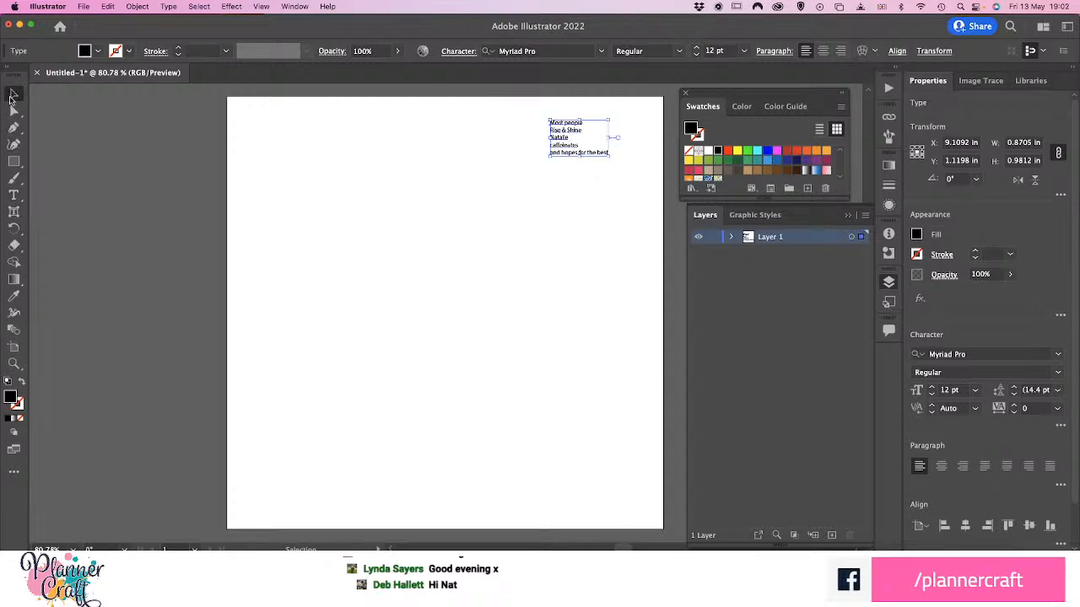
click(129, 225)
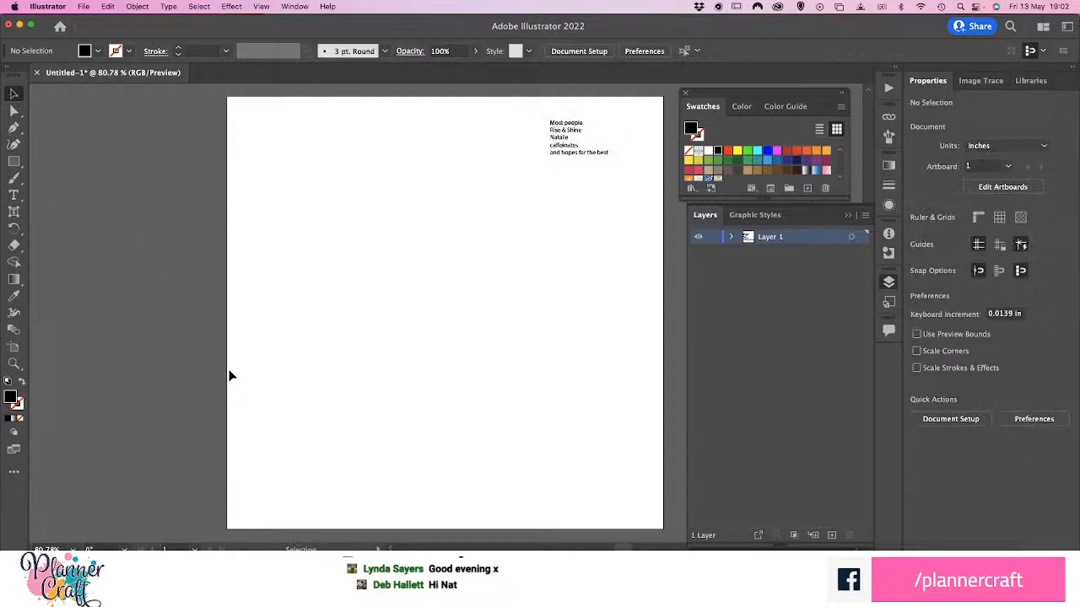
Set the font of the word "caffeinates" in the five-line text to Clarendon Blk BT Black
key(super+equal)
key(super+equal)
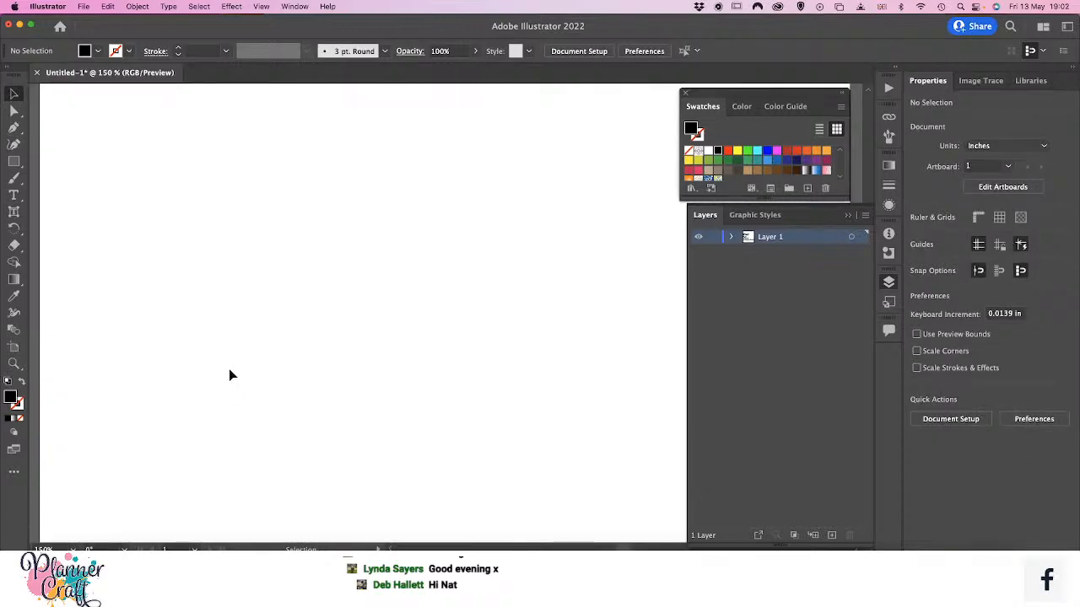
key(super+minus)
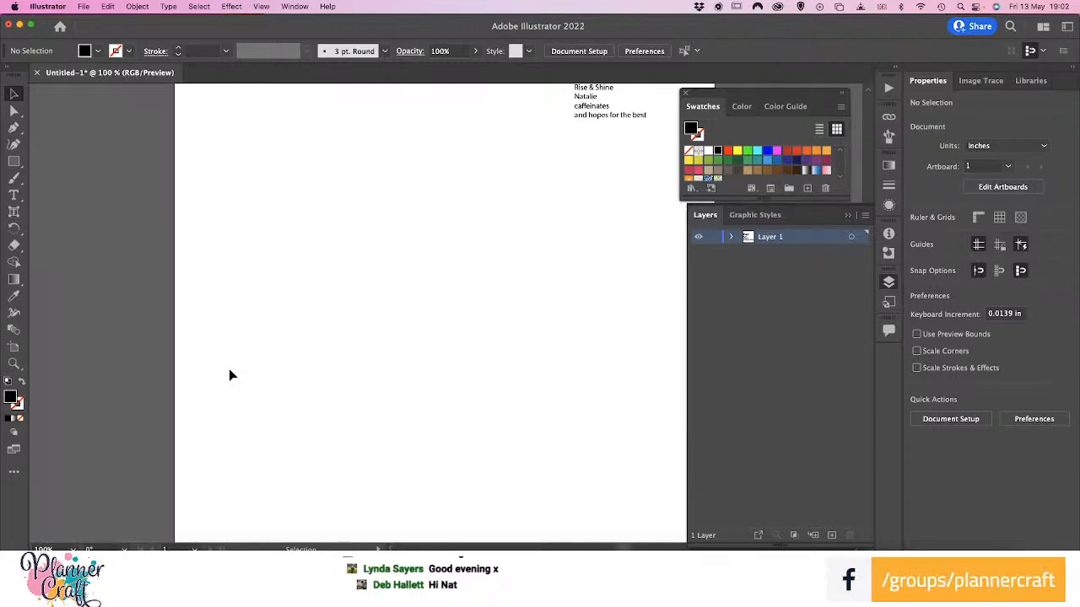
drag(253, 295, 244, 337)
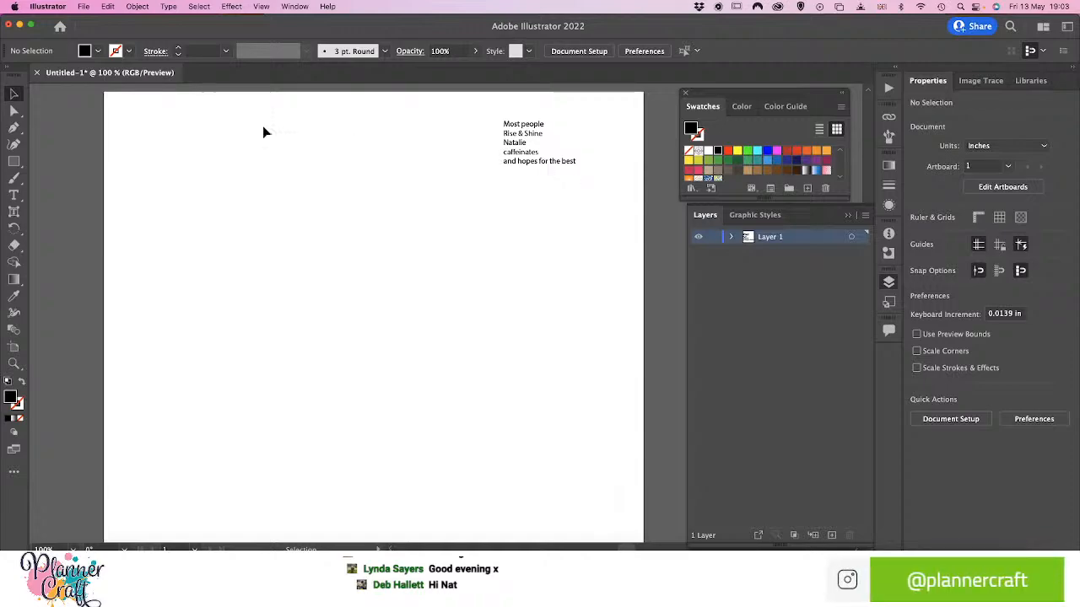
click(14, 196)
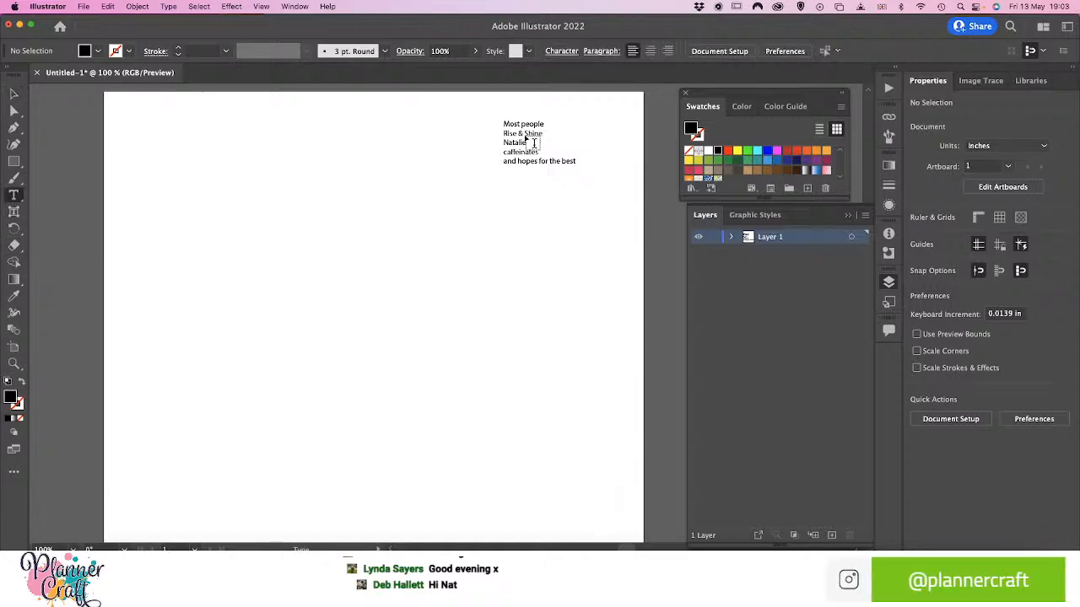
click(516, 152)
double_click(517, 152)
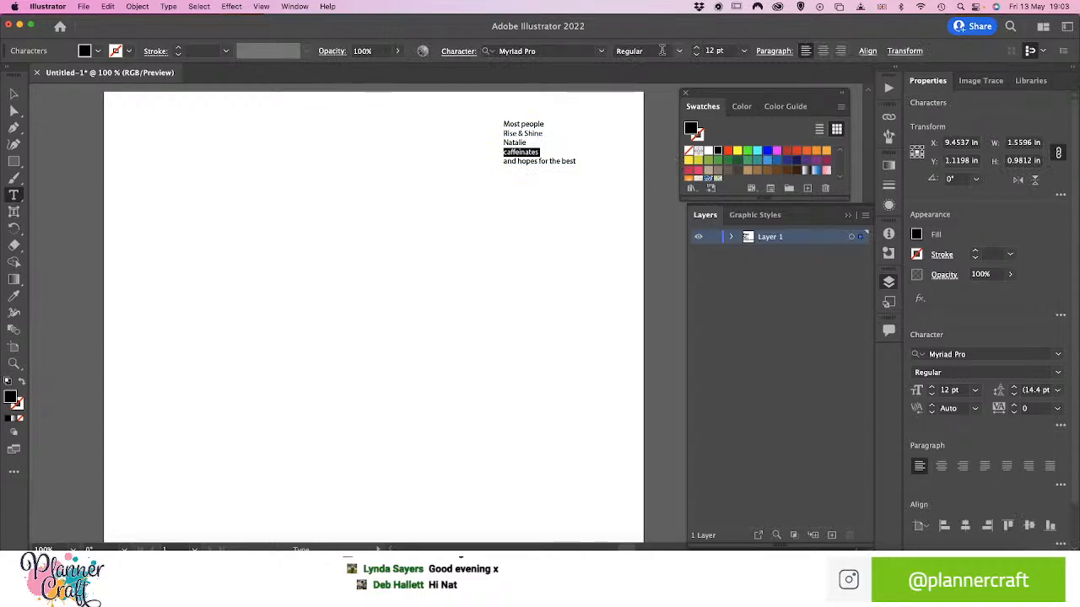
click(680, 51)
click(653, 67)
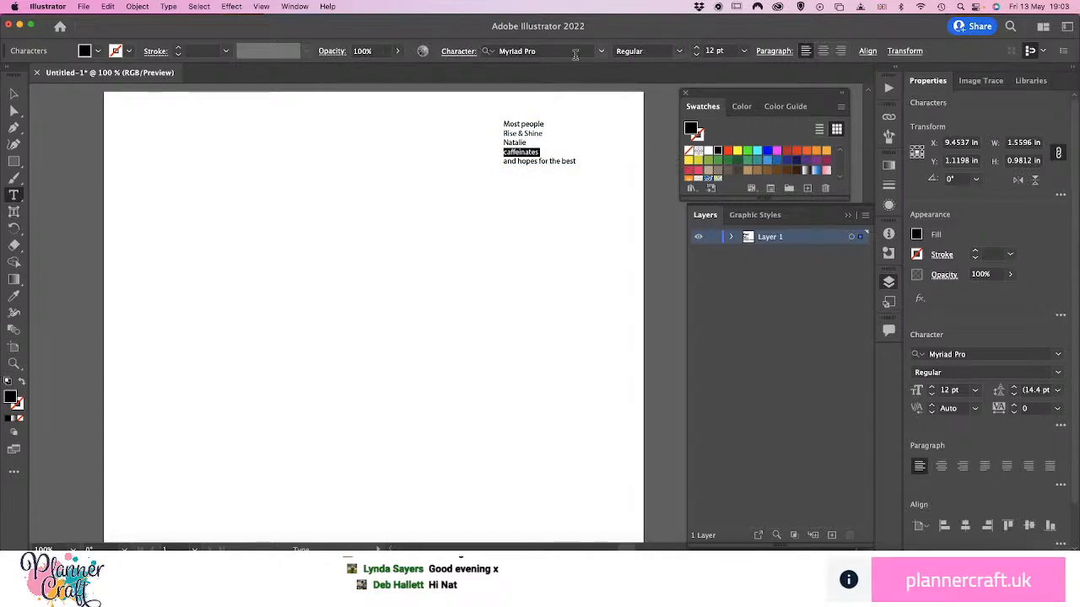
click(602, 52)
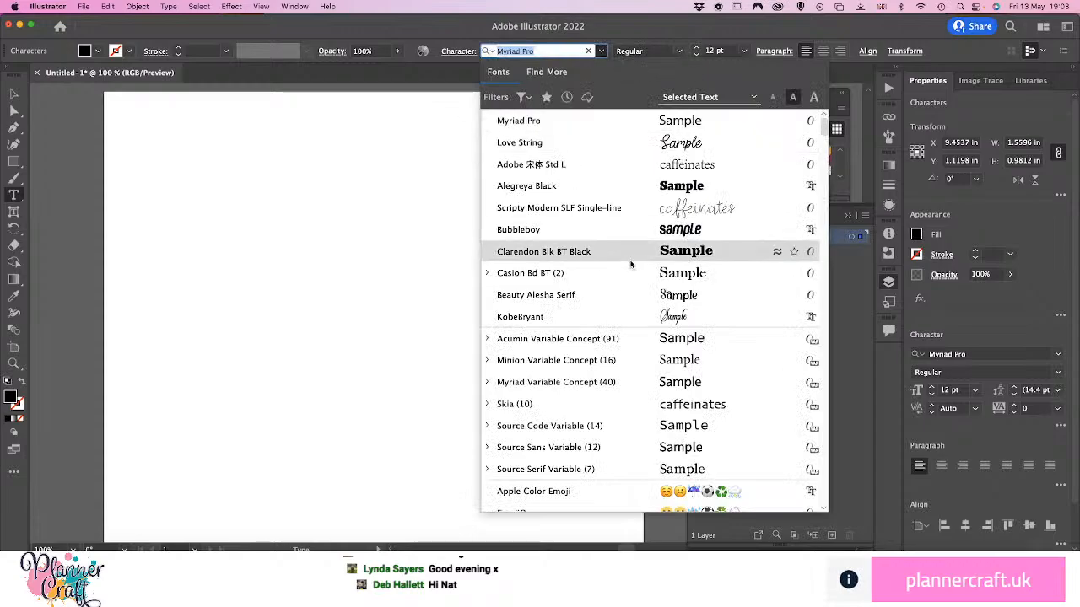
click(591, 252)
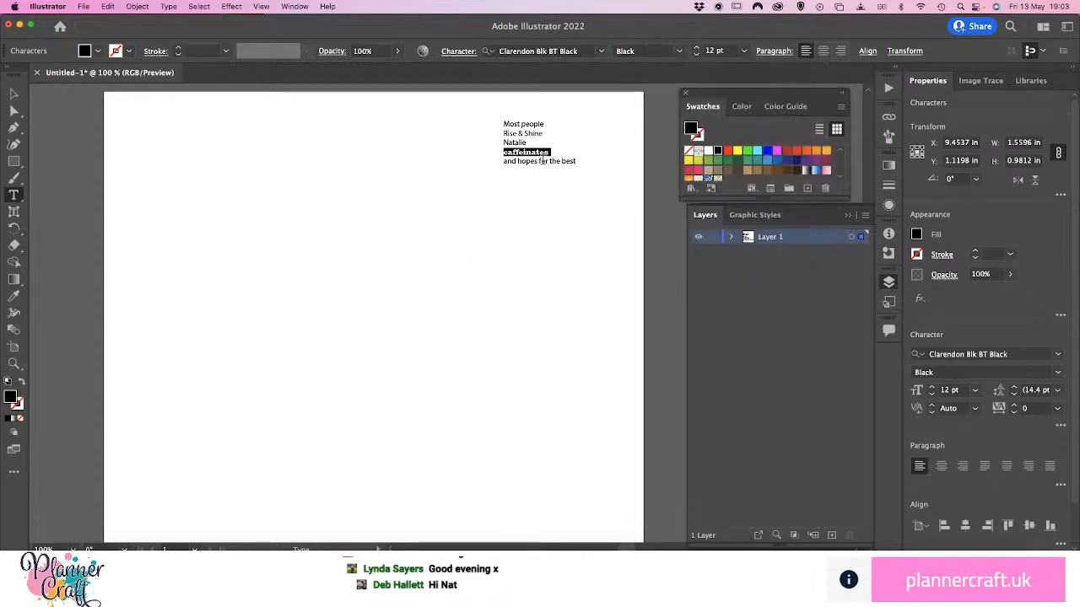
Set the font of the "Rise & Shine" line to Alegreya Black
click(523, 147)
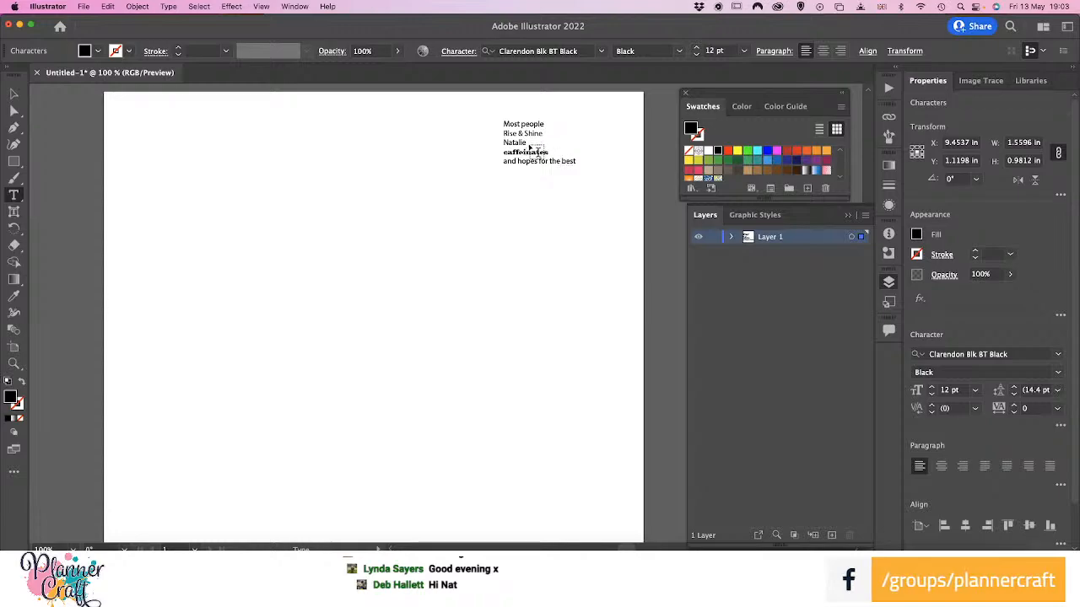
click(519, 133)
triple_click(520, 133)
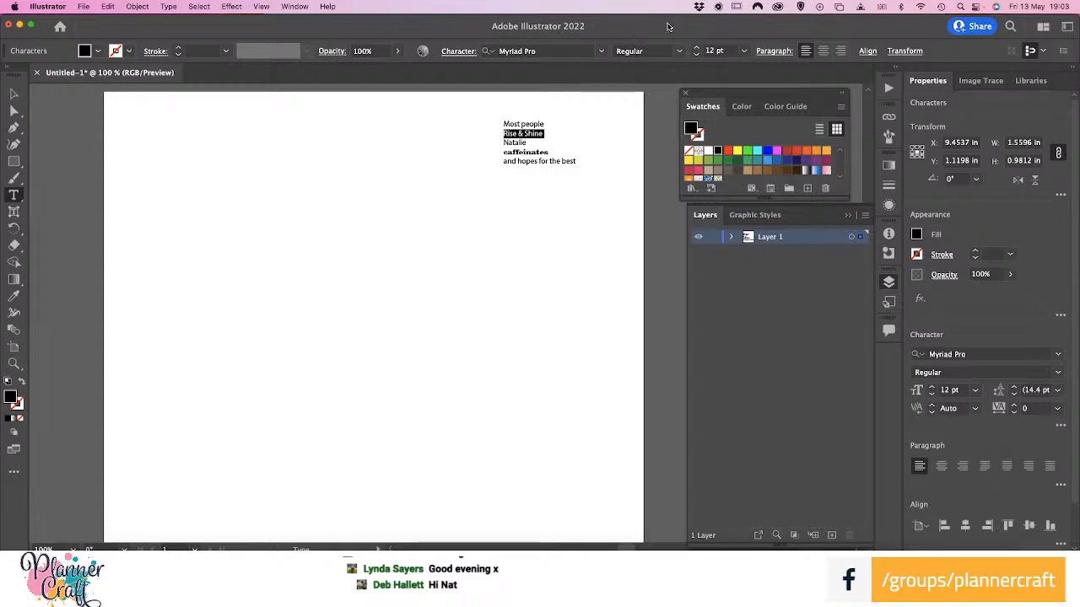
click(600, 51)
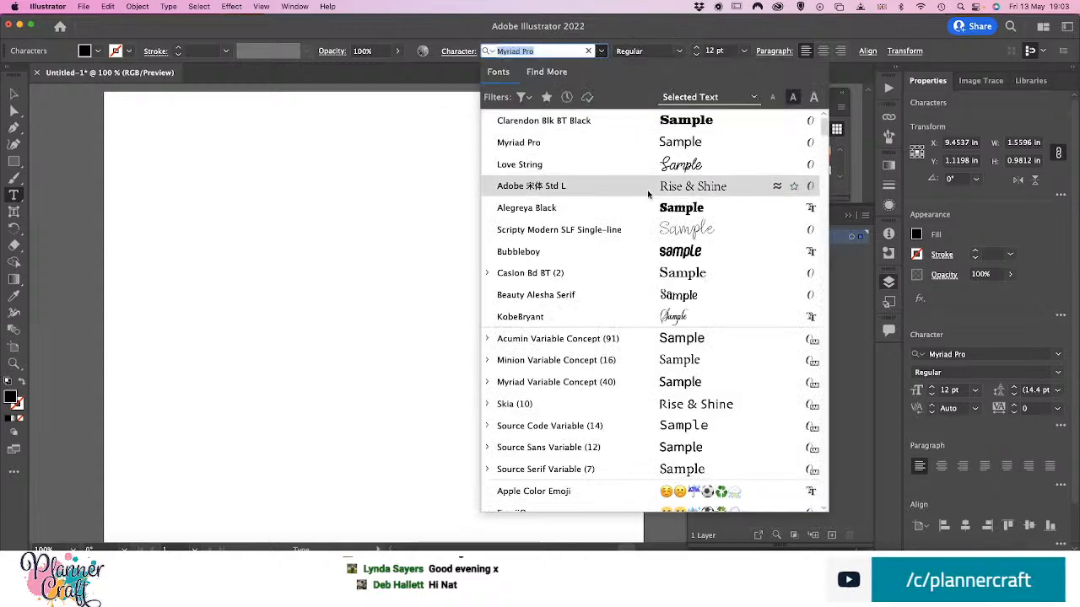
click(634, 212)
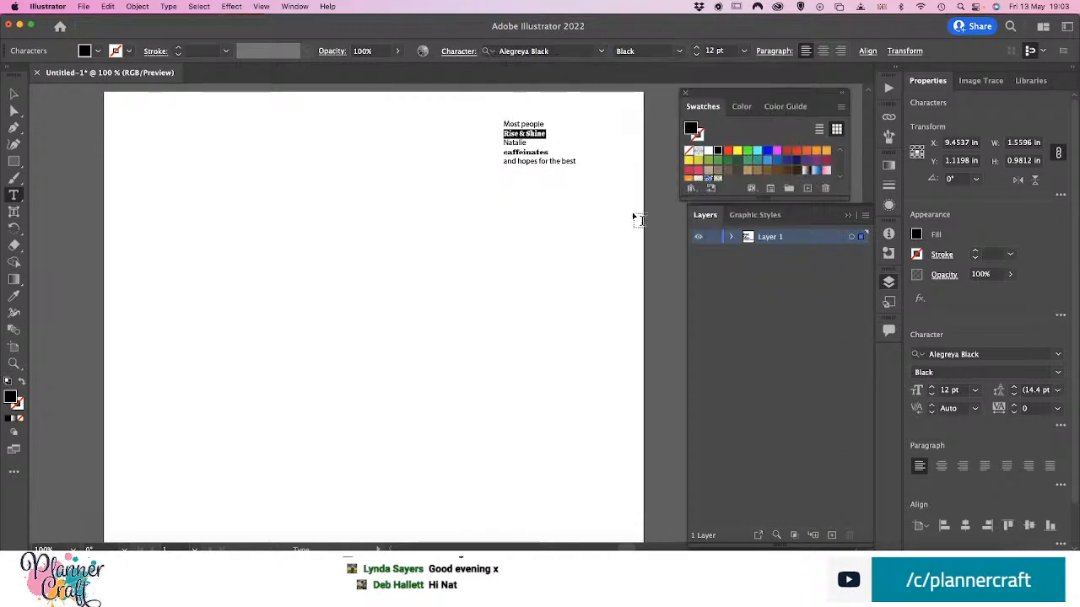
click(566, 163)
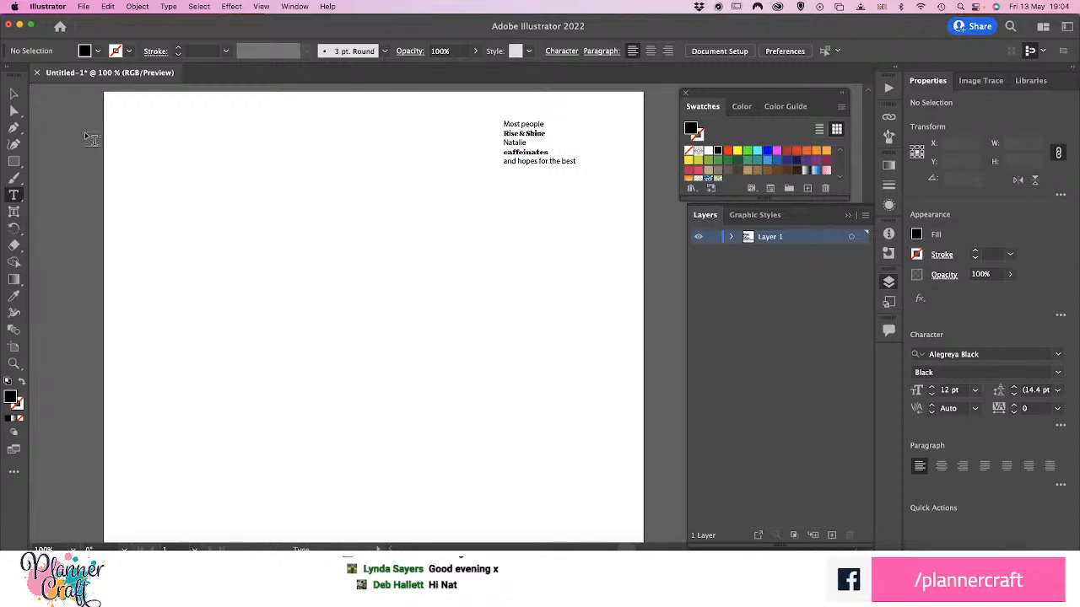
Create a separate point text reading "caffeinates" in the upper-left area of the artboard
click(169, 167)
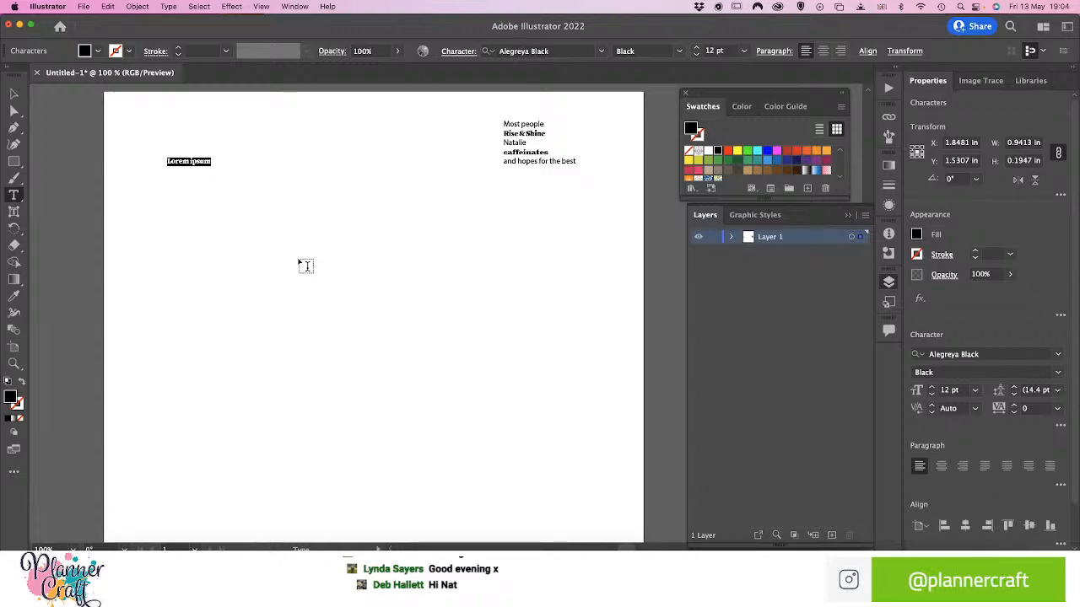
text(caffei)
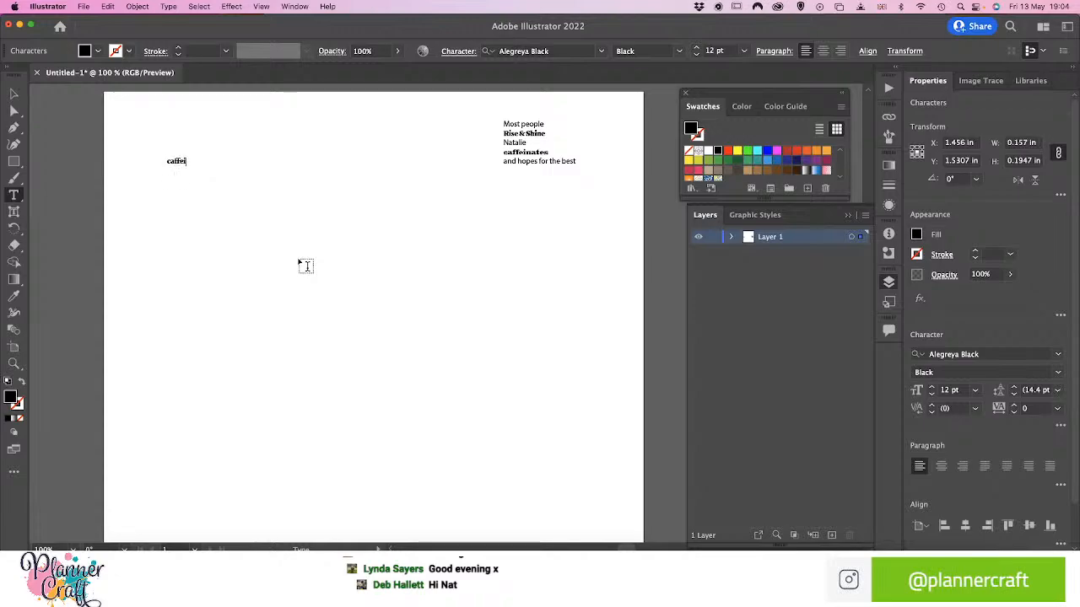
text(nates)
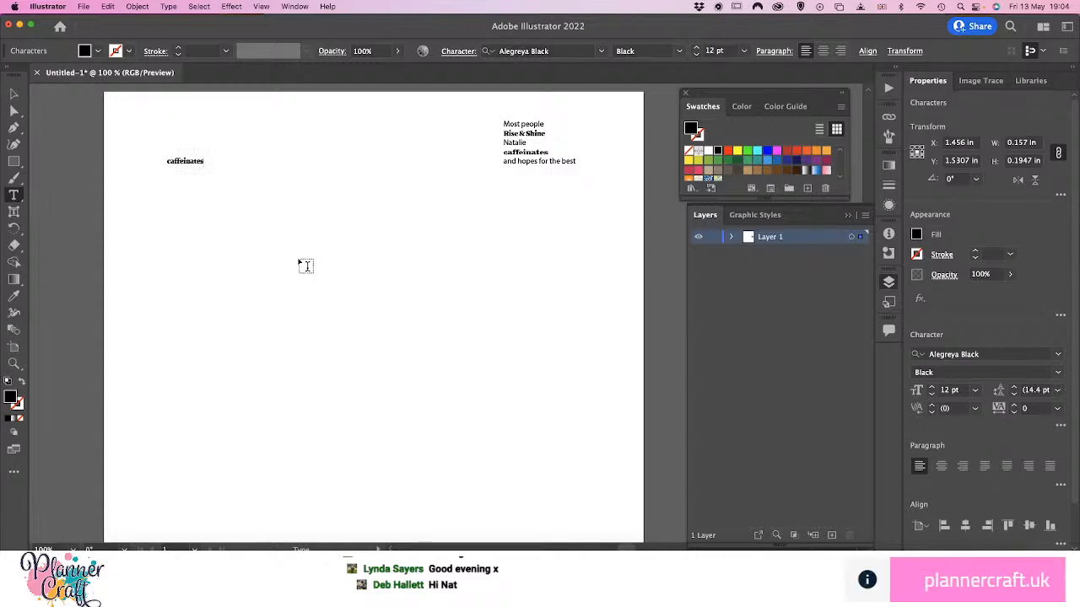
Filter the font list to Decorative and apply Baby Monkey Regular to the separate "caffeinates" text
double_click(187, 160)
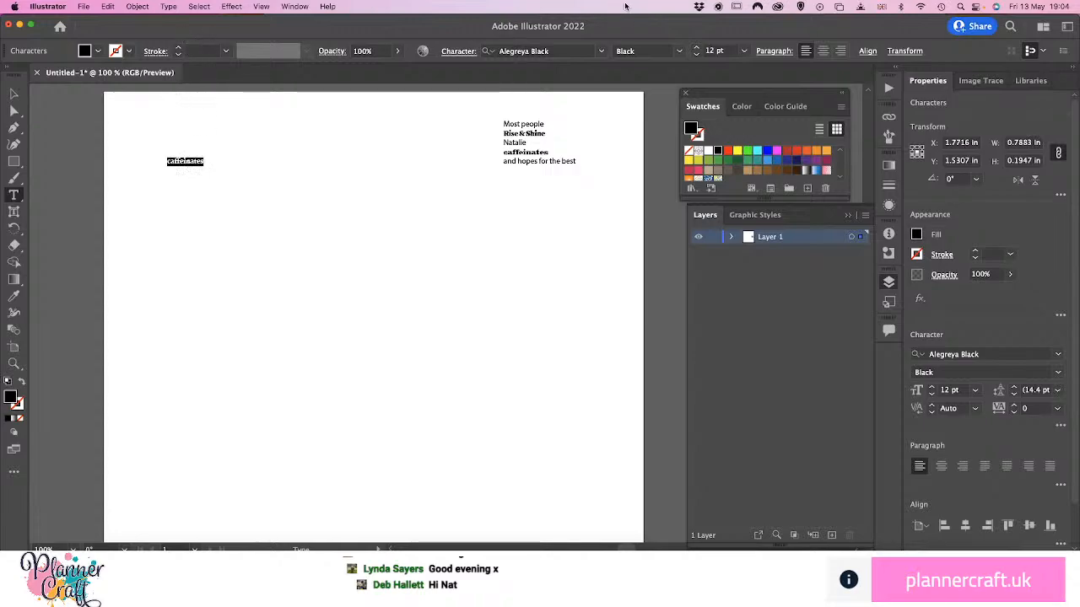
click(601, 50)
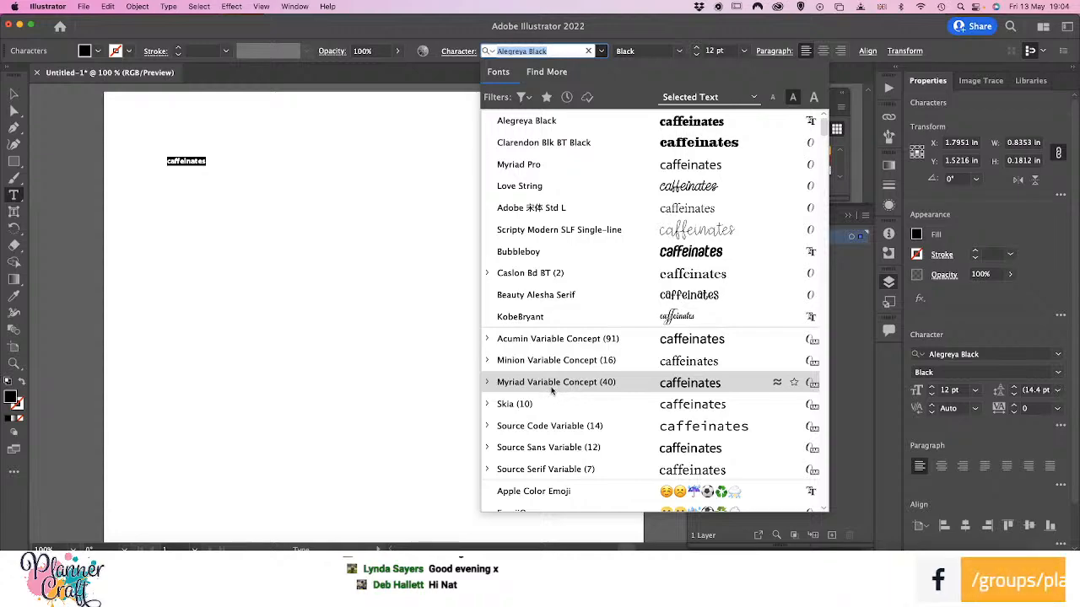
click(524, 98)
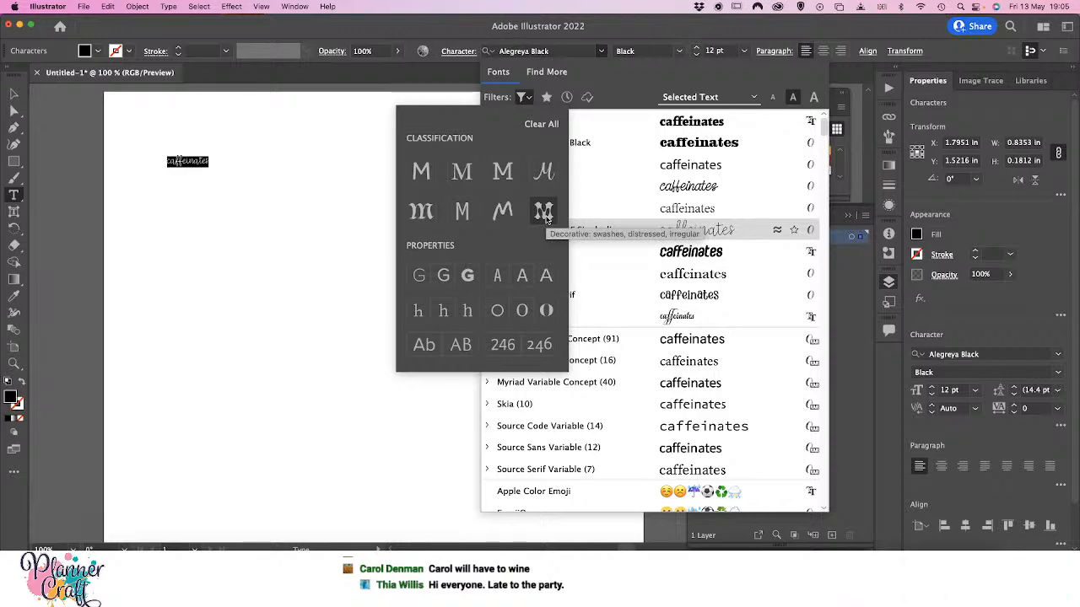
click(544, 215)
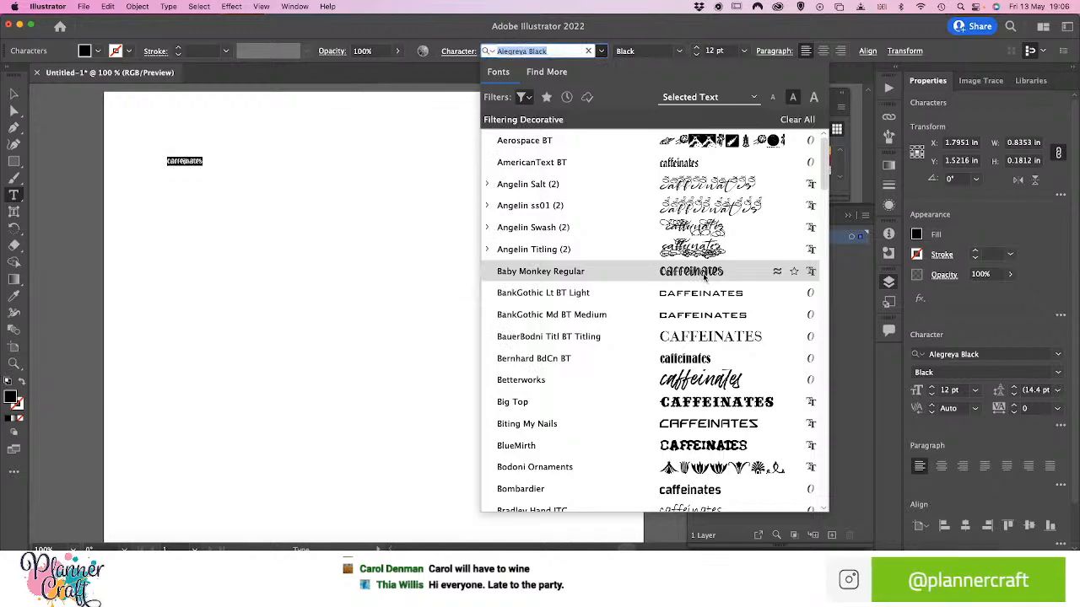
click(705, 277)
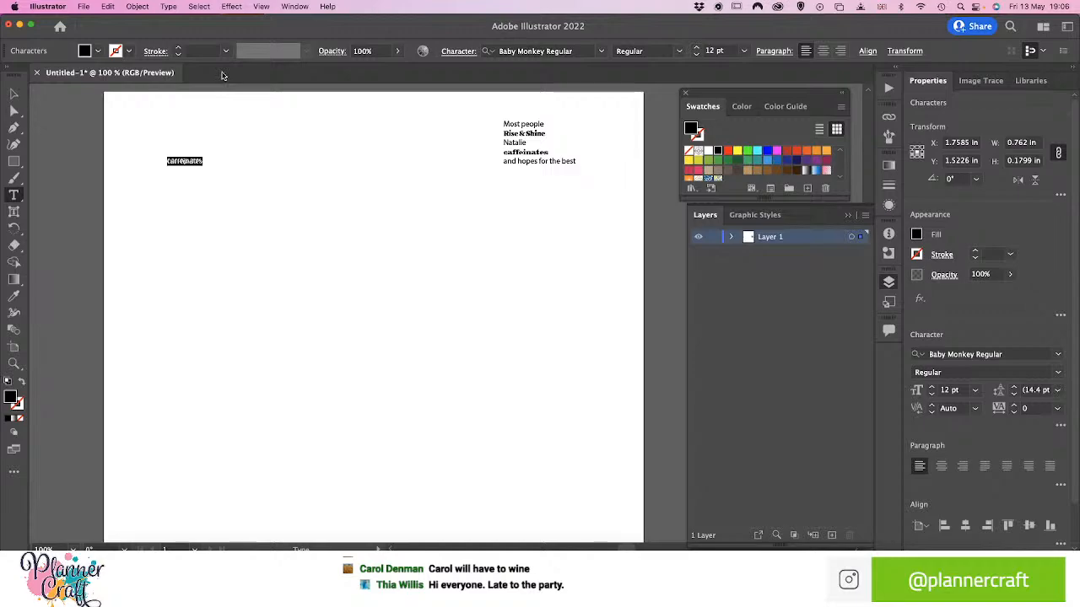
Set the separate "caffeinates" text to 72 pt and move it down to about X 4.54 in, Y 6.07 in
click(743, 51)
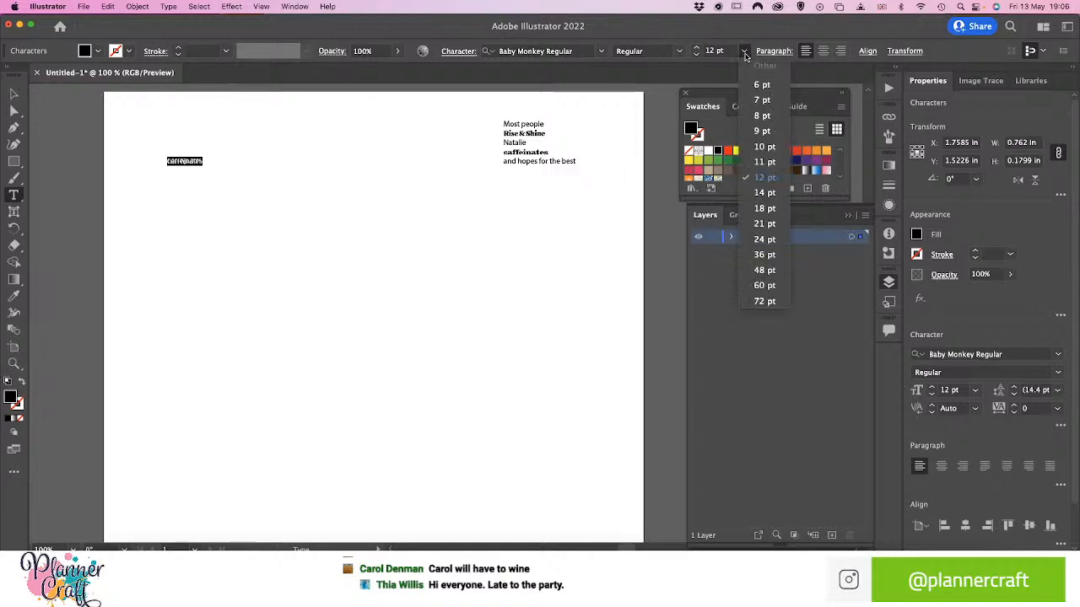
click(758, 301)
key(Escape)
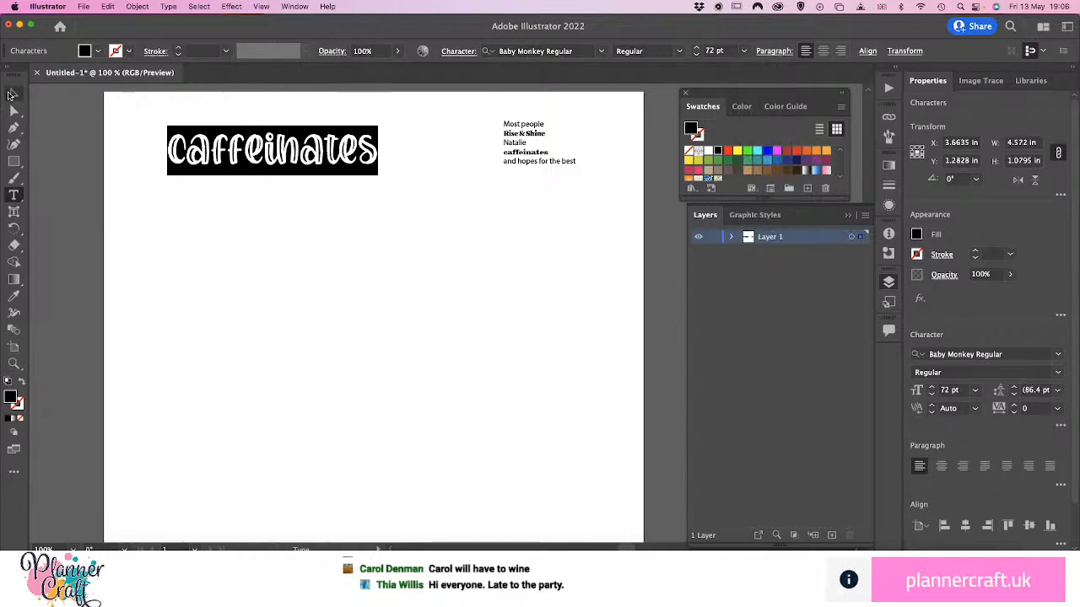
drag(326, 157, 361, 375)
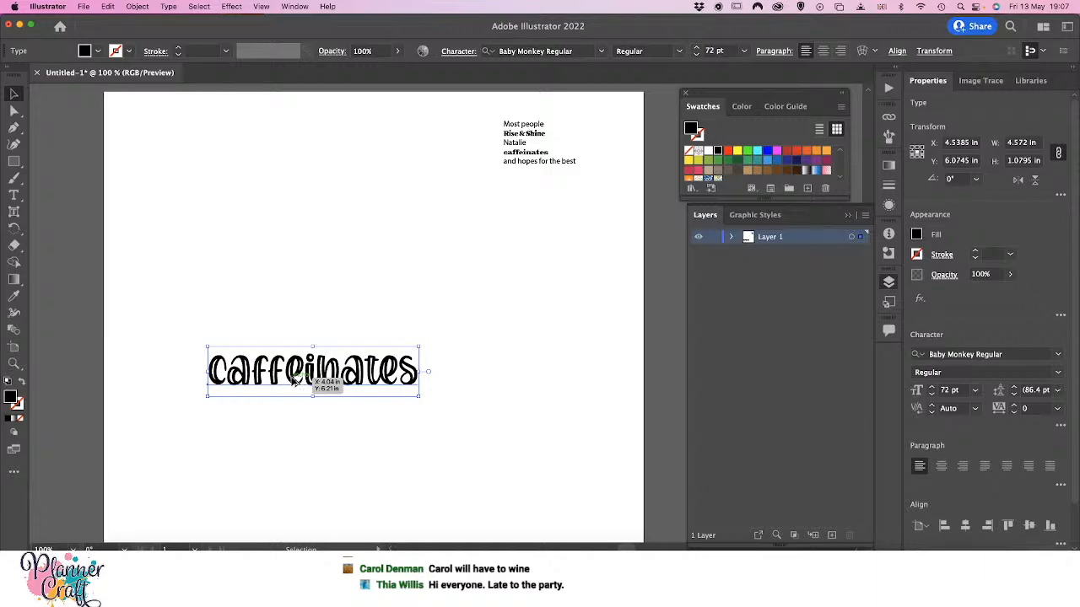
Duplicate the "caffeinates" text above the original, at about Y 2.62 in, and replace the copy's wording with "Rise & Shine" in quotation marks
drag(296, 379, 295, 222)
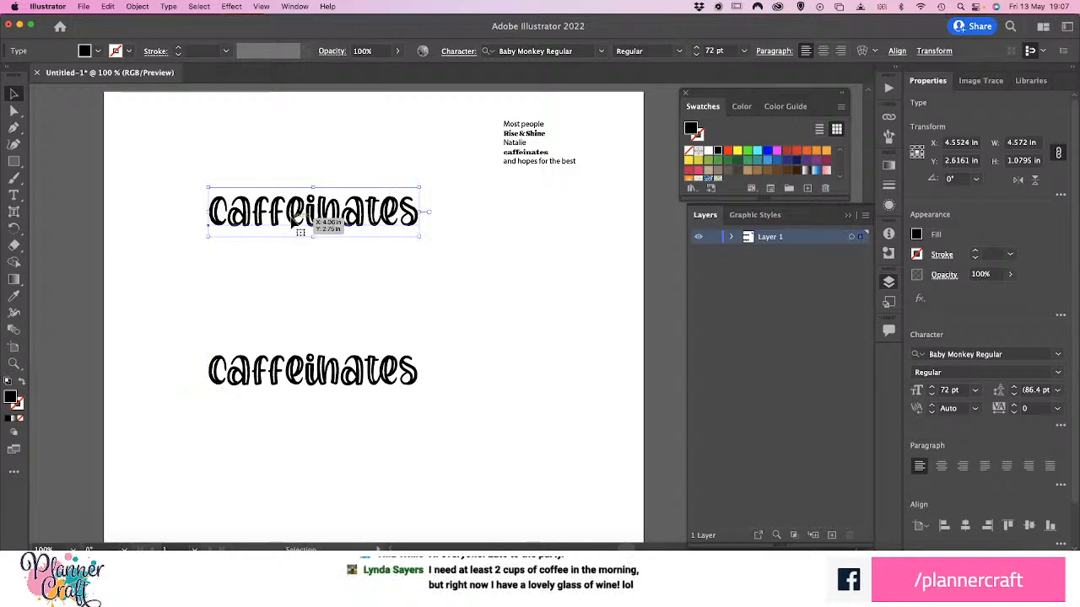
click(286, 328)
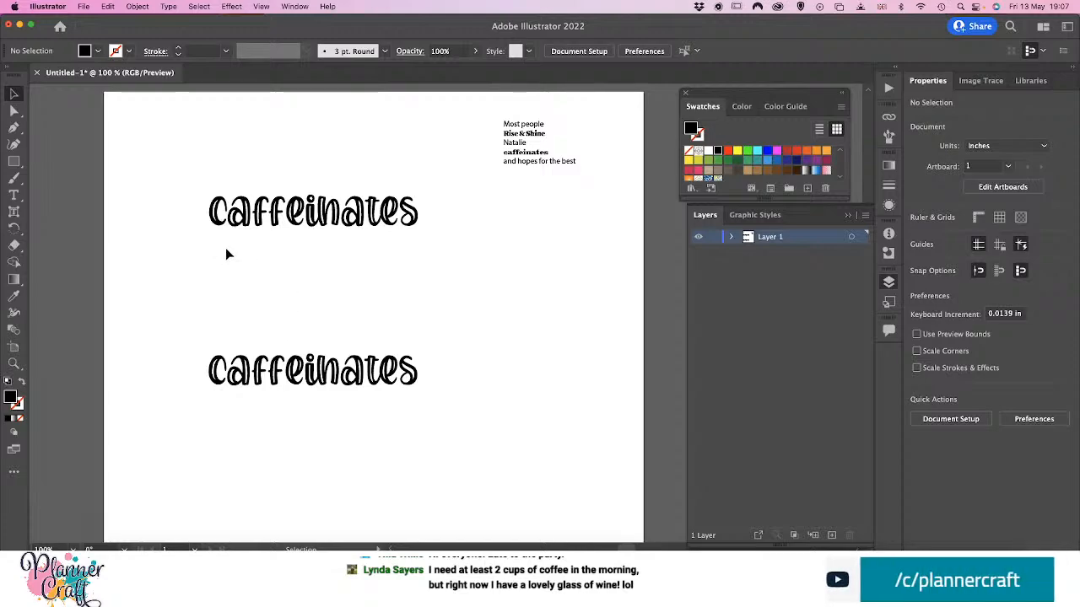
key(t)
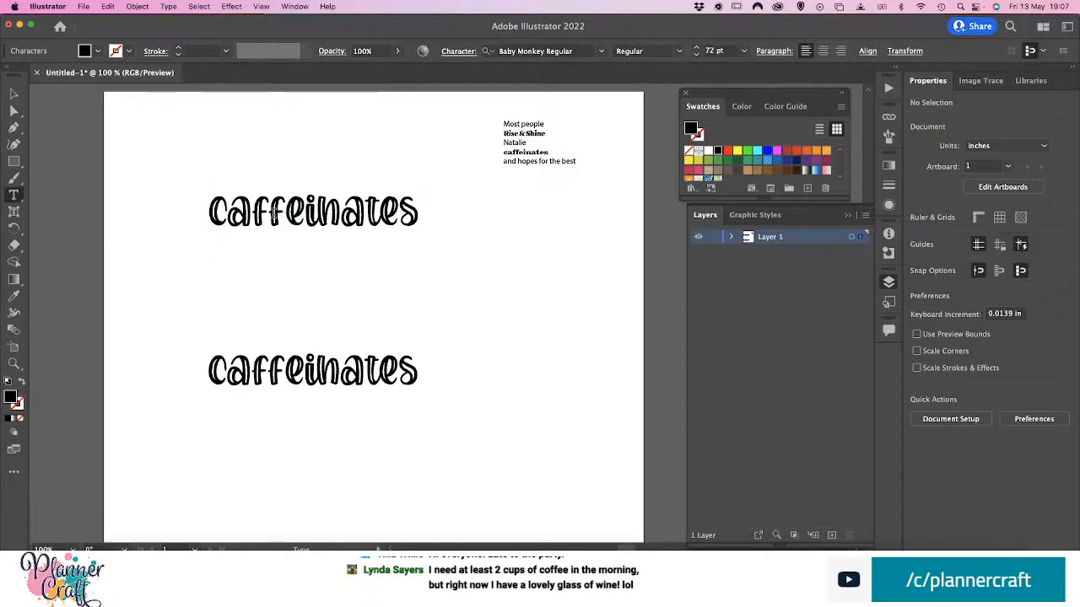
double_click(273, 214)
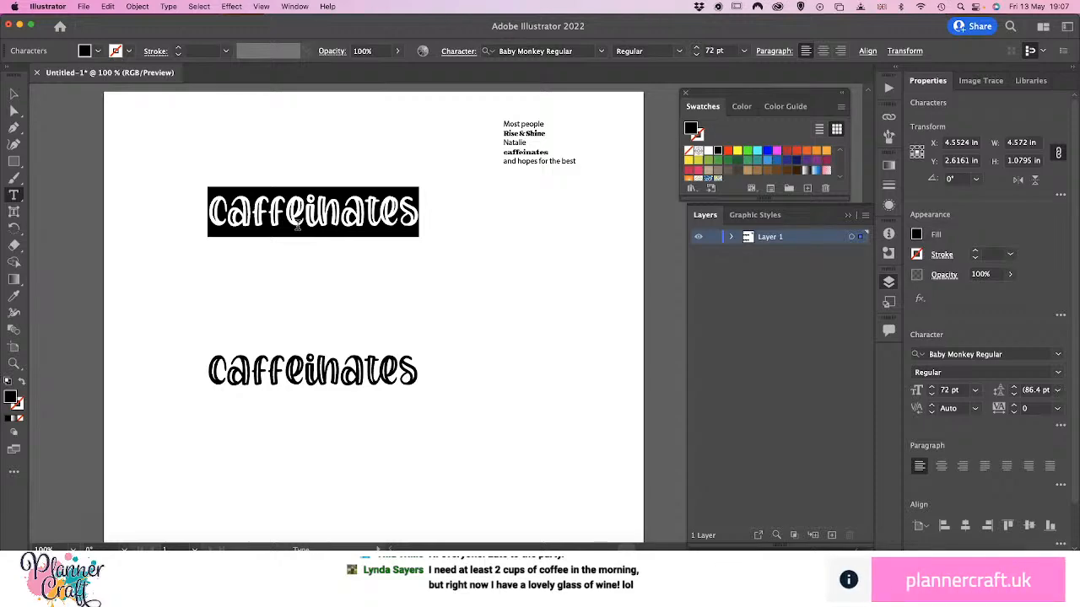
text(")
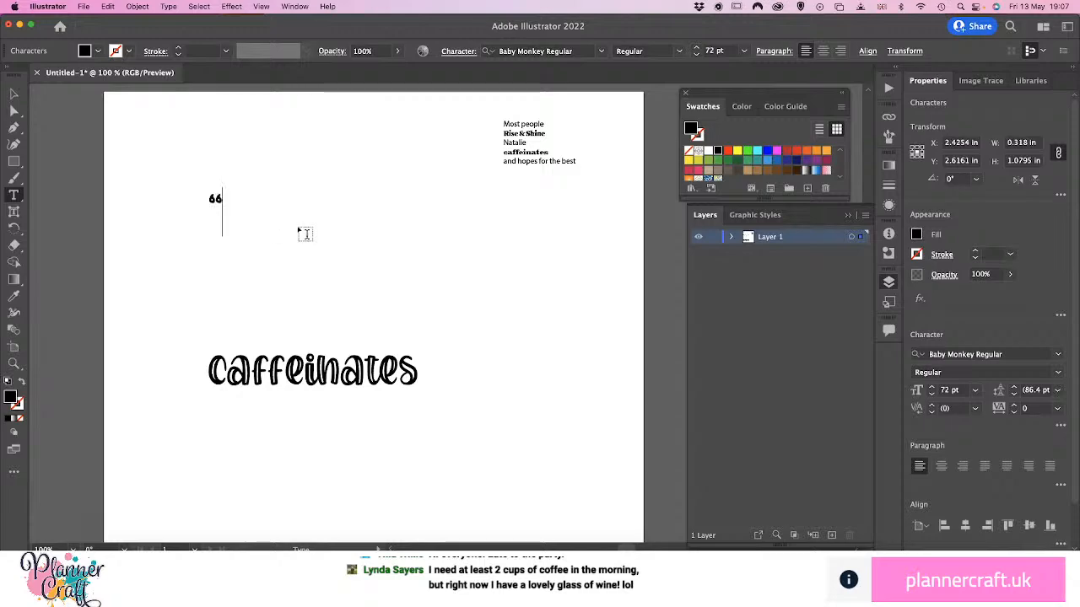
text(Rise )
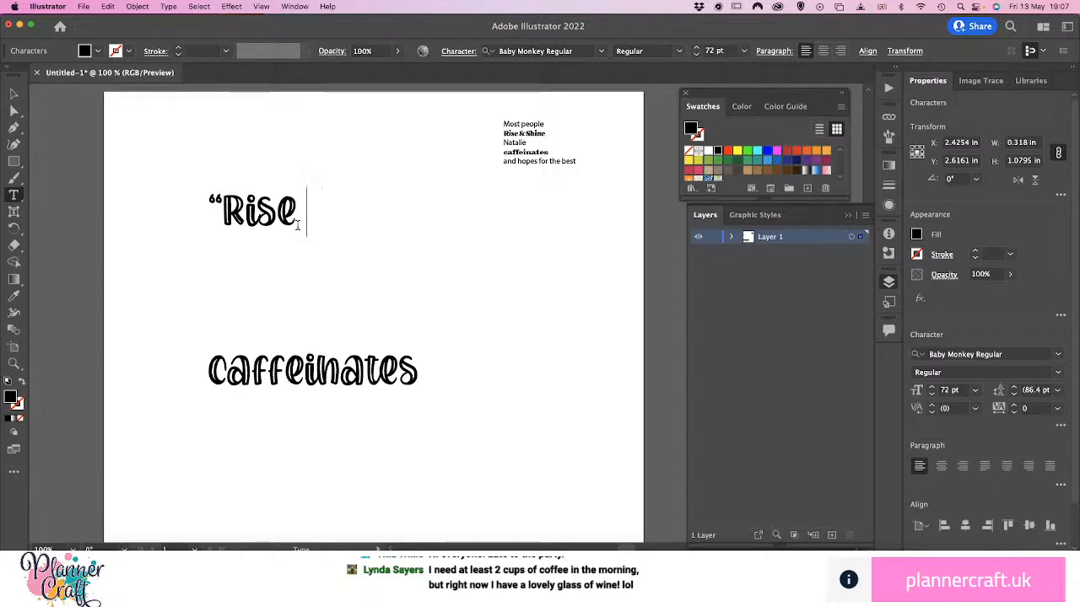
text(& Shine)
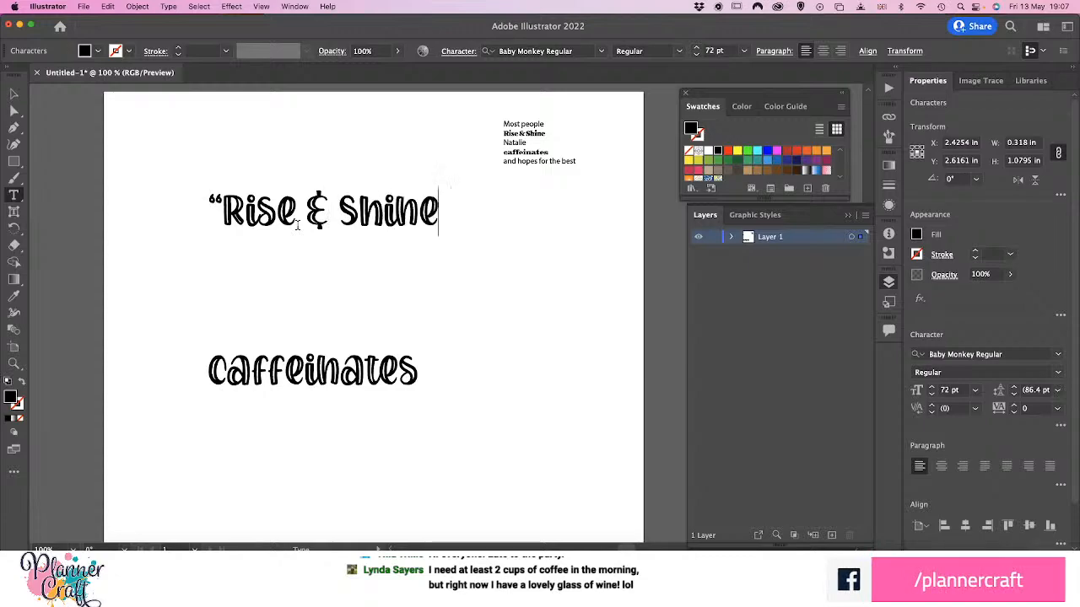
text(")
Move the large "Rise & Shine" text down to about X 4.63 in, Y 3.48 in, and deselect it
click(14, 93)
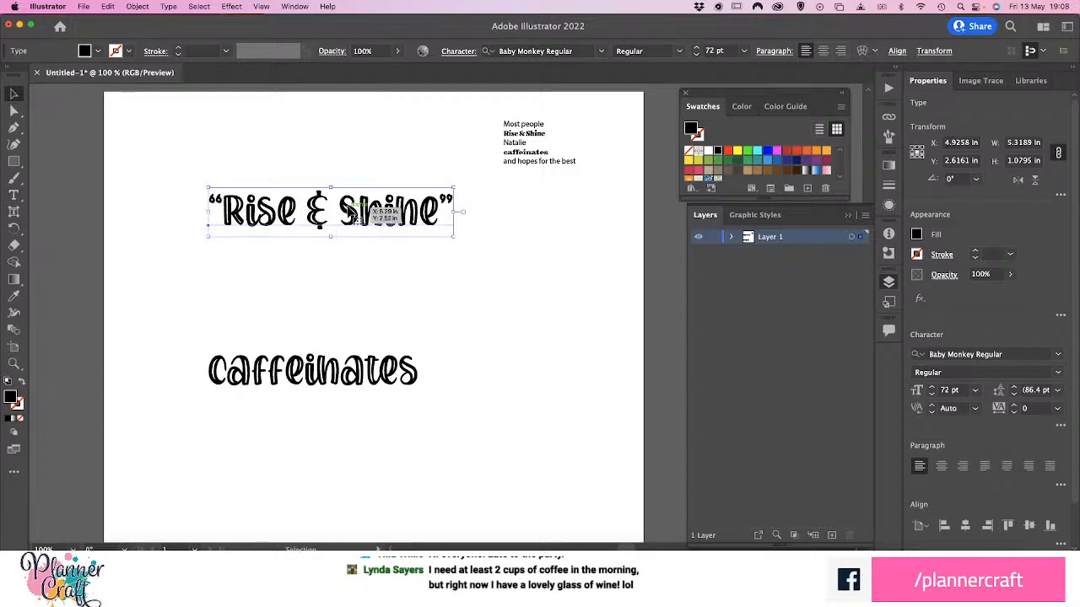
drag(356, 219, 336, 252)
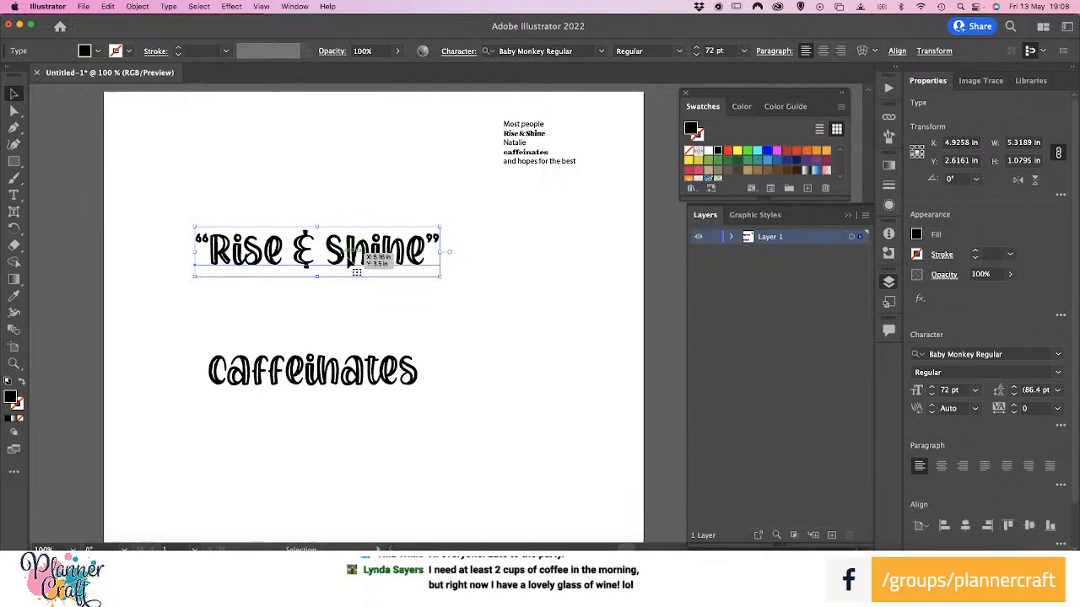
click(438, 301)
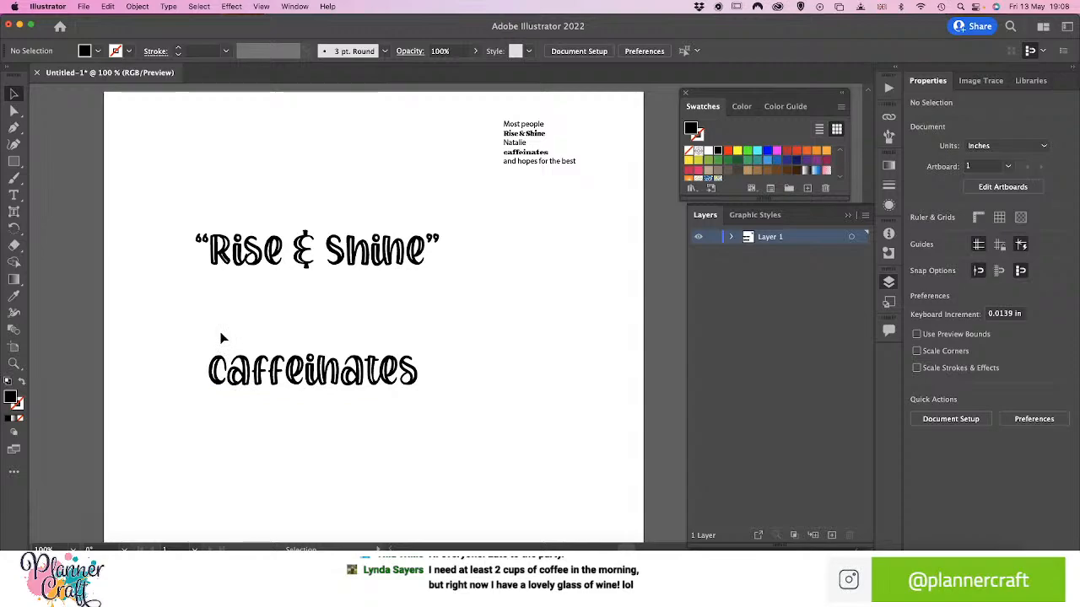
Create a separate point text reading "Most people" above the large "Rise & Shine" text
key(t)
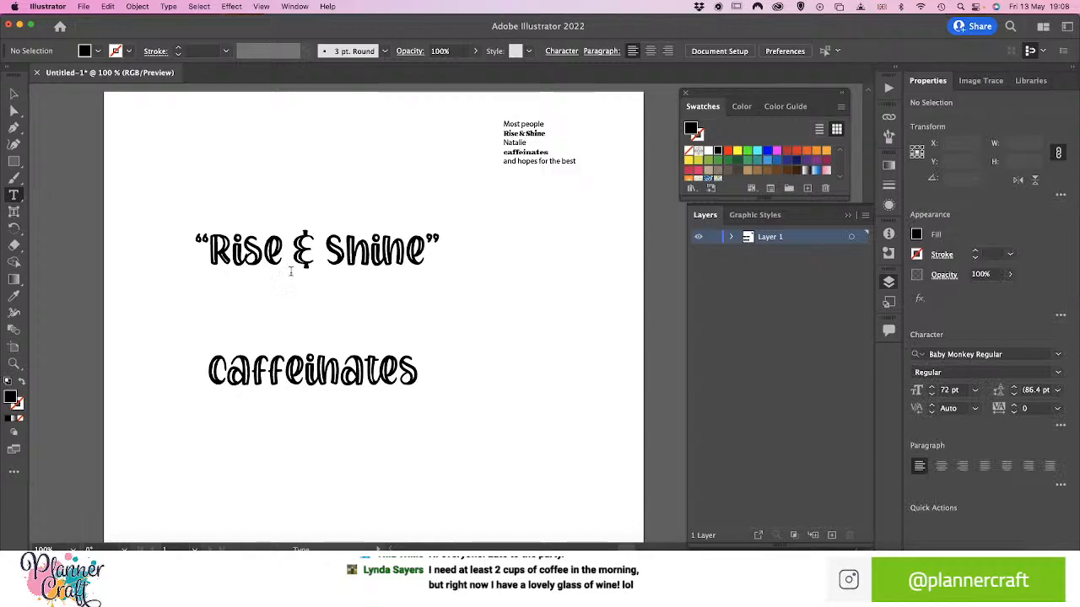
click(241, 198)
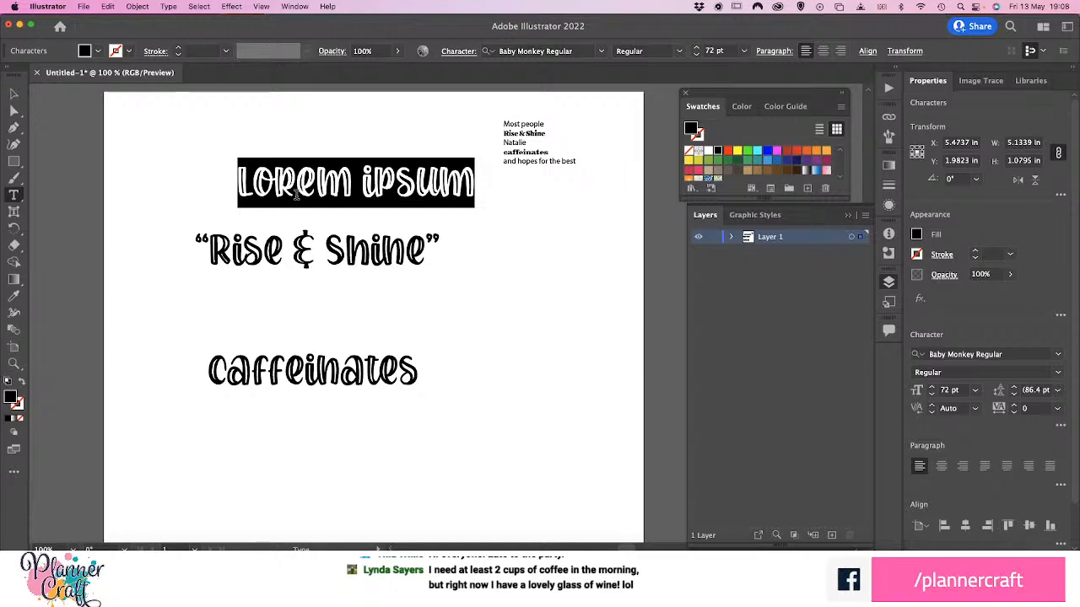
text(Most people)
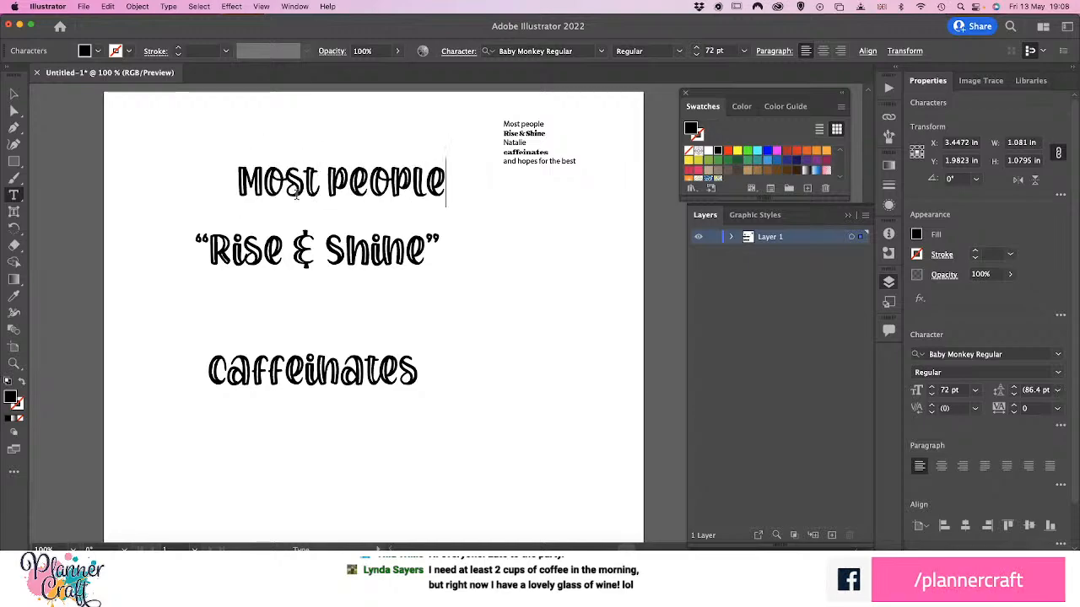
Filter the font list to Serif and apply Charter Bd OSF BT Bold to the large "Most people" text
triple_click(310, 191)
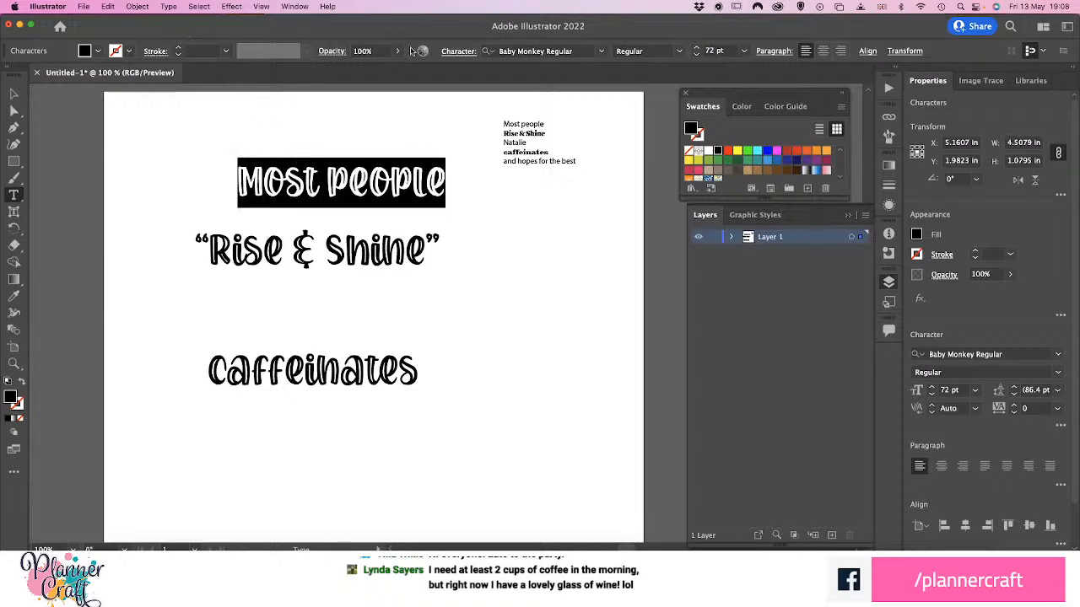
click(600, 51)
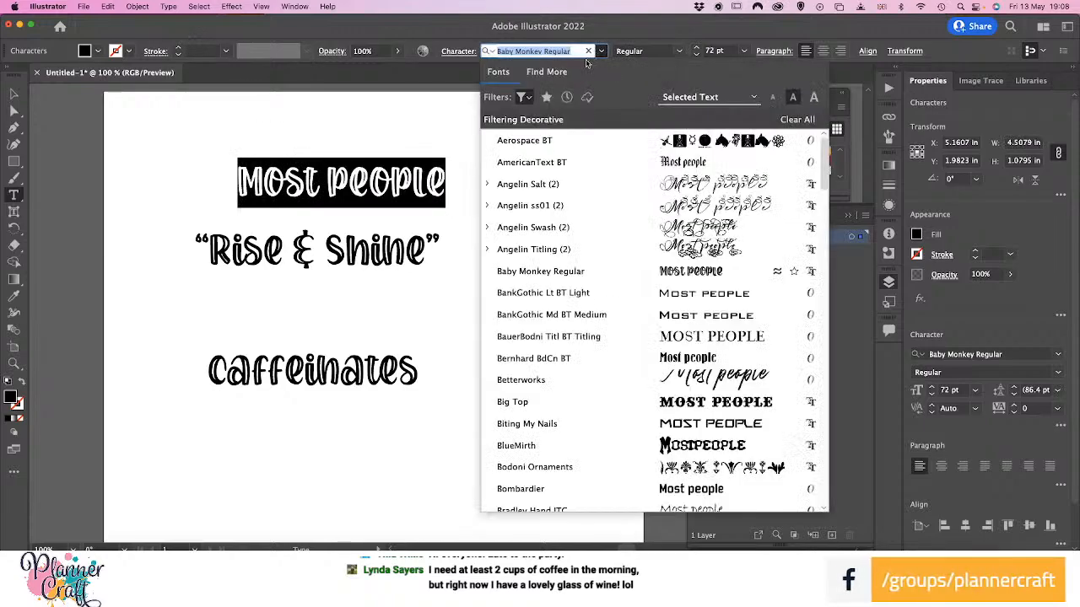
click(524, 97)
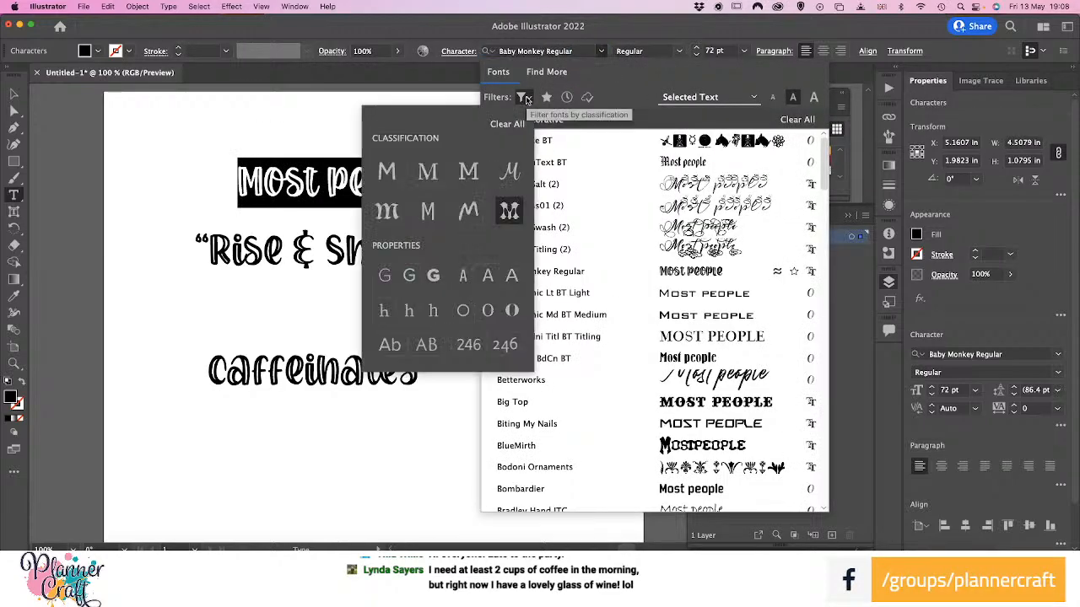
click(428, 173)
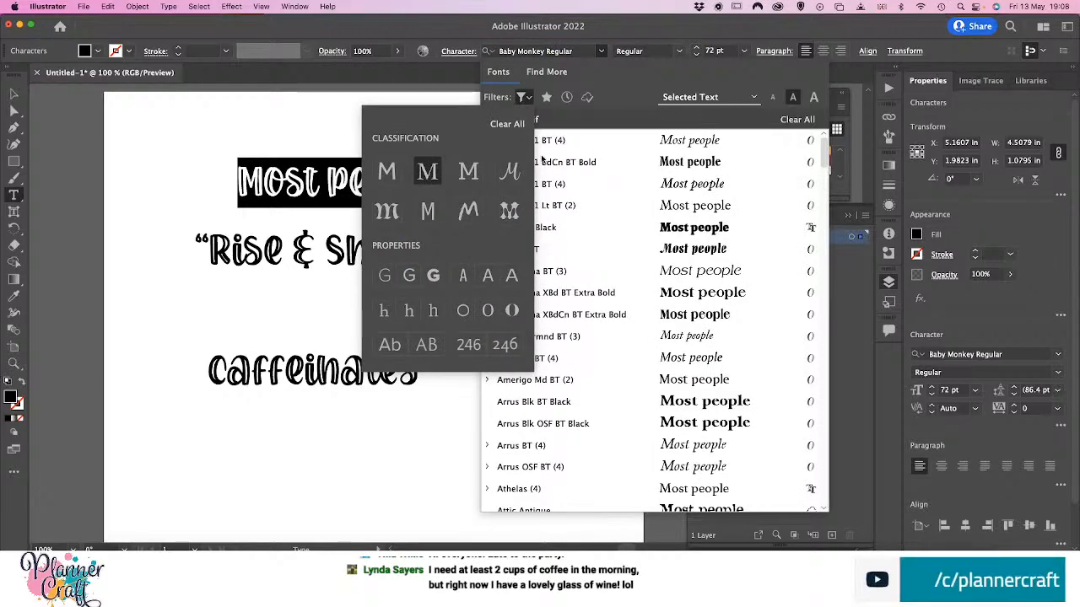
click(639, 123)
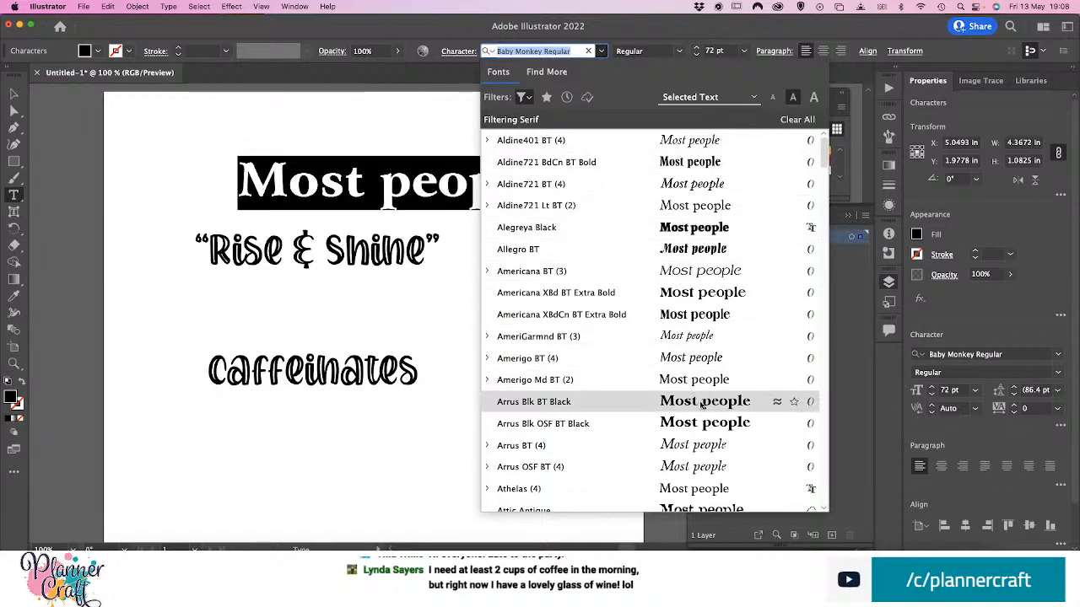
scroll(698, 405, down, 5)
scroll(697, 405, down, 15)
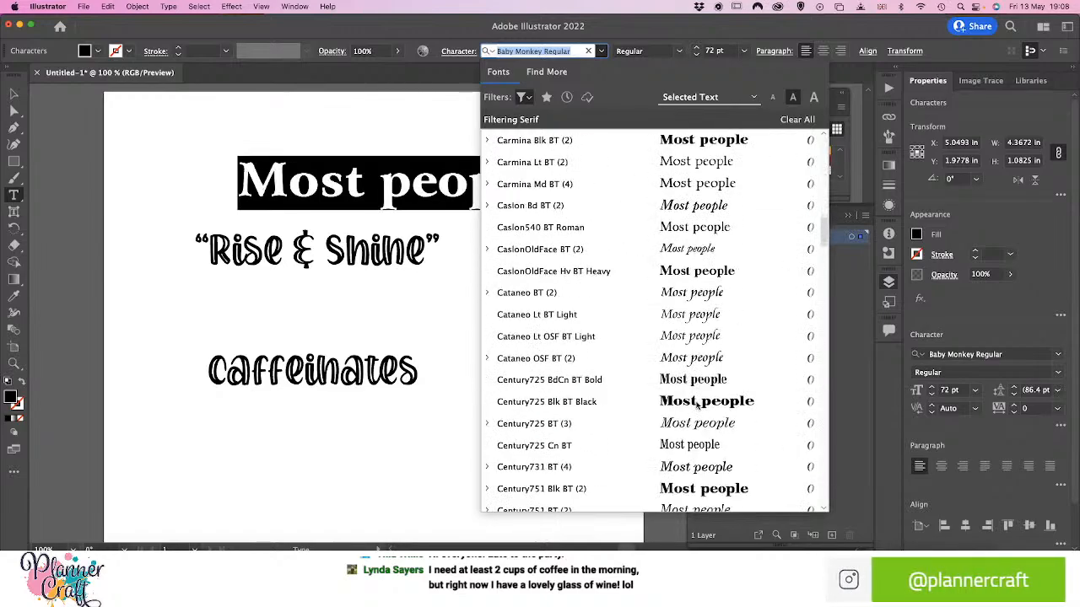
scroll(697, 405, down, 5)
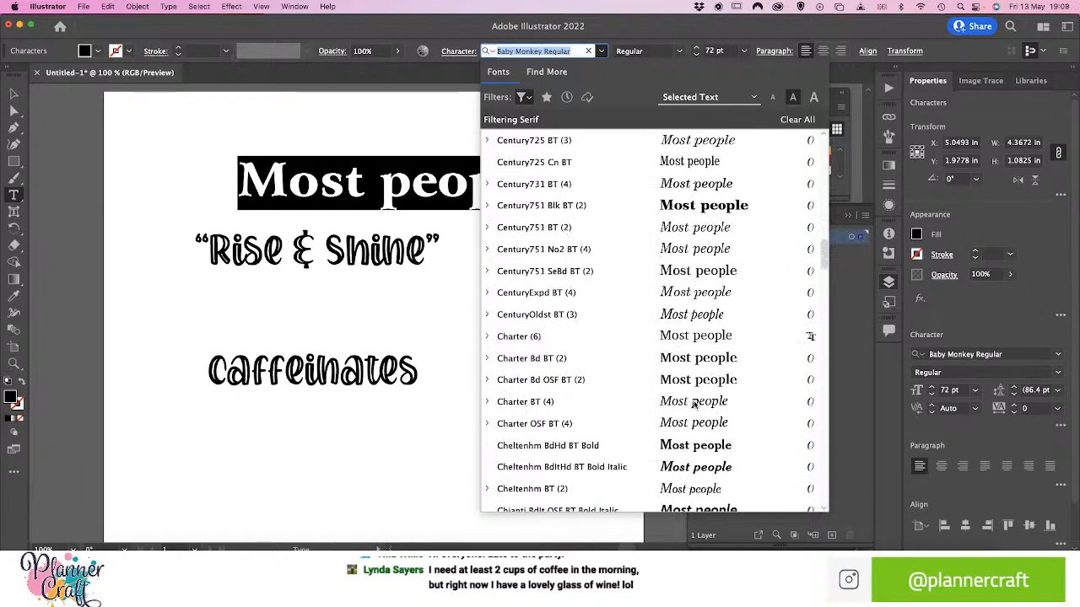
scroll(694, 405, down, 2)
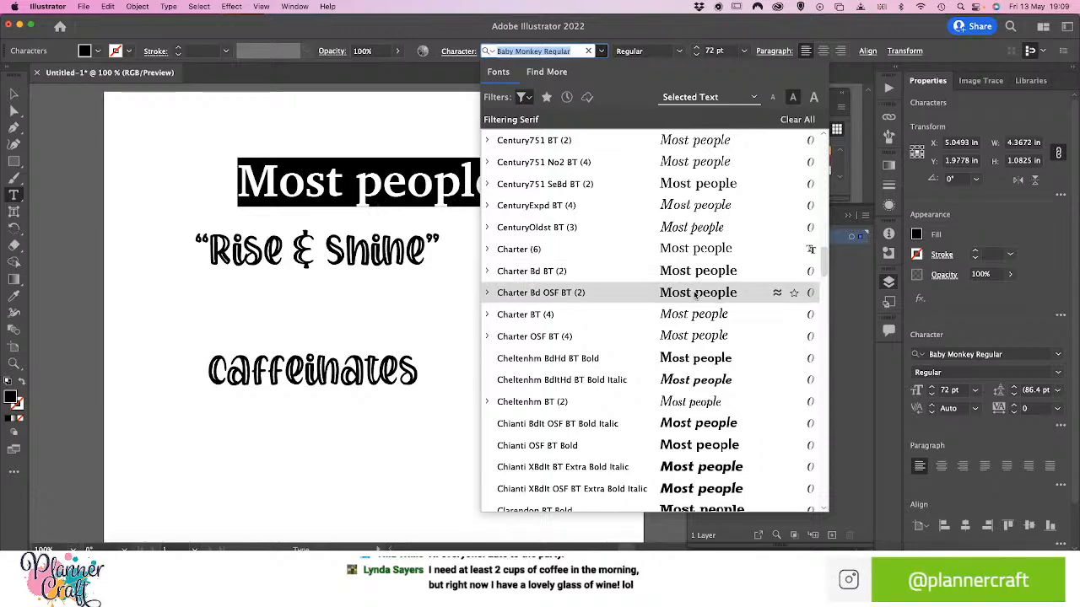
click(695, 293)
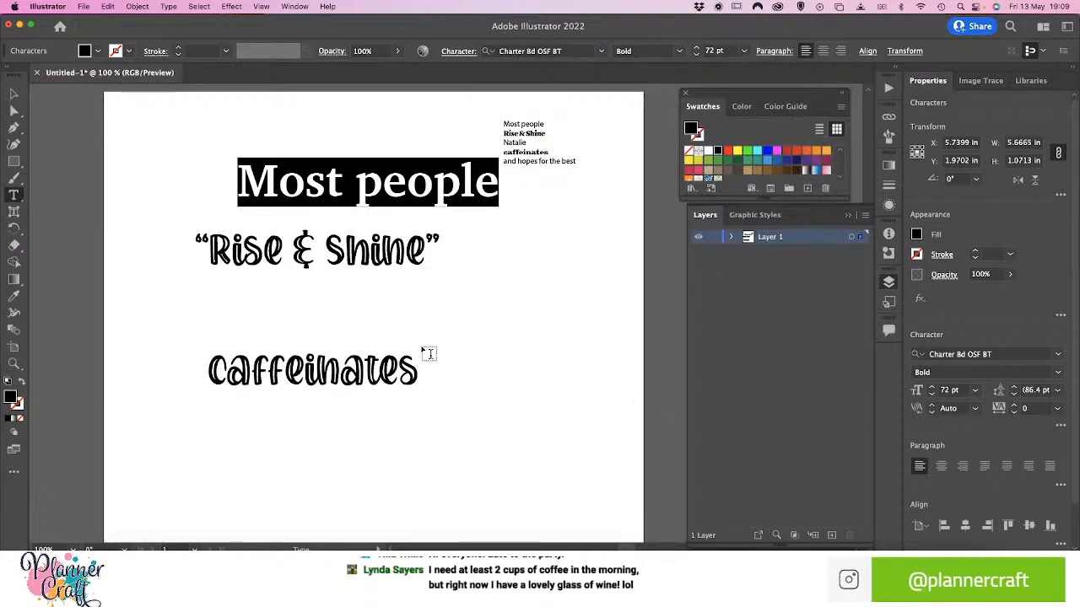
Scale the large "Most people" text down to about 43 pt and move it to about X 4.49 in, Y 2.31 in
click(20, 96)
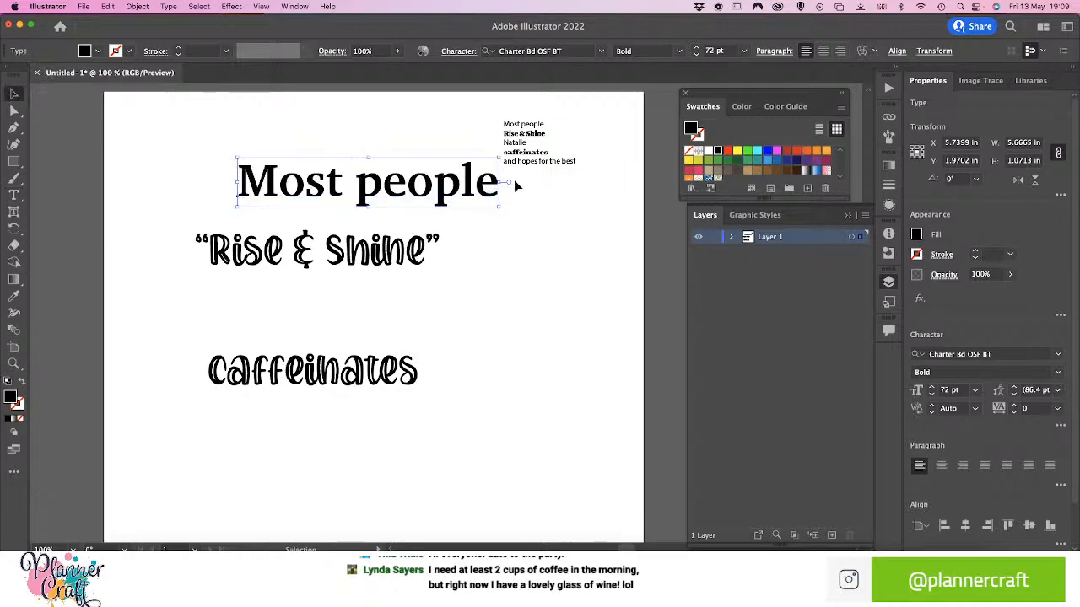
drag(499, 158, 430, 177)
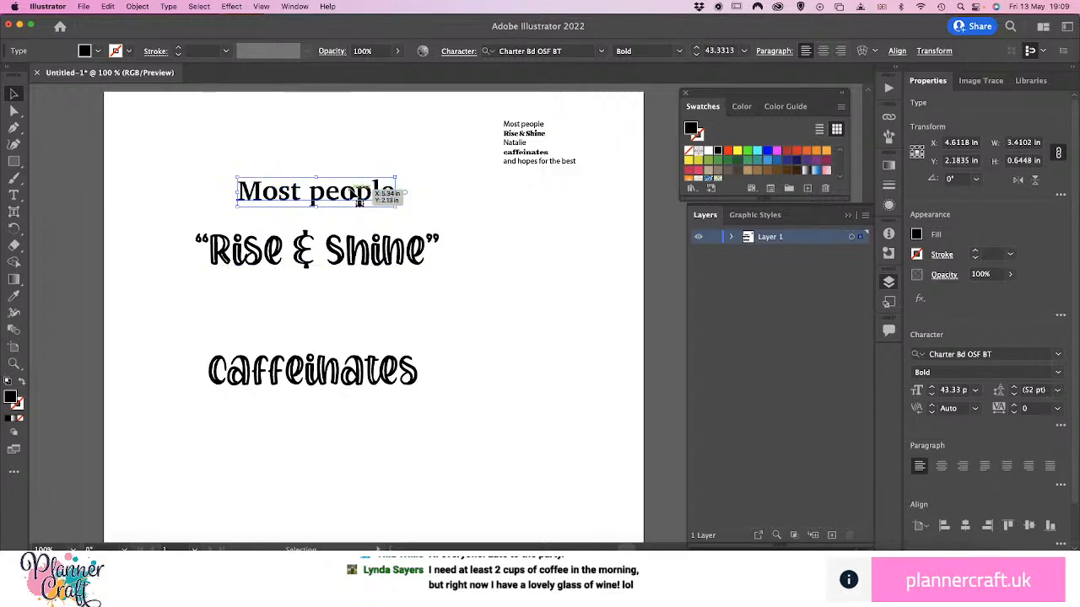
drag(354, 195, 345, 200)
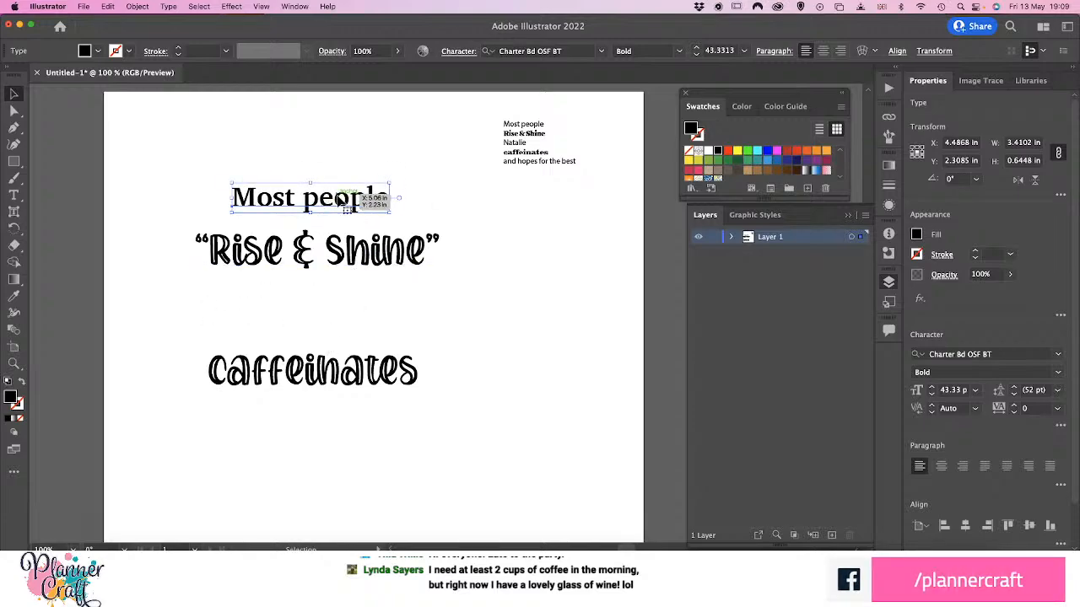
Duplicate "Most people" between "Rise & Shine" and "caffeinates" and replace the copy's text with the person's first name from the quote
drag(344, 202, 341, 317)
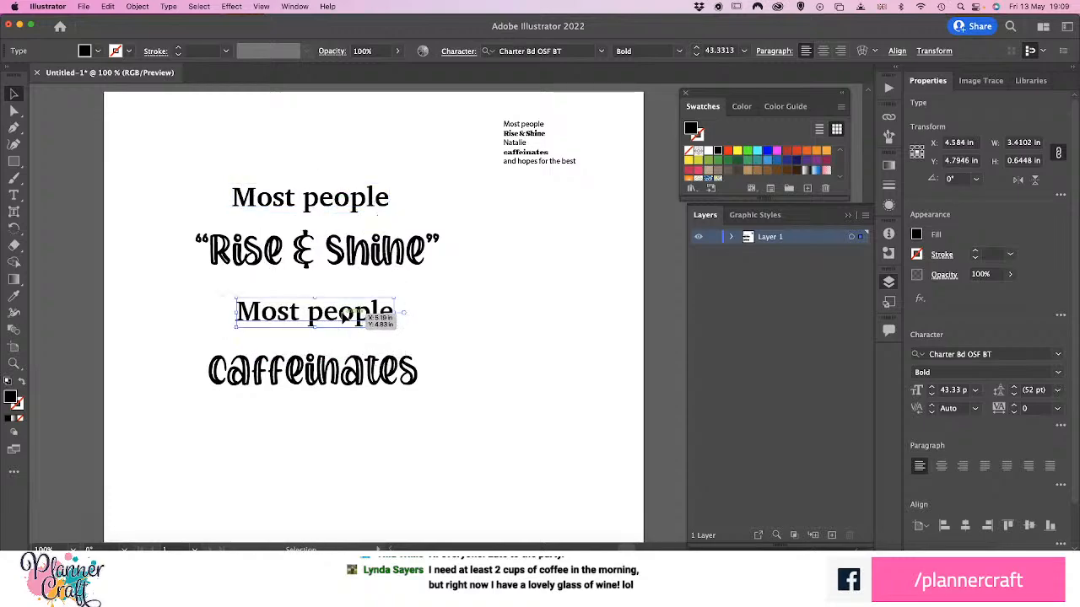
double_click(344, 313)
triple_click(346, 310)
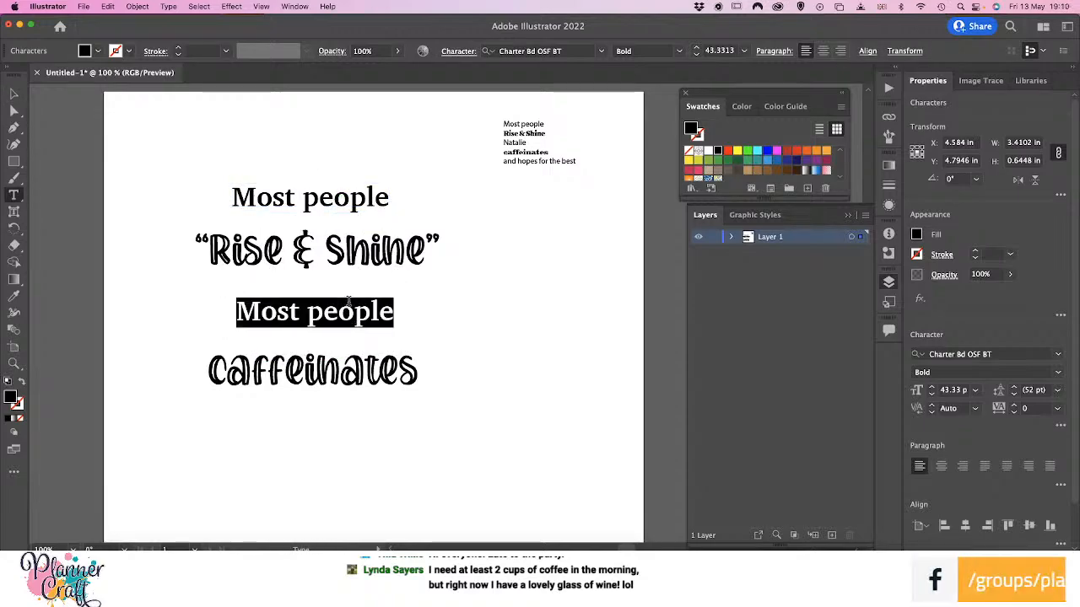
text(Natalie)
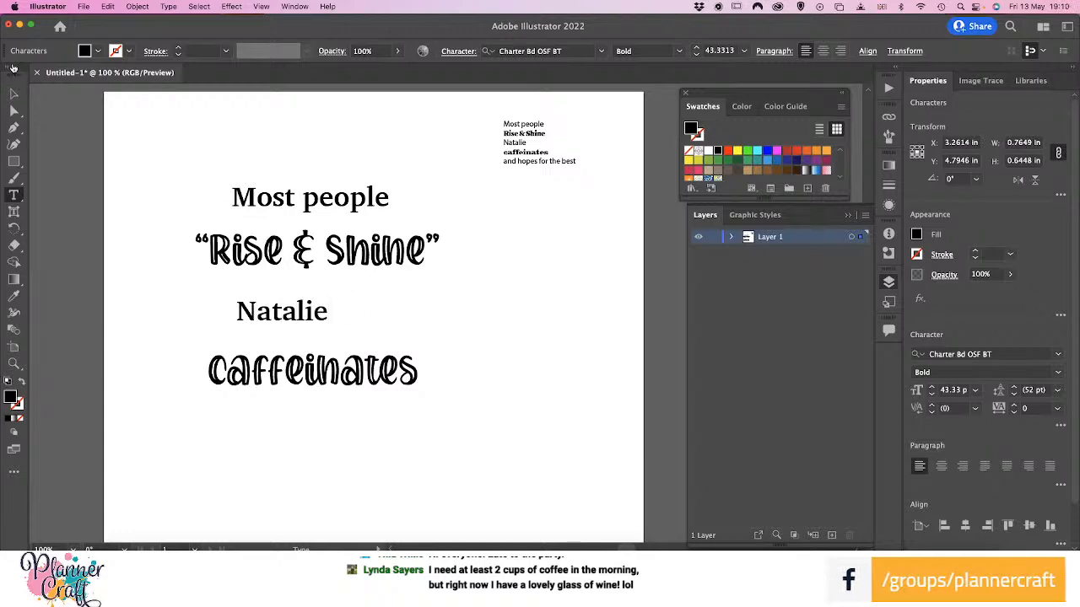
key(Escape)
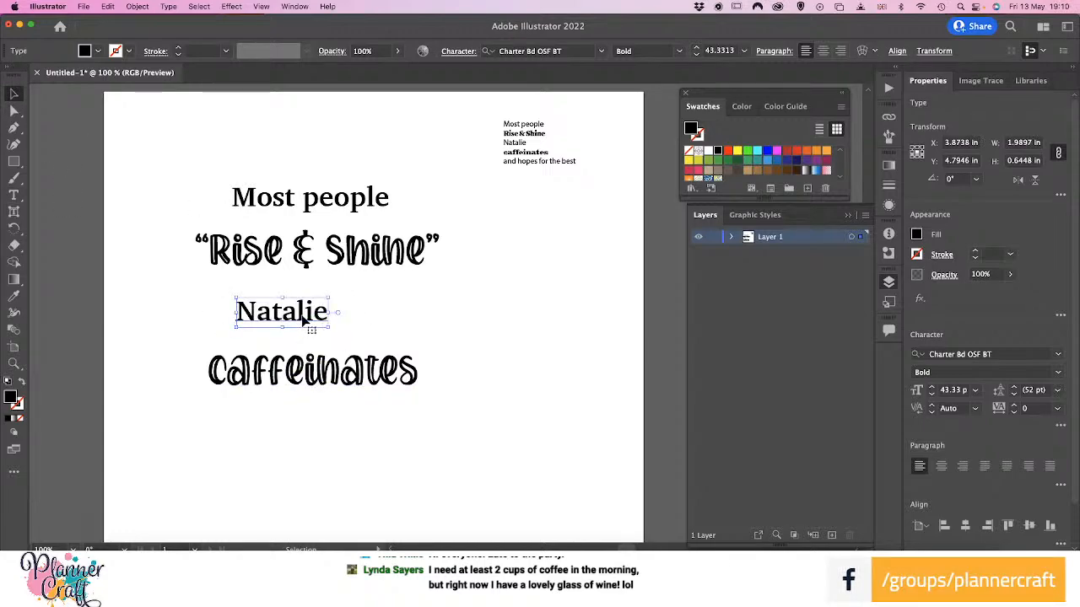
Duplicate the large first-name text below "caffeinates" and replace the copy's wording with "& hopes for the best"
drag(300, 320, 318, 433)
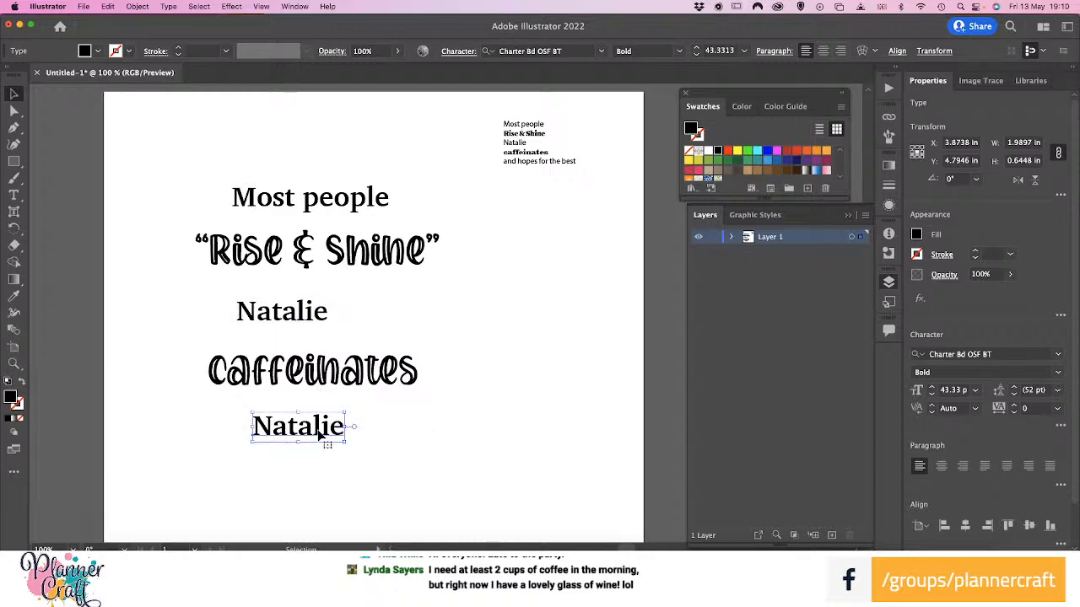
double_click(317, 428)
double_click(316, 427)
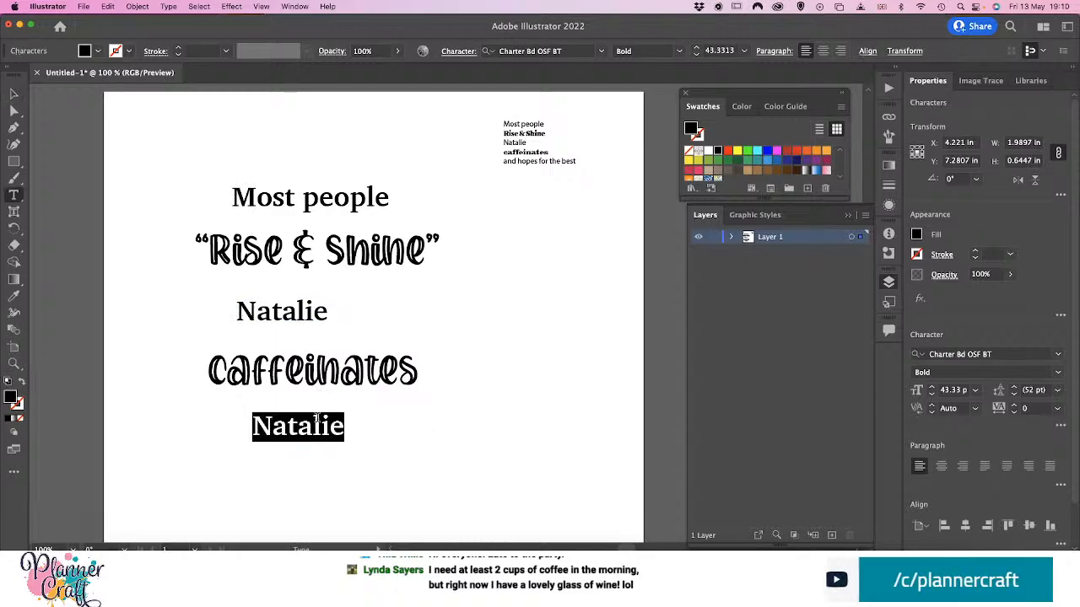
text(& hopes )
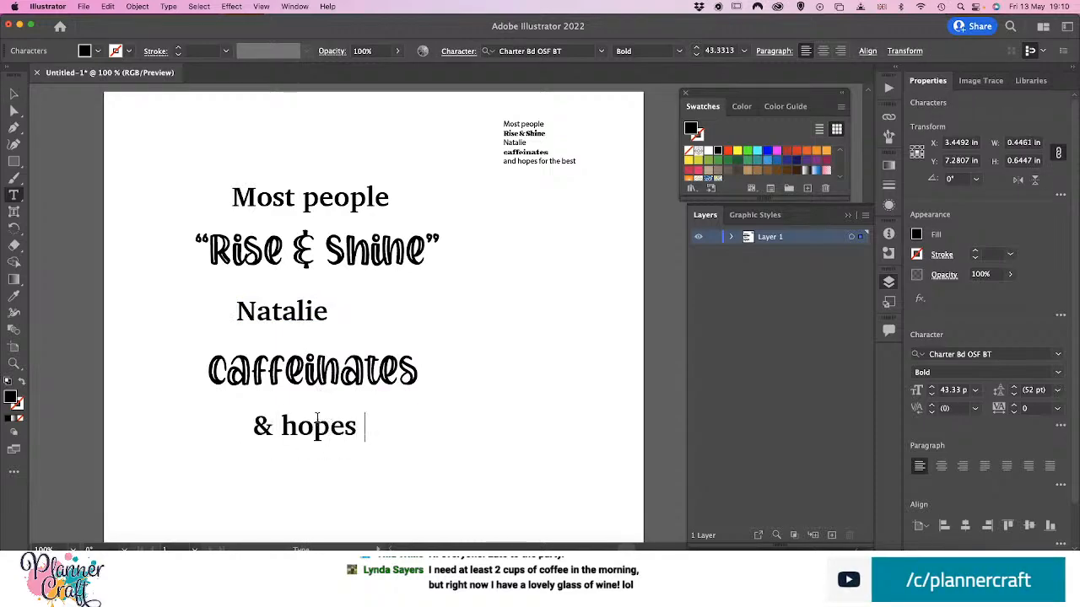
text(for the best)
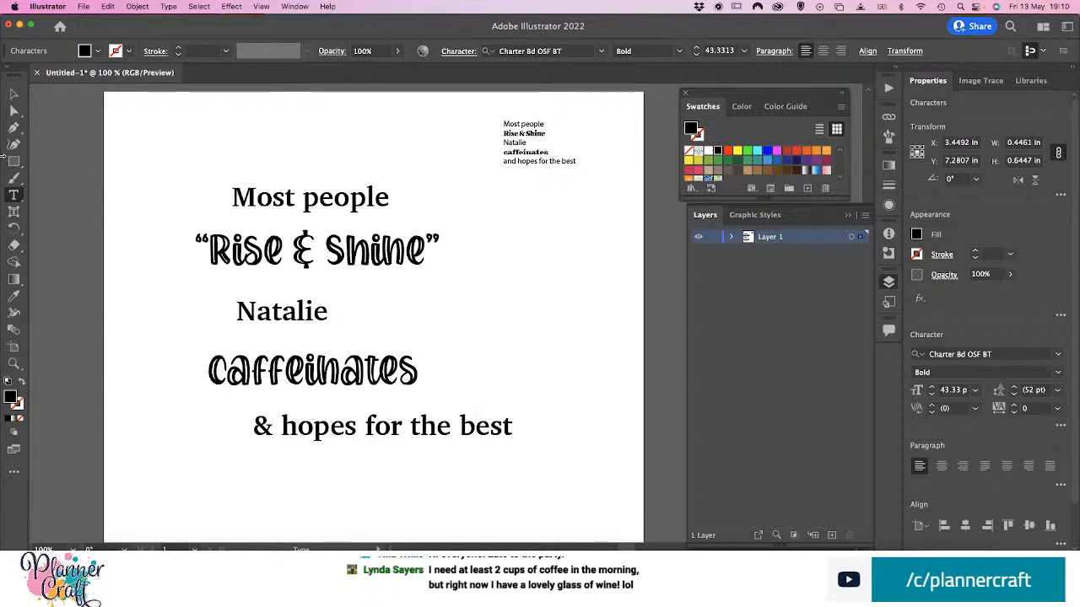
Reposition the "& hopes for the best" line and the first-name line so both sit roughly centred in the stacked quote
click(13, 93)
drag(367, 424, 264, 422)
drag(297, 310, 328, 311)
click(450, 338)
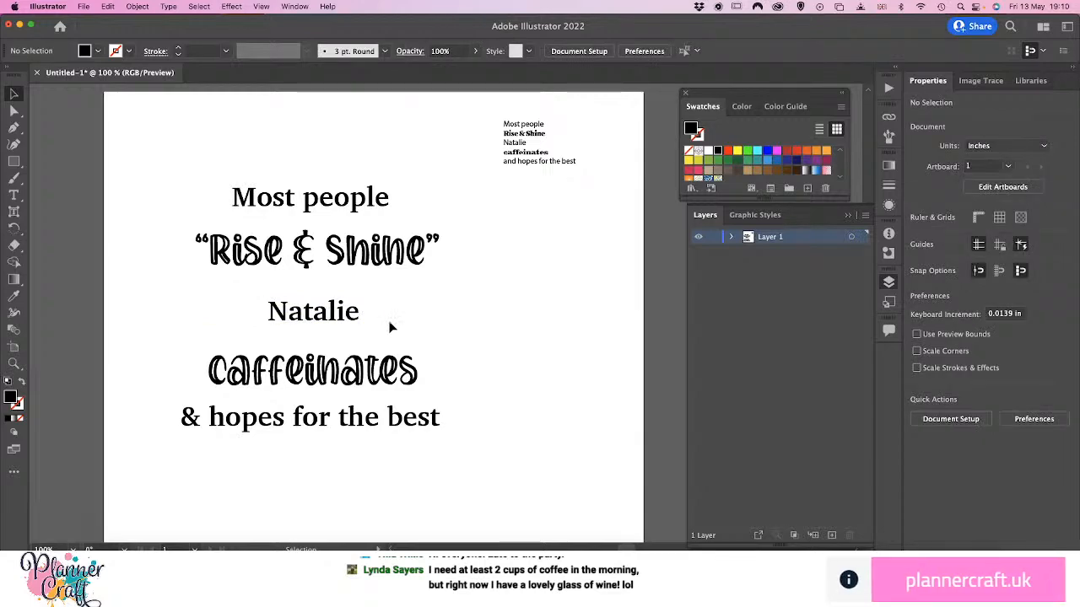
Swap the first-name line with the large "caffeinates" line, placing the name at about X 4.61 in, Y 6.07 in
drag(353, 314, 575, 386)
drag(363, 371, 358, 323)
drag(511, 384, 273, 372)
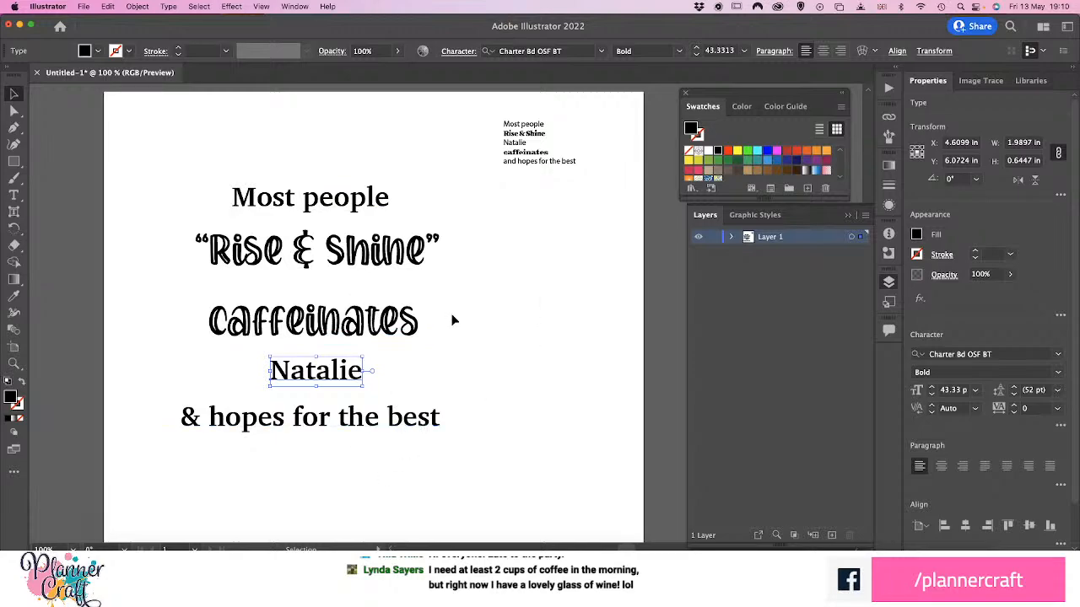
Lower the large "caffeinates" line and place the first-name line between it and "Rise & Shine", at about X 4.53 in, Y 4.74 in
drag(357, 373, 542, 298)
drag(332, 353, 333, 398)
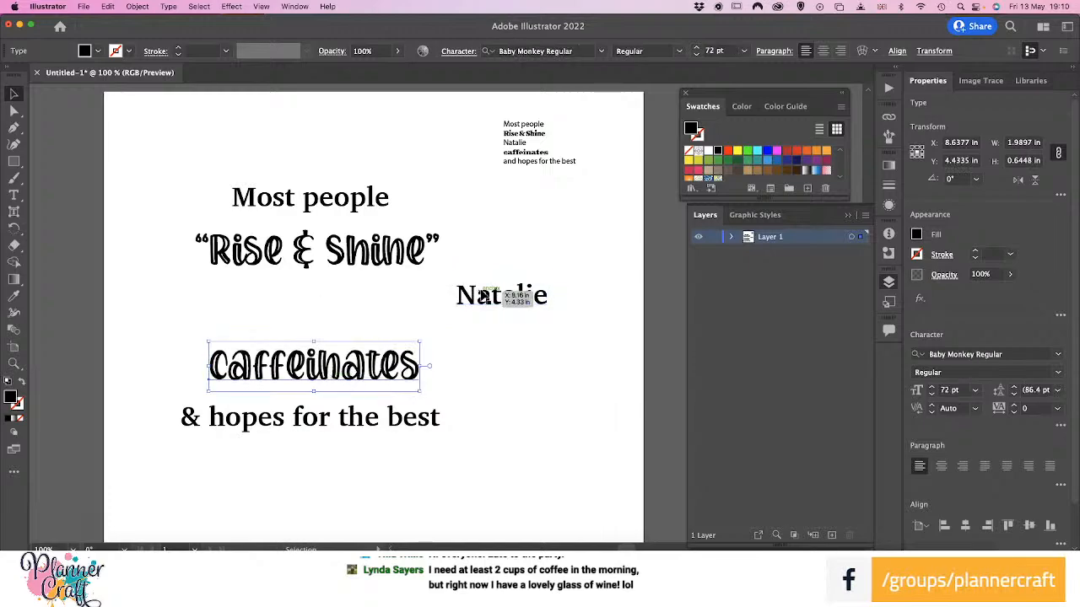
drag(515, 294, 296, 312)
drag(297, 314, 297, 314)
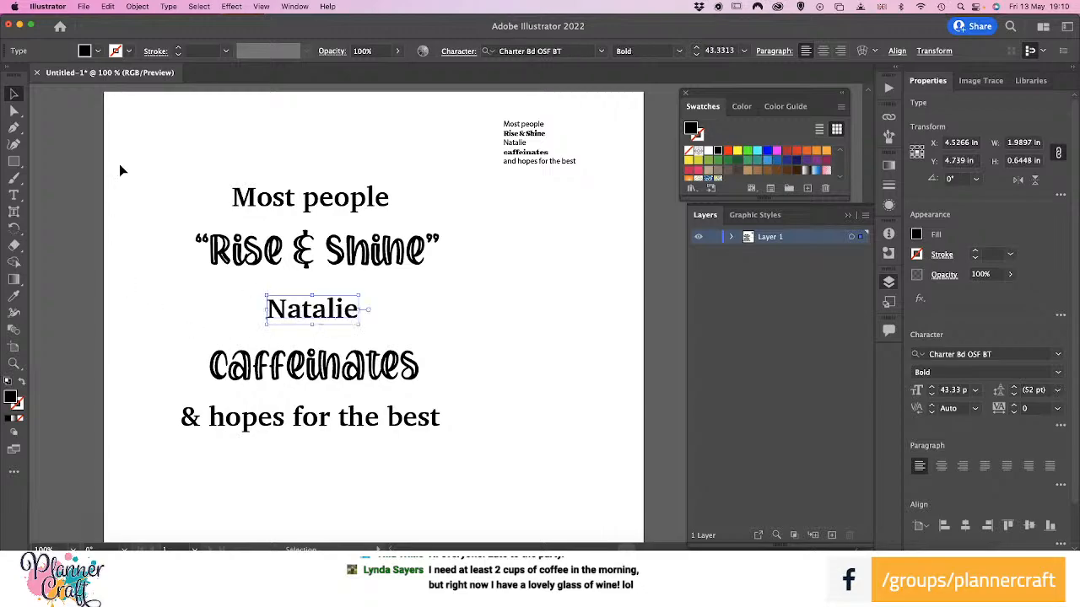
Align all five large quote lines to one another on their horizontal centres
drag(131, 145, 475, 470)
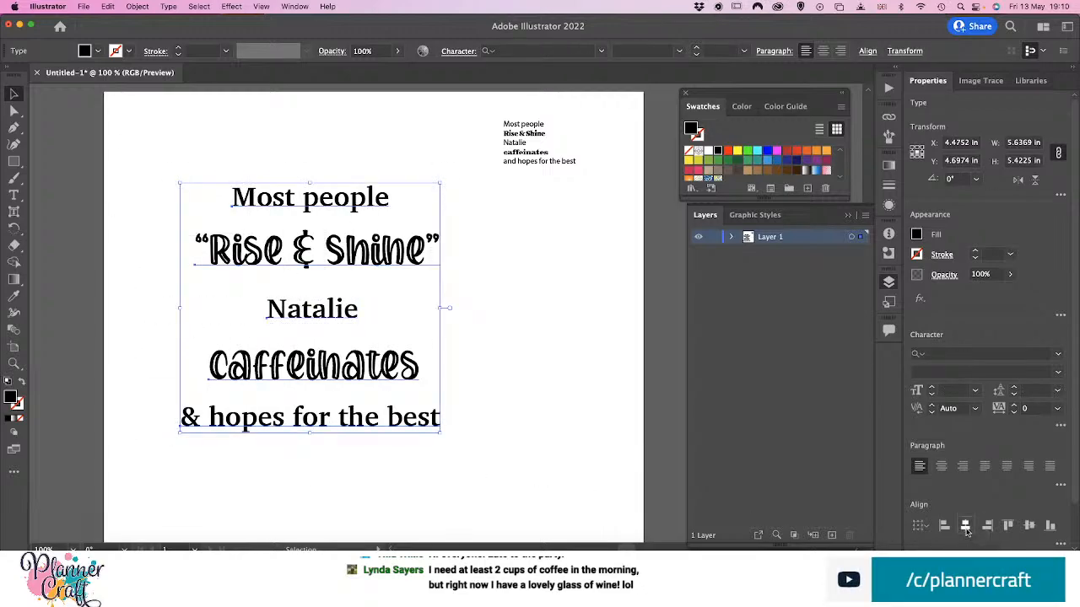
click(965, 525)
click(532, 334)
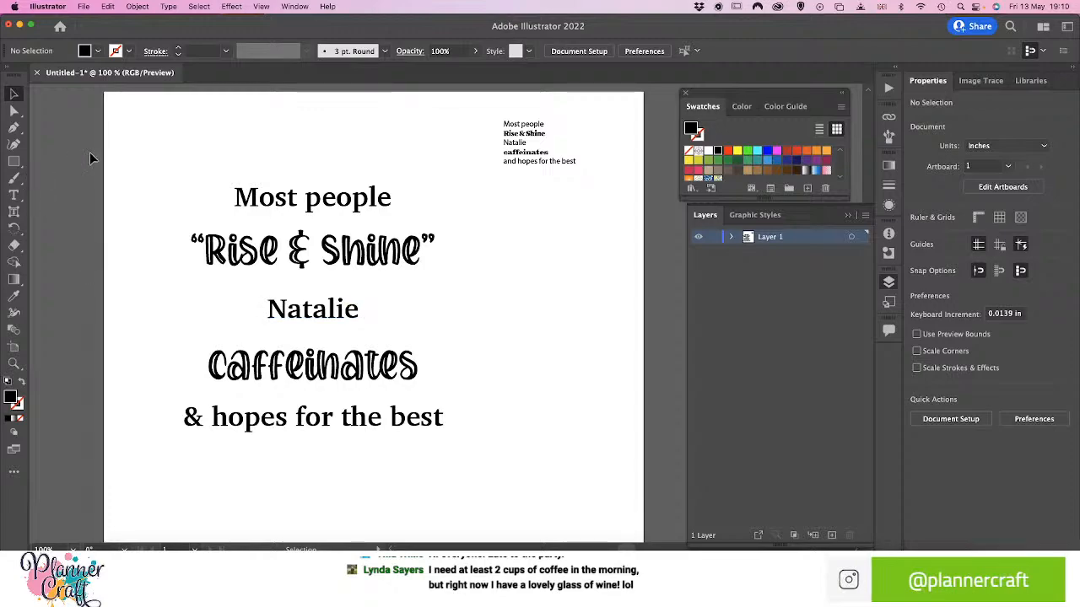
Distribute the vertical spacing evenly between the five large quote lines
drag(157, 174, 456, 454)
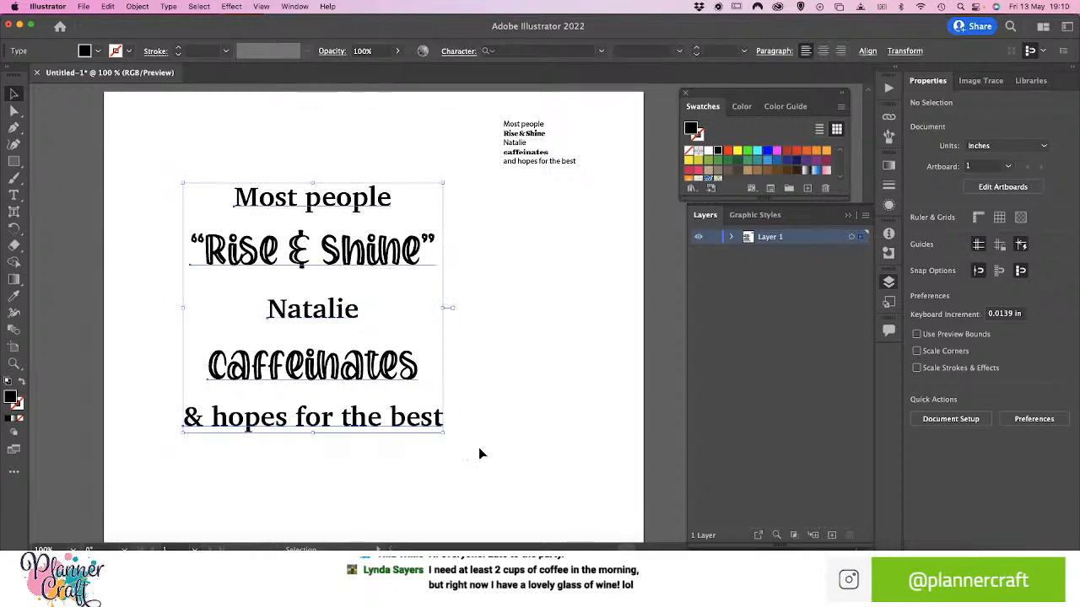
scroll(1020, 439, down, 2)
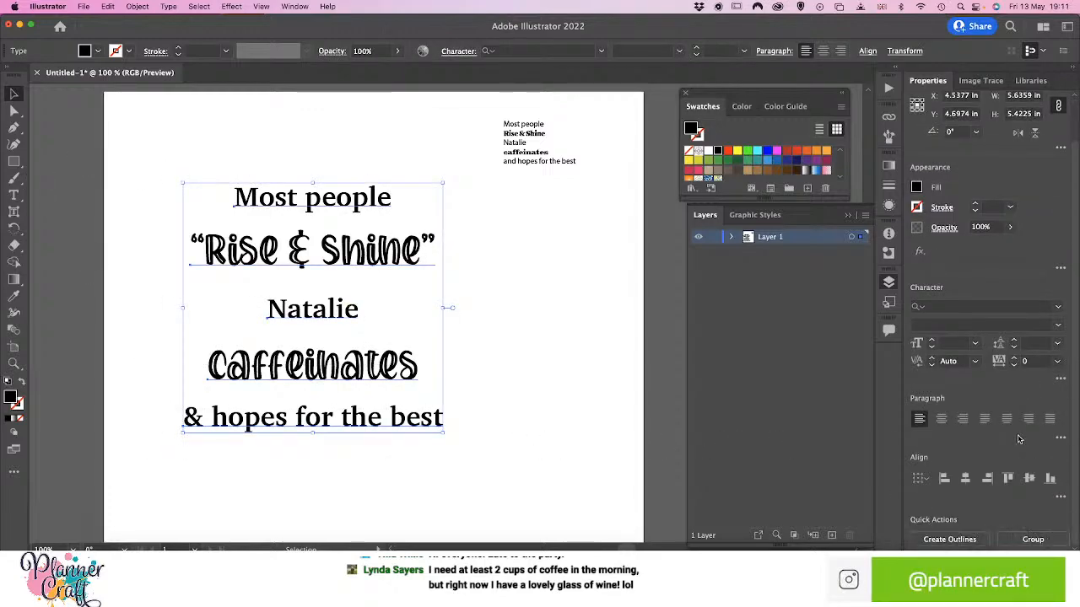
click(1060, 497)
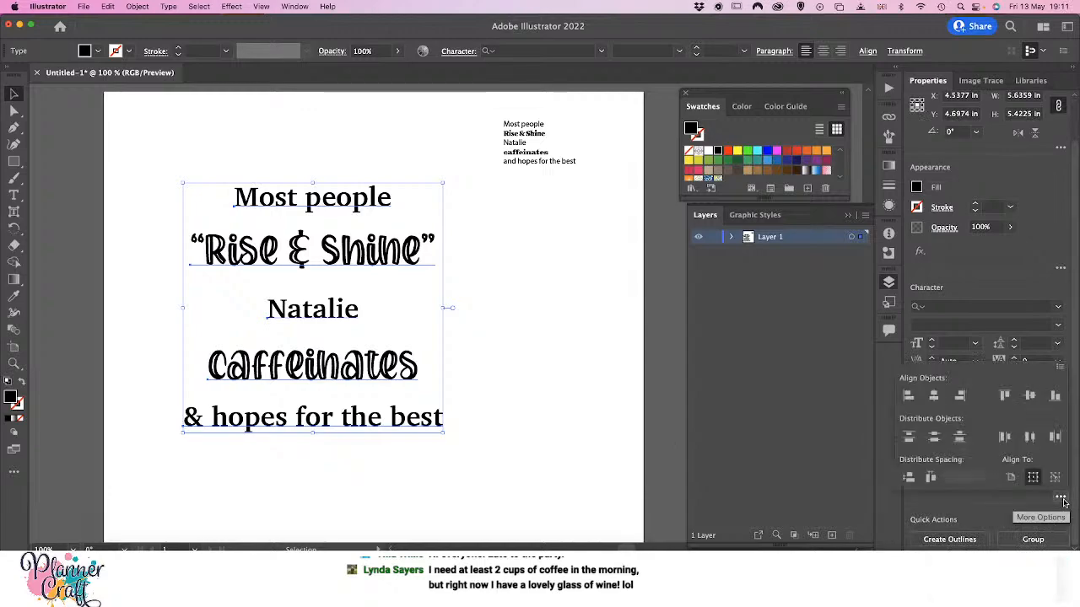
click(909, 477)
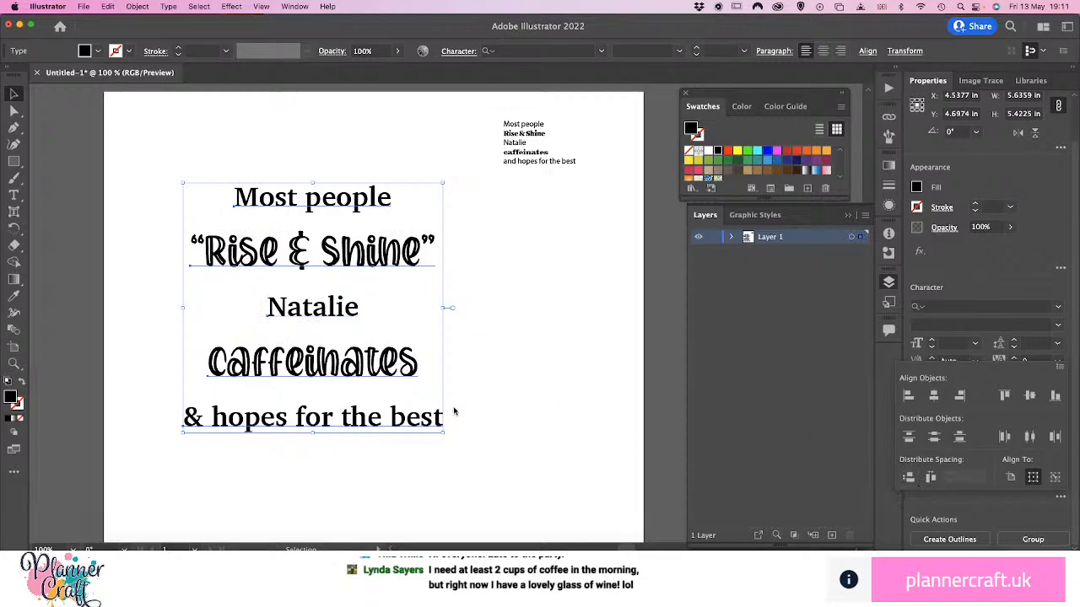
click(495, 396)
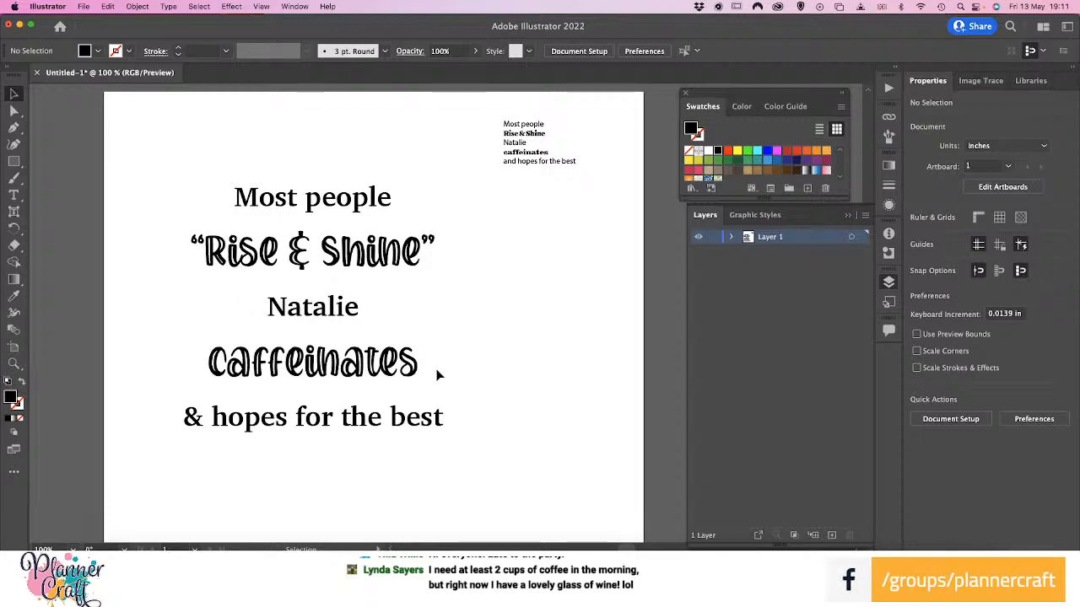
Create an envelope warp on the "Rise & Shine" line using the Arc style, horizontal, with a 66% bend
click(410, 265)
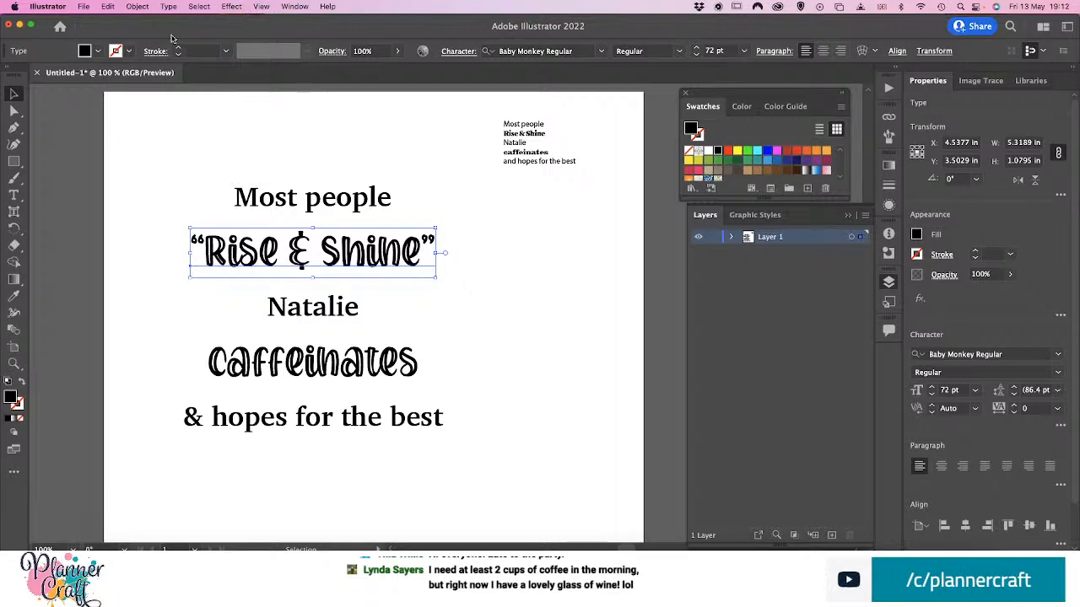
click(137, 7)
click(138, 7)
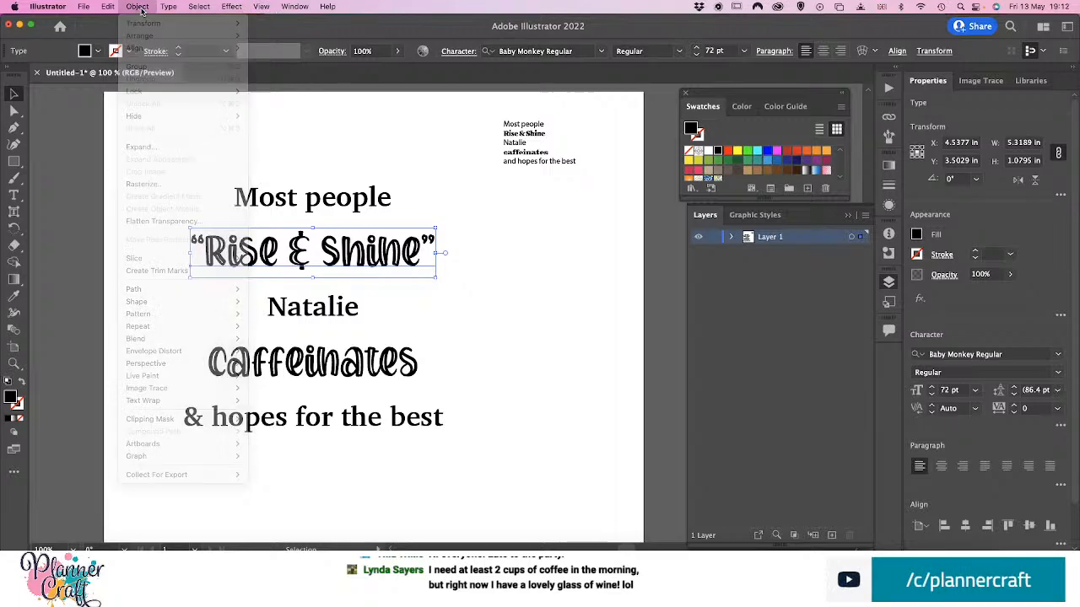
click(138, 6)
mouse_move(215, 340)
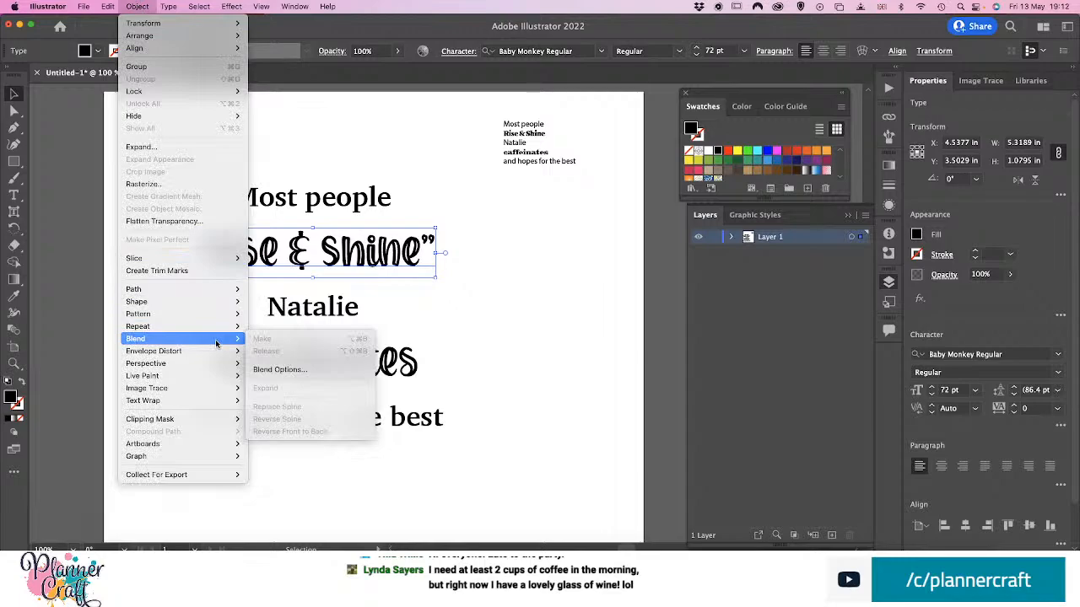
mouse_move(209, 319)
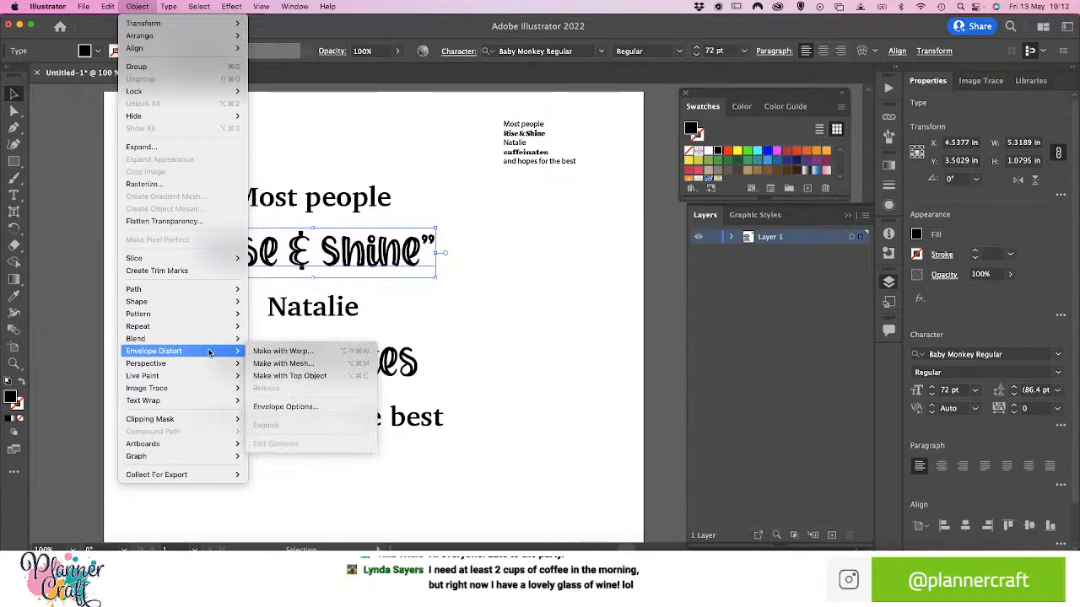
click(282, 353)
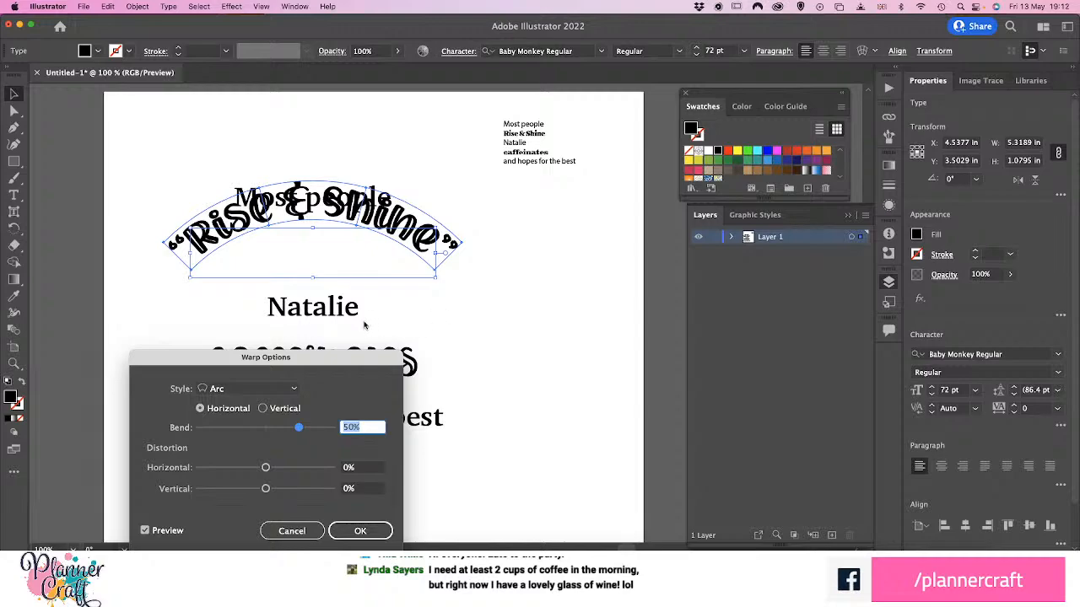
drag(319, 361, 697, 295)
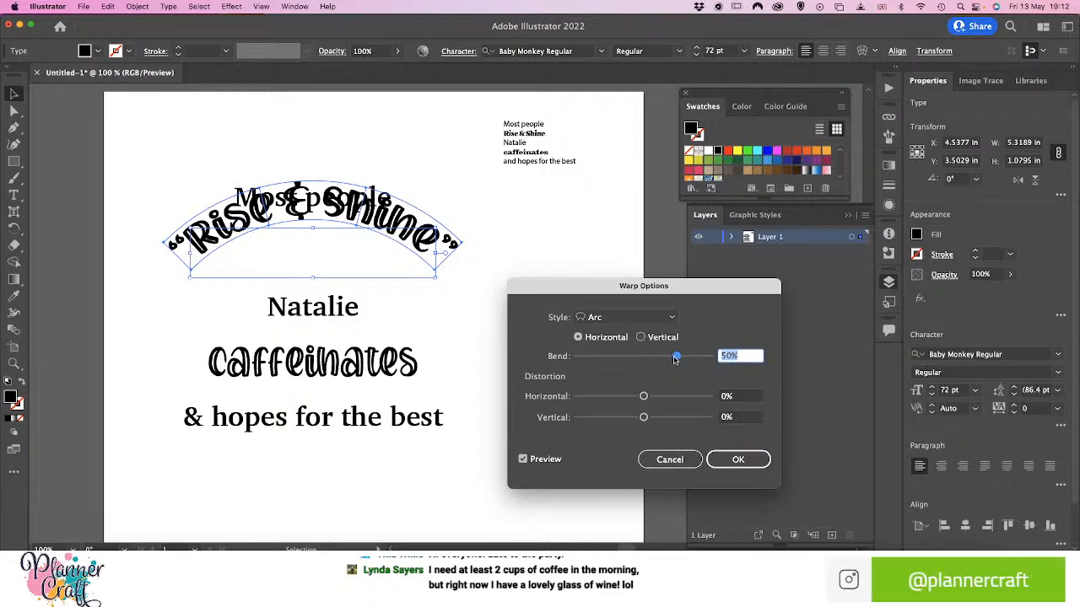
click(605, 357)
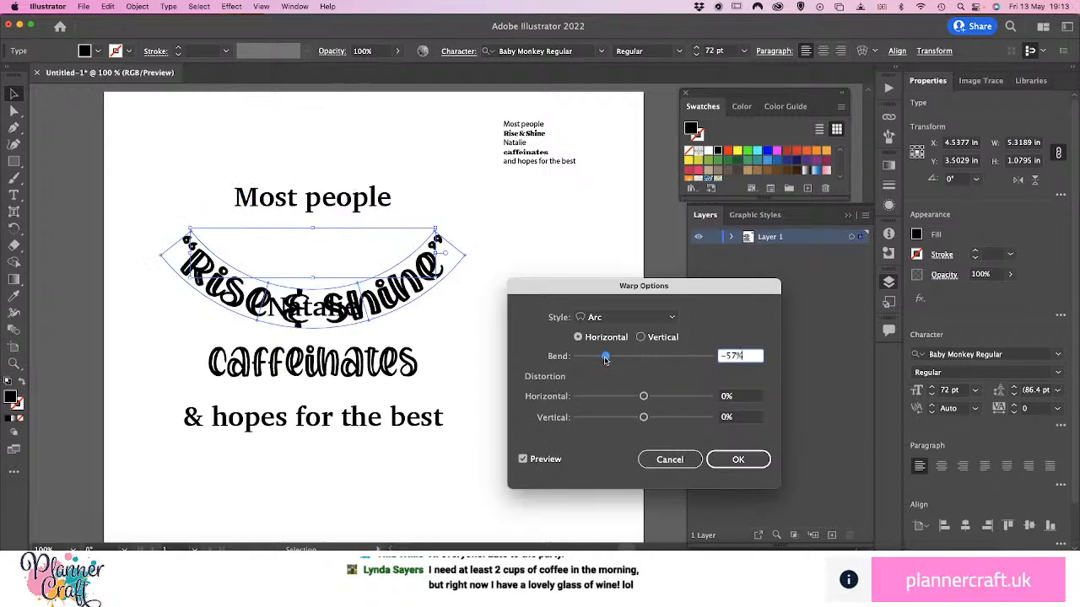
click(678, 357)
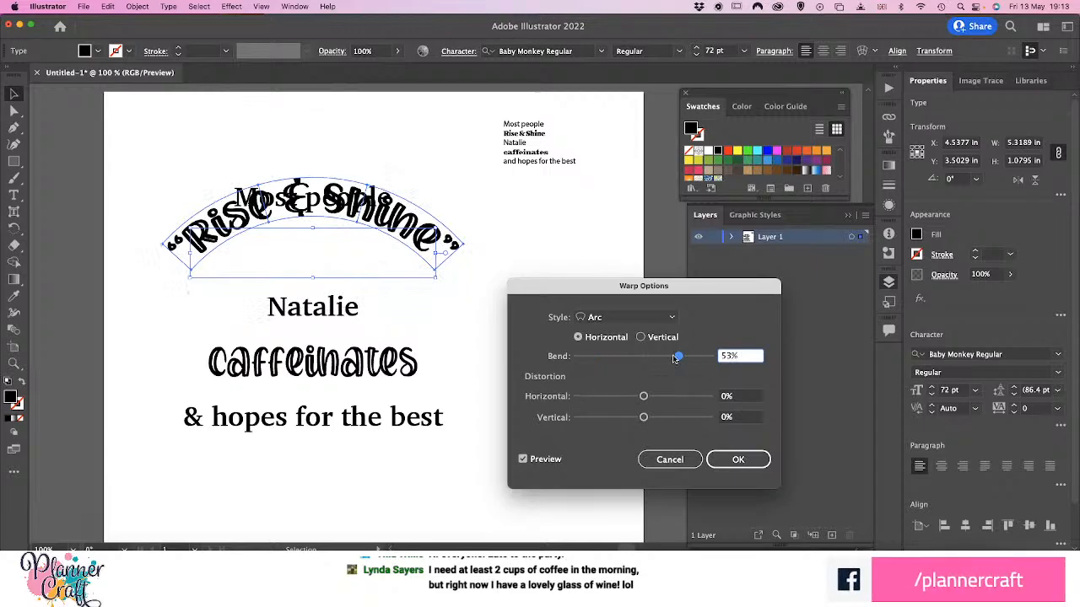
drag(679, 356, 688, 356)
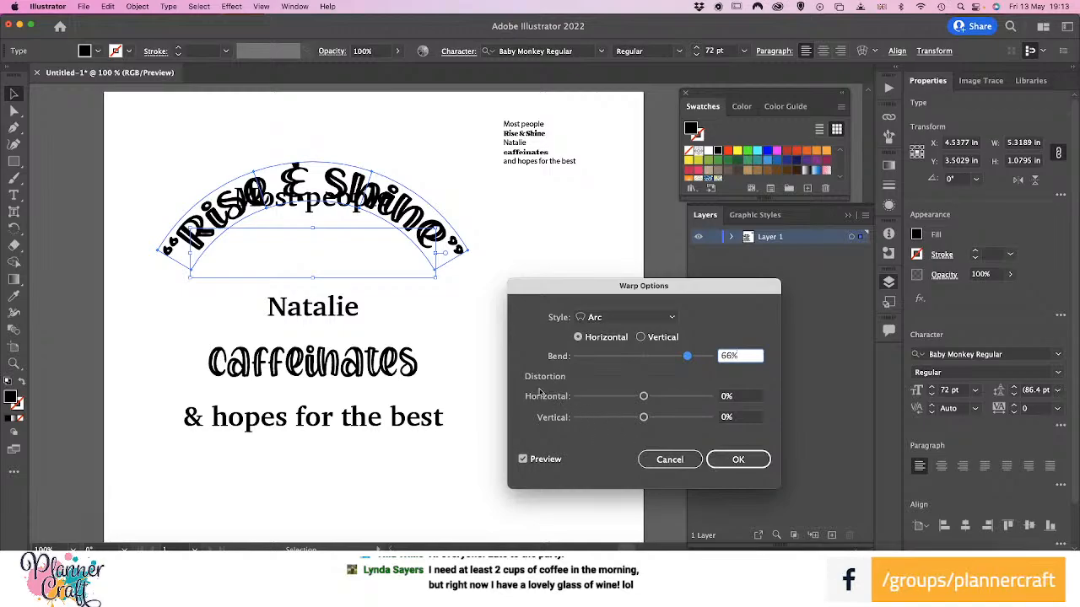
Try horizontal and vertical distortion on the arc warp and return both to 0%
drag(644, 397, 680, 397)
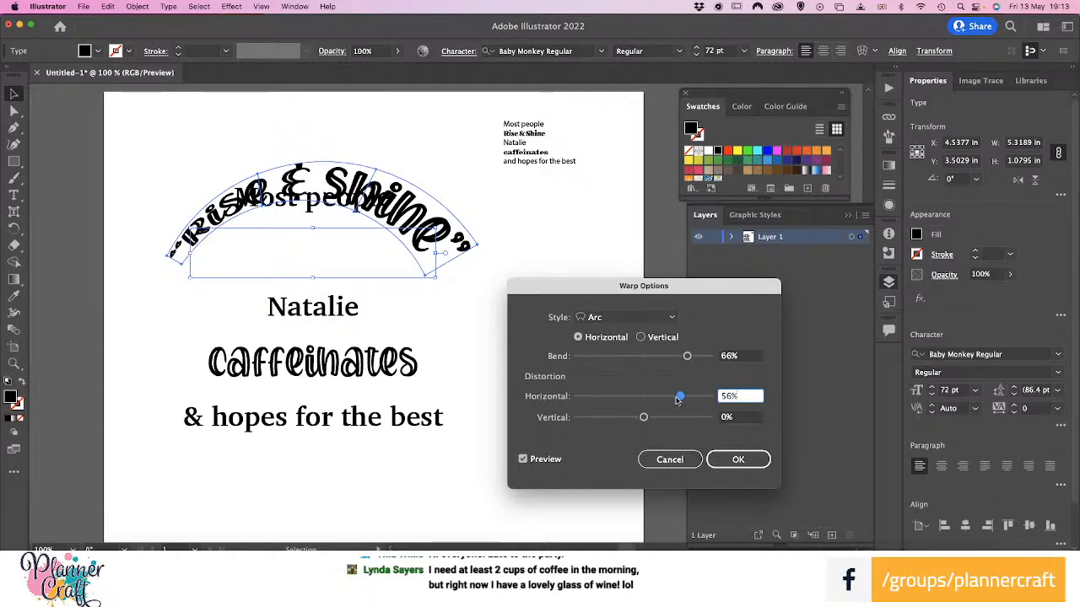
drag(680, 396, 604, 419)
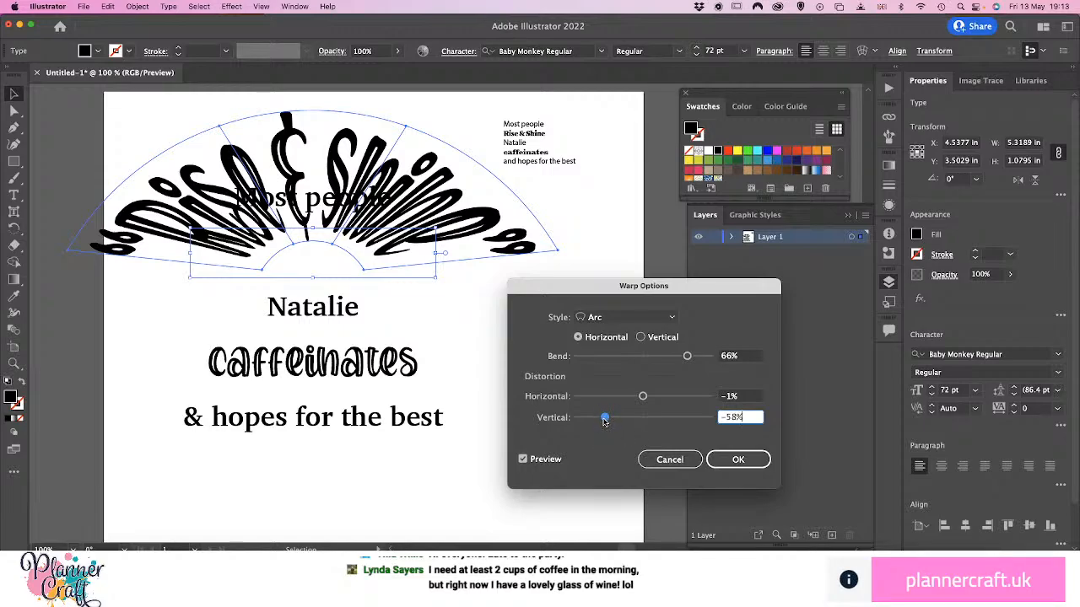
drag(605, 418, 645, 401)
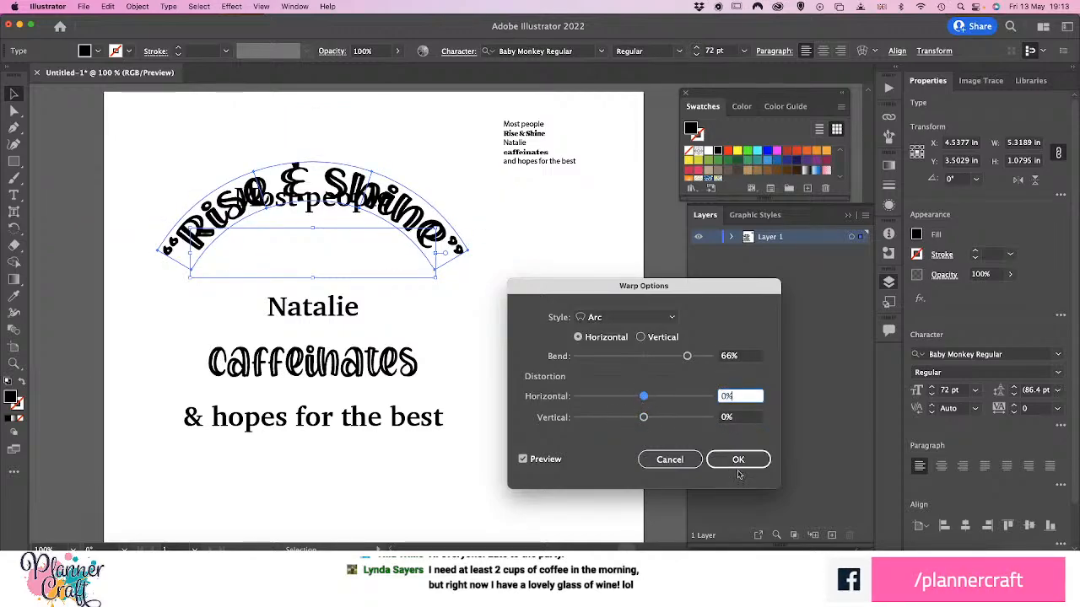
Accept the arc warp and move the arched "Rise & Shine" down beneath "Most people", to about Y 3.98 in
click(735, 465)
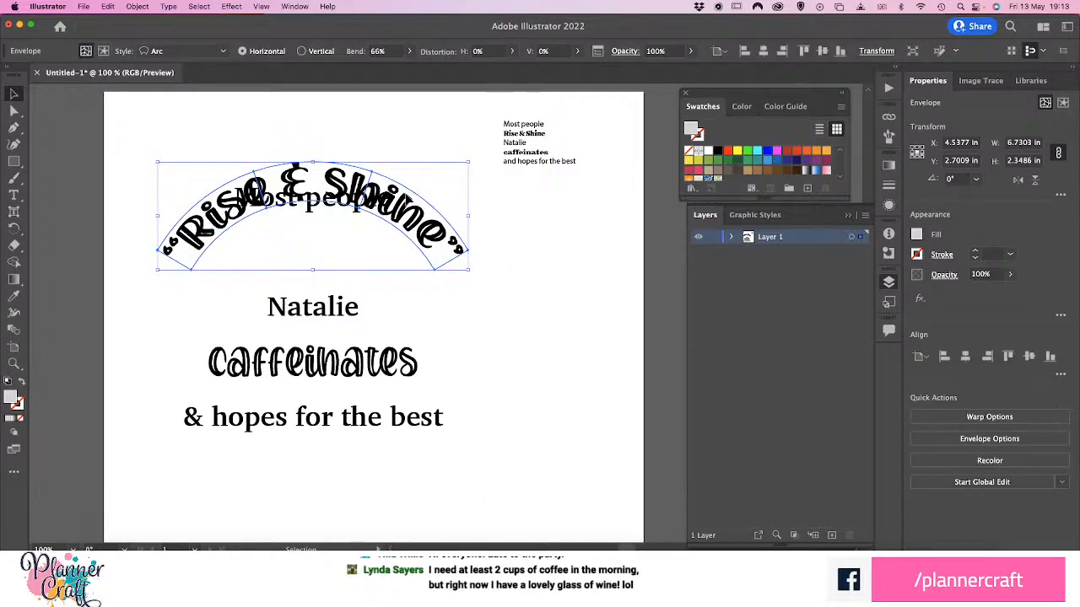
drag(406, 196, 400, 254)
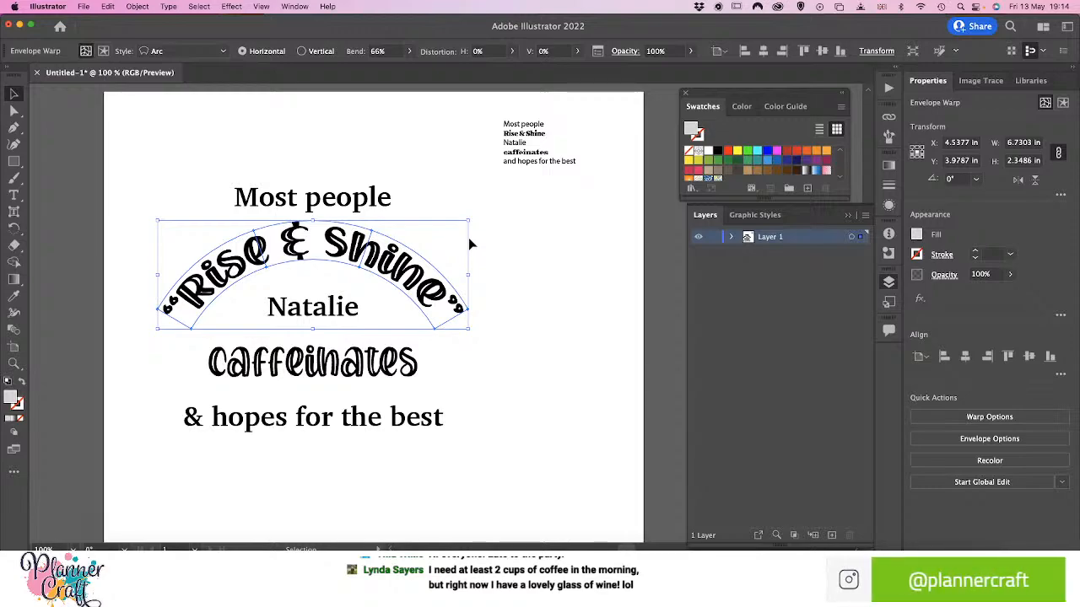
Enlarge the first-name line under the arch proportionally to about 69.6 pt, roughly 3.19 in wide
click(308, 314)
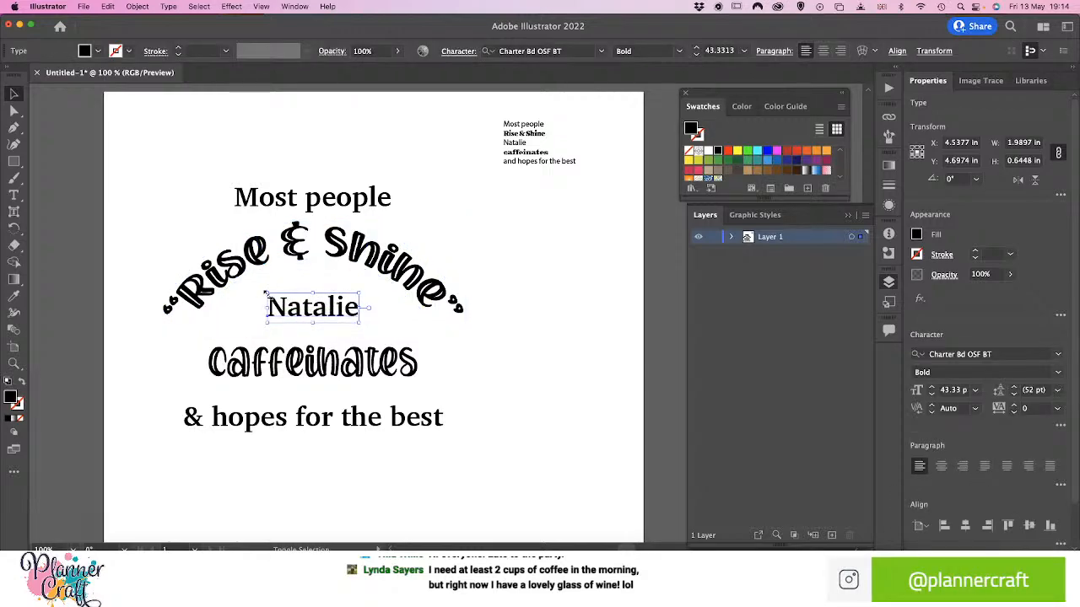
drag(267, 294, 238, 287)
mouse_move(360, 321)
mouse_down()
mouse_move(395, 329)
mouse_move(343, 316)
mouse_up()
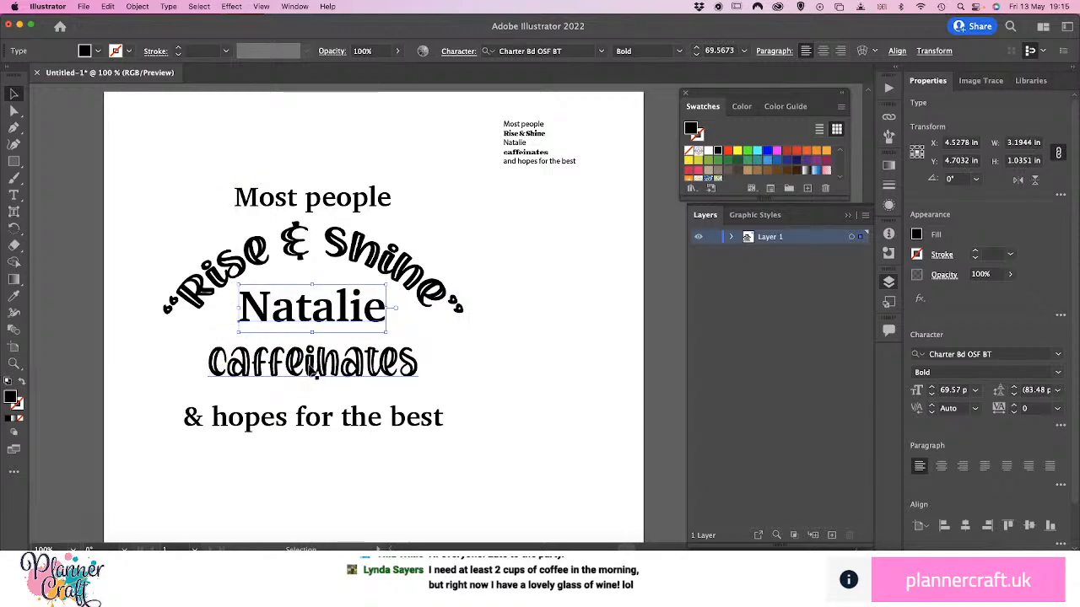
Scale up "caffeinates" proportionally on both sides until it is about as wide as the arched "Rise & Shine"
click(309, 367)
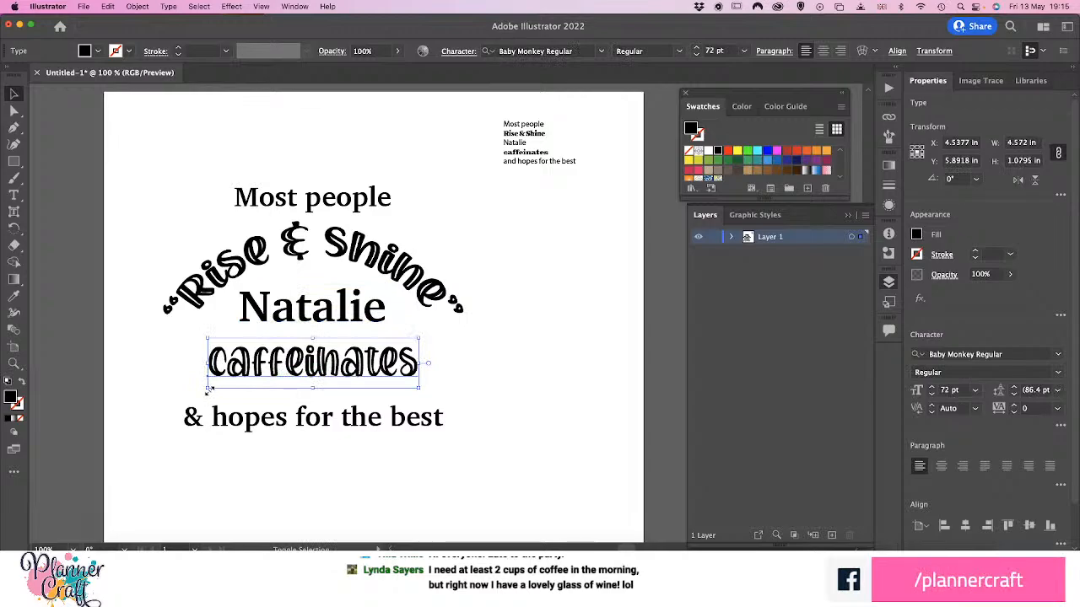
drag(209, 389, 161, 402)
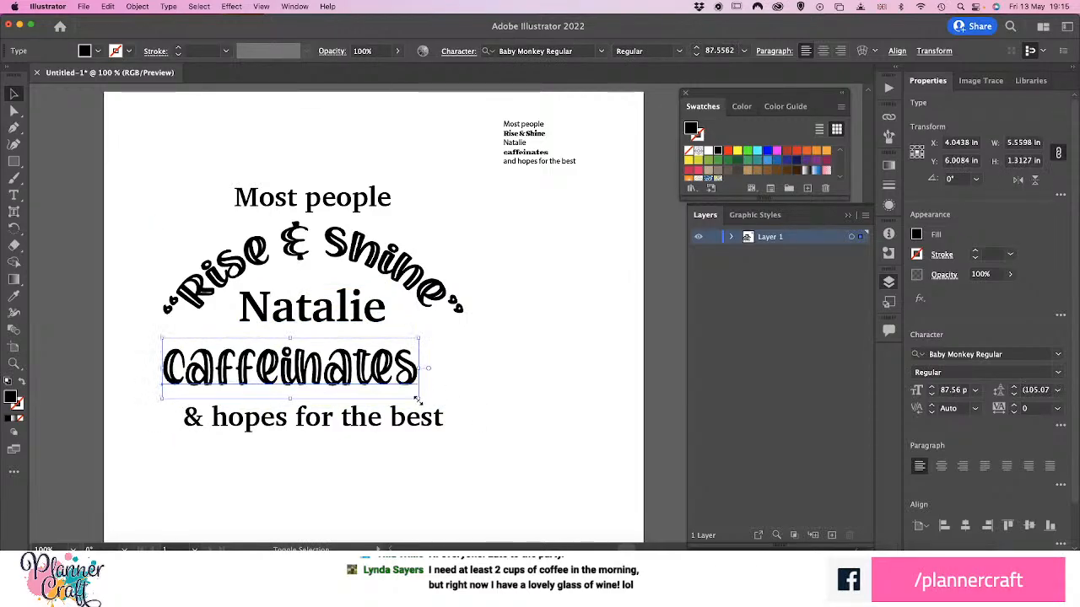
drag(417, 400, 466, 420)
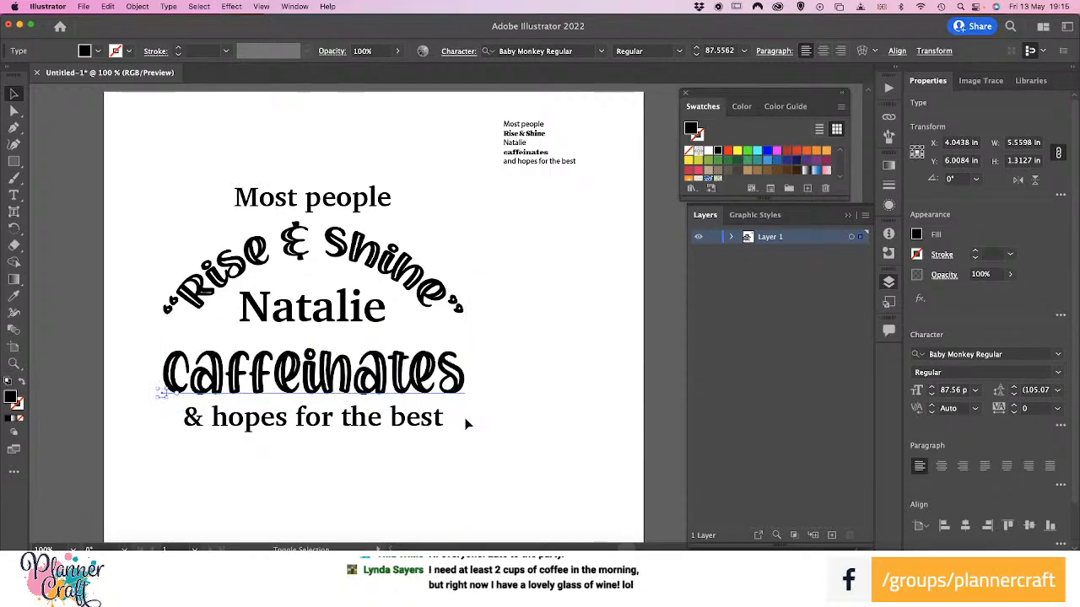
Move "& hopes for the best" down to about Y 7.38 in and "Most people" up to about Y 2.18 in
click(415, 457)
click(419, 427)
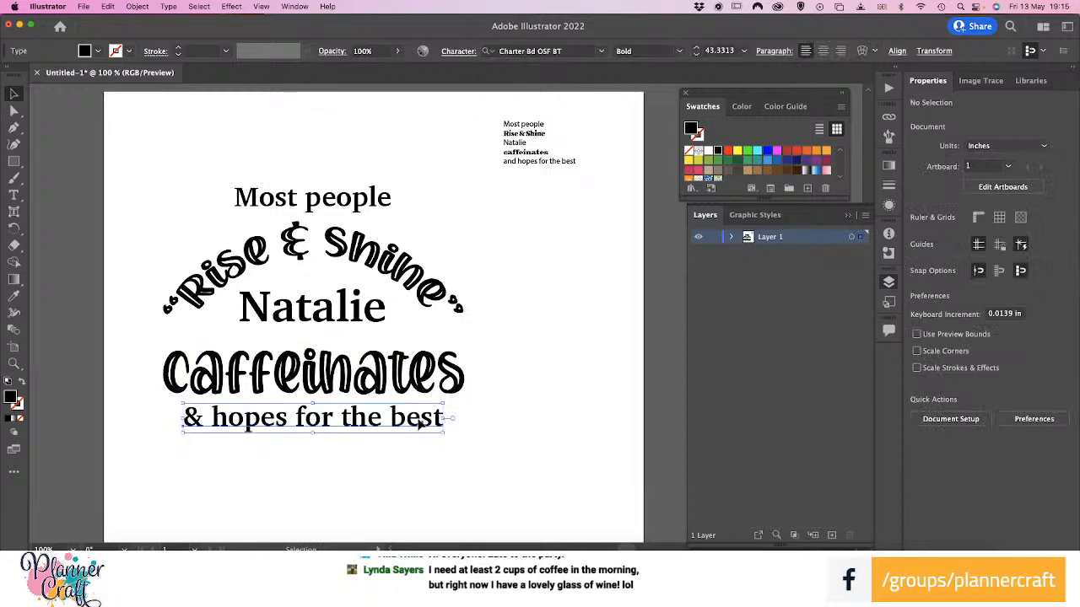
mouse_move(411, 439)
mouse_down()
mouse_move(396, 460)
mouse_move(409, 426)
mouse_move(426, 431)
mouse_up()
click(470, 413)
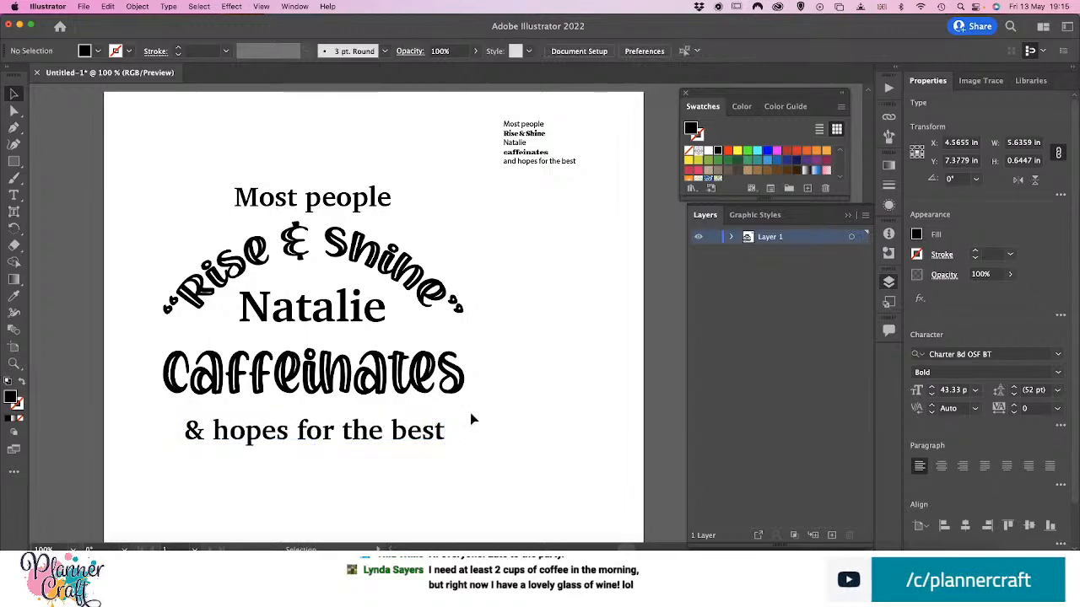
mouse_move(361, 212)
mouse_down()
mouse_move(359, 188)
mouse_move(281, 200)
mouse_move(367, 201)
mouse_move(344, 200)
mouse_up()
click(412, 216)
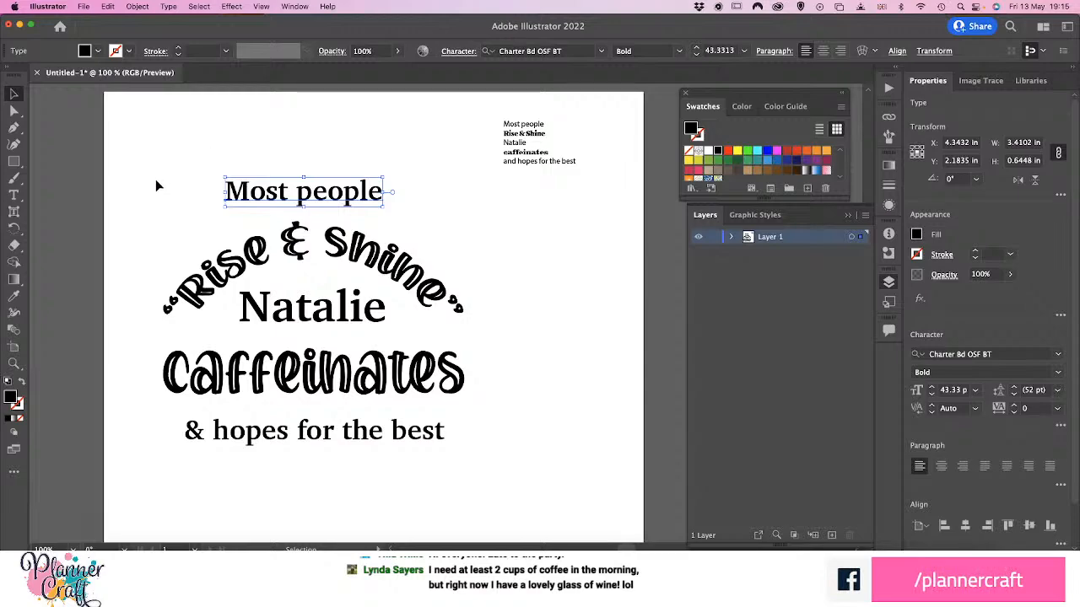
Align the arched line and the four other quote lines on their horizontal centres
drag(132, 159, 468, 473)
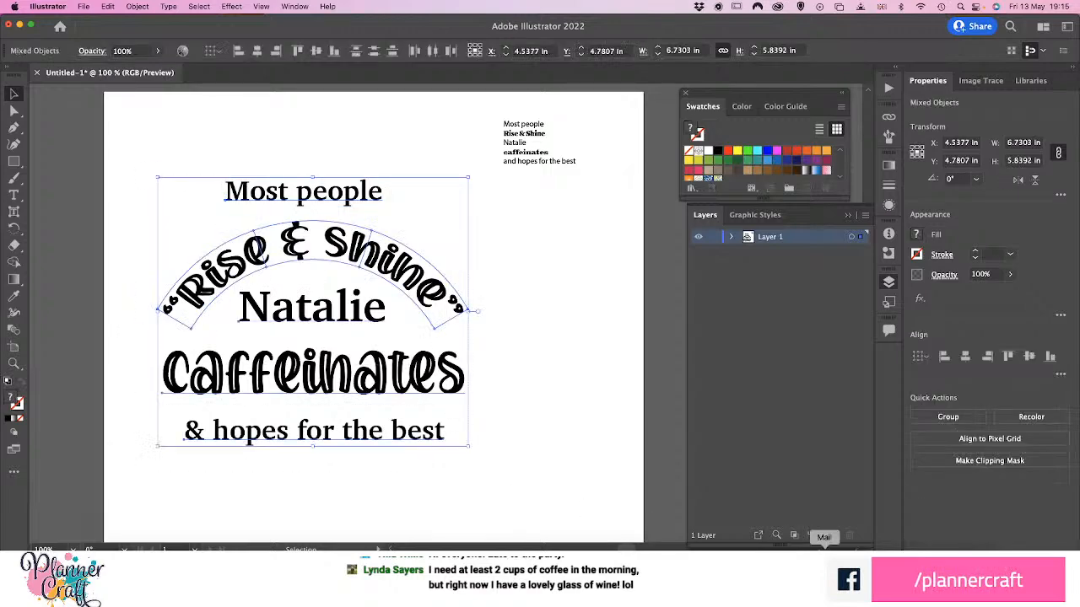
click(965, 356)
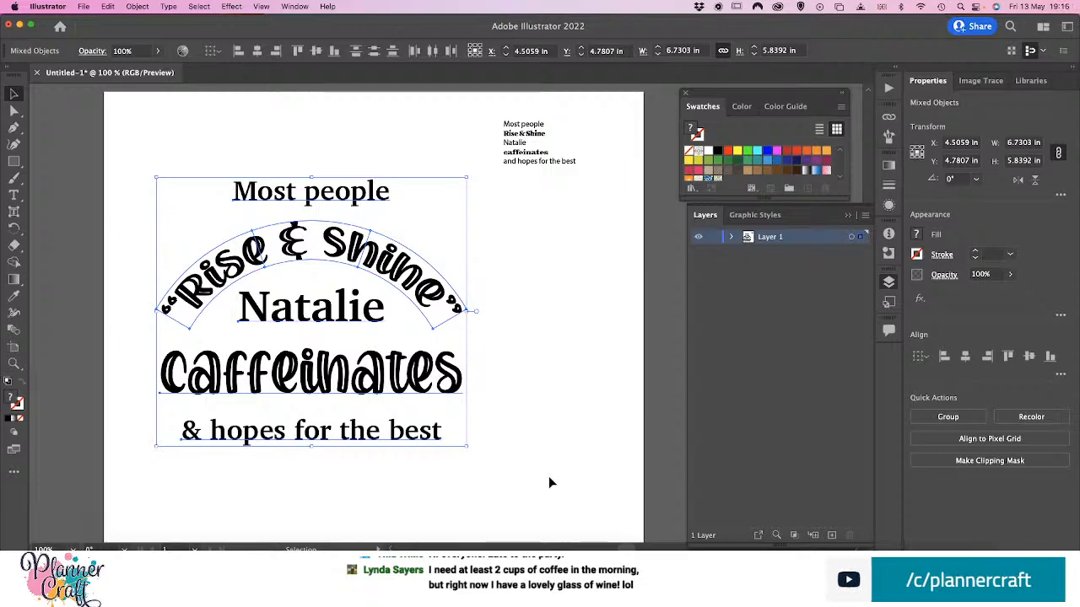
click(559, 456)
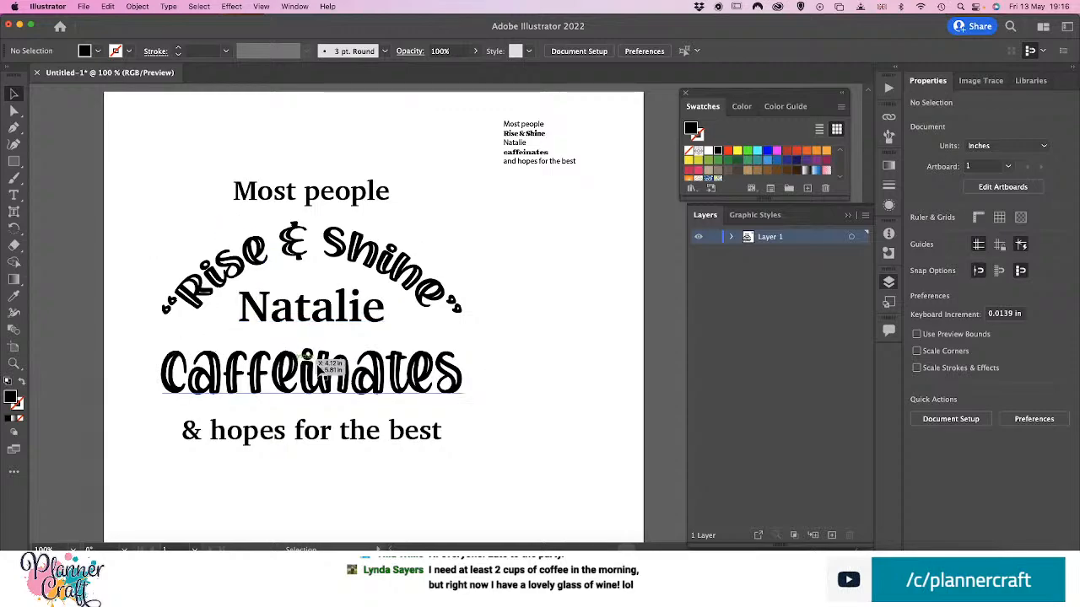
scroll(279, 371, down, 1)
scroll(279, 388, down, 1)
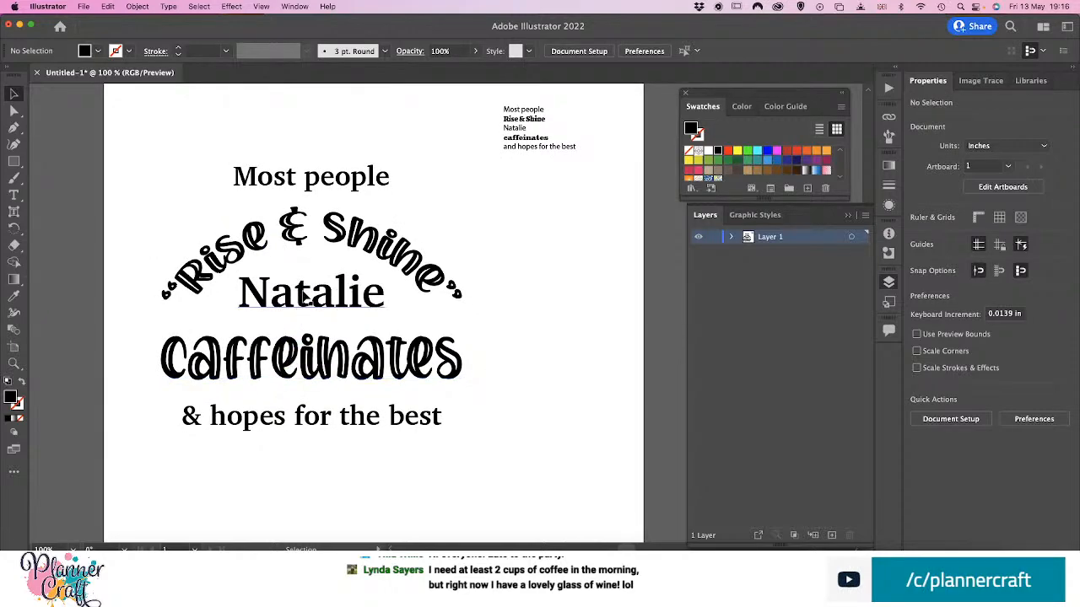
Shift the first-name line, "caffeinates" and "& hopes for the best" down together by about 1.4 in, keeping their spacing
click(309, 302)
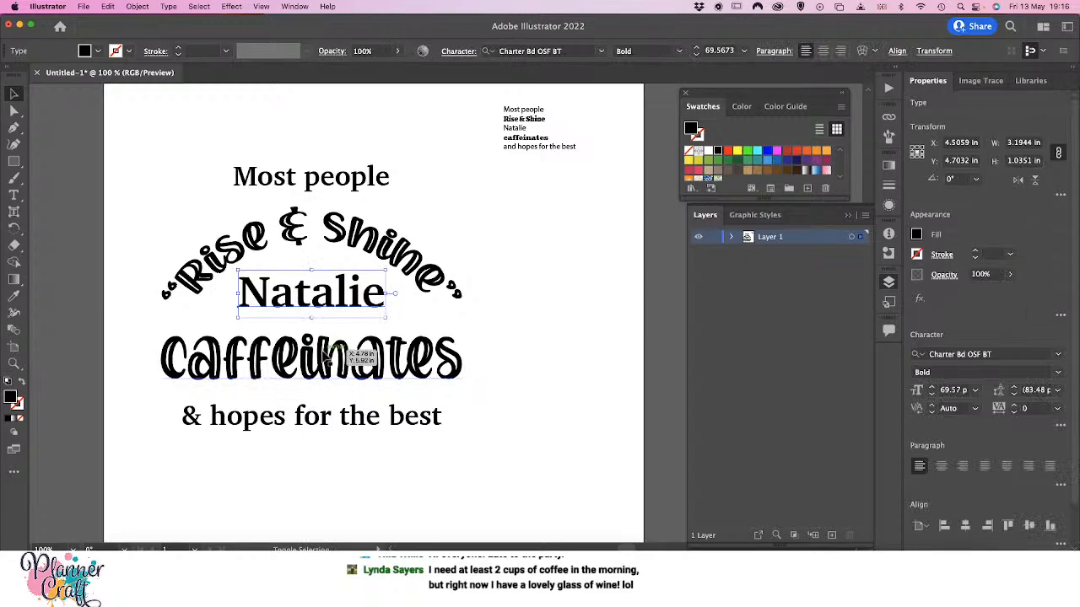
shift+click(355, 359)
shift+click(329, 418)
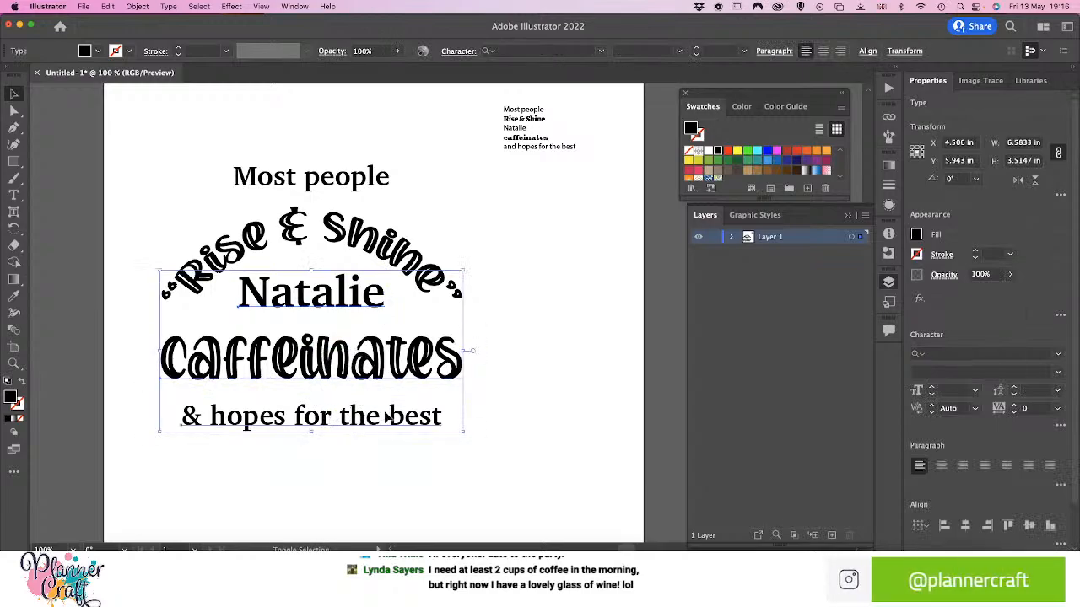
key(shift+Down)
key(shift+Down)
key(shift+Down)
key(shift+Down)
key(shift+Down)
key(shift+Down)
key(shift+Down)
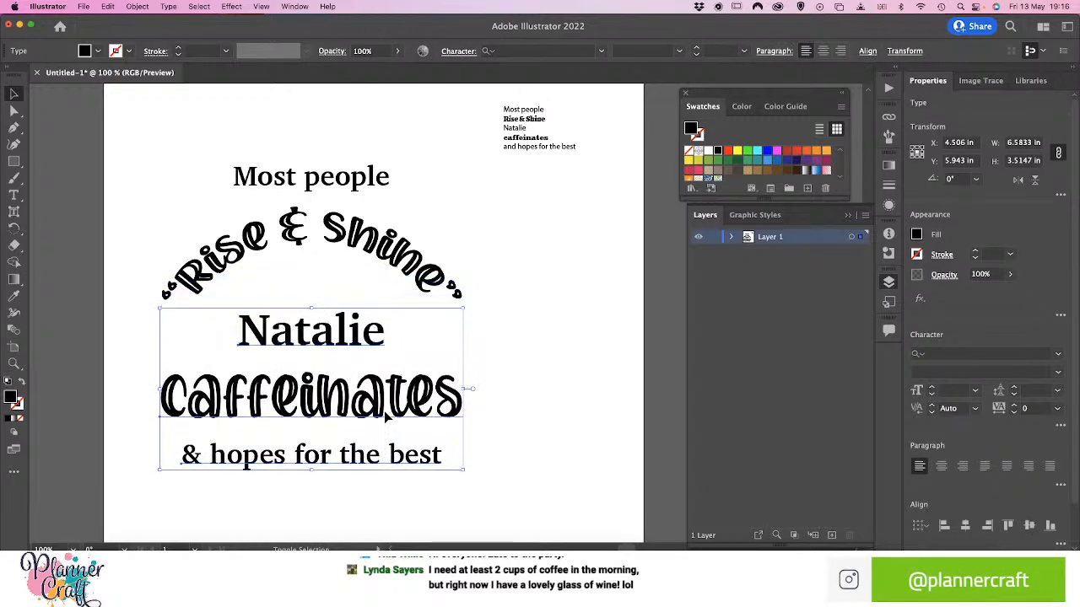
key(shift+Down)
key(shift+Down)
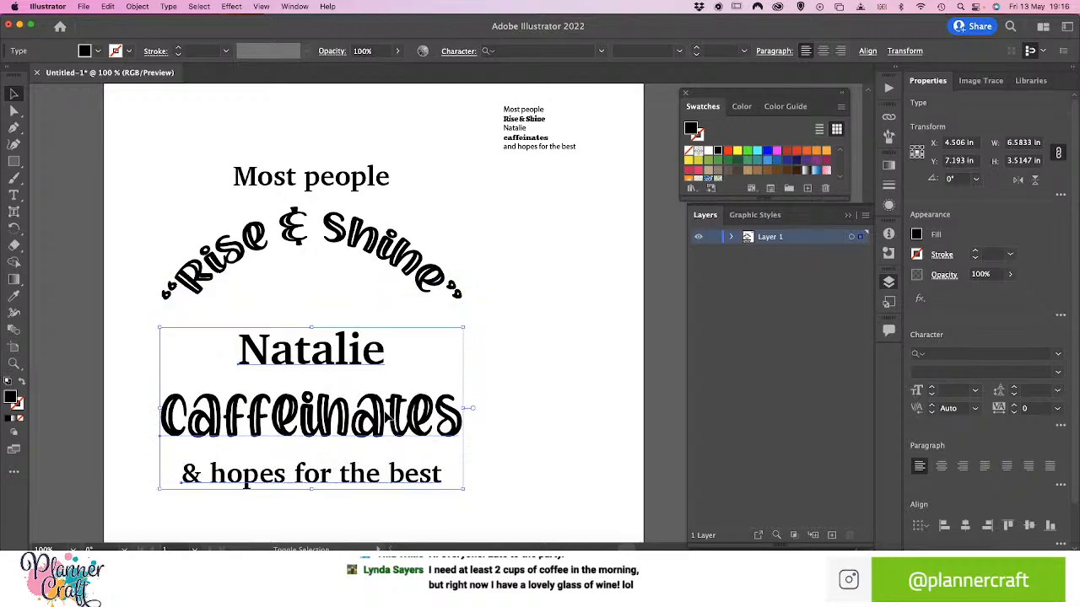
key(shift+Down)
click(487, 322)
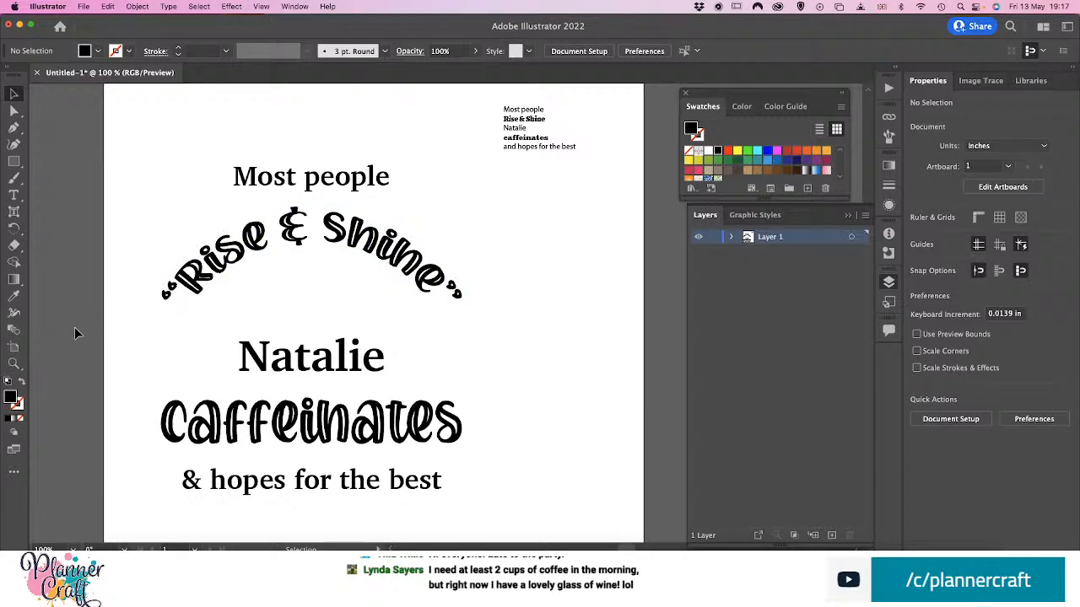
Draw an unfilled half arch with a black 1 pt stroke from the centre above "&" to beyond the closing quote, about 4.42 by 2.5 in
key(p)
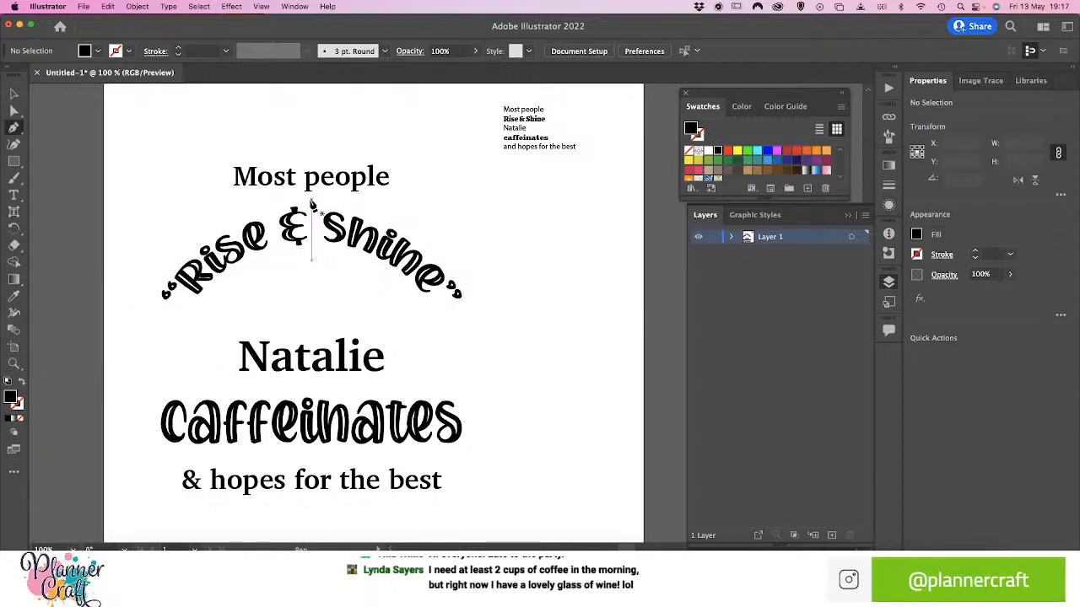
drag(311, 200, 390, 199)
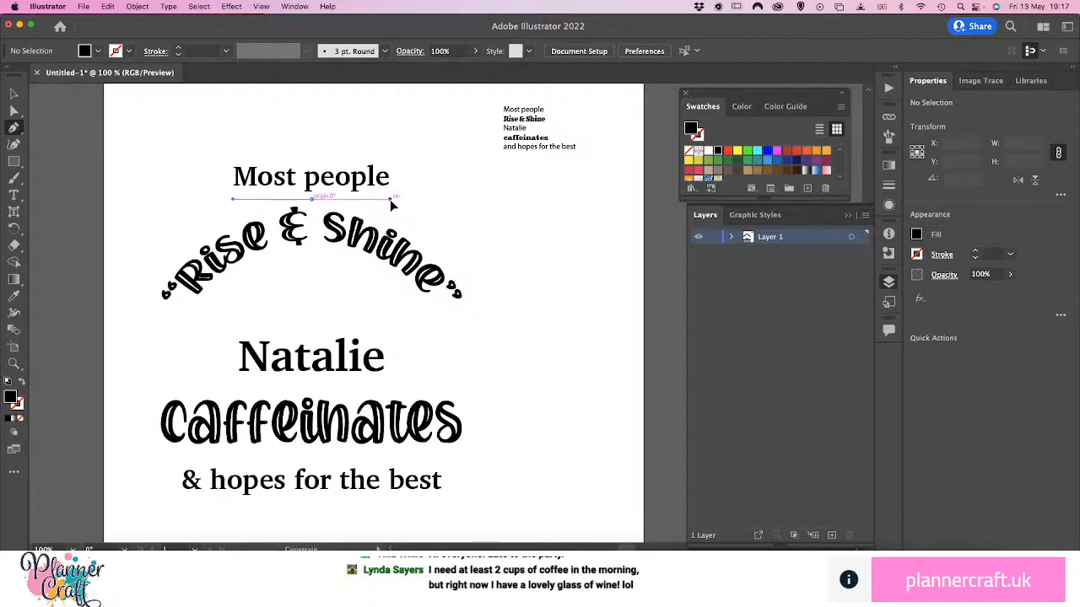
drag(390, 199, 400, 199)
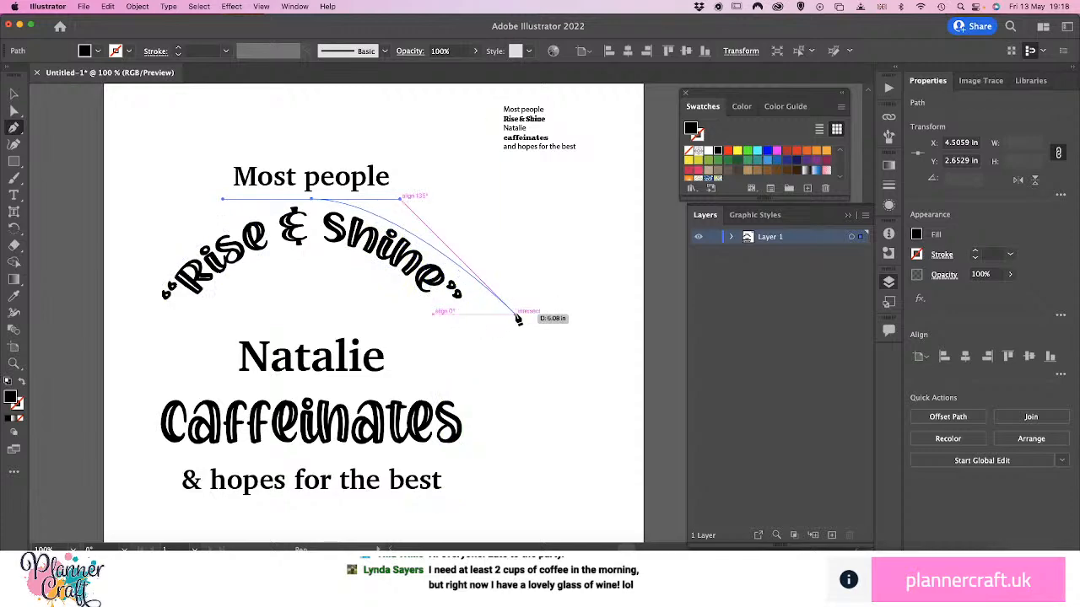
click(516, 316)
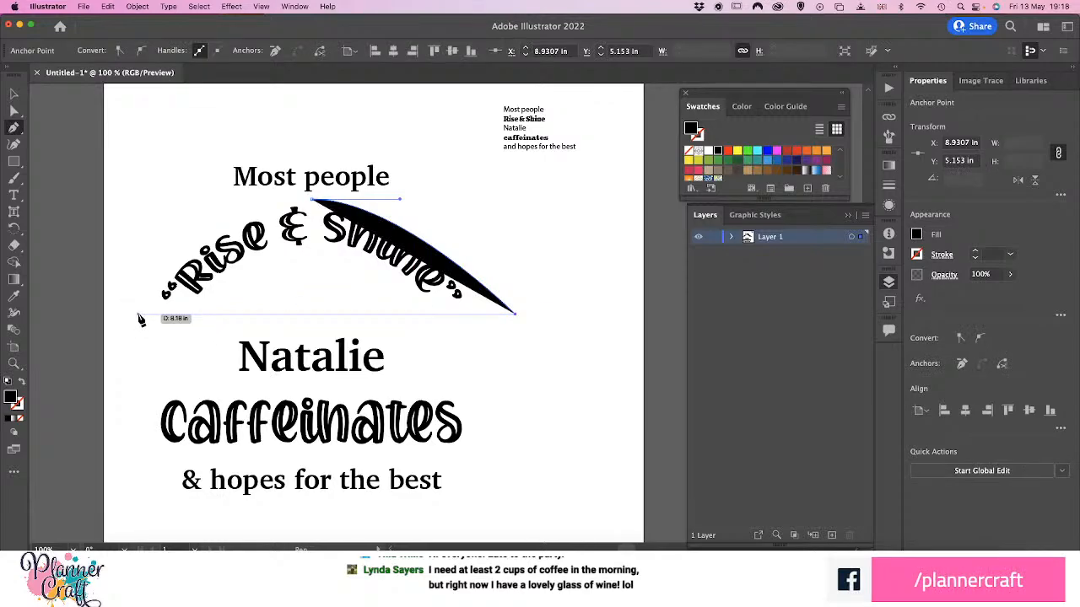
key(v)
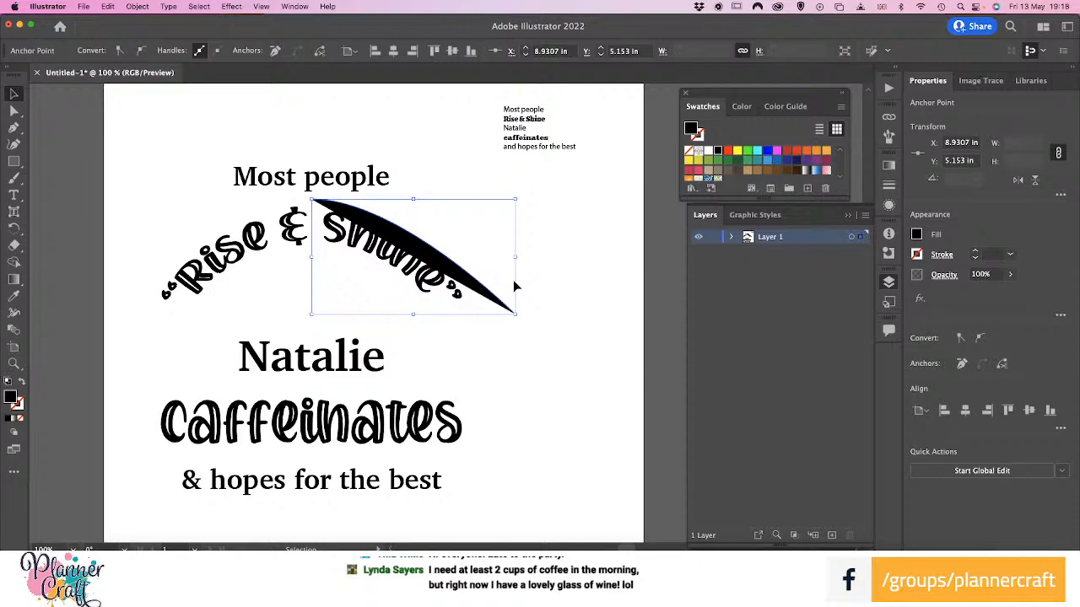
click(22, 383)
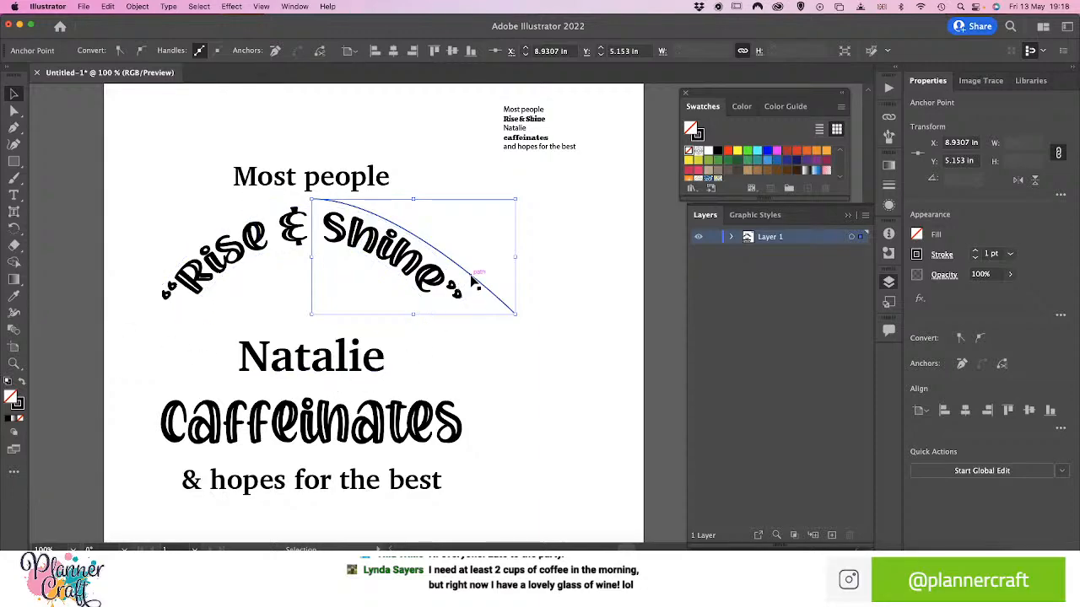
Duplicate the half arch, flip the copy horizontally and join it visually at the peak to mirror the original over "Rise"
drag(473, 281, 541, 272)
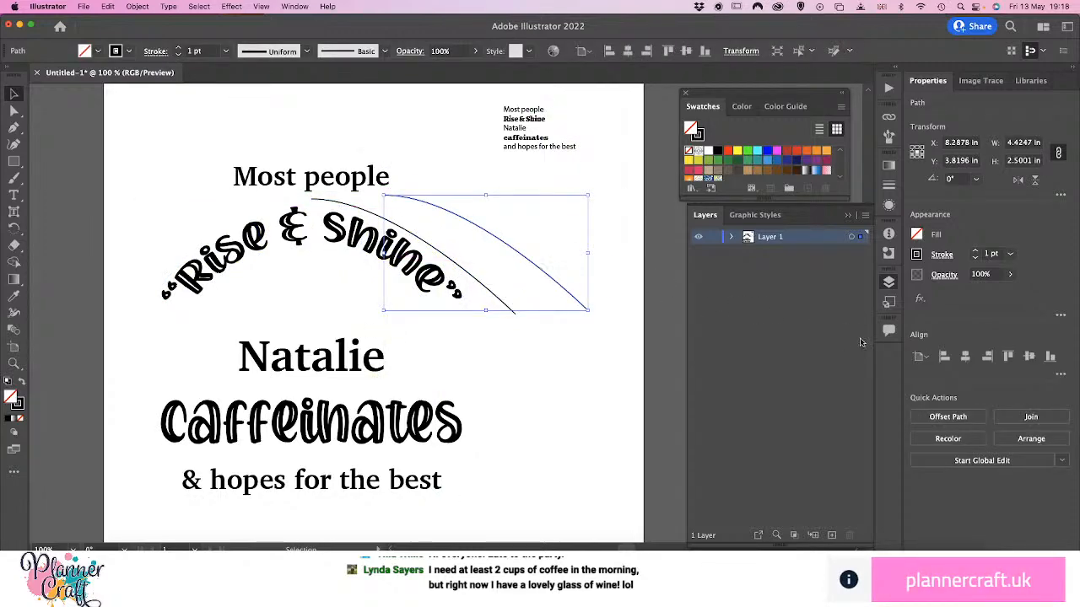
click(1018, 181)
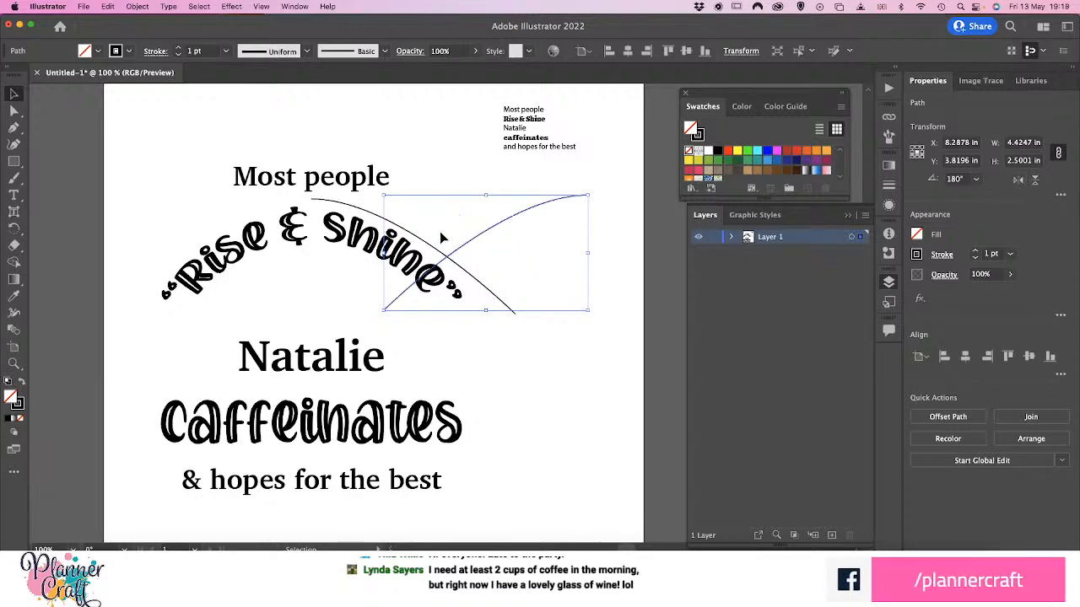
drag(480, 241, 203, 243)
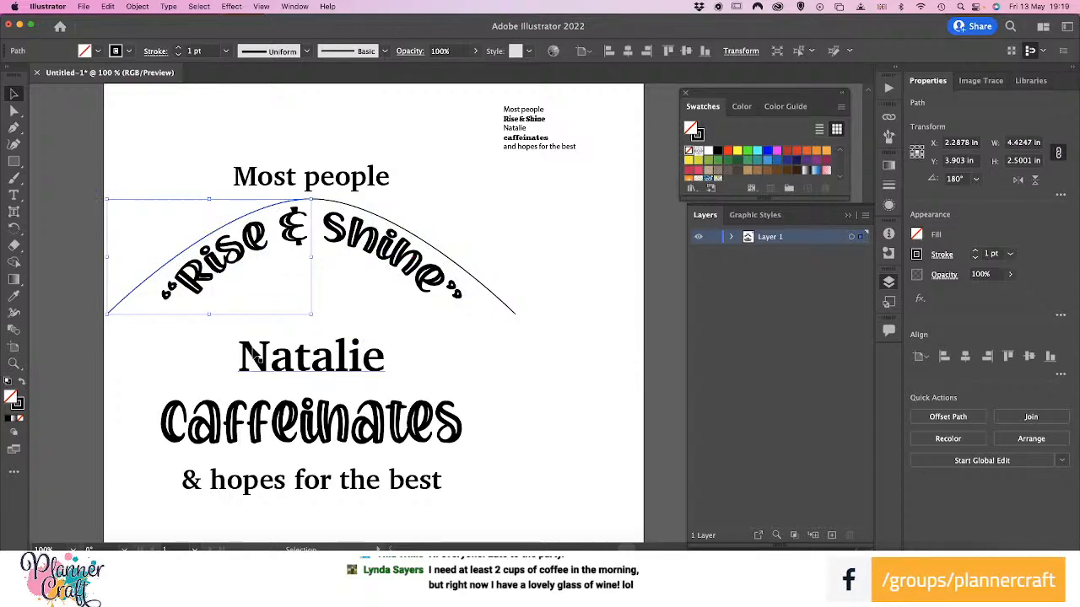
Select both half-arch curves without the "Rise & Shine" text and connect their end points at the peak
key(a)
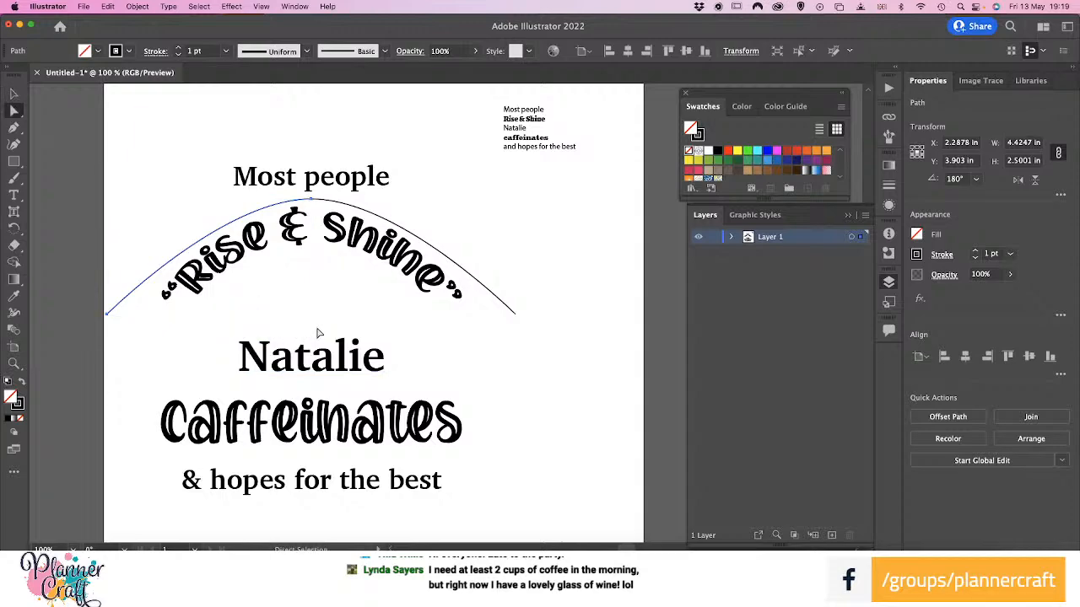
click(355, 209)
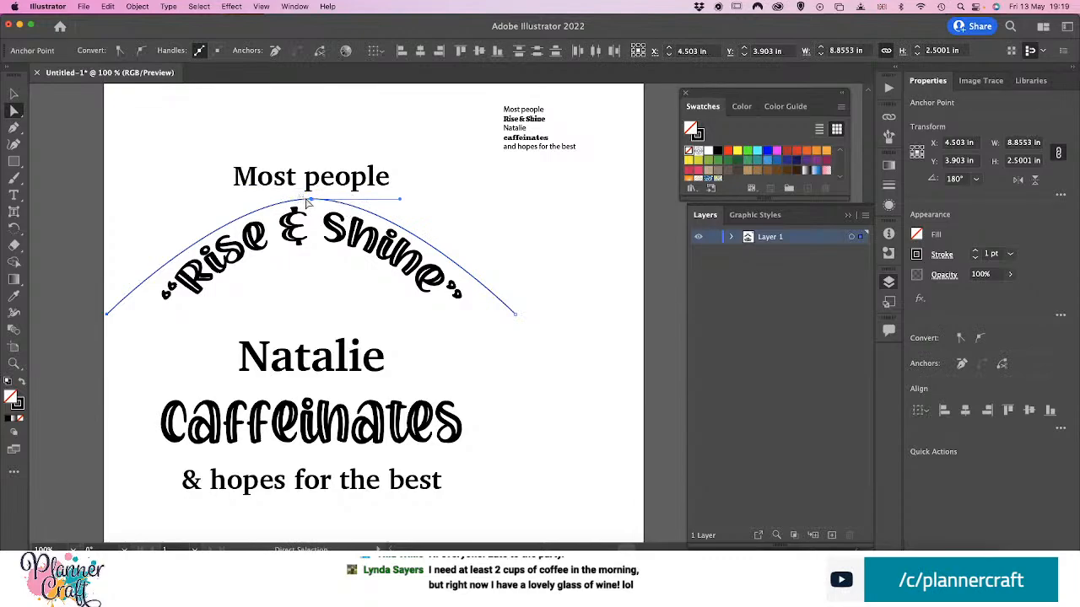
click(329, 213)
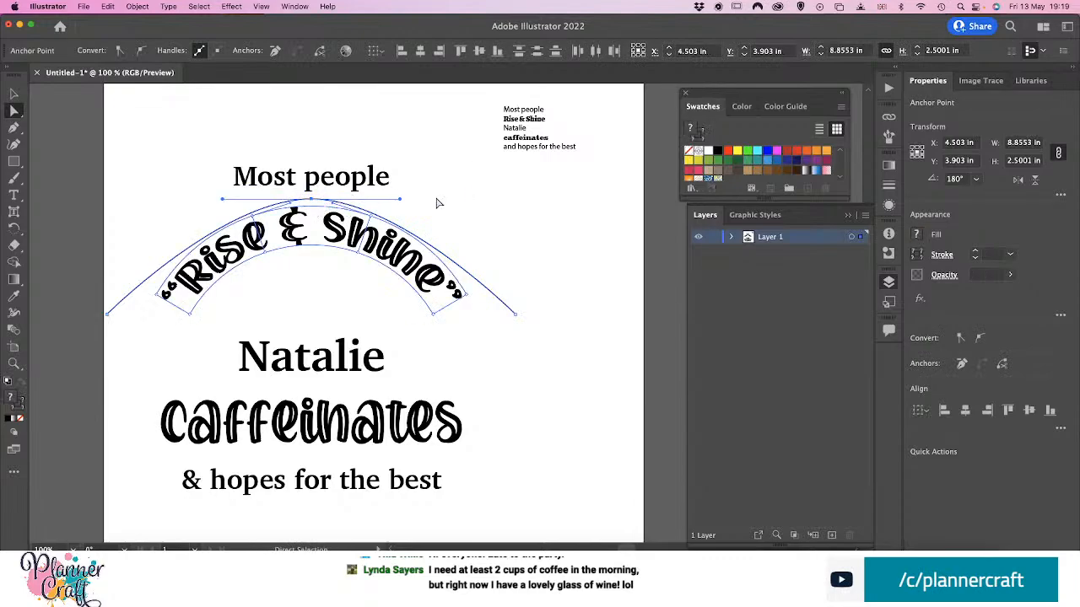
click(302, 199)
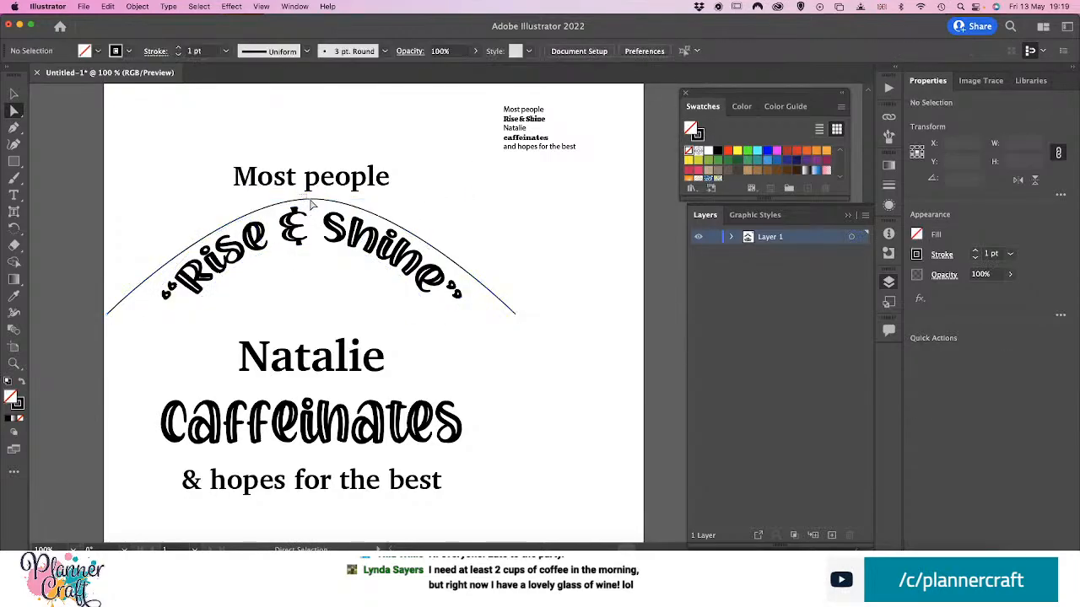
click(304, 202)
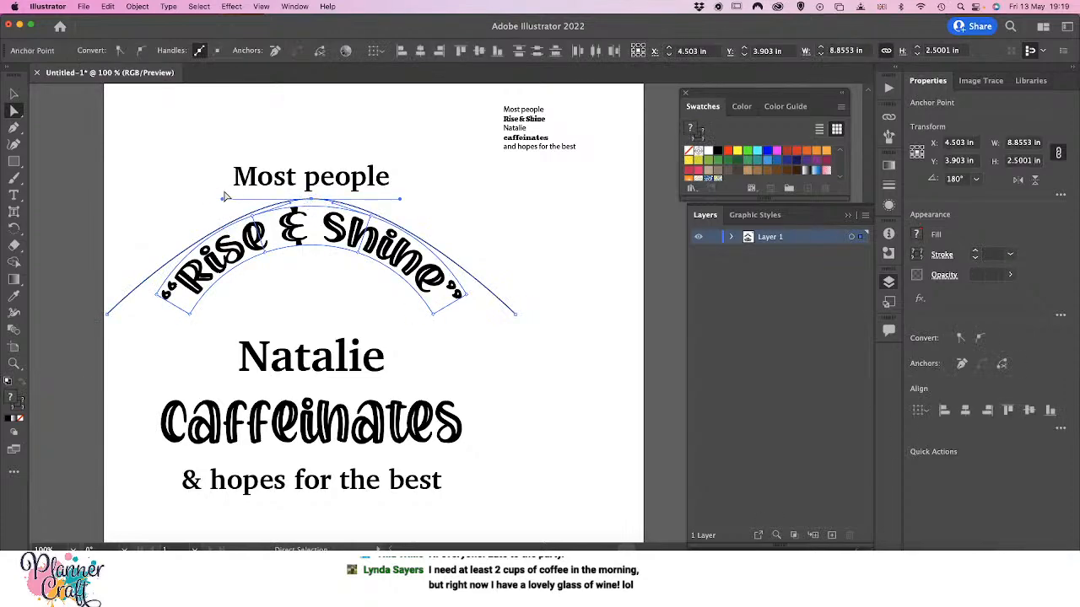
click(298, 200)
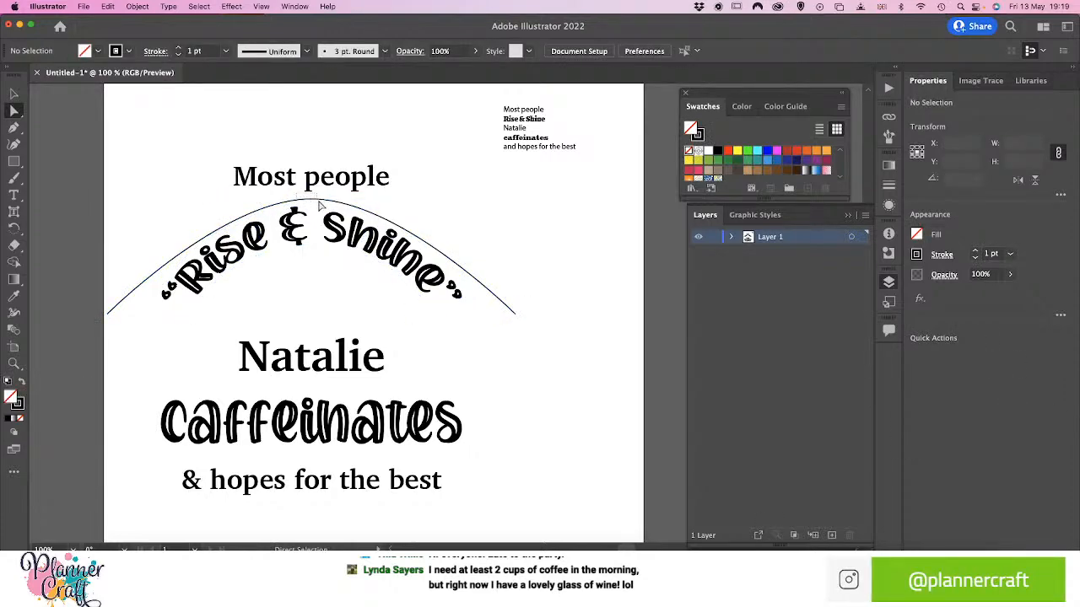
click(323, 204)
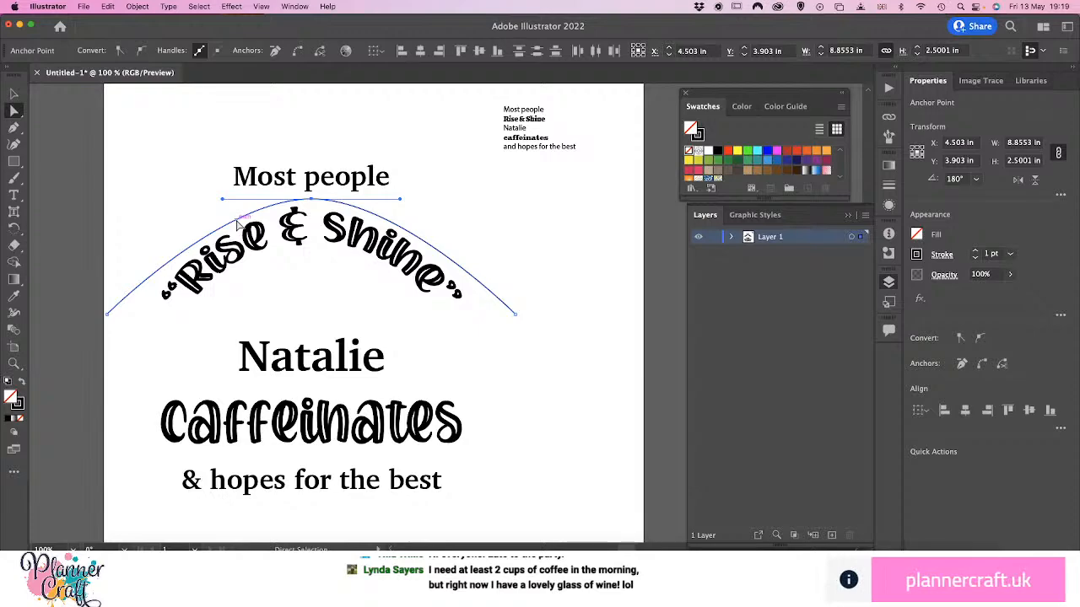
click(297, 52)
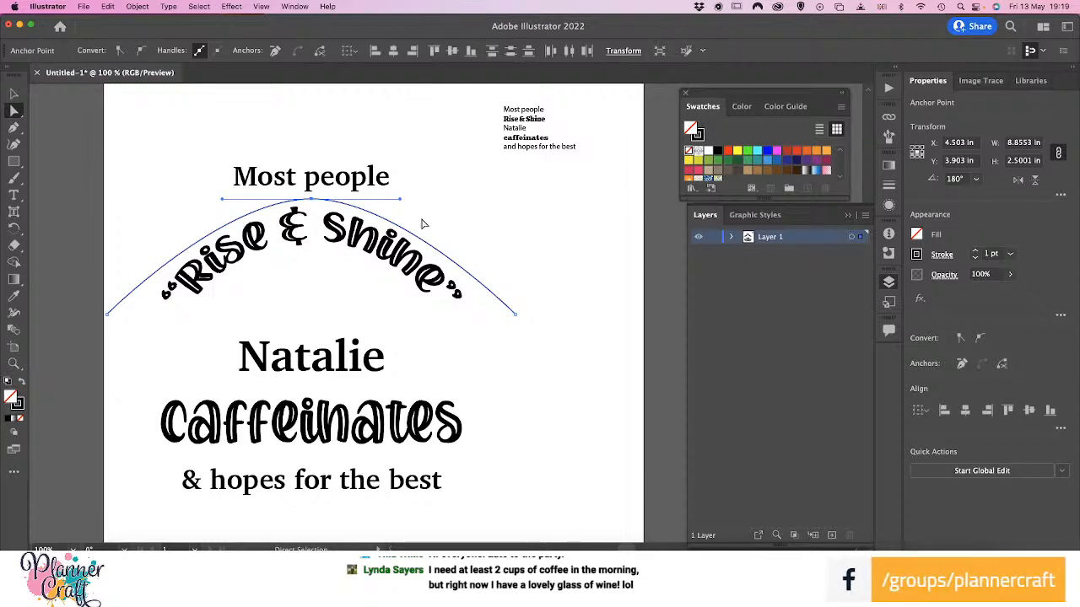
Replace the doubled anchors at the arch's peak with one smooth anchor that has level handles of equal length
mouse_move(402, 204)
mouse_down()
mouse_move(245, 173)
mouse_move(391, 314)
mouse_move(393, 174)
mouse_move(398, 203)
mouse_move(358, 133)
mouse_move(425, 176)
mouse_move(417, 209)
mouse_move(411, 201)
mouse_up()
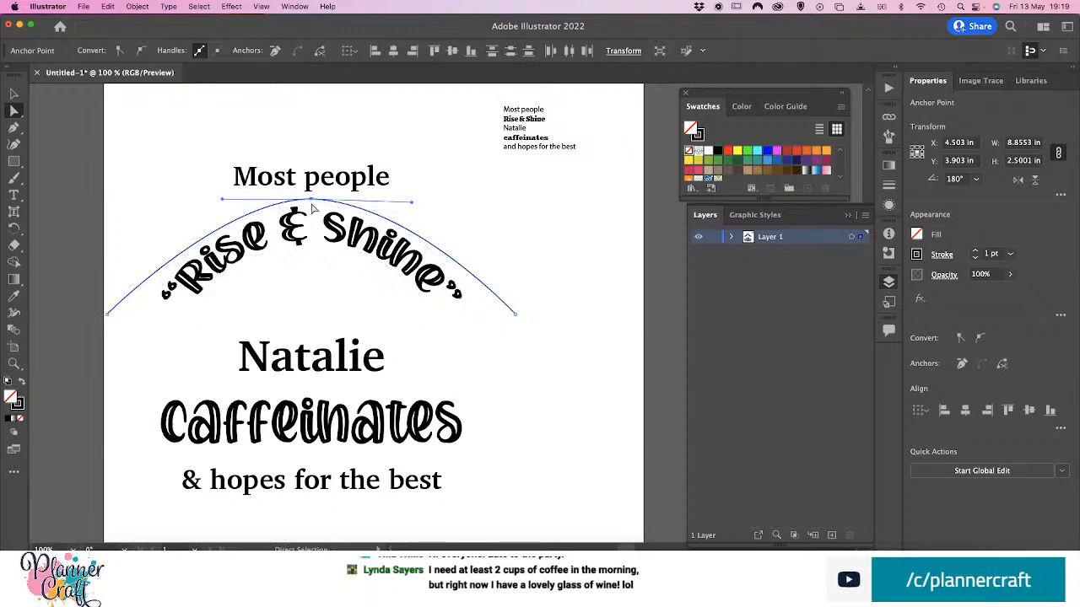
click(313, 201)
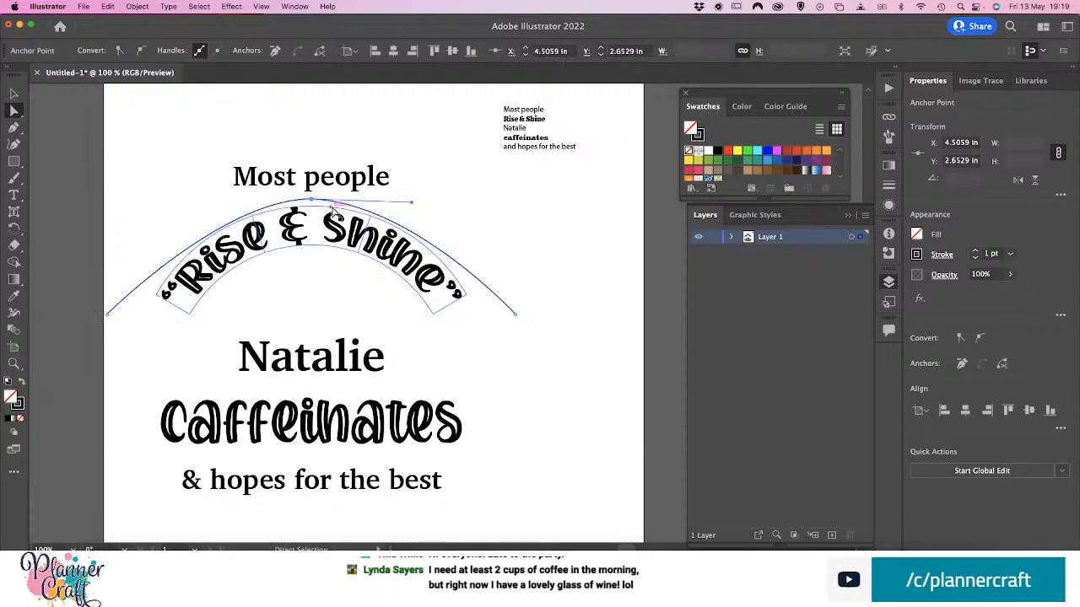
click(274, 52)
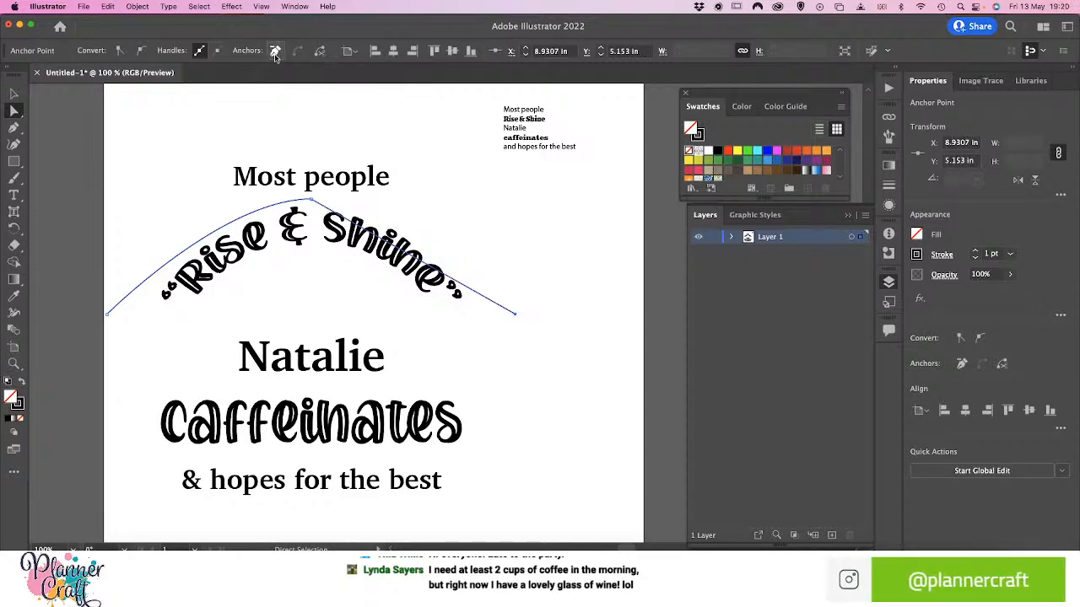
click(312, 200)
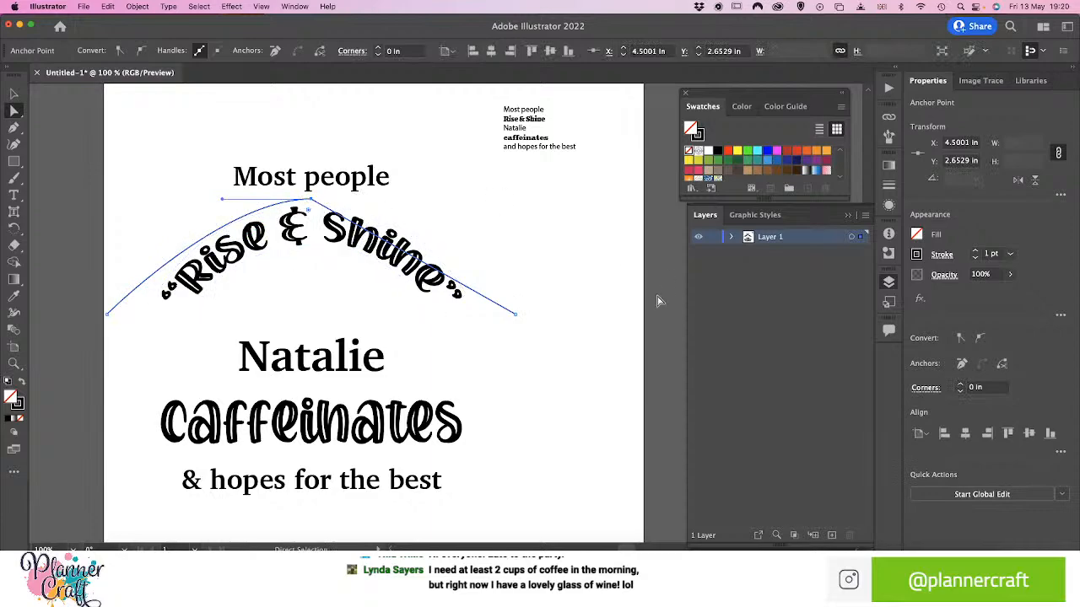
click(141, 52)
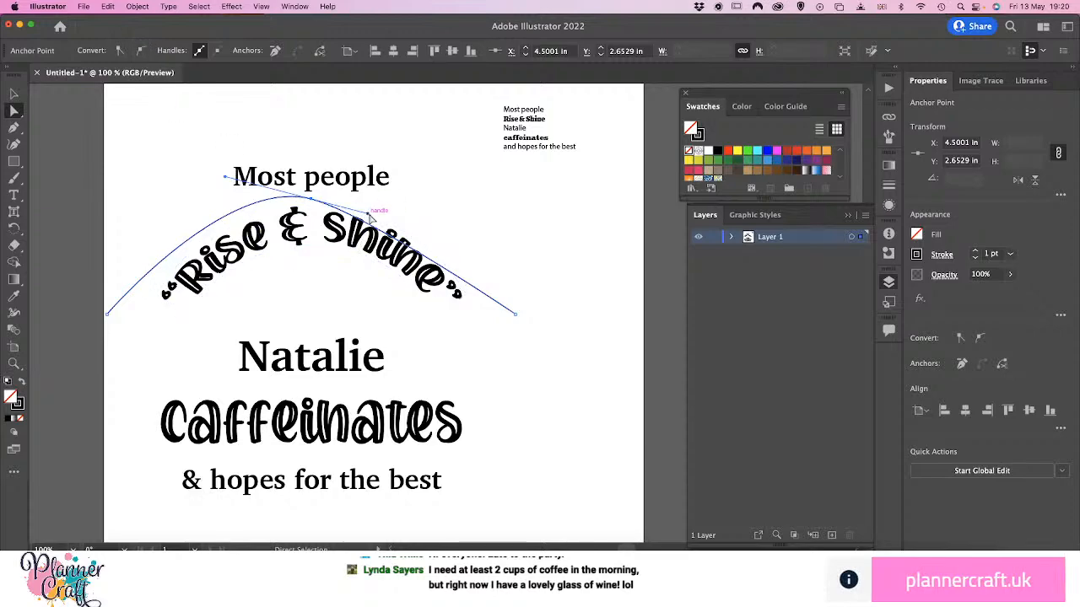
drag(369, 217, 402, 202)
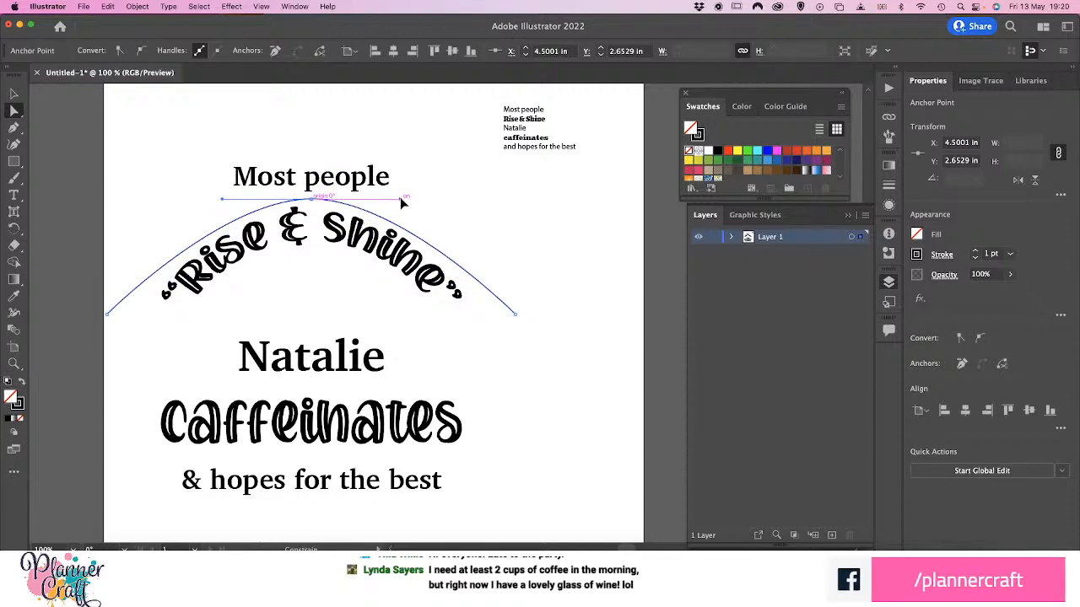
drag(403, 202, 402, 202)
Raise both lower end points of the arch together to about Y 5.03 in
click(108, 322)
click(108, 312)
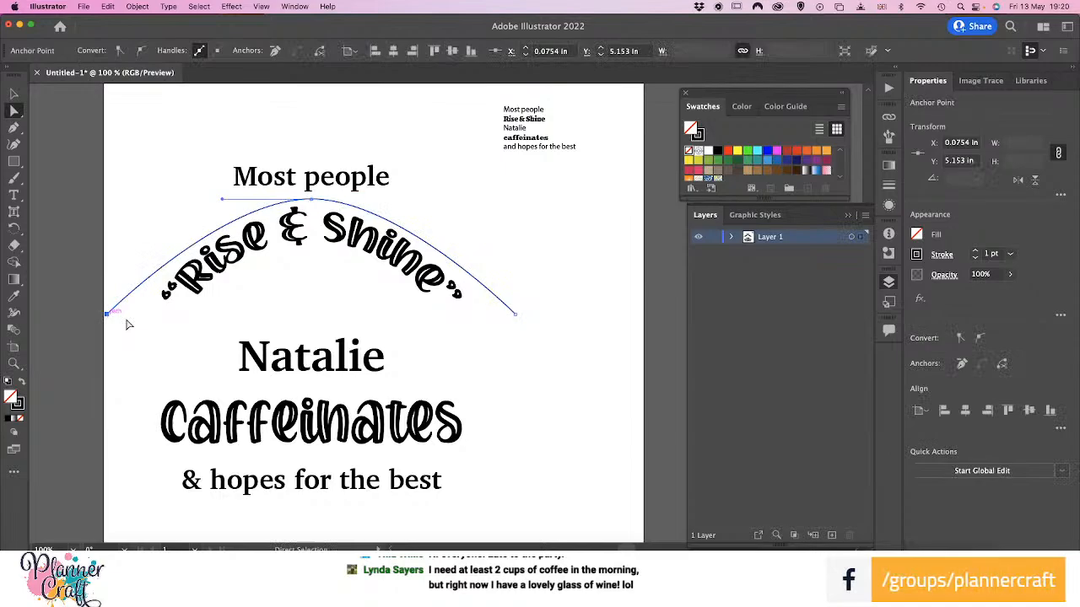
shift+click(517, 315)
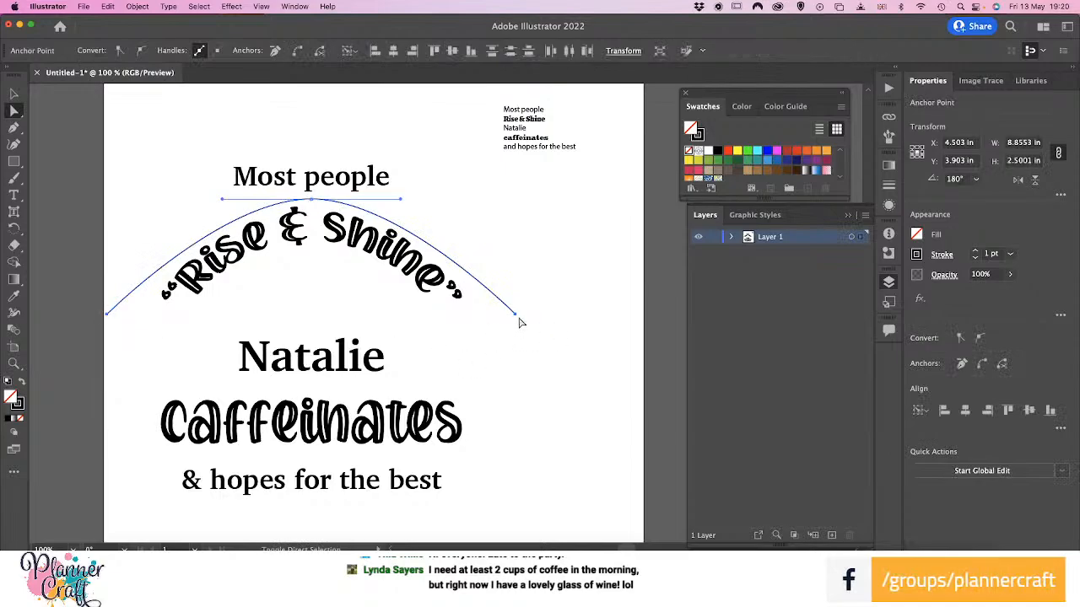
key(Up)
key(Up)
key(Up)
key(Up)
key(Up)
key(Up)
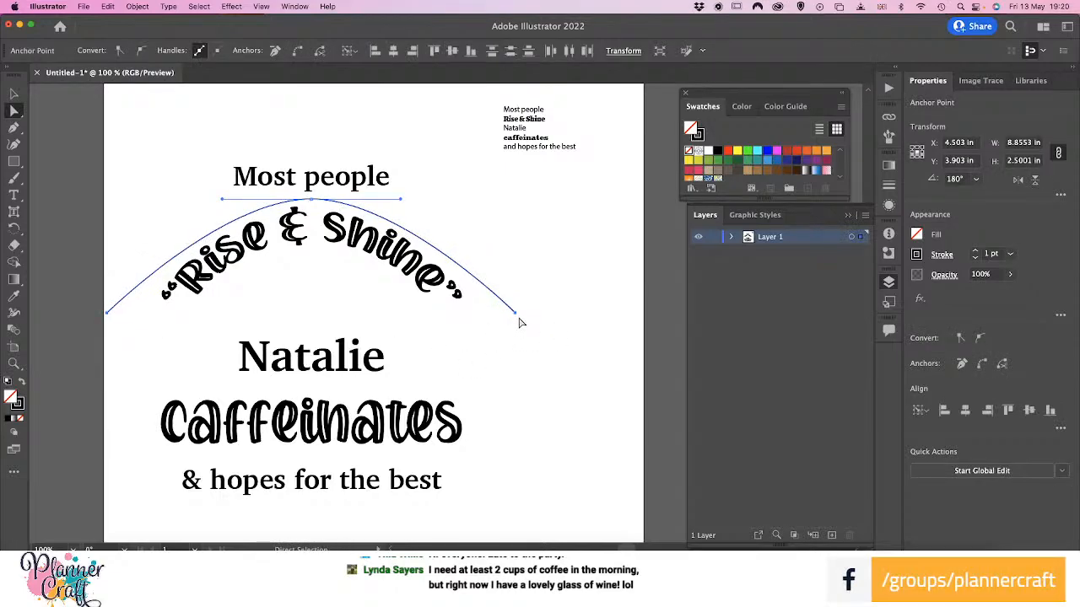
key(Up)
key(Up)
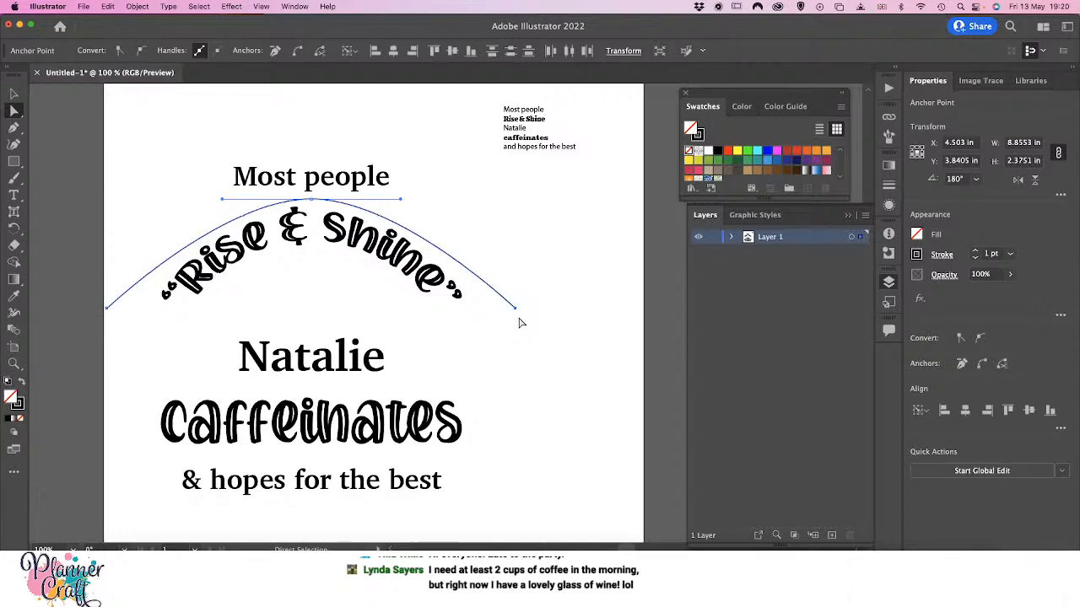
Move the arch's left end point inward to X 0.7698 in, keeping it at the same height
drag(92, 302, 122, 333)
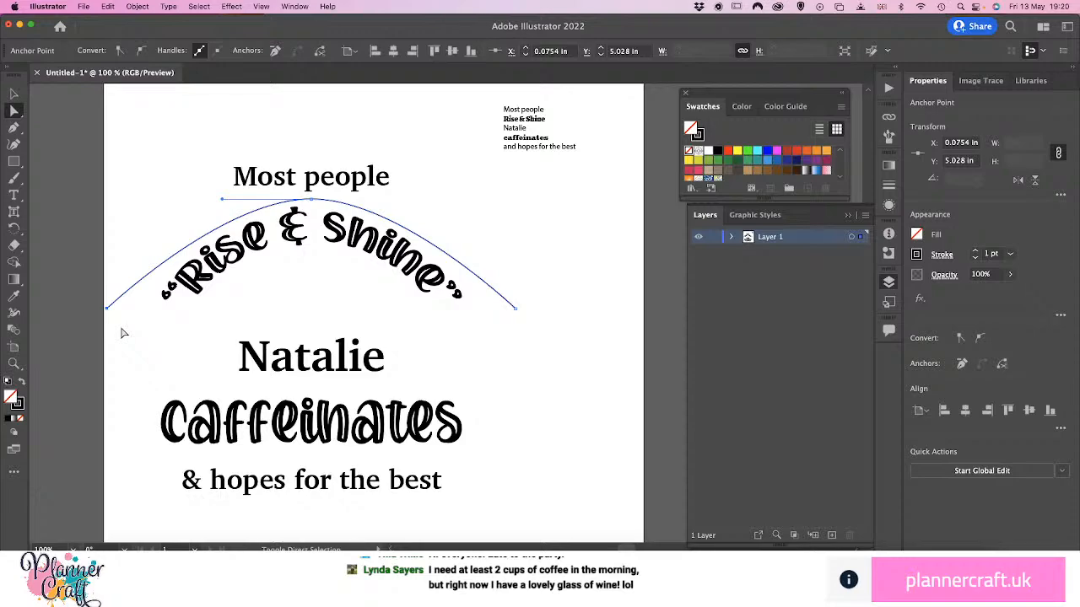
key(shift+Right)
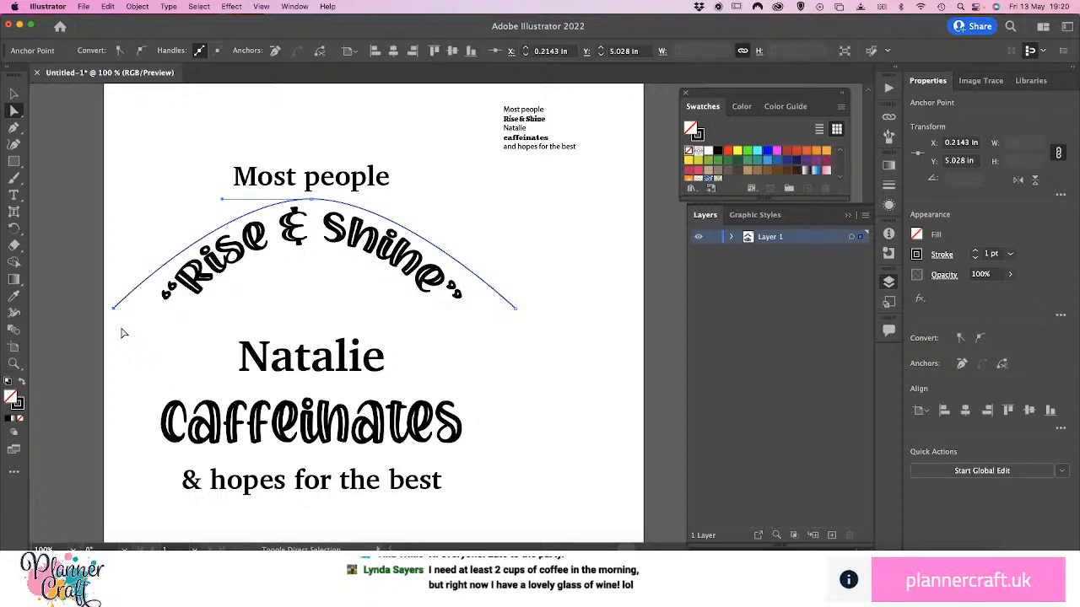
key(shift+Right)
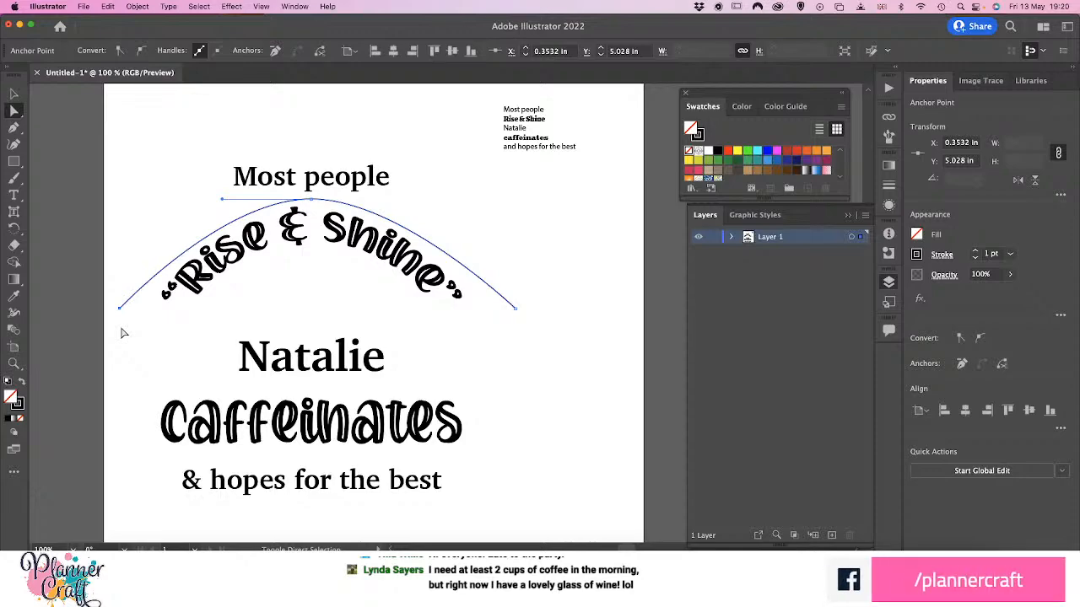
key(shift+Right)
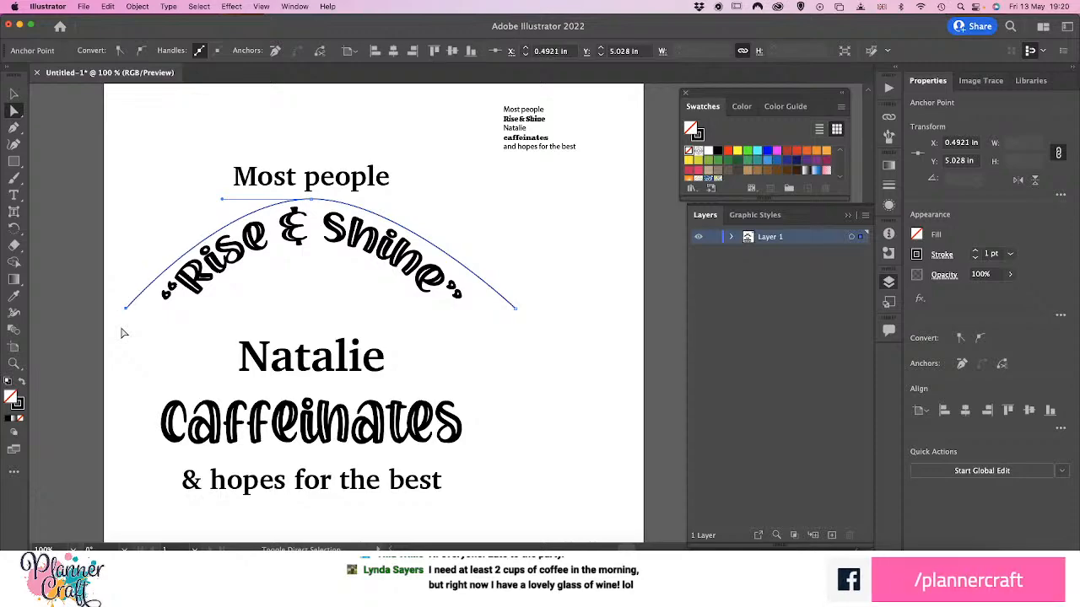
key(shift+Right)
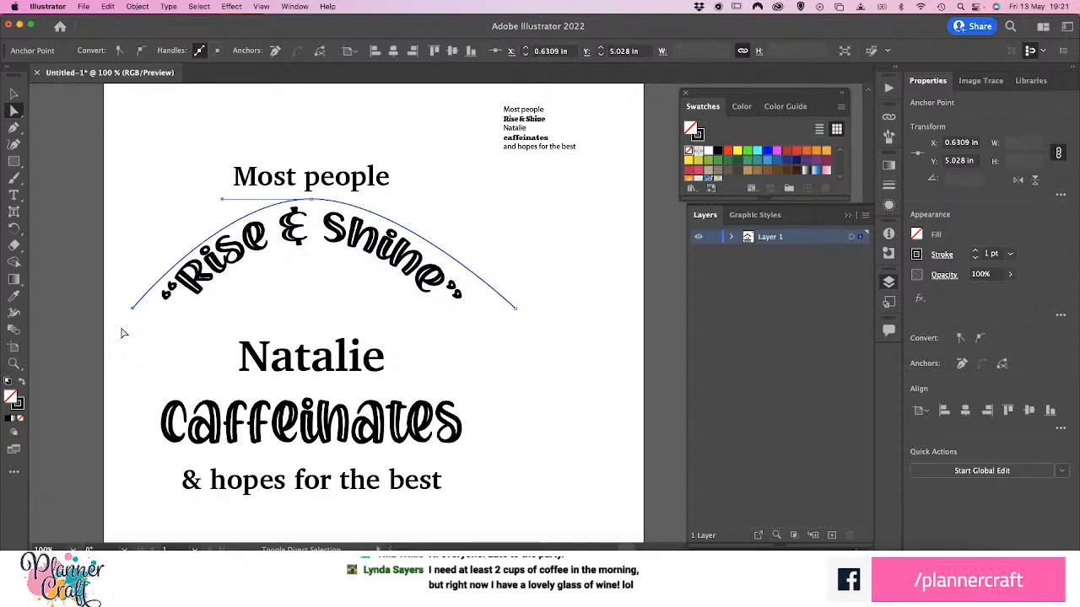
key(shift+Right)
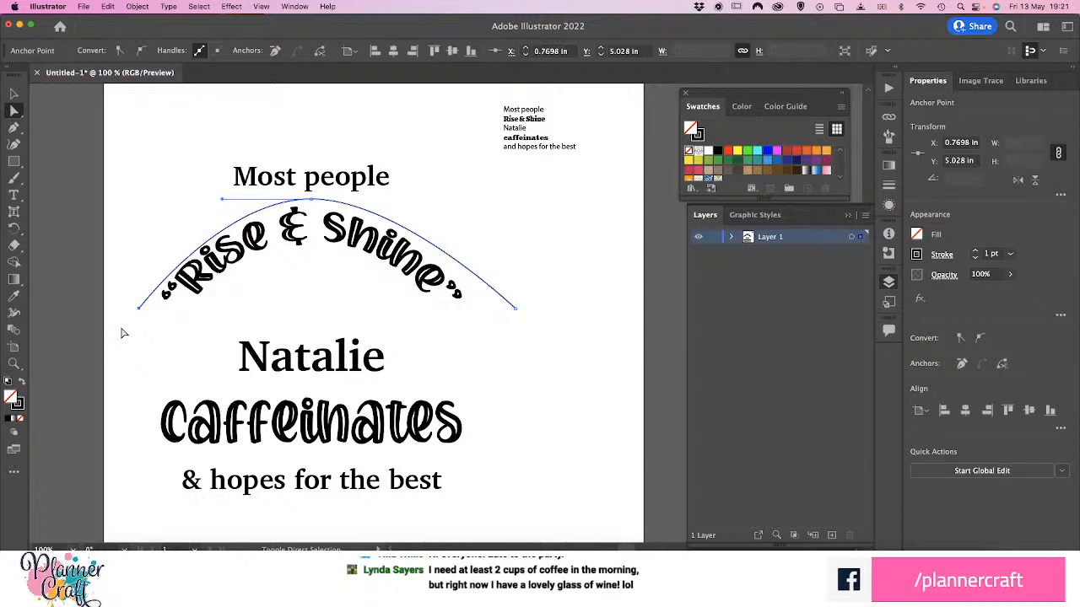
Move the arch's right end point inward to X 8.2362 in to match the opposite end
click(516, 310)
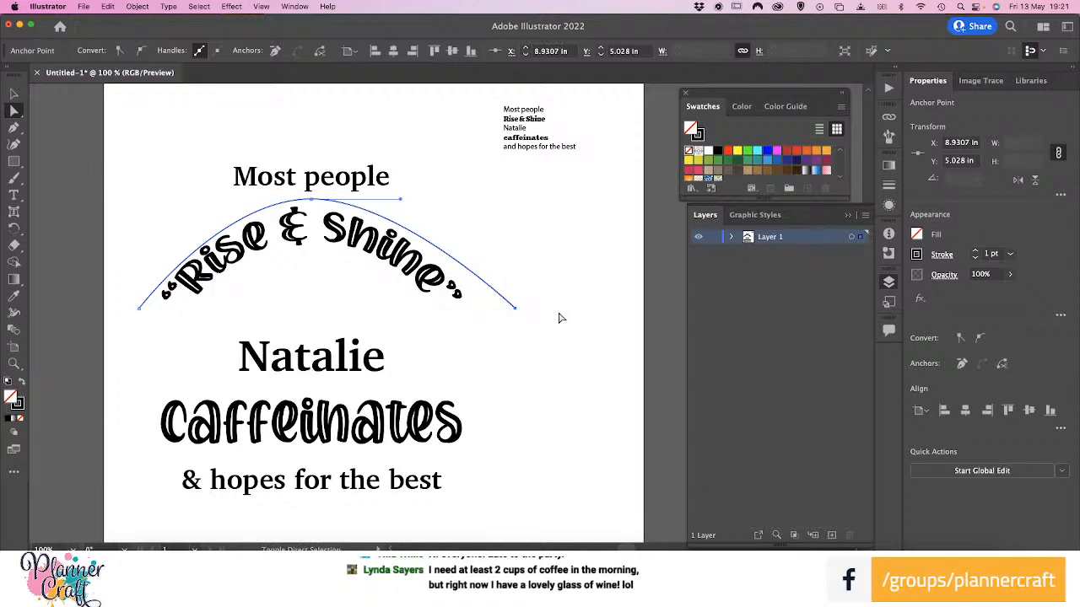
key(shift+Left)
key(shift+Left)
key(shift+Left)
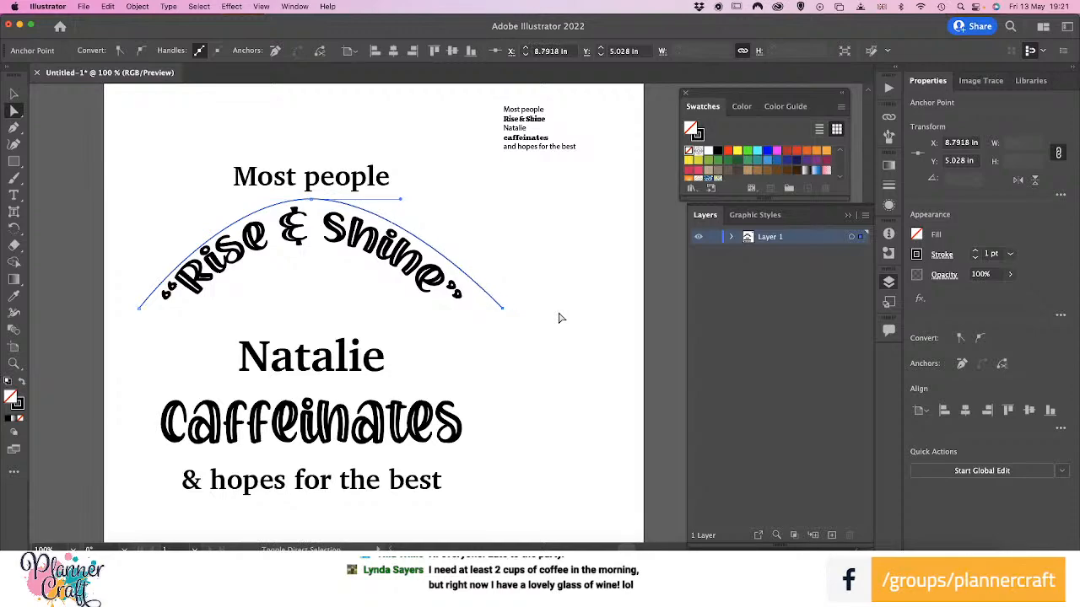
key(shift+Left)
key(shift+Left)
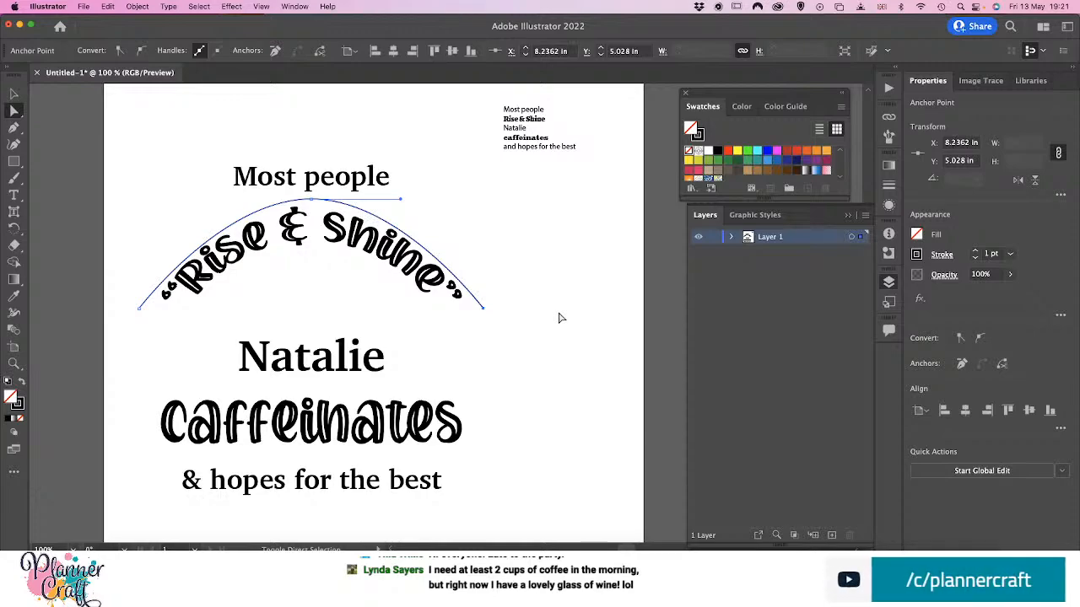
Lengthen both level handles of the arch's peak anchor outward about equally so the curve bulges rounder over "Rise & Shine"
click(311, 201)
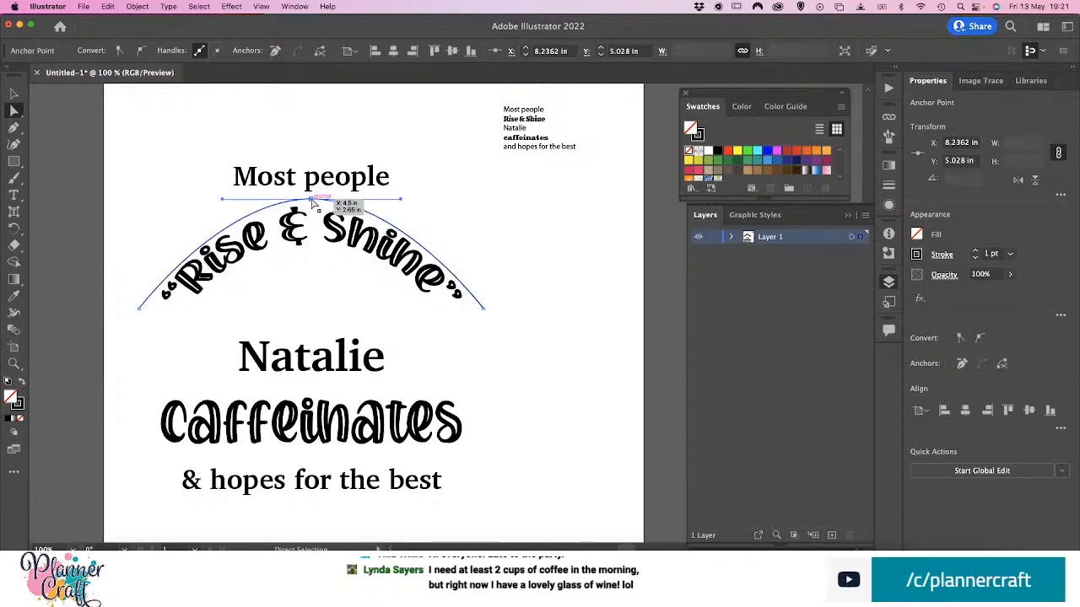
drag(402, 202, 428, 202)
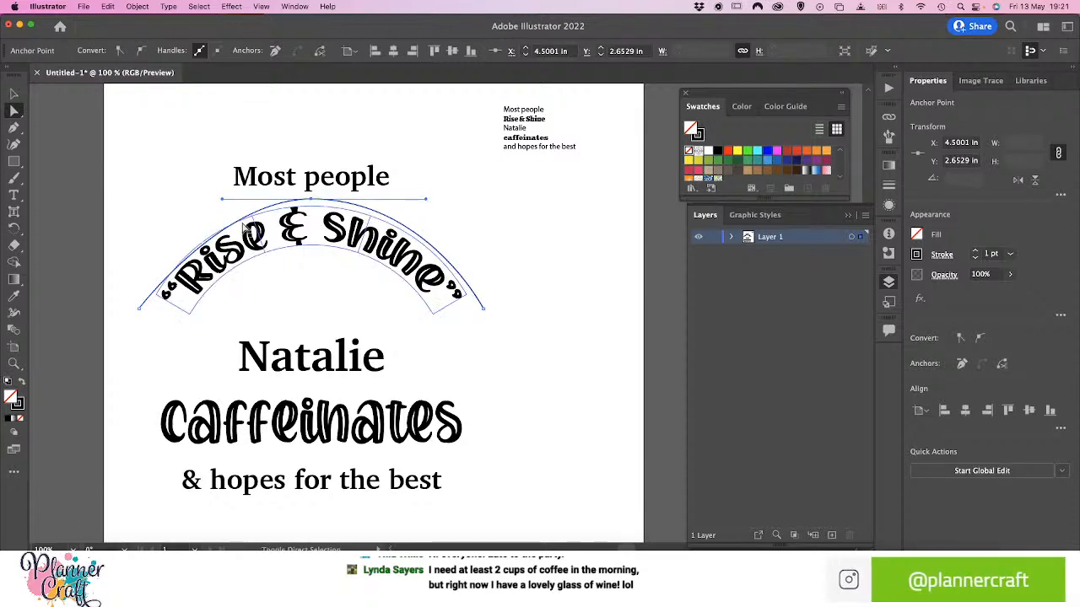
drag(223, 200, 193, 200)
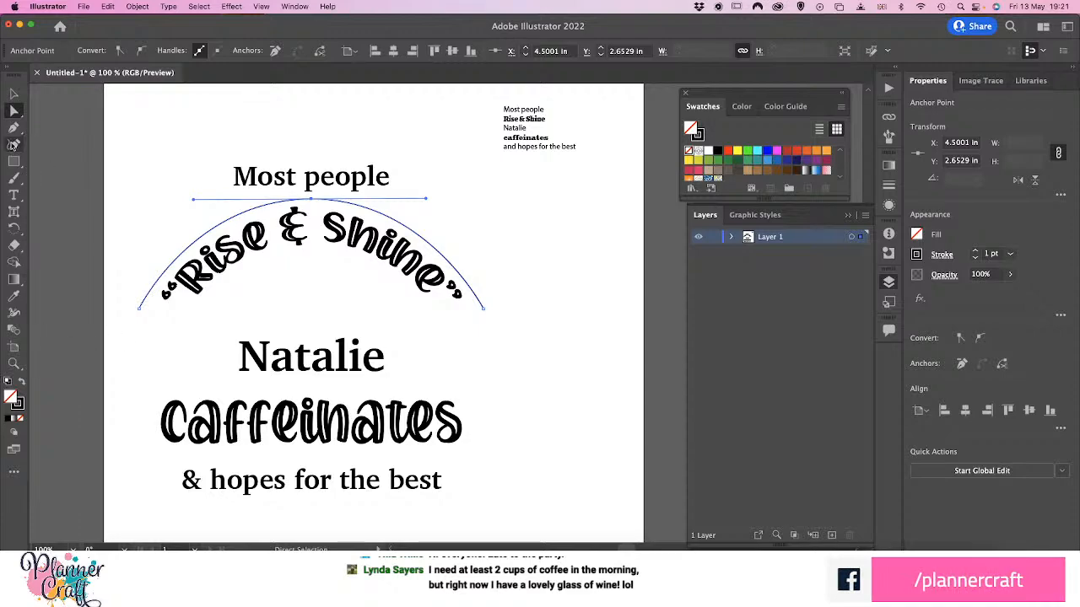
Close the arch with a straight base line between its end points and swap its stroke and fill for a solid black shape
click(16, 134)
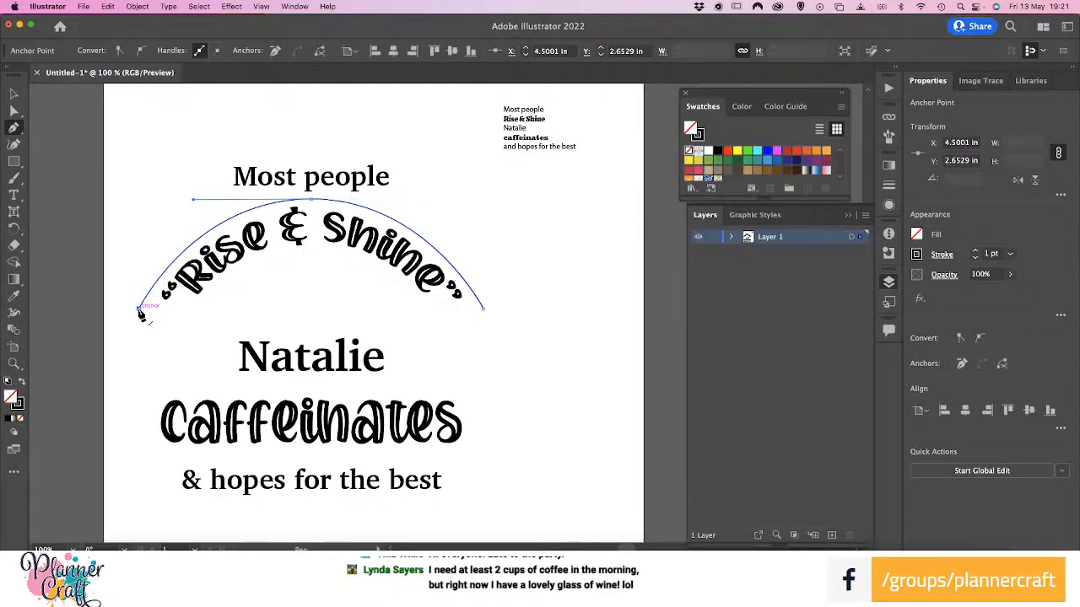
click(140, 311)
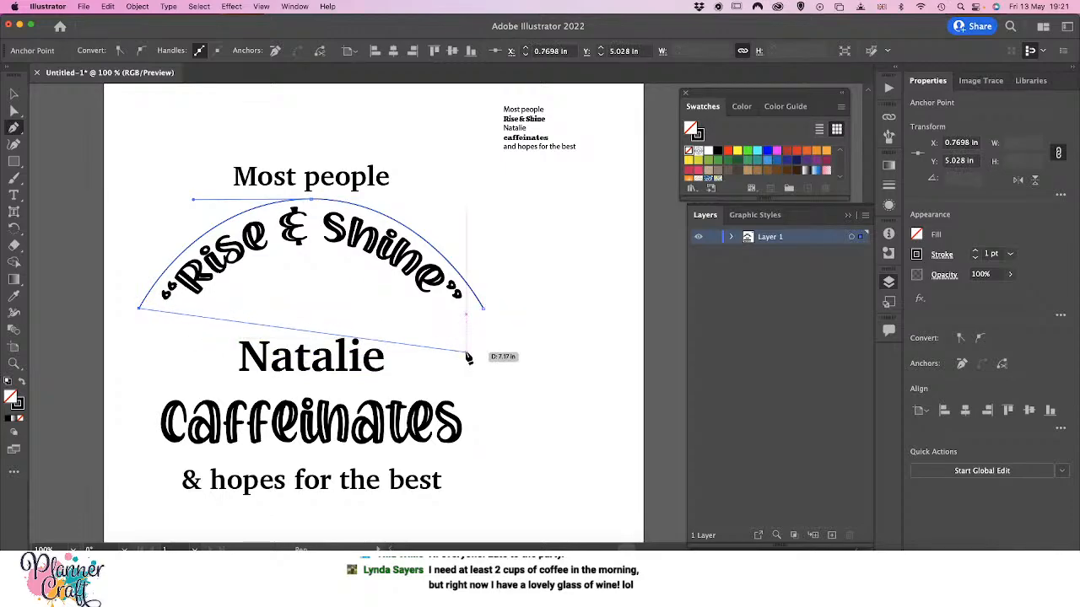
click(484, 310)
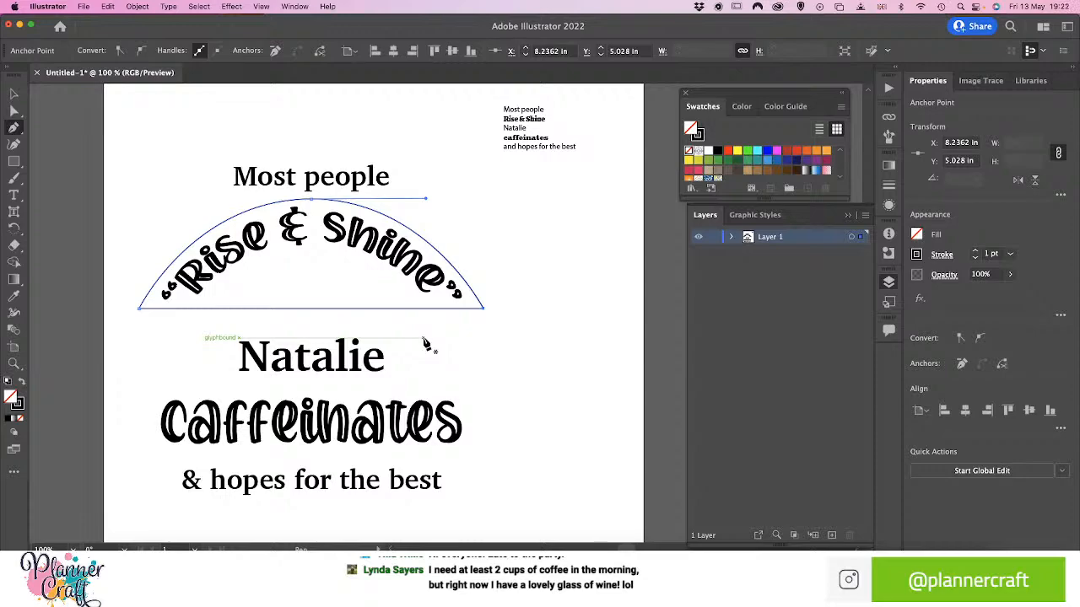
click(23, 384)
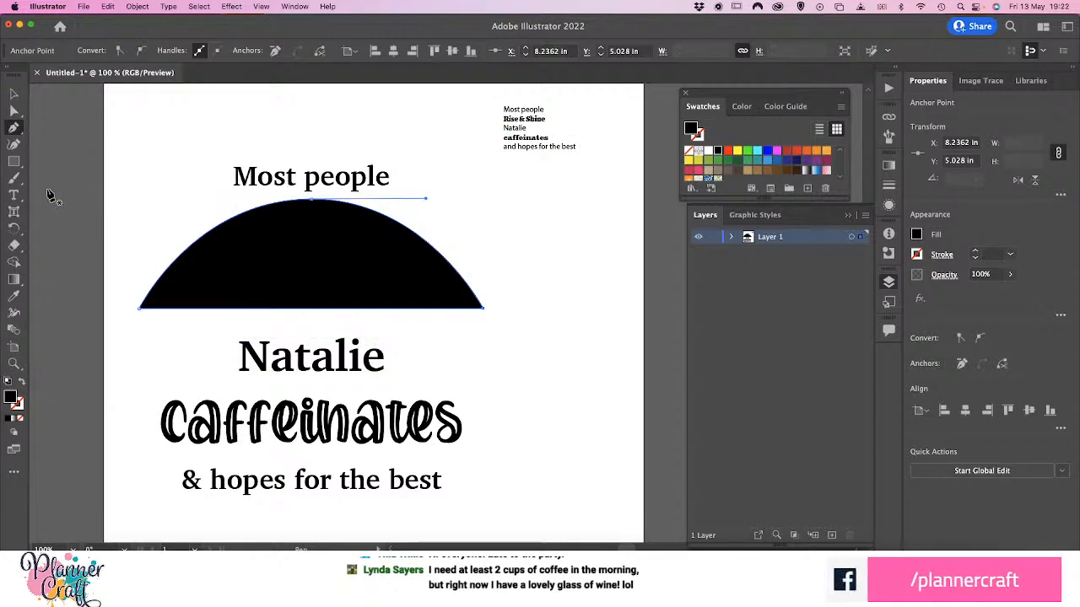
Expand the contents of Layer 1 and select the "Rise & Shine" envelope lying over the black arch shape
click(15, 96)
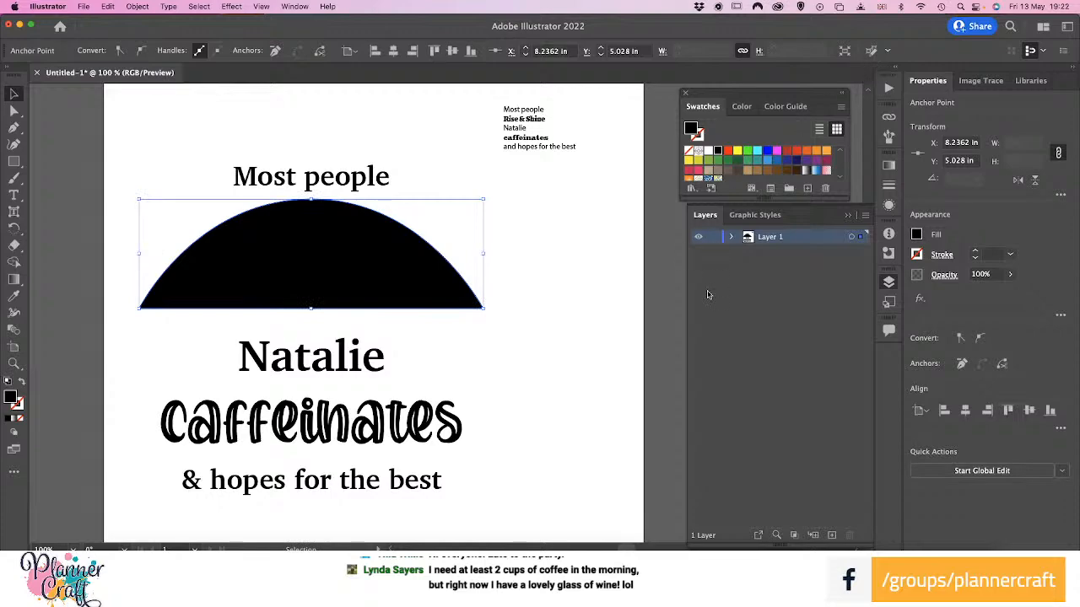
click(731, 237)
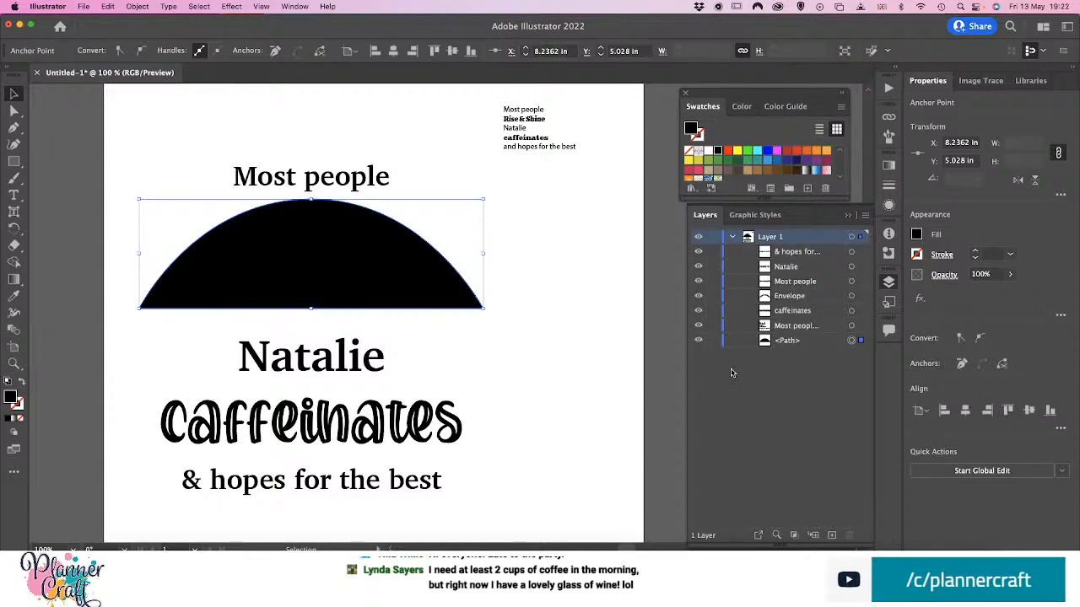
click(316, 242)
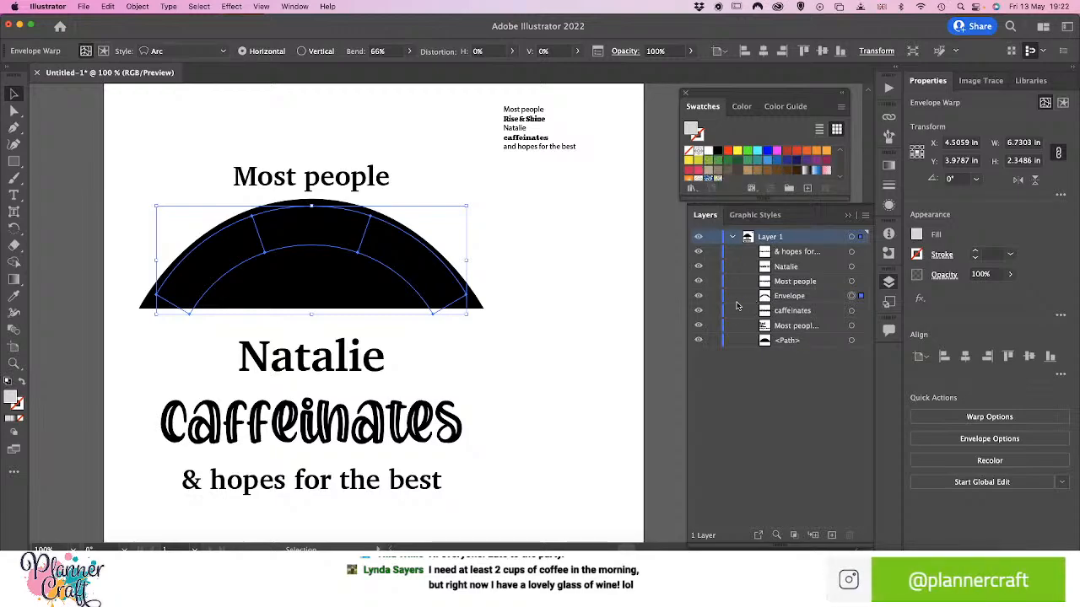
click(793, 300)
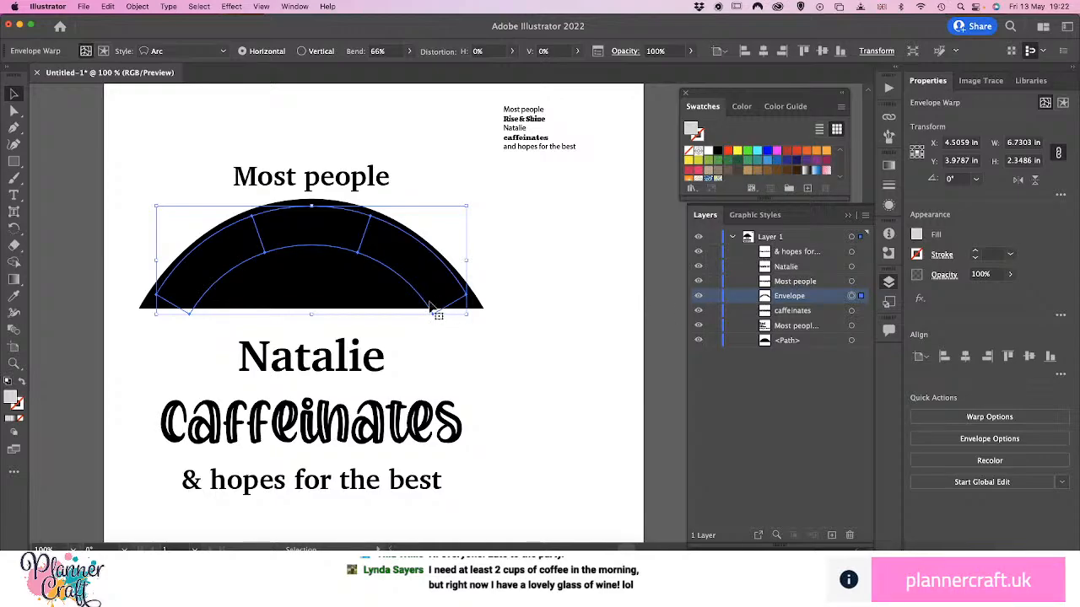
click(13, 194)
click(412, 268)
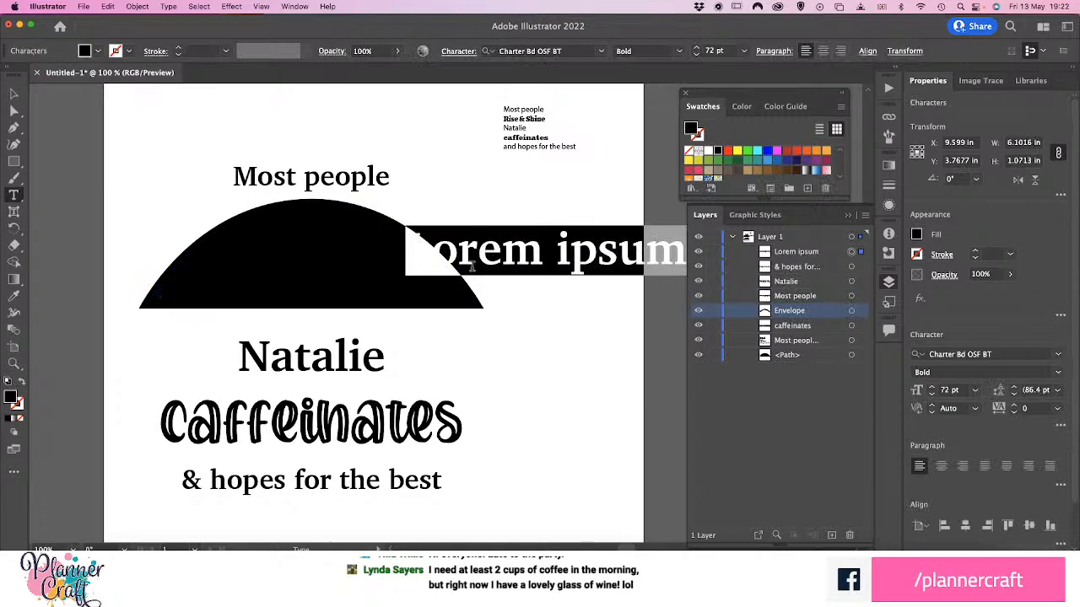
key(Escape)
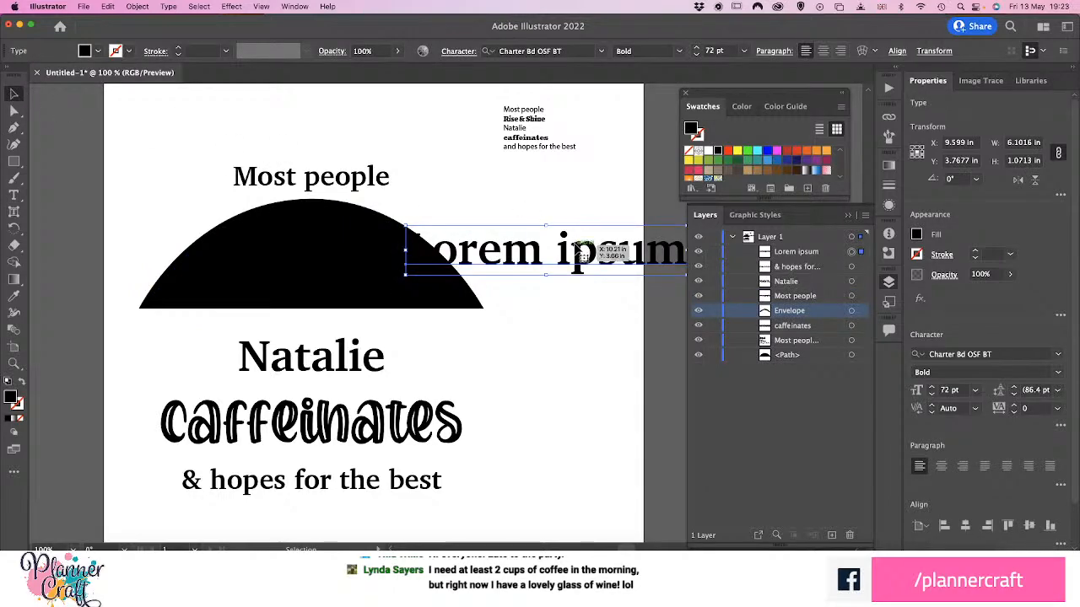
key(Delete)
click(361, 275)
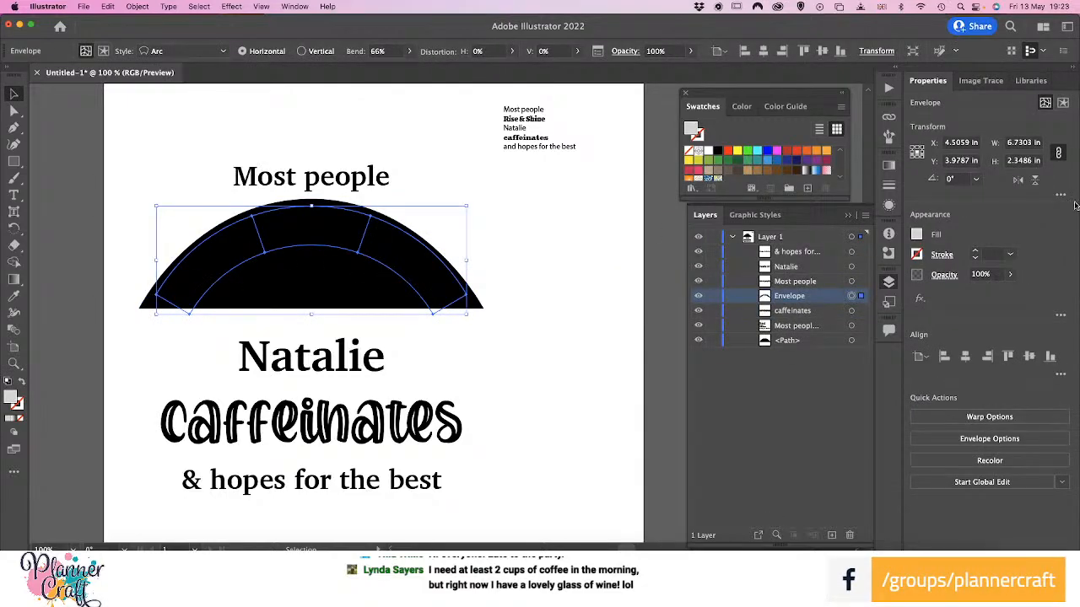
click(916, 235)
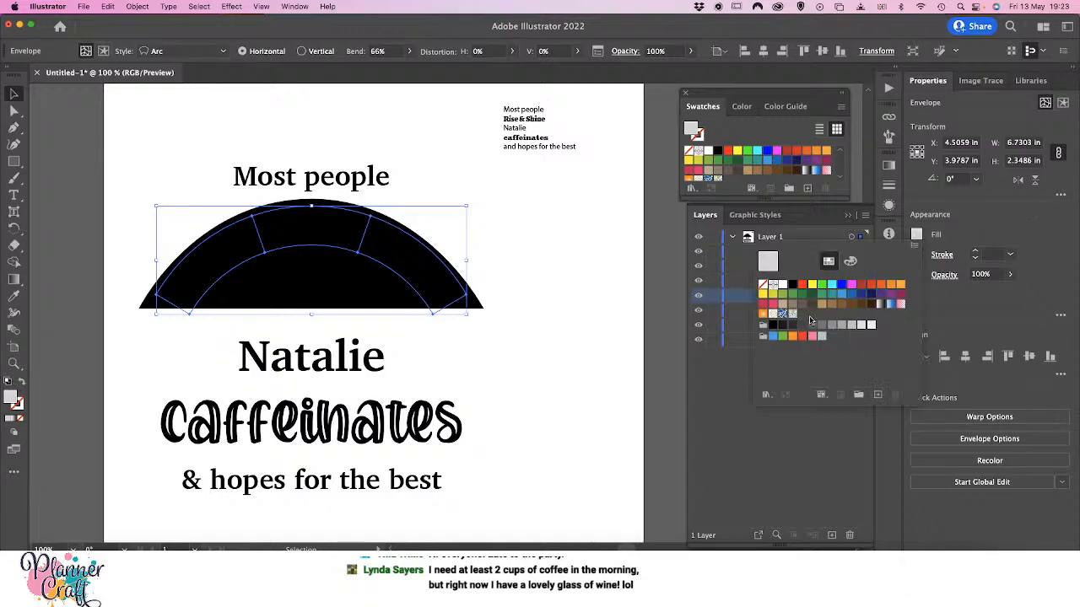
click(947, 316)
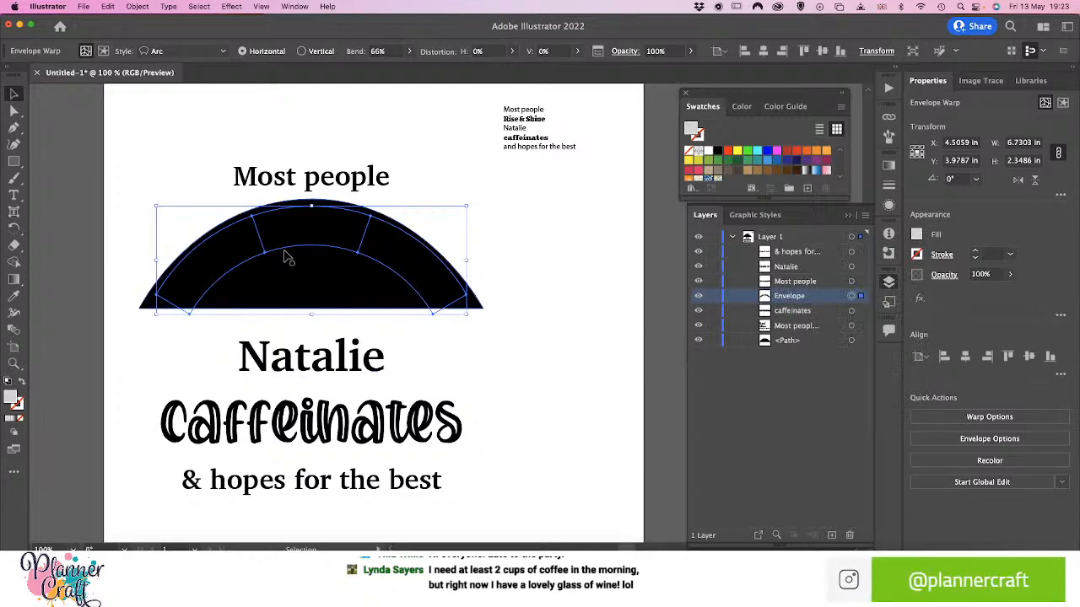
Isolate the envelope's contents, fill the "Rise & Shine" text inside with white, and leave isolation mode
double_click(310, 237)
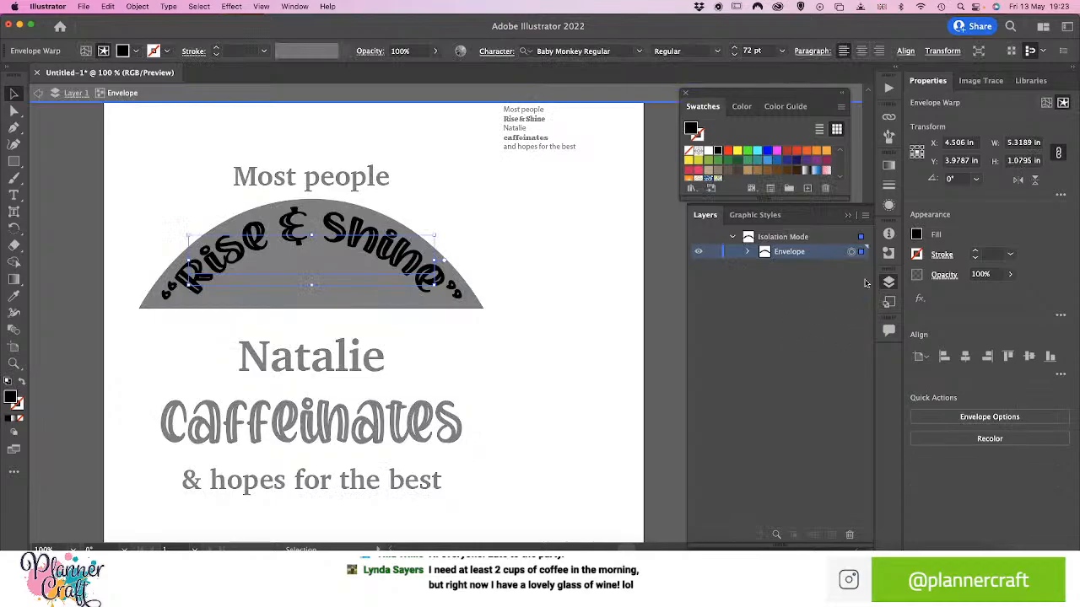
click(747, 251)
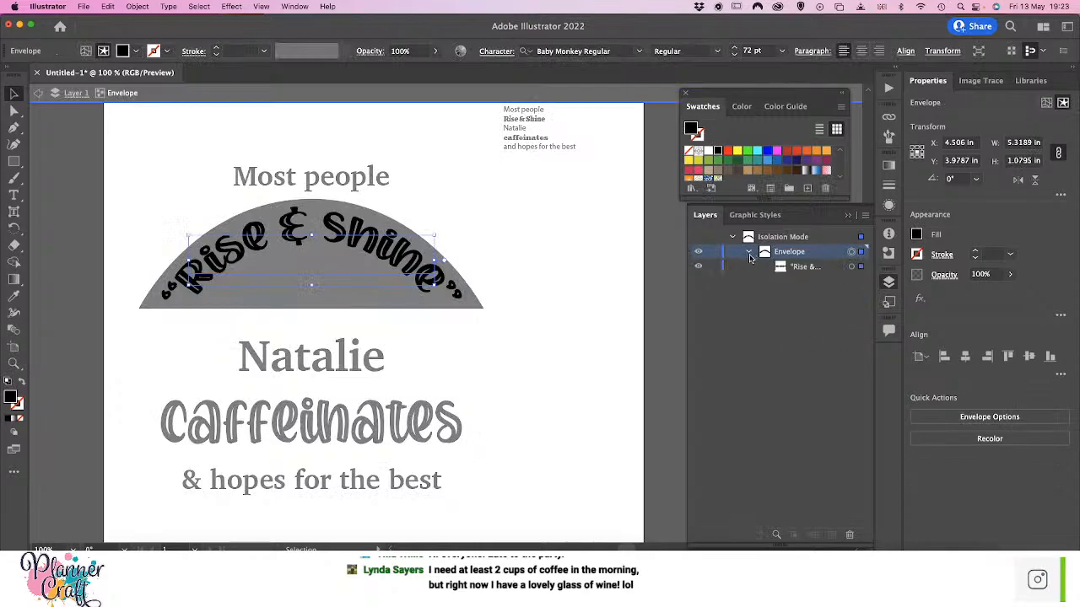
click(792, 268)
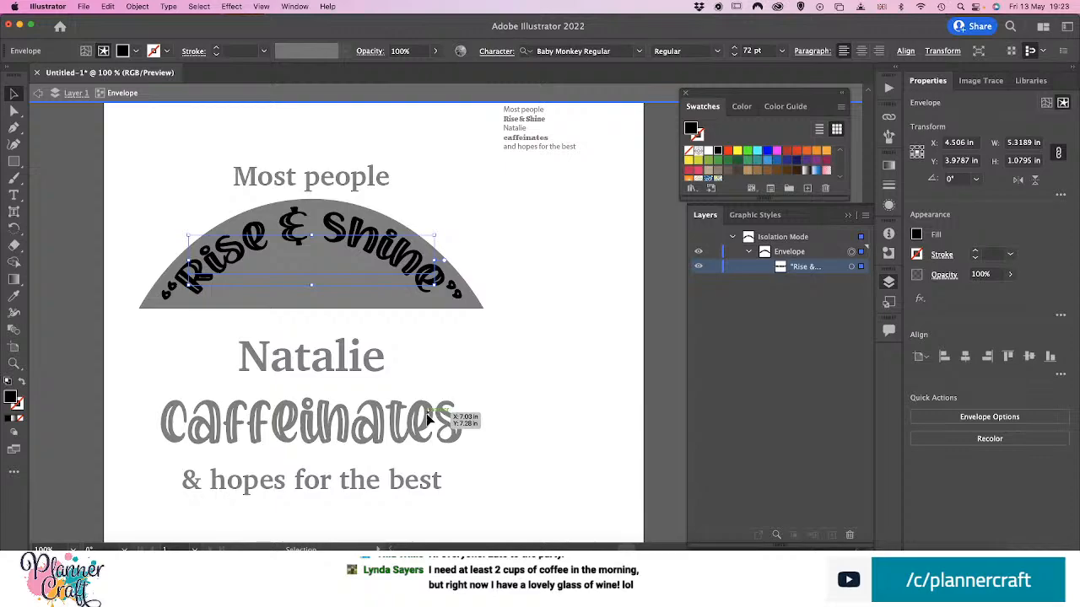
click(917, 236)
click(779, 285)
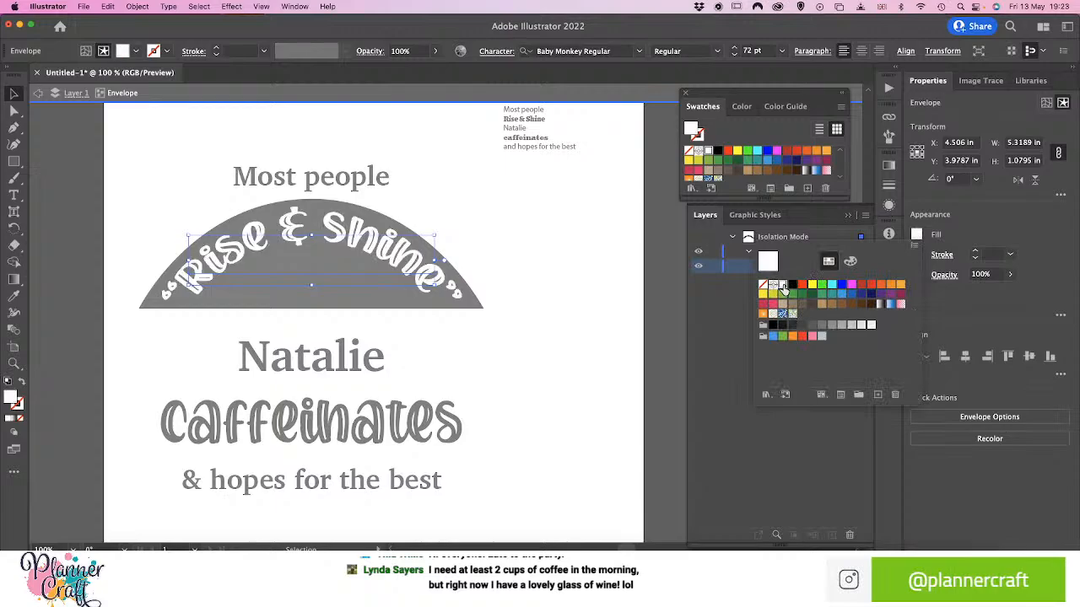
click(530, 337)
double_click(529, 337)
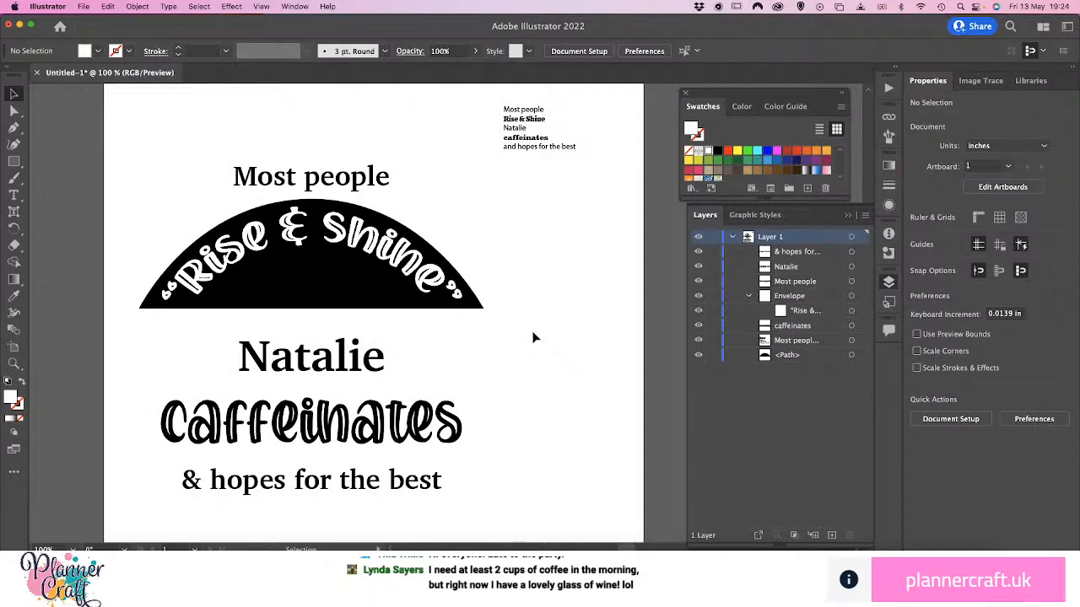
Round both lower corners of the black arch shape to a radius of about 0.34 in
click(475, 317)
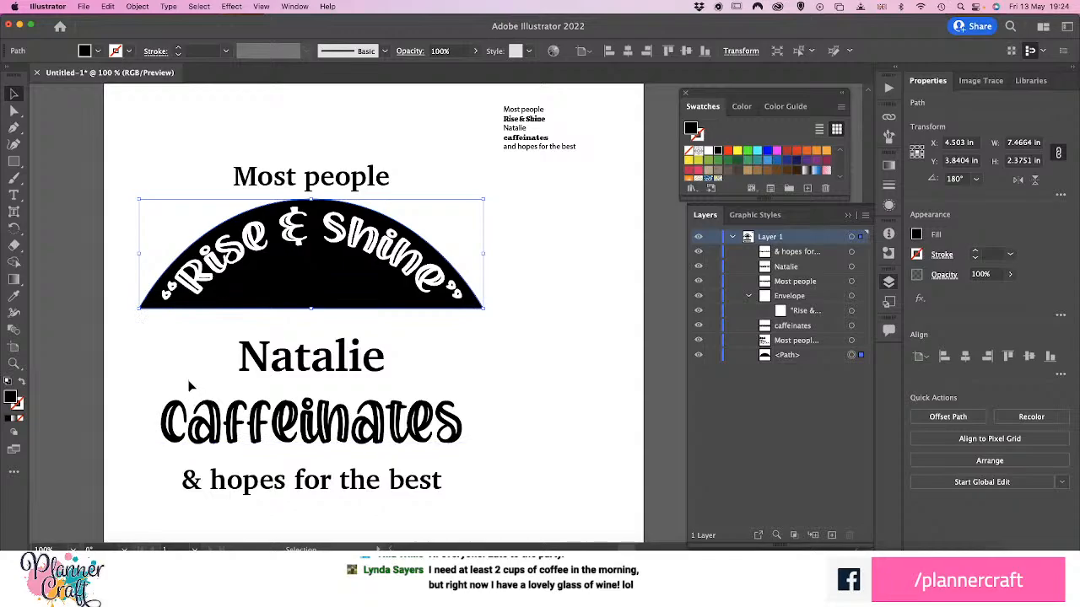
key(a)
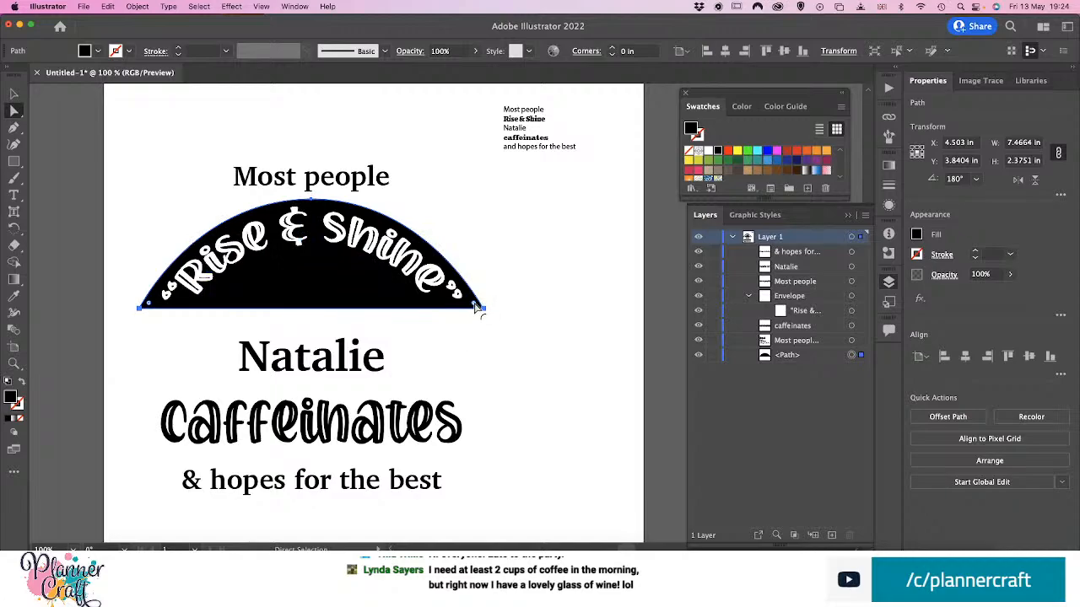
drag(475, 308, 453, 302)
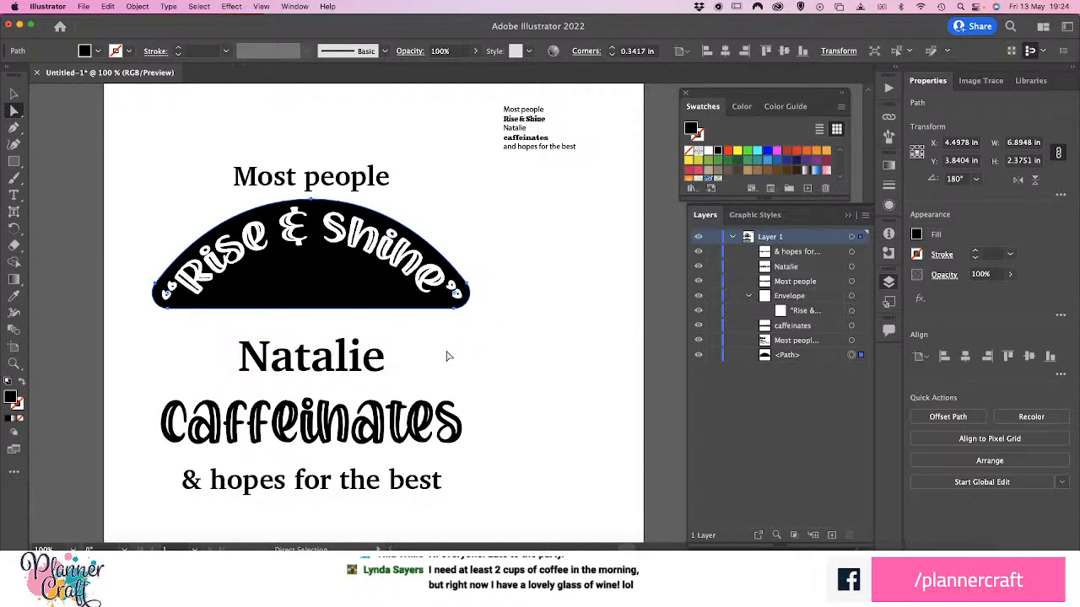
drag(217, 306, 331, 260)
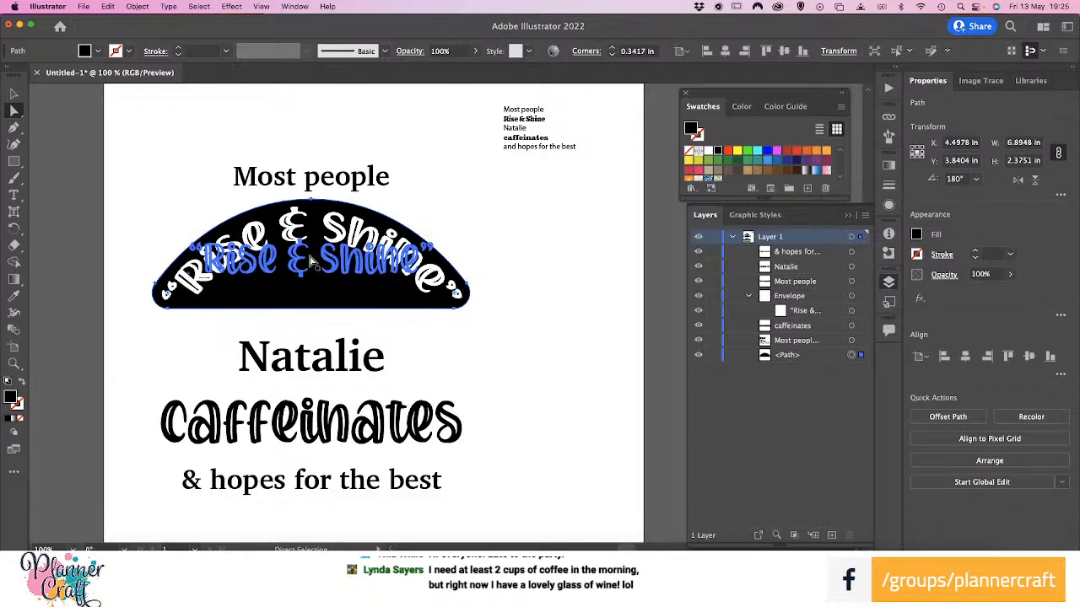
Apply a horizontal Arc warp envelope with a 29% bend to the "Most people" text above the black arch
click(11, 95)
click(135, 188)
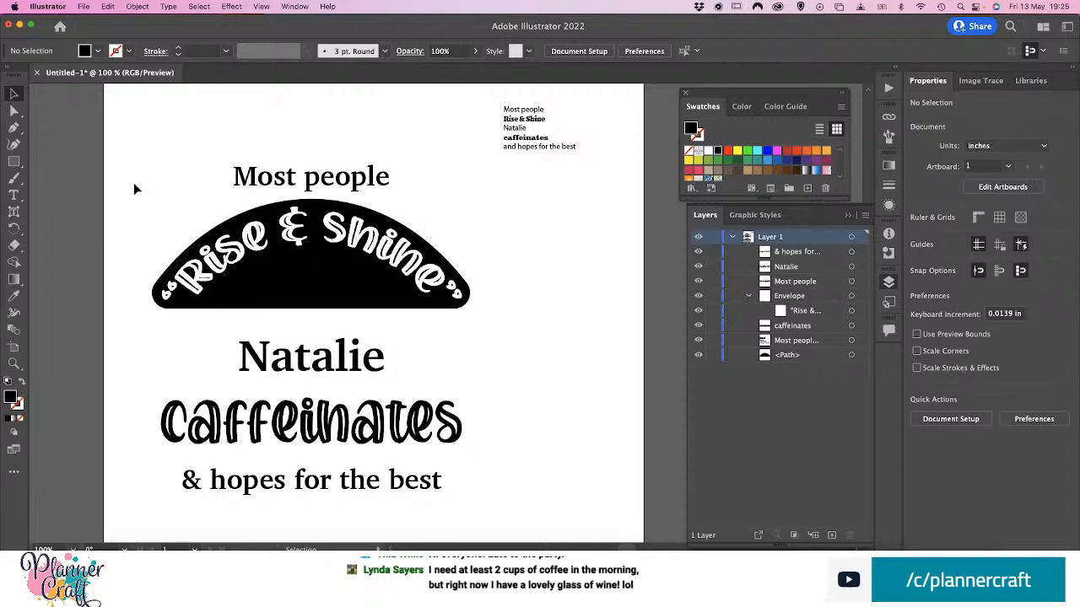
click(251, 174)
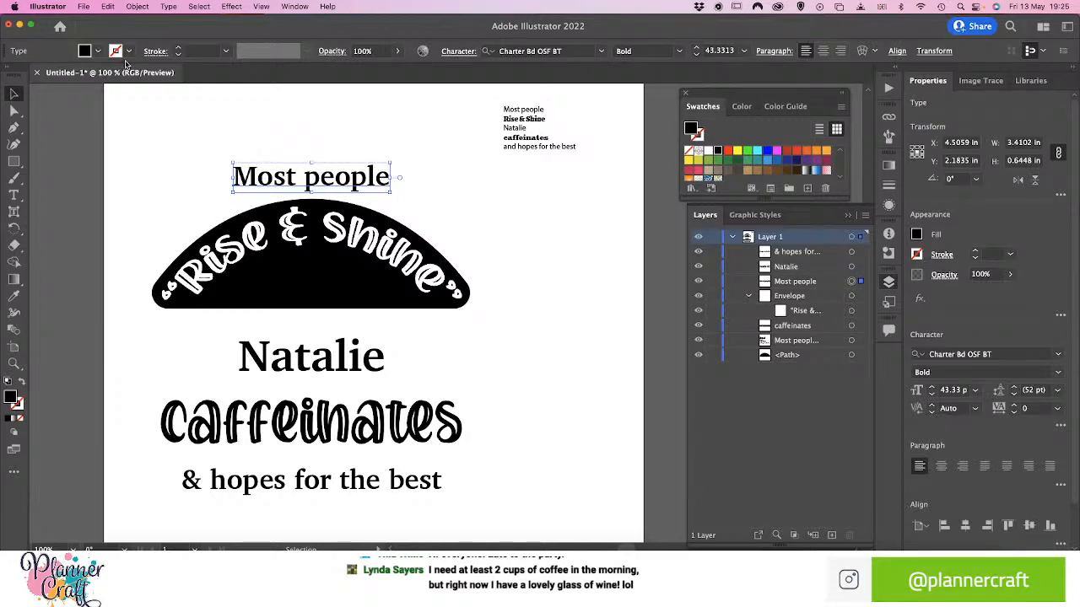
click(138, 7)
mouse_move(184, 336)
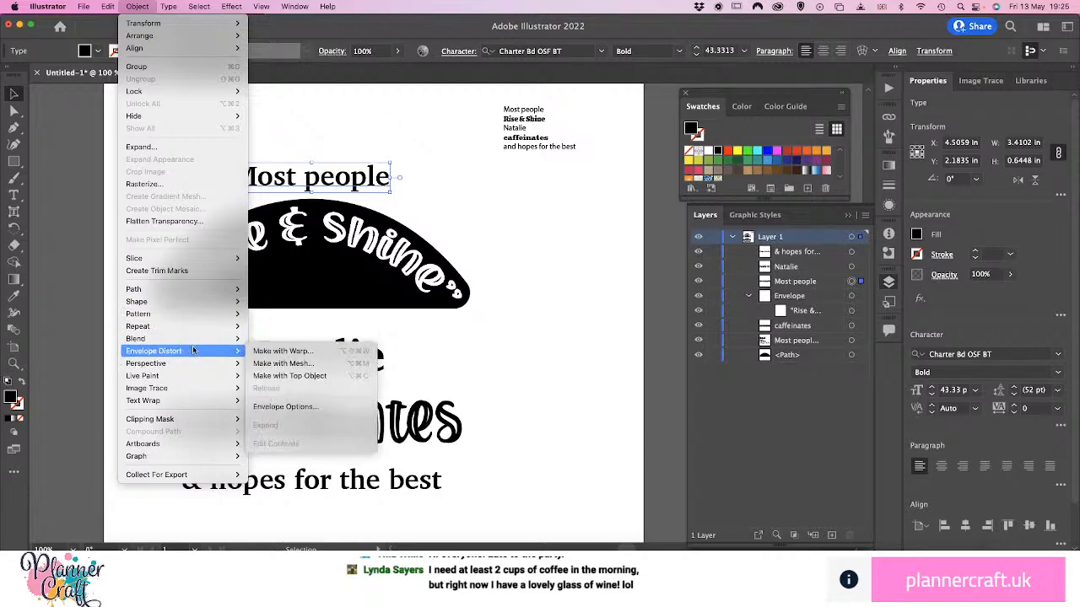
click(283, 351)
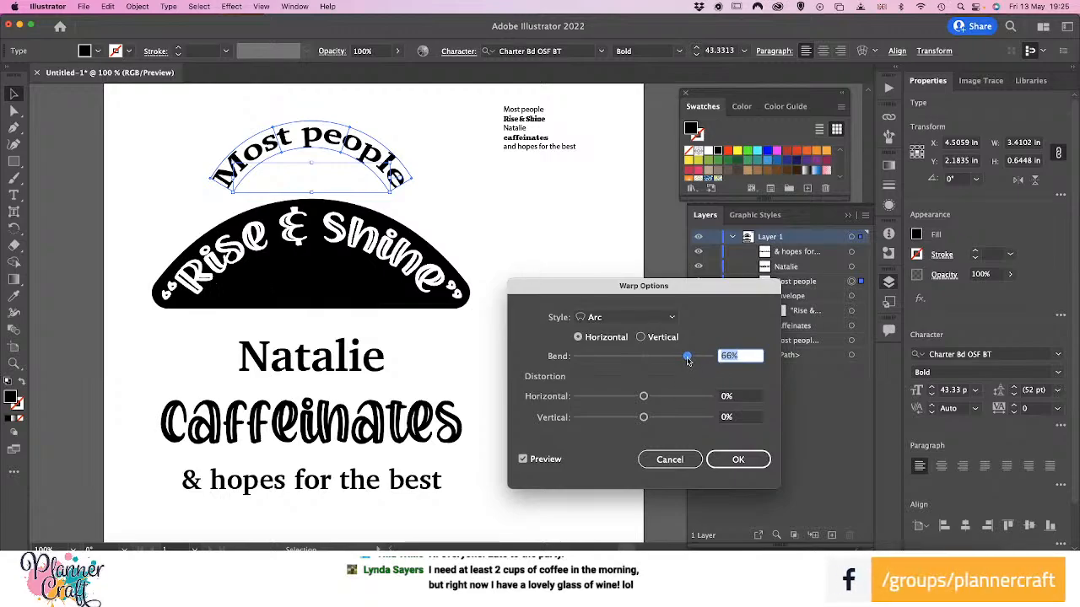
drag(687, 360, 664, 365)
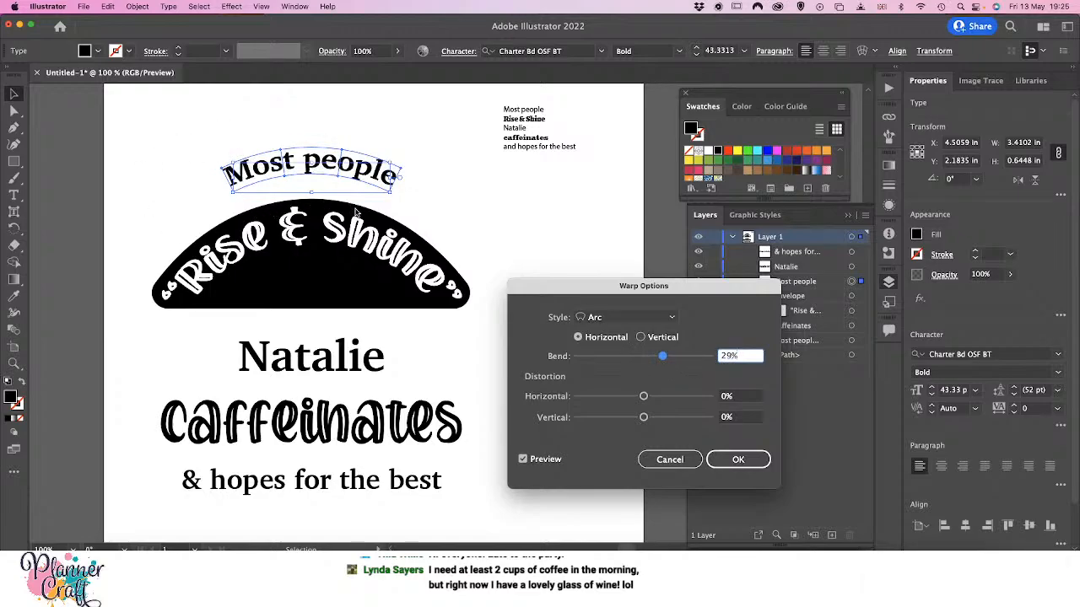
click(751, 459)
Move the curved "Most people" text down so it hugs the top of the black arch, and nudge it slightly left
drag(318, 161, 321, 180)
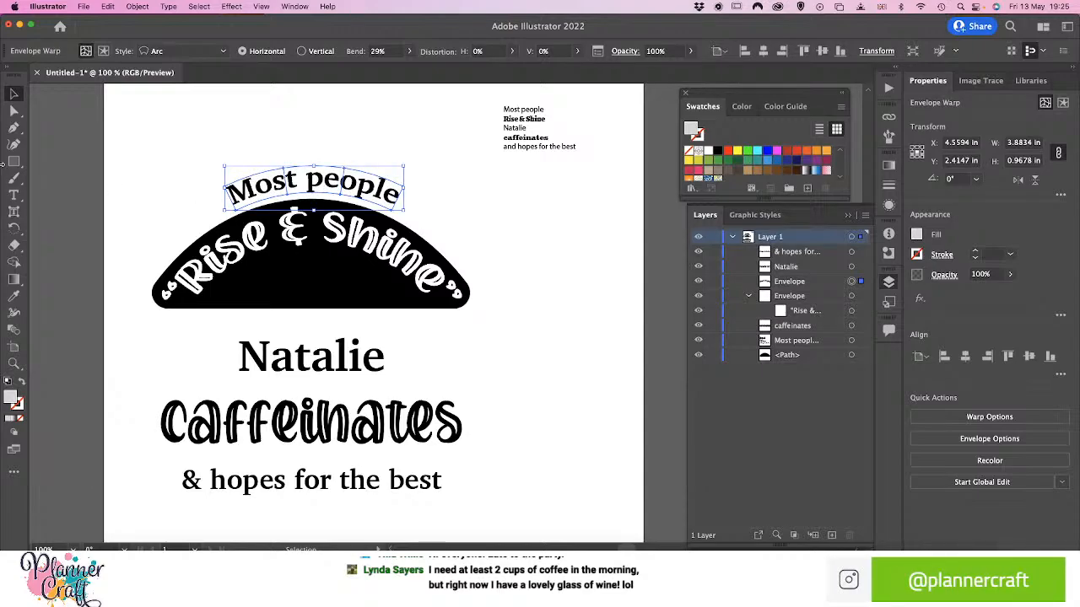
key(Left)
key(Left)
key(Left)
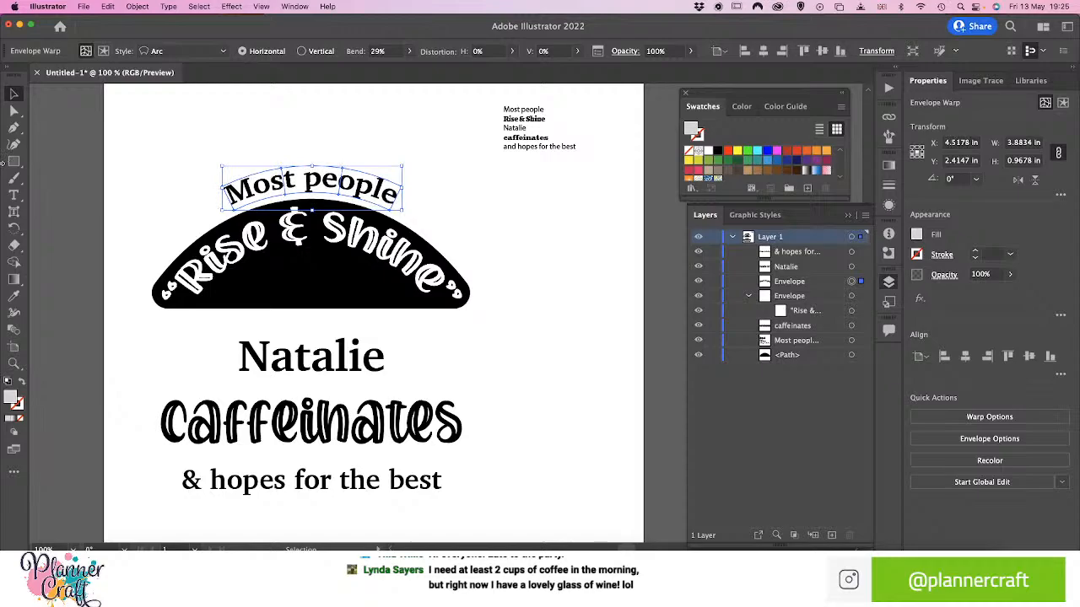
click(177, 179)
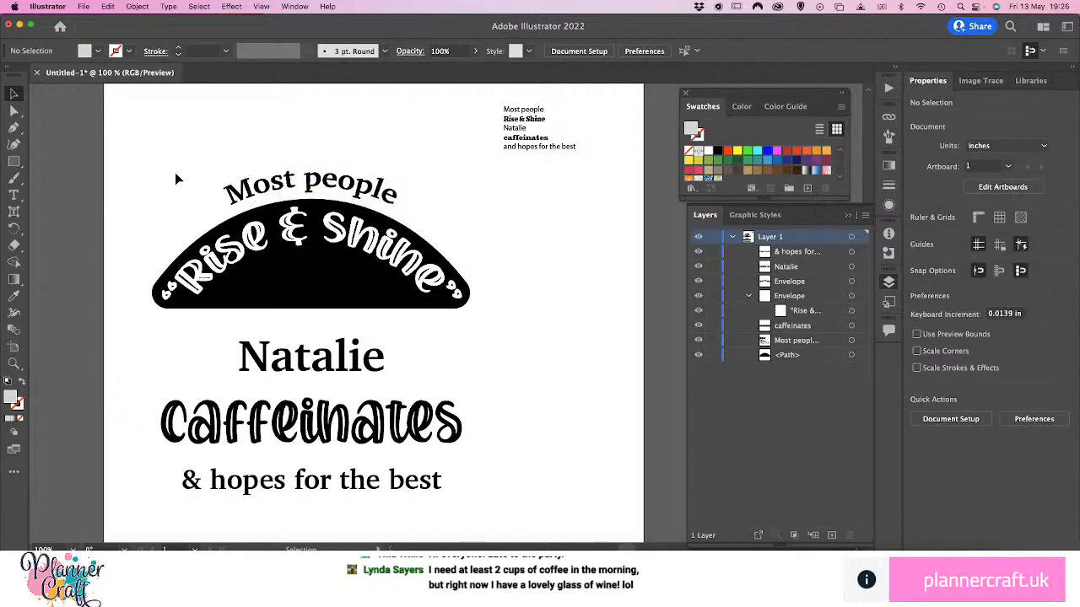
Isolate the contents of the "Most people" envelope and retype the text in capitals as "MOST PEOPLE"
double_click(290, 187)
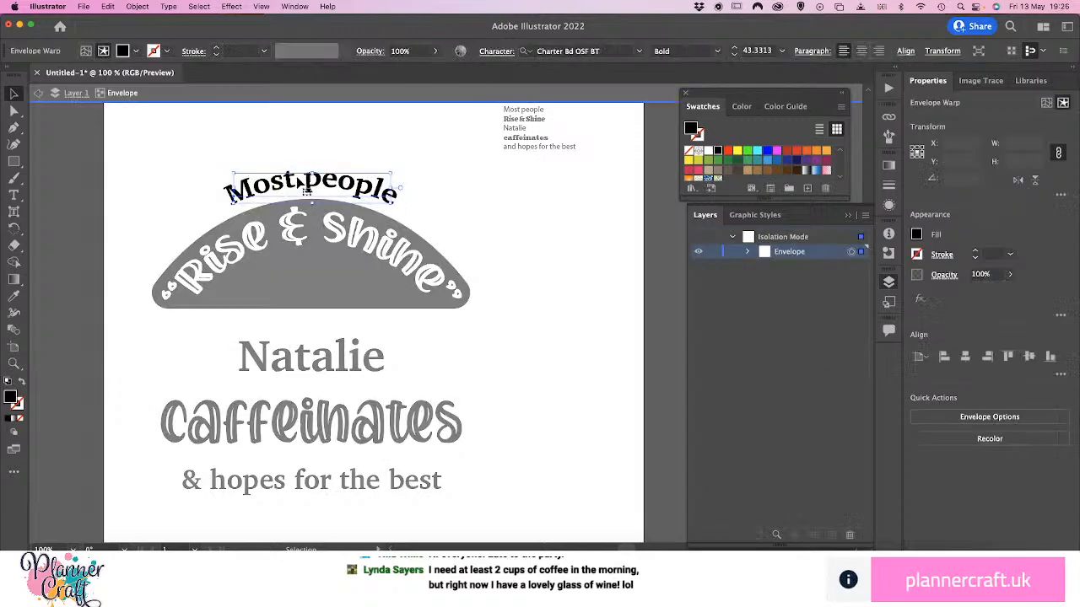
drag(290, 187, 293, 194)
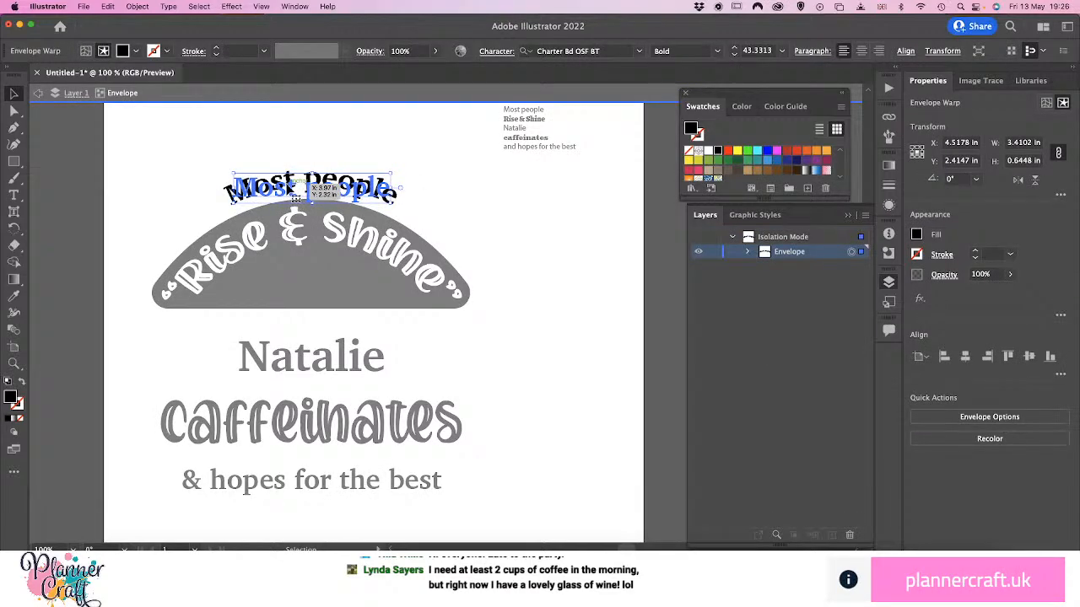
click(351, 168)
click(346, 193)
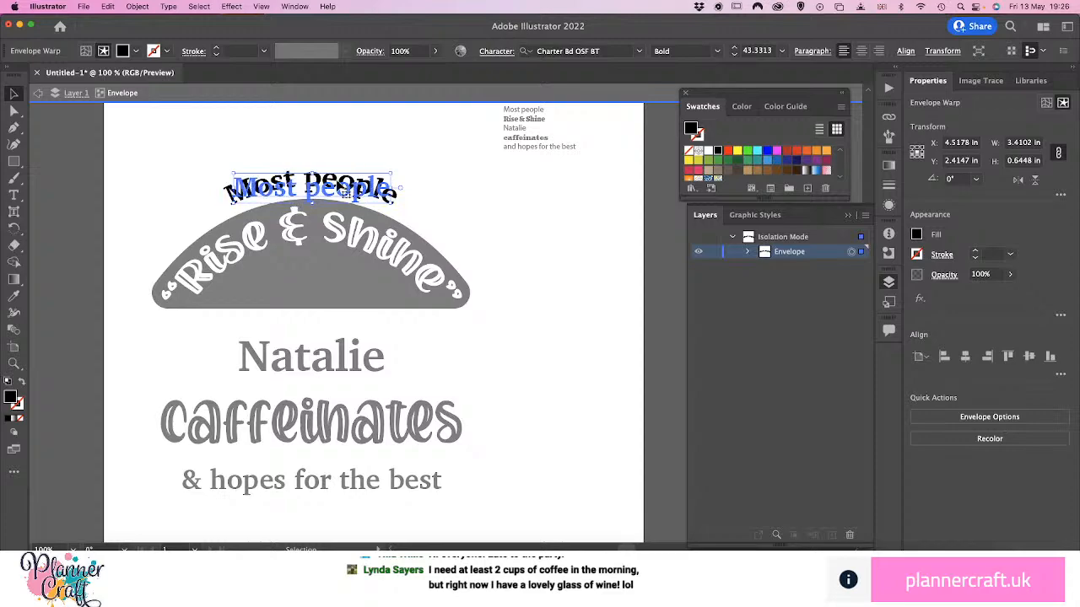
drag(348, 195, 336, 192)
double_click(336, 192)
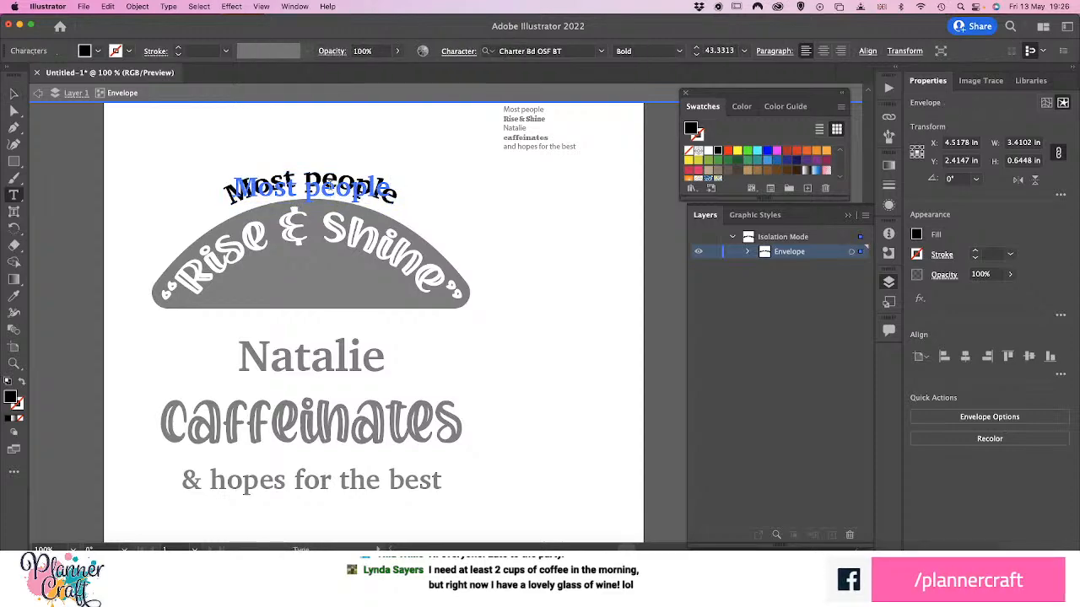
triple_click(338, 193)
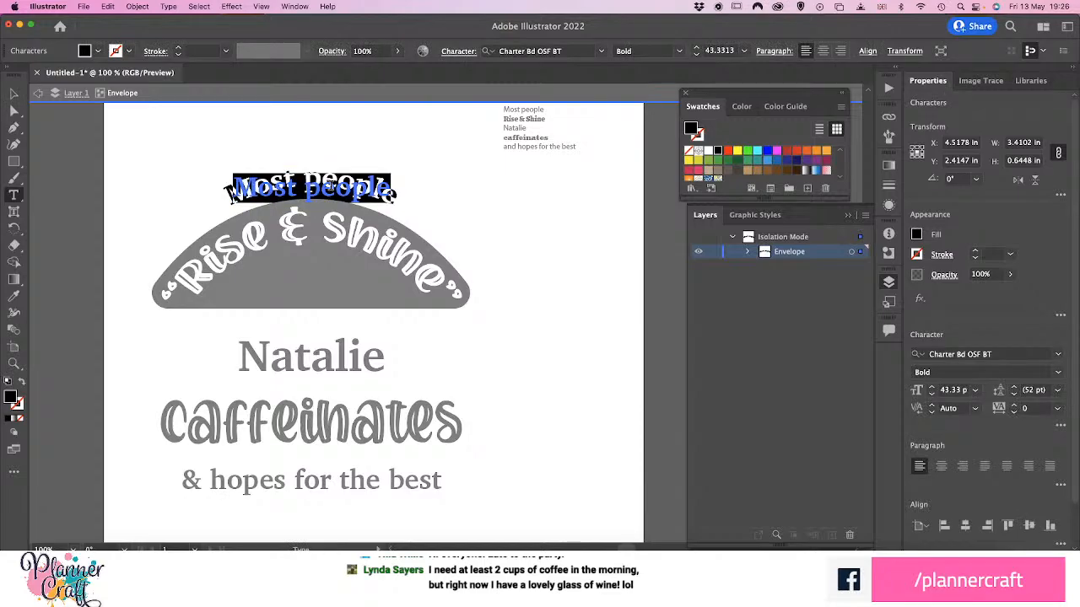
text(MOST)
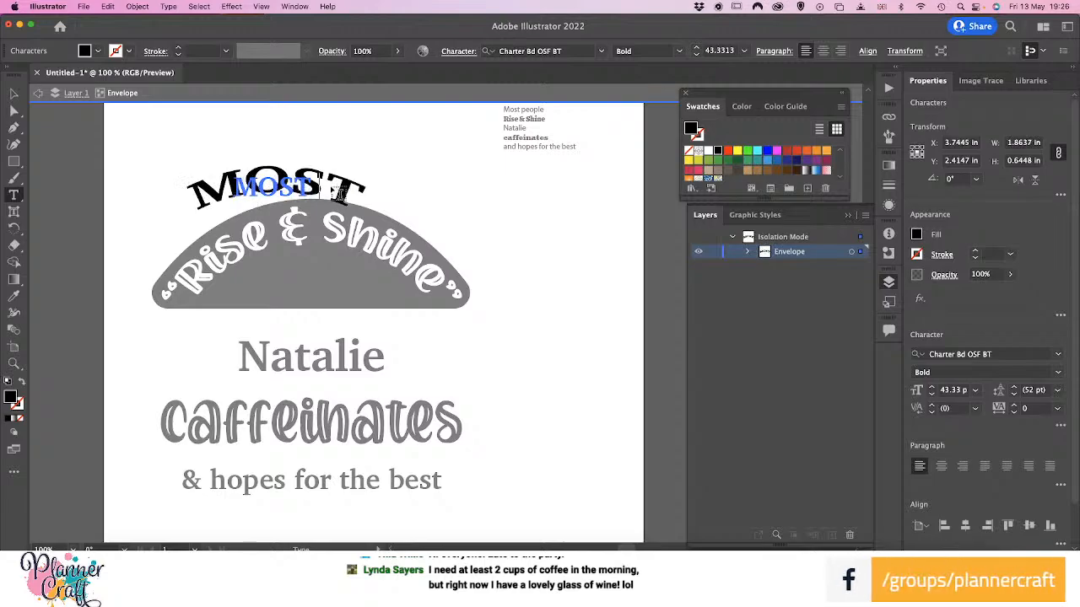
text( PEOPLE)
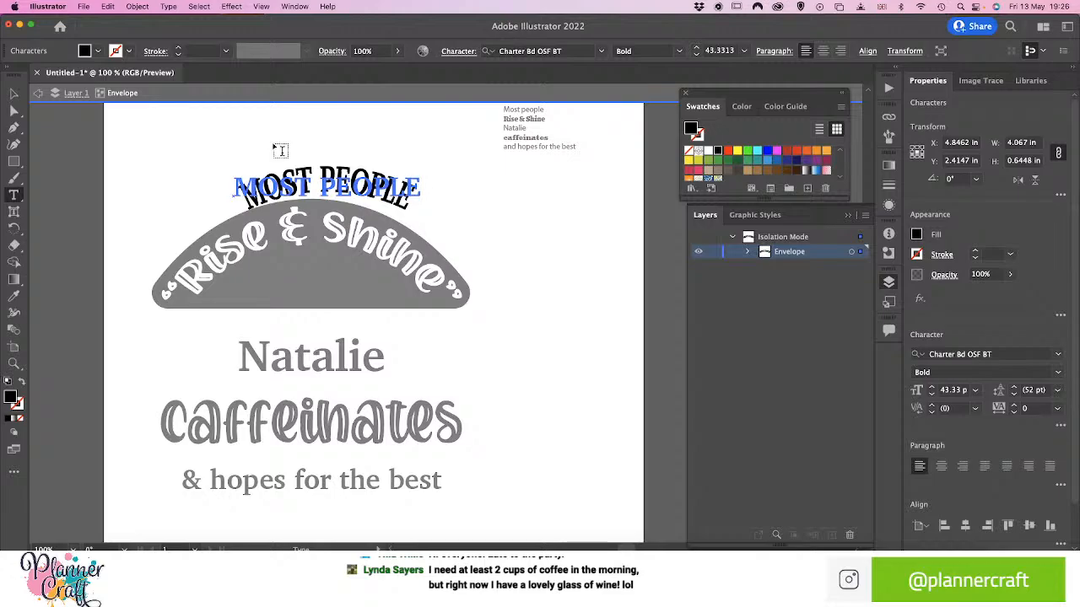
key(Escape)
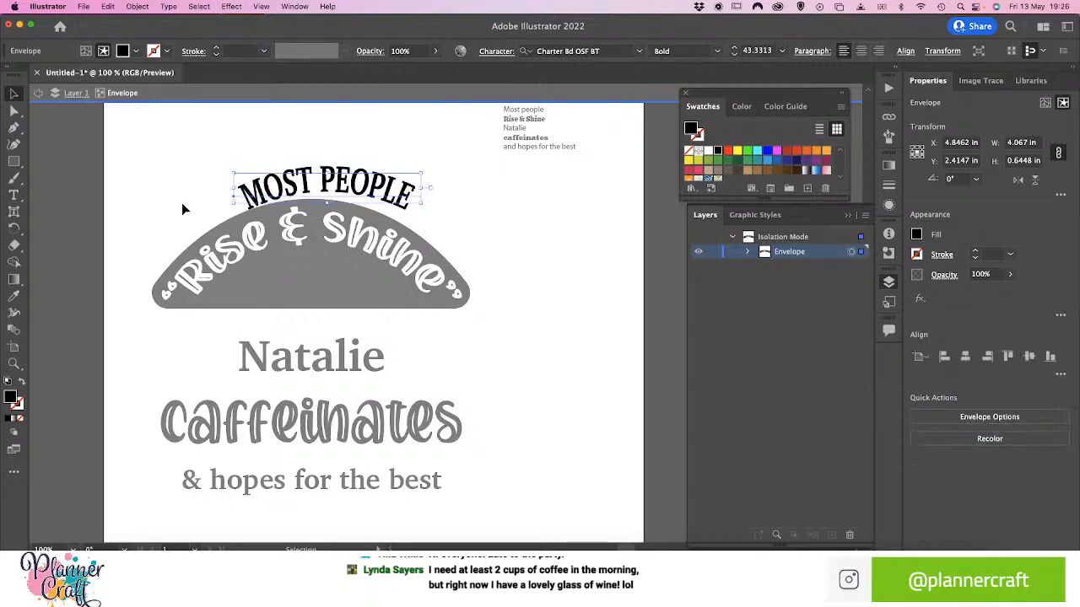
Leave isolation mode and shift the curved "MOST PEOPLE" text left to centre it over the arch
click(181, 203)
double_click(471, 192)
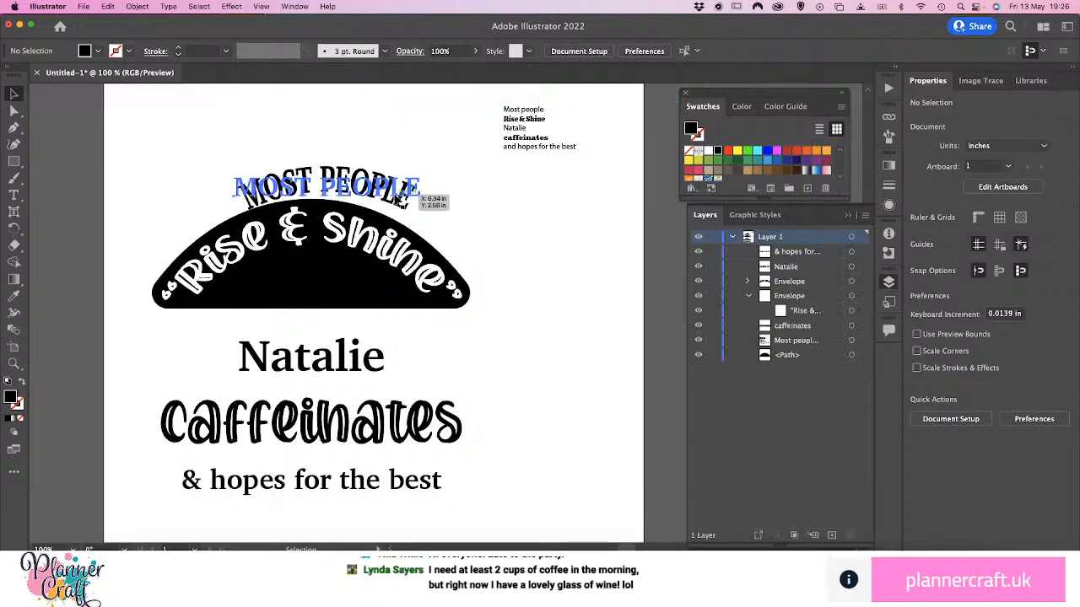
drag(410, 210, 384, 211)
click(461, 206)
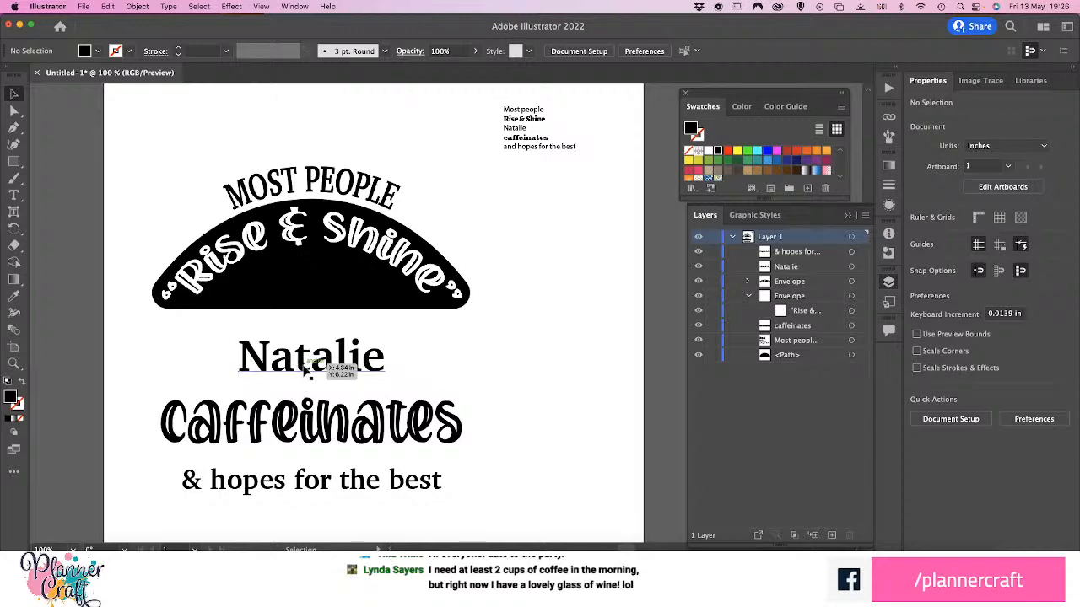
Move the name line up close beneath the black arch, and bring the "caffeinates" text up close below it
mouse_move(300, 371)
mouse_down()
mouse_move(302, 295)
mouse_move(300, 353)
mouse_up()
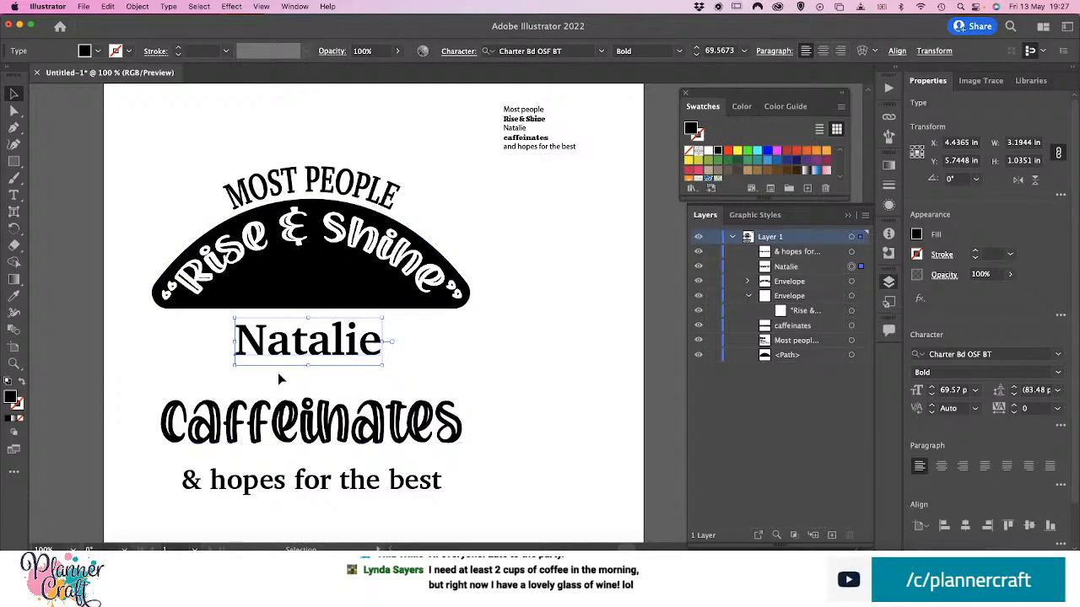
drag(327, 352, 331, 354)
click(453, 339)
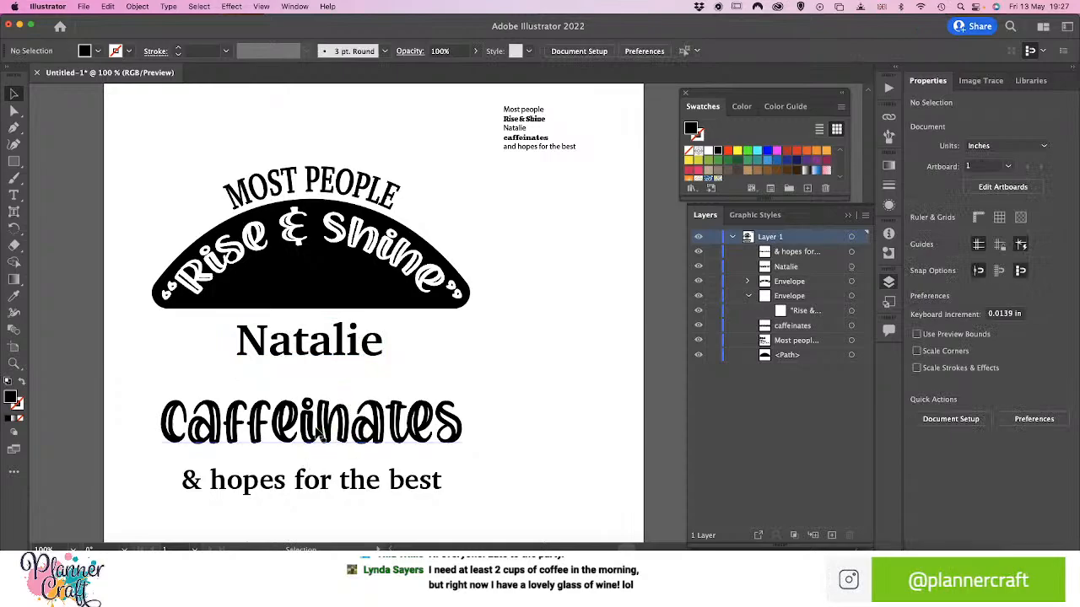
click(355, 432)
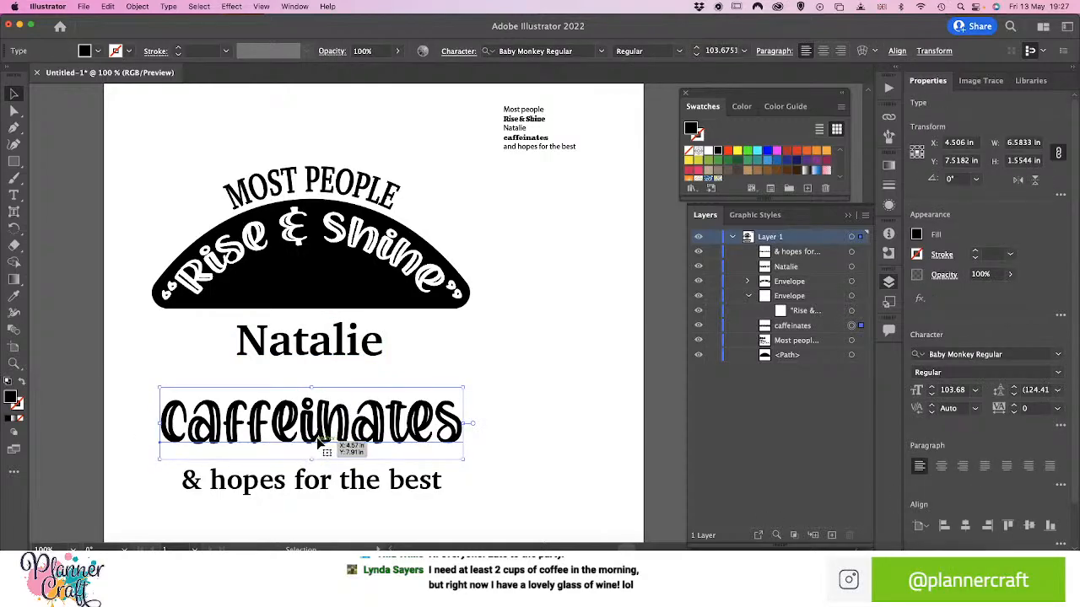
drag(323, 437, 325, 419)
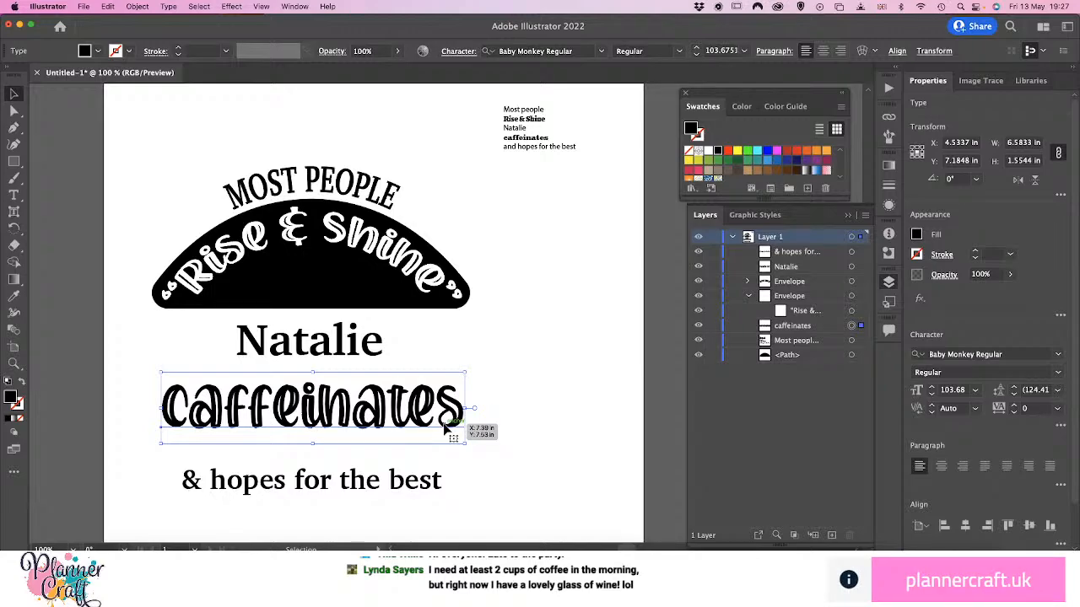
Open the envelope mesh settings for the "caffeinates" text
click(141, 8)
mouse_move(176, 356)
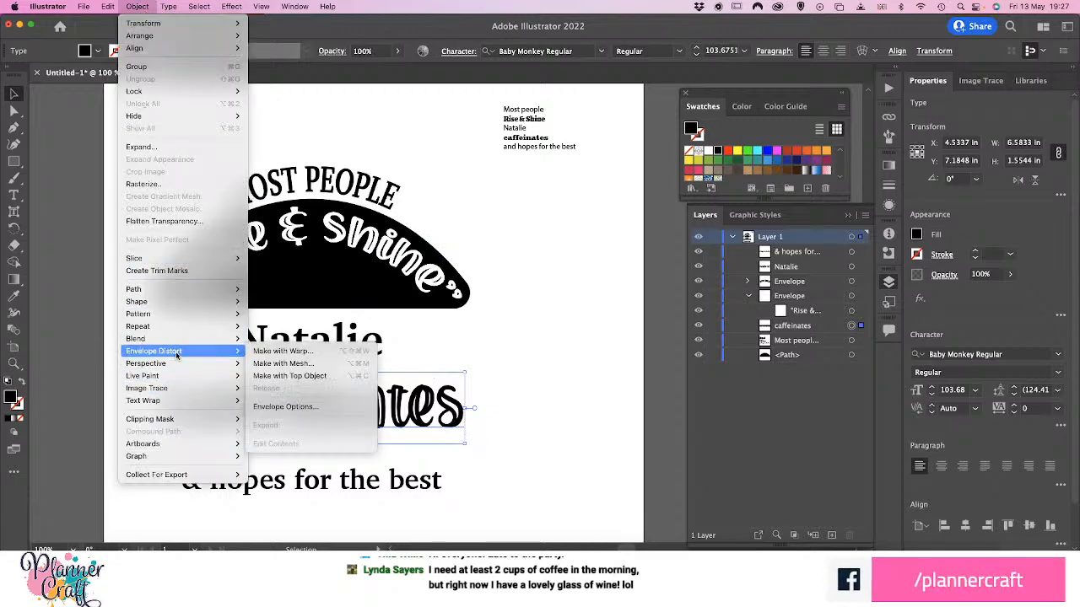
click(278, 364)
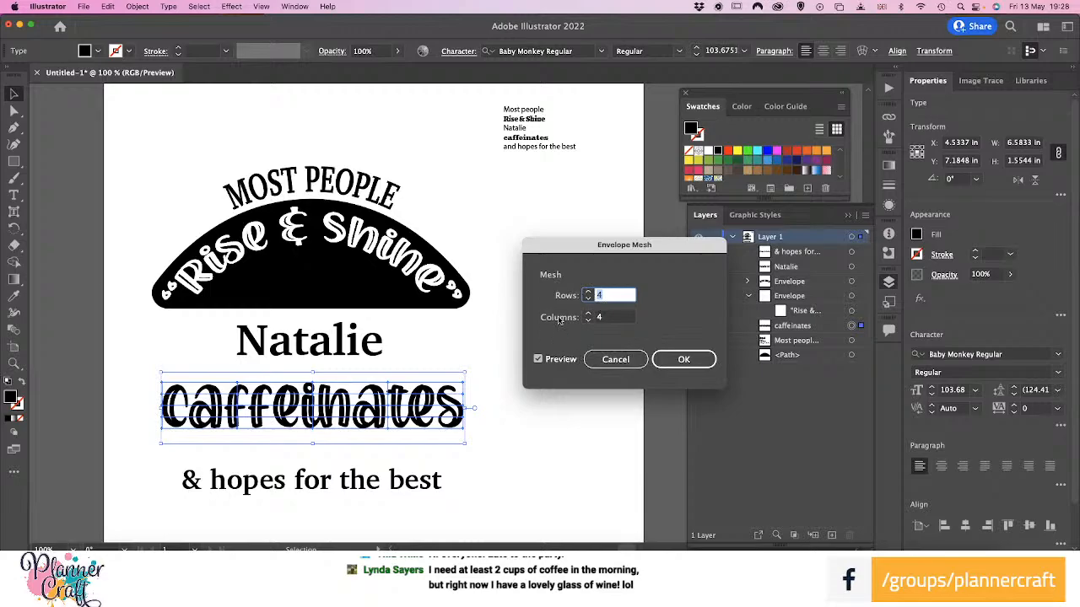
Apply an envelope mesh with 4 rows and 4 columns to the "caffeinates" text
click(679, 358)
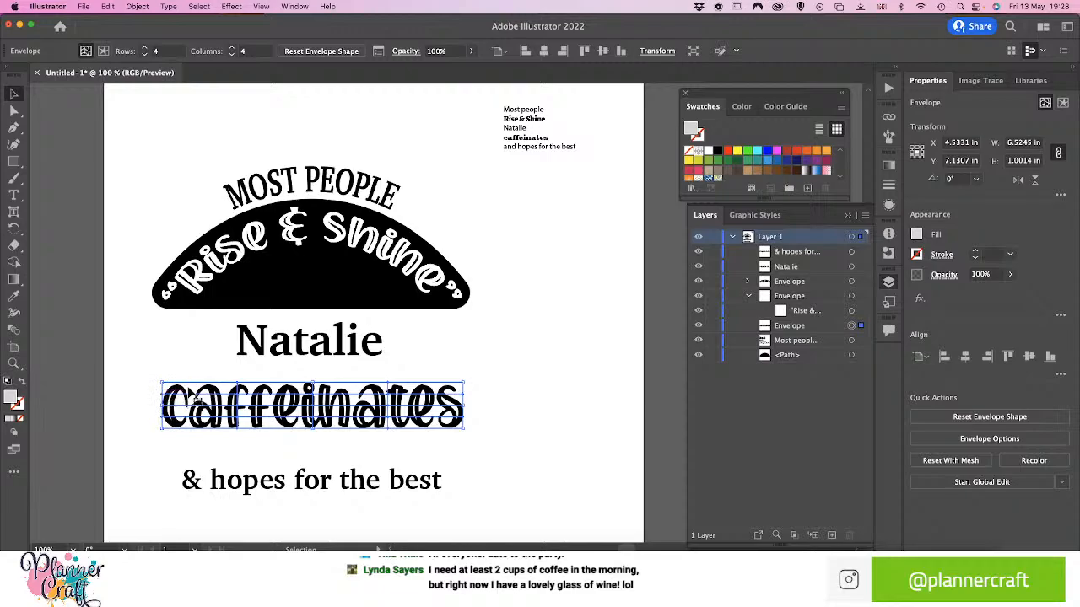
key(a)
key(super+equal)
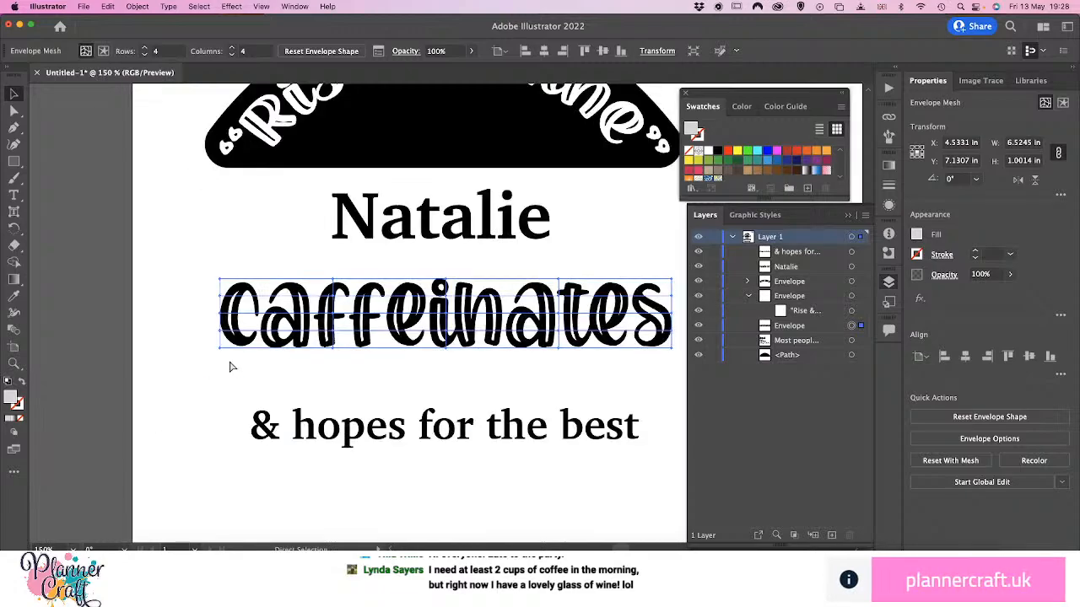
key(v)
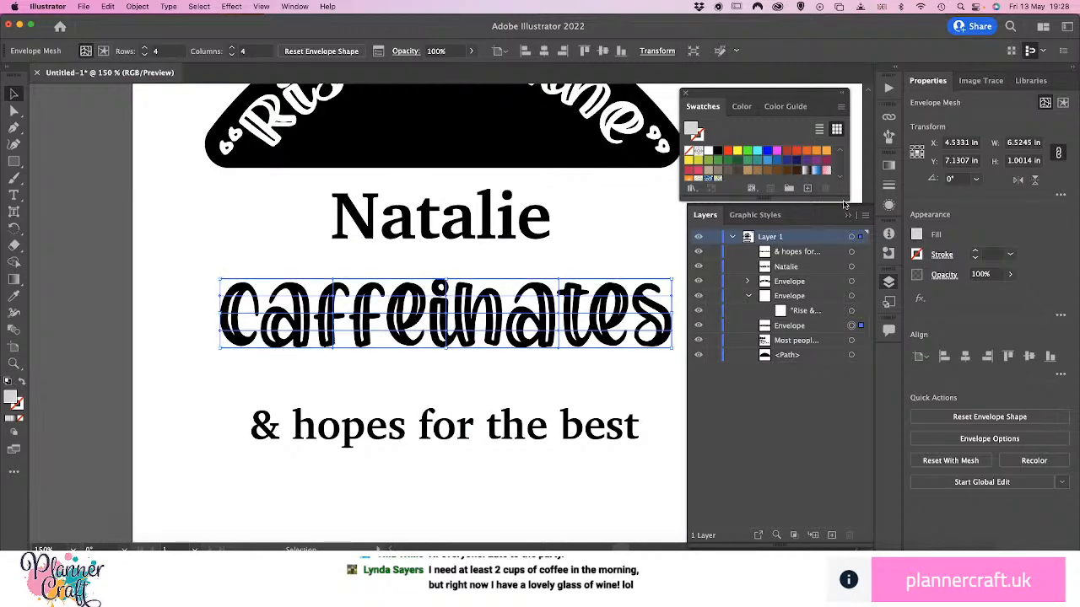
Collapse the layer list and clear the floating Pathfinder and Swatches windows off the artwork
click(848, 216)
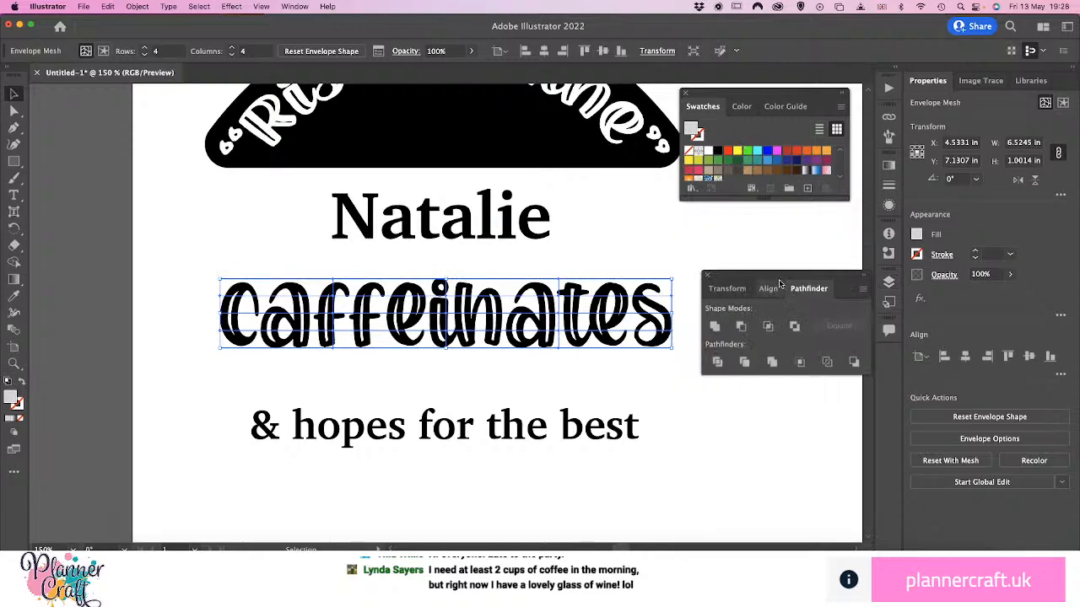
drag(779, 285, 893, 394)
drag(772, 100, 874, 374)
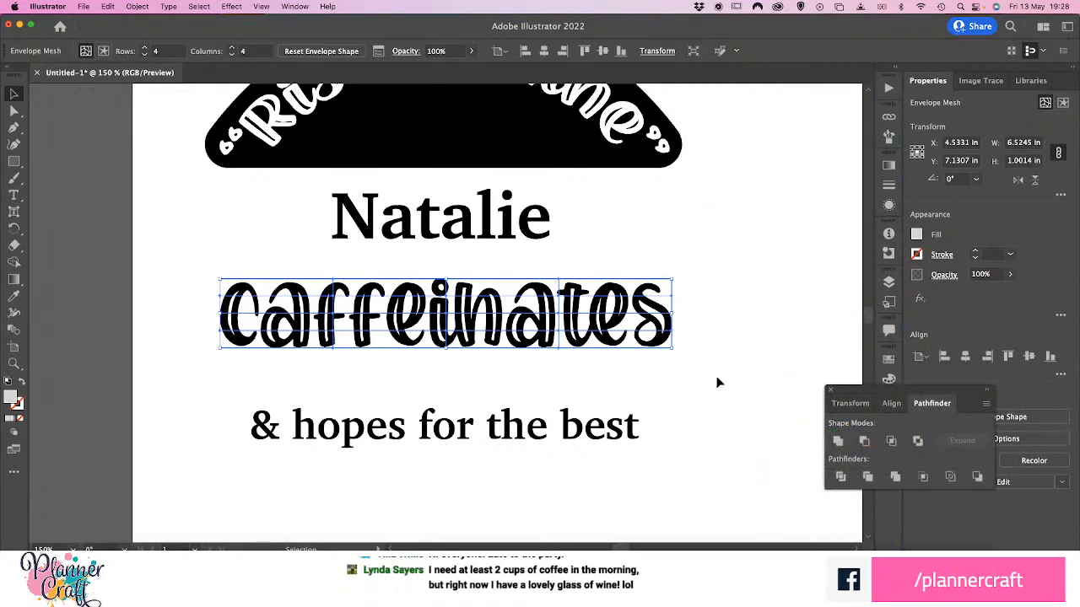
Try to pull the individual mesh points along the left and lower edges of the "caffeinates" envelope
click(752, 362)
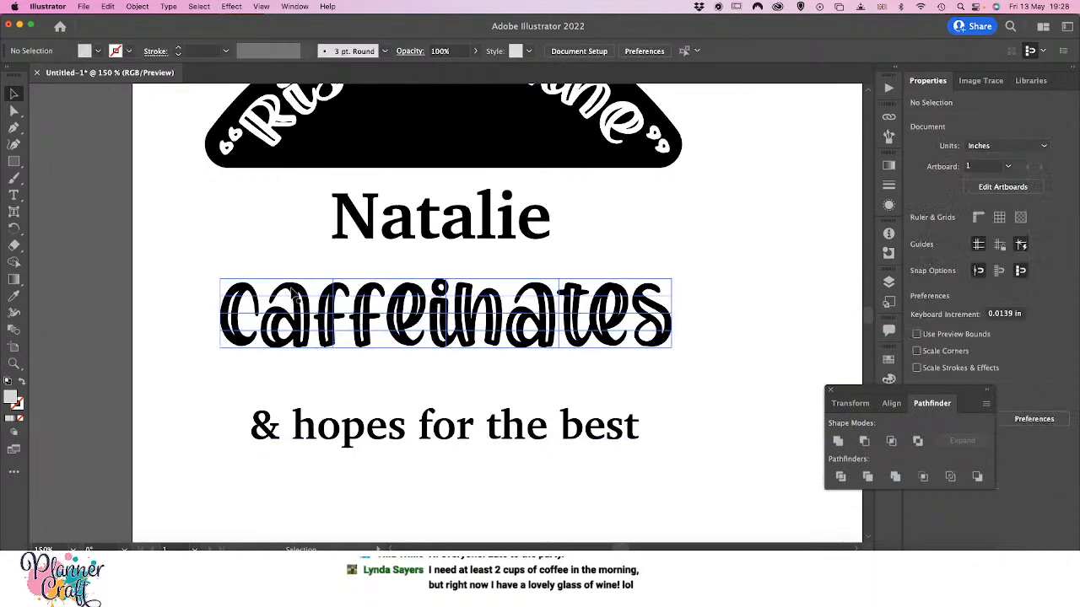
key(super+equal)
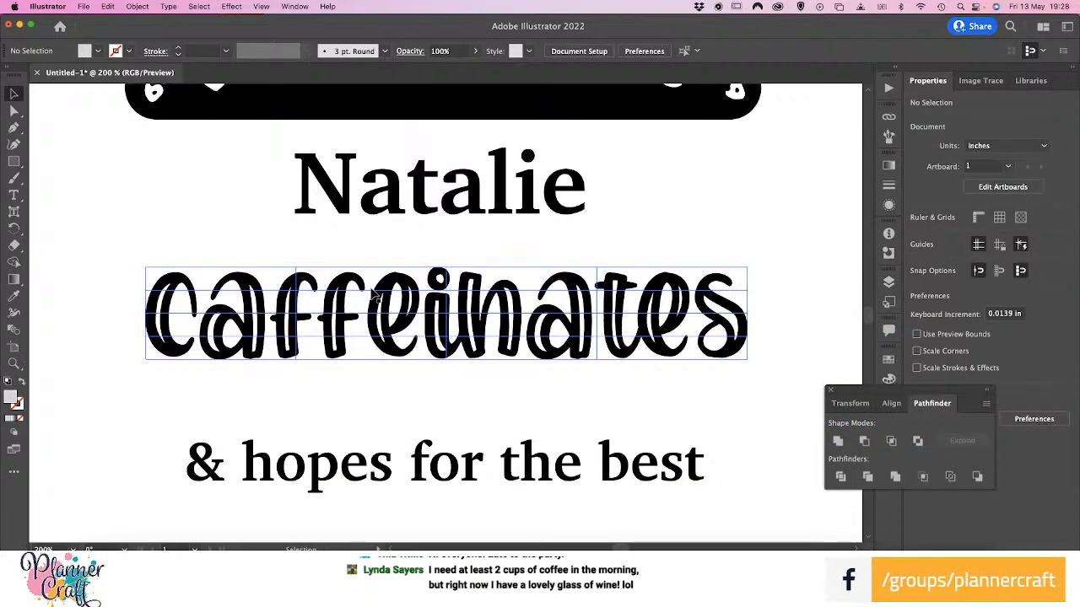
click(230, 342)
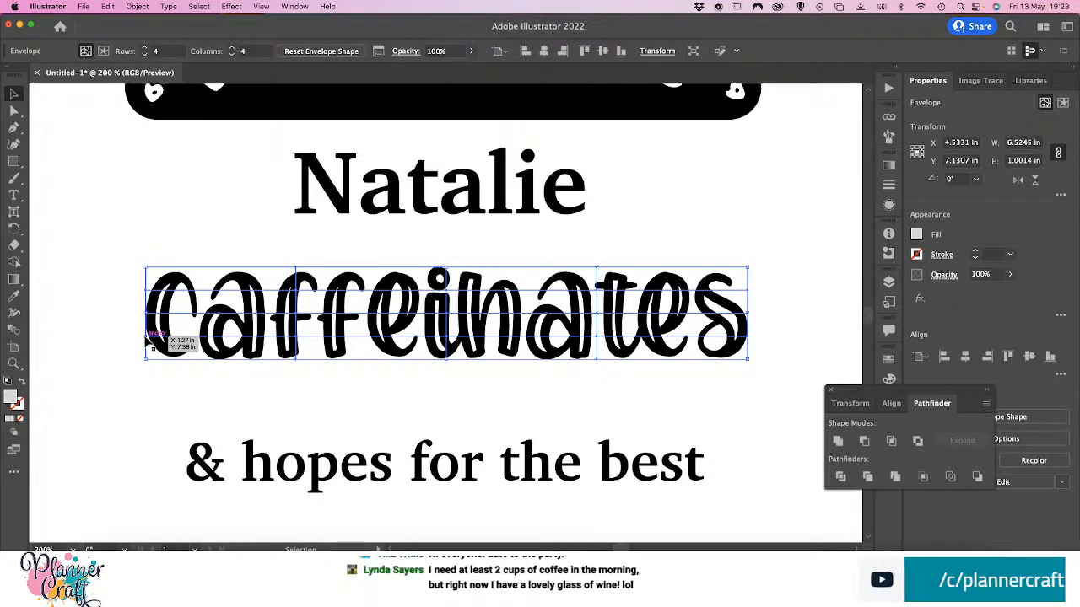
mouse_move(147, 336)
mouse_down()
mouse_move(139, 345)
mouse_move(157, 334)
mouse_up()
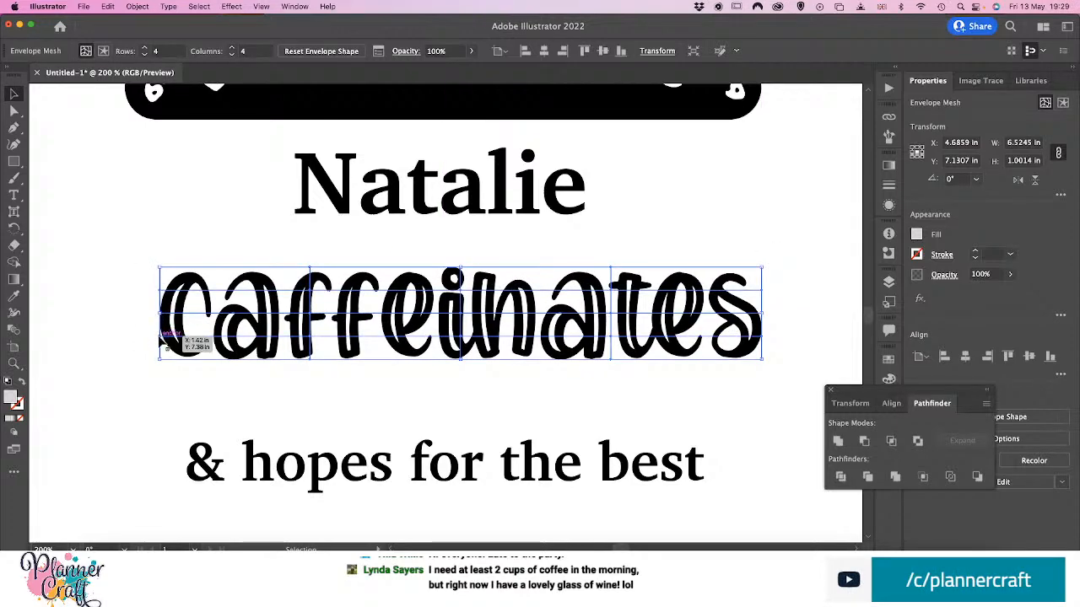
drag(160, 338, 168, 339)
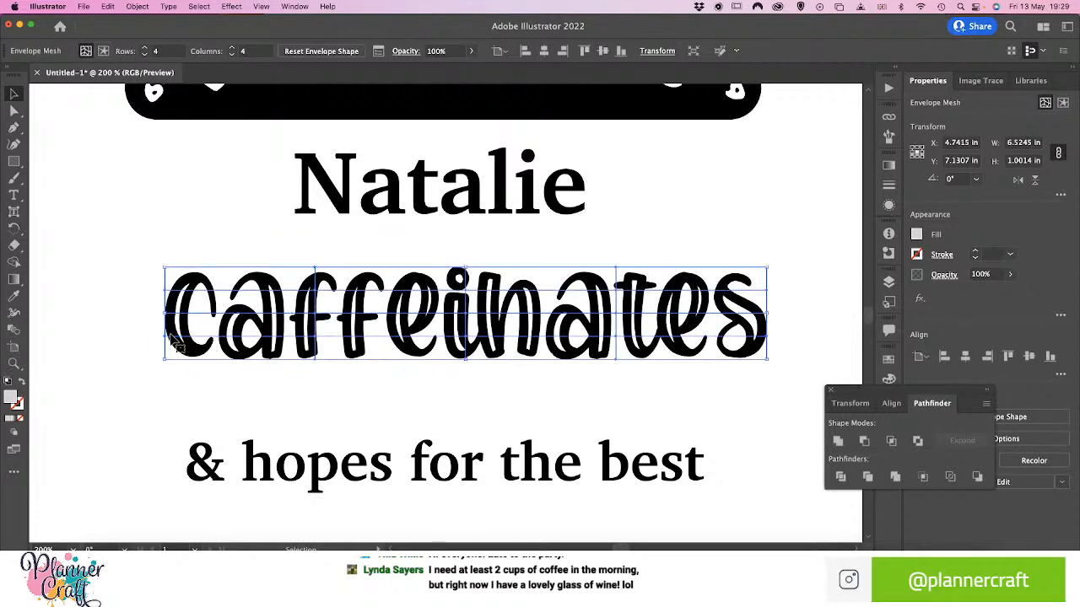
mouse_move(317, 364)
mouse_down()
mouse_move(307, 371)
mouse_move(319, 368)
mouse_up()
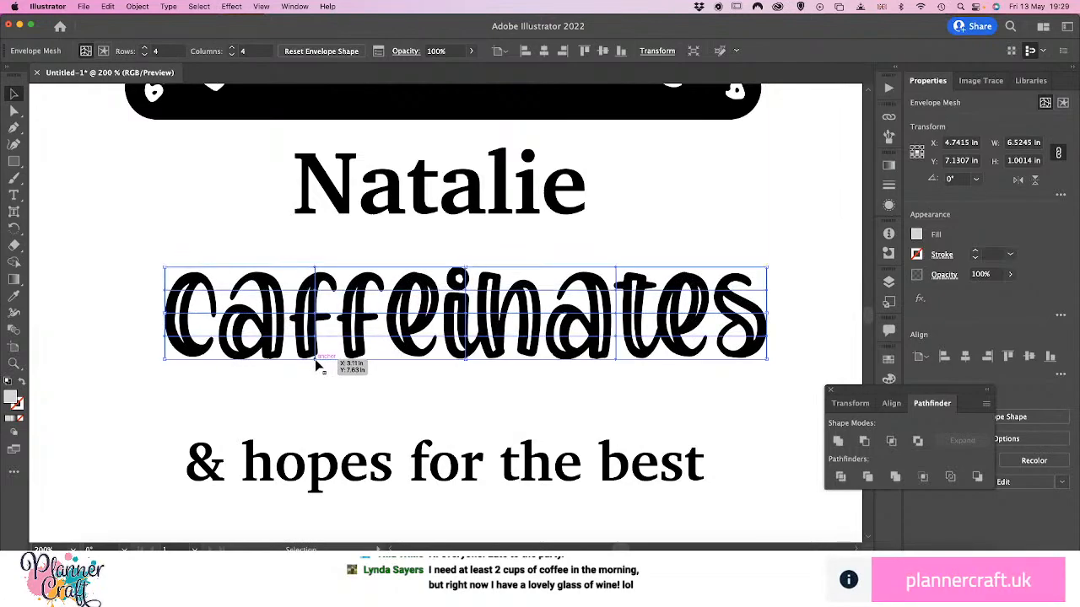
double_click(317, 364)
click(145, 344)
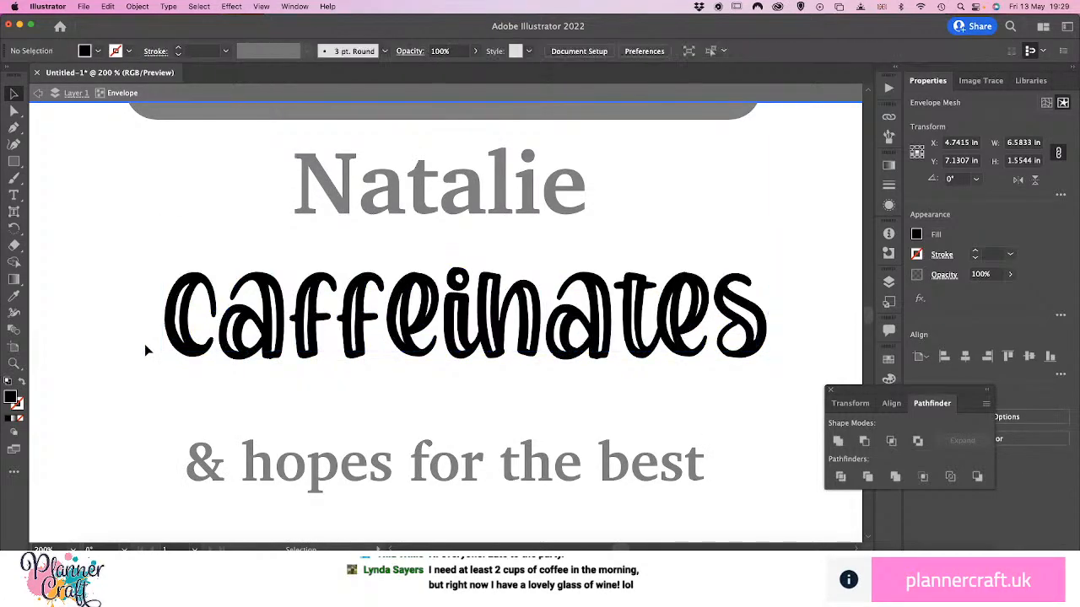
click(200, 350)
click(86, 345)
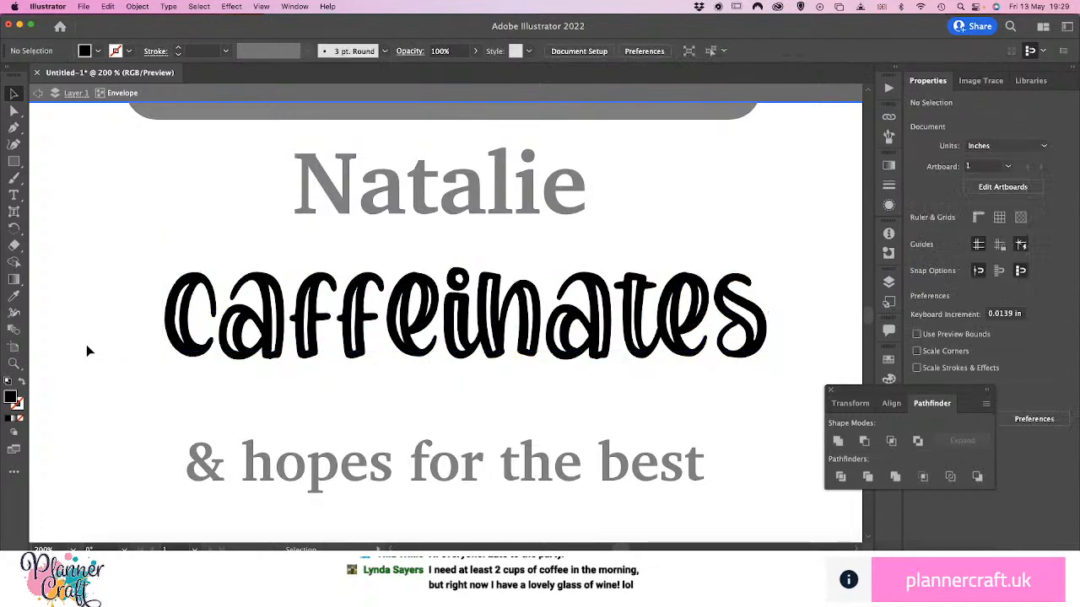
double_click(90, 345)
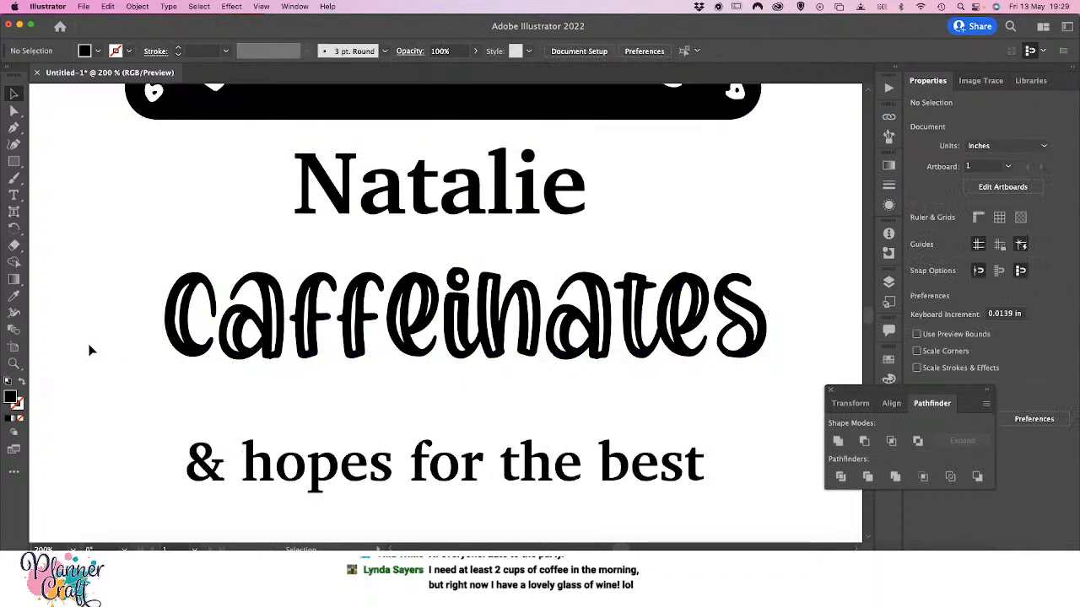
Expand the "caffeinates" envelope in the layer list and try to select its mesh for editing
click(297, 355)
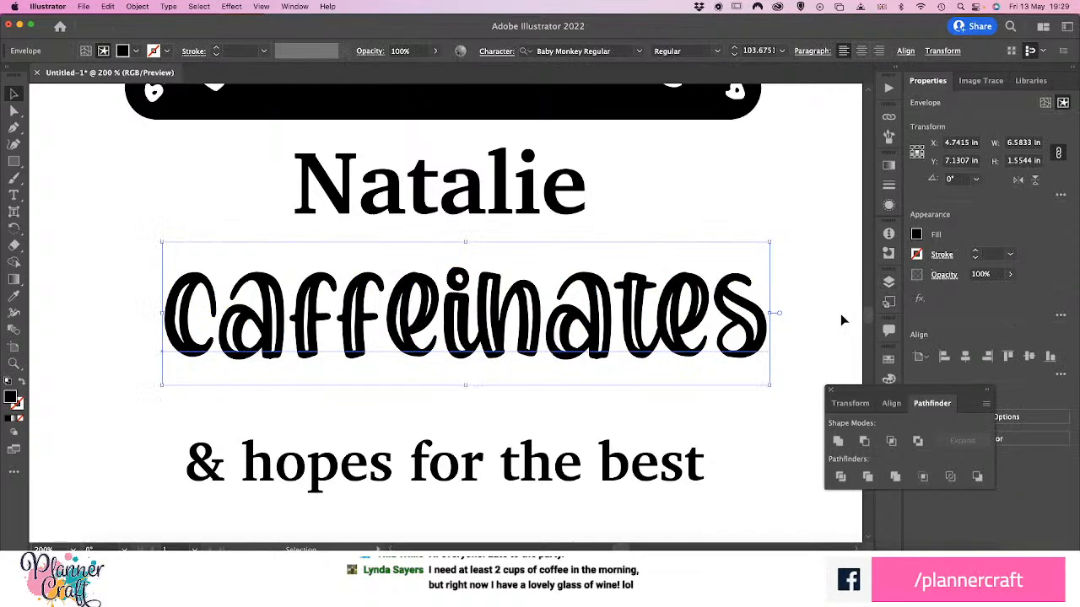
click(889, 284)
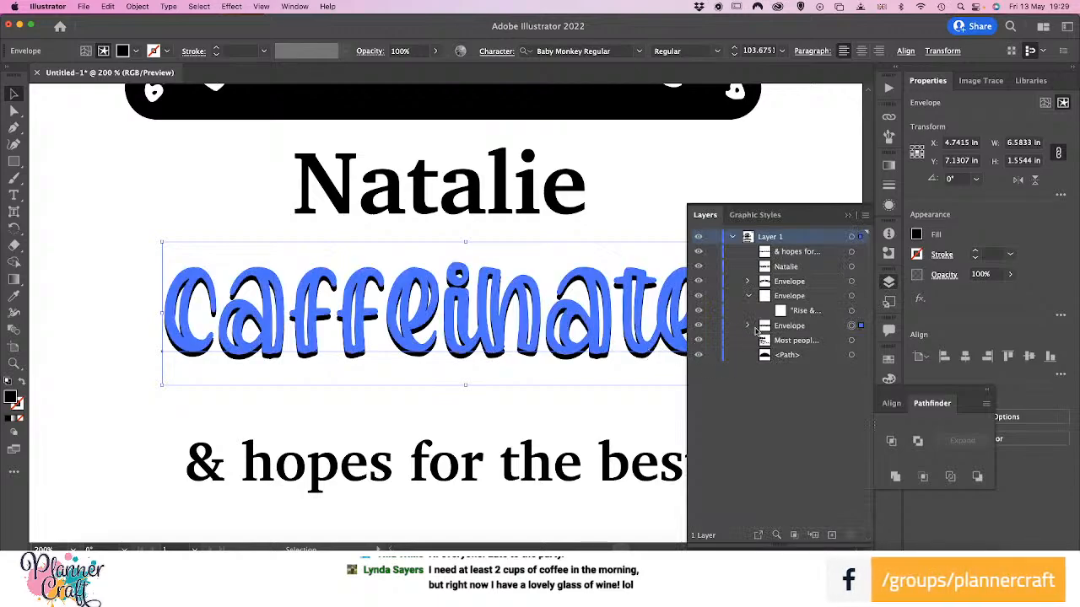
click(747, 327)
click(805, 341)
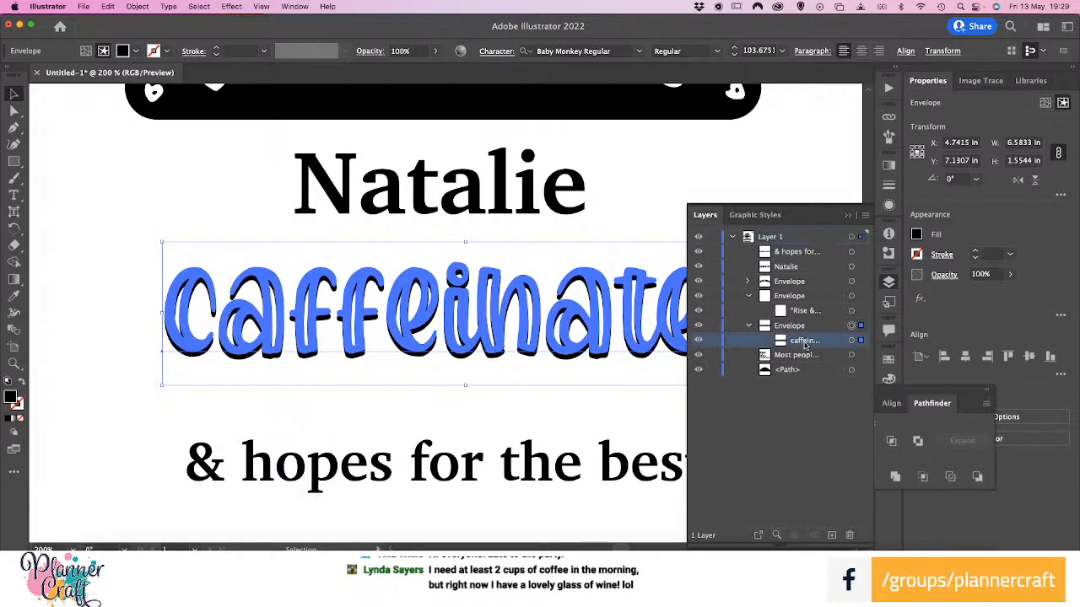
click(793, 327)
double_click(792, 328)
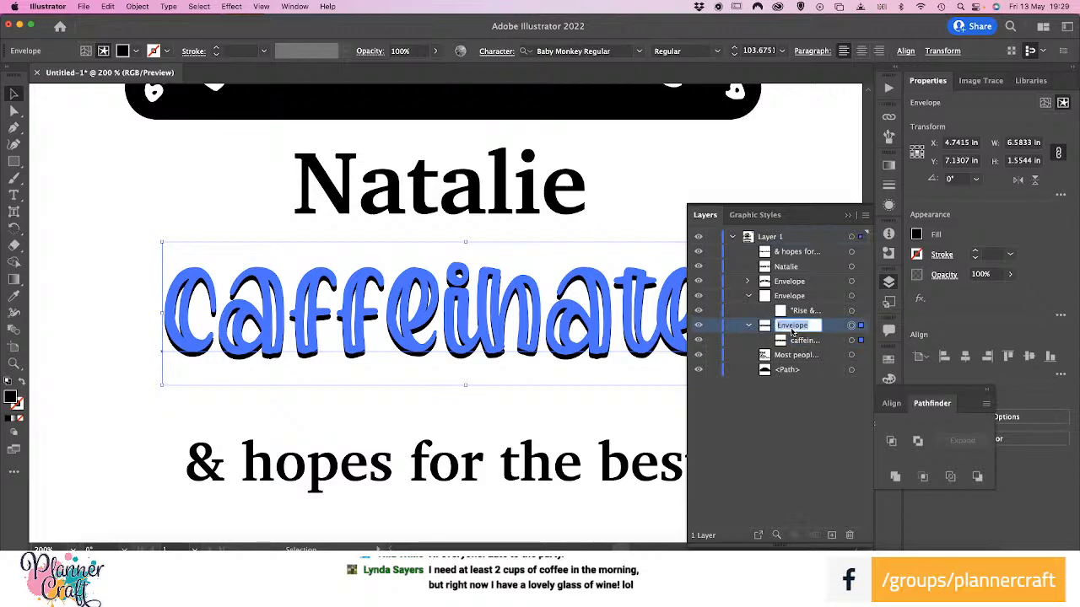
click(765, 330)
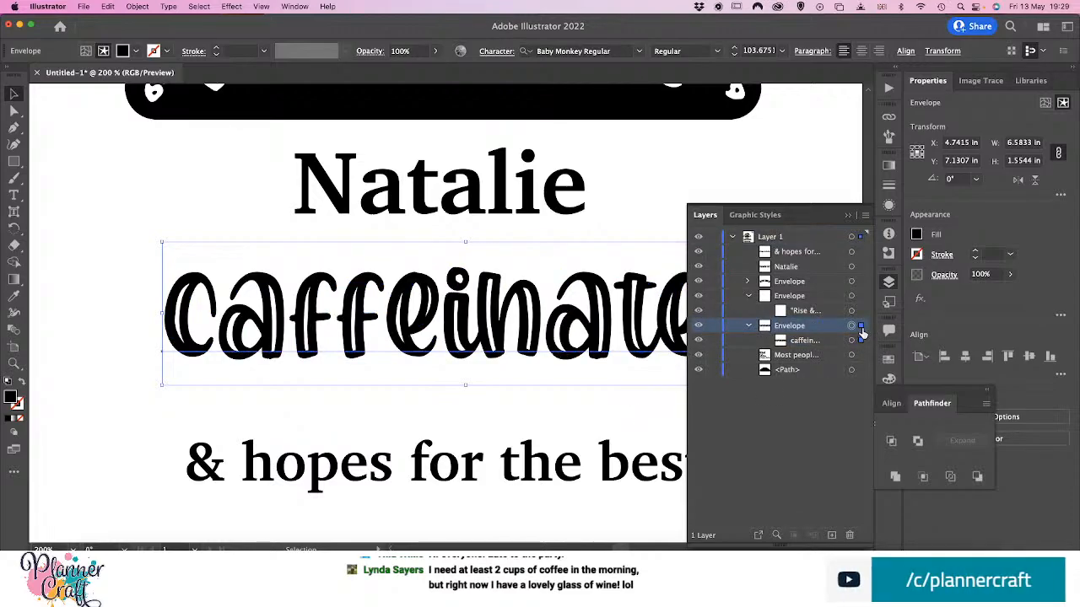
click(578, 402)
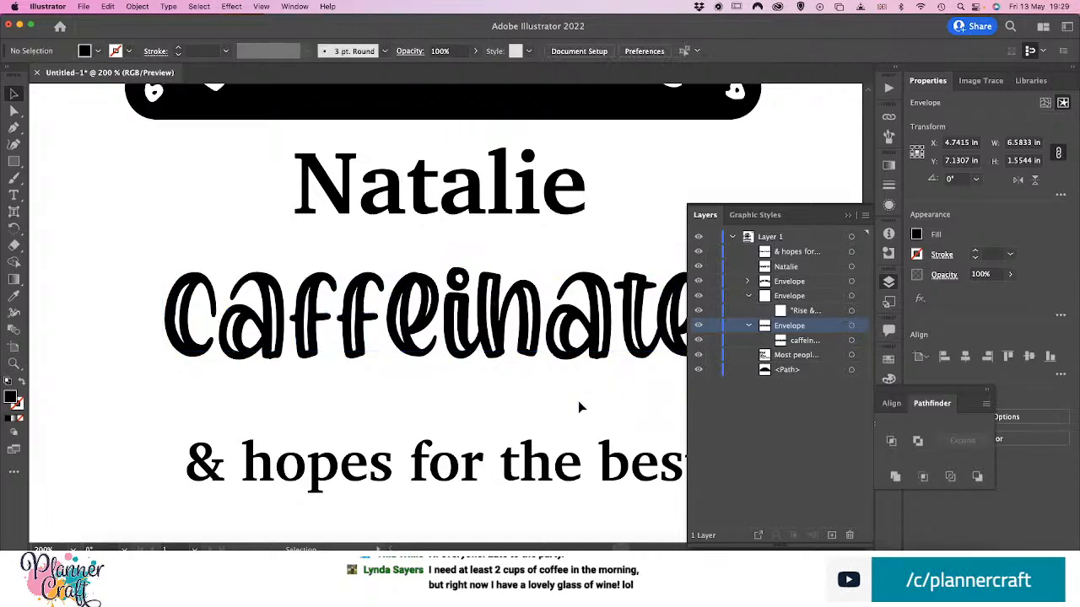
click(860, 327)
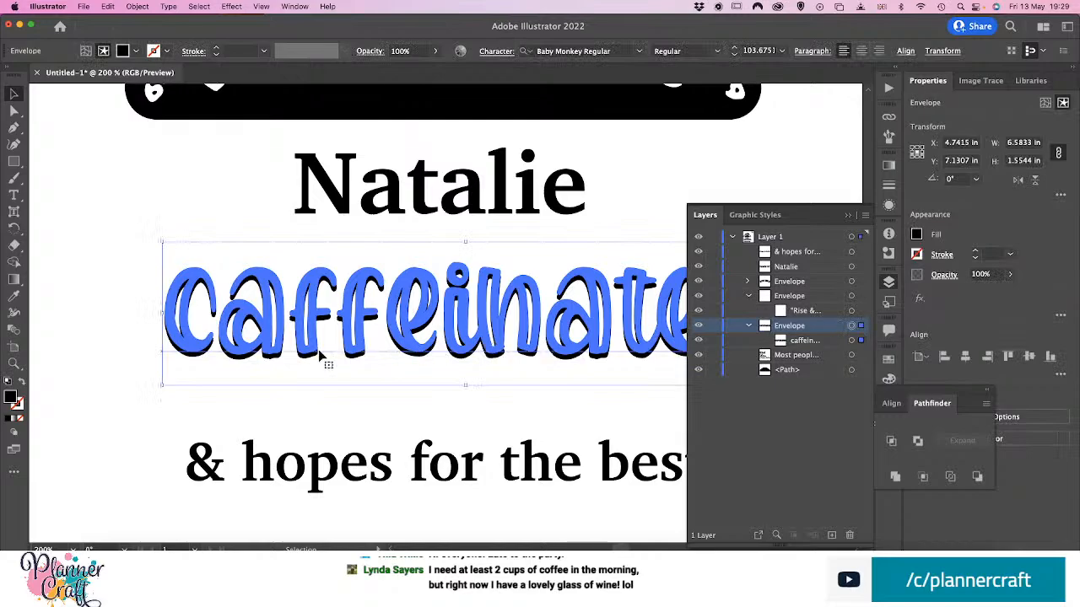
click(112, 337)
click(175, 340)
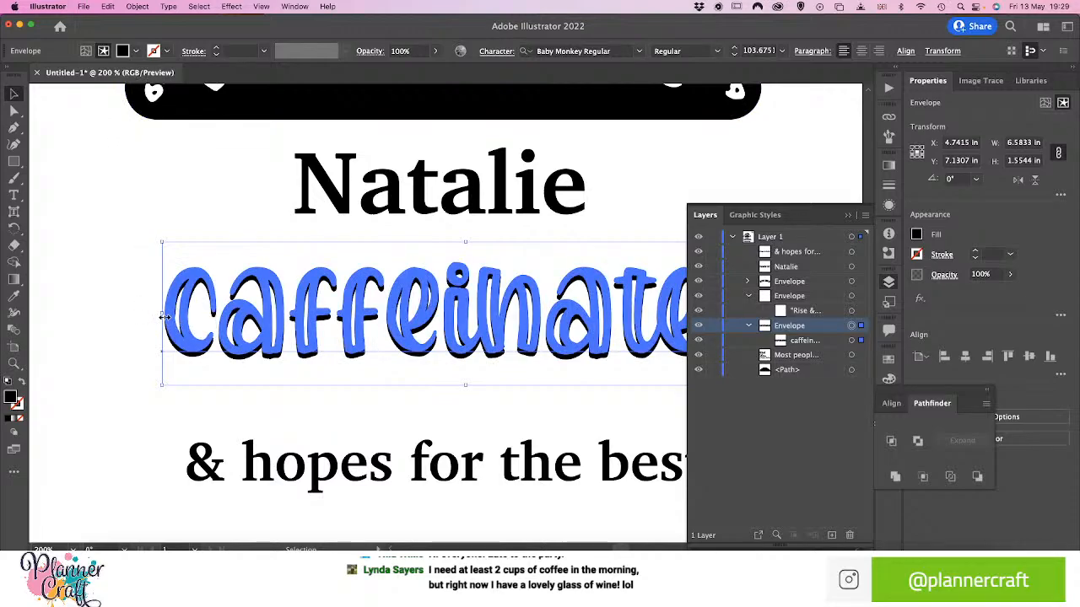
Undo the moves of the "caffeinates" envelope and the creation of its mesh
click(107, 7)
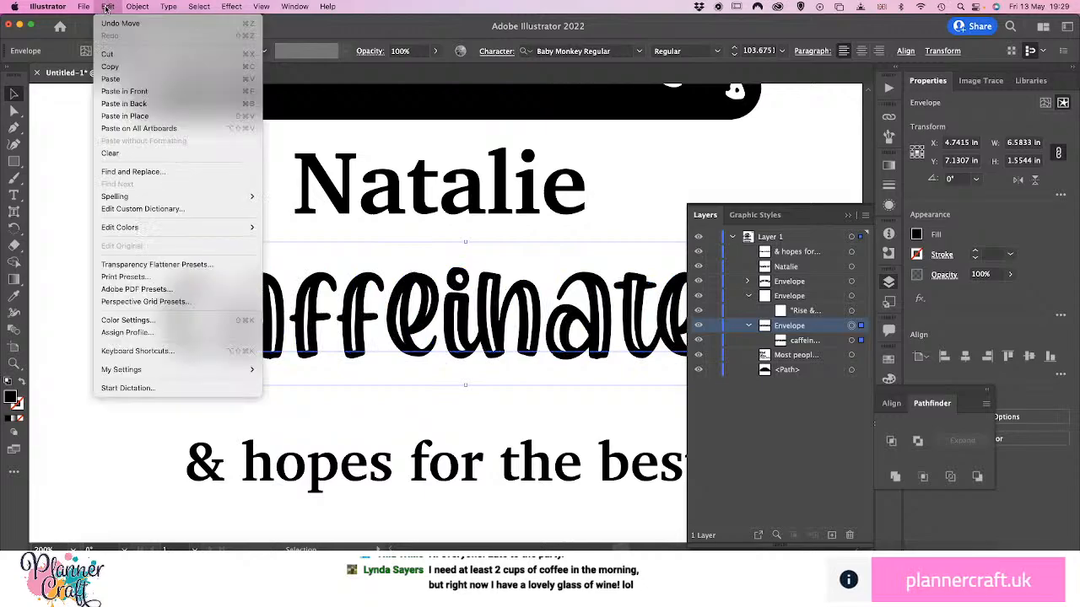
click(105, 28)
click(107, 7)
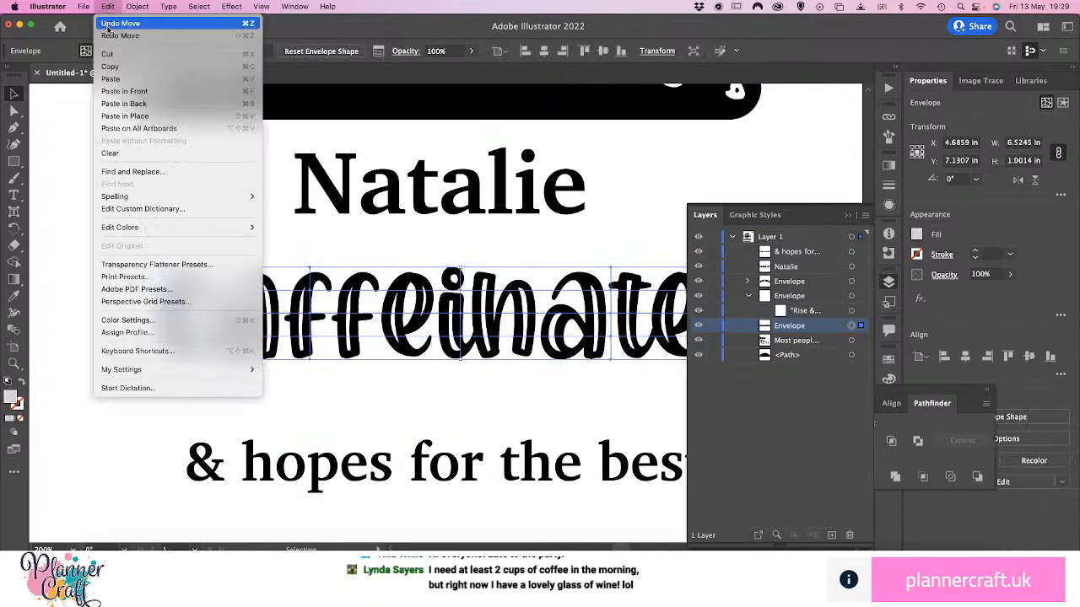
click(110, 23)
click(108, 7)
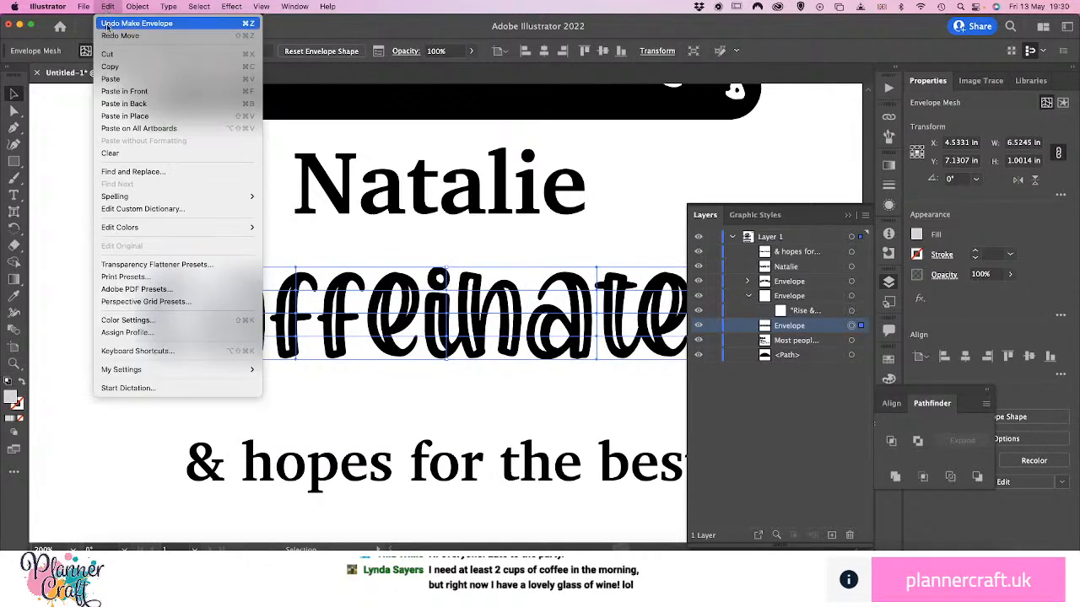
click(107, 23)
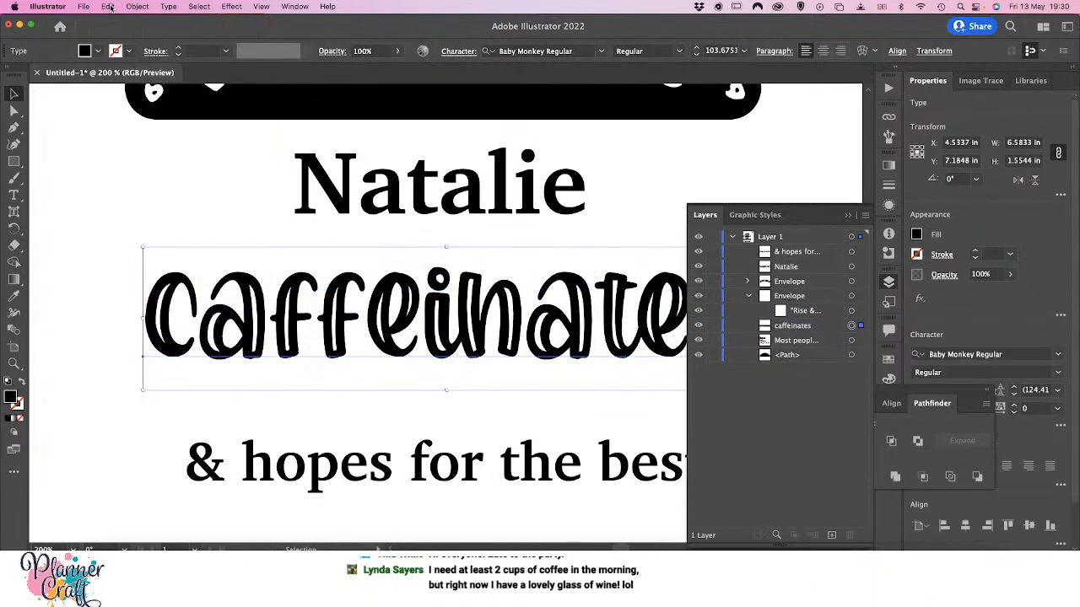
Make a new envelope mesh with 4 rows and 4 columns on the "caffeinates" text
click(110, 6)
mouse_move(136, 6)
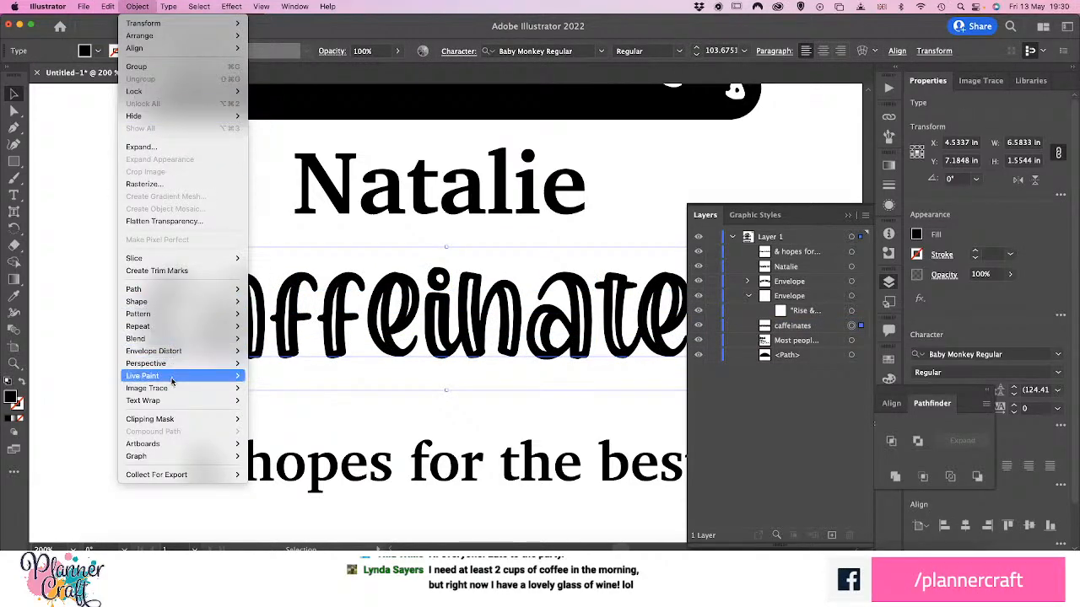
mouse_move(214, 355)
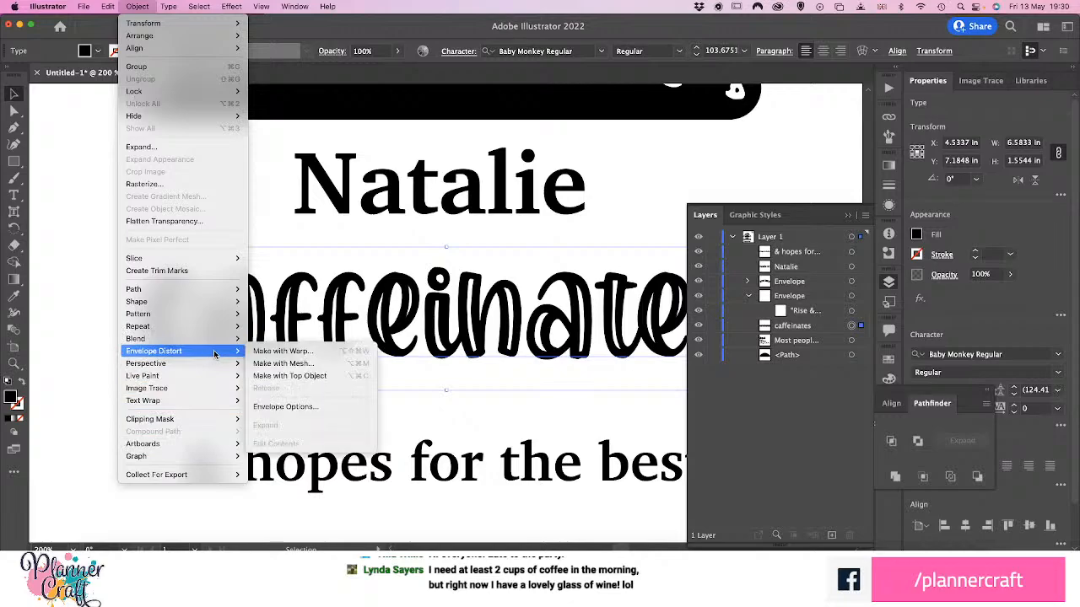
click(257, 363)
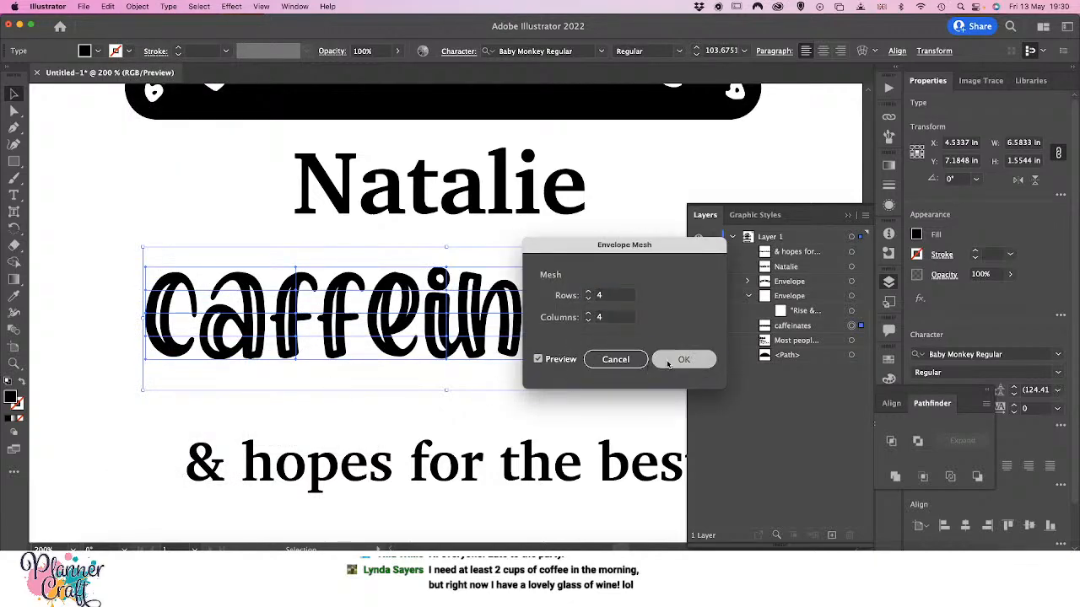
click(683, 359)
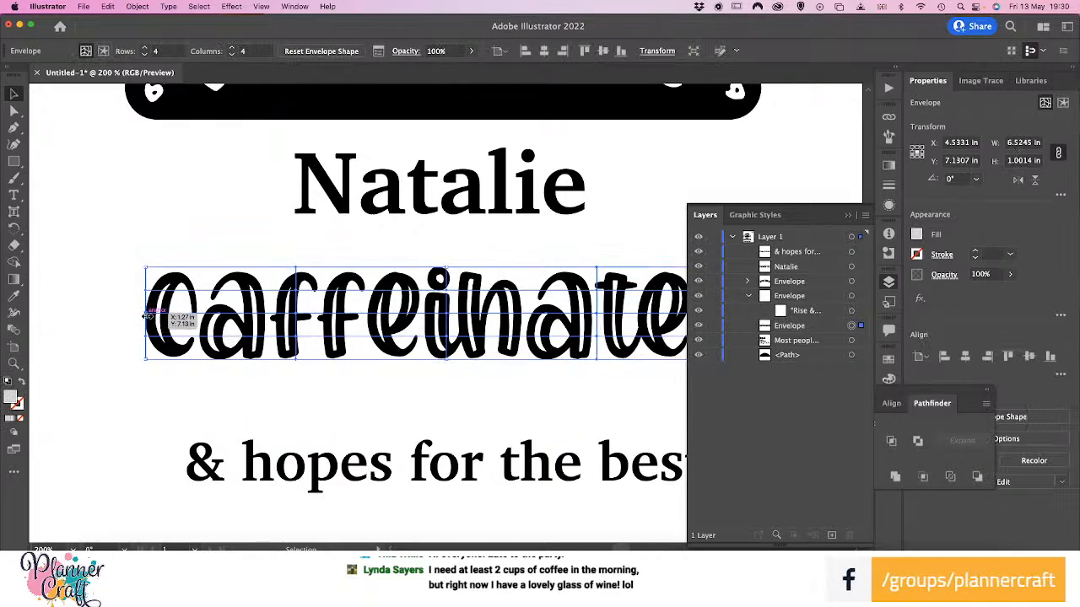
Move the "caffeinates" envelope slightly up and left, and pull the upper and lower mesh points of its first interior column slightly left
drag(150, 314, 137, 285)
key(a)
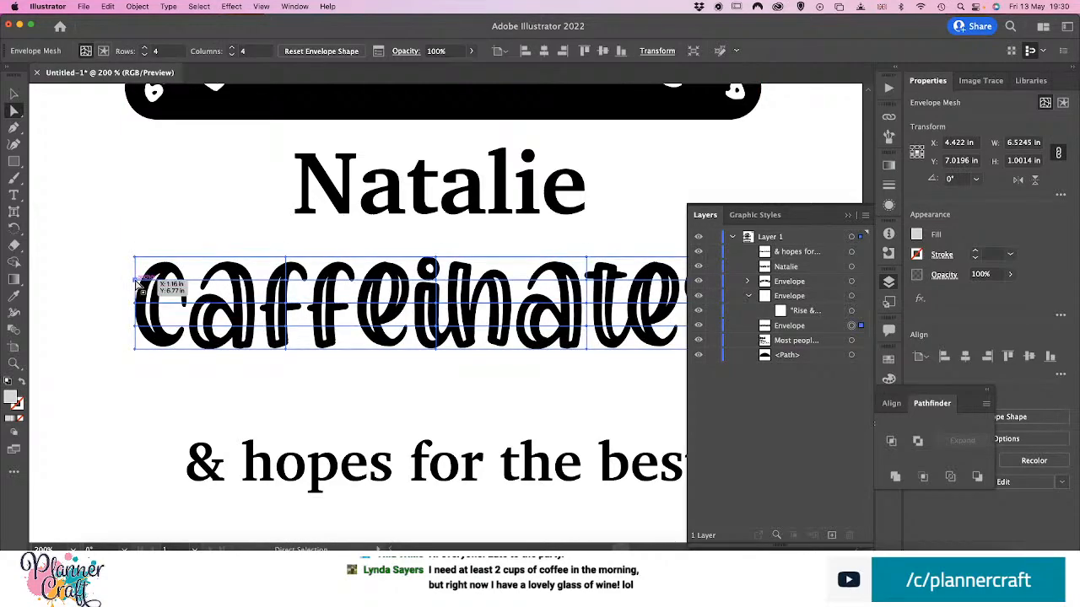
mouse_move(284, 279)
mouse_down()
mouse_move(298, 285)
mouse_move(277, 287)
mouse_move(302, 291)
mouse_move(268, 285)
mouse_up()
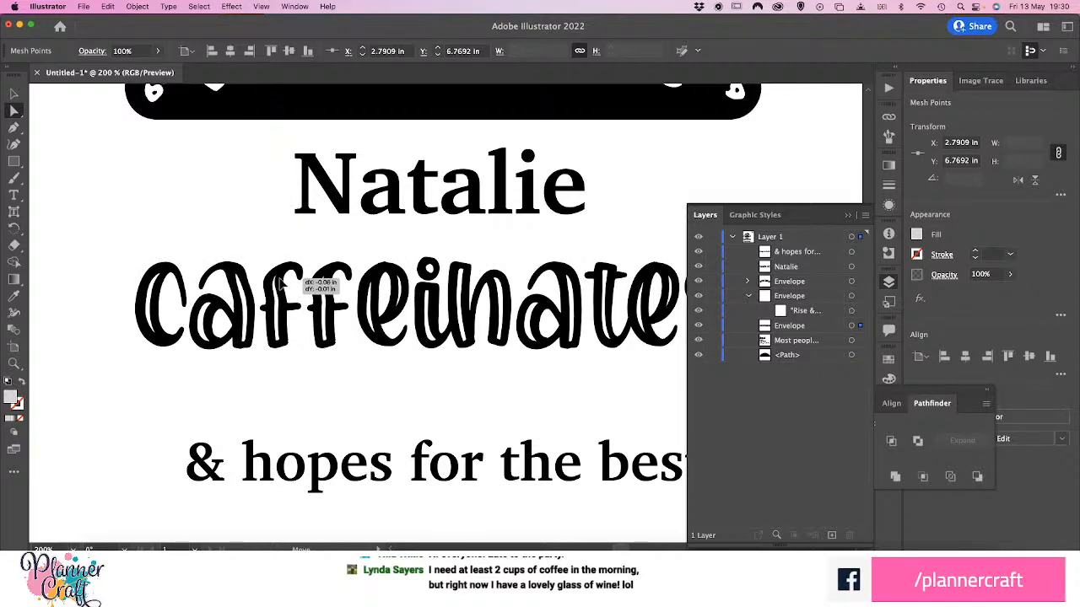
drag(281, 284, 282, 285)
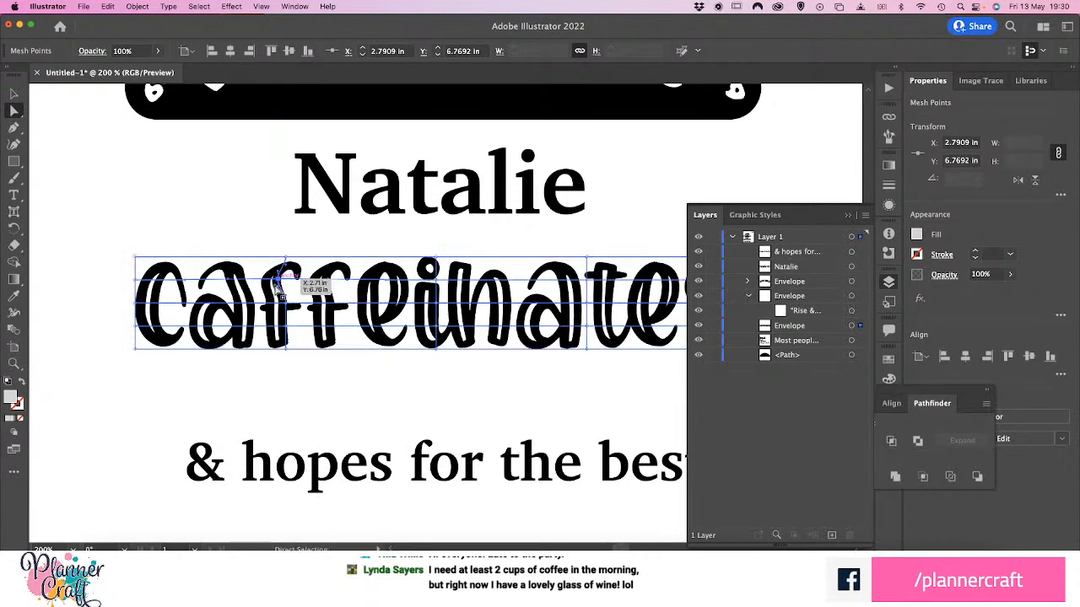
drag(286, 326, 281, 329)
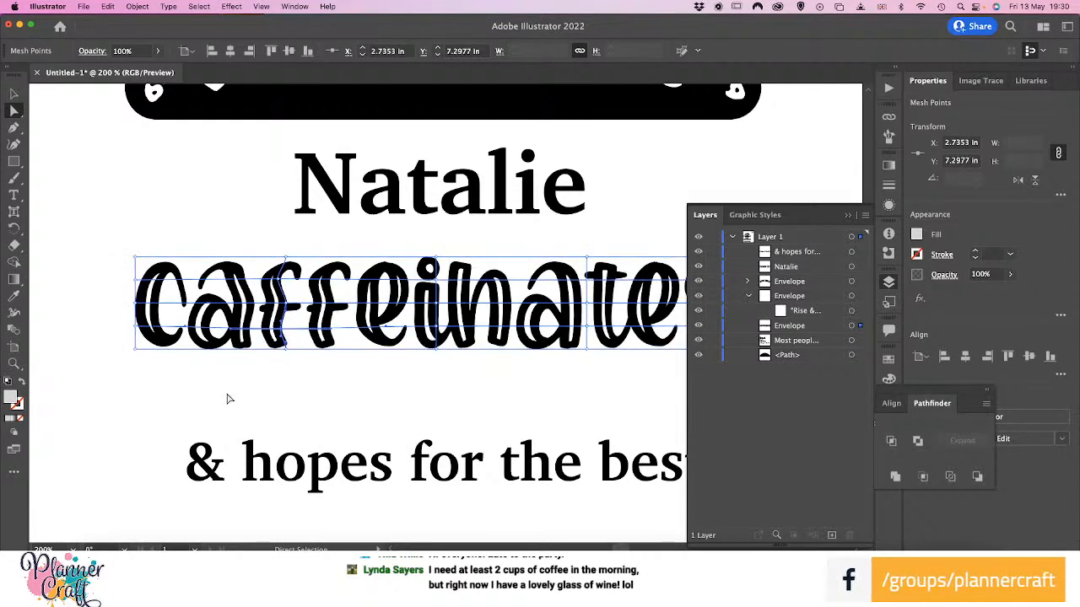
Pull the left-edge midpoint of the "caffeinates" mesh outward, the top-left corner up and out, and the bottom-left corner slightly down
click(133, 306)
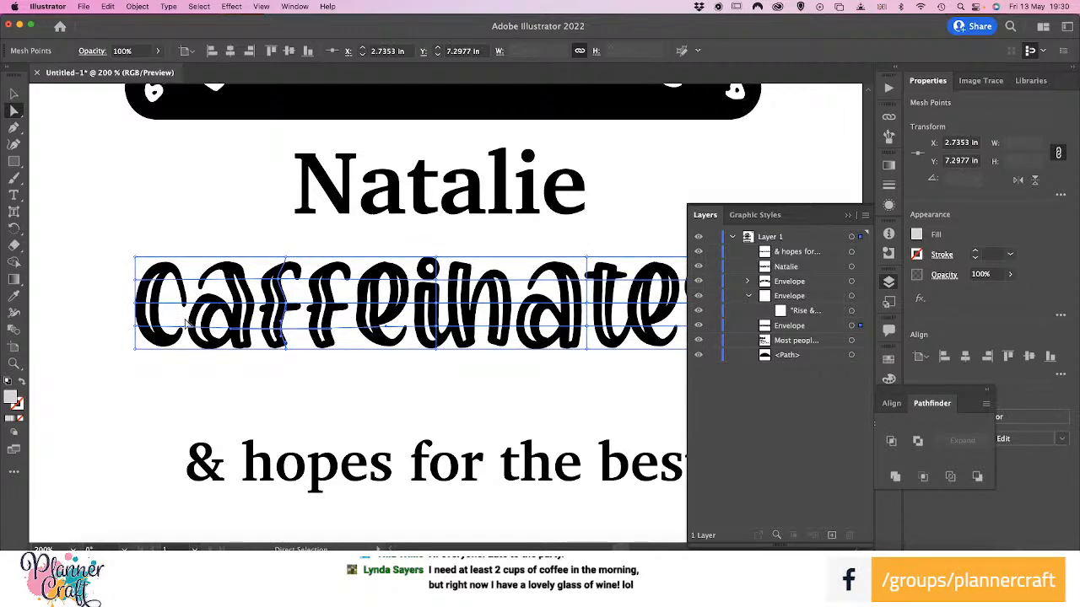
drag(137, 306, 131, 307)
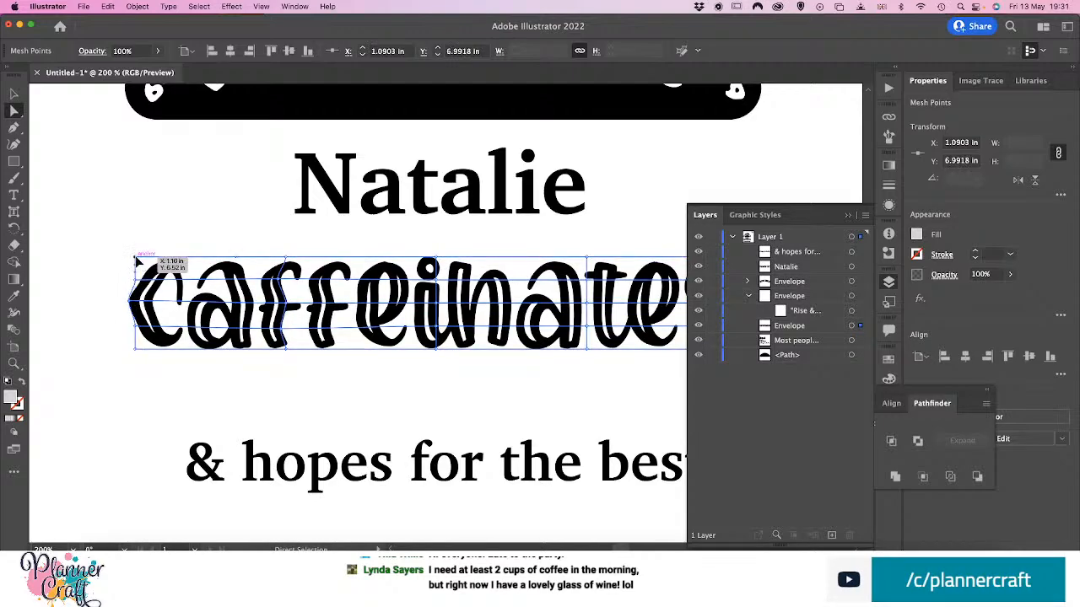
drag(137, 260, 126, 238)
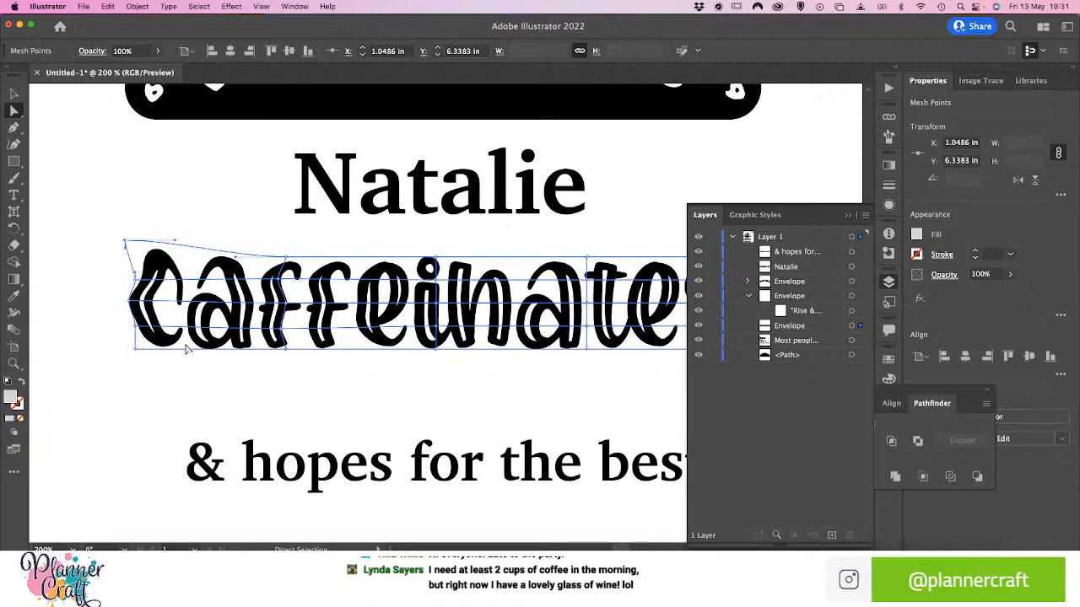
drag(135, 348, 132, 352)
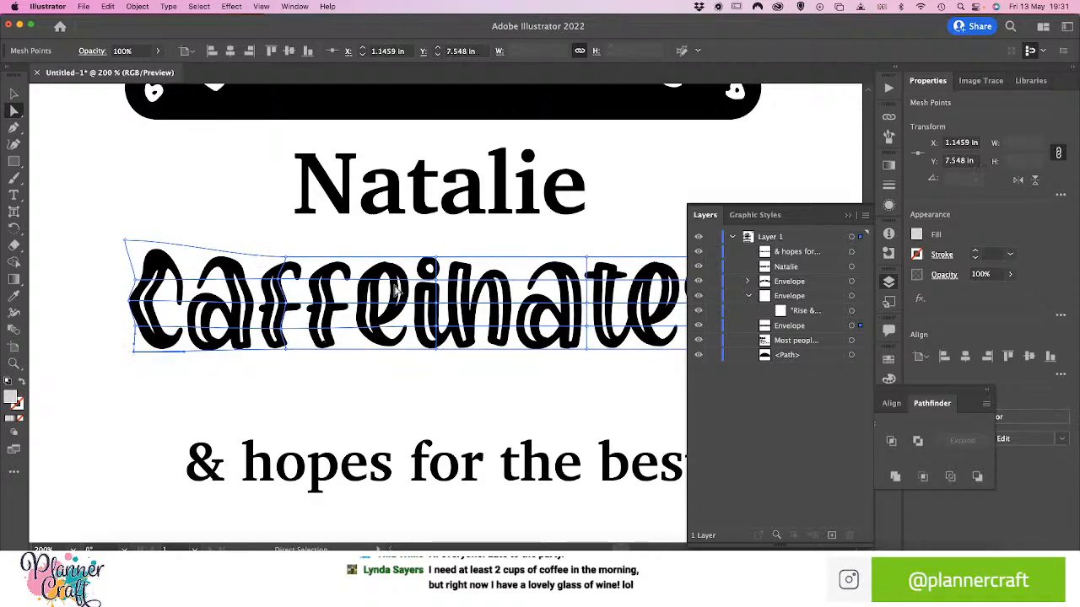
Shift mesh points in the middle and third interior columns of "caffeinates" slightly sideways to make its vertical lines wavy
mouse_move(437, 306)
mouse_down()
mouse_move(431, 282)
mouse_move(442, 301)
mouse_up()
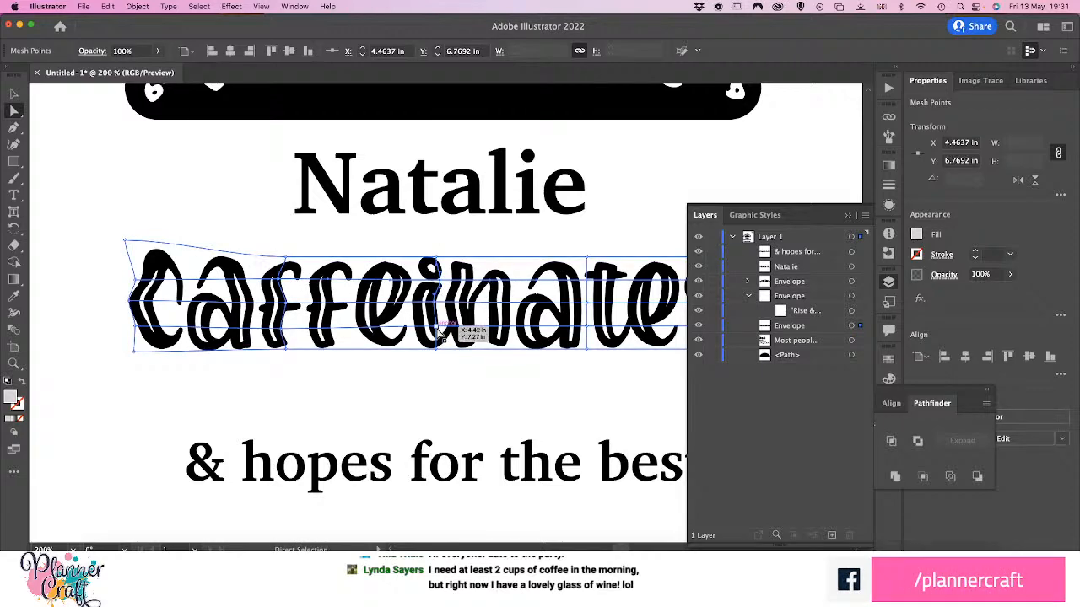
drag(439, 349, 430, 350)
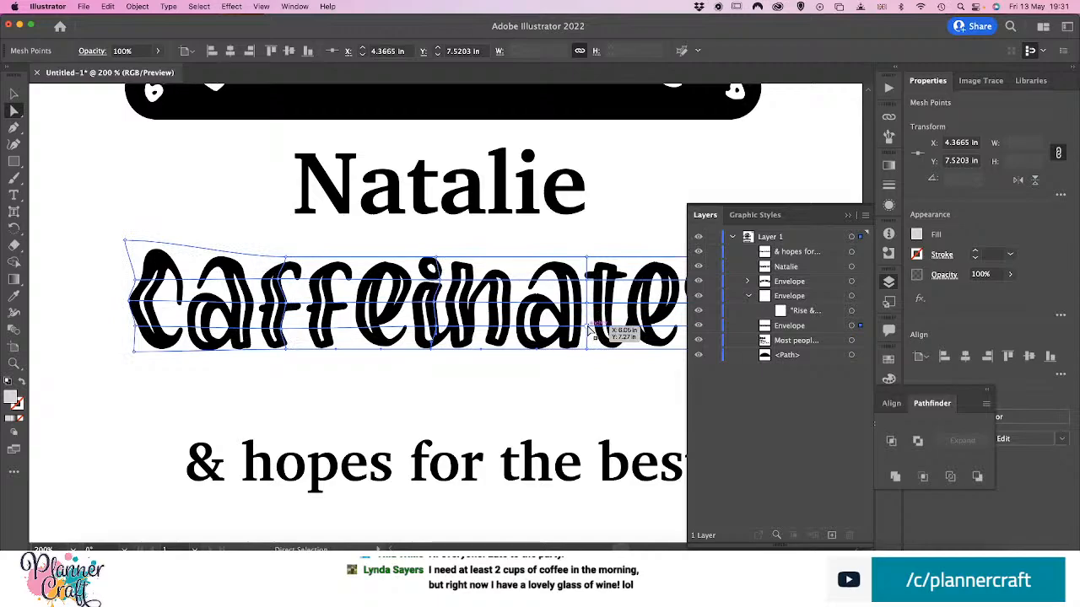
drag(589, 331, 575, 333)
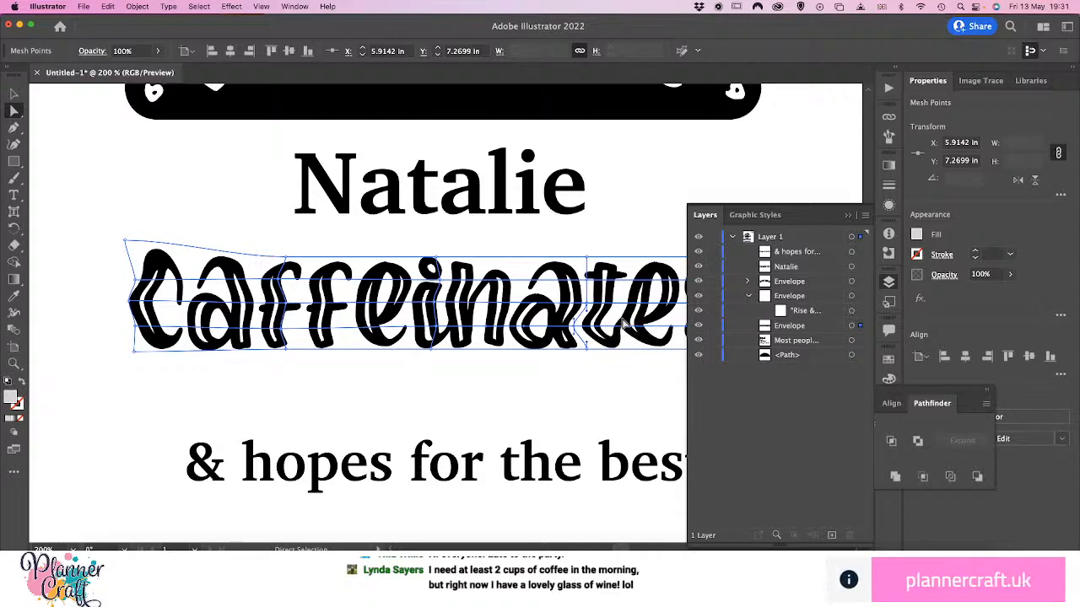
drag(578, 333, 594, 331)
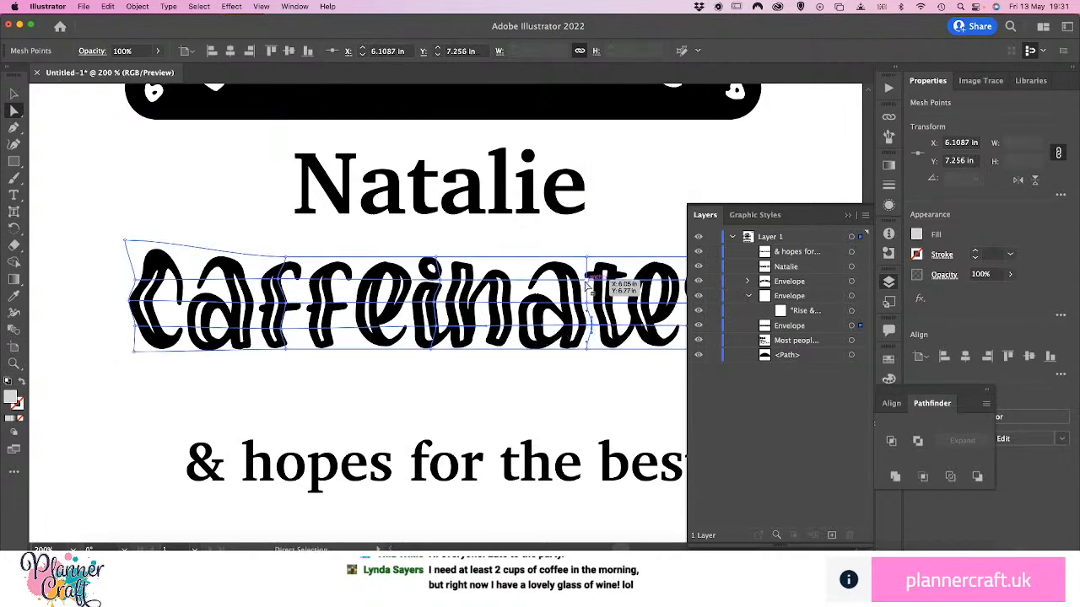
drag(591, 281, 595, 283)
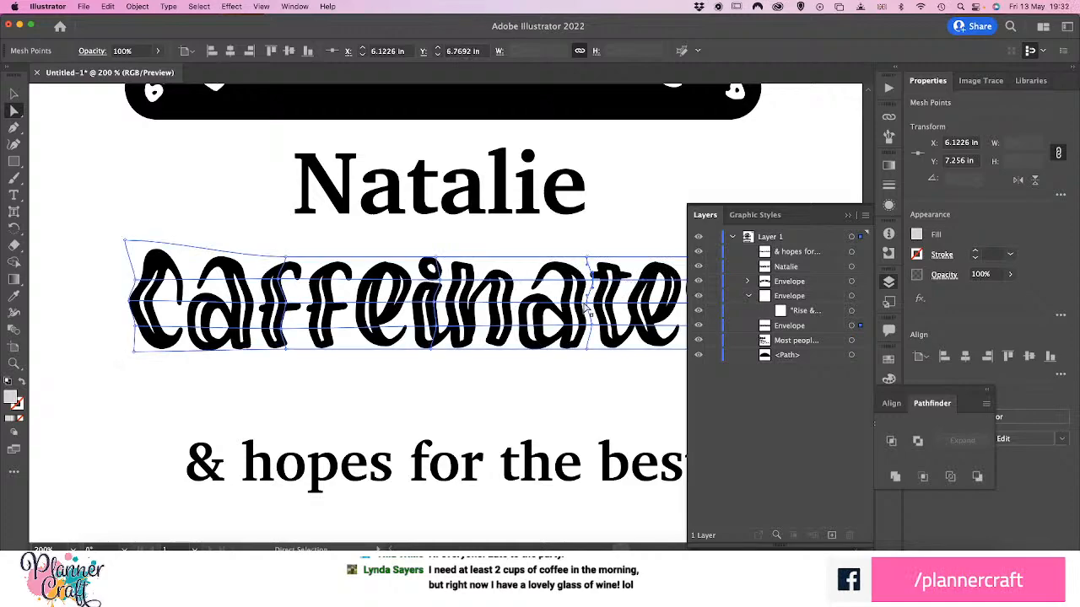
Collapse the layer list and pull the two right corners of the "caffeinates" mesh outward, the upper one up and the lower one down
click(847, 217)
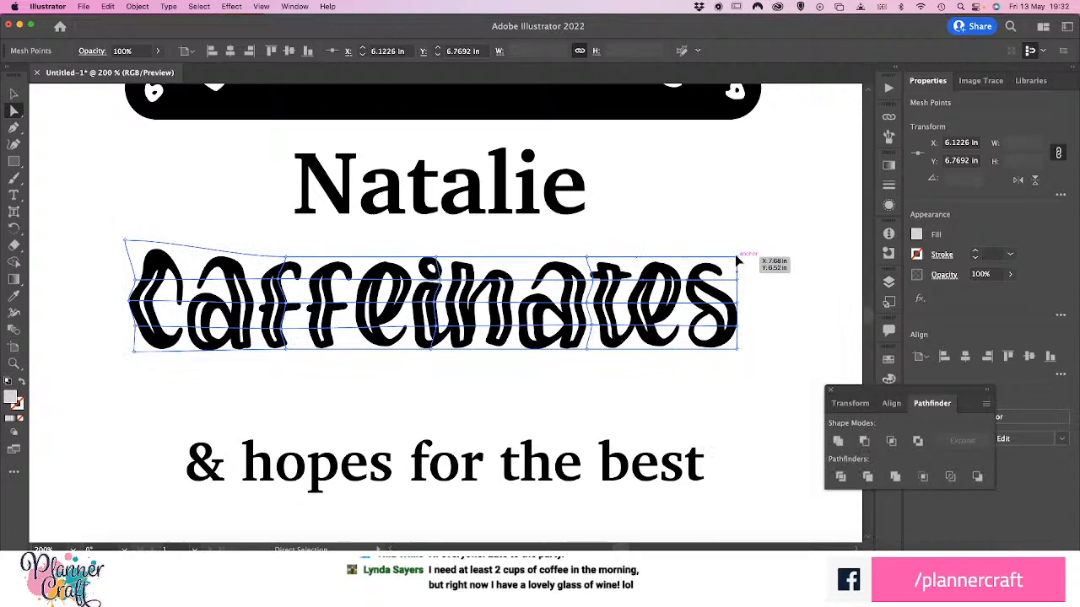
drag(737, 262, 738, 246)
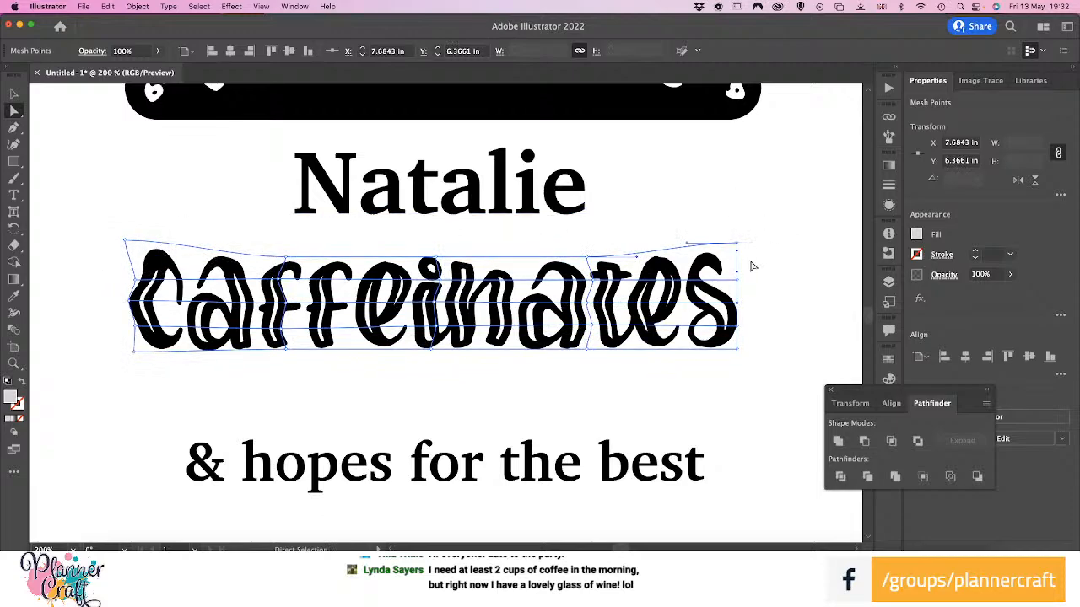
drag(738, 243, 752, 243)
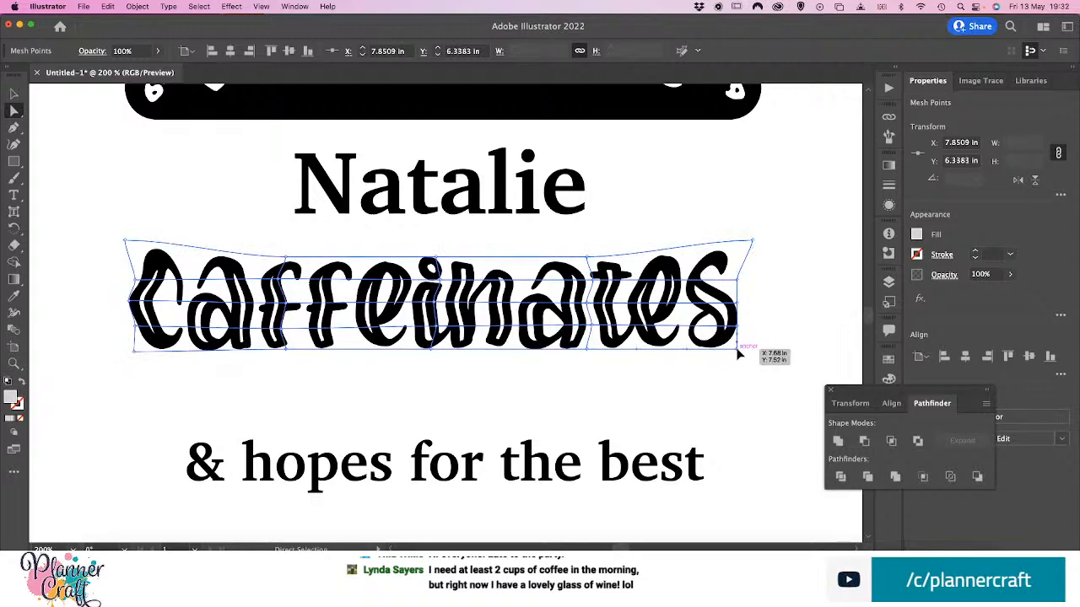
drag(739, 354, 742, 356)
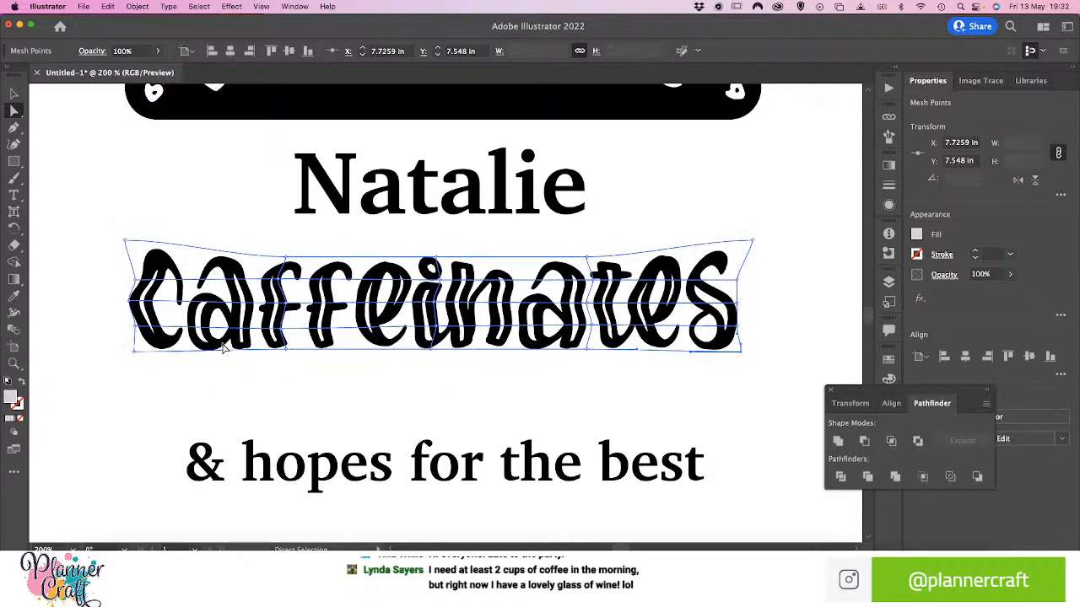
Move "caffeinates" up close beneath the name line, and bring "& hopes for the best" up directly below it
click(14, 92)
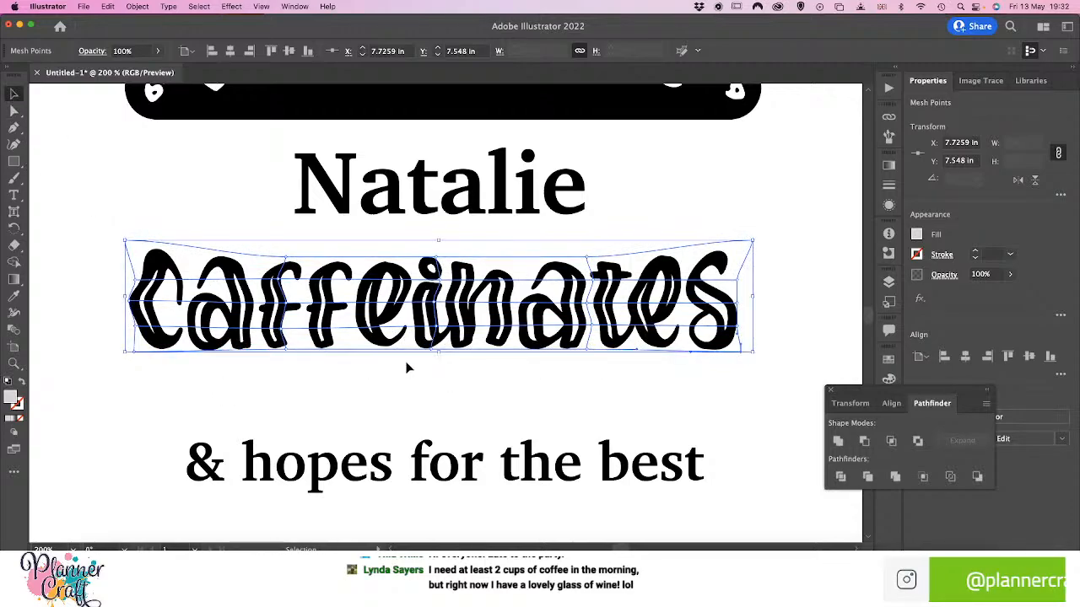
scroll(405, 366, up, 4)
key(super+minus)
key(super+minus)
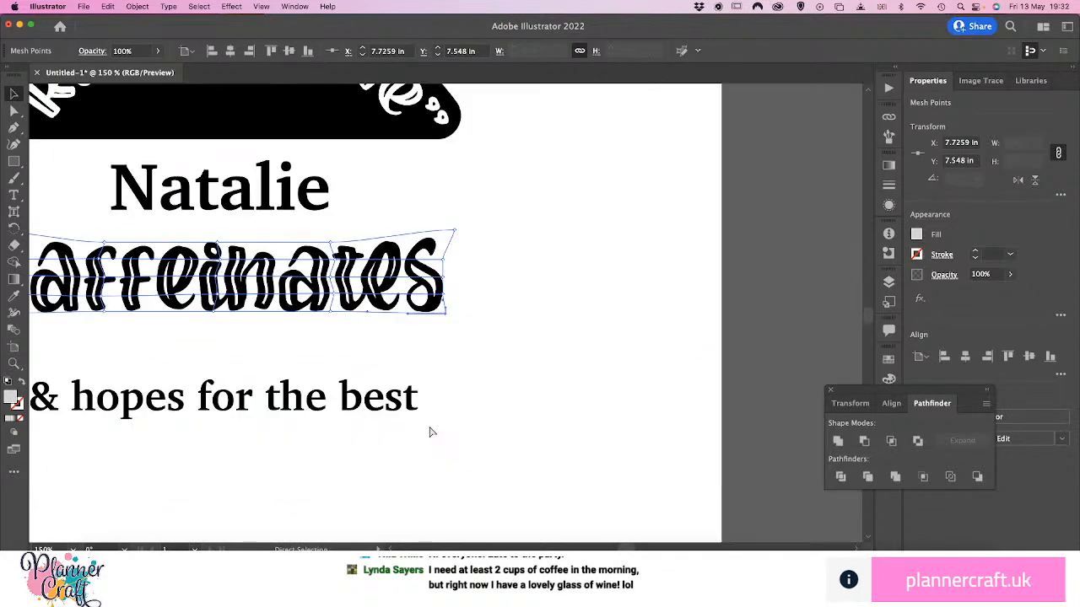
key(space)
drag(339, 288, 453, 368)
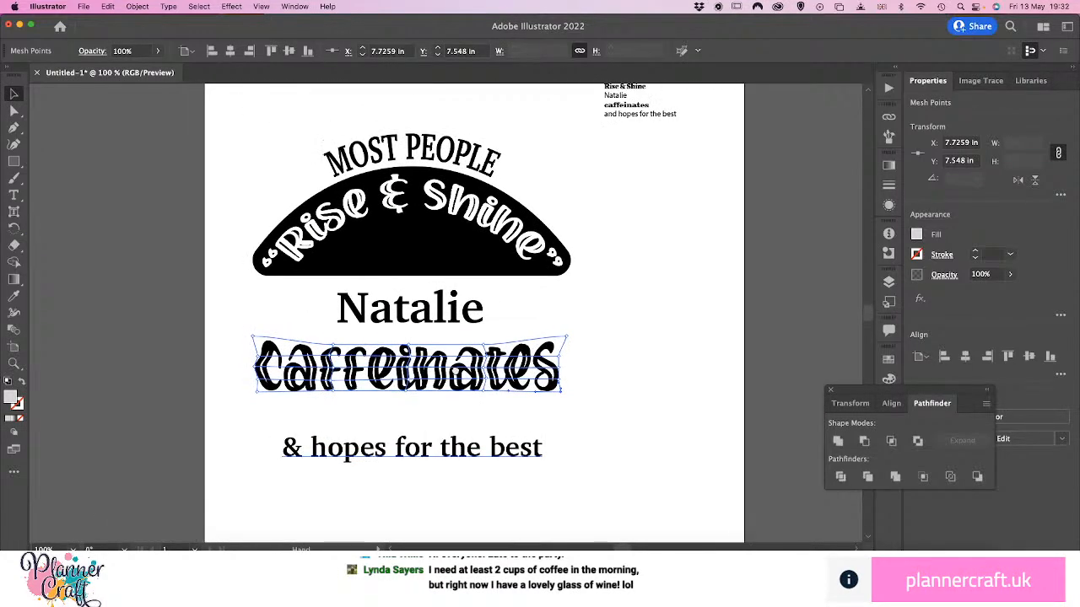
click(425, 417)
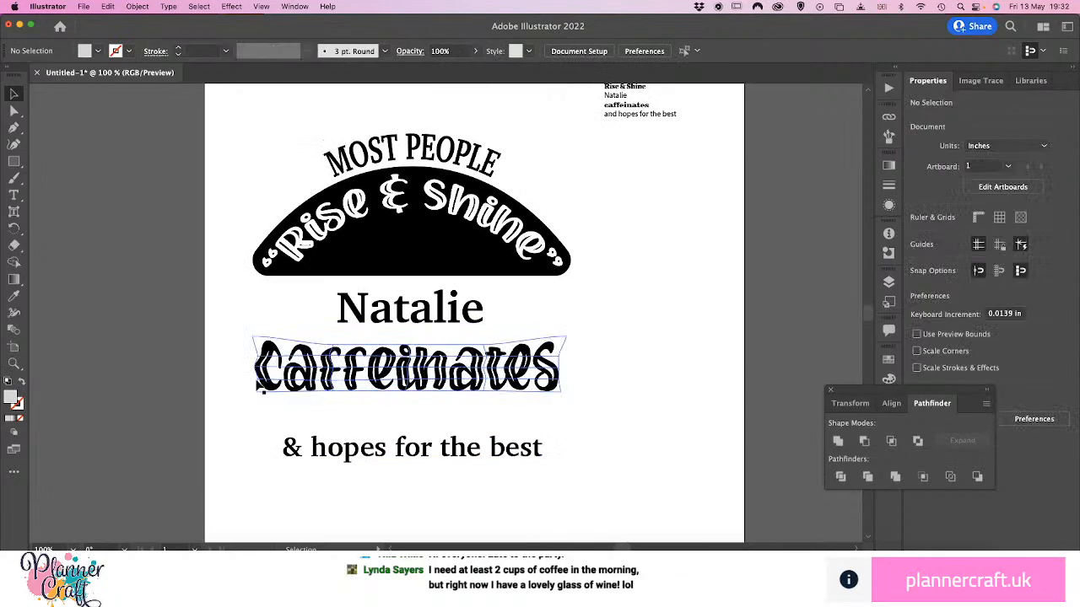
drag(484, 373, 479, 360)
click(586, 350)
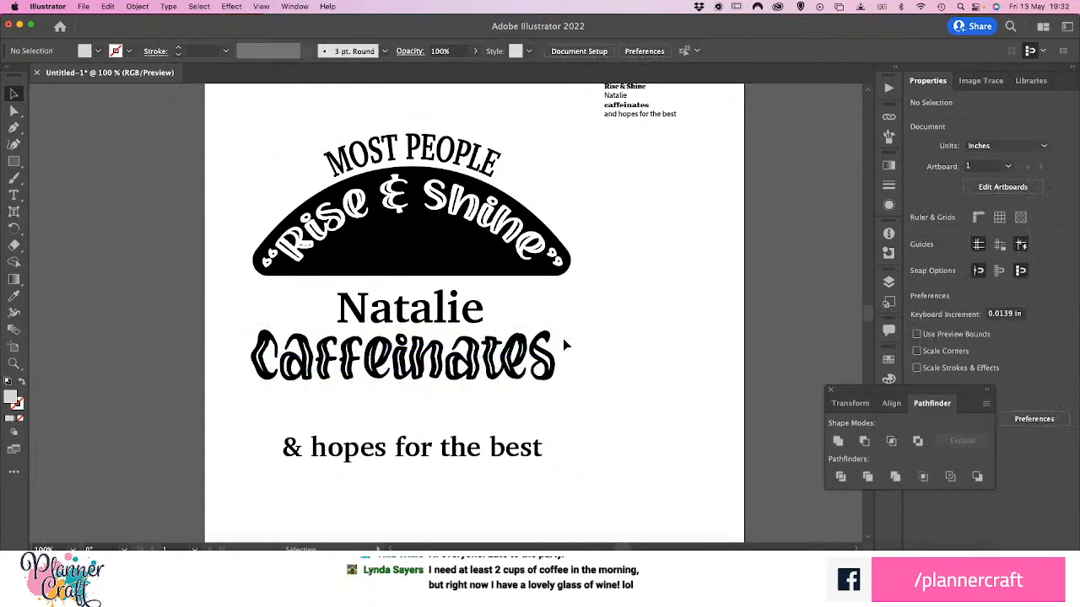
drag(428, 461, 426, 416)
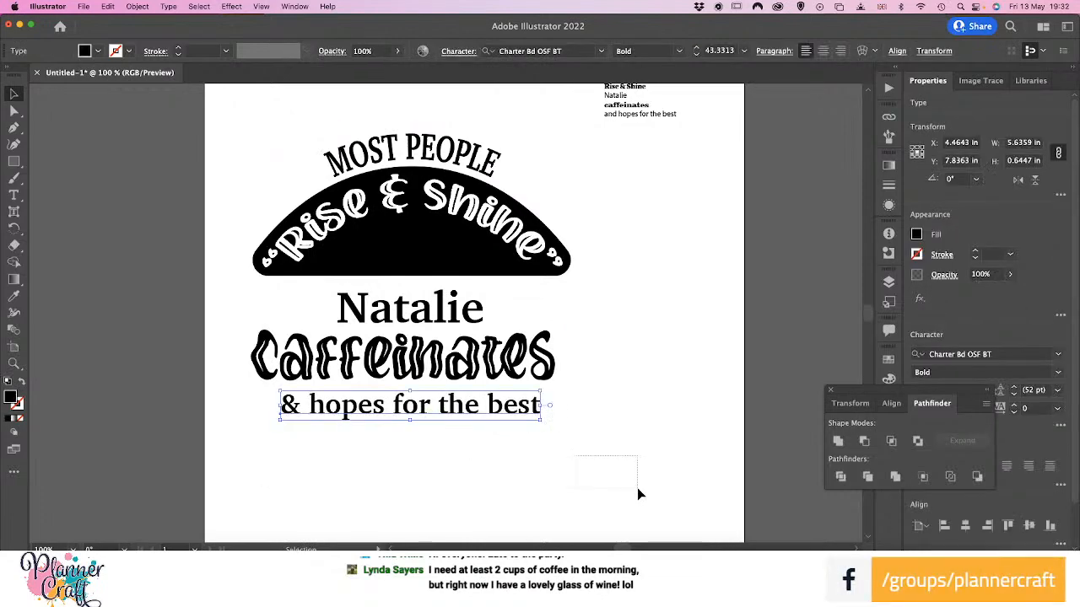
Align all parts of the quote to their horizontal centre, and nudge the name line slightly up toward the black arch
drag(639, 492, 211, 139)
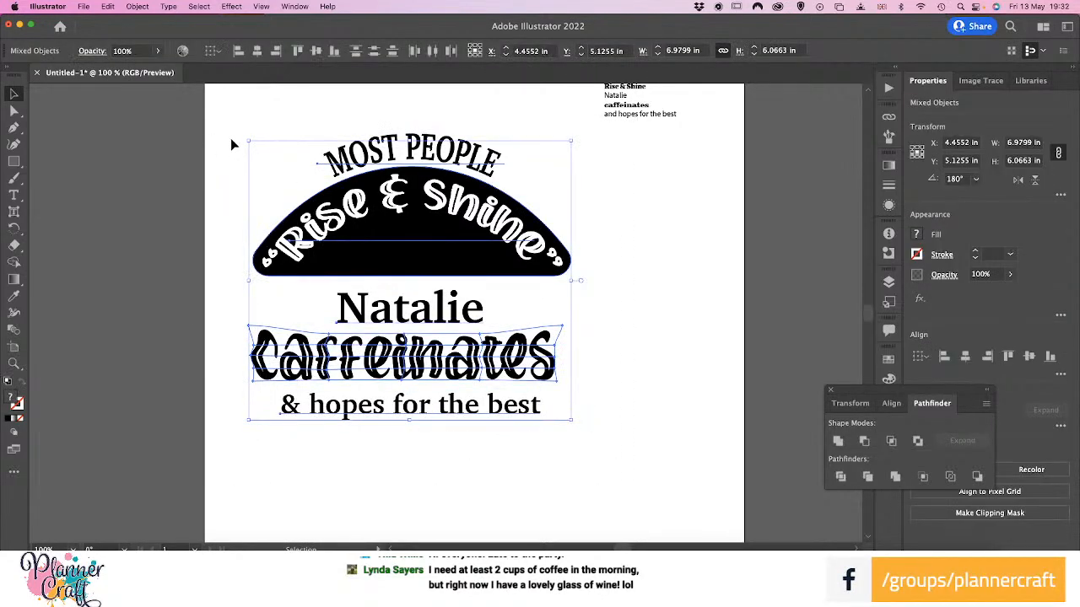
click(965, 356)
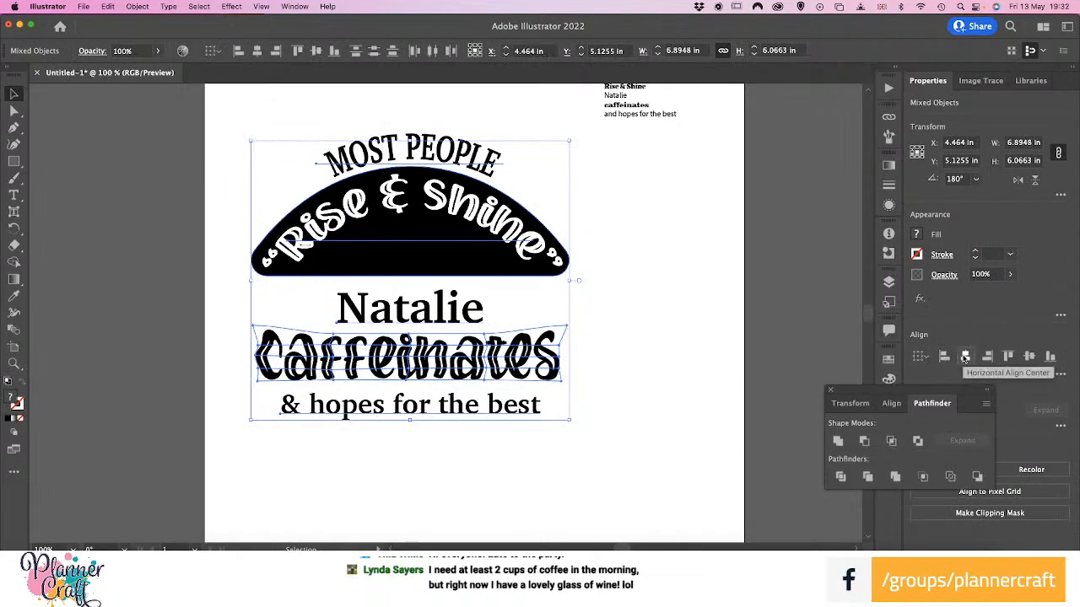
click(632, 377)
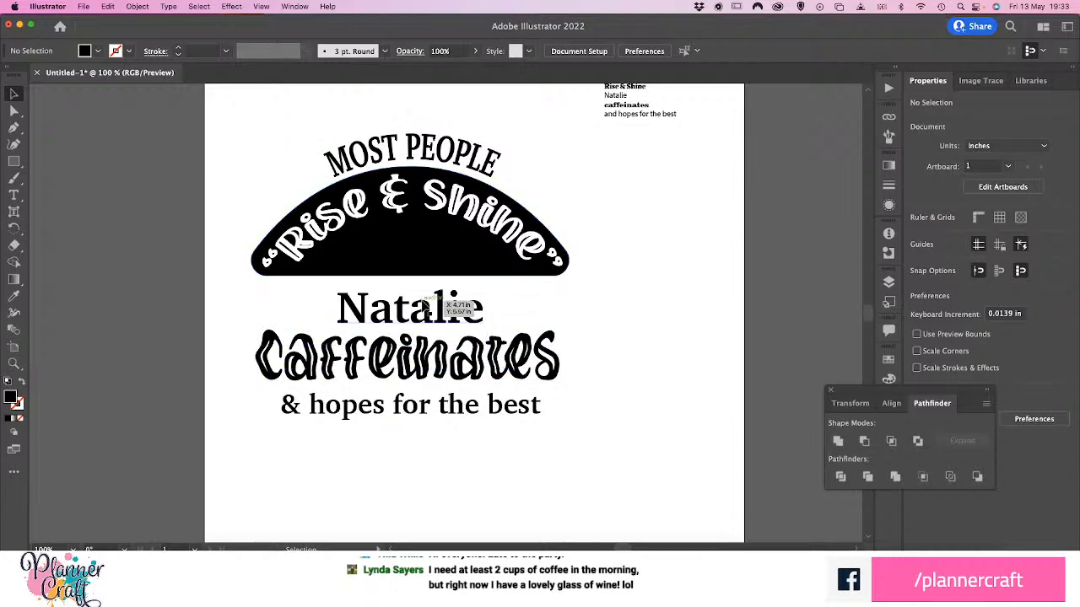
drag(427, 314, 428, 310)
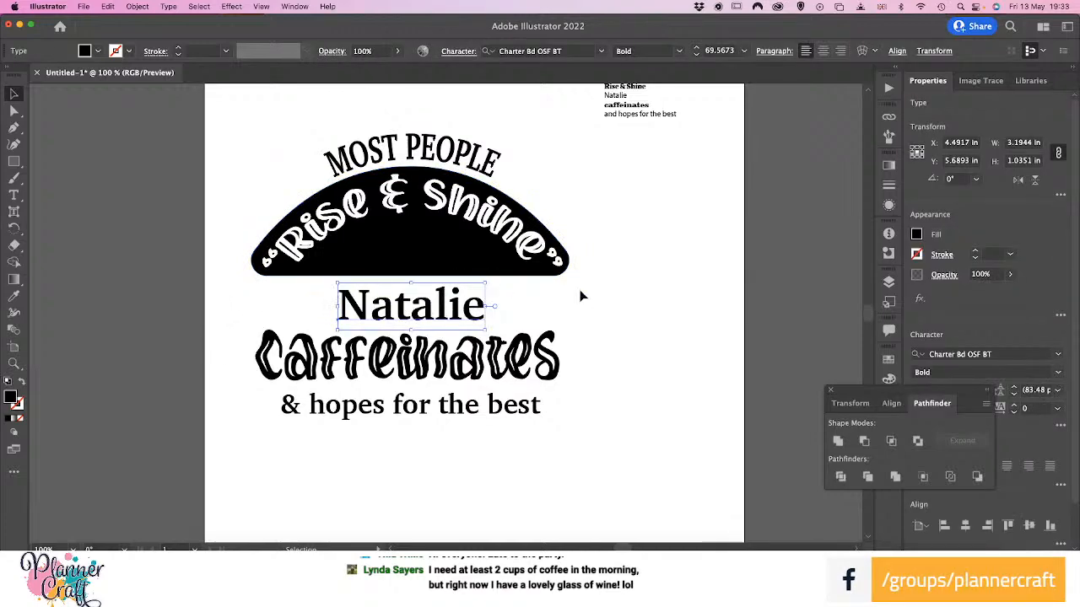
click(284, 325)
Draw a Pen path from the centre just below the arch, curving right and slightly down, then ending at the name's baseline level
key(p)
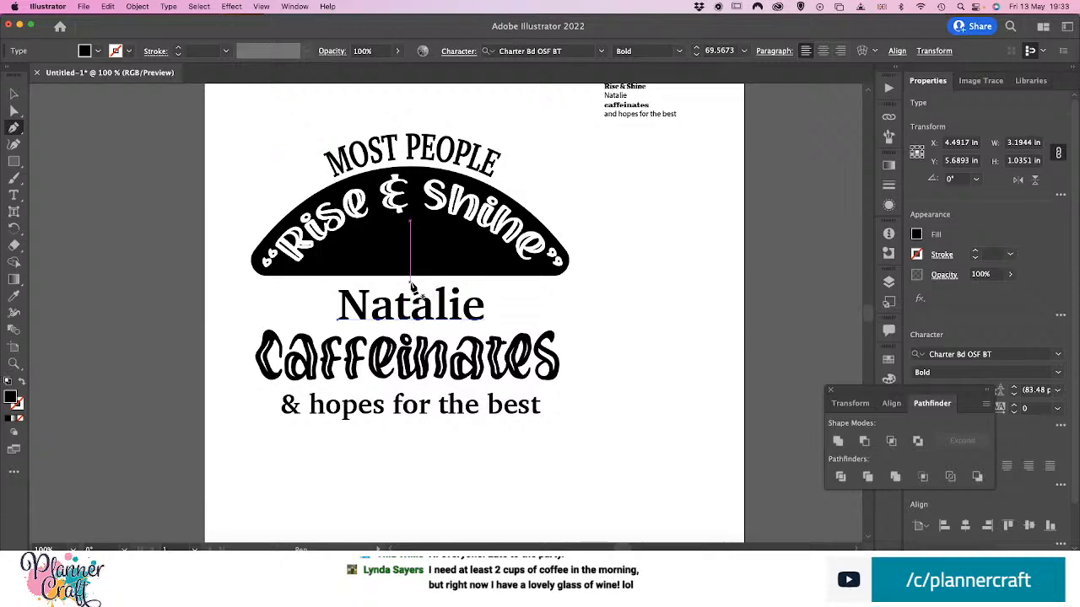
click(410, 284)
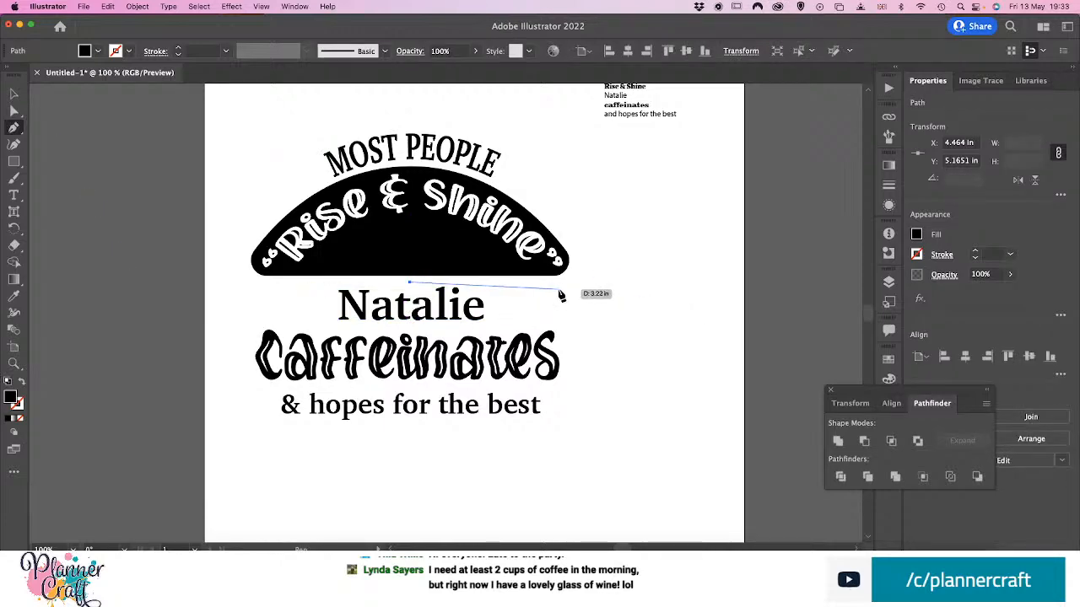
drag(556, 291, 625, 302)
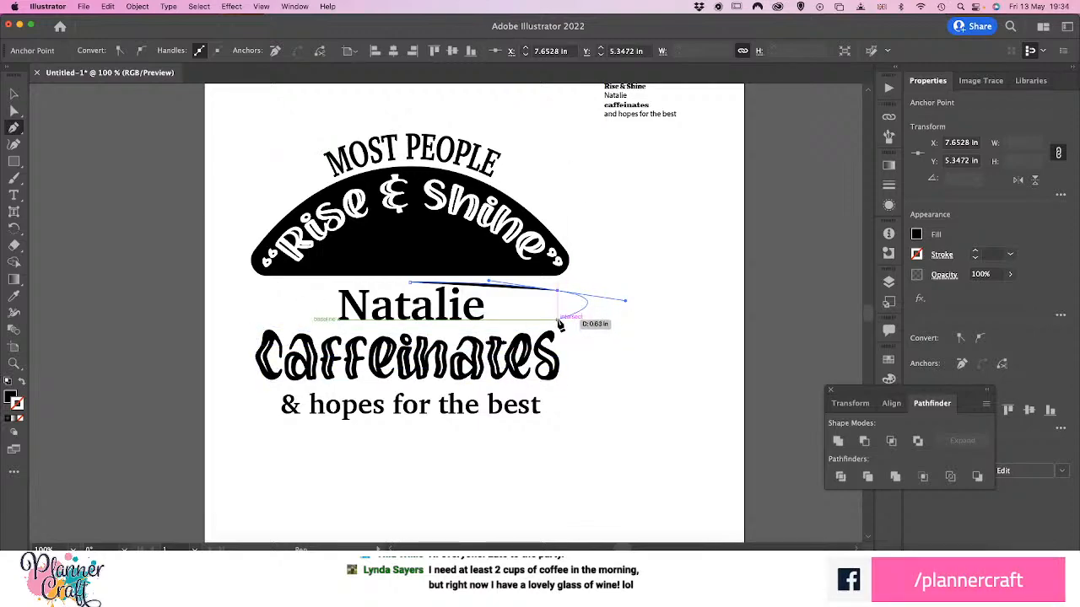
click(558, 321)
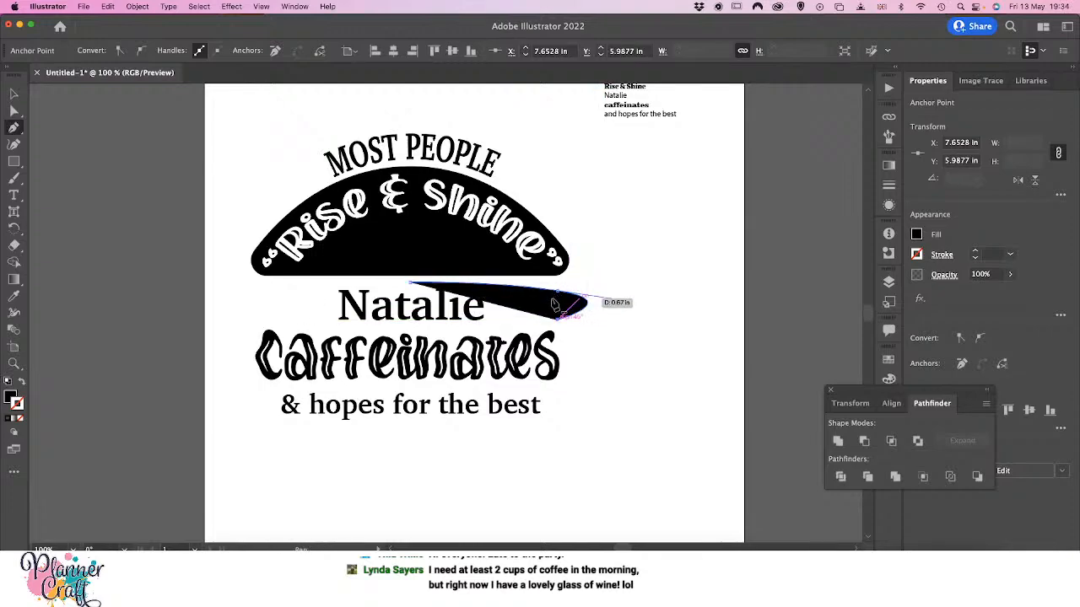
Retract the outgoing handle at the new path's upper-right point to straighten its vertical side, and swap the path's fill and stroke
drag(584, 317, 574, 335)
key(v)
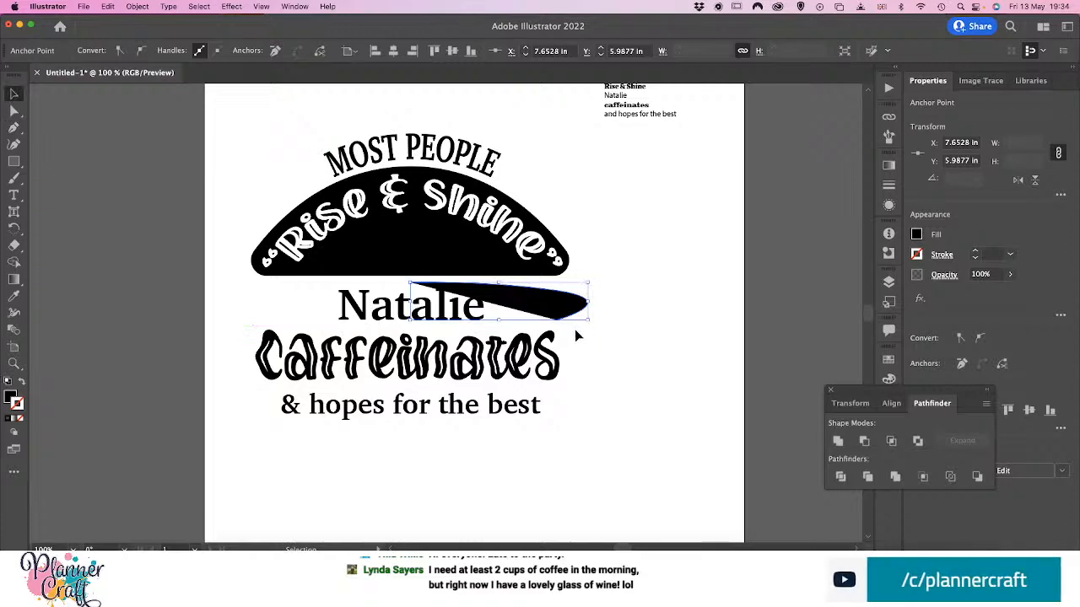
key(a)
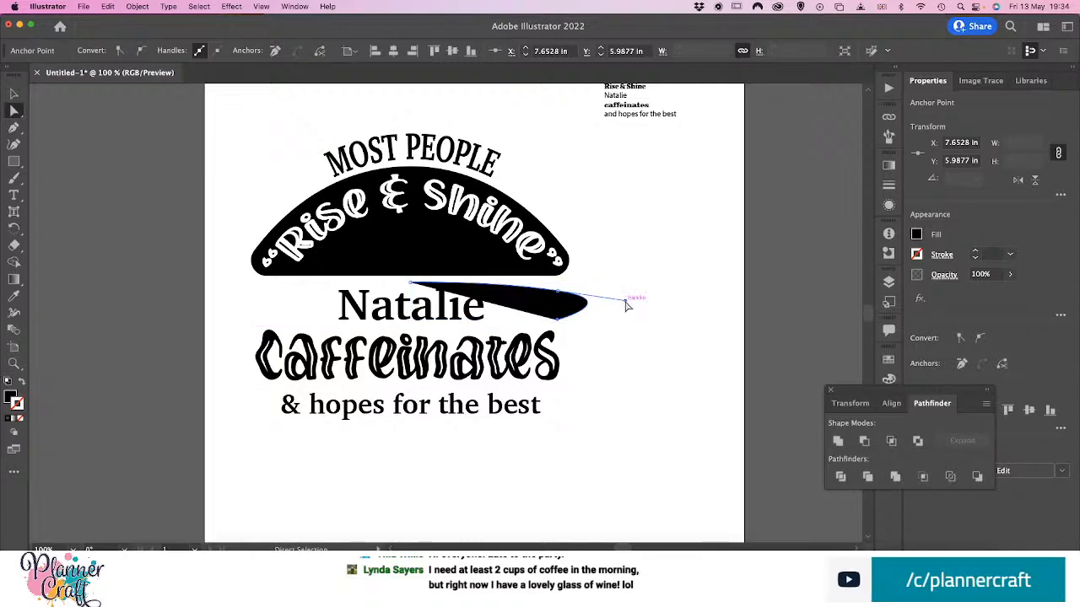
drag(626, 305, 563, 300)
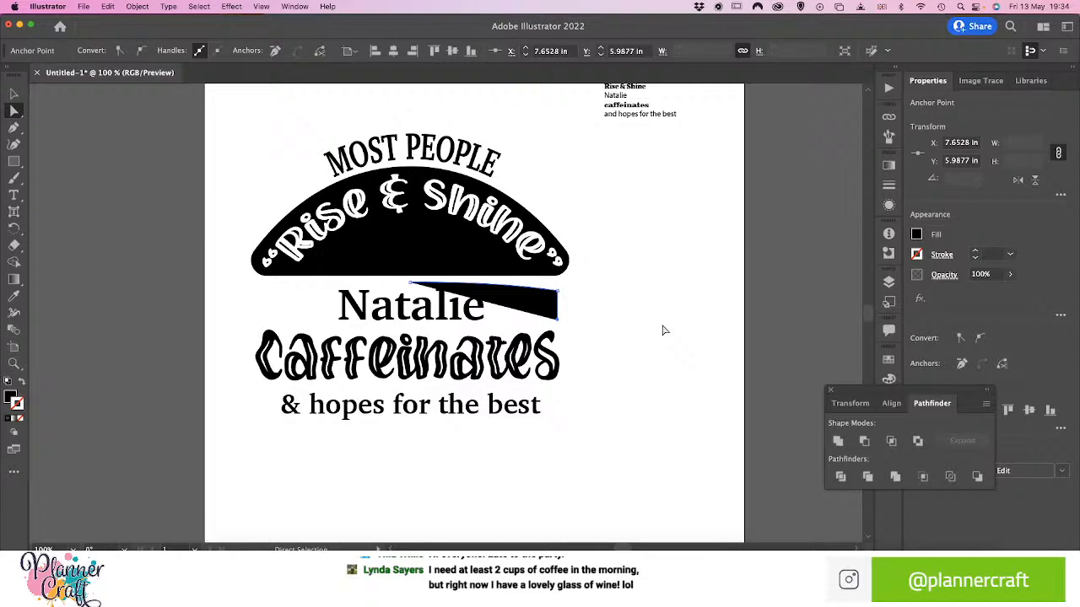
click(23, 386)
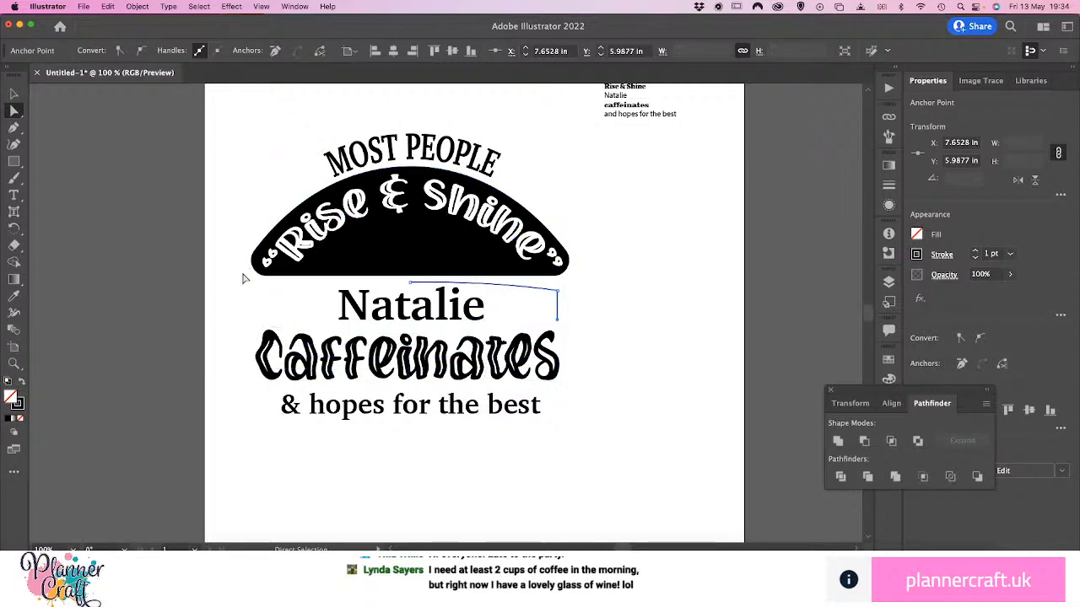
Place a horizontally mirrored copy of the half path around the name line's left half, meeting the original at the top centre
key(v)
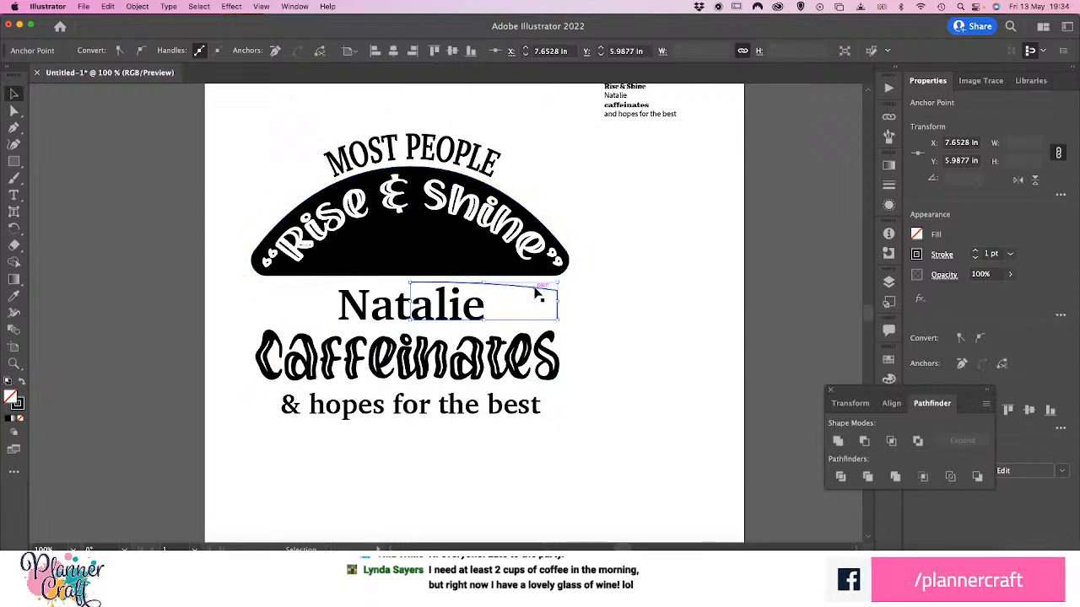
drag(538, 294, 684, 292)
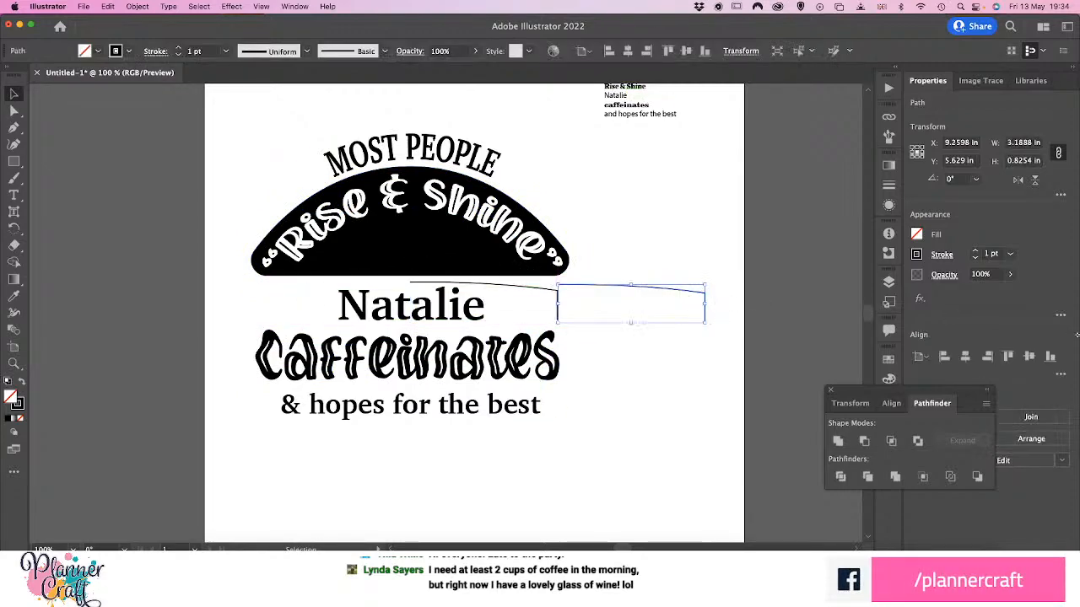
click(1018, 181)
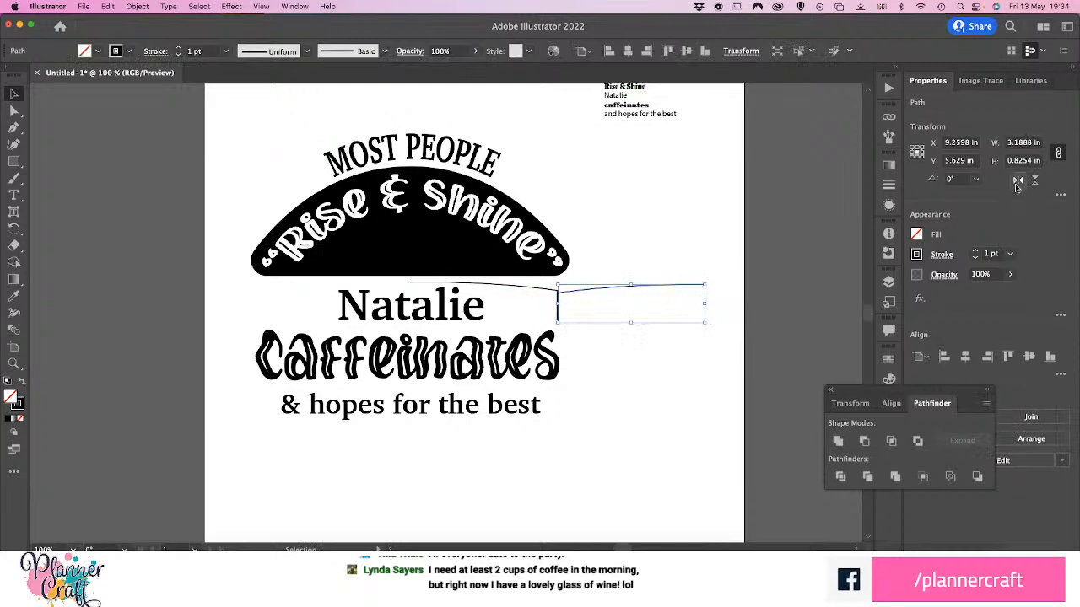
drag(584, 287, 437, 295)
drag(368, 312, 294, 293)
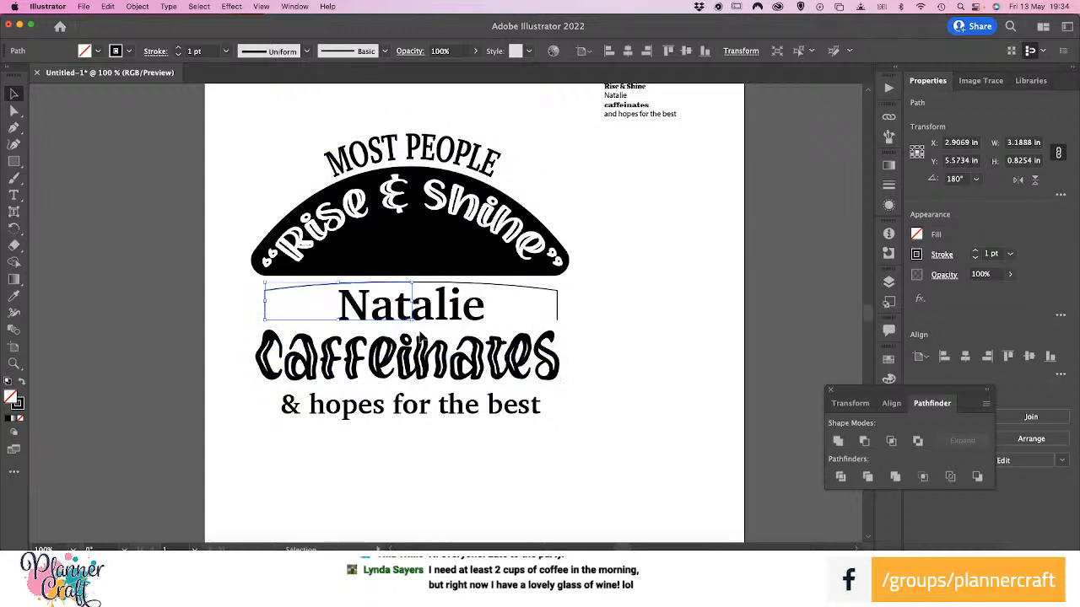
Shift the mirrored left half of the path slightly left so its top-centre endpoint meets the right half's endpoint
key(a)
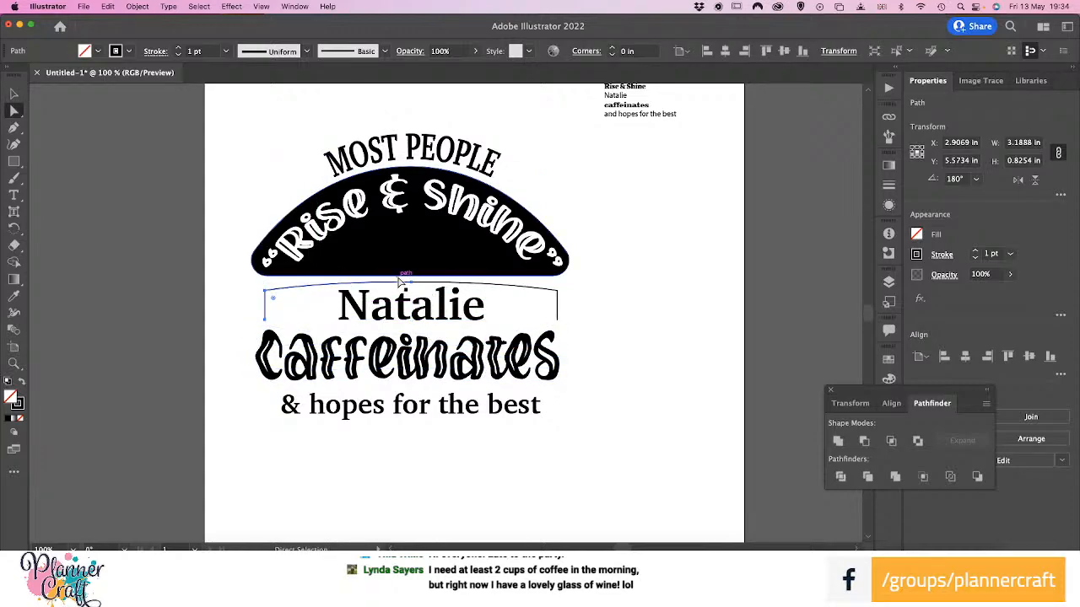
key(super+equal)
key(super+equal)
key(super+equal)
key(super+equal)
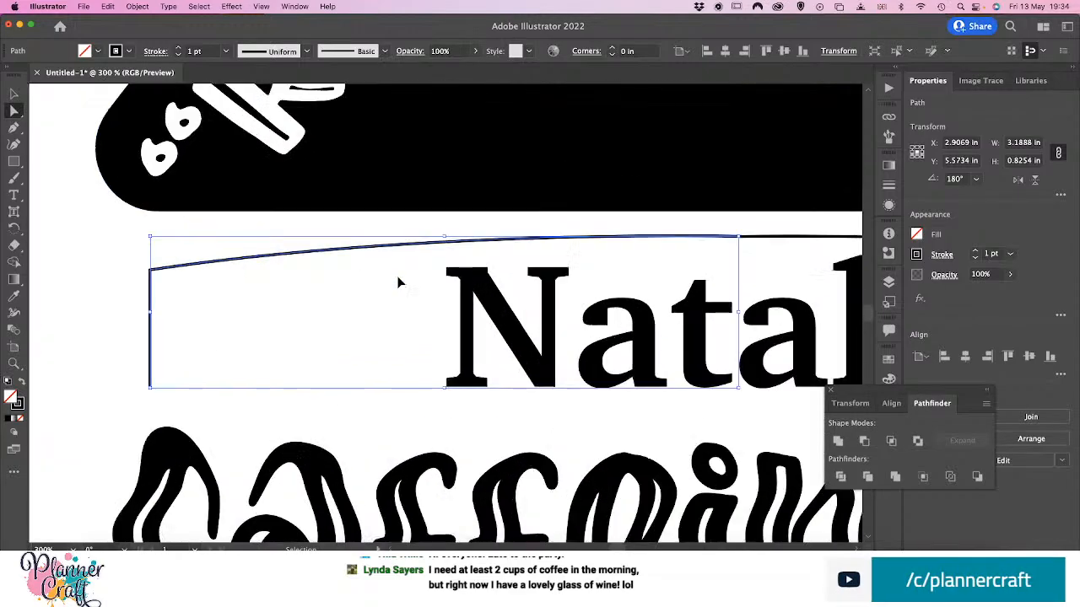
drag(548, 218, 245, 243)
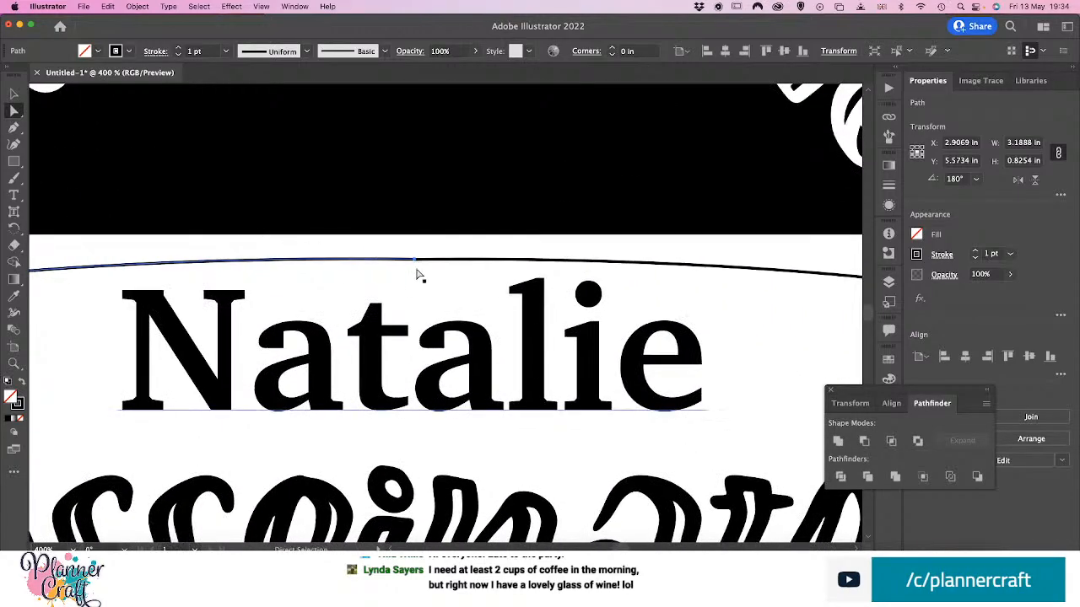
drag(434, 274, 433, 272)
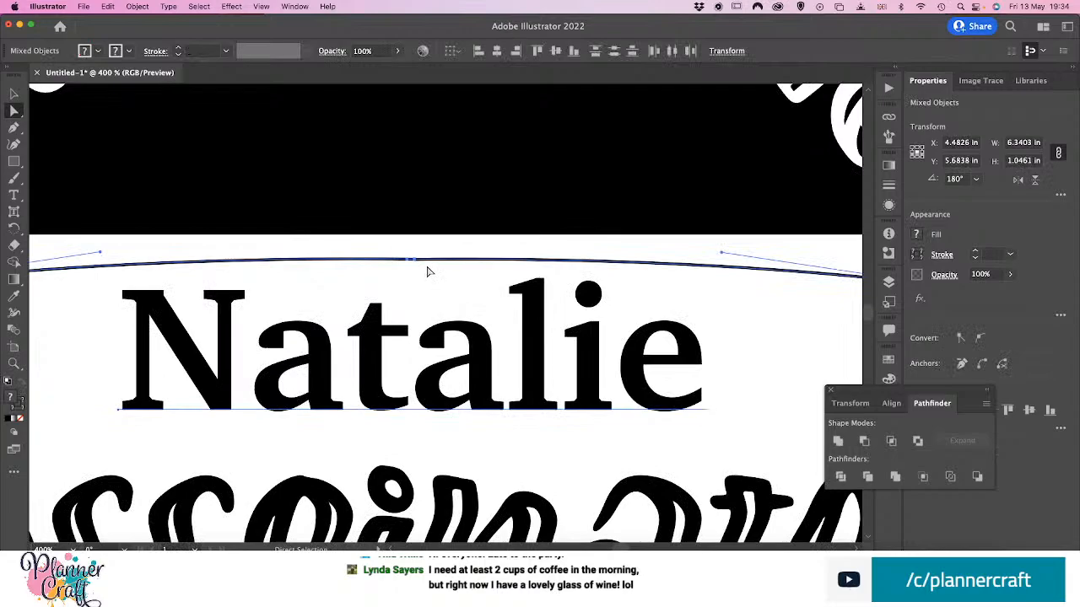
click(13, 94)
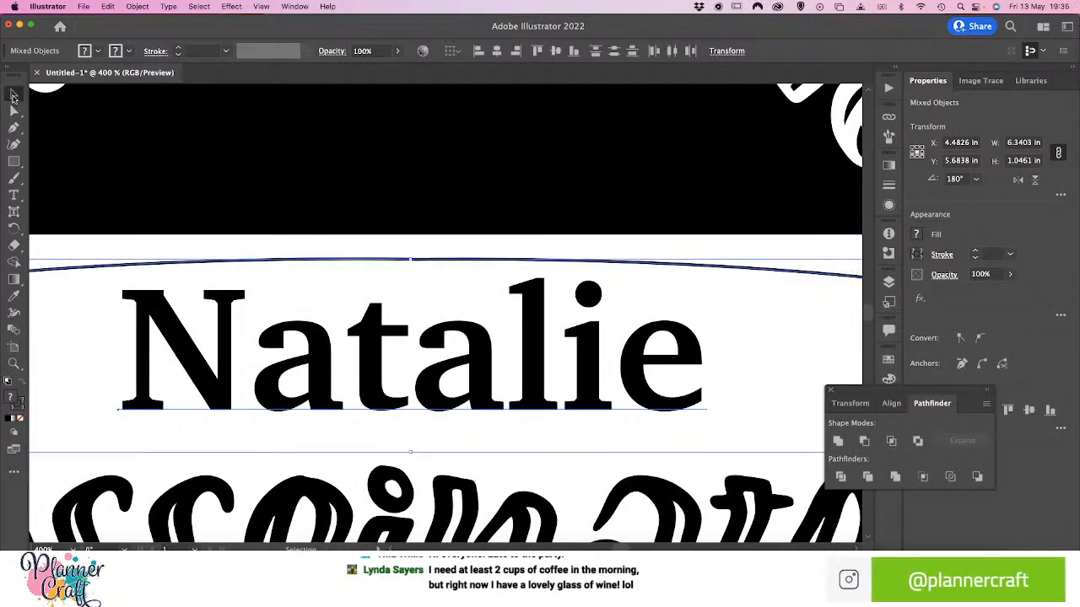
click(428, 272)
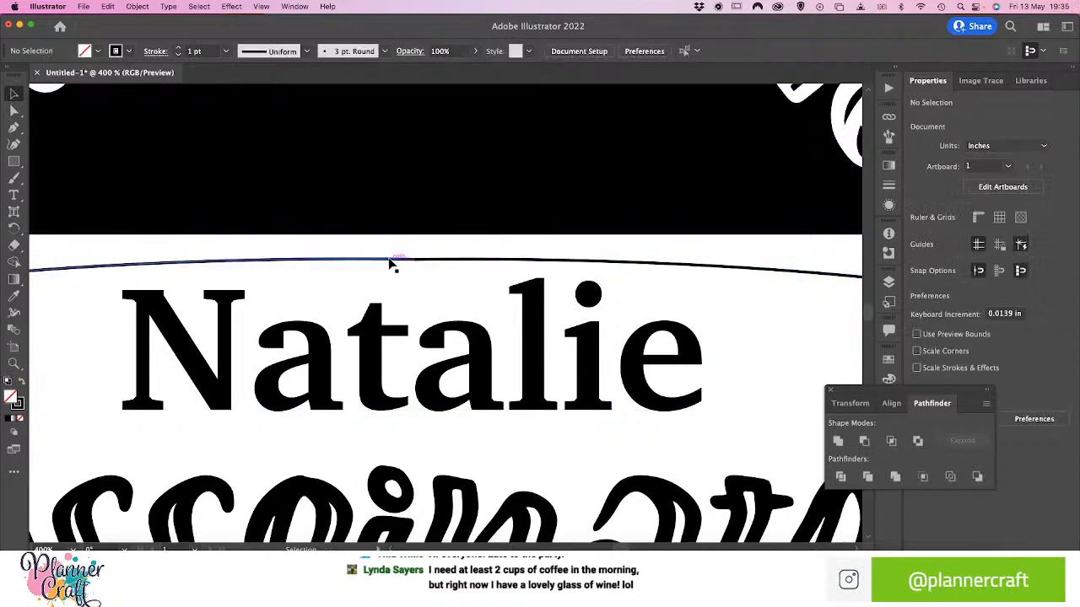
mouse_move(390, 263)
mouse_down()
mouse_move(355, 265)
mouse_move(385, 264)
mouse_up()
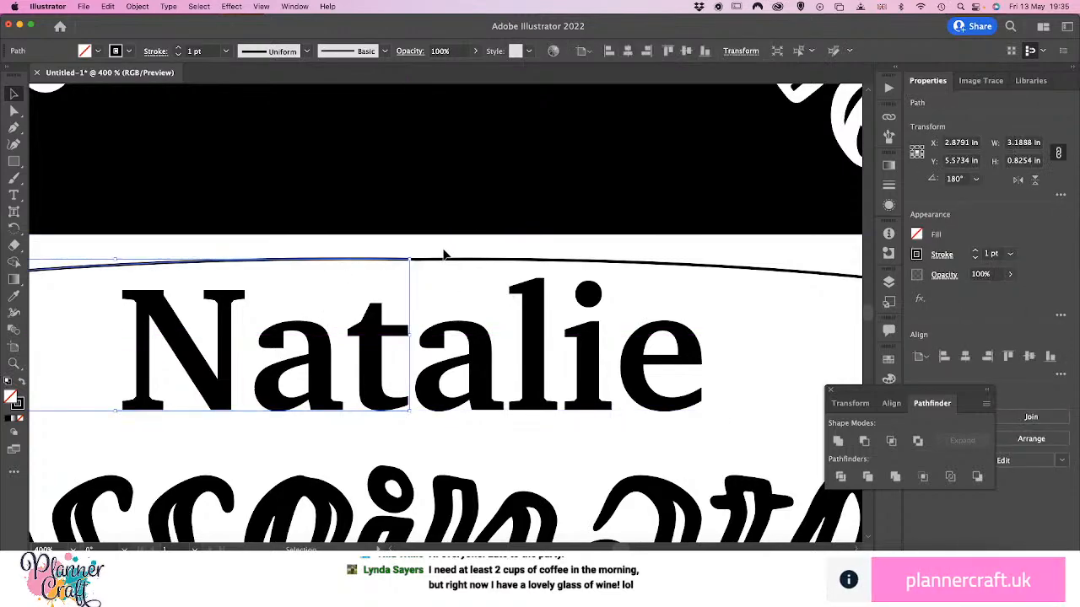
Connect the two halves into one path at their top-centre endpoints, and deselect it
key(a)
drag(440, 277, 431, 276)
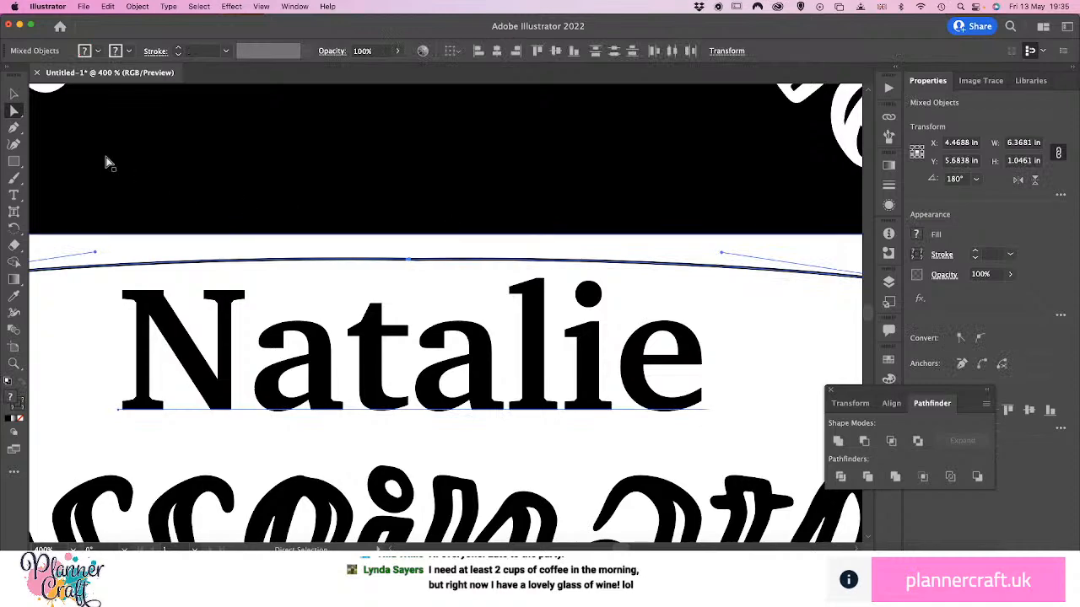
click(15, 94)
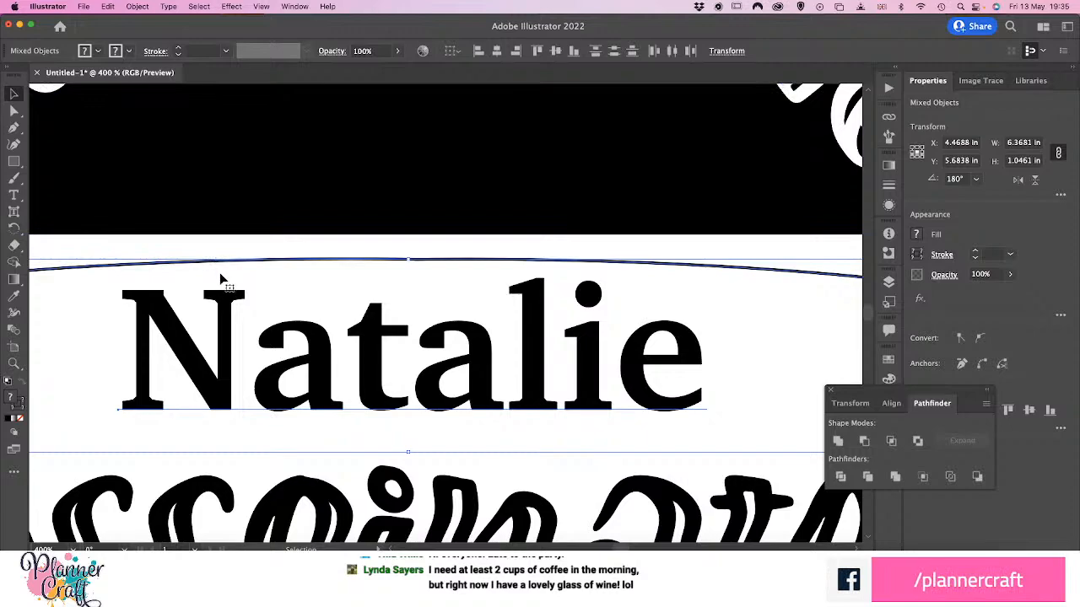
click(13, 129)
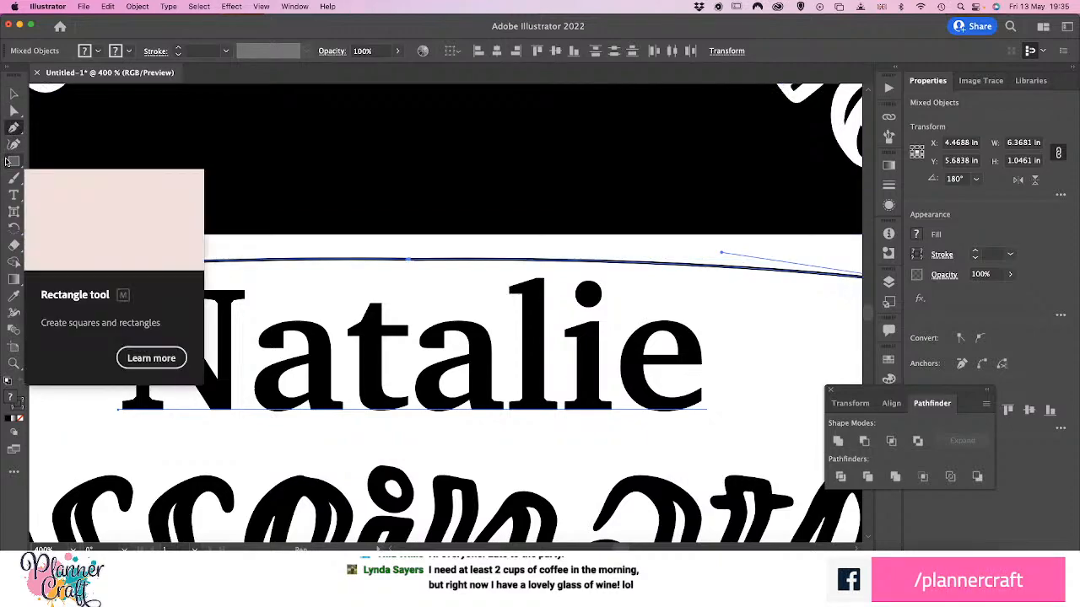
key(a)
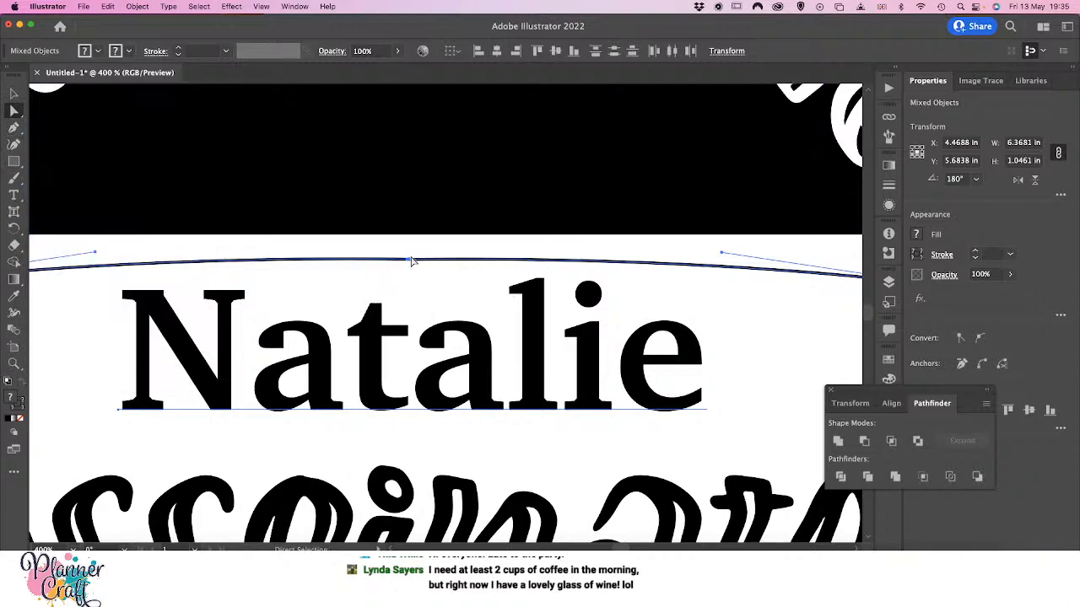
click(393, 250)
drag(429, 273, 424, 267)
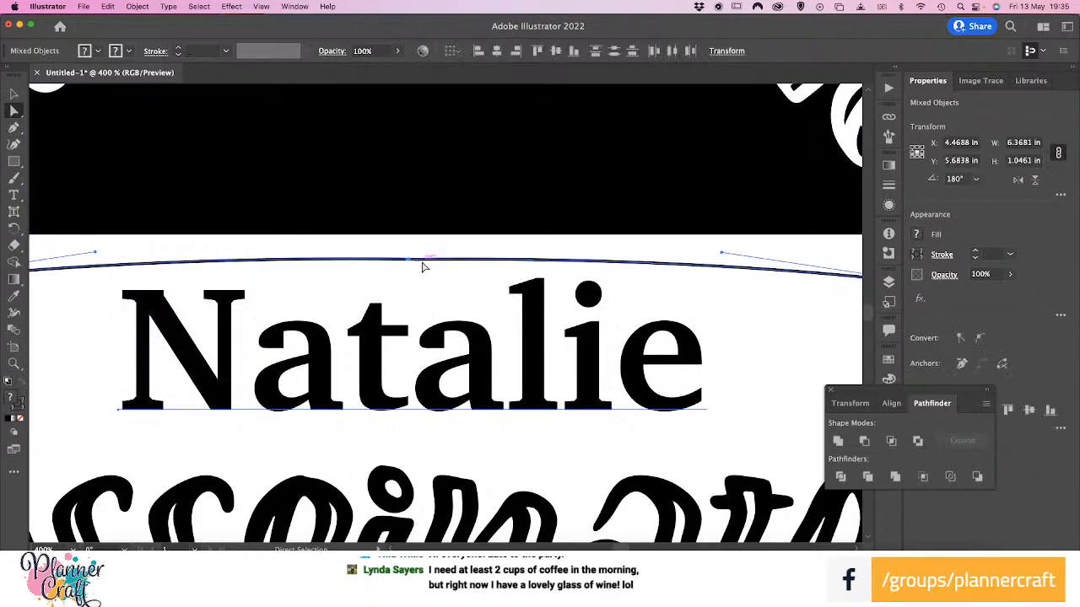
shift+click(374, 365)
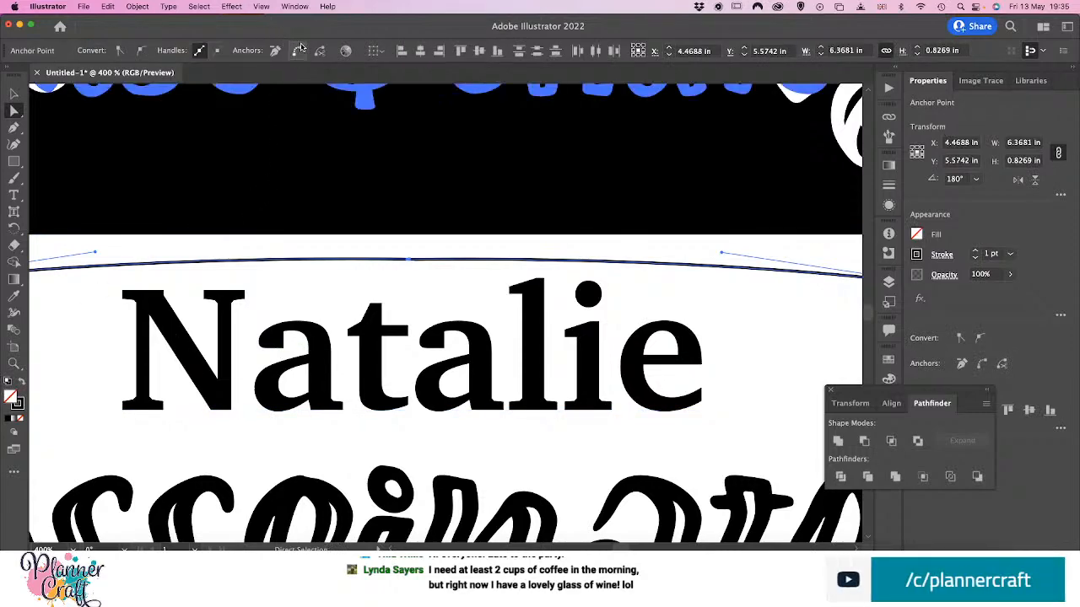
click(297, 52)
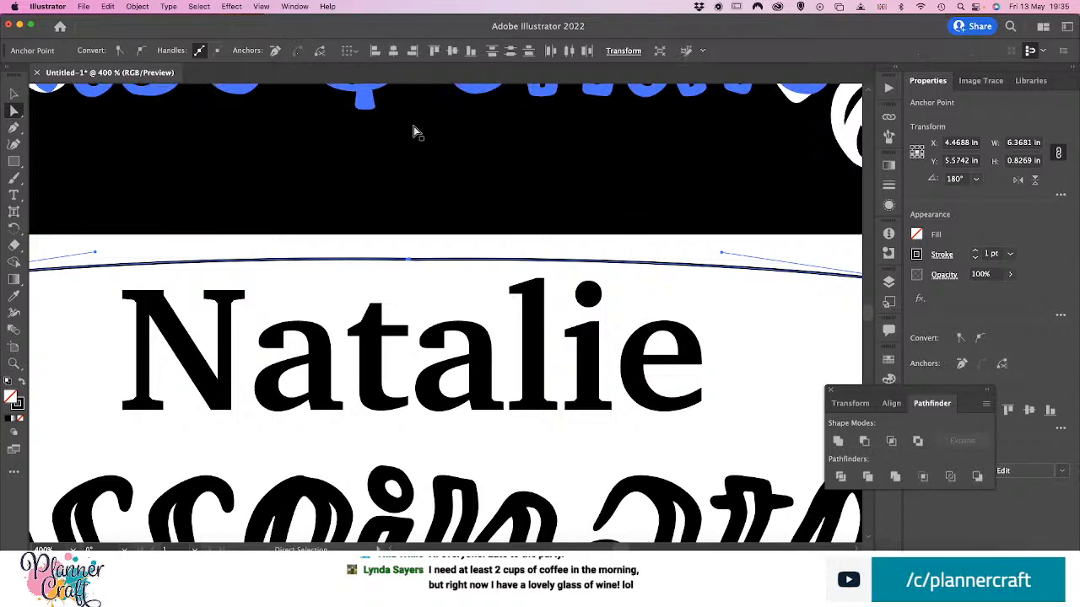
scroll(398, 304, up, 5)
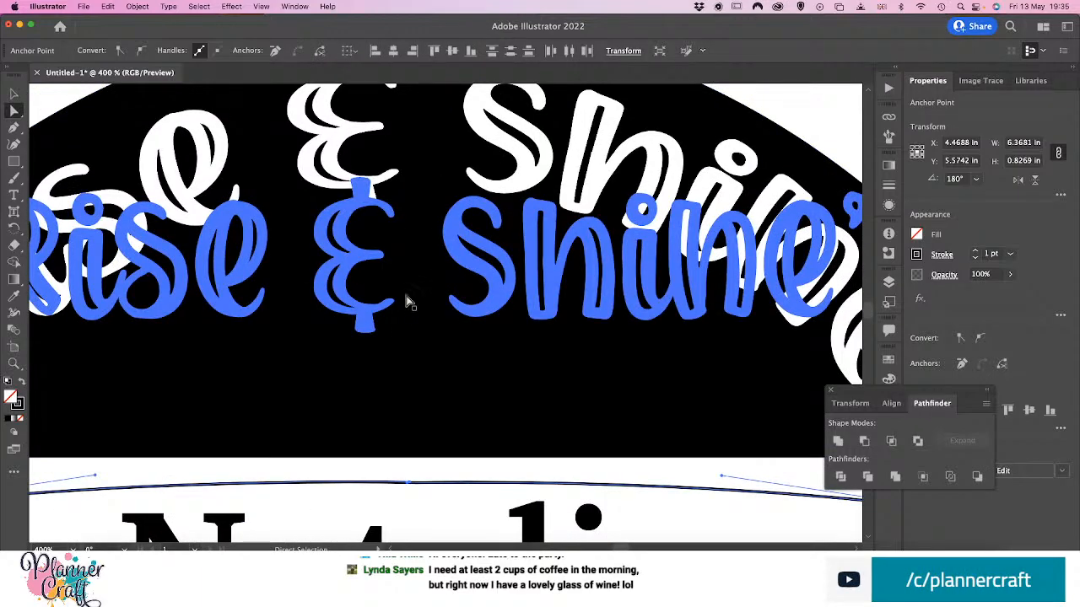
scroll(406, 303, down, 5)
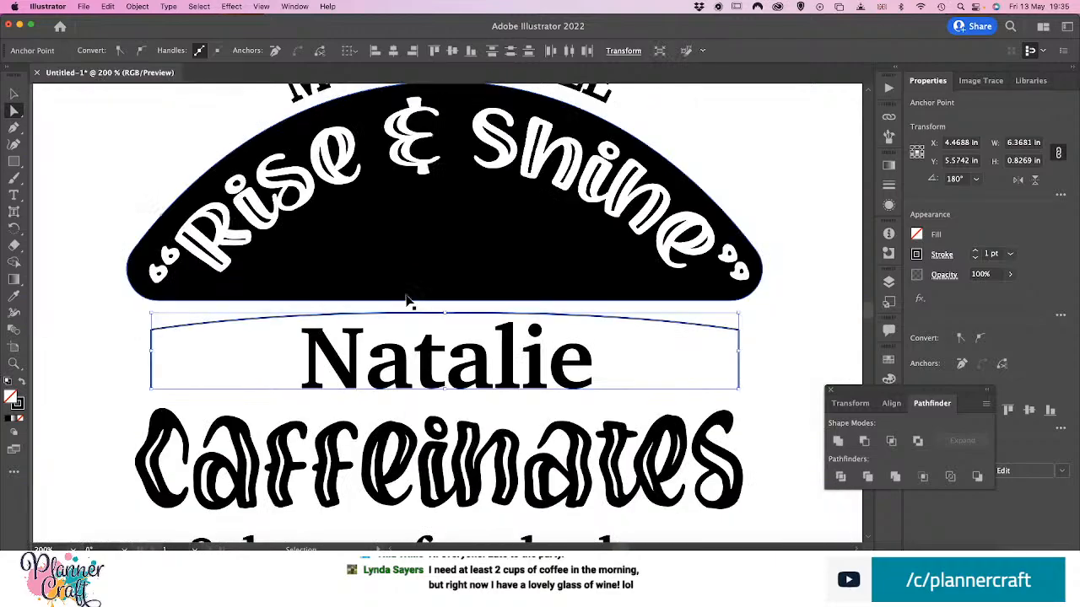
click(707, 390)
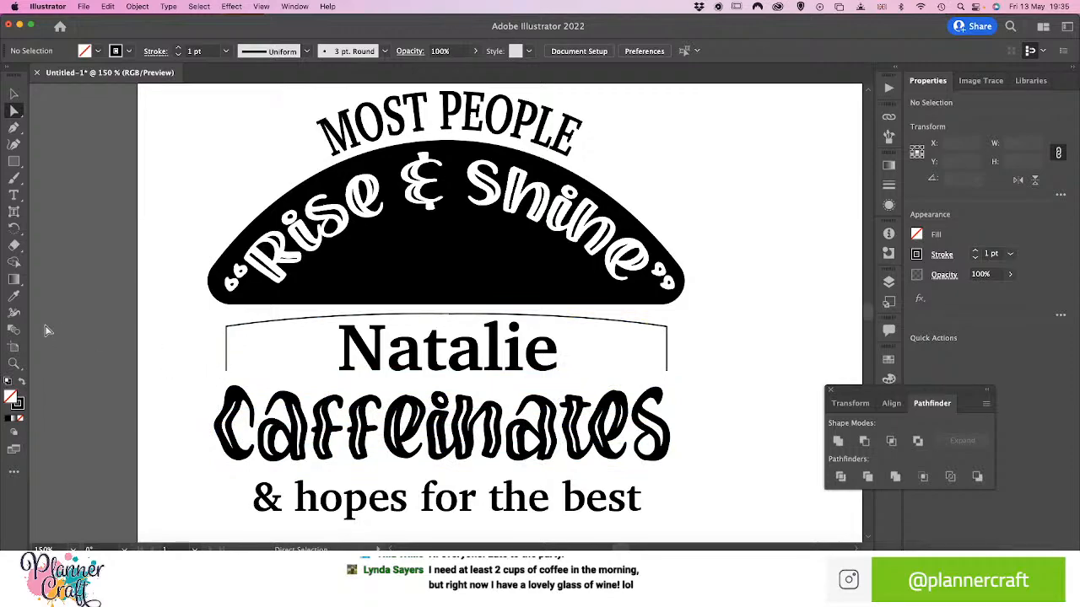
Widen the joined path's stroke with the Width tool to about 12.8 pt at its upper-left corner, and similarly at its upper-right corner
key(v)
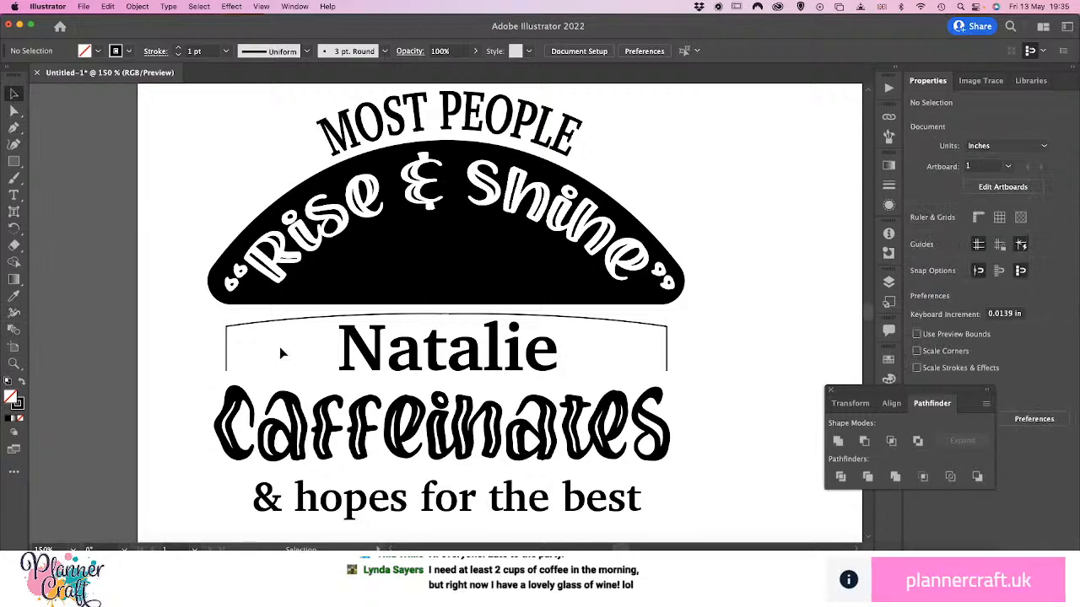
click(236, 334)
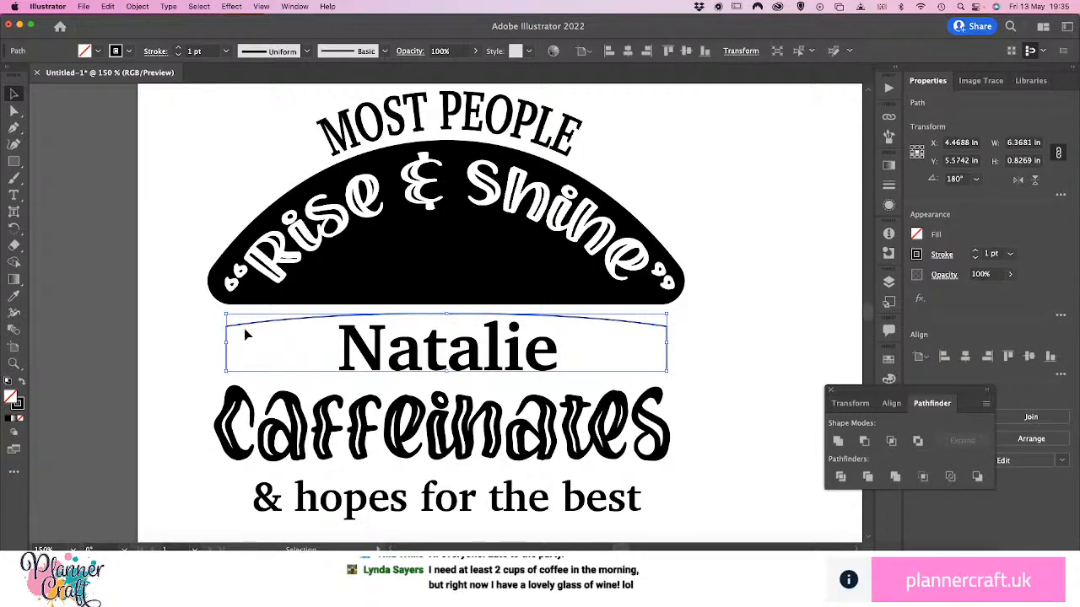
click(13, 314)
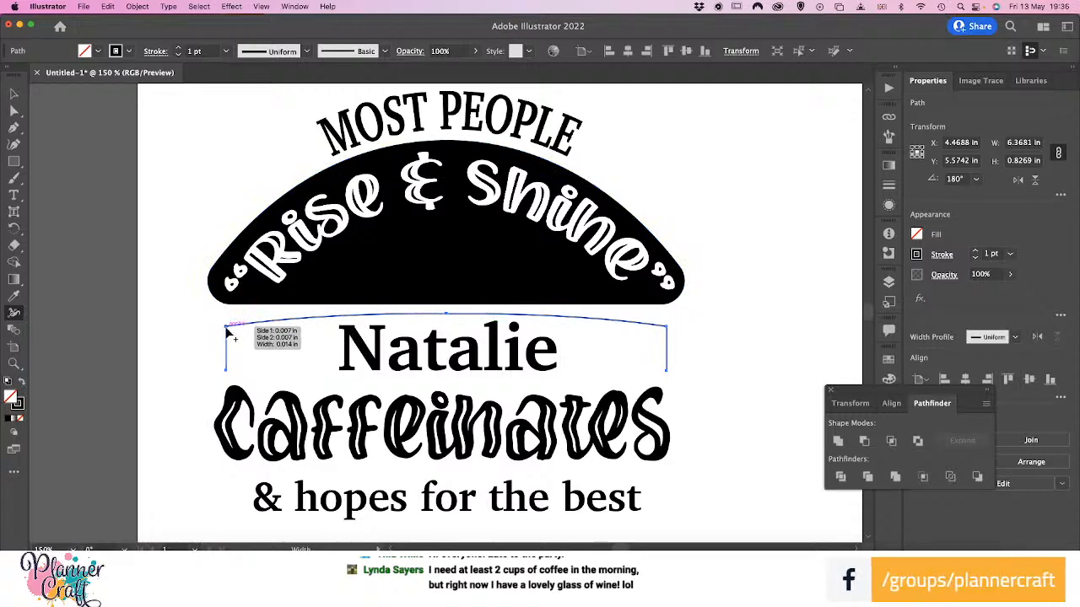
mouse_move(228, 333)
mouse_down()
mouse_move(196, 308)
mouse_move(250, 345)
mouse_move(178, 293)
mouse_move(188, 304)
mouse_up()
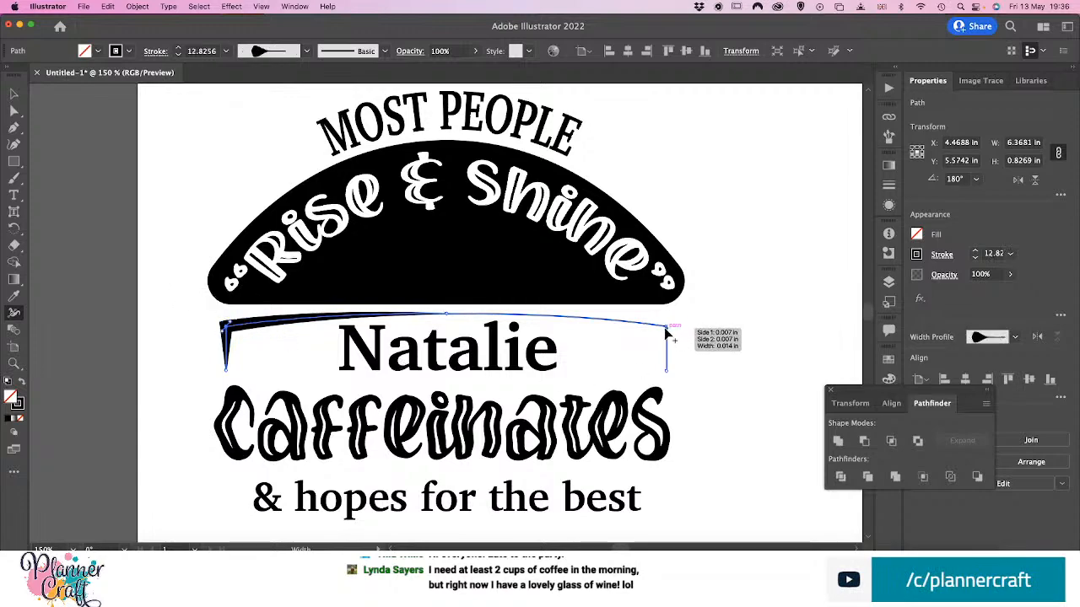
drag(665, 329, 691, 314)
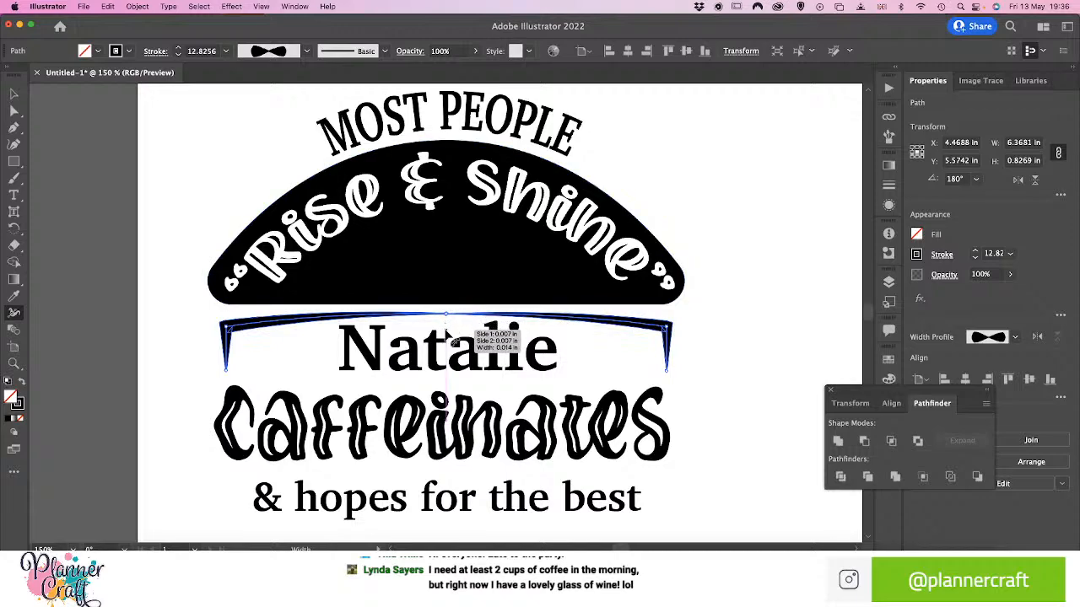
Try to widen the path's stroke at its top-centre anchor above the name line with the Width tool
mouse_move(448, 314)
mouse_down()
mouse_move(458, 318)
mouse_move(447, 317)
mouse_up()
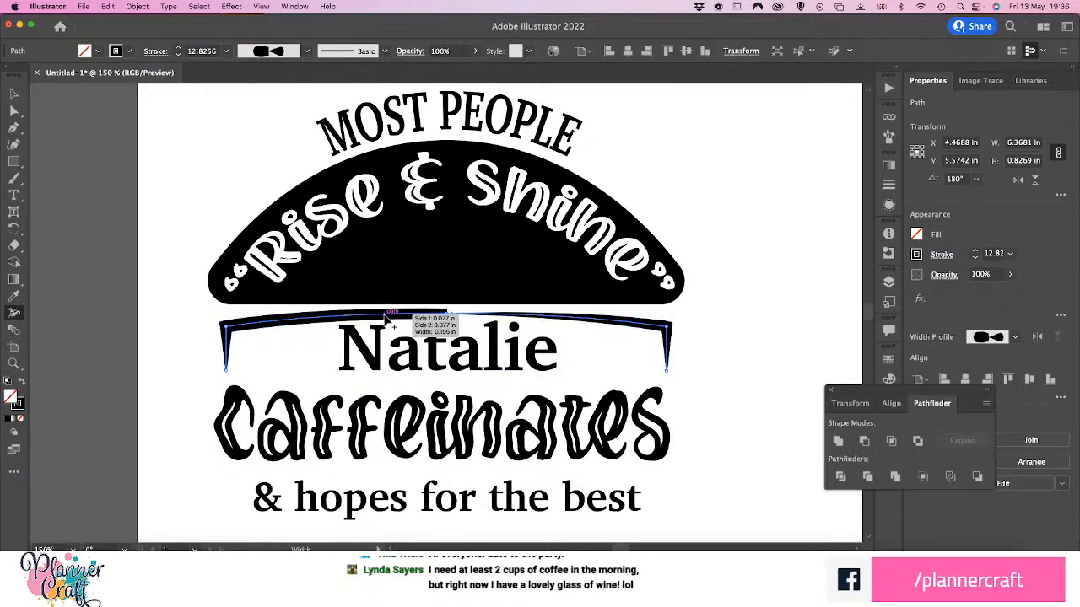
key(super+equal)
key(super+equal)
key(super+equal)
key(super+equal)
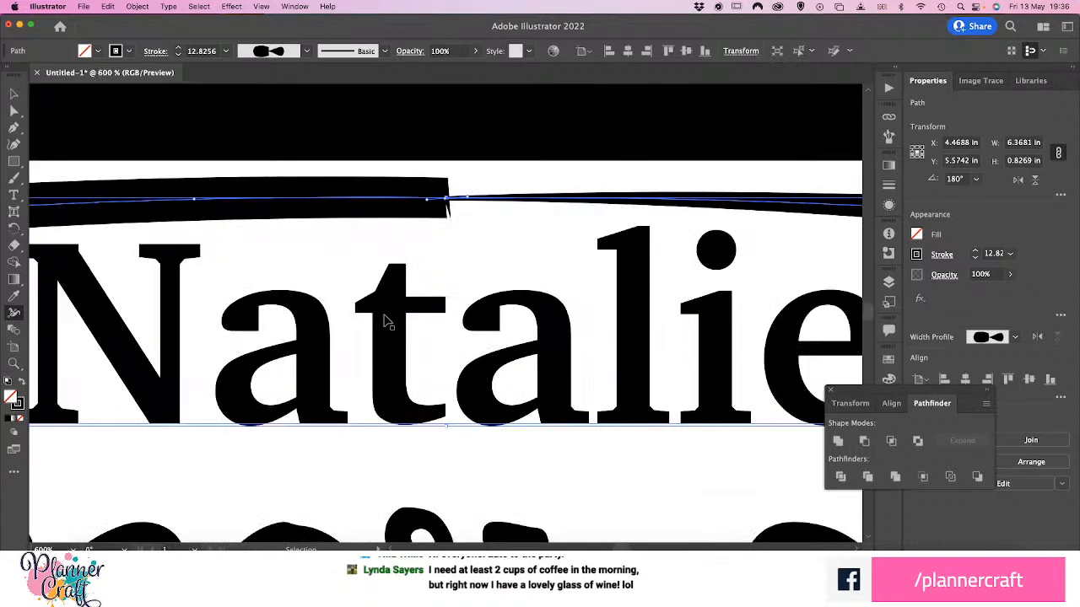
drag(445, 200, 445, 221)
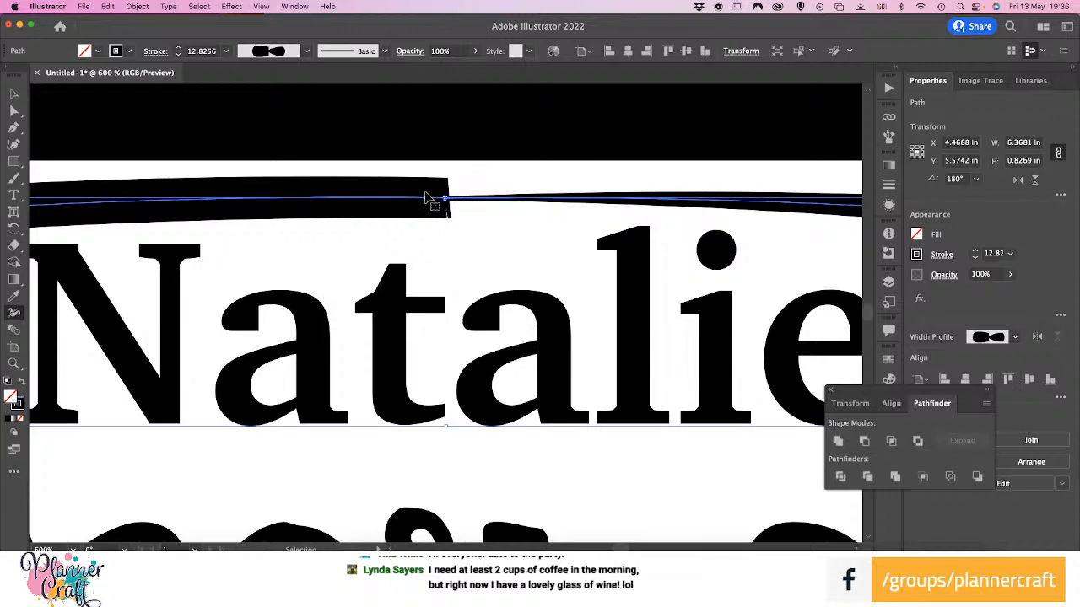
Bring the two overlapping anchor points at the path's top centre together into a single point to clean up the stroke's jagged join
key(super+equal)
key(super+equal)
key(super+equal)
key(space)
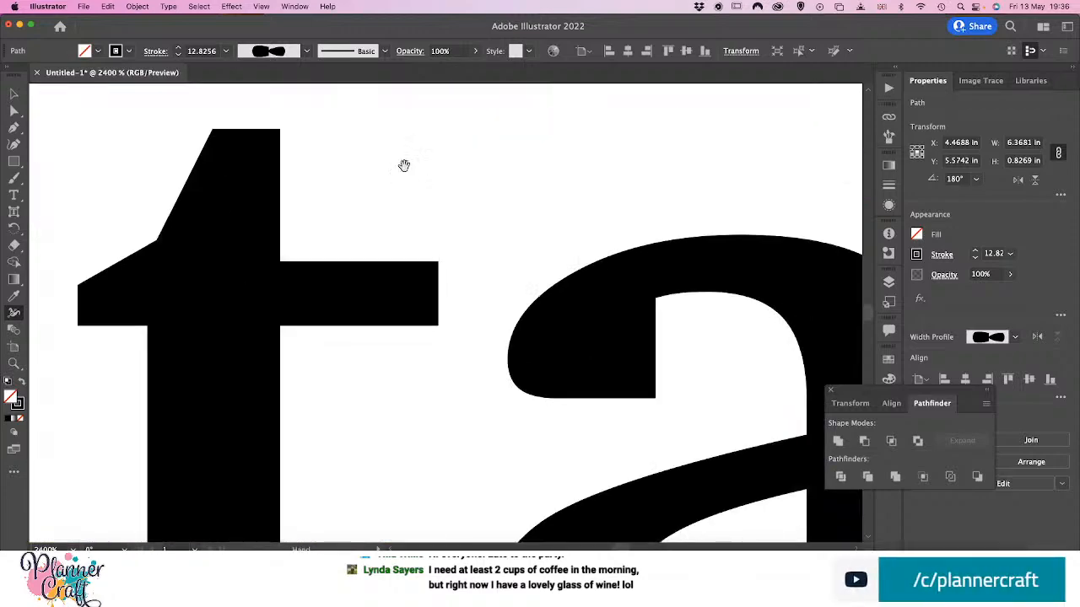
drag(480, 214, 477, 520)
drag(486, 328, 444, 429)
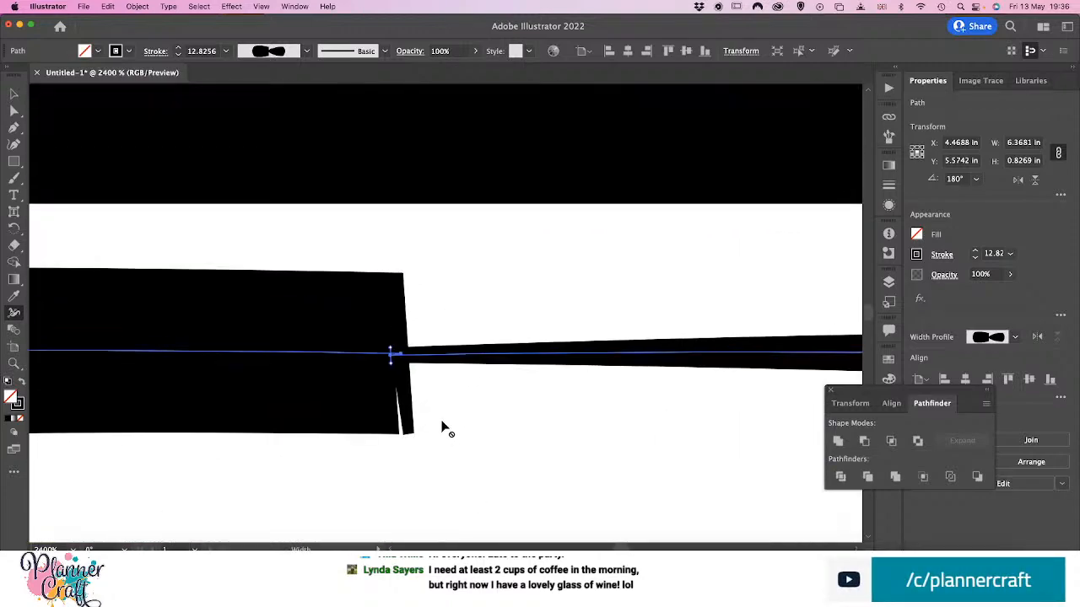
key(a)
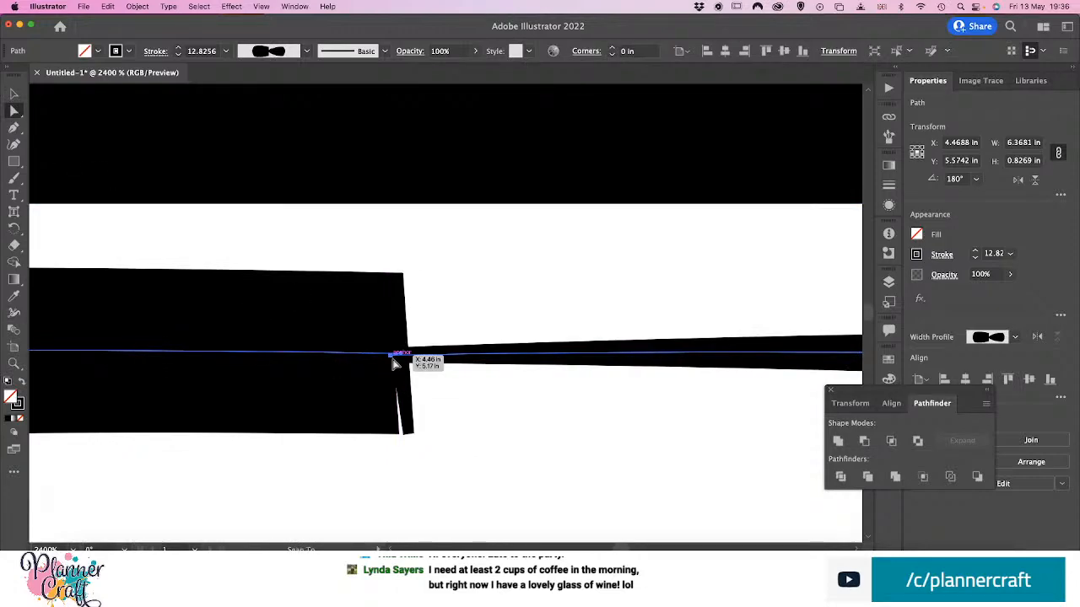
drag(394, 363, 402, 342)
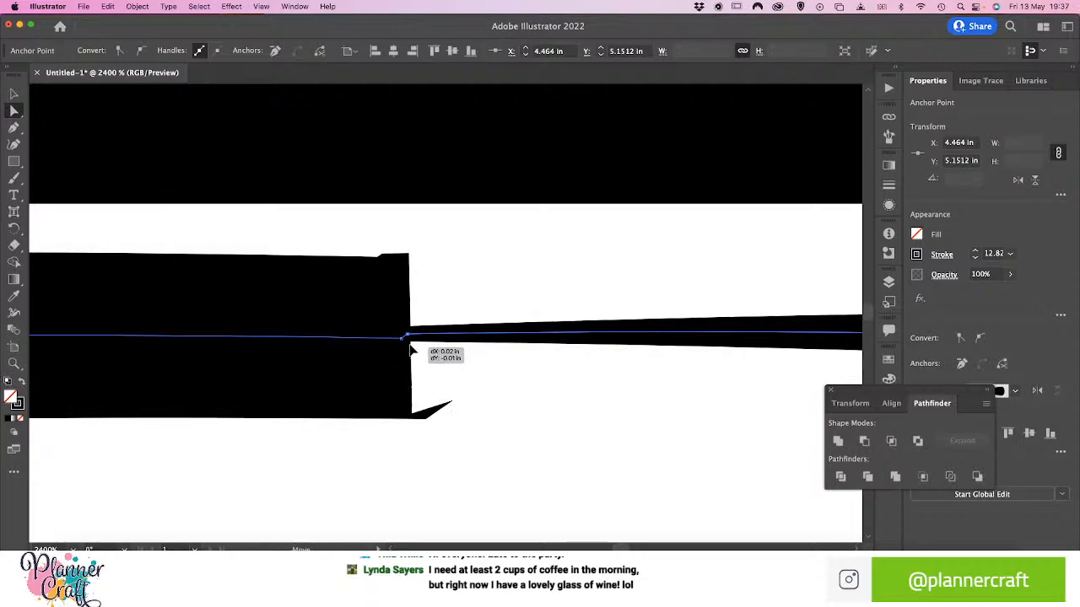
mouse_move(411, 351)
mouse_down()
mouse_move(419, 347)
mouse_move(410, 337)
mouse_move(399, 347)
mouse_move(405, 339)
mouse_up()
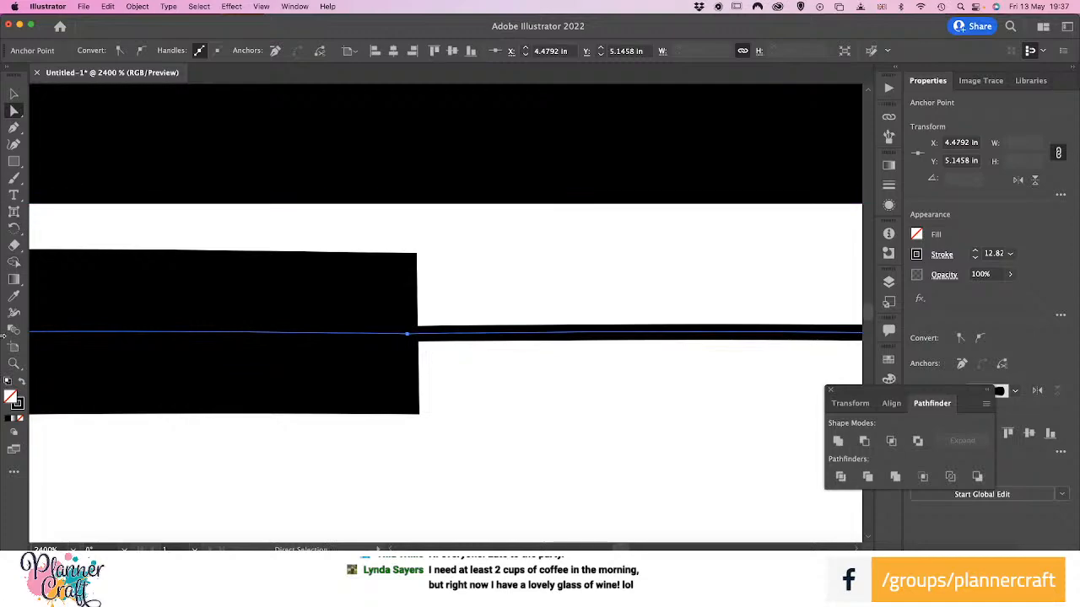
Even out the joined path's stroke with the Width tool by widening its top-centre anchor to about 13.3 pt and adjusting the upper-right corner
click(14, 312)
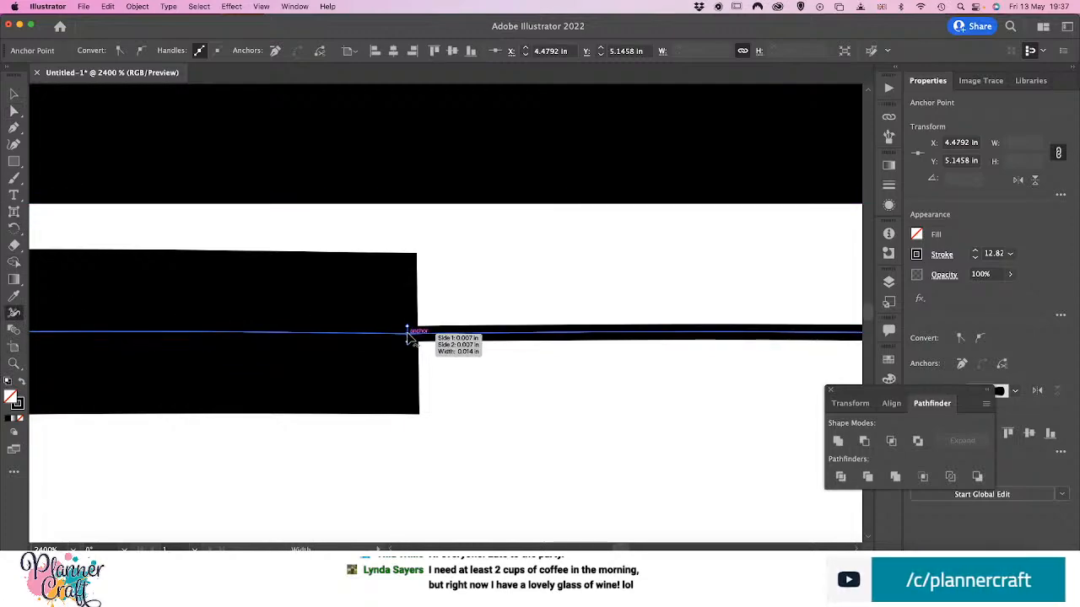
drag(407, 333, 412, 263)
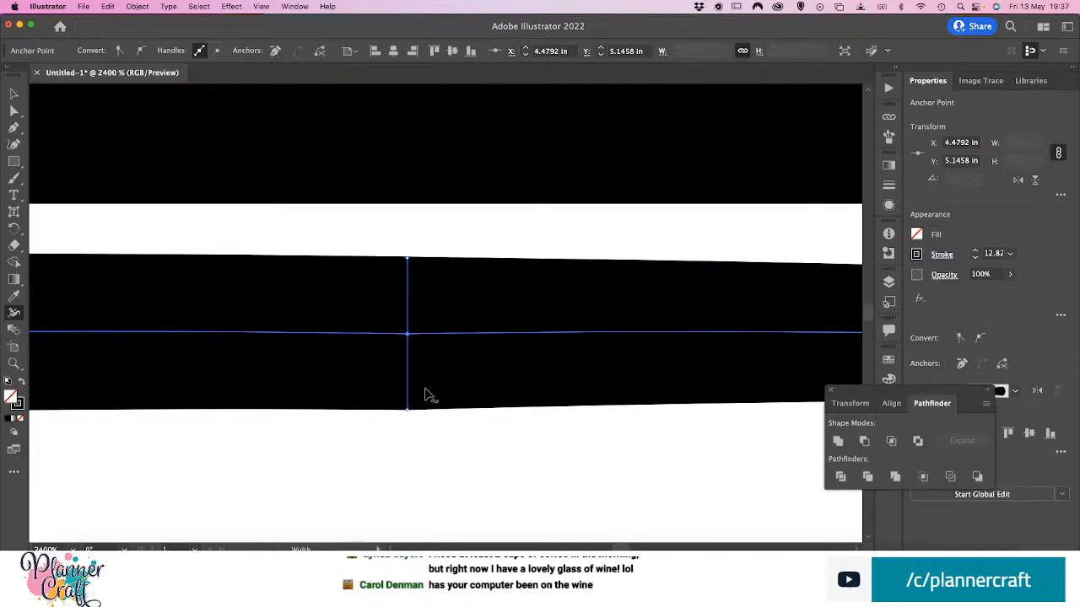
scroll(426, 395, up, 5)
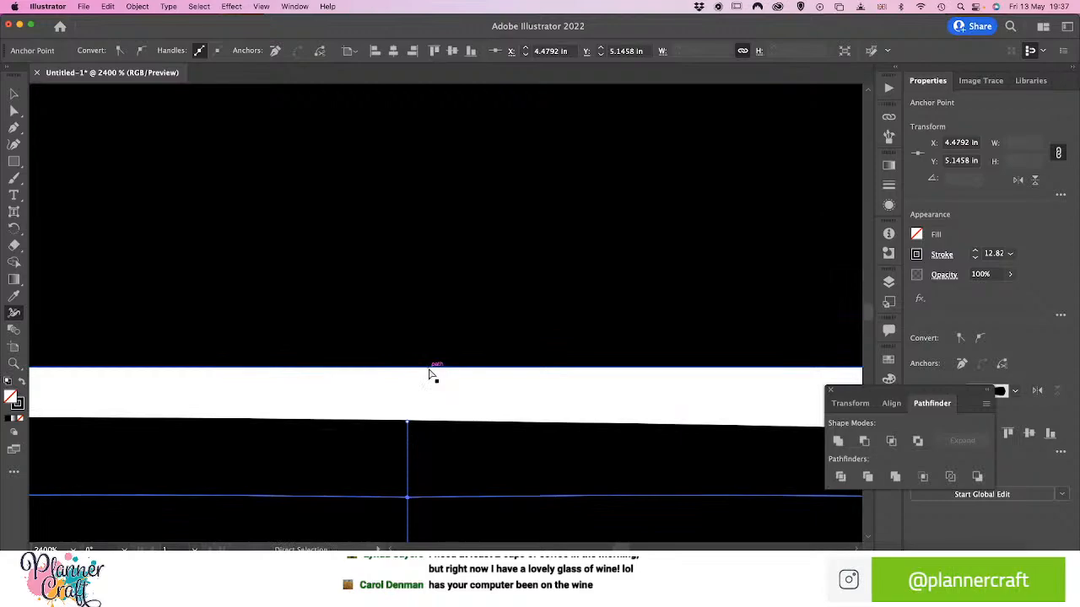
scroll(430, 374, down, 10)
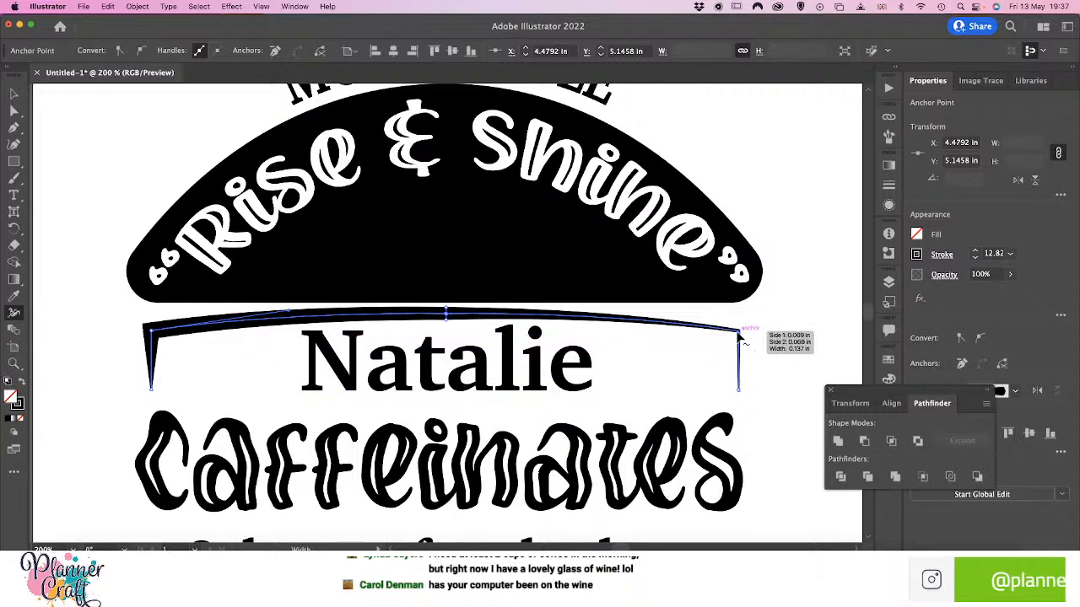
drag(757, 336, 740, 334)
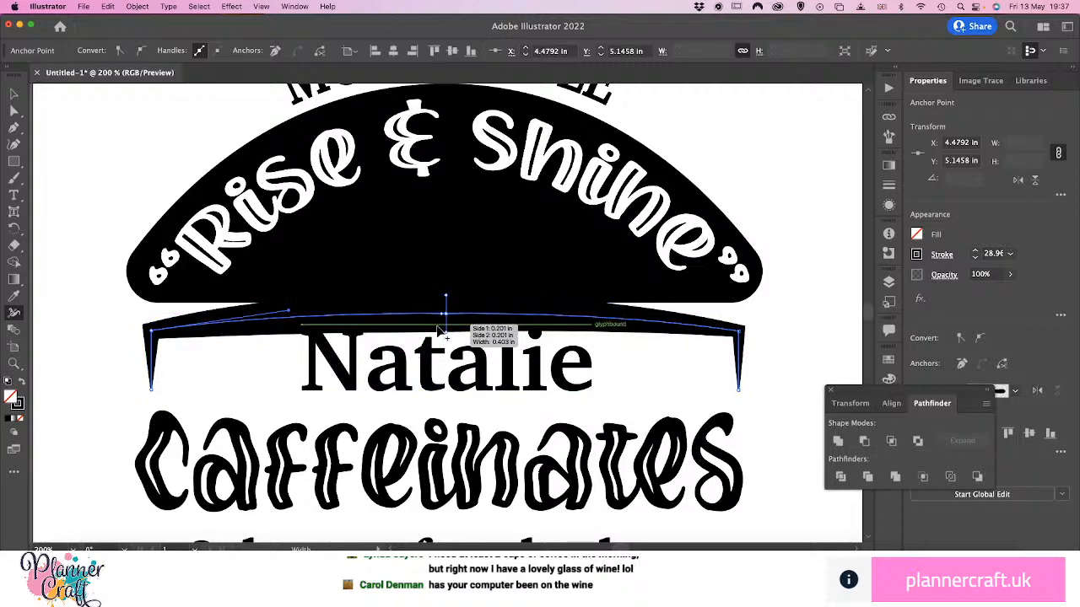
drag(447, 333, 447, 323)
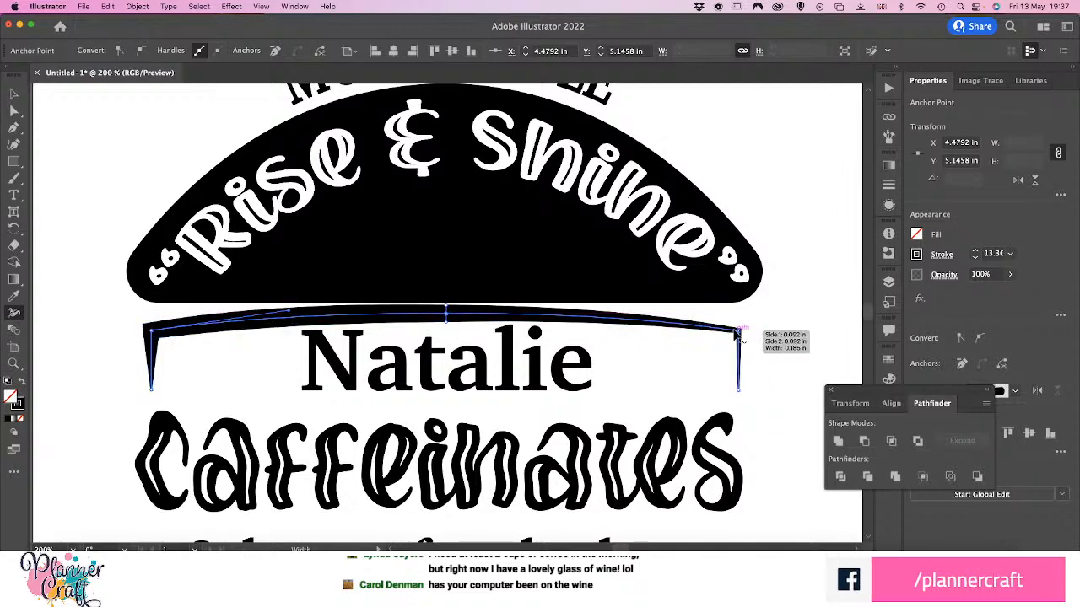
Adjust the stroke width at the path's upper-right corner and thicken its top centre to about 19.3 pt
mouse_move(752, 332)
mouse_down()
mouse_move(748, 323)
mouse_move(733, 332)
mouse_up()
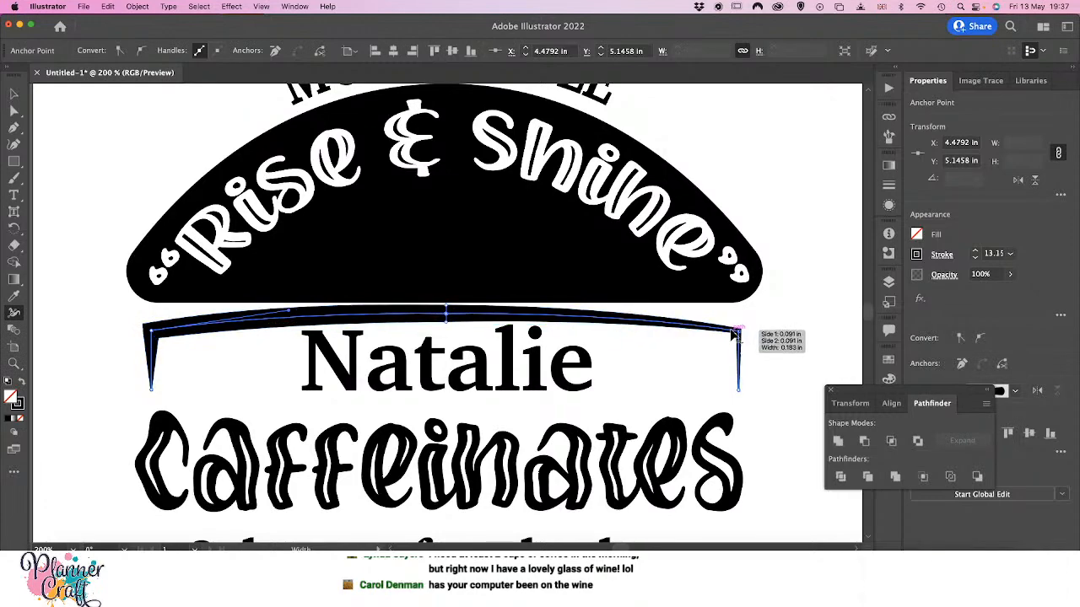
double_click(732, 332)
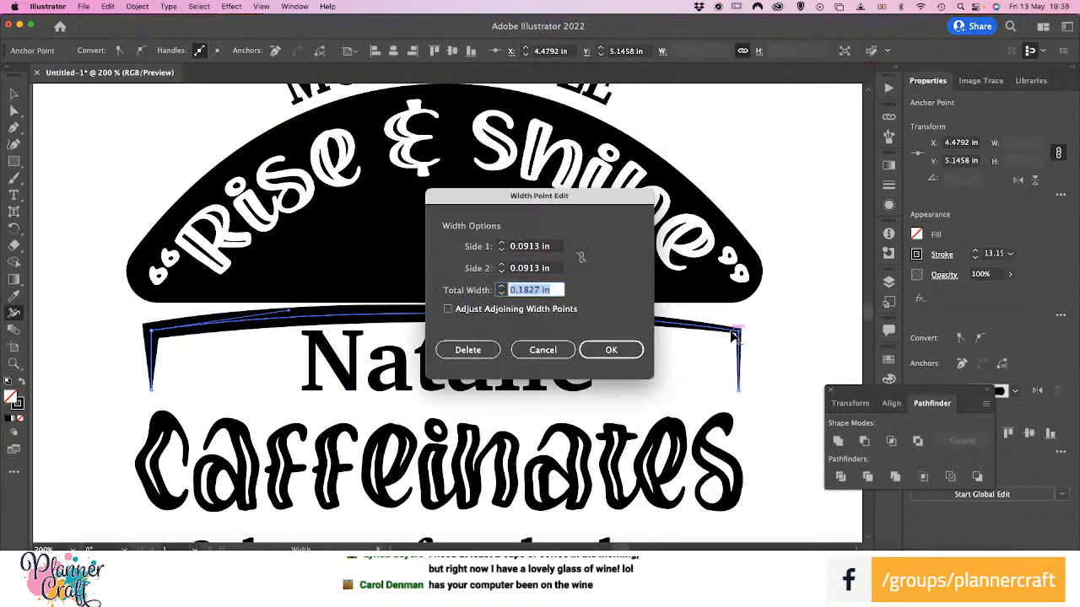
click(612, 349)
drag(742, 339, 760, 332)
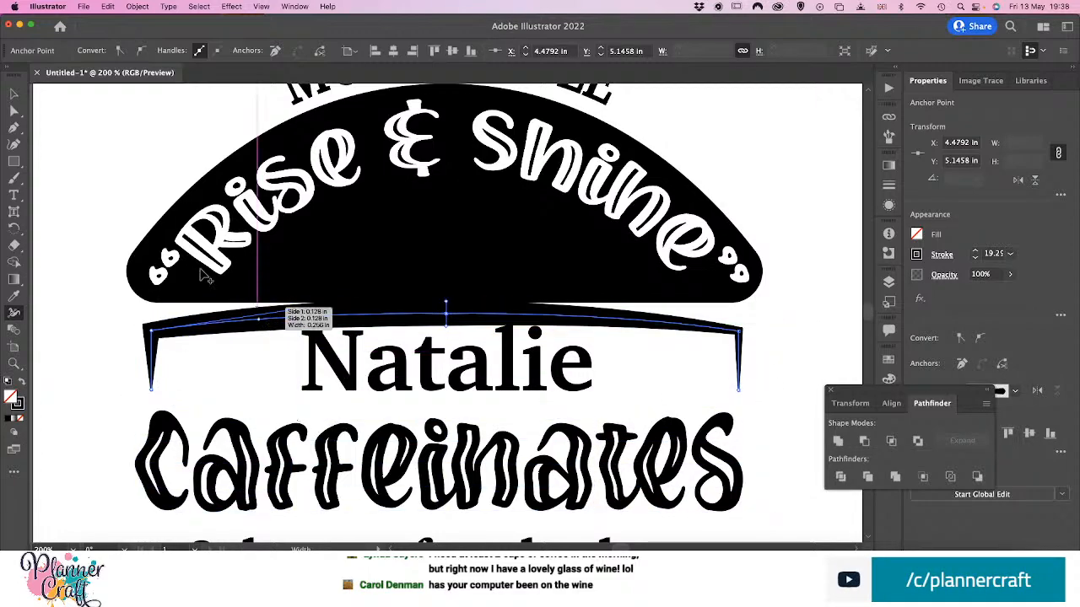
Undo the recent width edits on the bracket path and restore them
key(v)
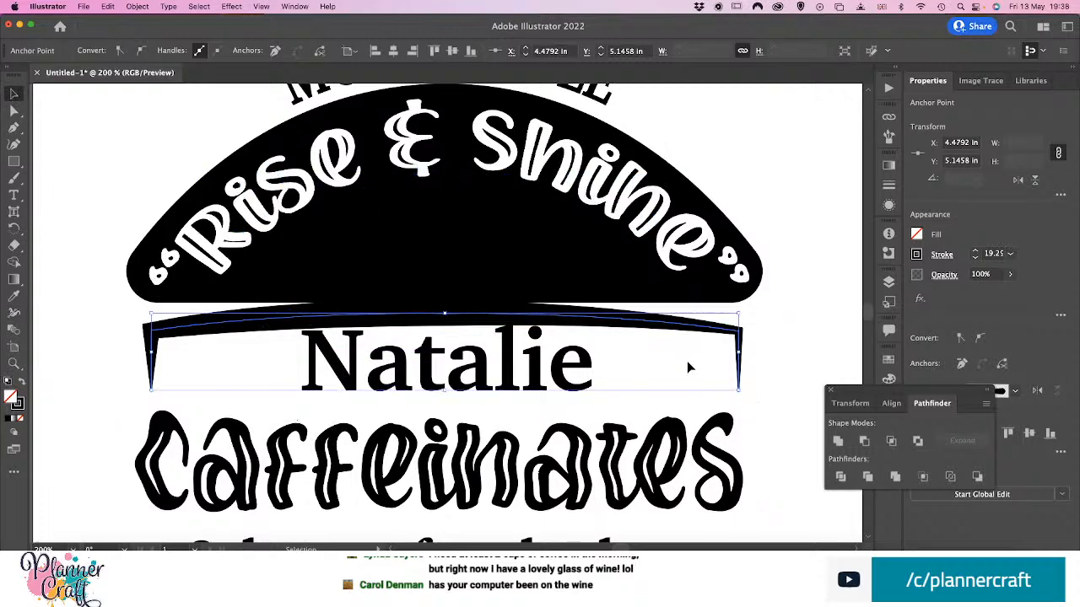
key(super+z)
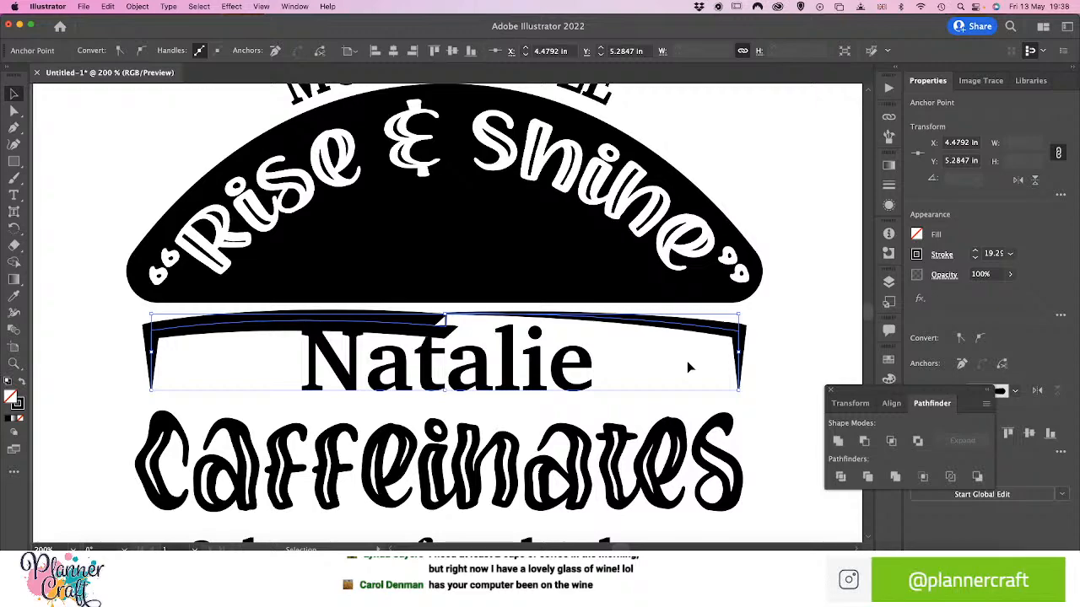
key(super+z)
key(super+z)
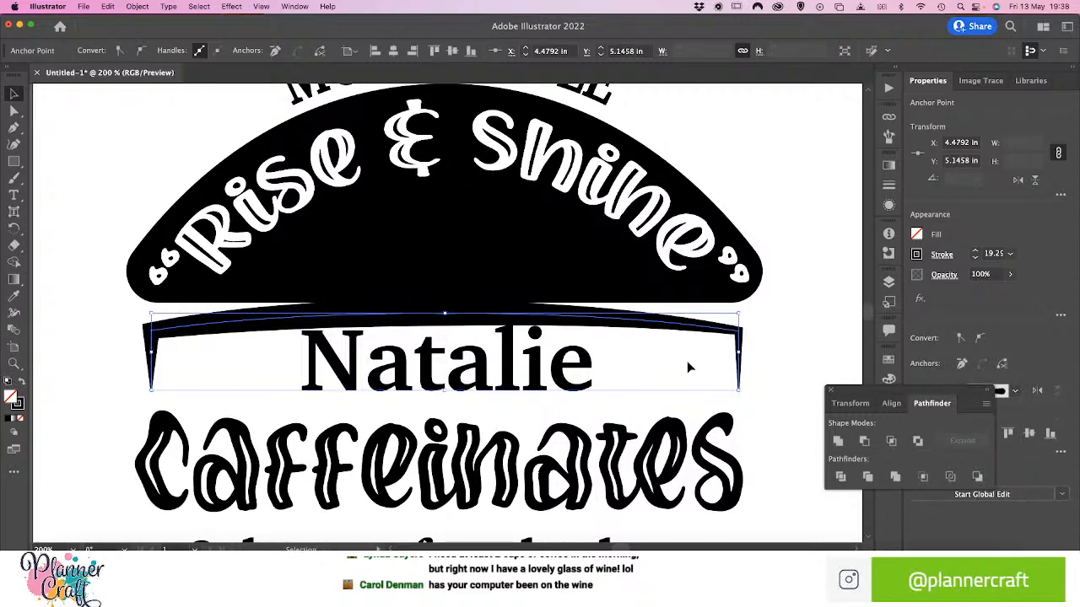
Move the bracket path down clear of the black arch, and lower the name text to fit beneath the path's curved top
click(48, 333)
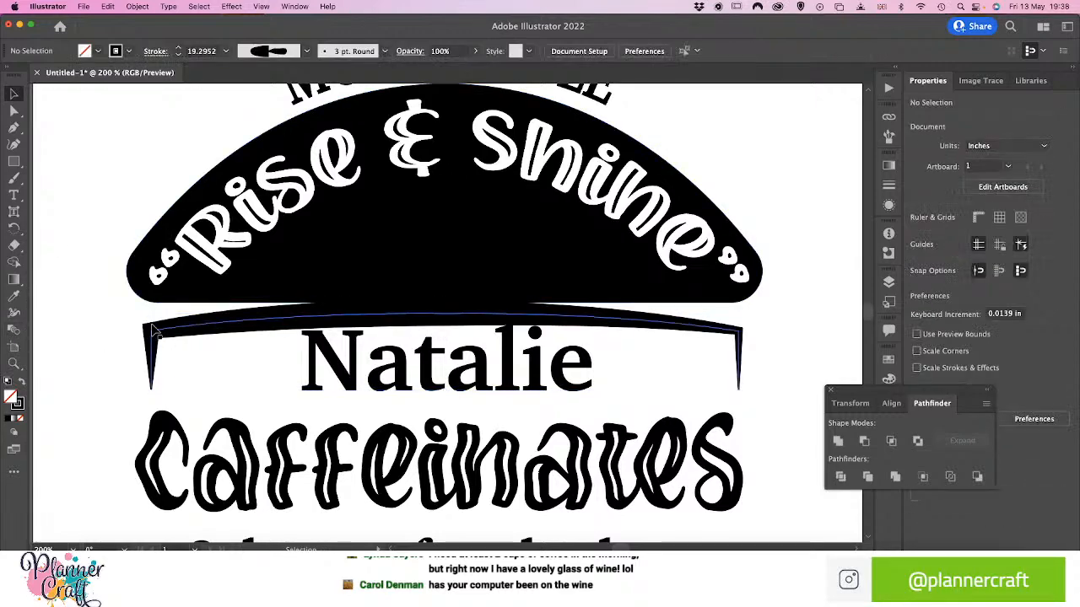
click(166, 329)
key(shift+Down)
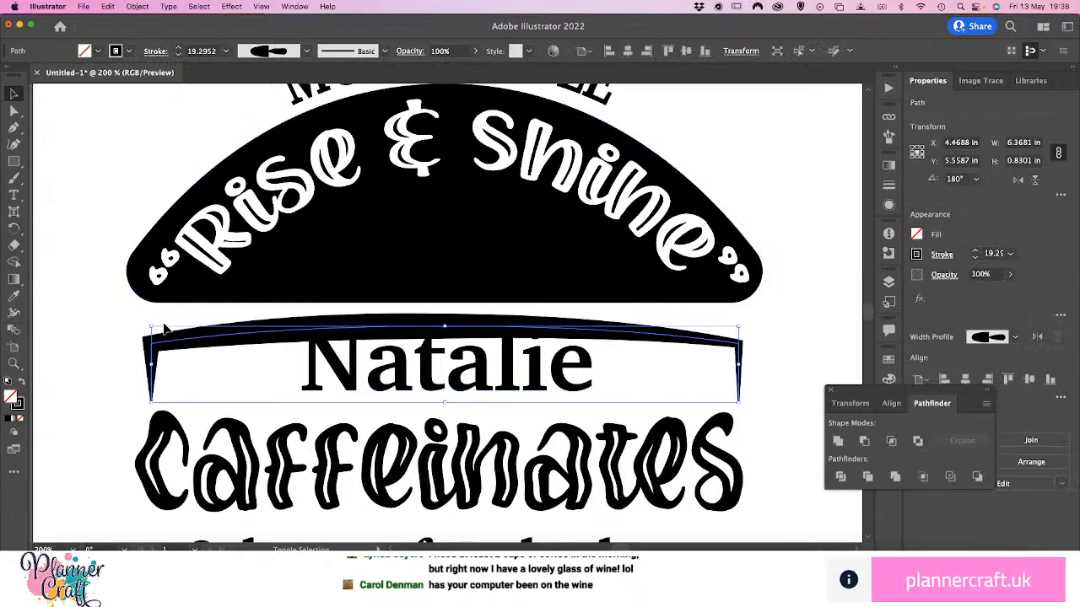
key(Up)
key(Up)
key(Up)
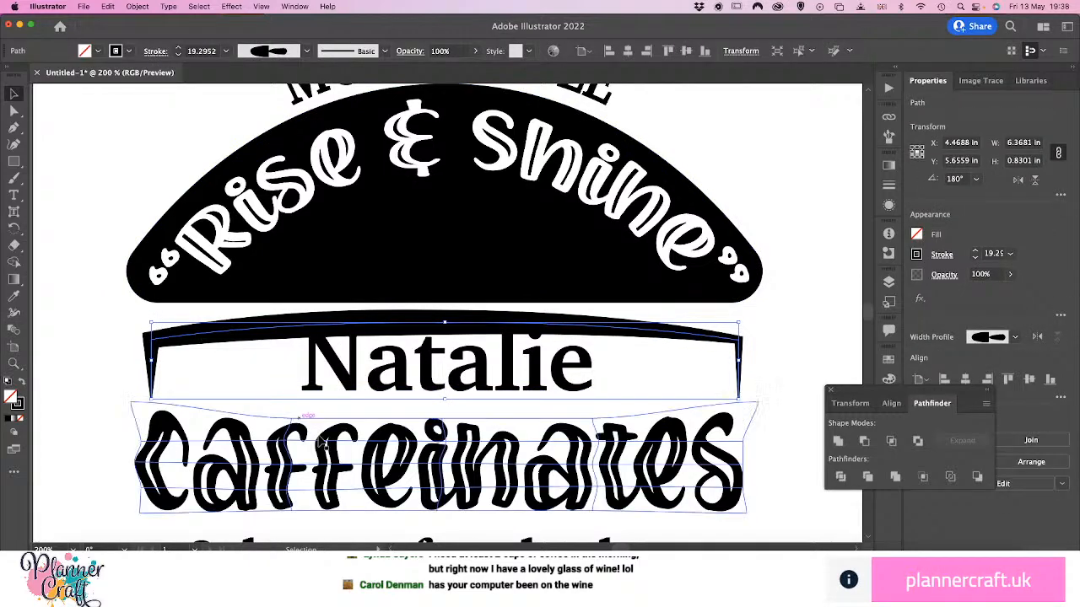
click(432, 381)
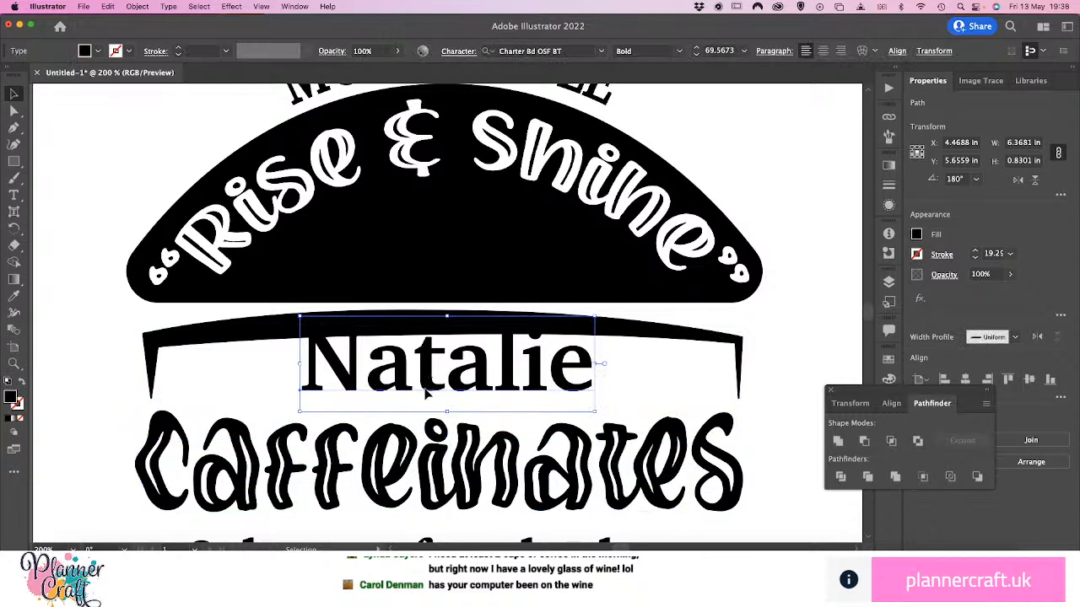
drag(426, 393, 422, 415)
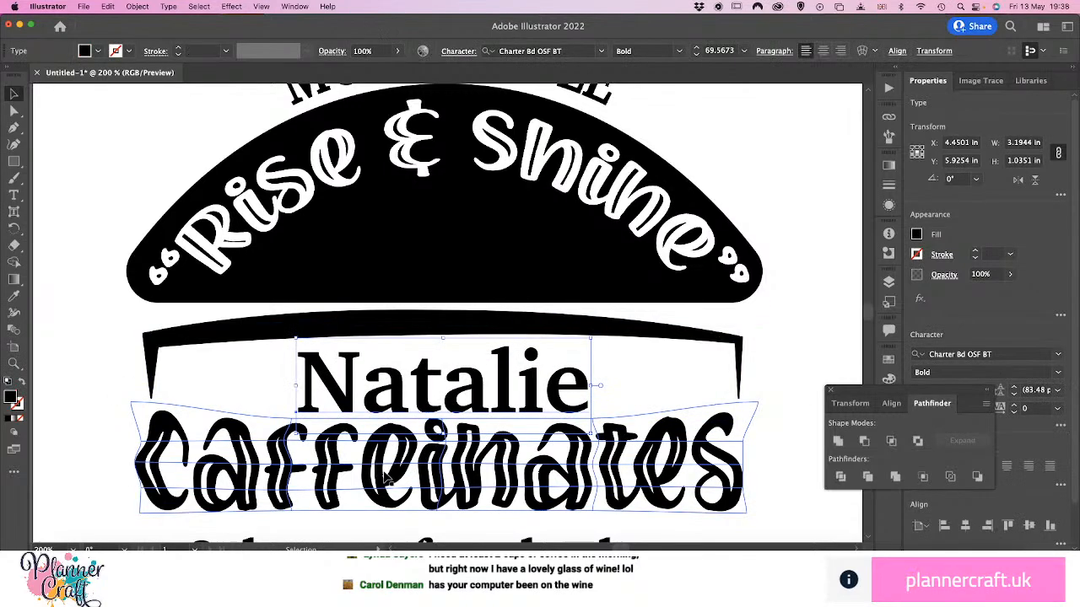
Move the "caffeinates" lettering and the "& hopes for the best" line down together to open space below the name, and deselect them
scroll(485, 516, down, 10)
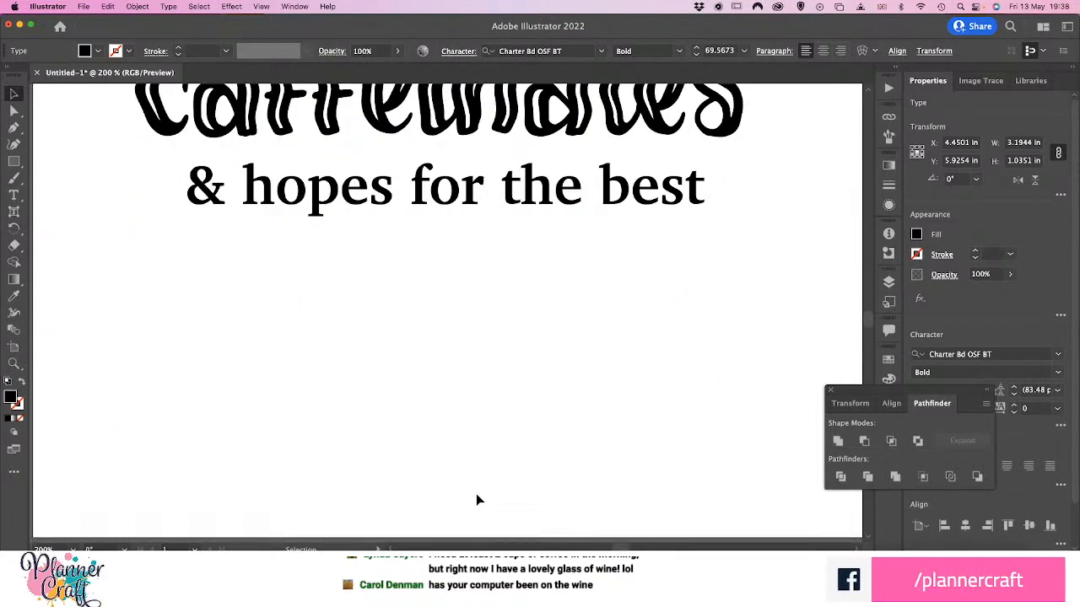
scroll(476, 500, up, 6)
click(508, 359)
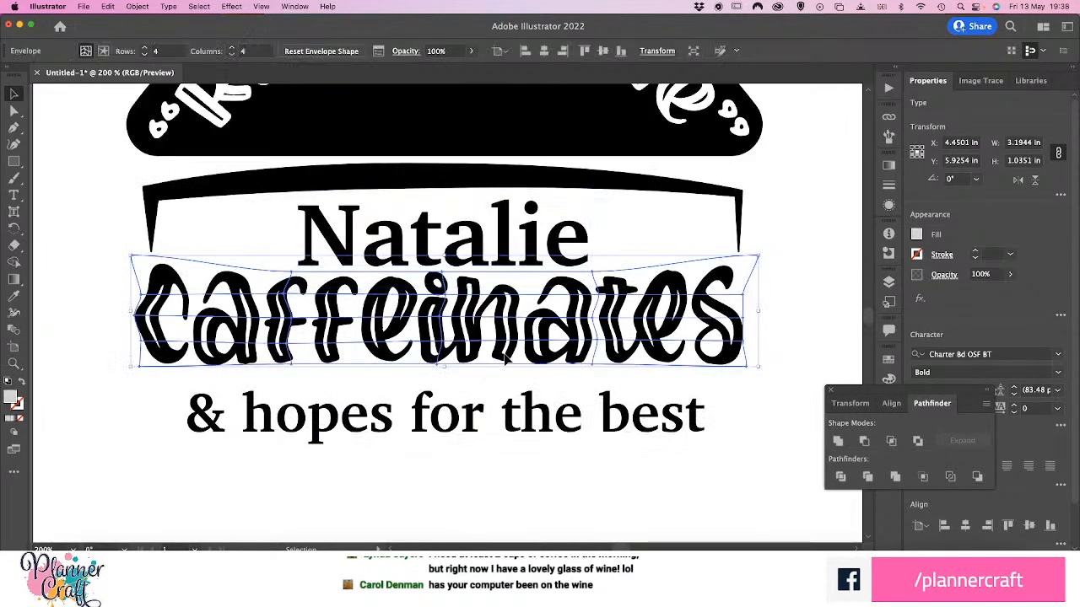
shift+click(508, 412)
key(shift+Down)
key(shift+Down)
key(shift+Down)
key(shift+Down)
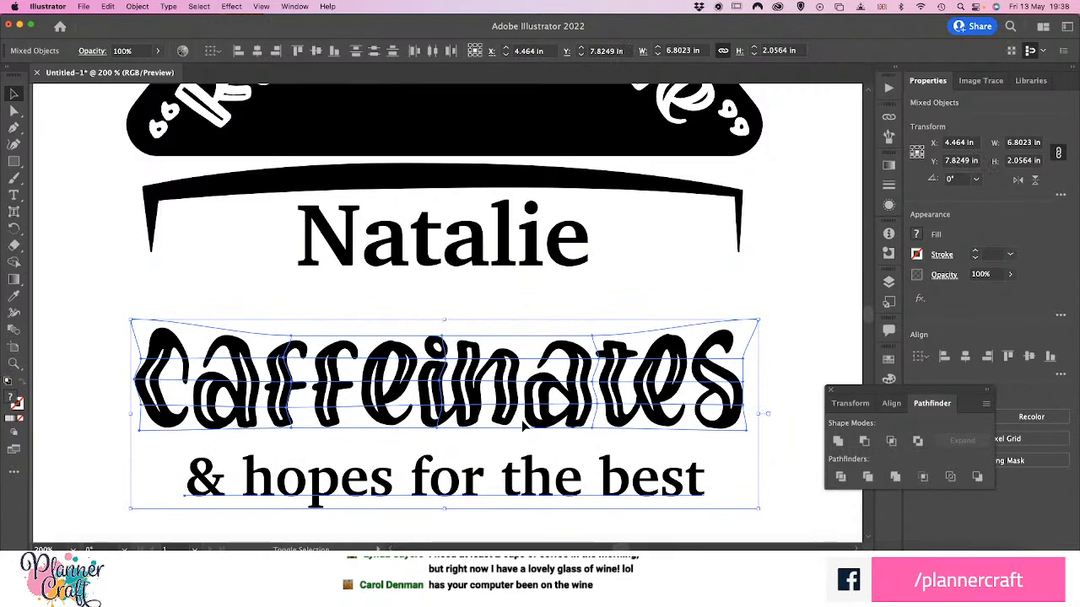
key(shift+Down)
click(338, 305)
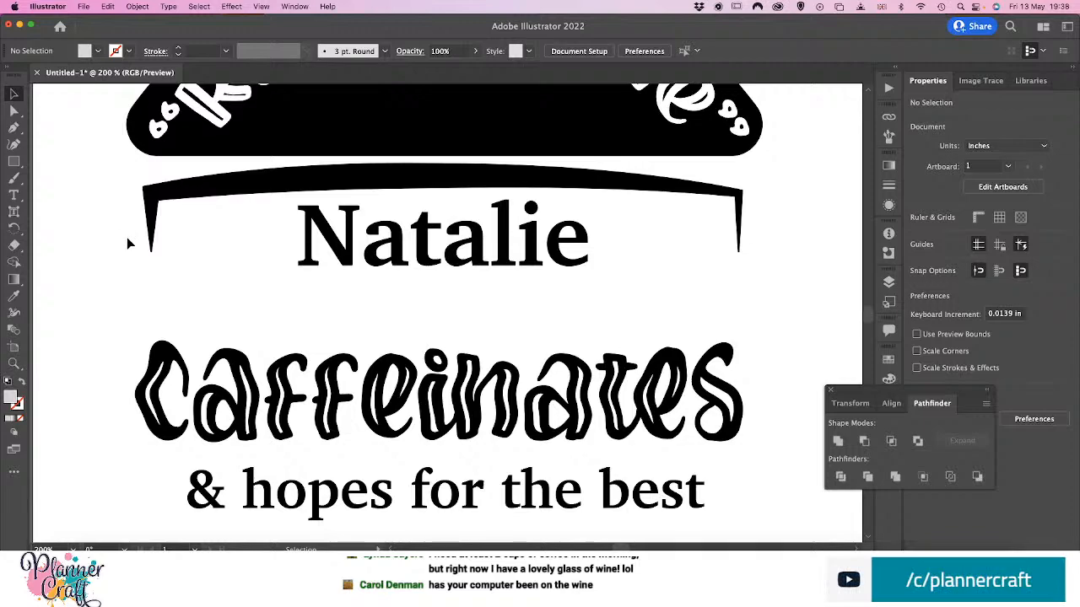
Draw a forked ribbon tail with the Pen tool outward from the bracket's left leg, about 1 in wide and 1.1 in tall
key(p)
click(151, 218)
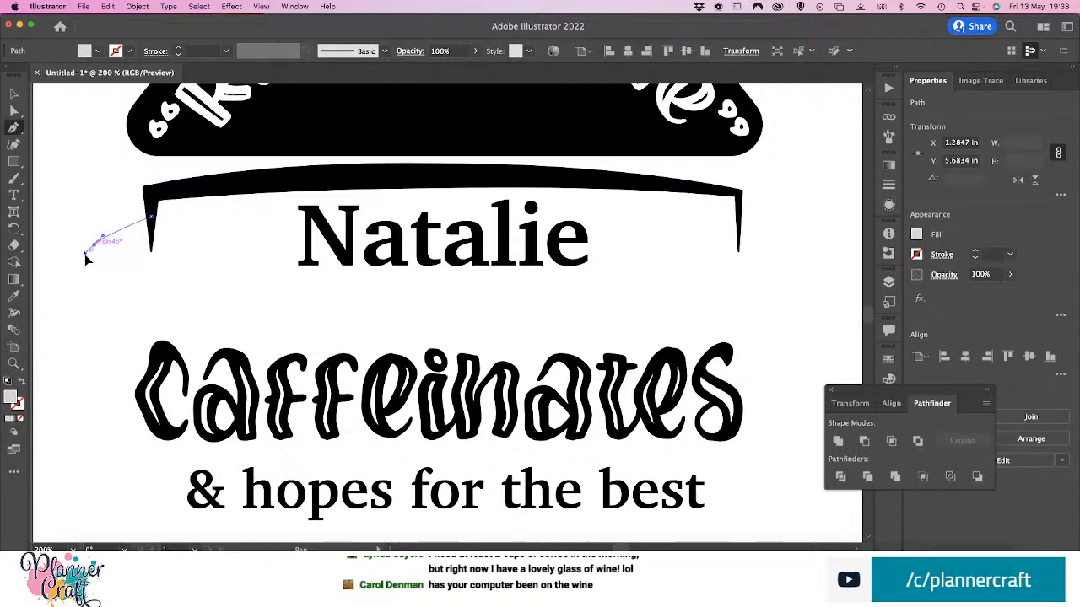
drag(64, 267, 104, 289)
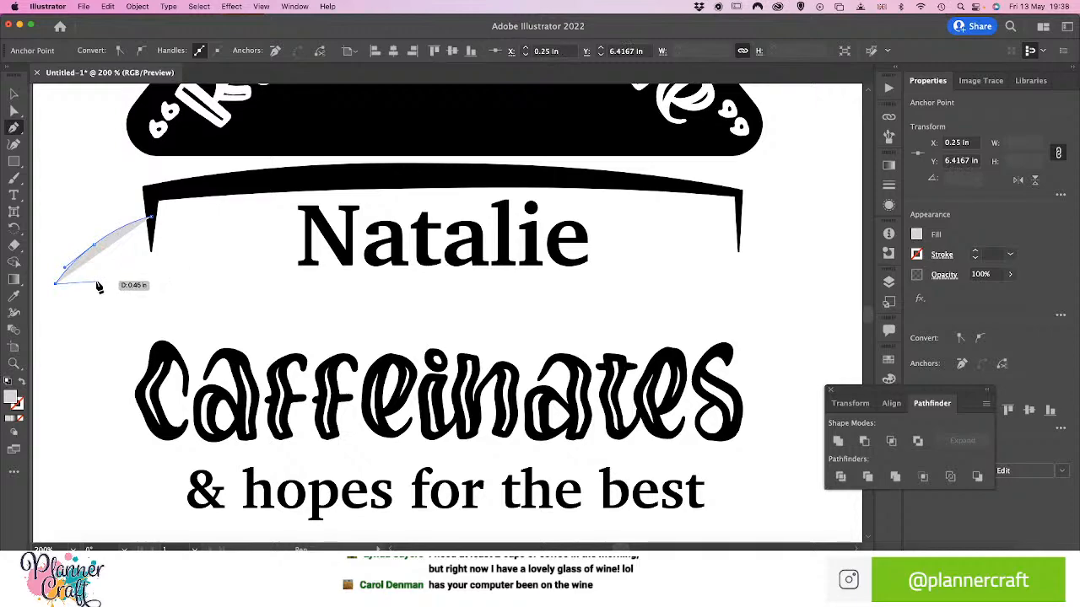
click(91, 316)
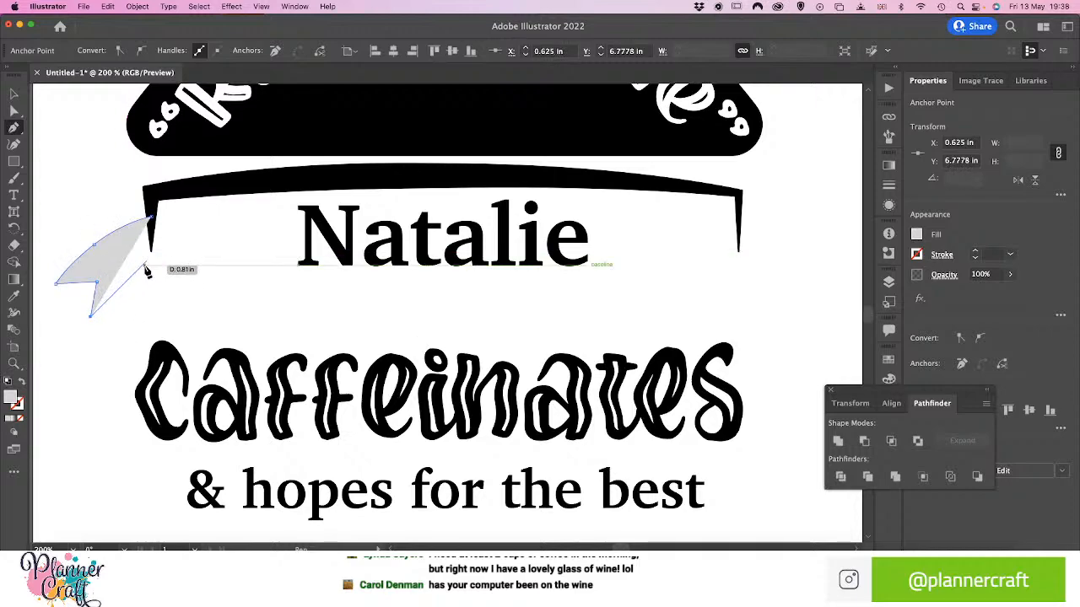
drag(147, 271, 173, 270)
drag(55, 284, 54, 312)
key(v)
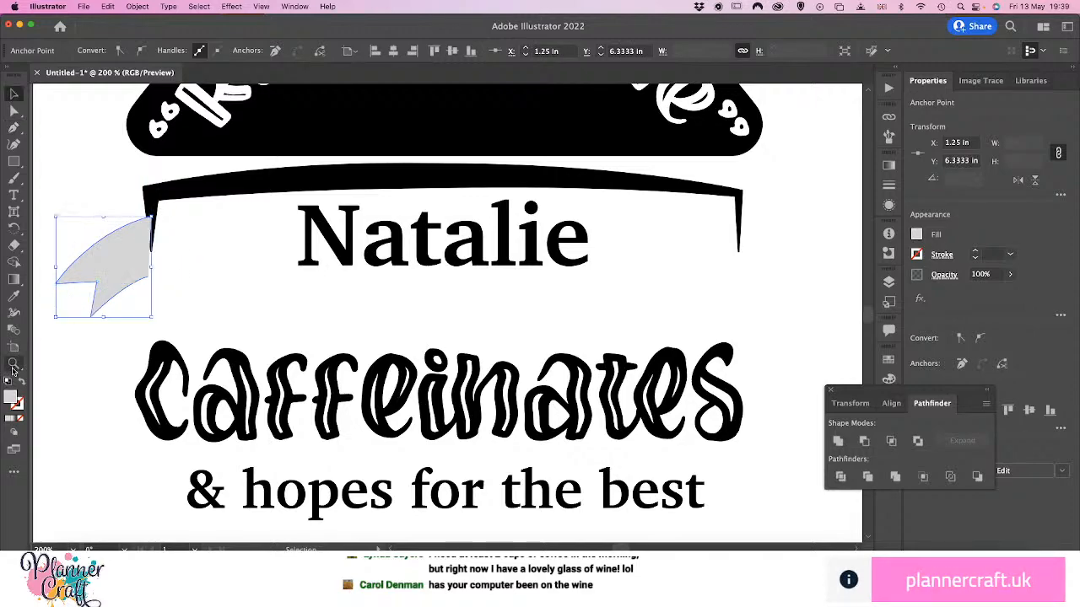
Swap the ribbon tail's fill and stroke, and set its stroke colour to near-black 050505
click(23, 384)
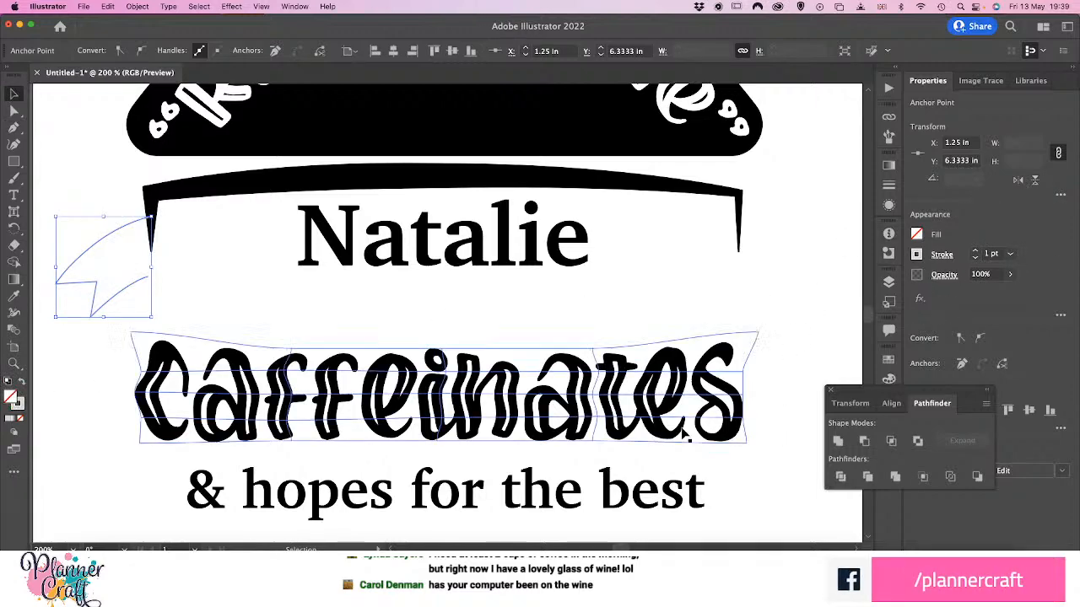
double_click(23, 412)
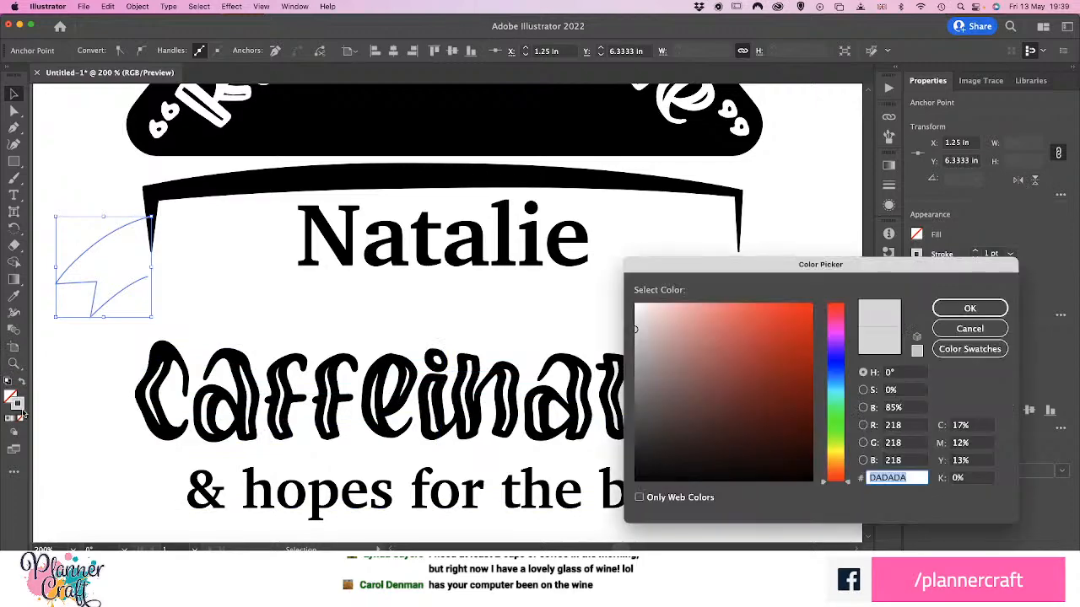
text(D6D6D6)
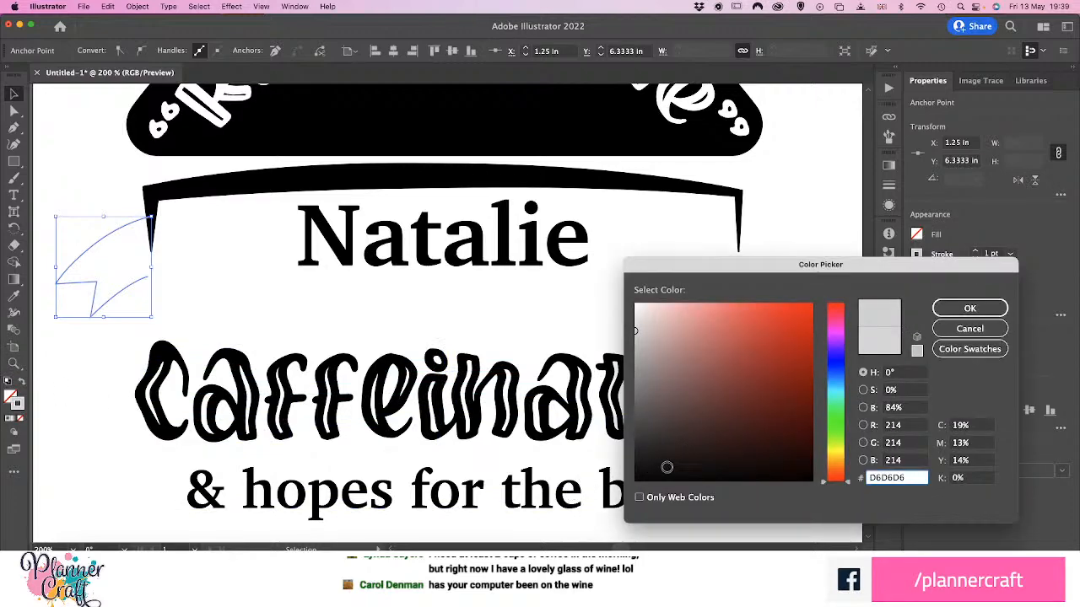
drag(666, 467, 637, 477)
click(970, 309)
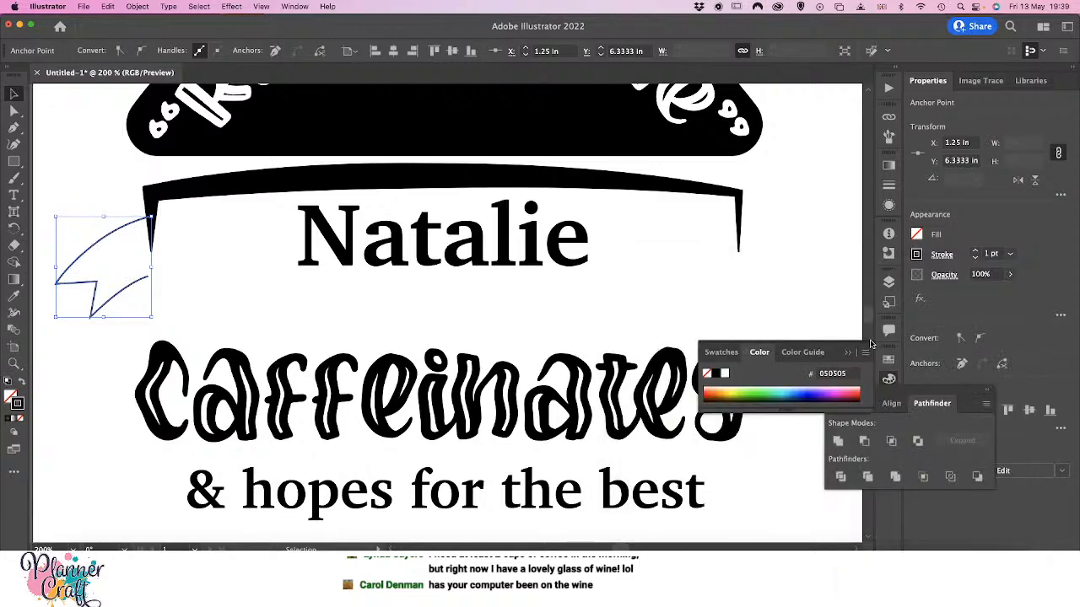
click(168, 410)
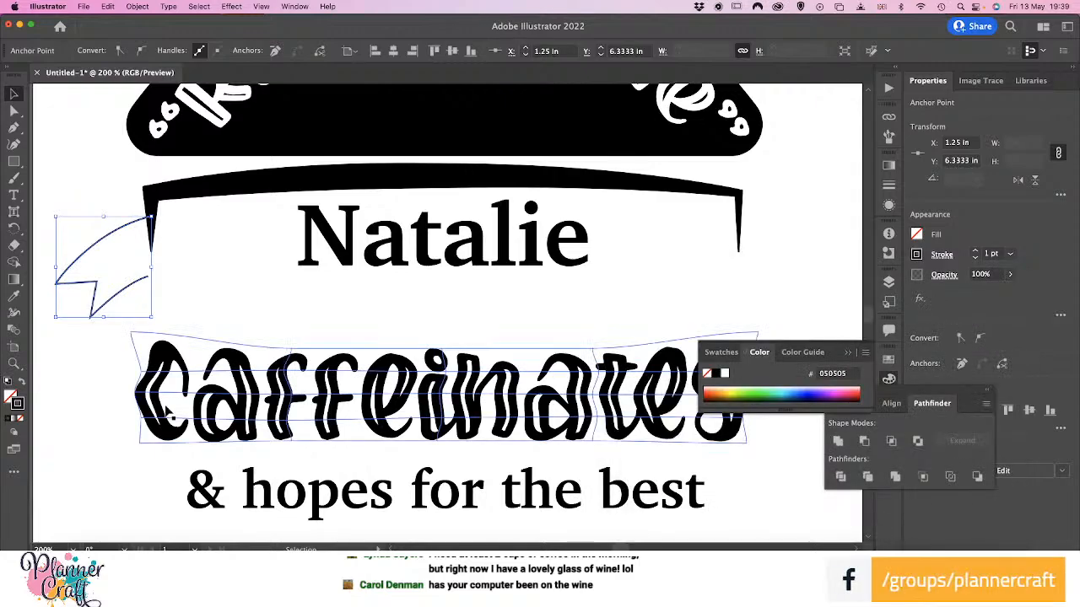
Thicken the ribbon tail's stroke along its upper curve and at its forked tips with the Width tool, to about 11.9 pt at most
click(21, 313)
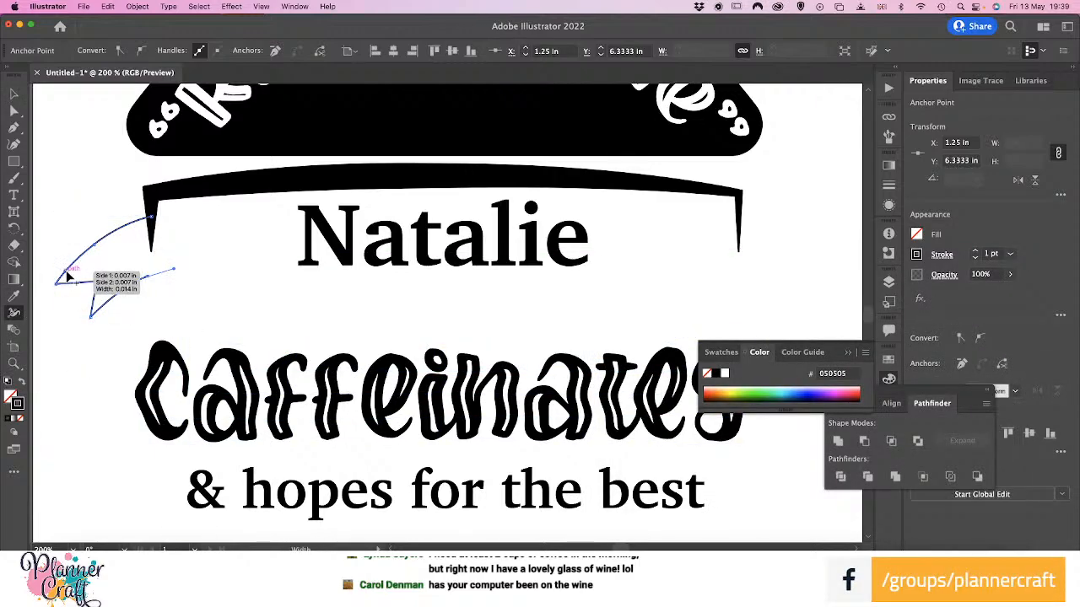
drag(67, 274, 99, 302)
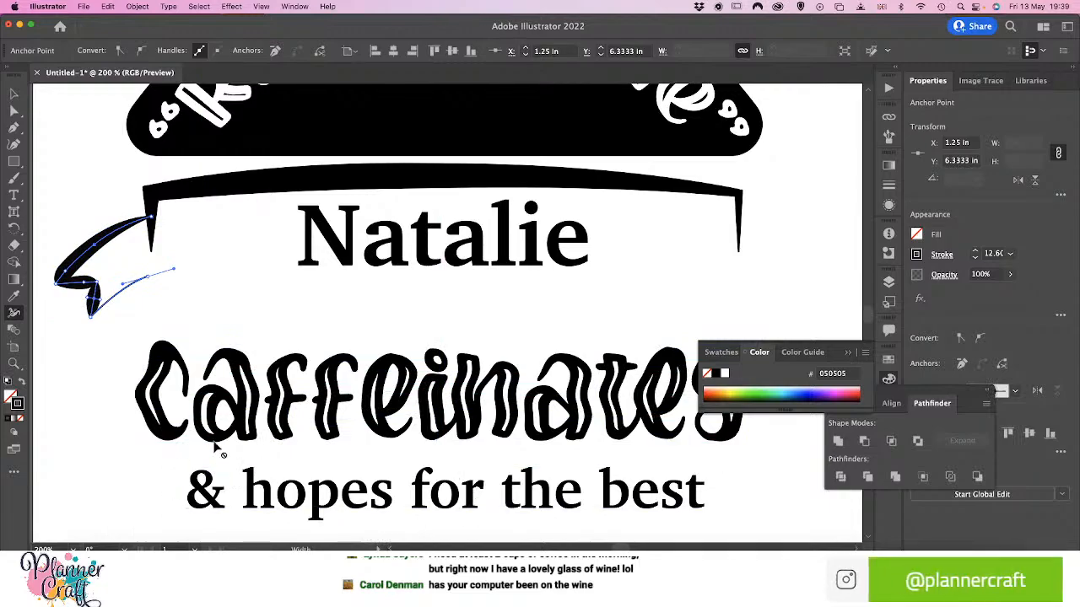
drag(93, 291, 87, 324)
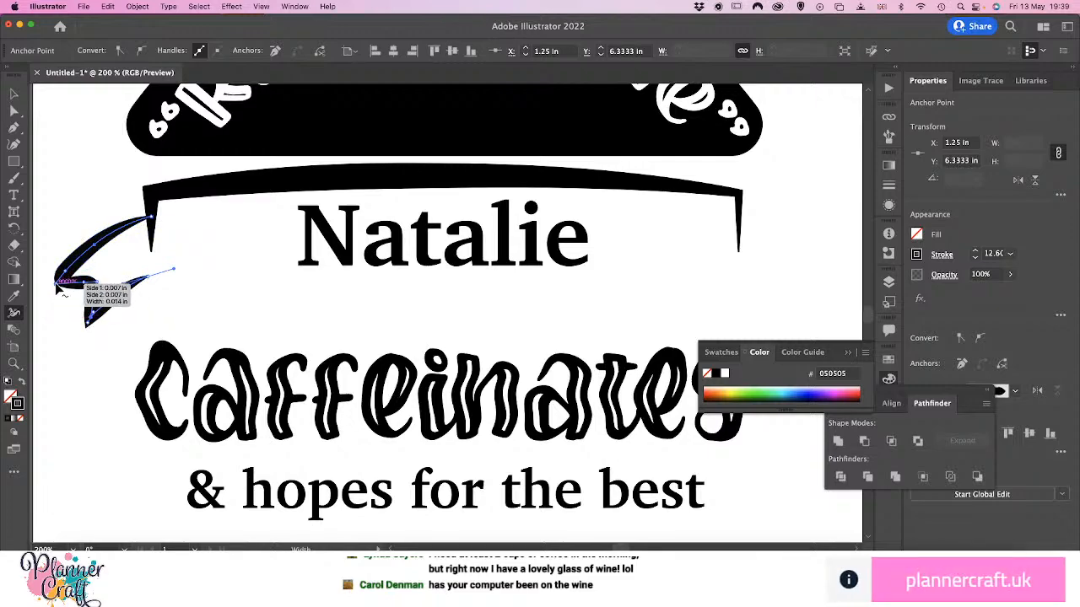
mouse_move(55, 285)
mouse_down()
mouse_move(46, 293)
mouse_move(100, 279)
mouse_up()
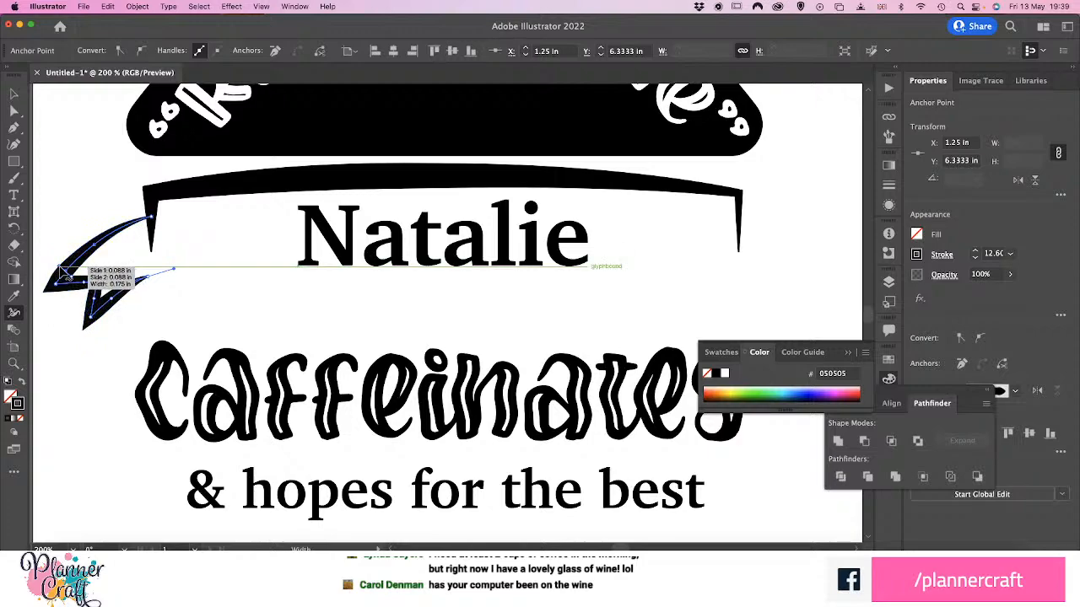
drag(64, 275, 64, 276)
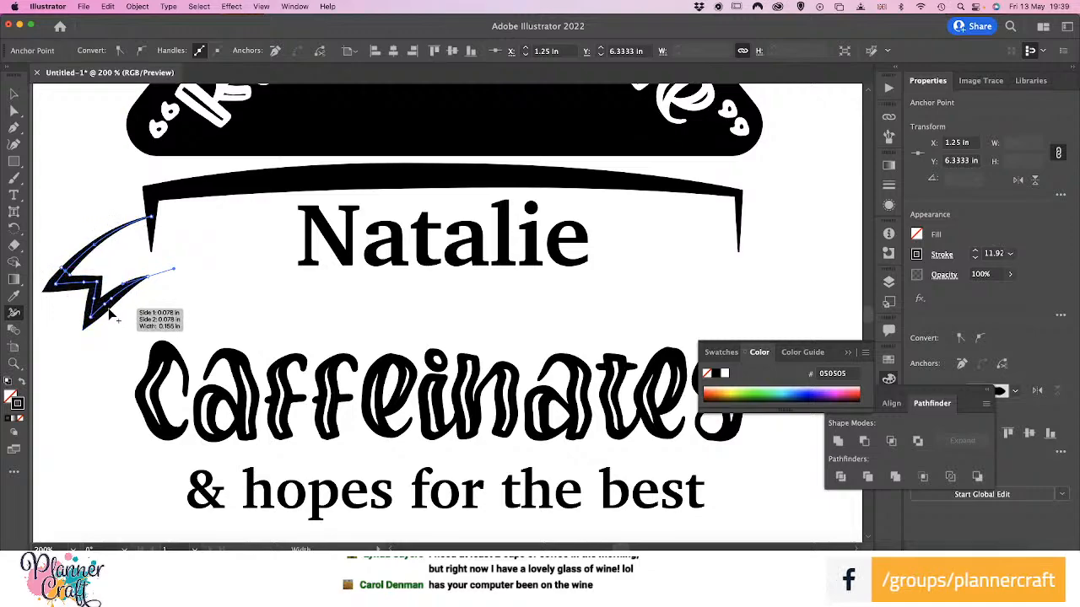
Adjust the stroke thickness along the lower curve of the left ribbon tail with the Width tool
mouse_move(110, 314)
mouse_down()
mouse_move(113, 300)
mouse_move(118, 310)
mouse_up()
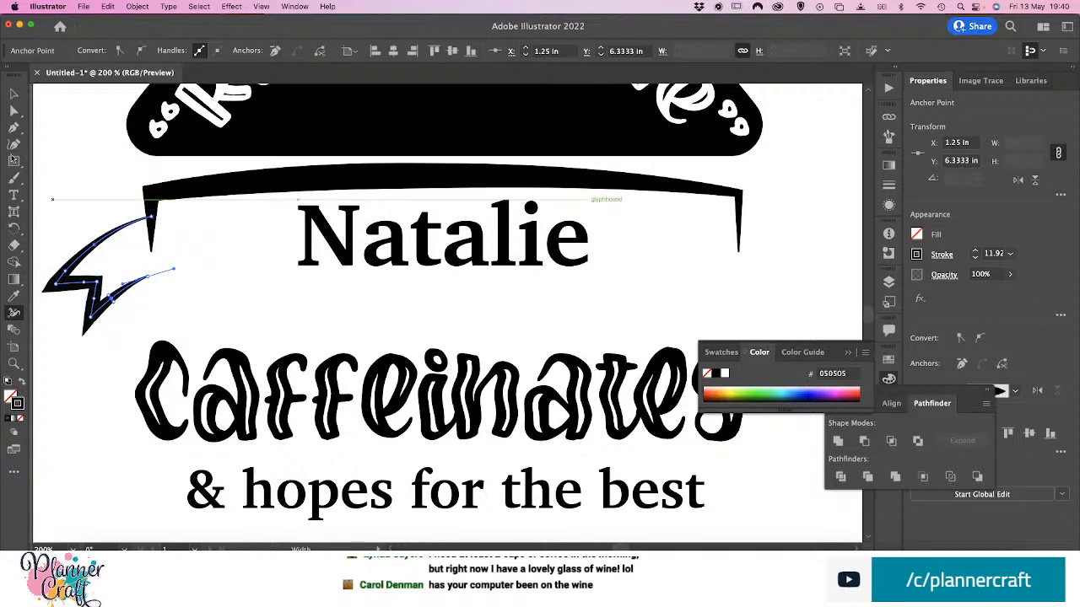
click(13, 96)
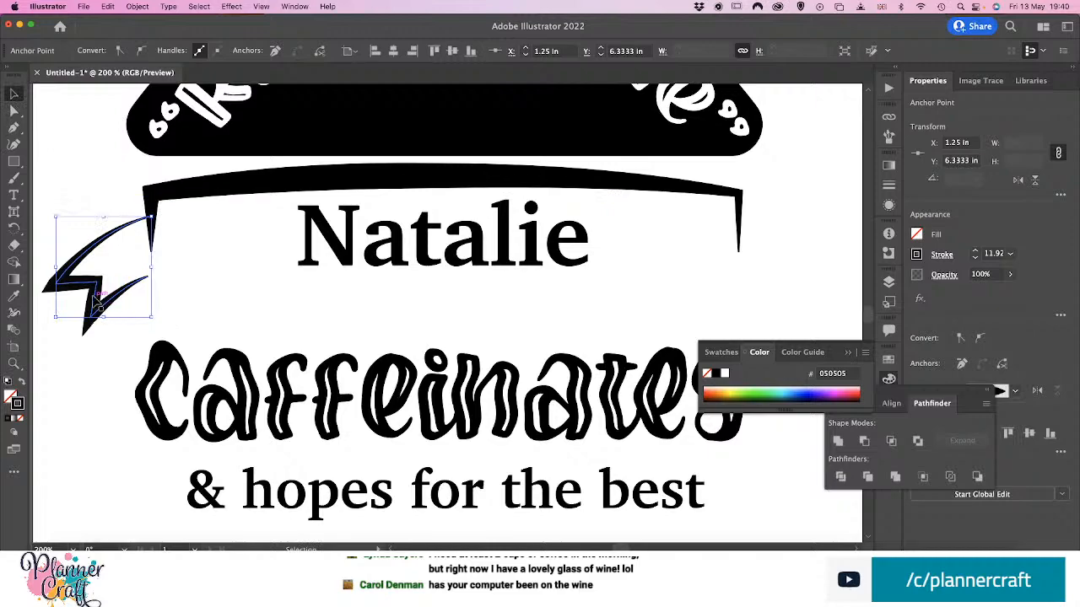
Place a horizontally flipped copy of the ribbon tail, with its width profile also flipped, against the bracket's right leg
drag(96, 301, 697, 289)
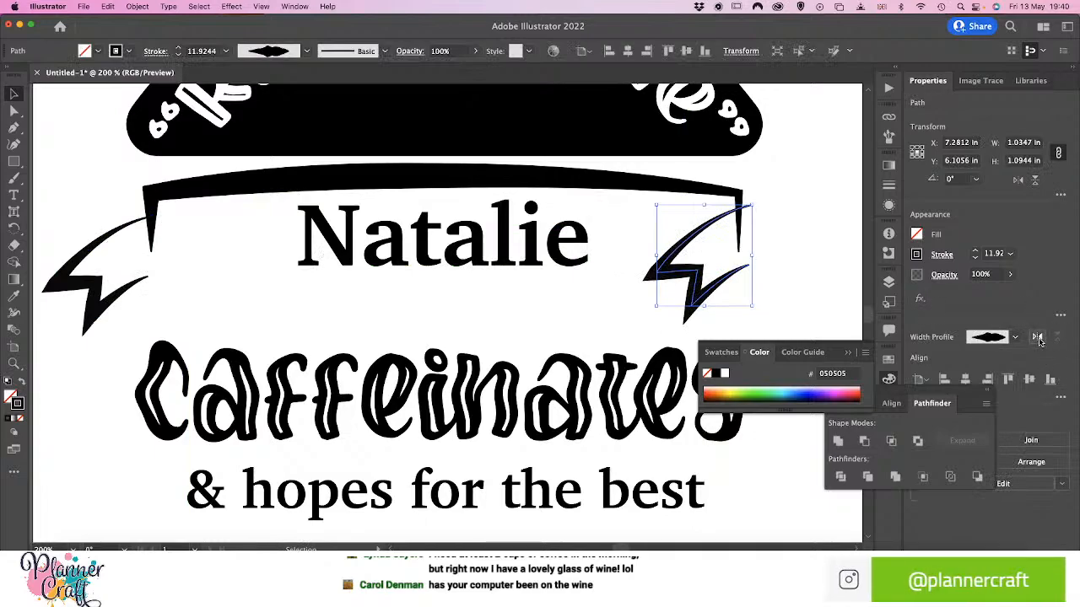
click(1038, 338)
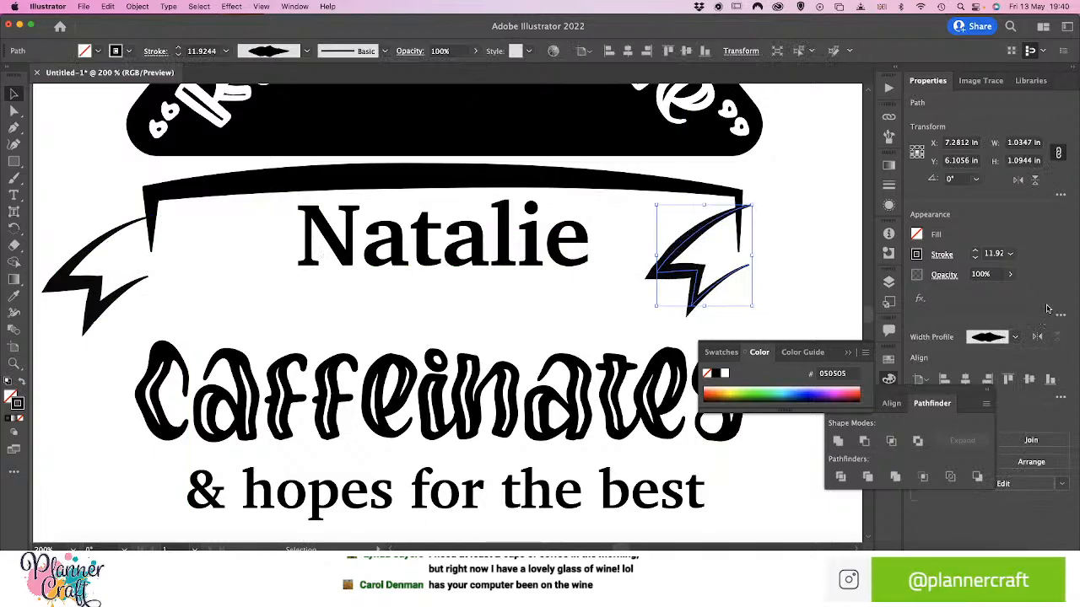
click(1018, 182)
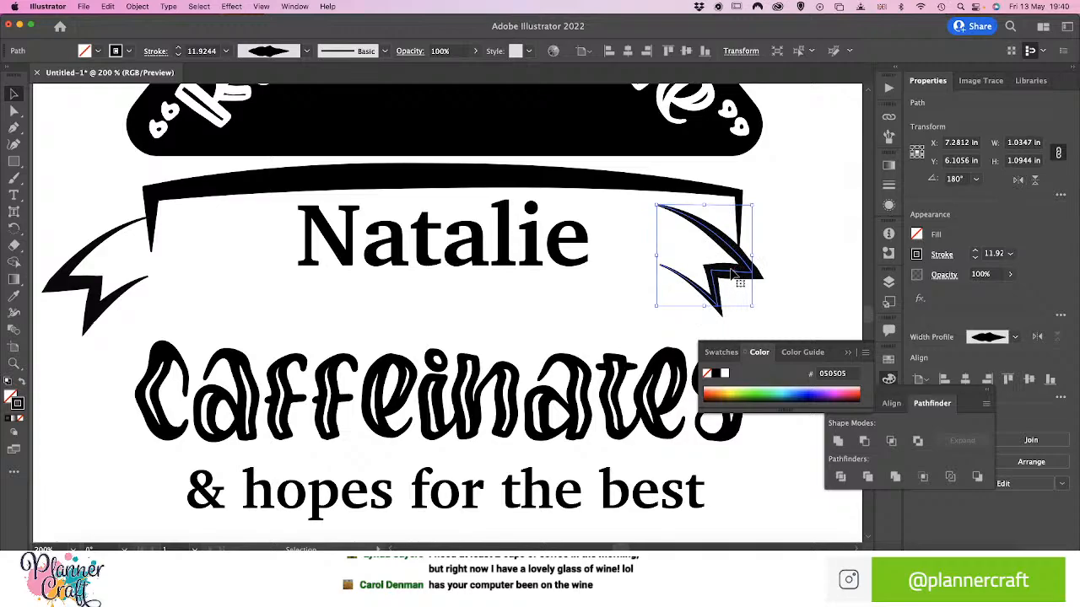
drag(730, 272, 810, 283)
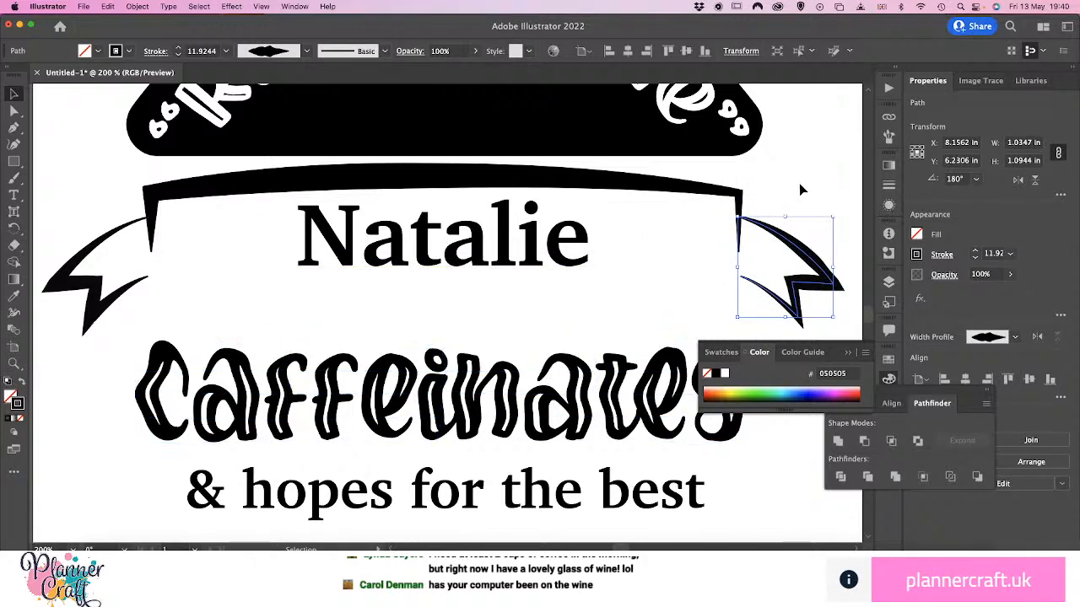
click(801, 186)
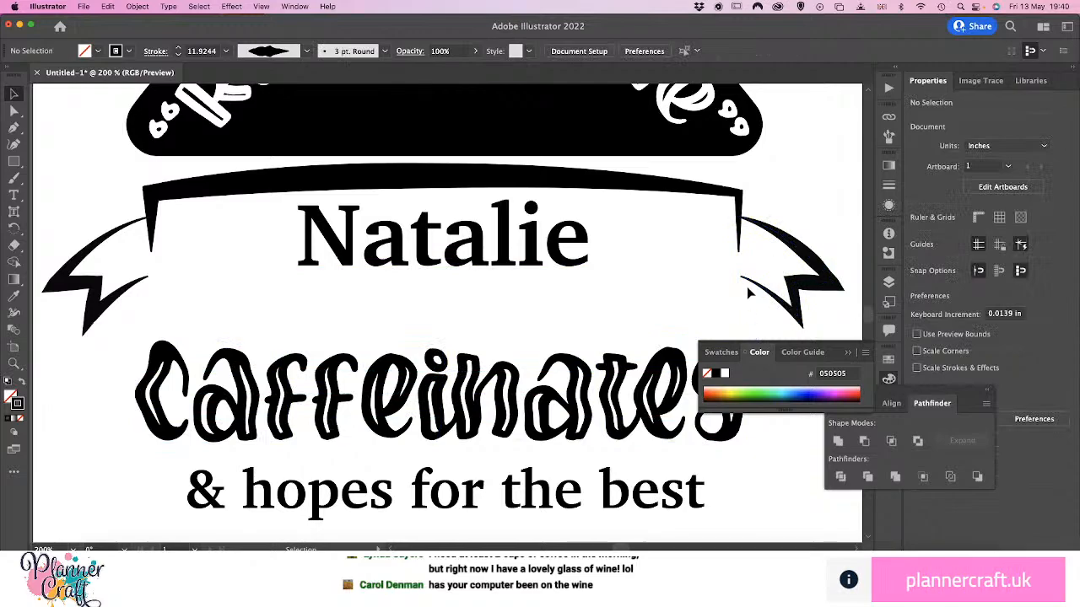
Flip the right ribbon tail's width profile again so its stroke weights mirror the left tail's
key(super+minus)
key(super+minus)
key(super+minus)
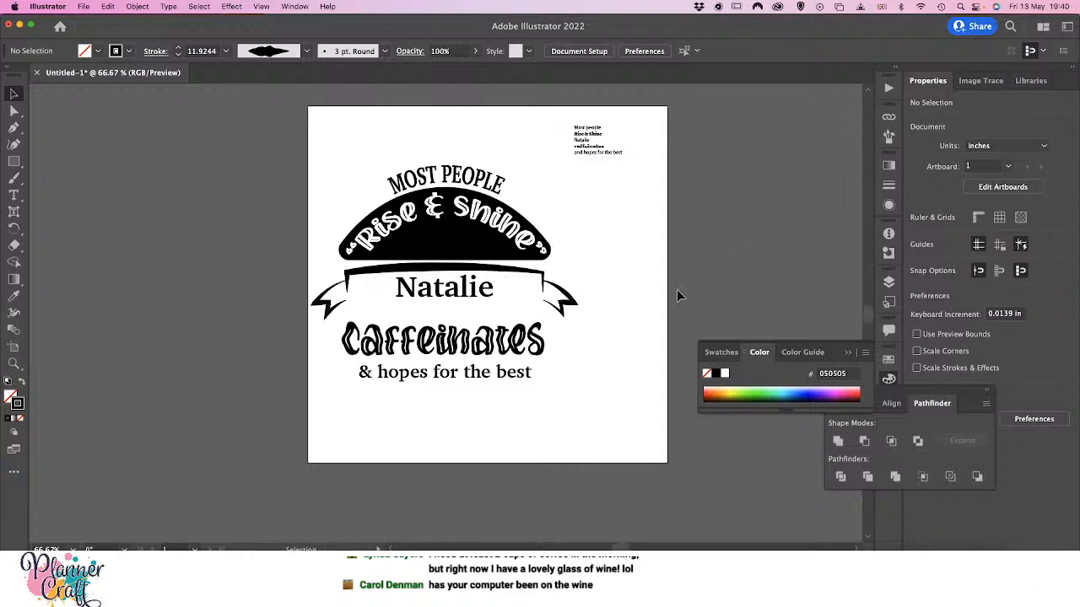
click(573, 304)
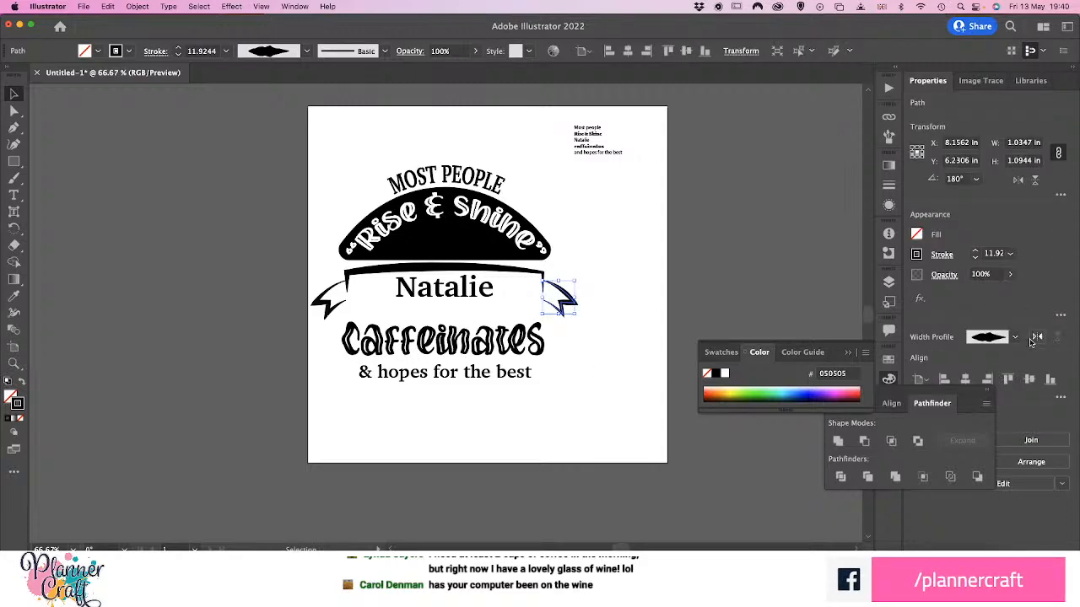
click(625, 344)
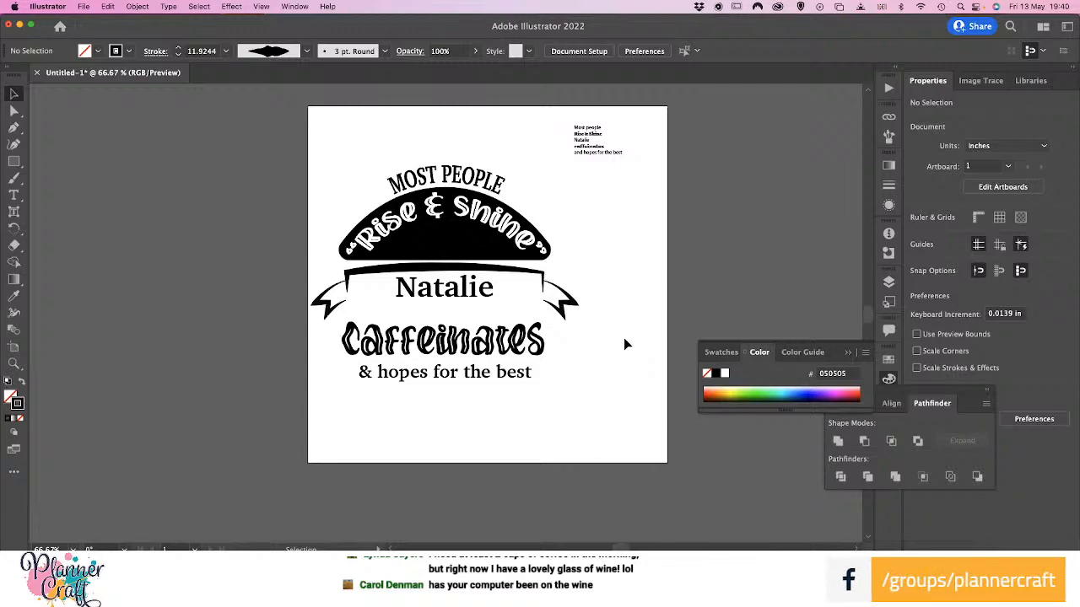
Duplicate the curved bracket straight down below the name as the banner's lower edge
key(super+equal)
key(super+equal)
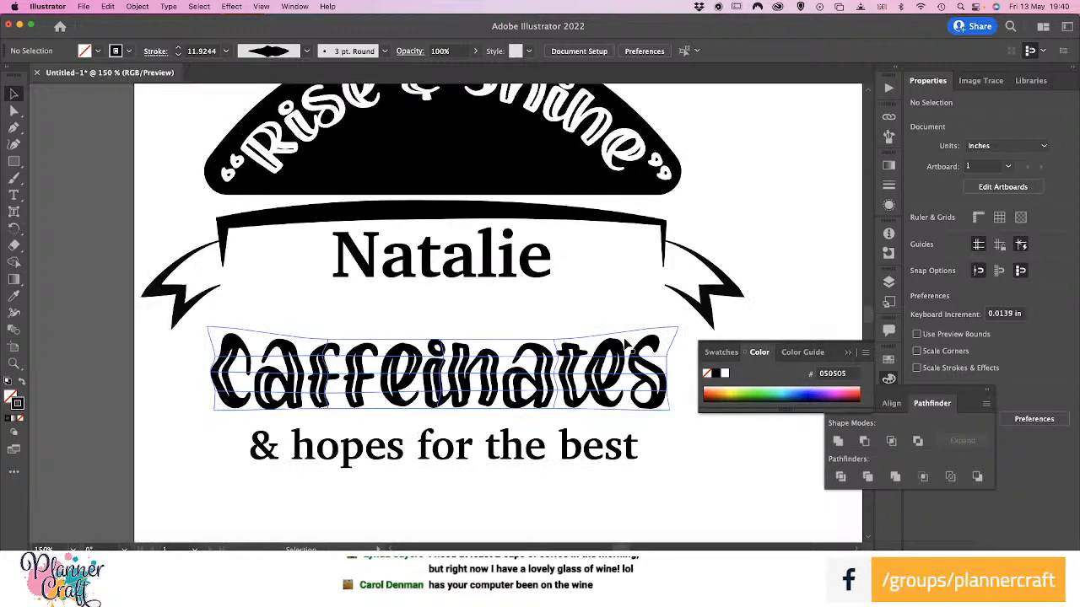
click(290, 221)
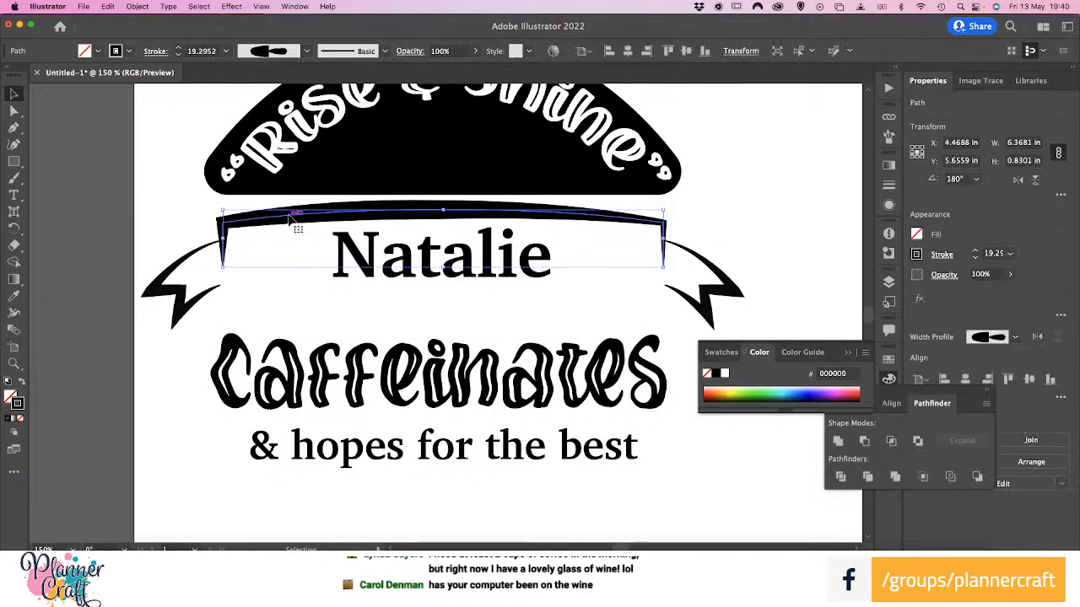
drag(291, 219, 292, 305)
Delete the end anchor points of both legs on the lower bracket copy, leaving only its curved bar
key(a)
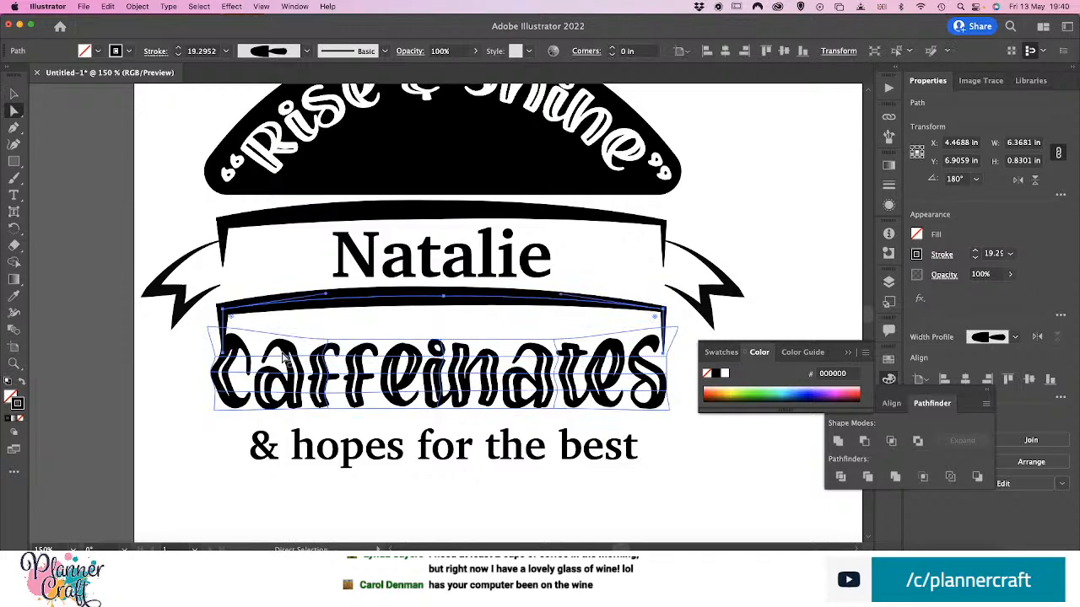
click(224, 356)
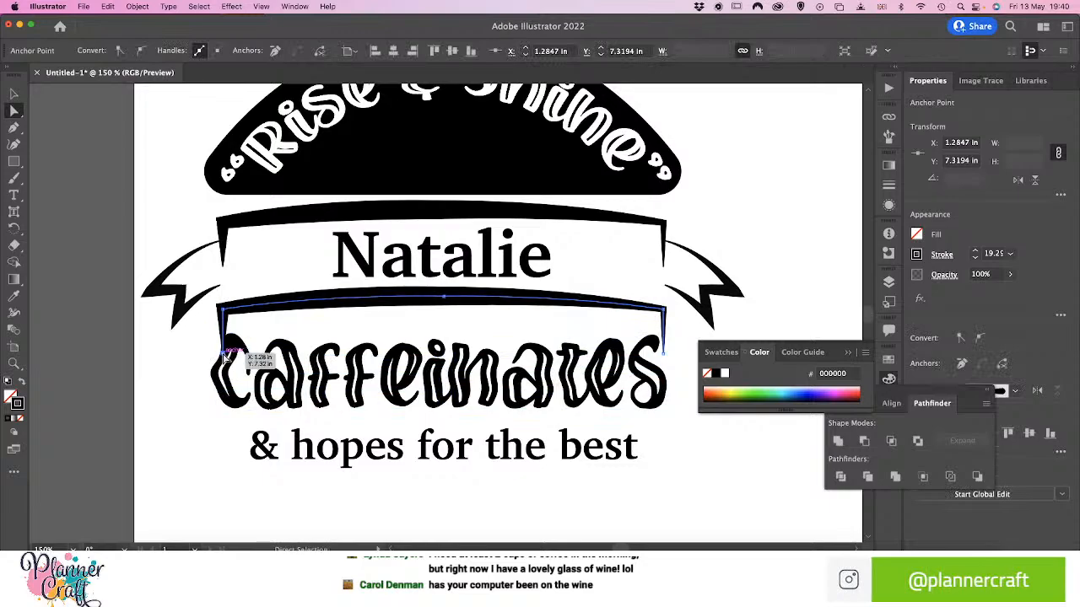
drag(224, 356, 202, 353)
key(super+z)
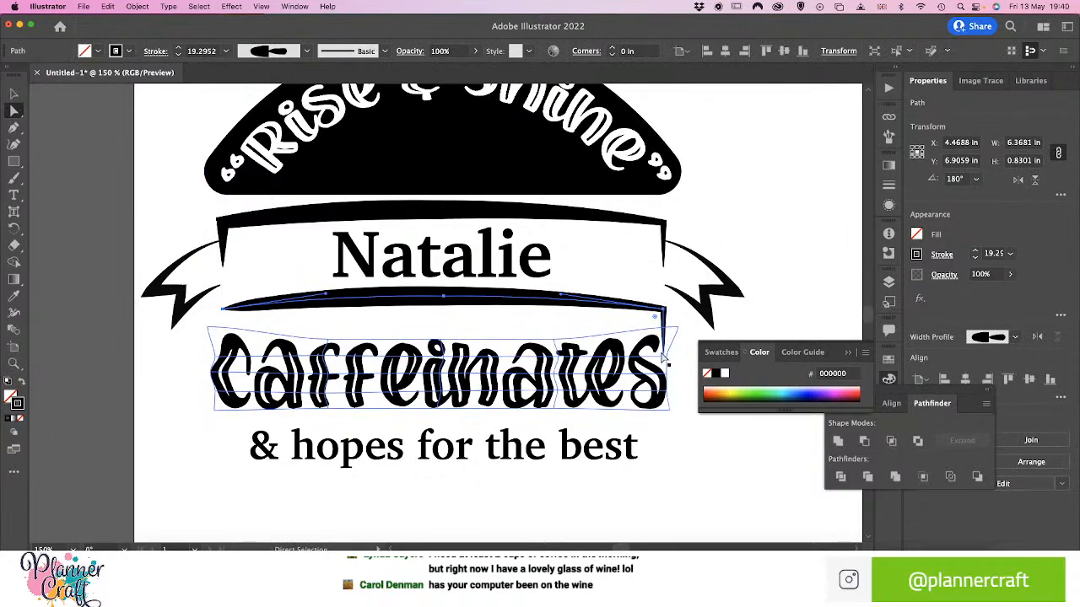
click(663, 355)
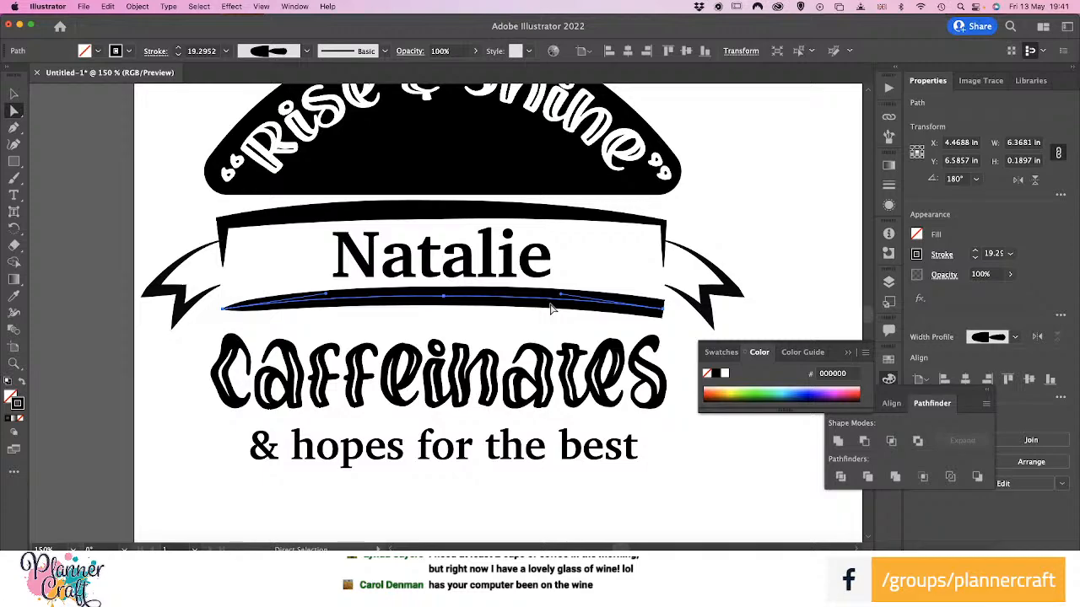
Widen the lower banner curve's left end and thin its middle with the Width tool, to about 13.2 pt at most
click(14, 312)
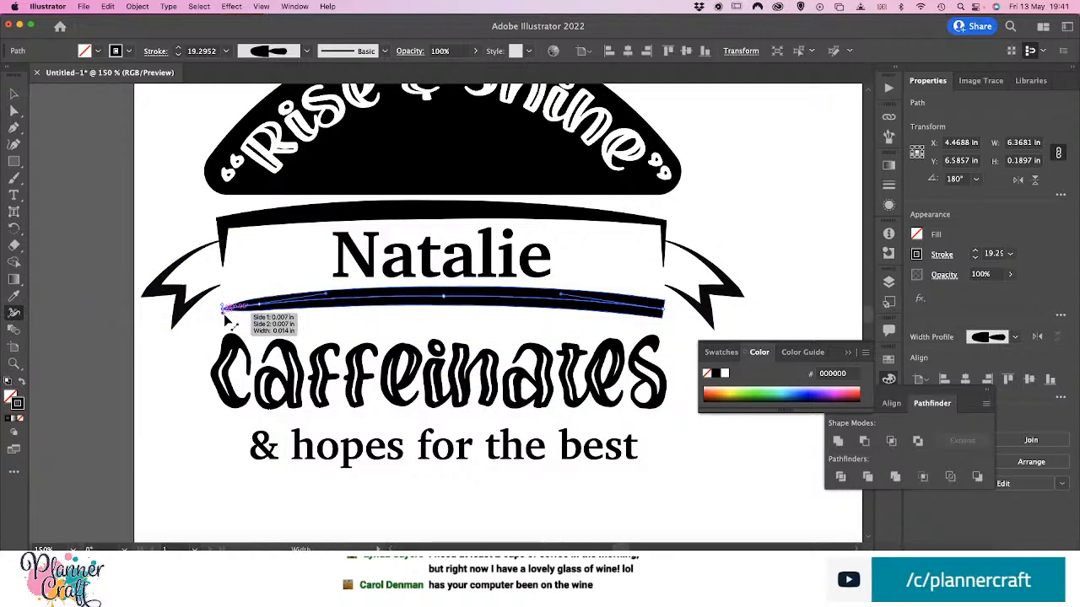
drag(224, 315, 226, 318)
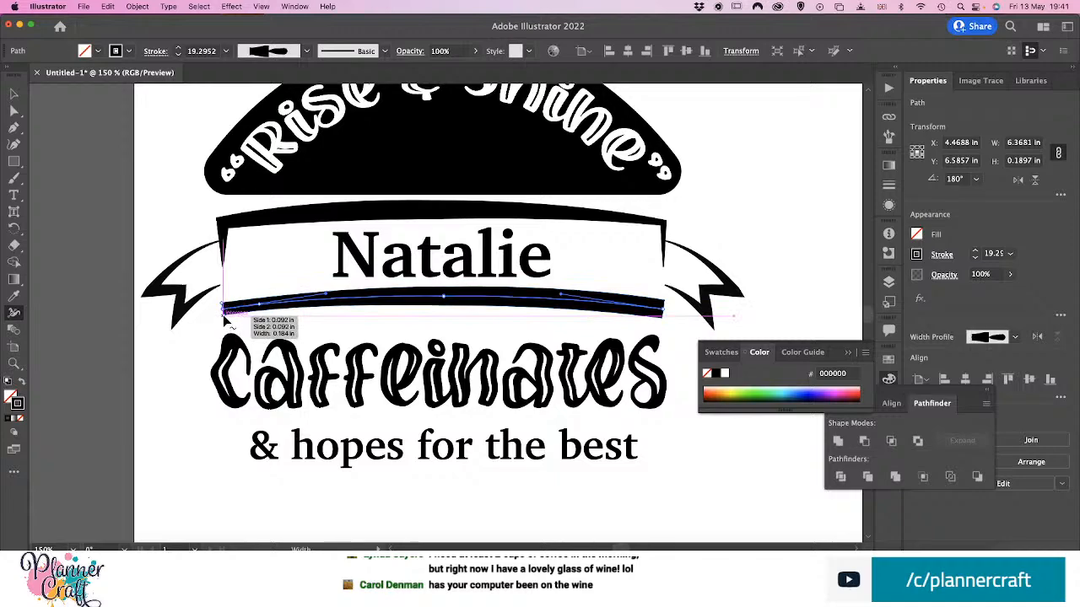
drag(443, 302, 445, 308)
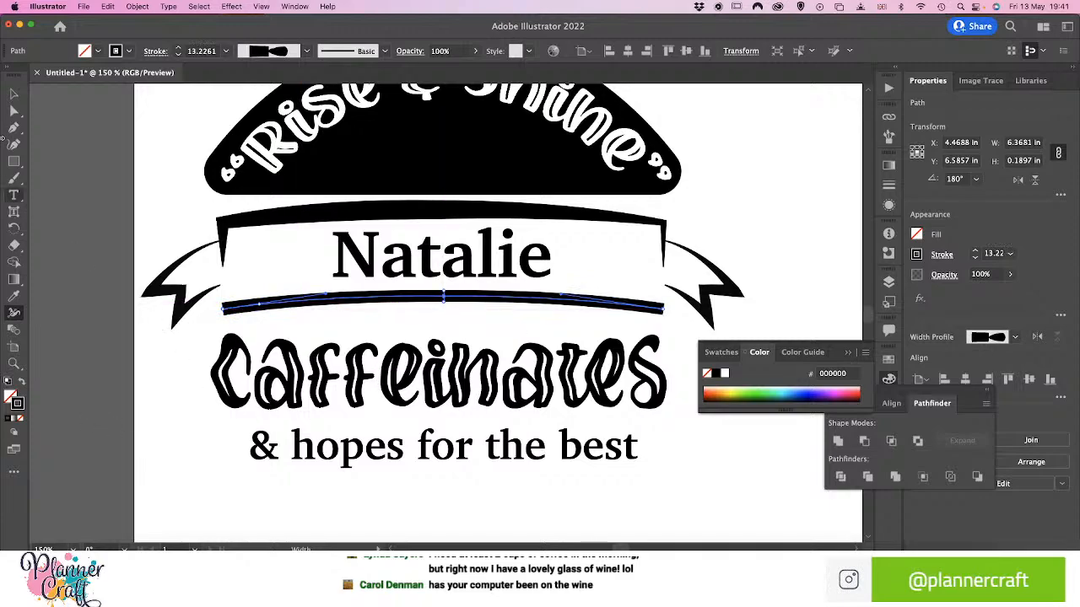
click(16, 94)
click(136, 379)
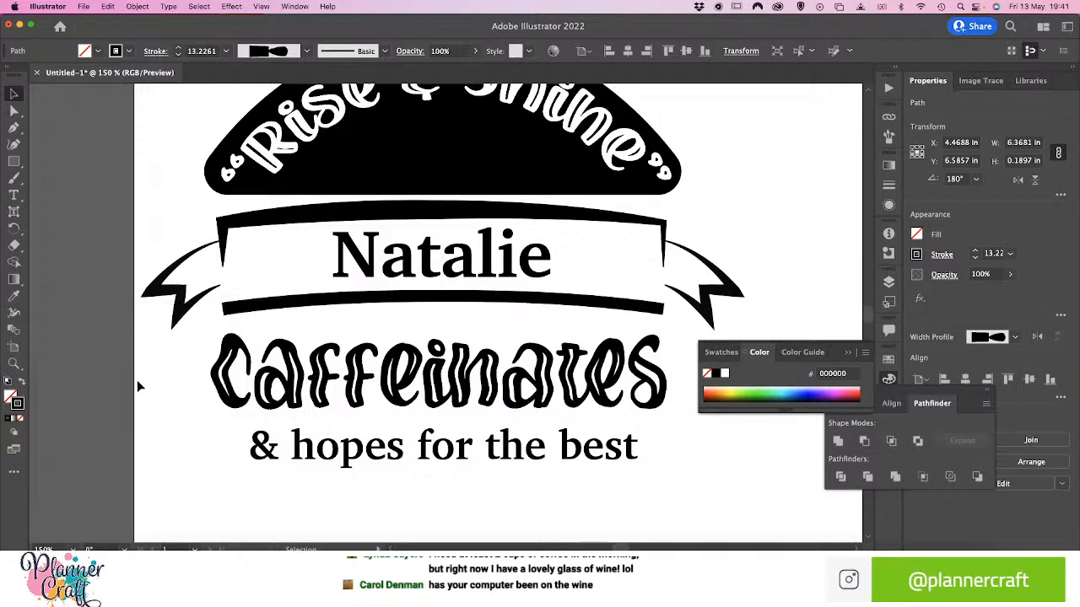
click(454, 282)
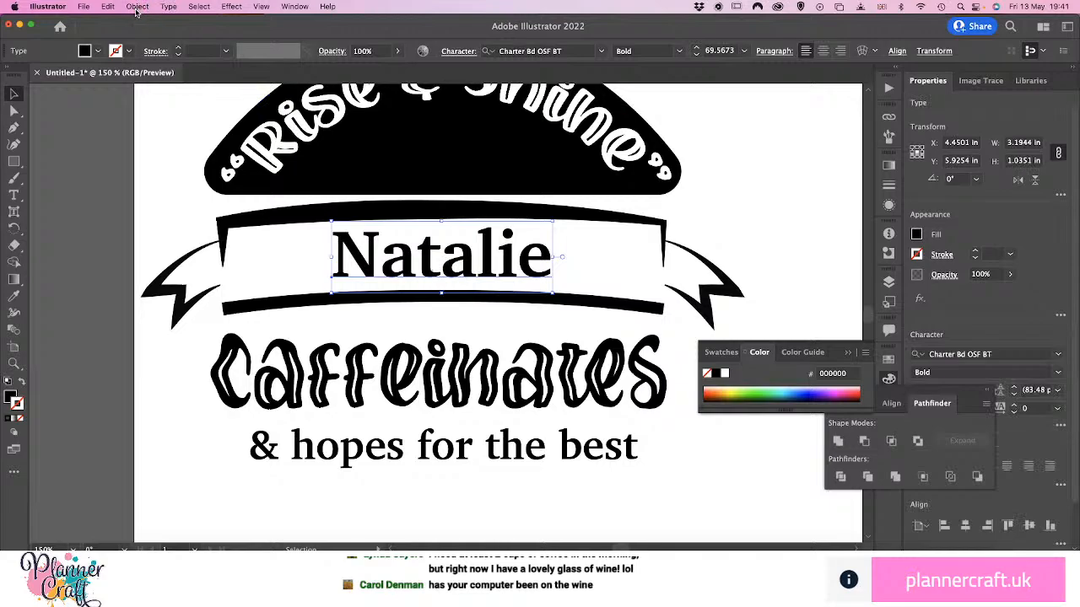
click(137, 6)
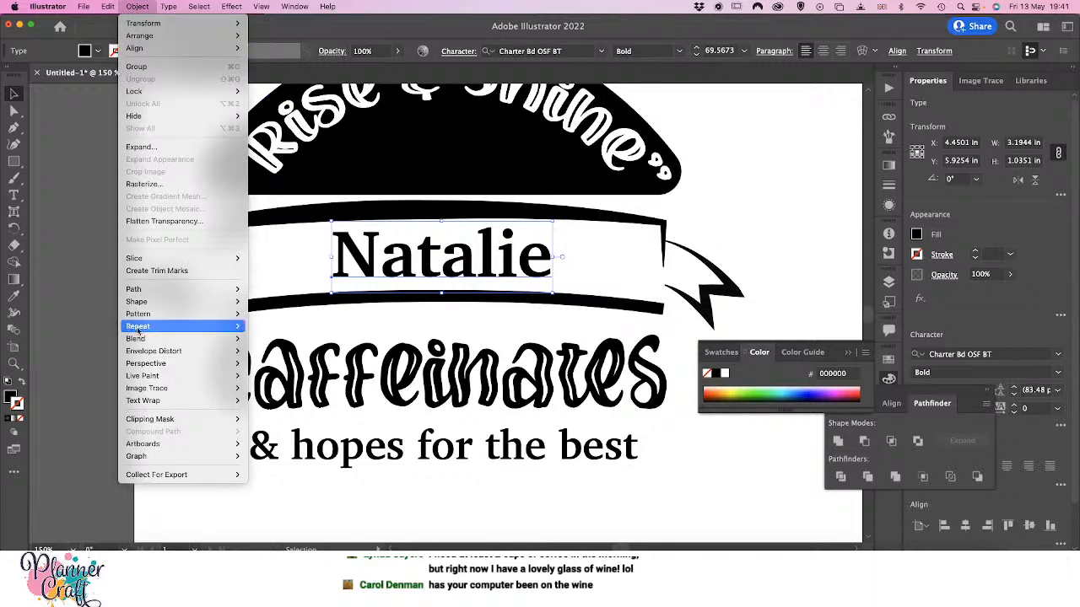
mouse_move(177, 353)
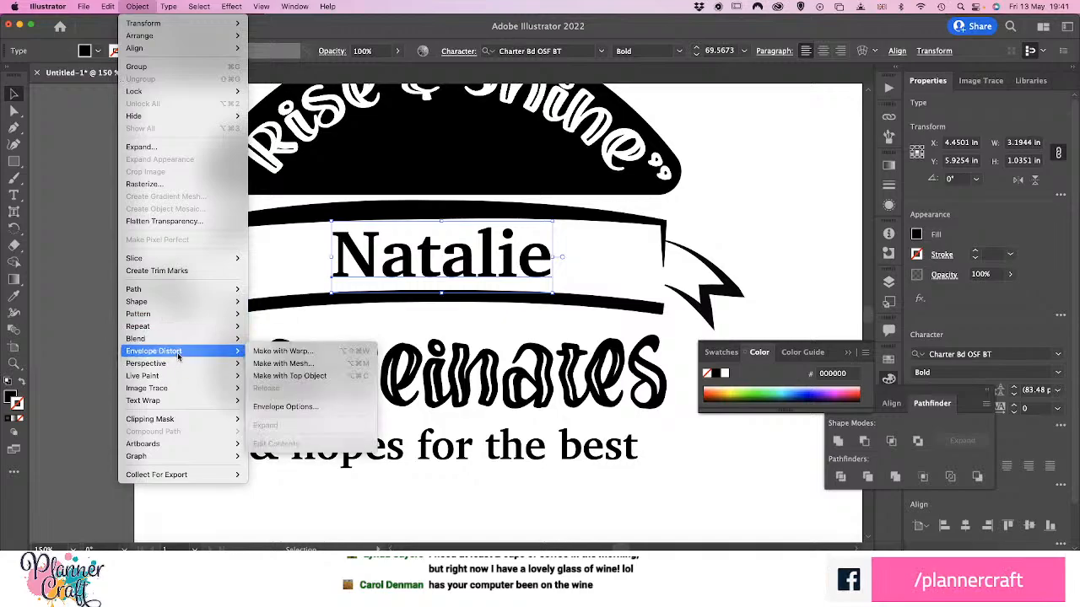
click(295, 364)
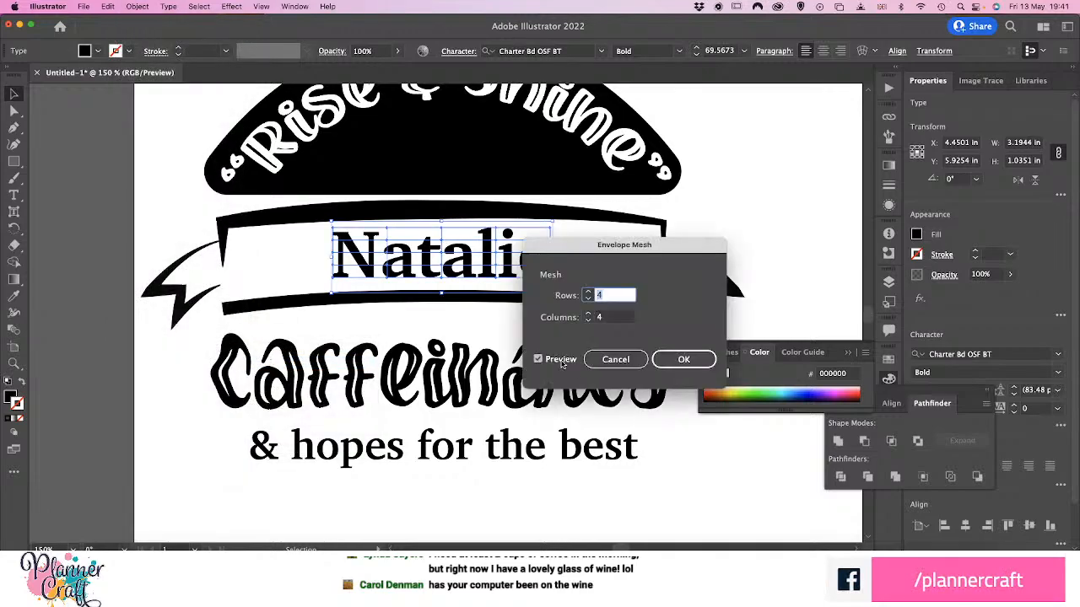
click(624, 366)
Apply a horizontal Arc envelope warp with 4% bend to the name and nudge it down within the banner
click(139, 6)
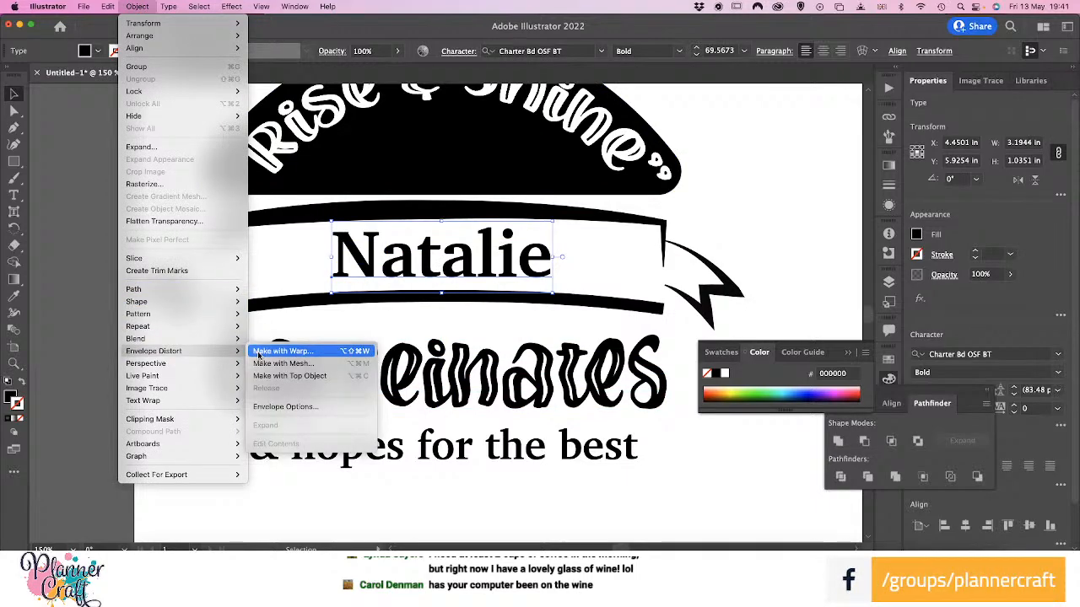
click(278, 351)
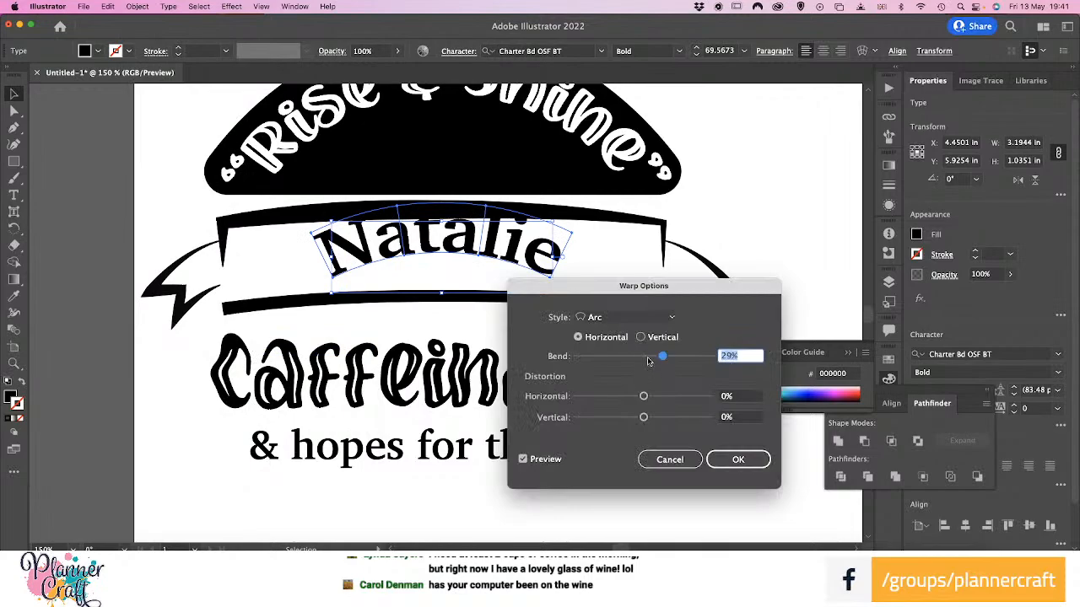
drag(648, 360, 646, 361)
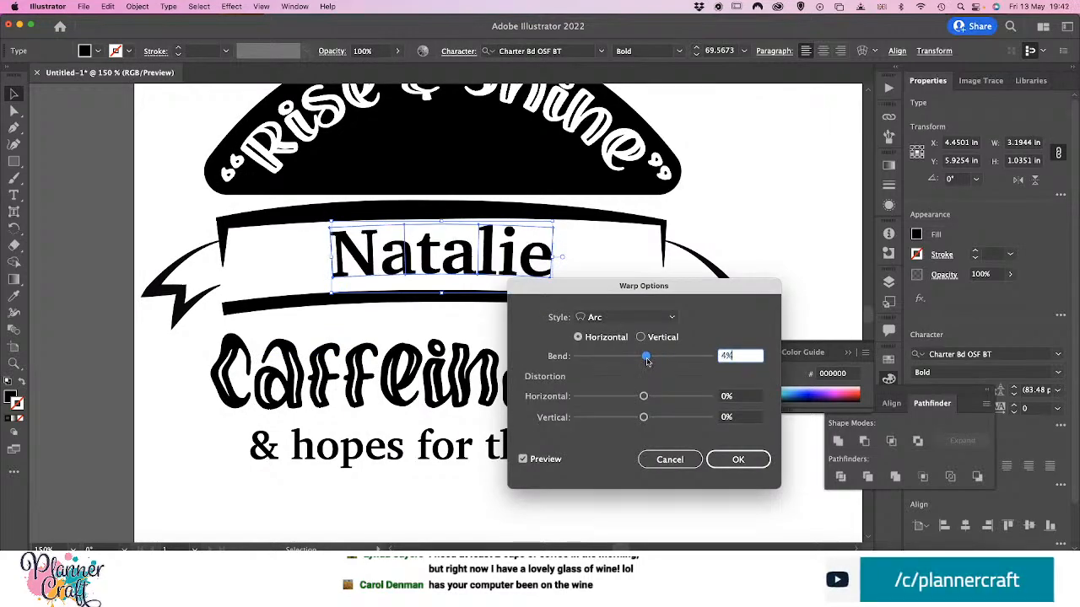
click(738, 460)
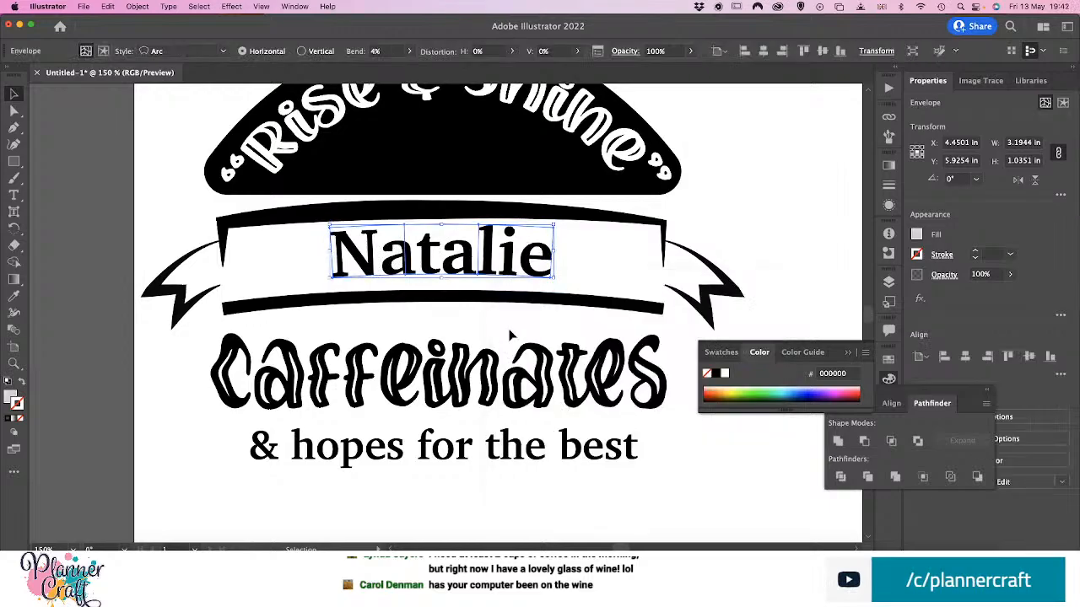
drag(488, 262, 485, 275)
click(175, 407)
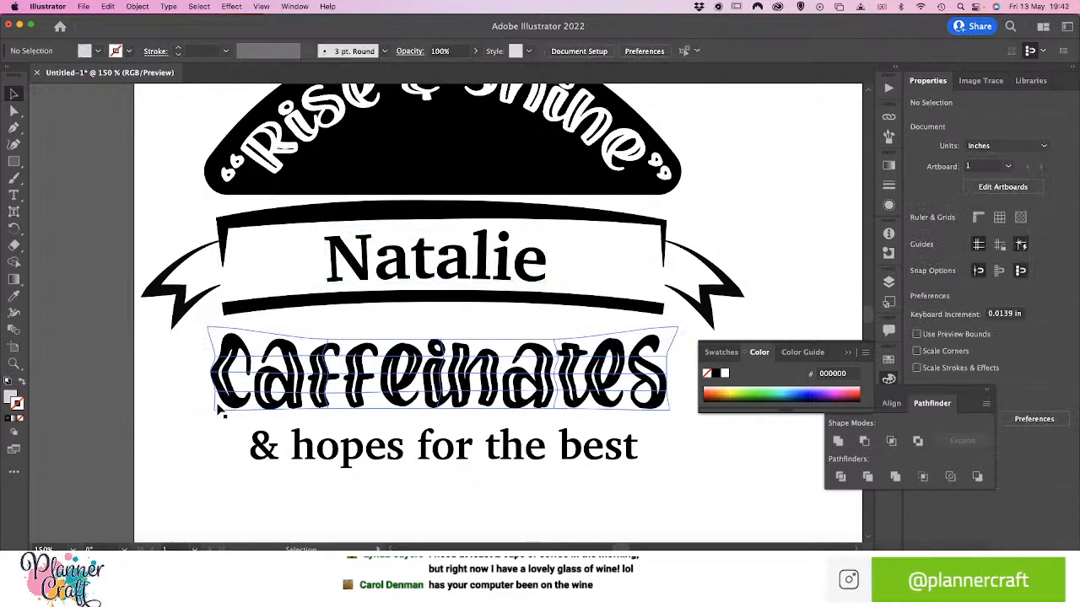
Scale both ribbon tails up together to an overall size of about 15.9 in wide and 2.1 in tall
key(super+minus)
key(super+minus)
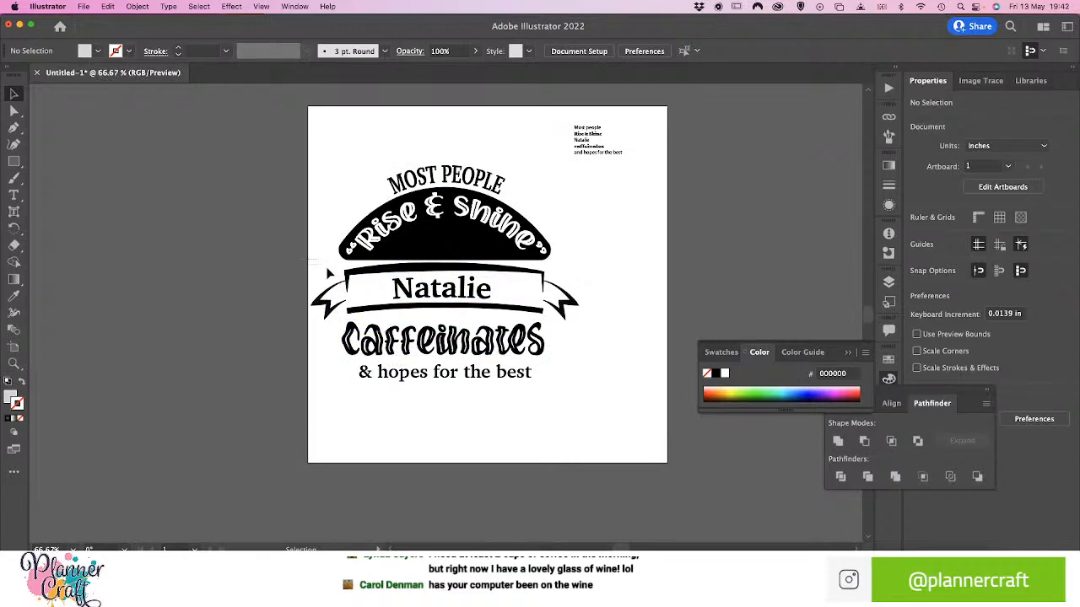
click(329, 305)
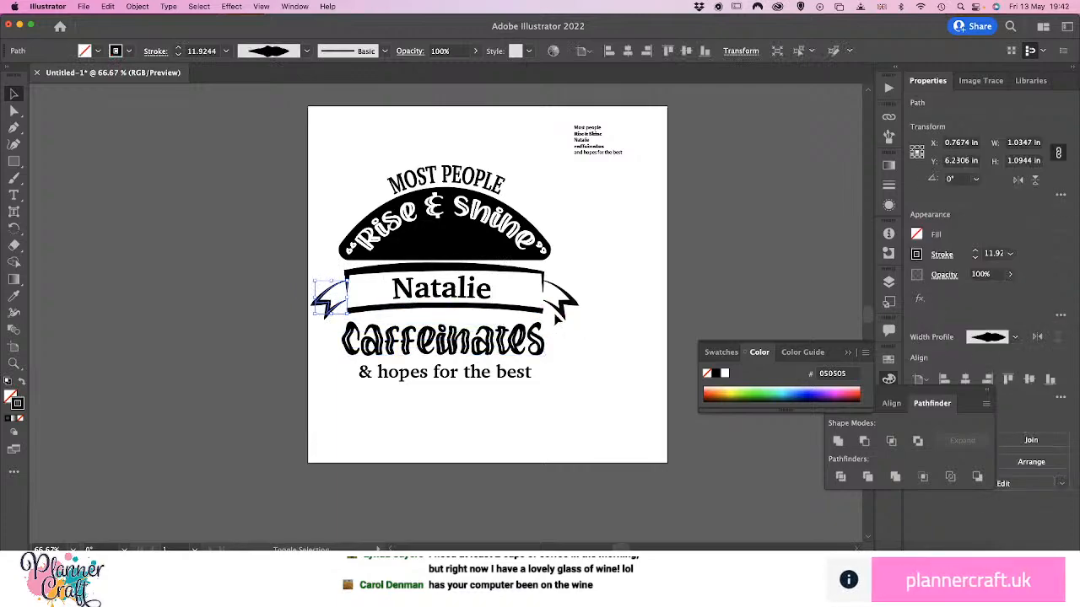
shift+click(560, 319)
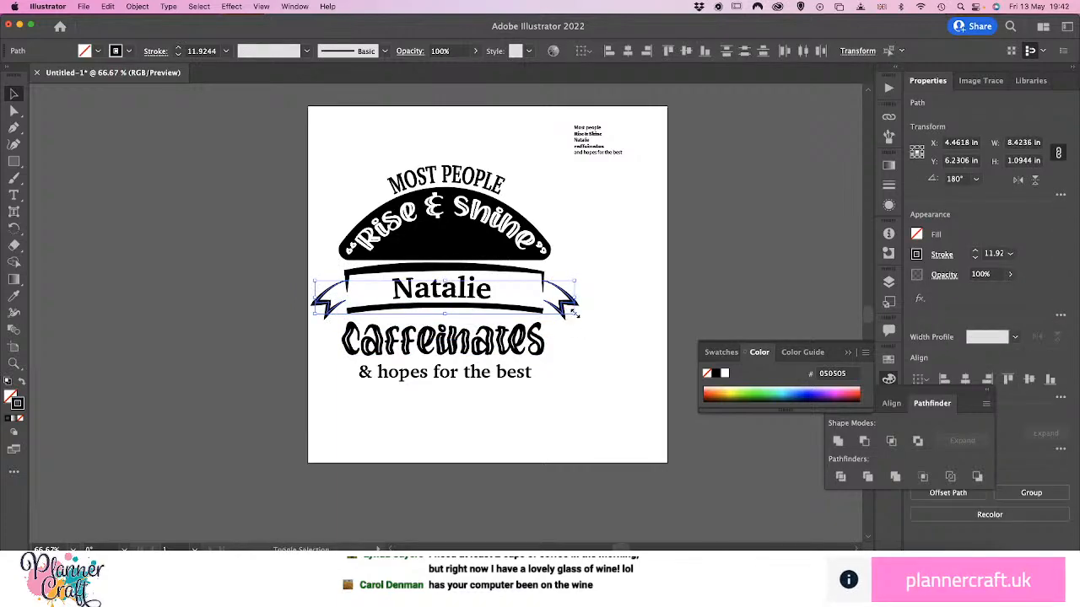
drag(574, 314, 810, 398)
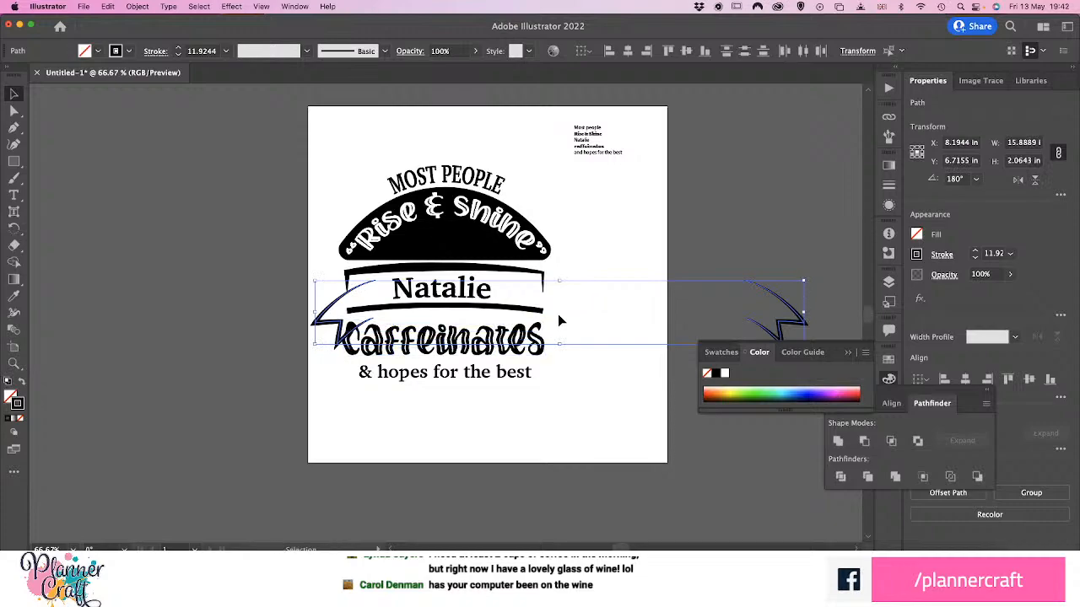
Move both ribbon tails inward so their inner ends meet the left and right ends of the name banner
click(589, 259)
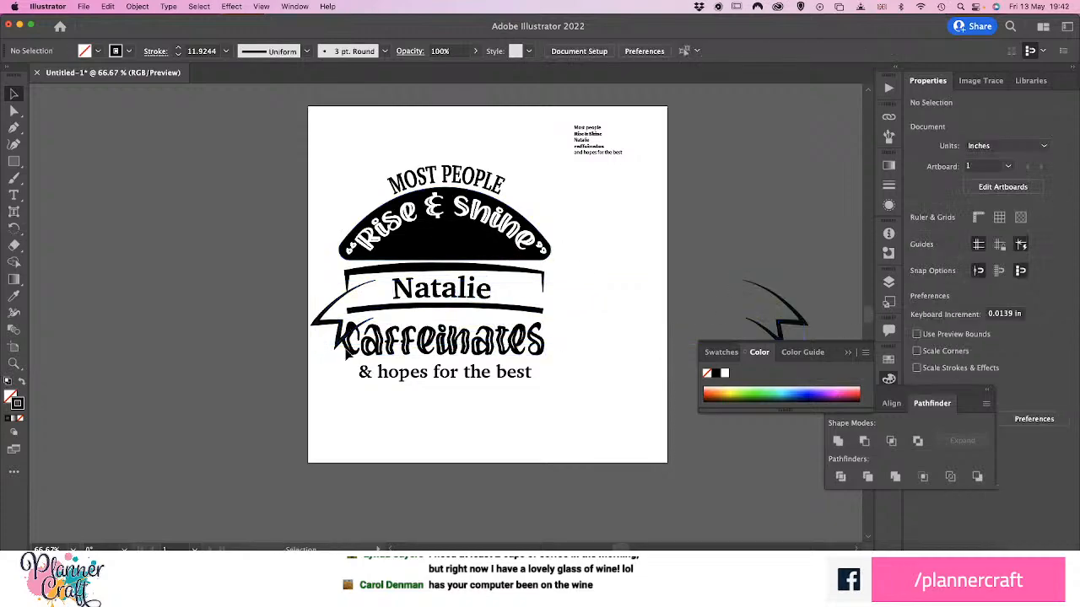
drag(336, 325, 311, 316)
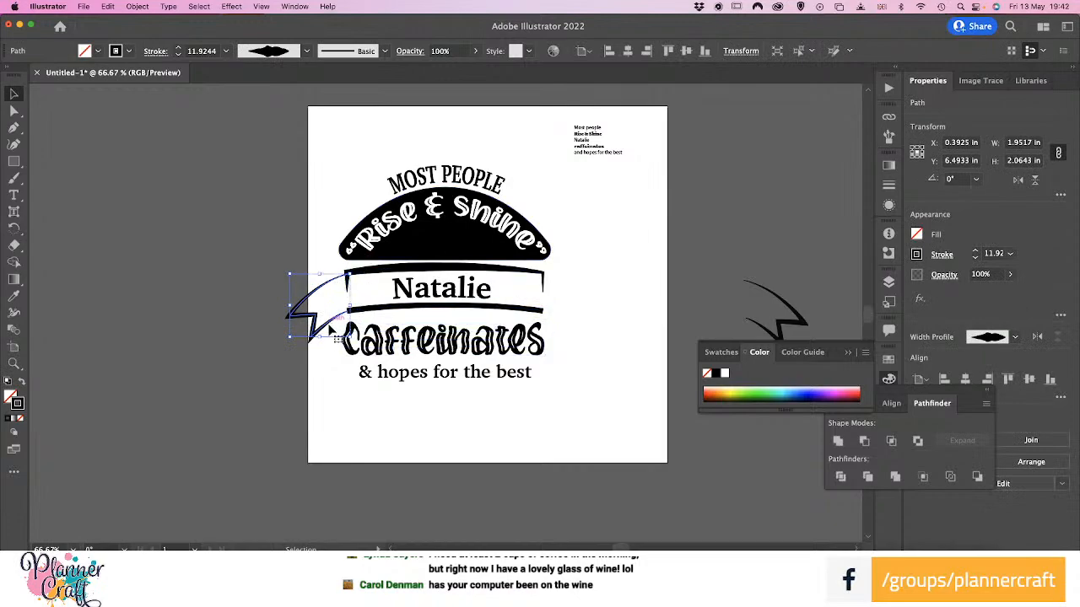
mouse_move(328, 325)
mouse_down()
mouse_move(336, 339)
mouse_move(323, 342)
mouse_move(338, 337)
mouse_move(318, 339)
mouse_up()
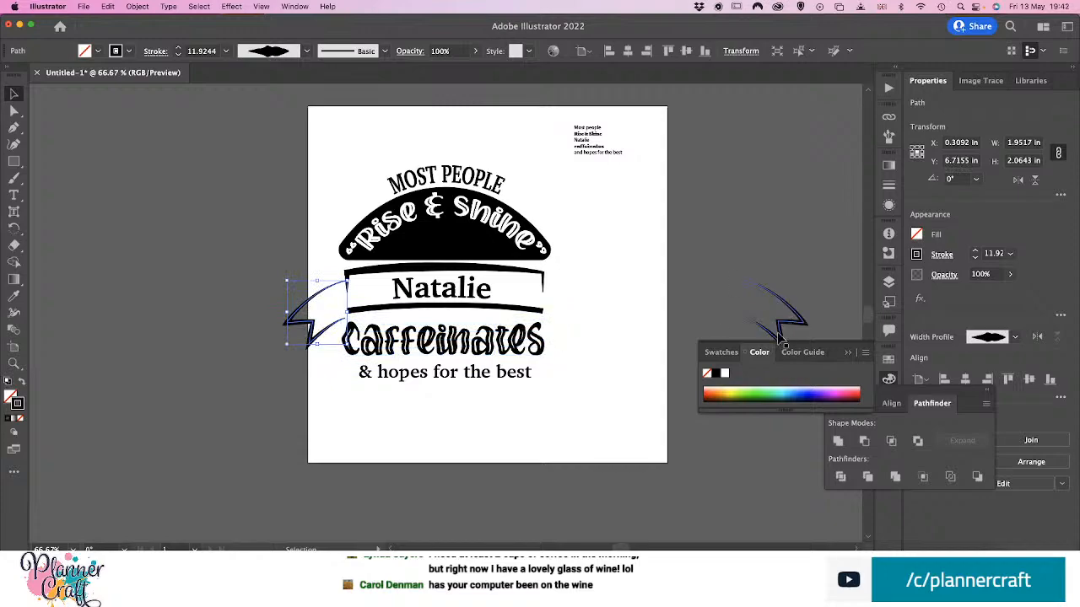
drag(763, 334, 582, 331)
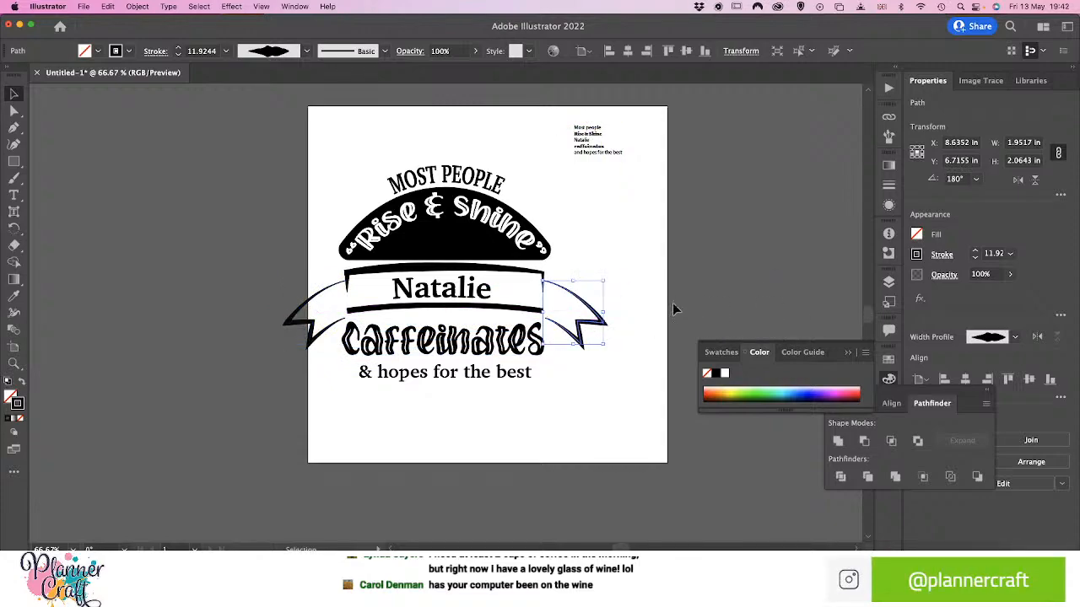
click(682, 287)
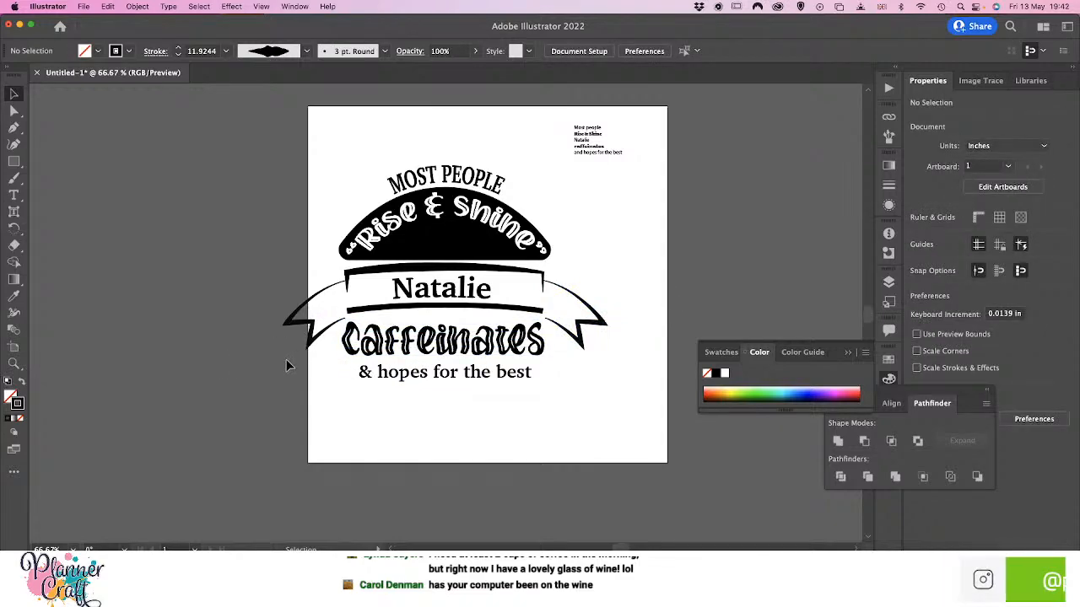
Group both ribbon tails with the banner's lower curve and upper bracket
click(314, 329)
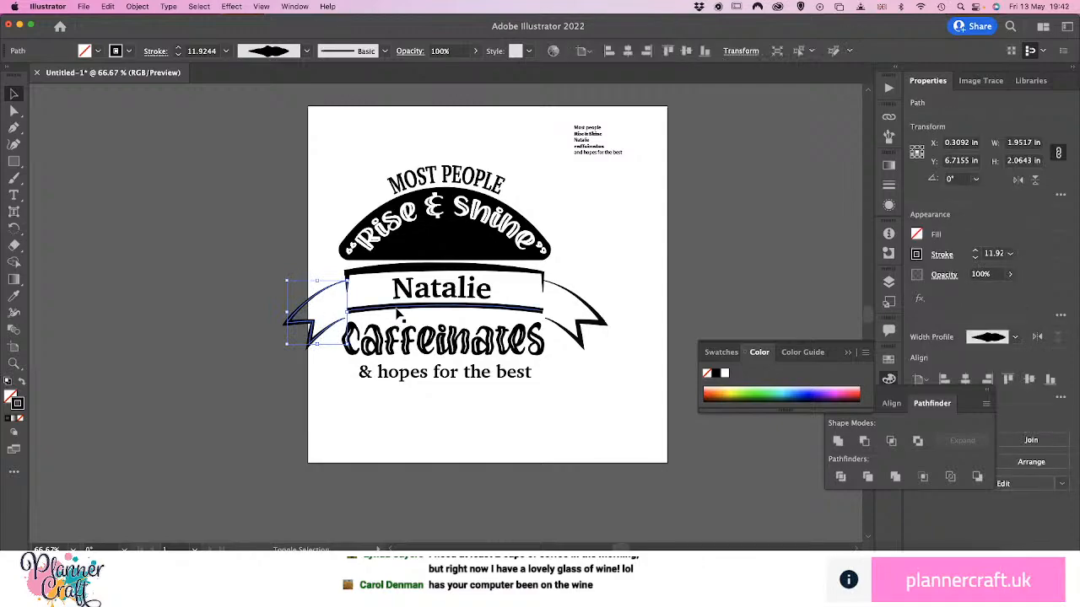
shift+click(571, 333)
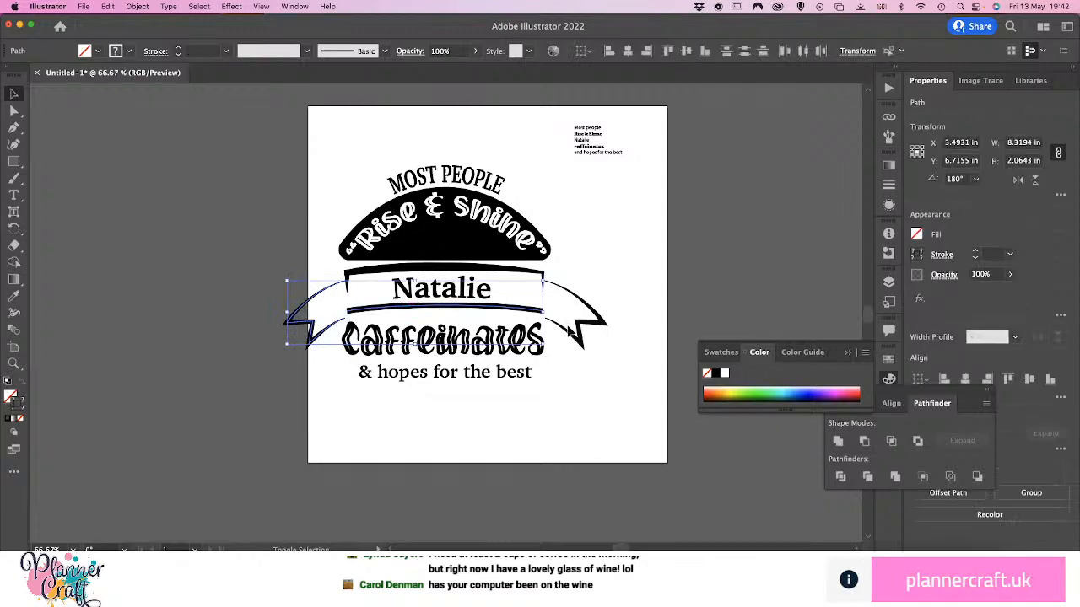
shift+click(509, 270)
key(a)
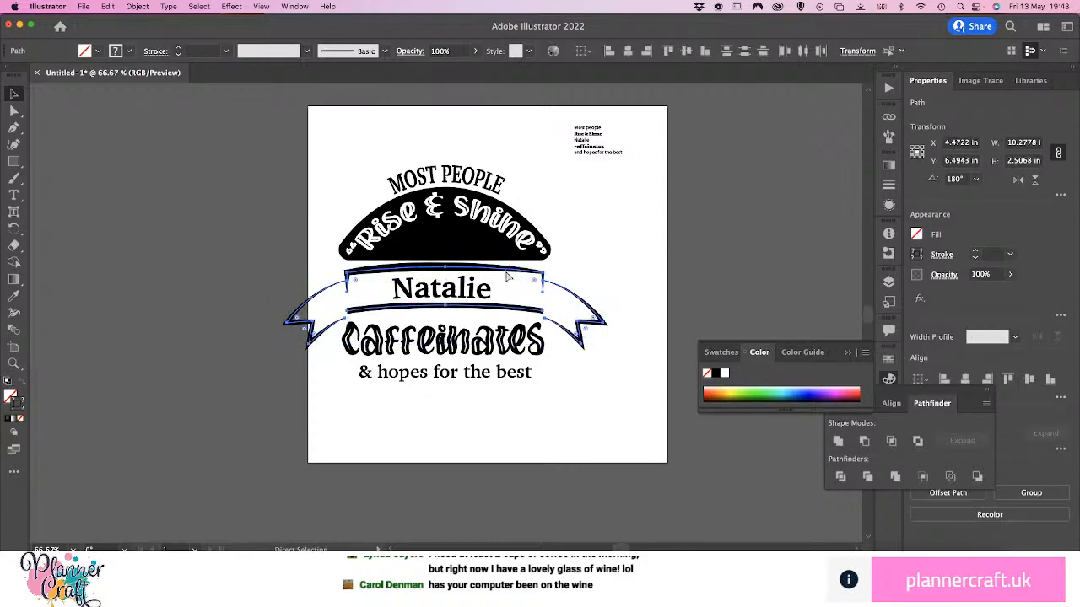
key(super+g)
key(v)
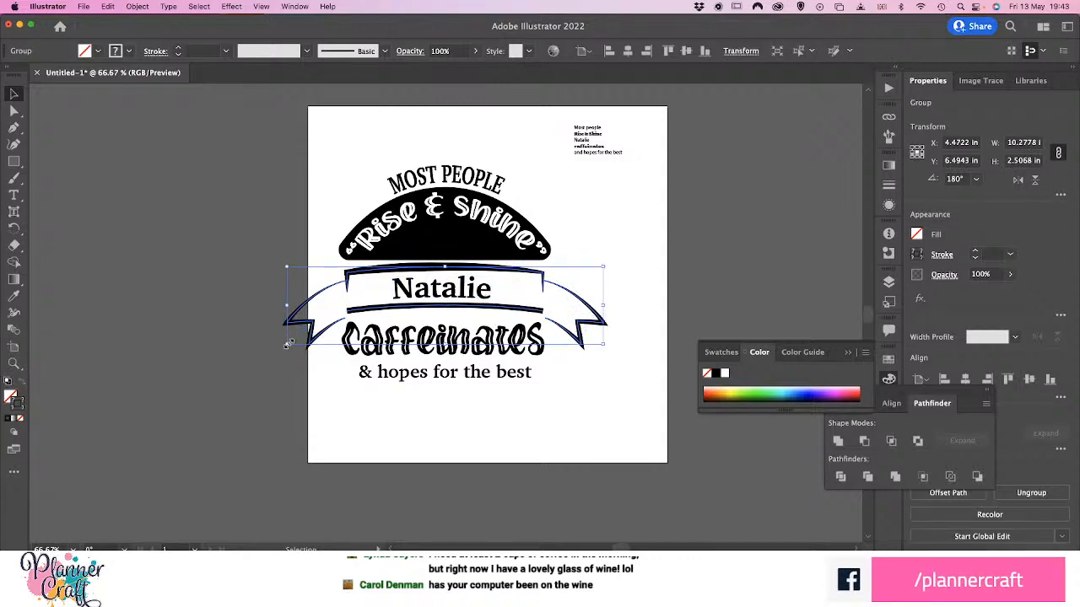
Scale the banner group down to about 6.96 in wide and 1.41 in tall, placing it beneath the black arch
drag(288, 344, 306, 338)
drag(603, 338, 581, 336)
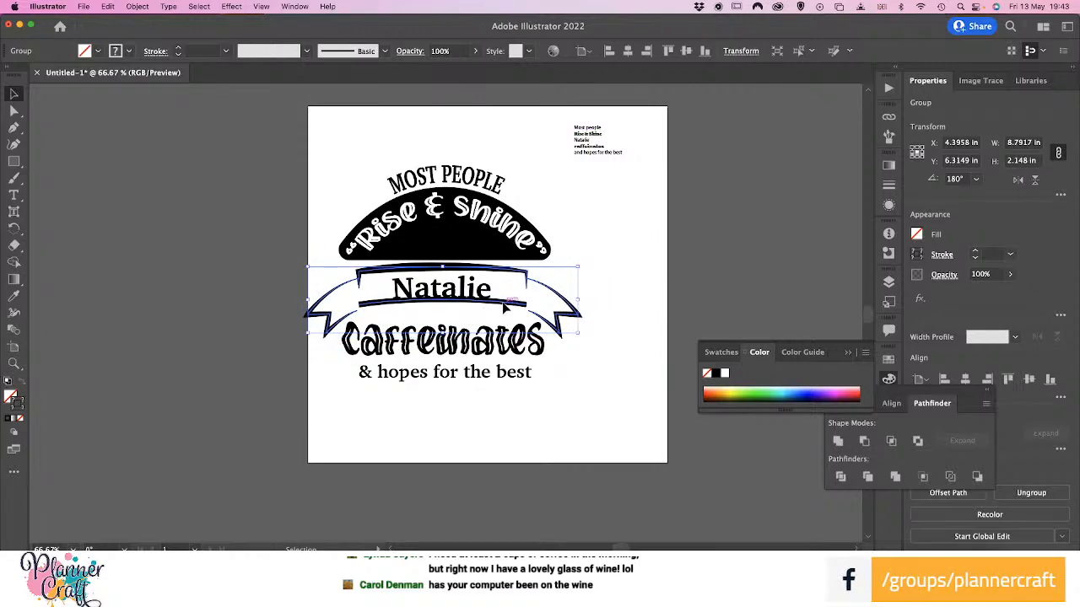
mouse_move(503, 307)
mouse_down()
mouse_move(506, 244)
mouse_move(517, 238)
mouse_move(498, 323)
mouse_move(501, 313)
mouse_up()
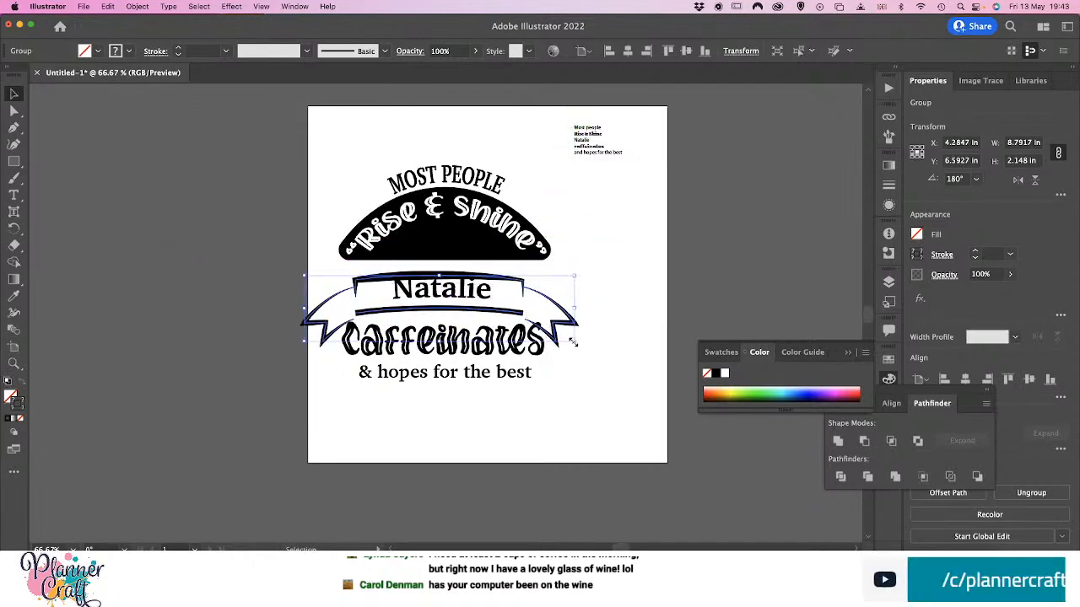
drag(572, 342, 554, 333)
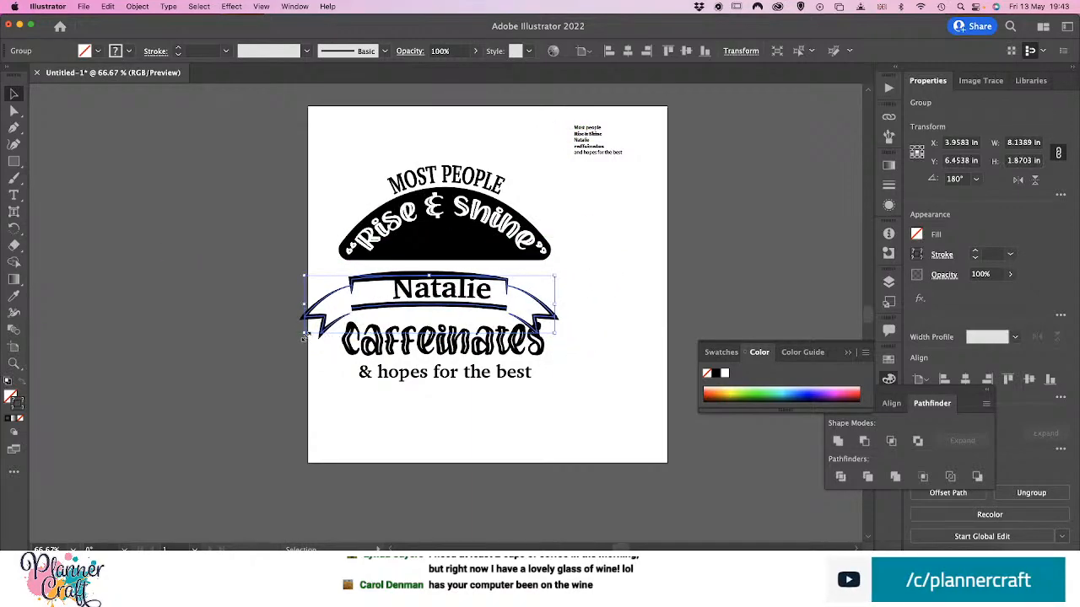
drag(304, 336, 339, 319)
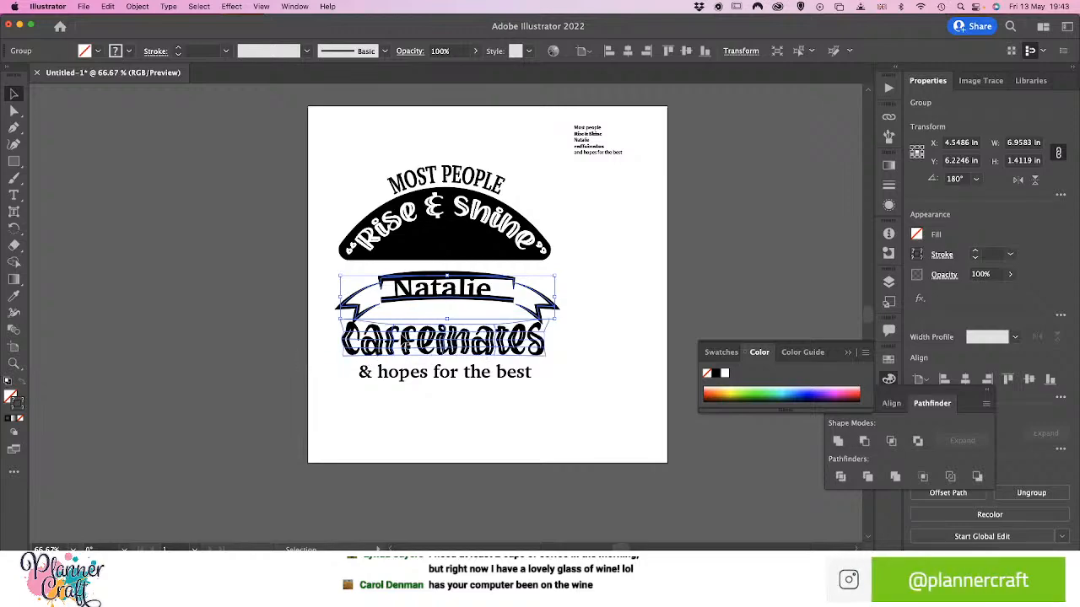
Ungroup the banner and enlarge its upper bracket to about 4.8 in wide and 0.72 in tall, centred above the name
key(super+equal)
key(super+equal)
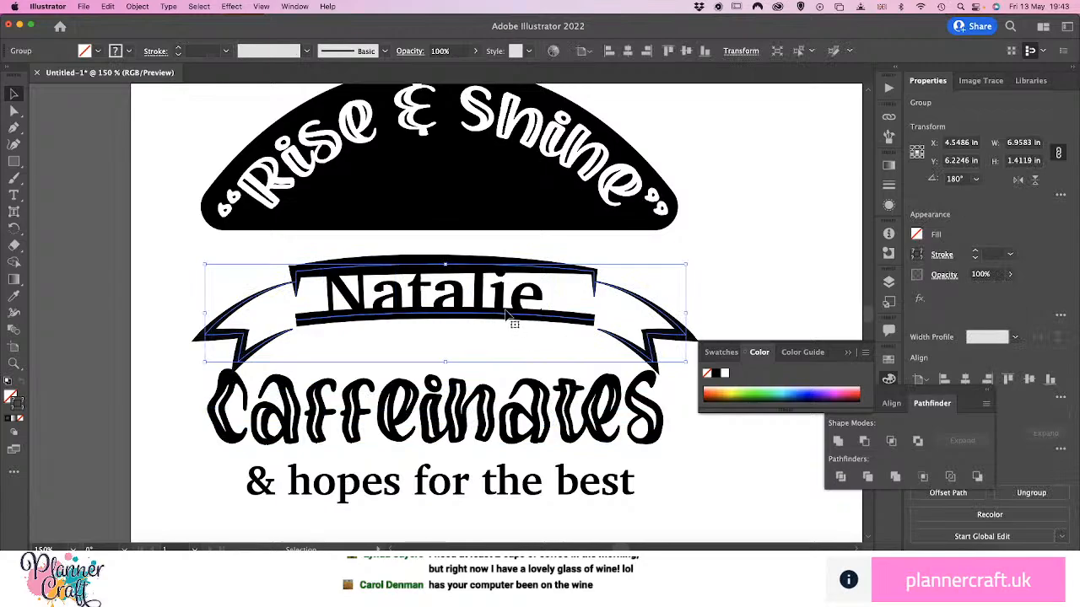
key(super+shift+g)
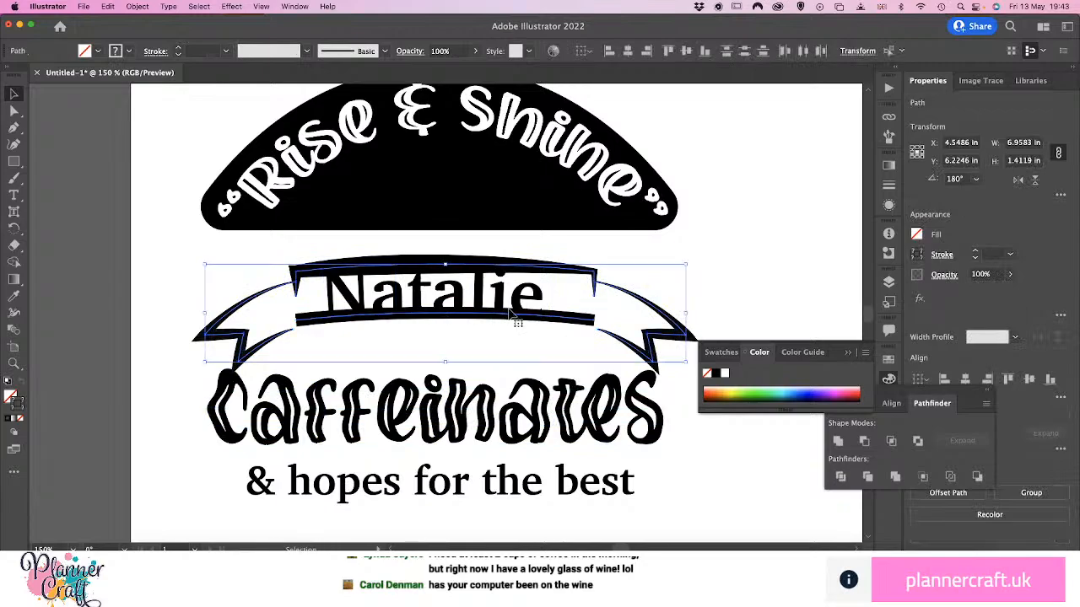
click(666, 250)
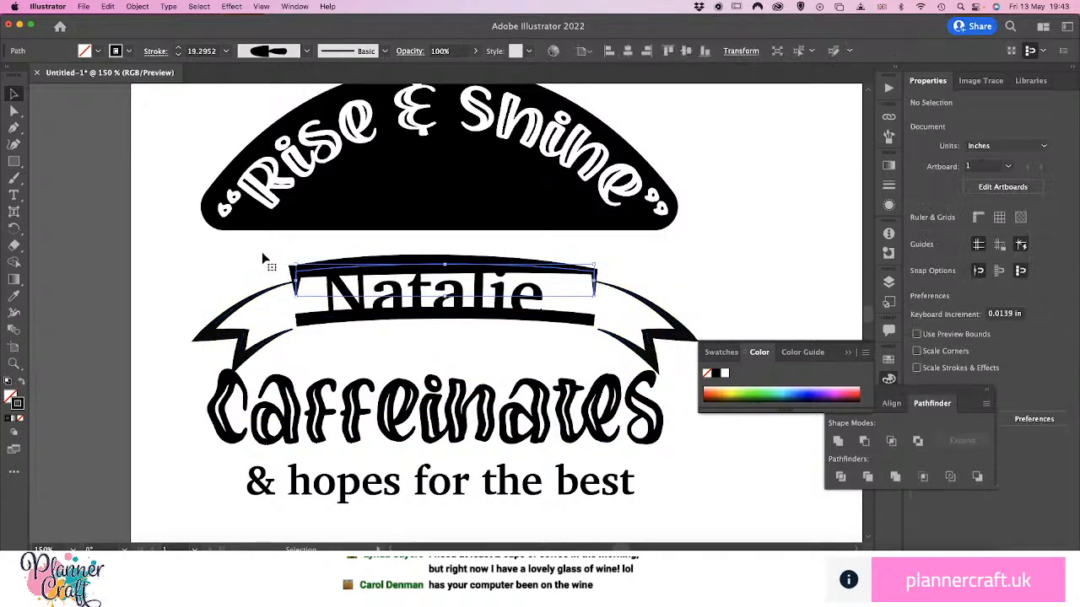
click(299, 274)
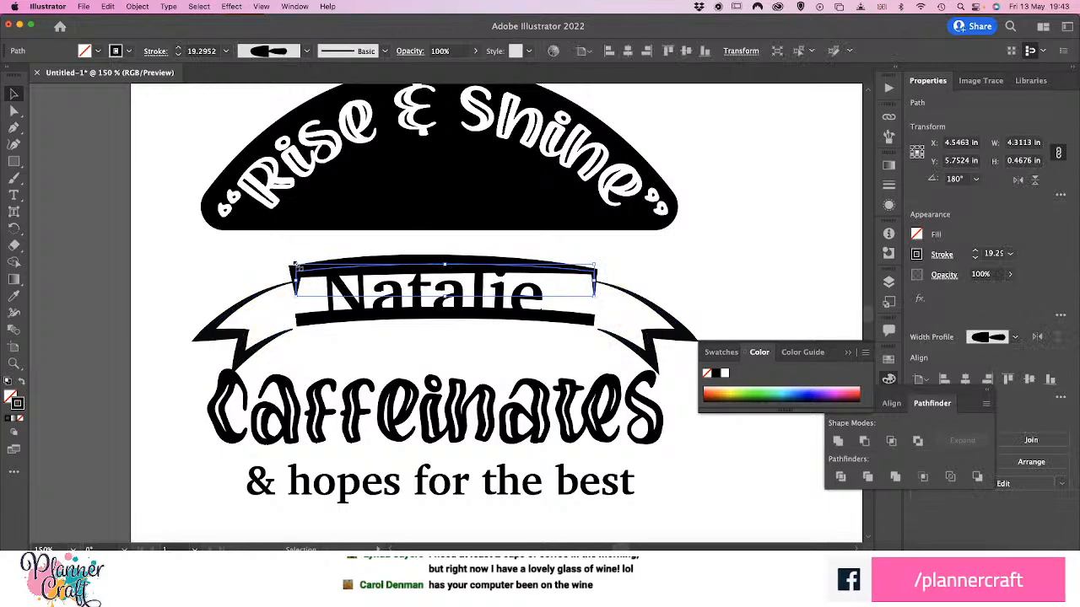
drag(295, 268, 258, 245)
drag(383, 248, 401, 245)
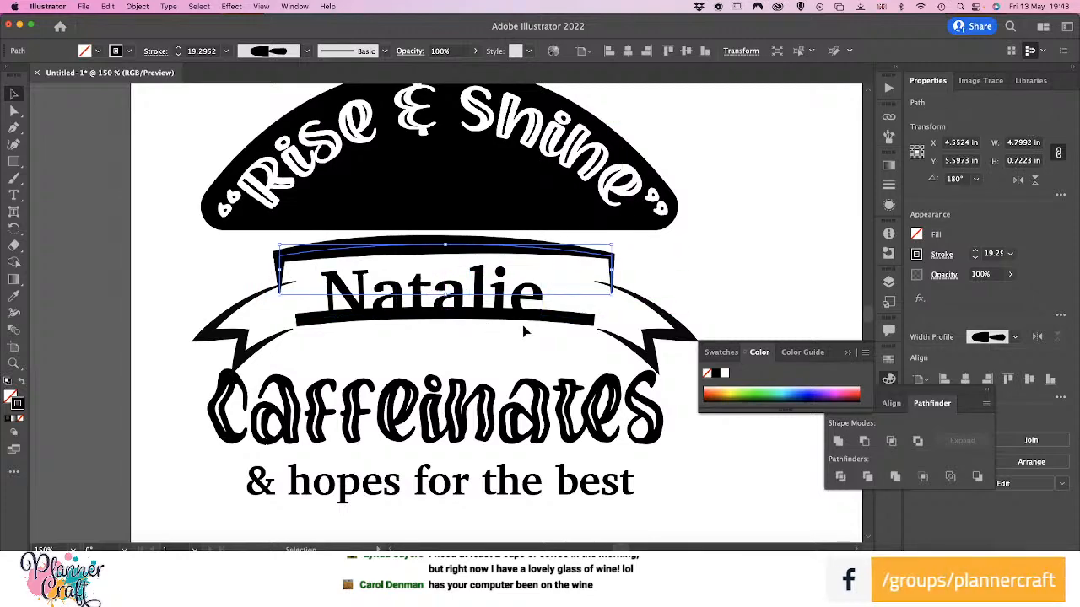
Move the lower banner curve down, centre the name between the two bars, and nudge both ribbon tails into line
drag(576, 325, 573, 336)
mouse_move(488, 313)
mouse_down()
mouse_move(523, 299)
mouse_move(504, 301)
mouse_up()
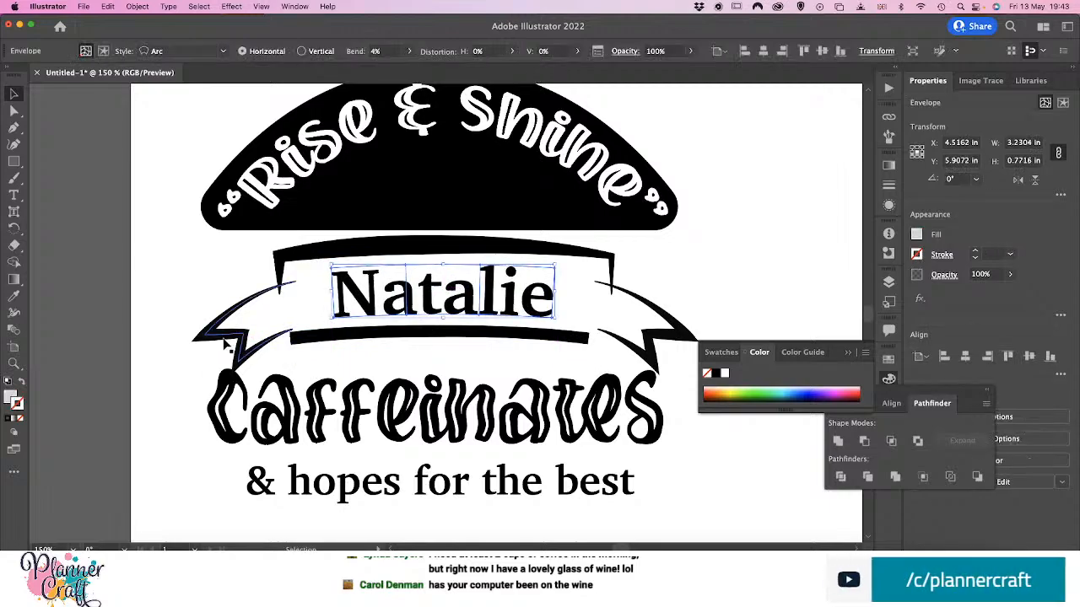
drag(226, 336, 231, 330)
drag(652, 349, 649, 350)
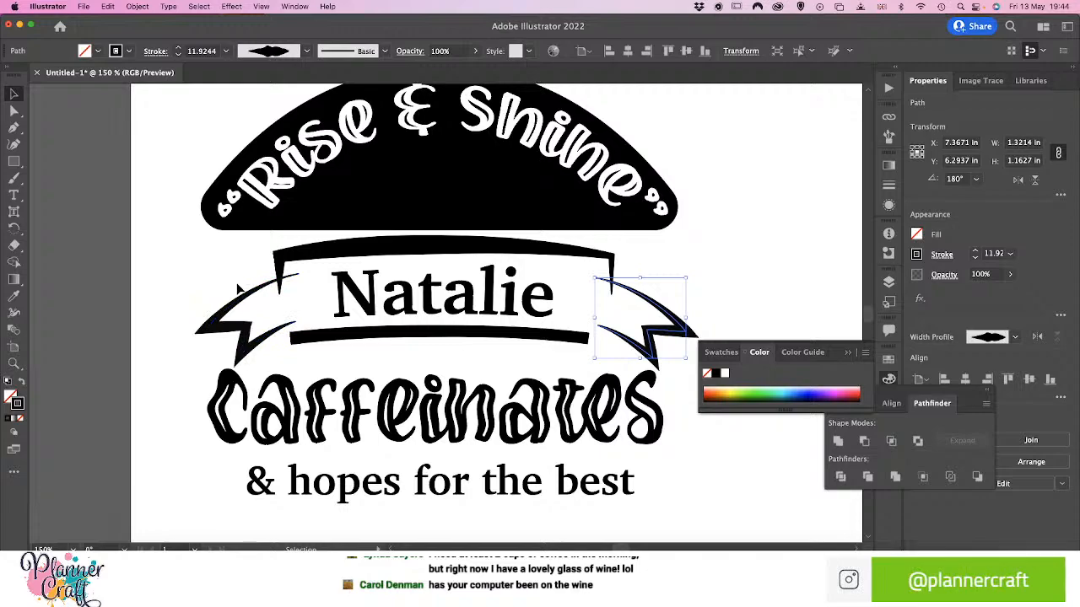
Move the left tail's two inner end anchor points left so they line up with the bracket's left leg
key(a)
click(257, 291)
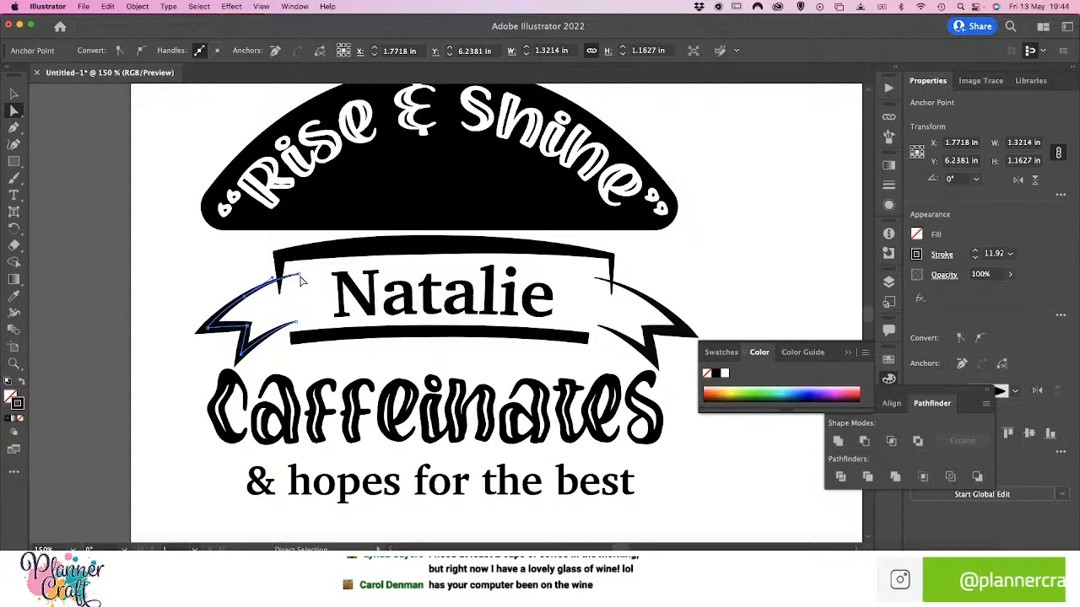
drag(301, 278, 283, 287)
click(293, 327)
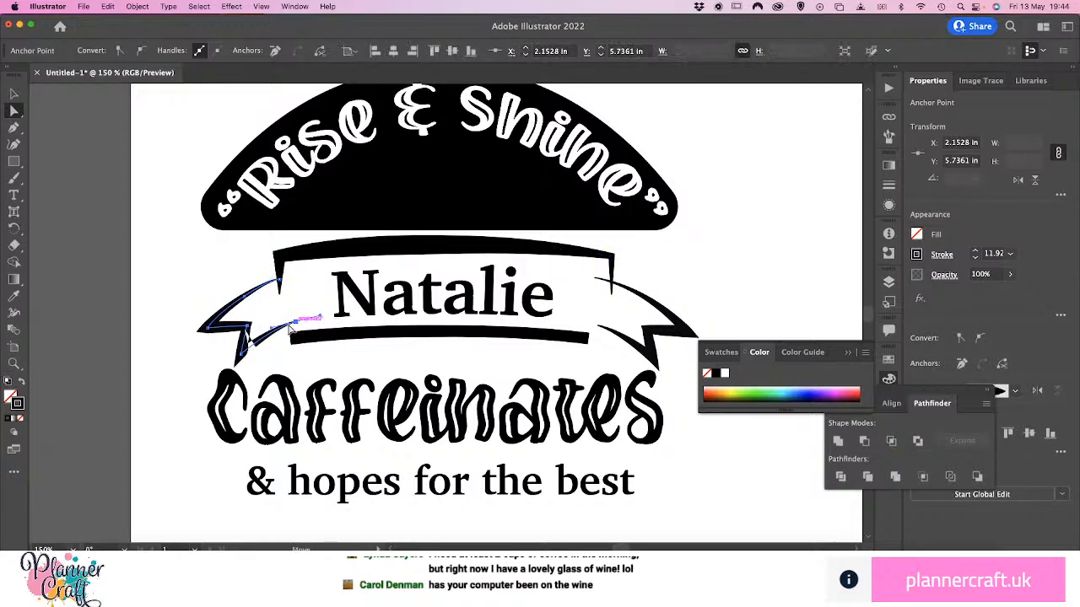
drag(289, 329, 281, 332)
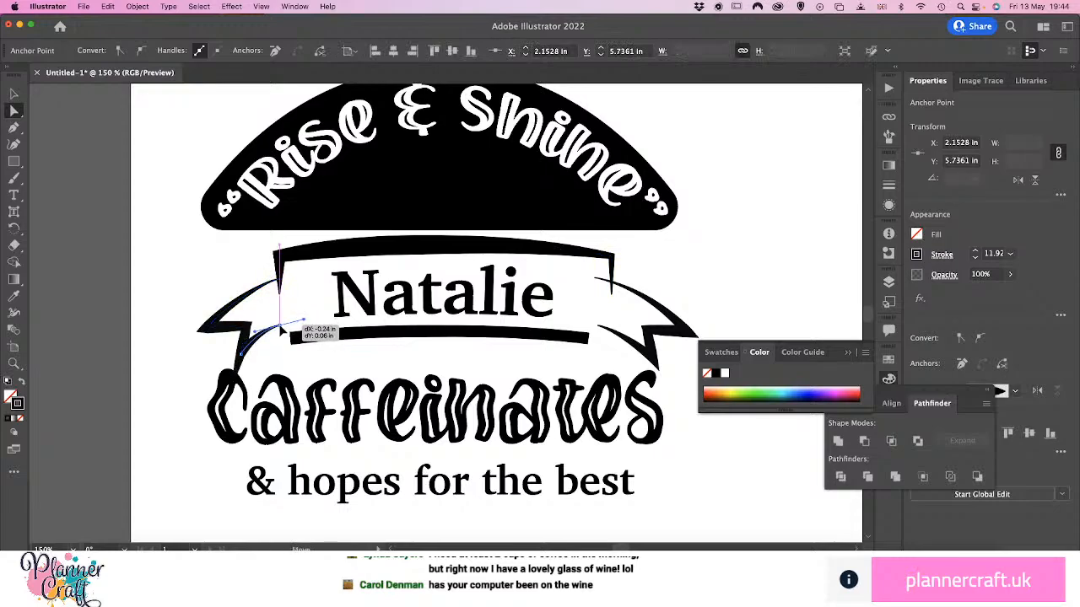
drag(280, 330, 281, 332)
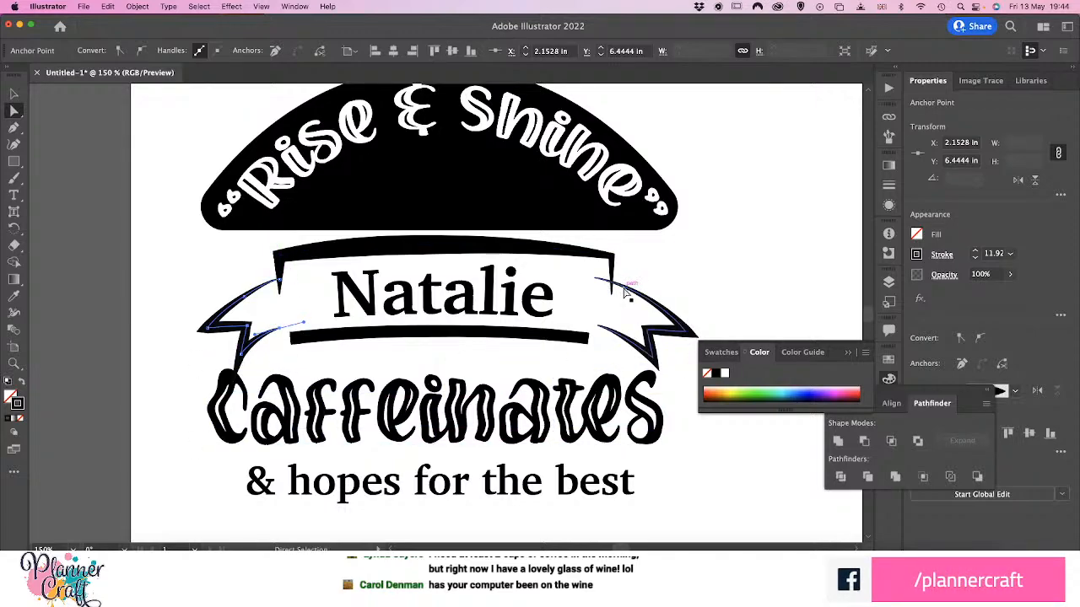
Move the right tail's two inner end anchor points right so they line up with the bracket's right leg
click(596, 279)
drag(596, 279, 616, 283)
drag(595, 327, 619, 330)
click(588, 354)
click(709, 286)
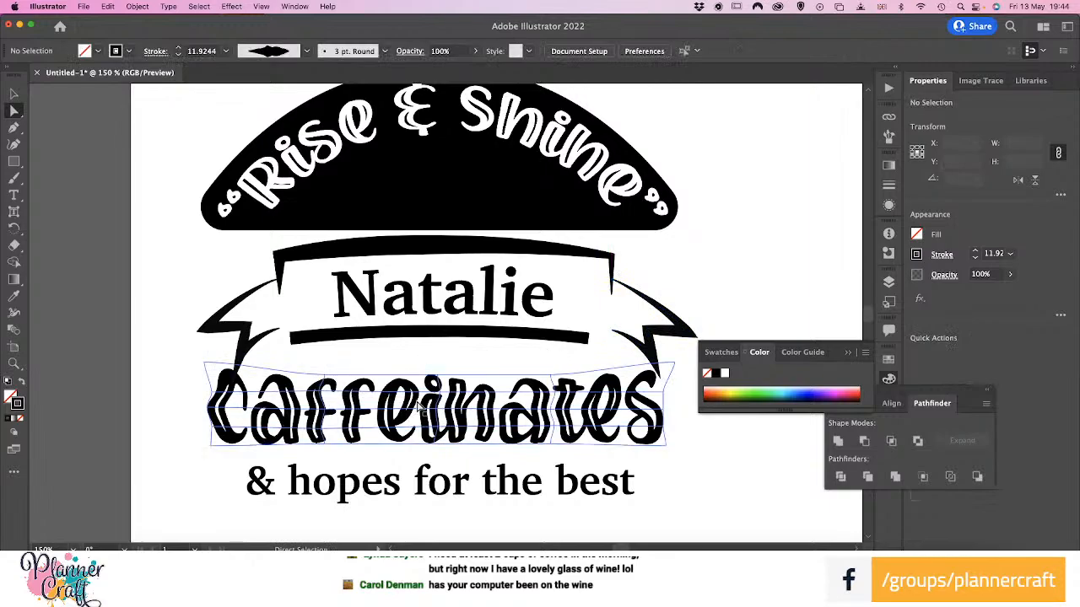
Move the "caffeinates" lettering and the "& hopes for the best" line down to clear the ribbon tails
scroll(420, 404, up, 3)
scroll(413, 407, down, 8)
scroll(408, 410, up, 4)
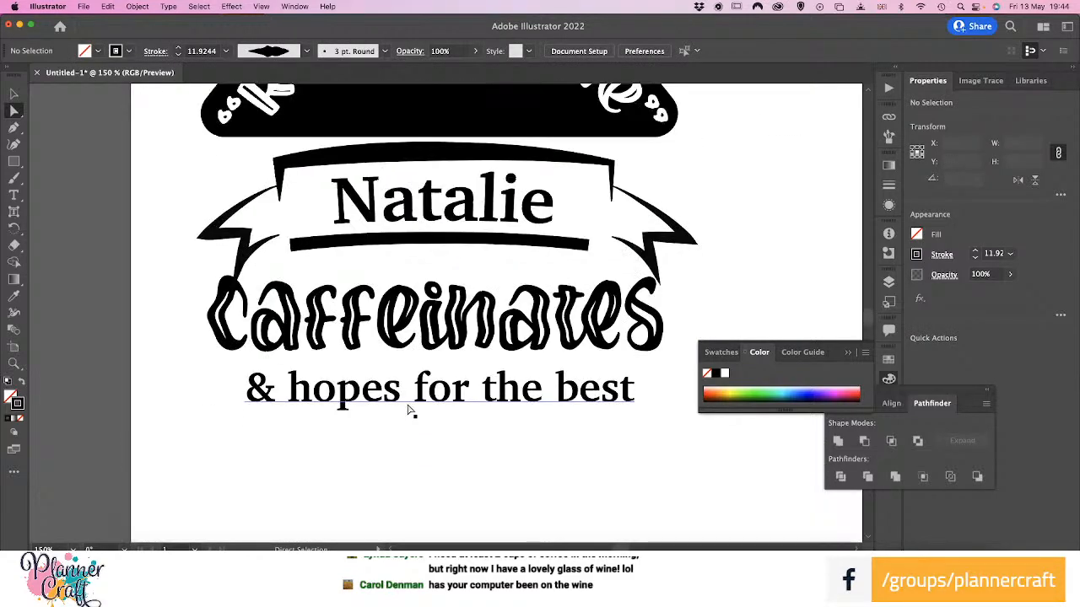
key(v)
click(489, 342)
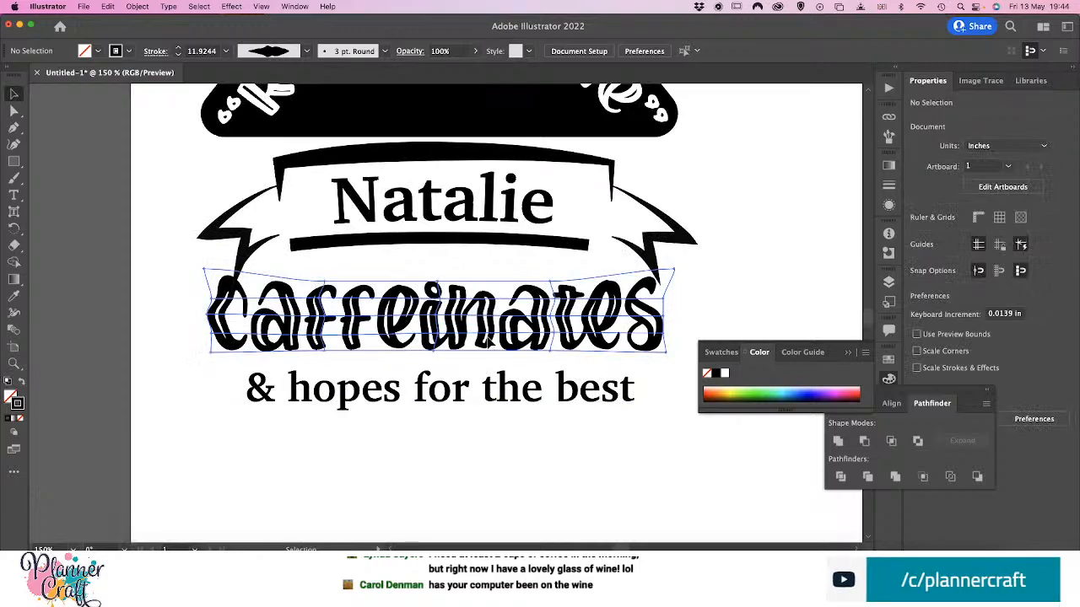
drag(490, 343, 496, 374)
drag(615, 407, 621, 431)
click(510, 471)
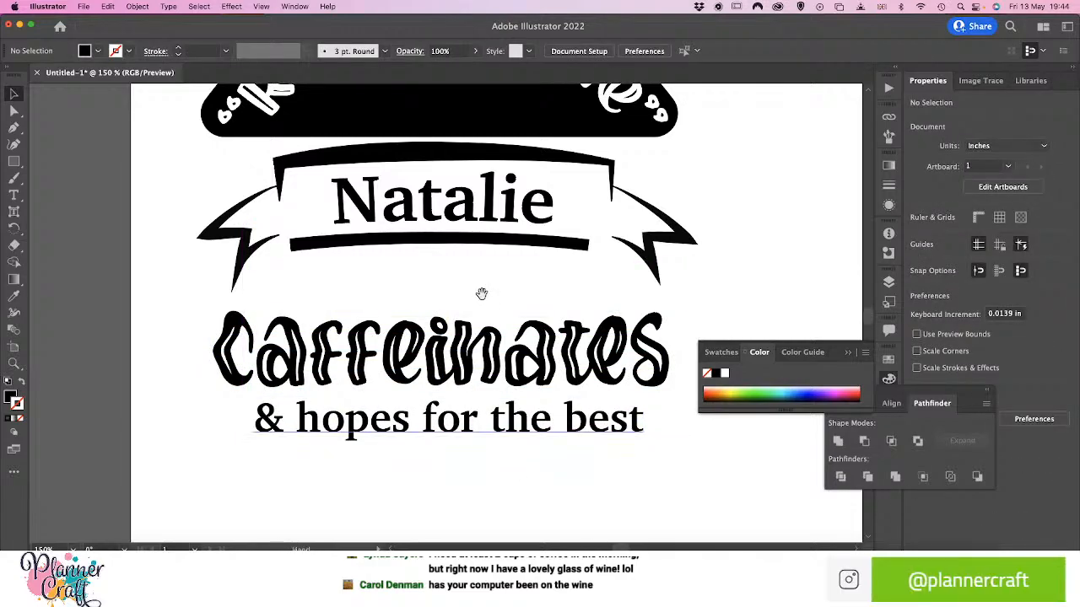
drag(482, 295, 436, 434)
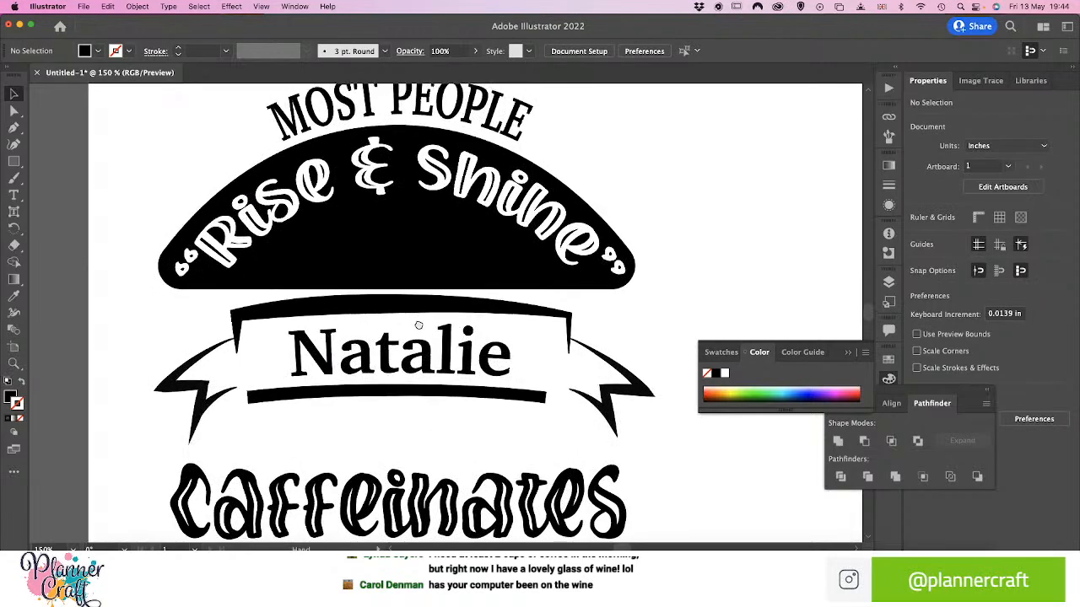
drag(417, 321, 408, 434)
drag(412, 347, 460, 433)
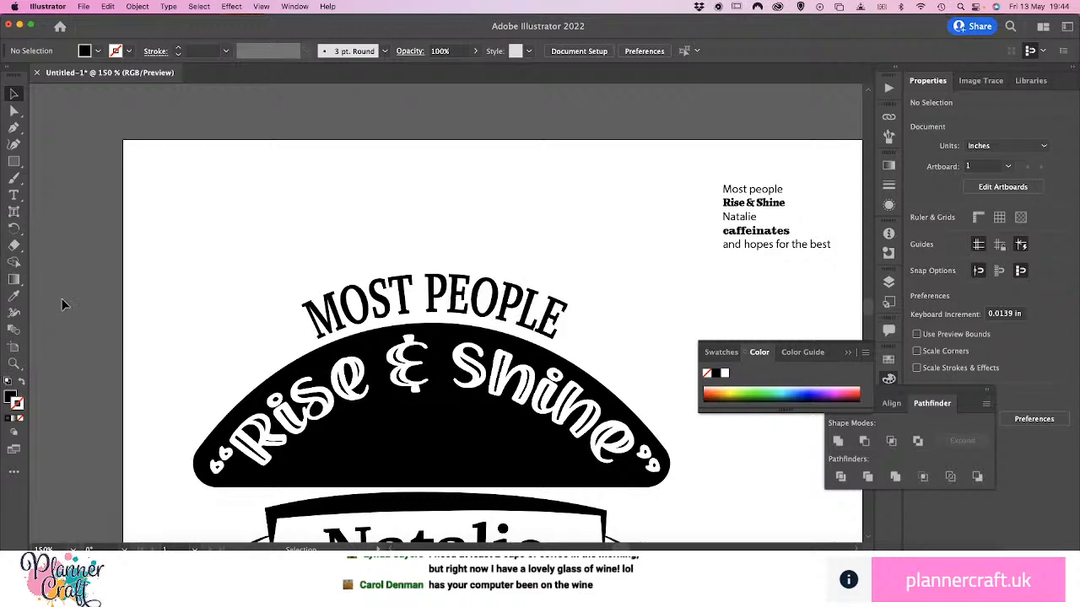
key(p)
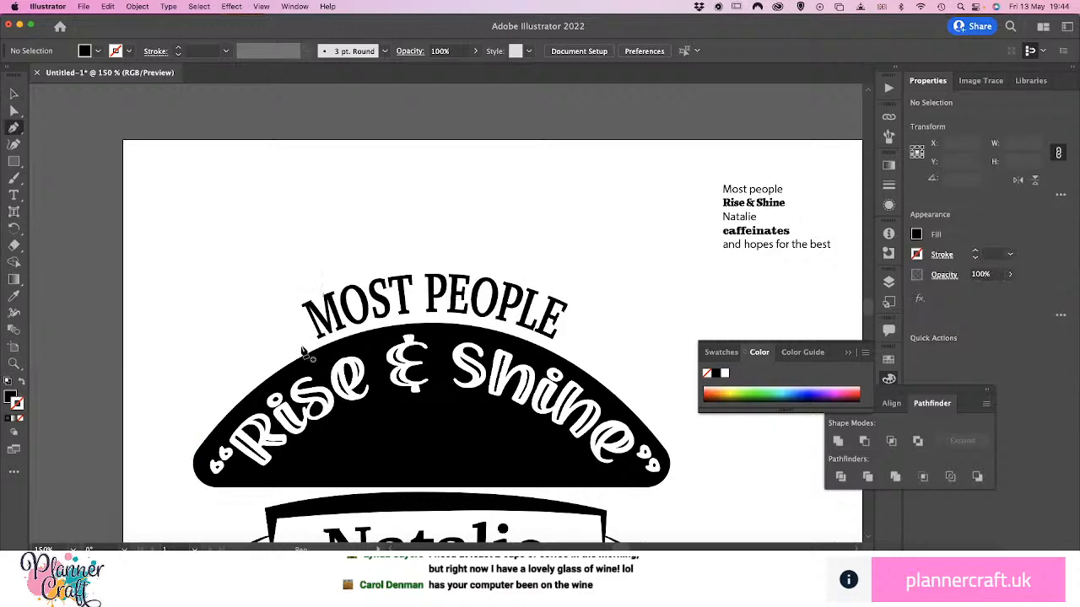
click(300, 344)
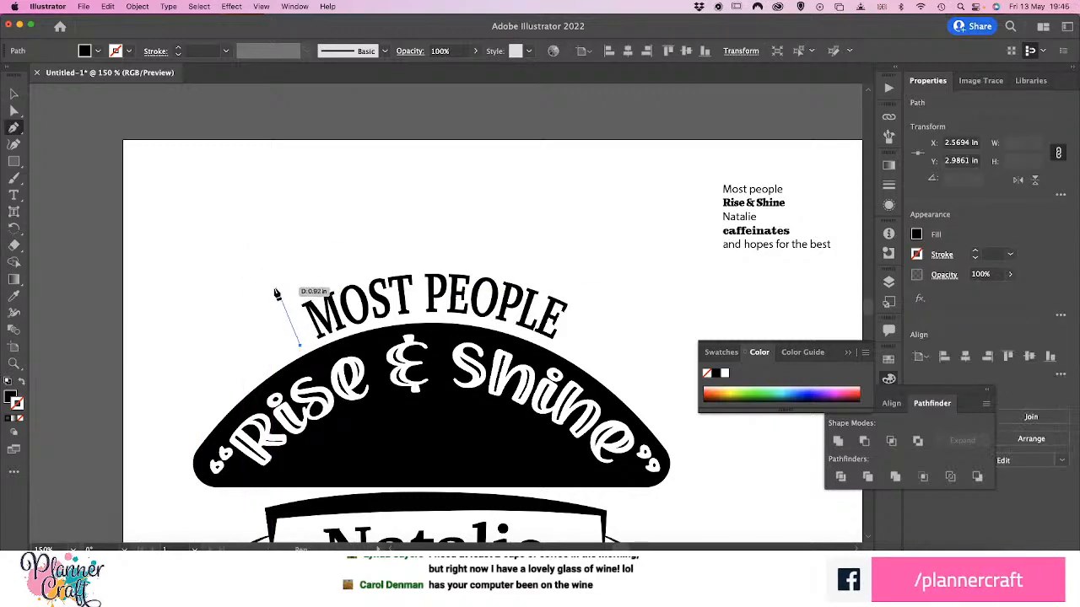
key(Escape)
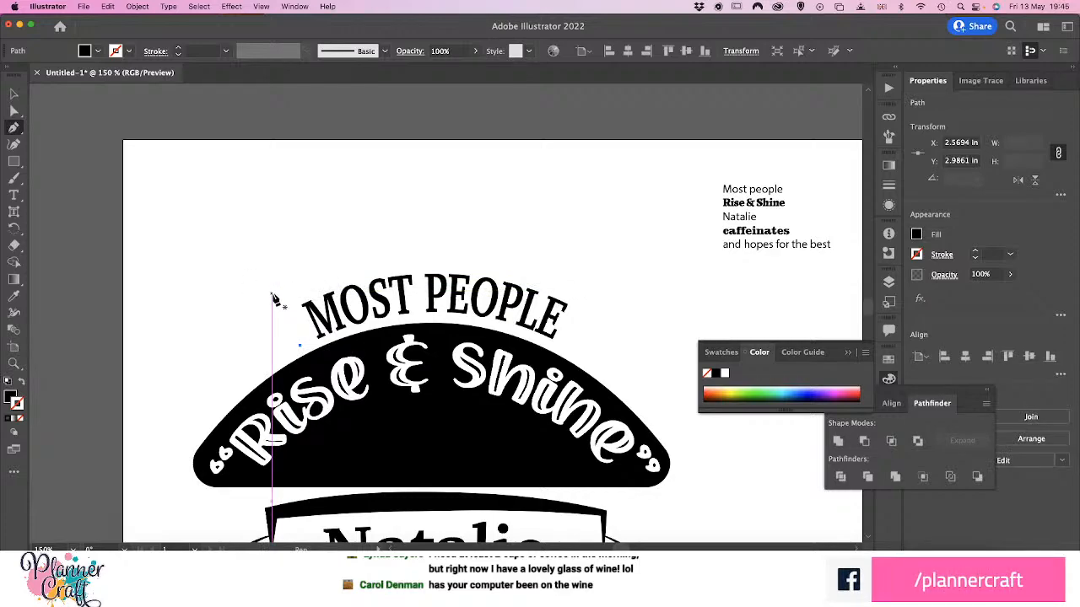
key(v)
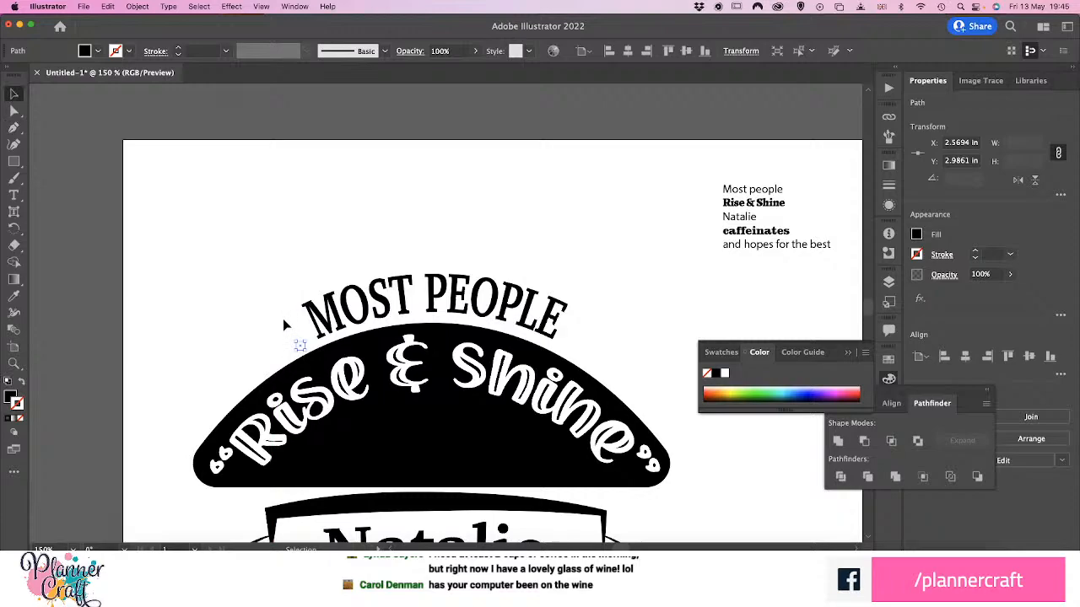
click(284, 325)
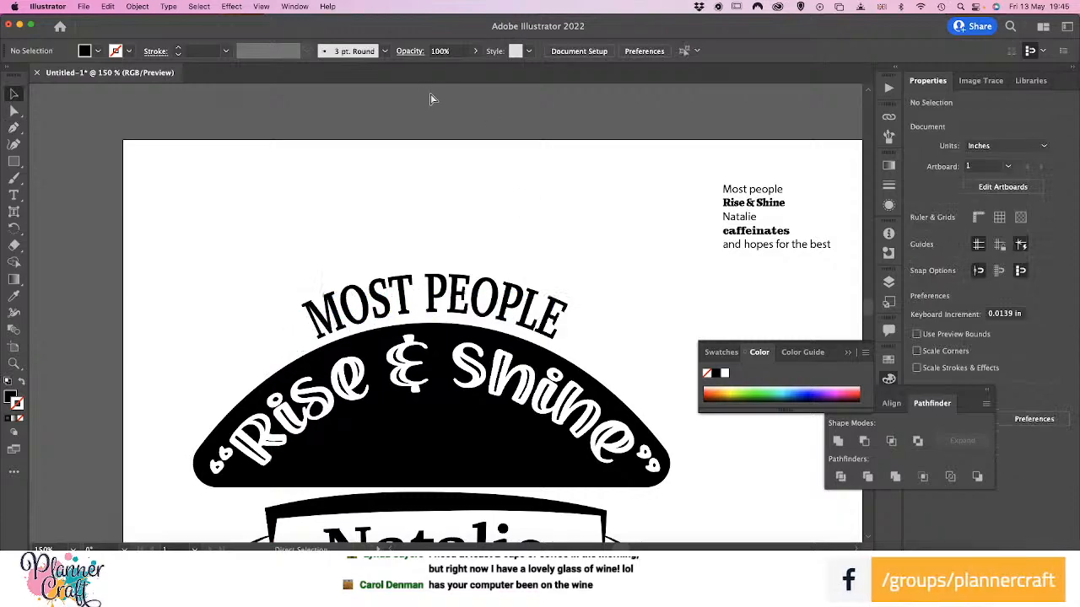
Show the rulers and place a horizontal guide just above "MOST PEOPLE" at 1.875 in, plus vertical guides just outside the arch's left and right ends
key(super+r)
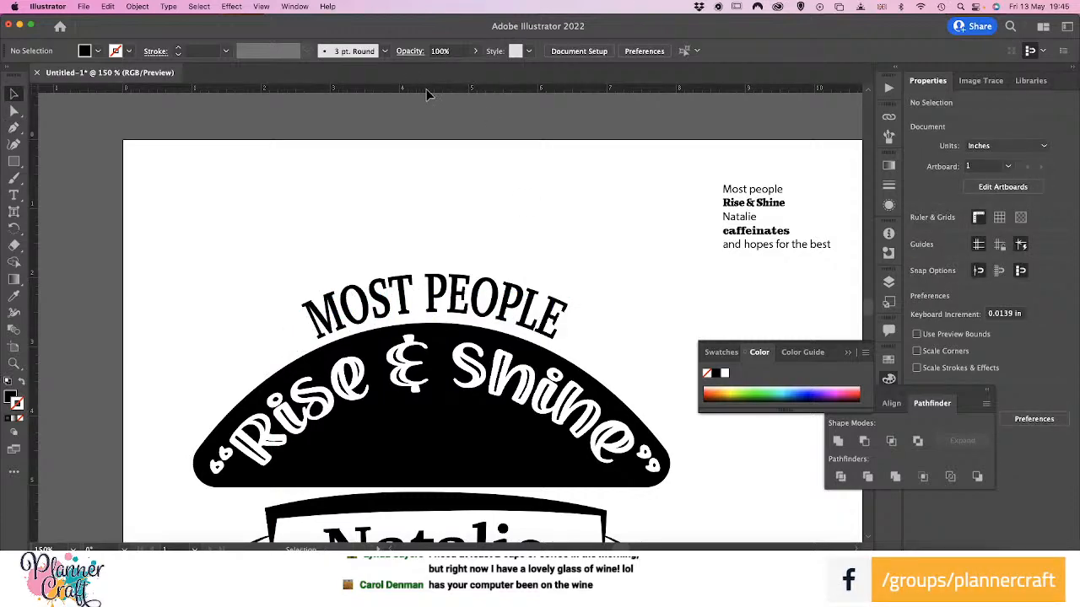
drag(436, 148, 430, 275)
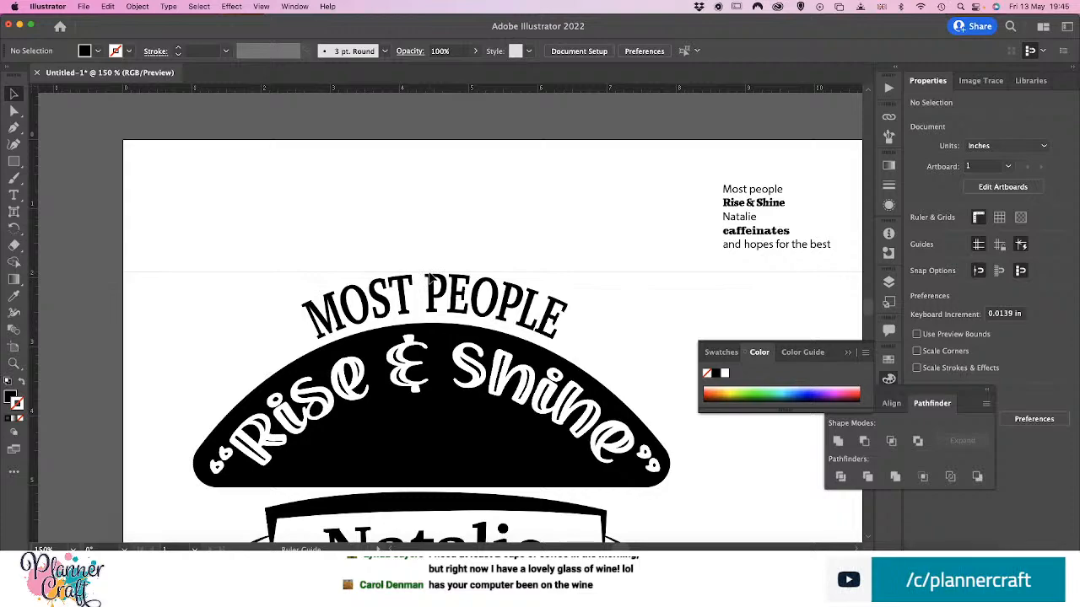
drag(429, 273, 431, 272)
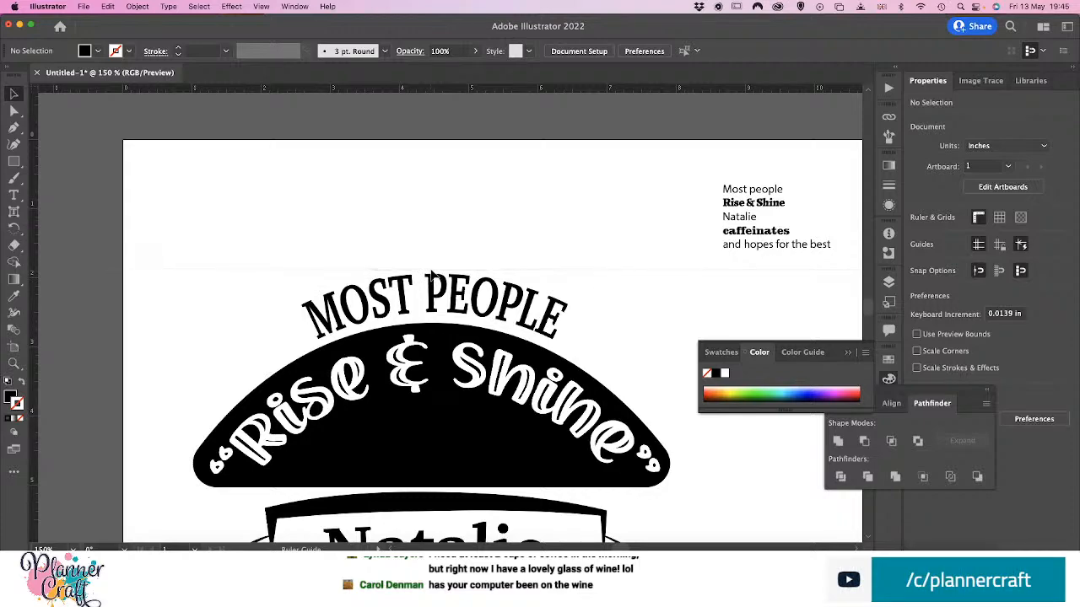
drag(431, 273, 431, 272)
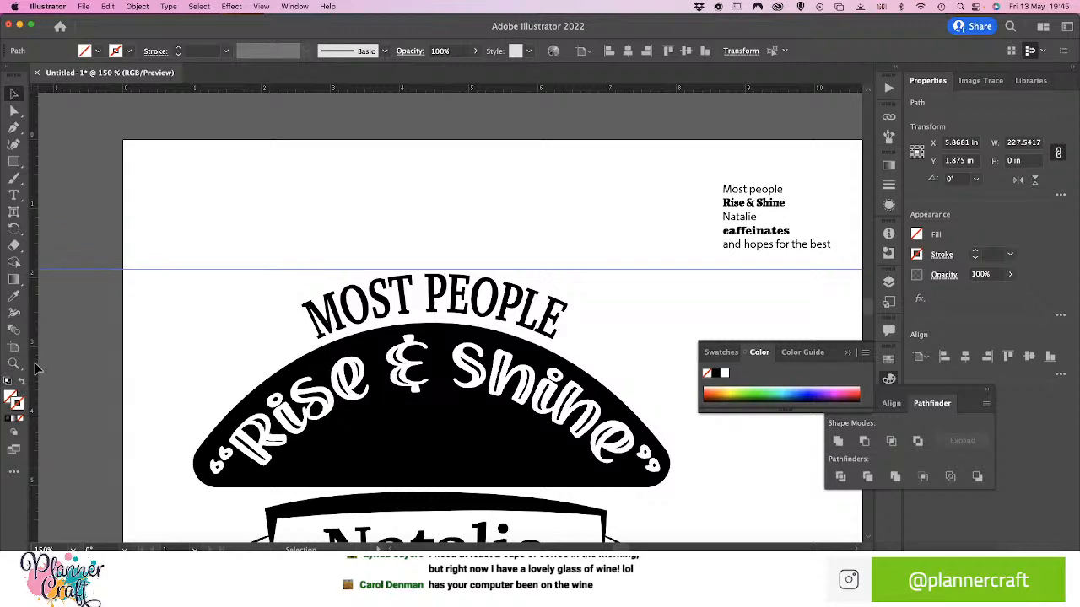
drag(166, 394, 186, 404)
drag(32, 362, 675, 462)
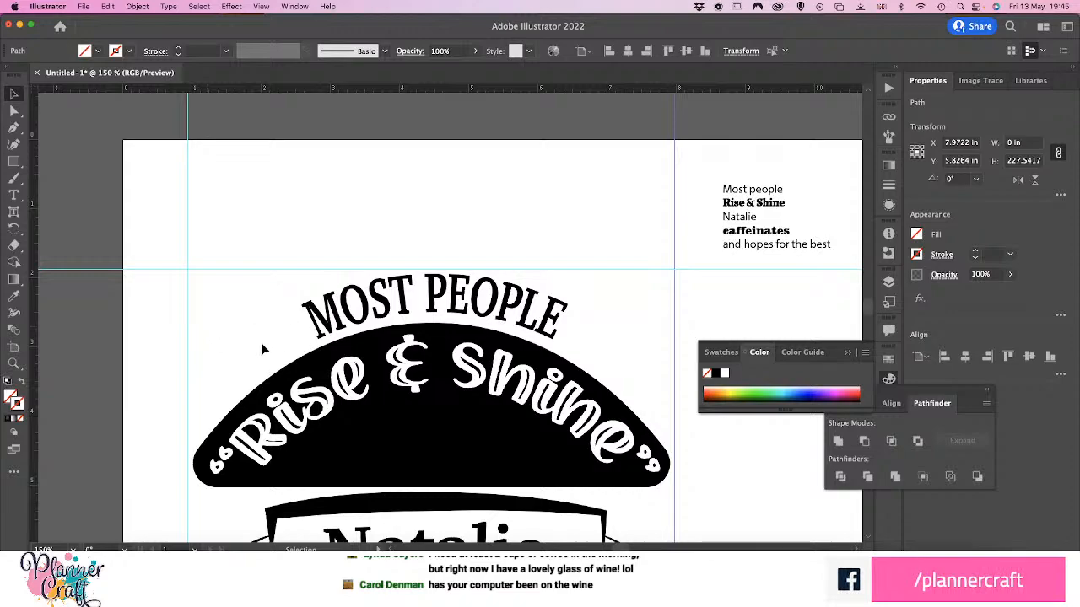
Draw a closed four-sided sunray with the Pen tool from the arch's upper-left edge to the horizontal guide, beside "MOST", and fill it black
key(p)
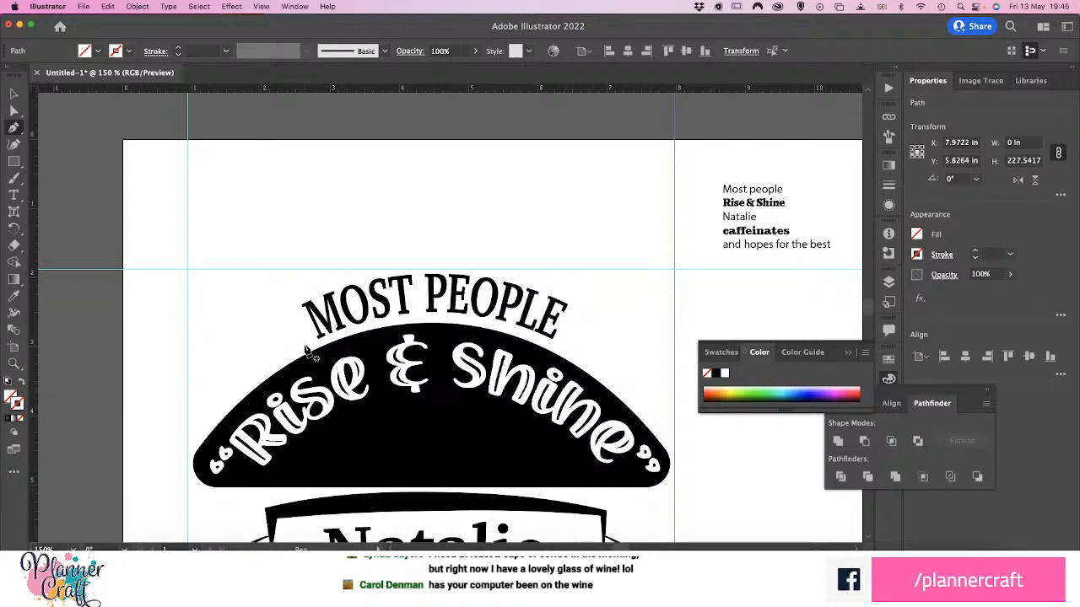
click(302, 342)
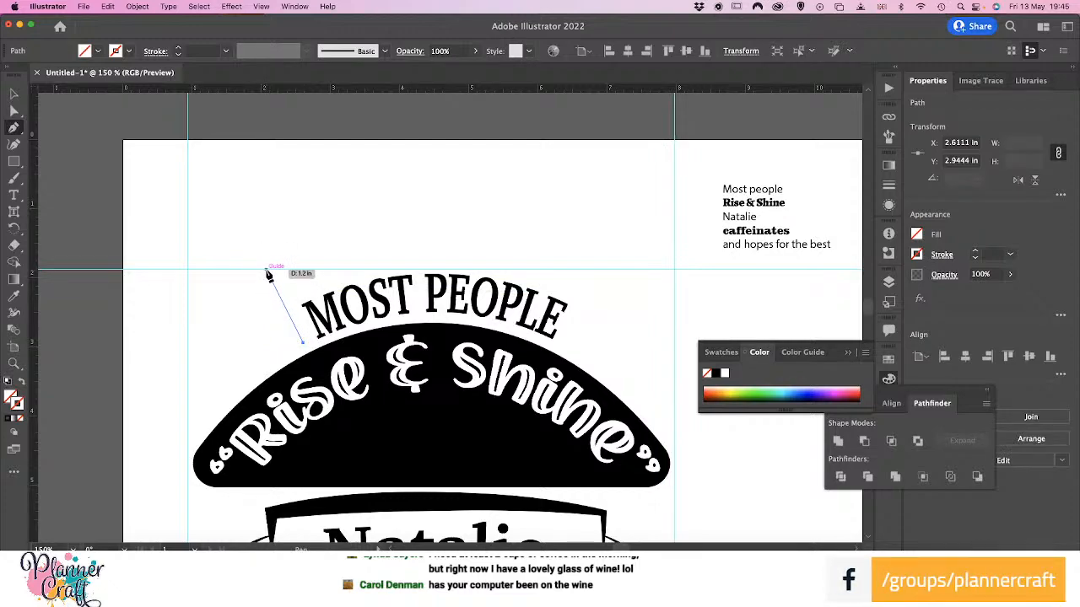
click(267, 271)
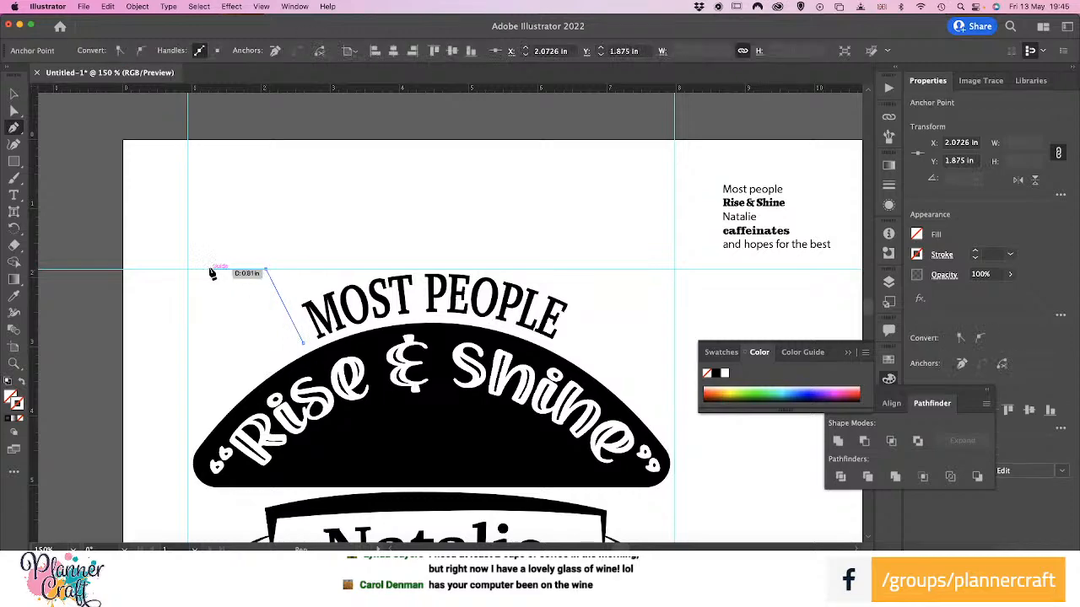
click(204, 270)
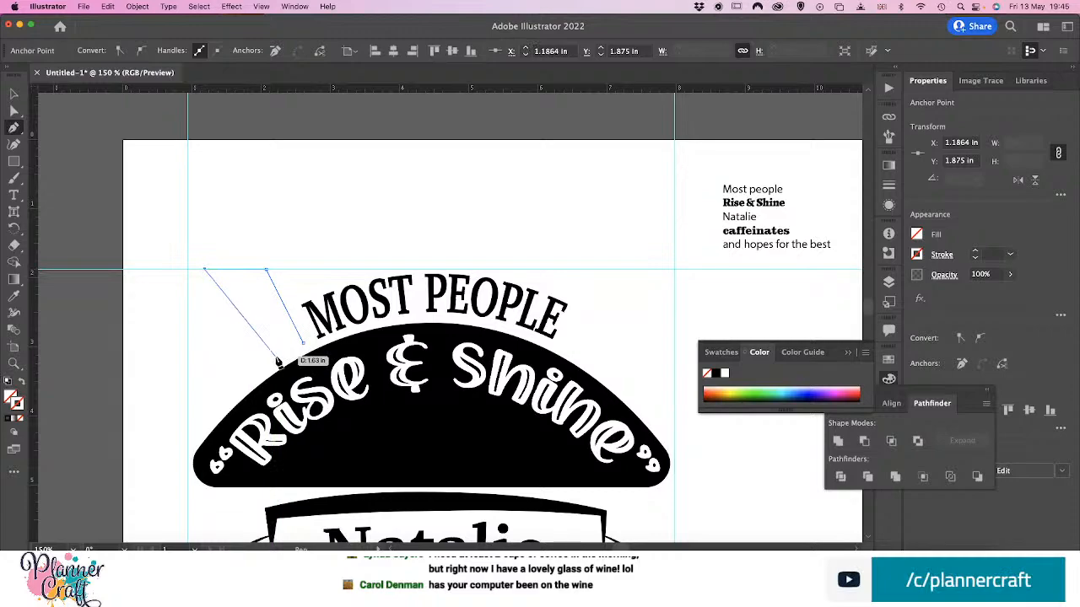
click(275, 355)
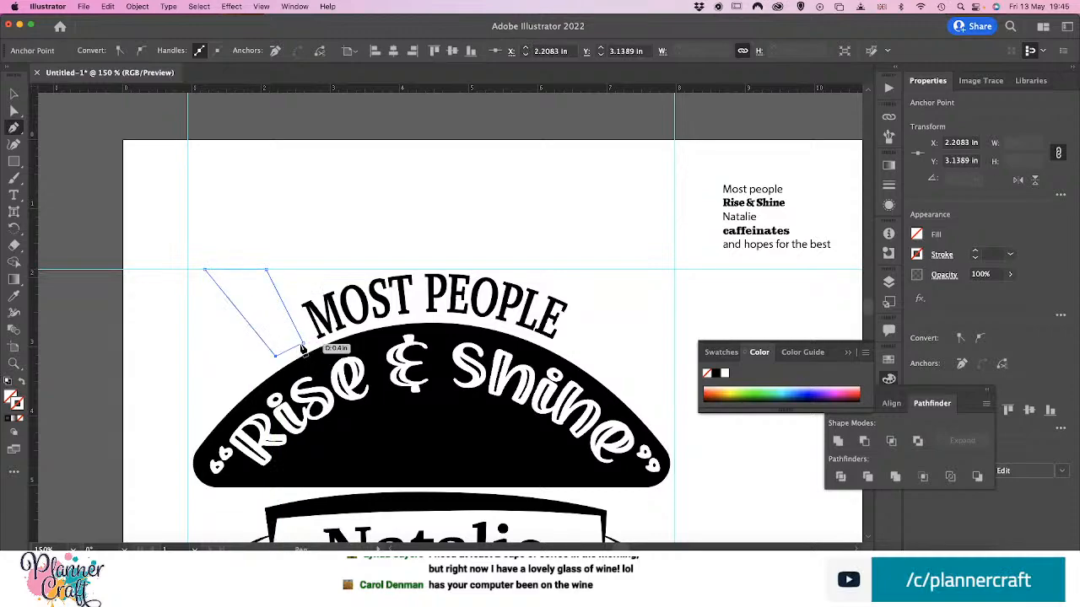
click(302, 345)
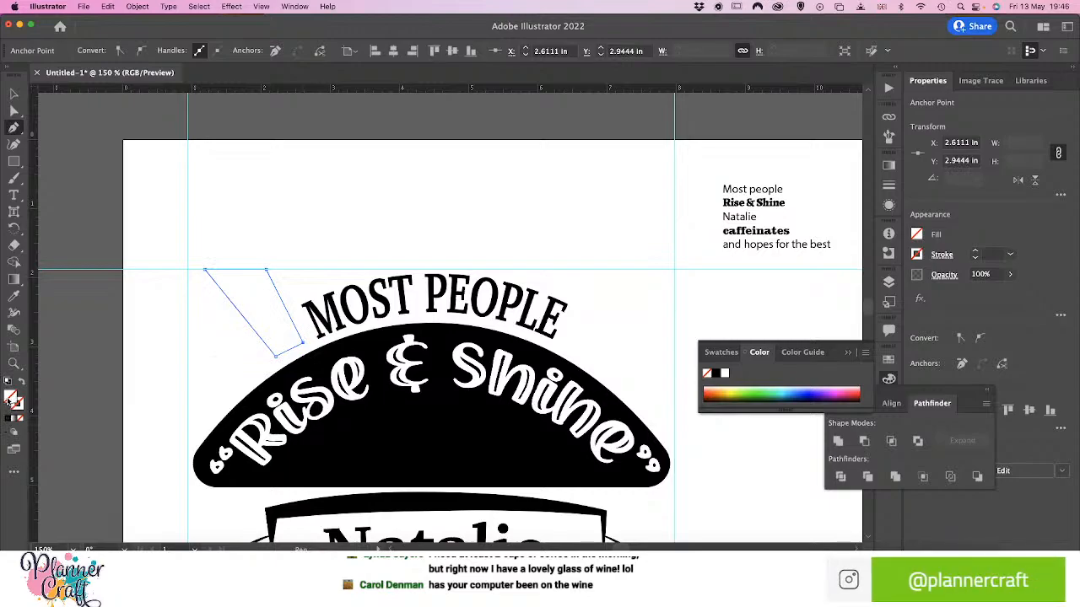
click(715, 374)
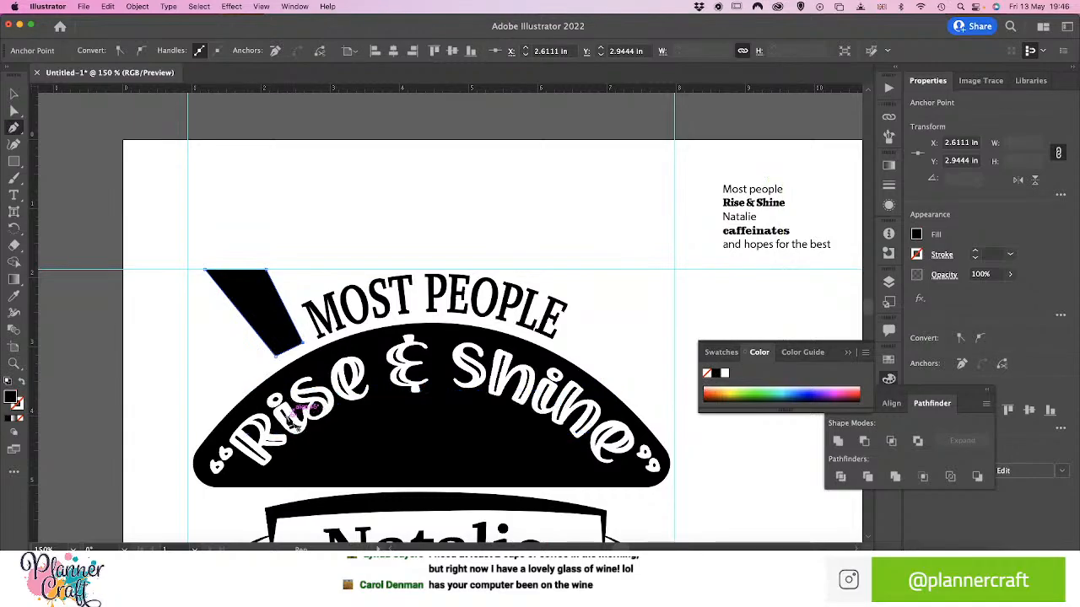
Adjust the first ray's lower-left anchor point slightly down and right so its base follows the arch's curve
click(14, 111)
click(14, 93)
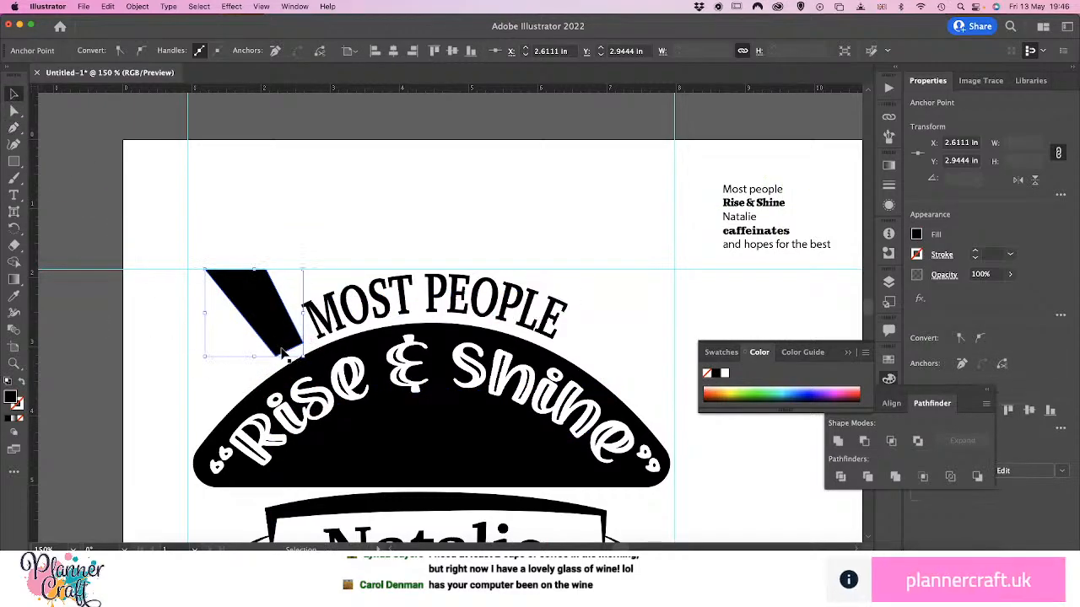
key(a)
drag(283, 355, 279, 363)
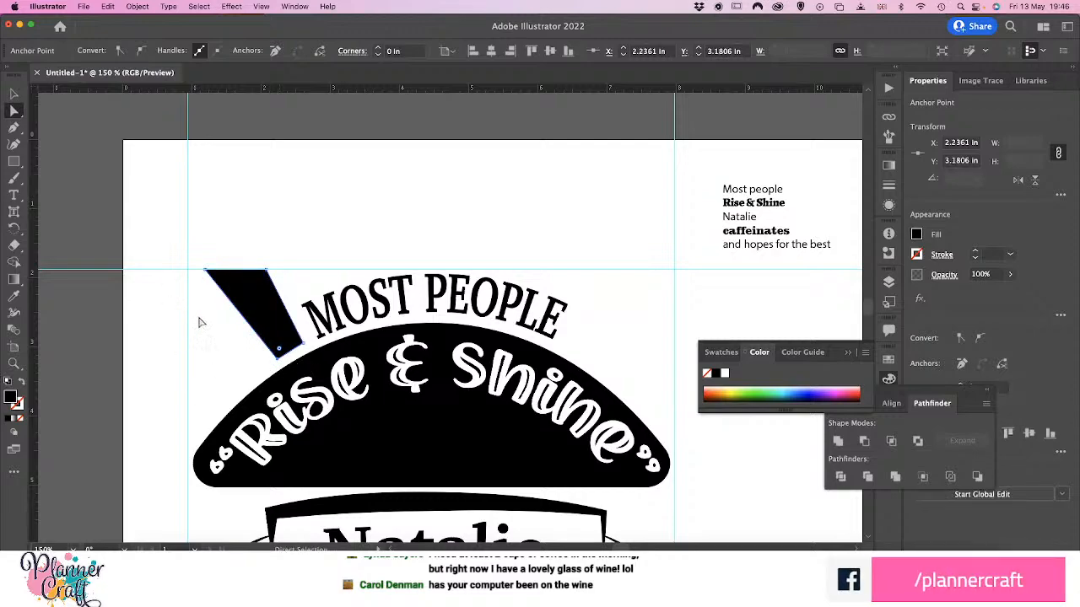
Draw a second black ray left of the first, from the guides' upper-left intersection down to the arch and back to the left guide
key(p)
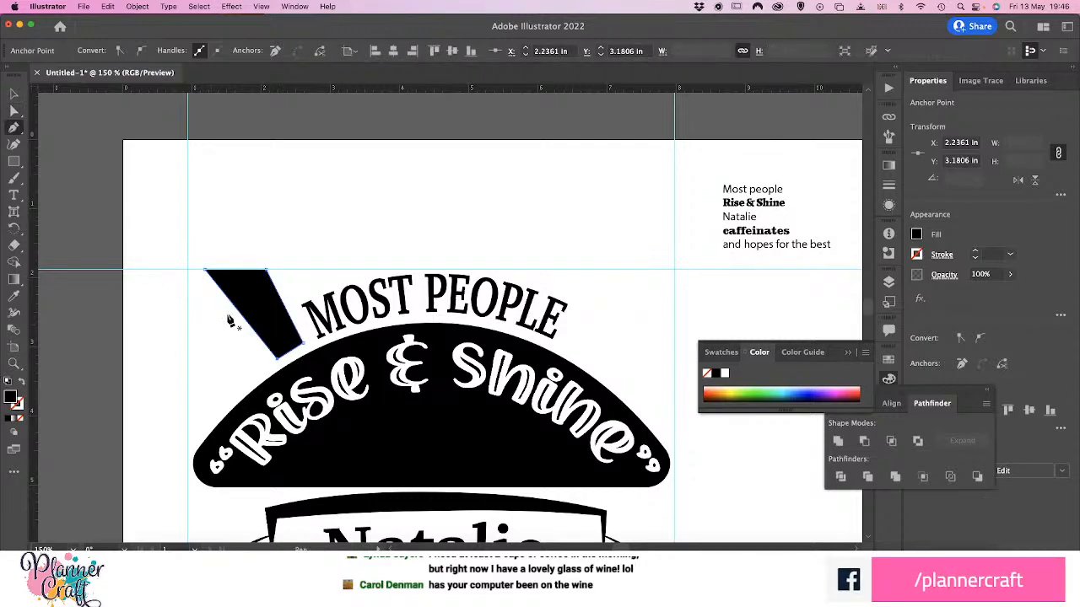
click(187, 271)
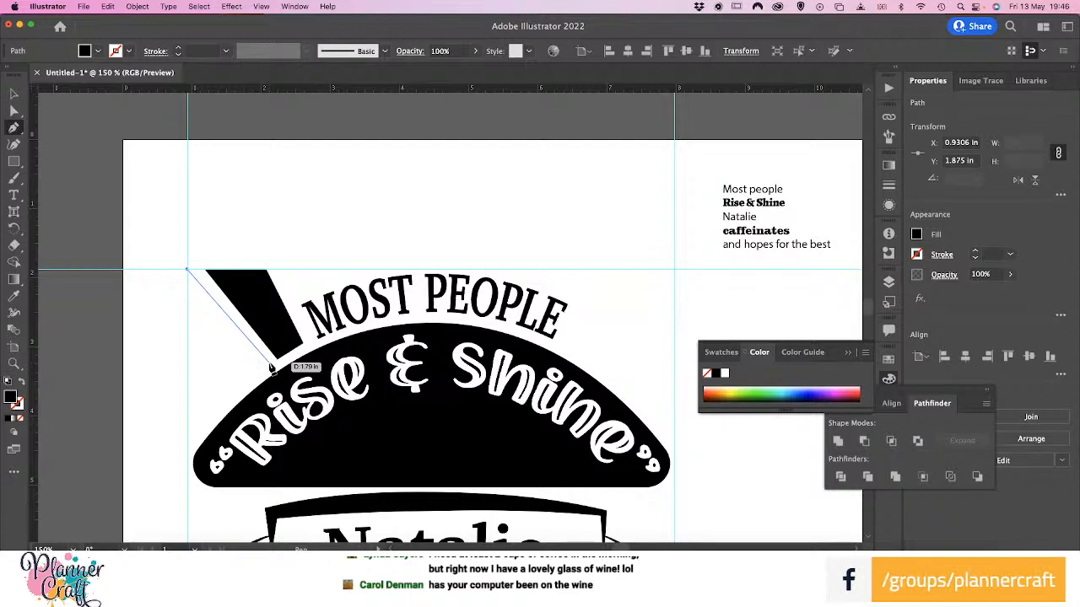
click(269, 363)
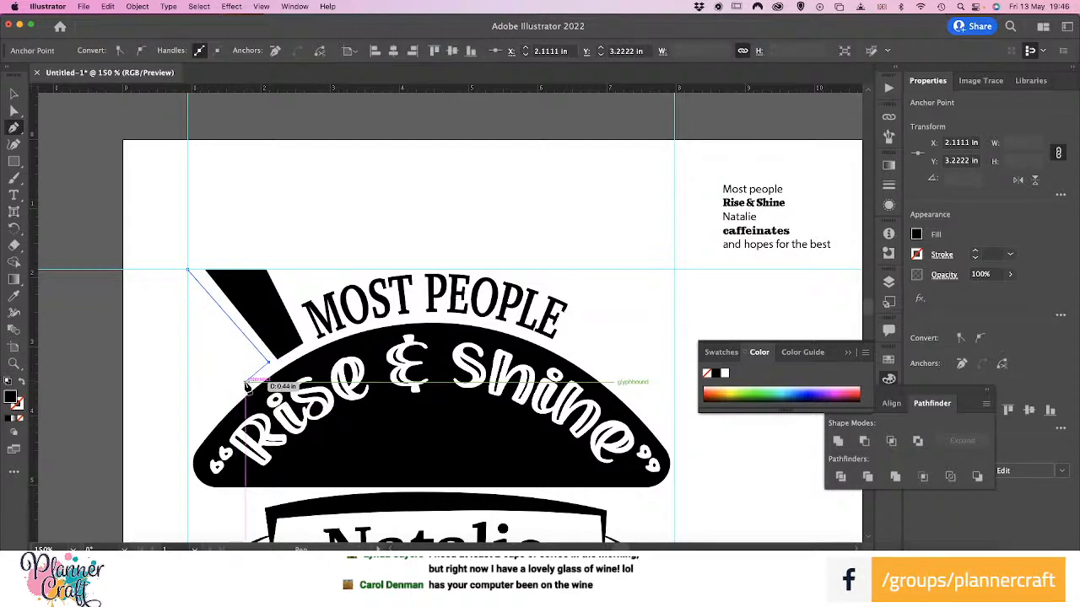
click(245, 385)
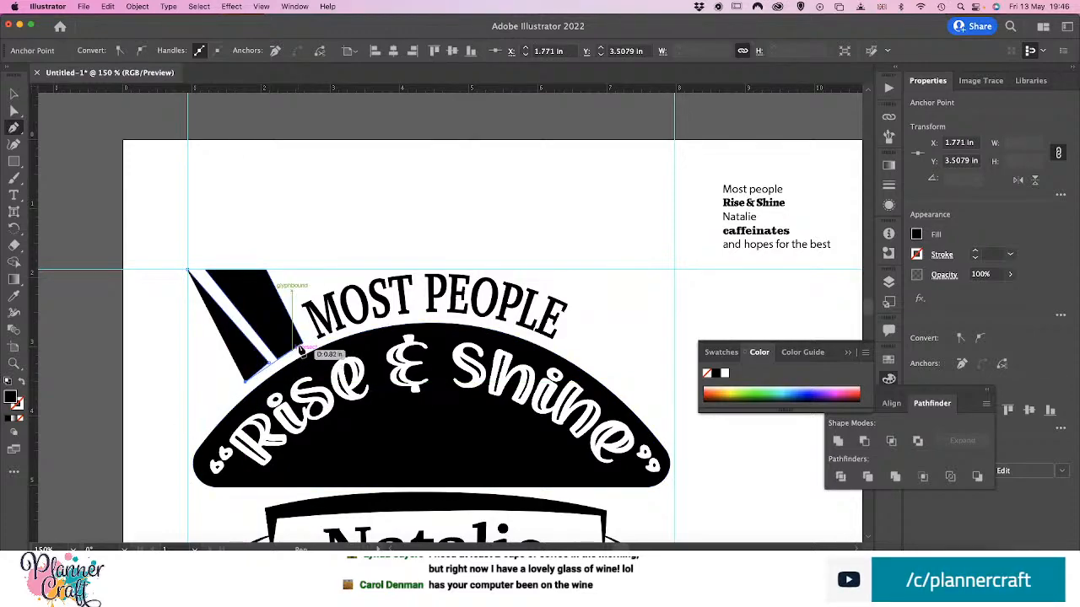
click(185, 344)
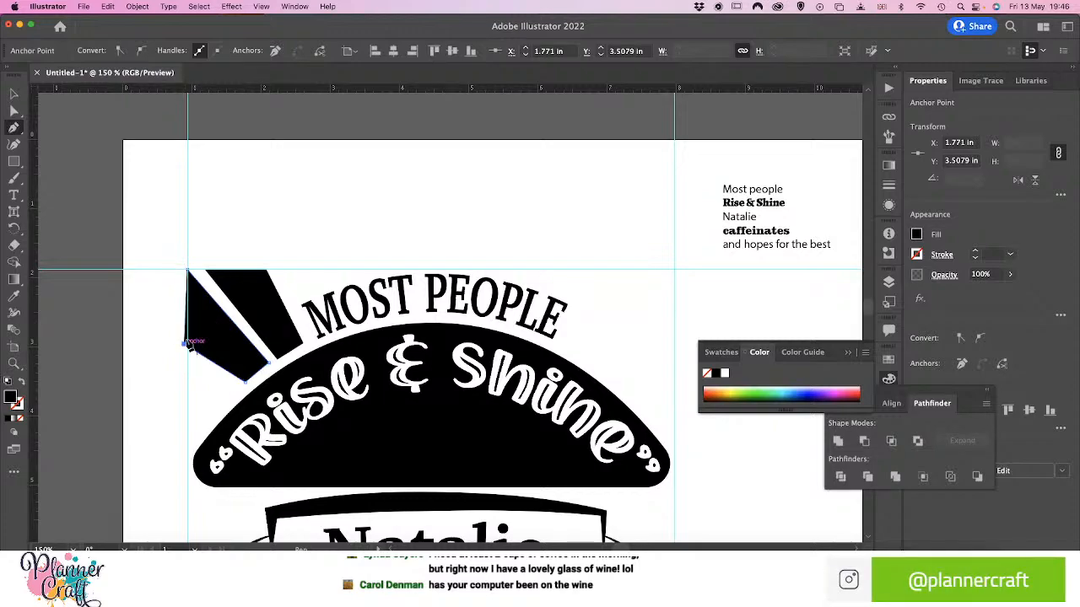
click(187, 271)
Move the second ray's outer lower anchor point onto the left vertical guide and deselect the shape
key(a)
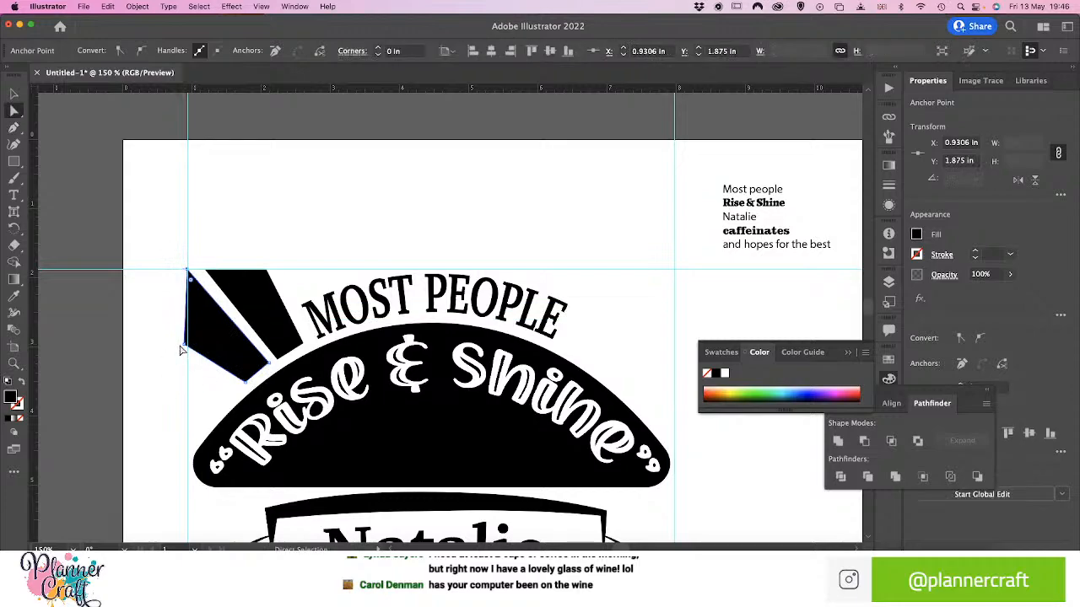
drag(181, 350, 189, 356)
click(163, 405)
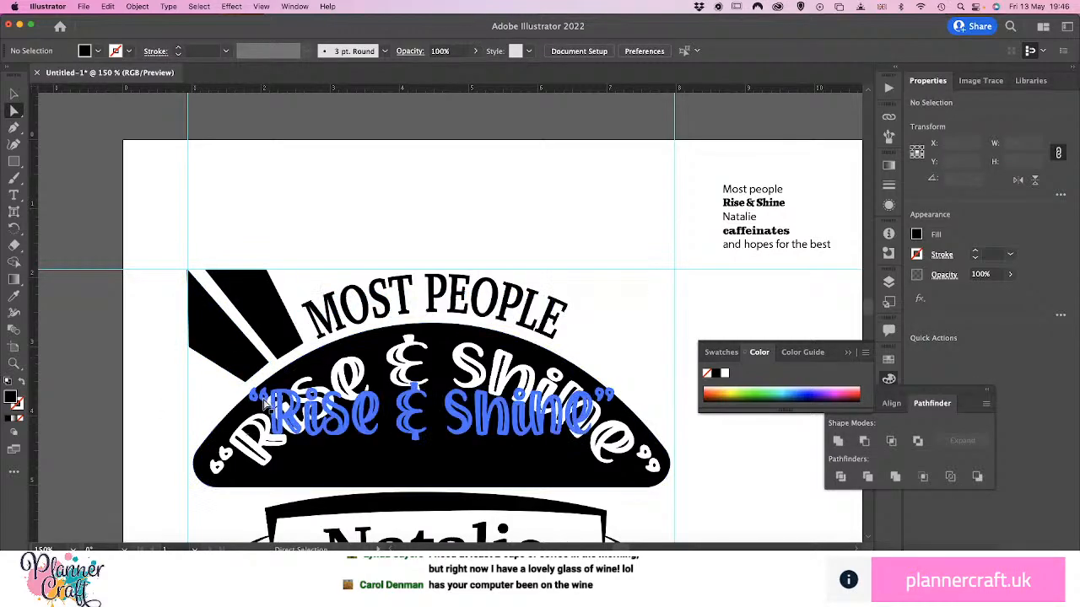
Draw a third black ray below the second, between the left guide and the arch, with a horizontal bottom edge
key(p)
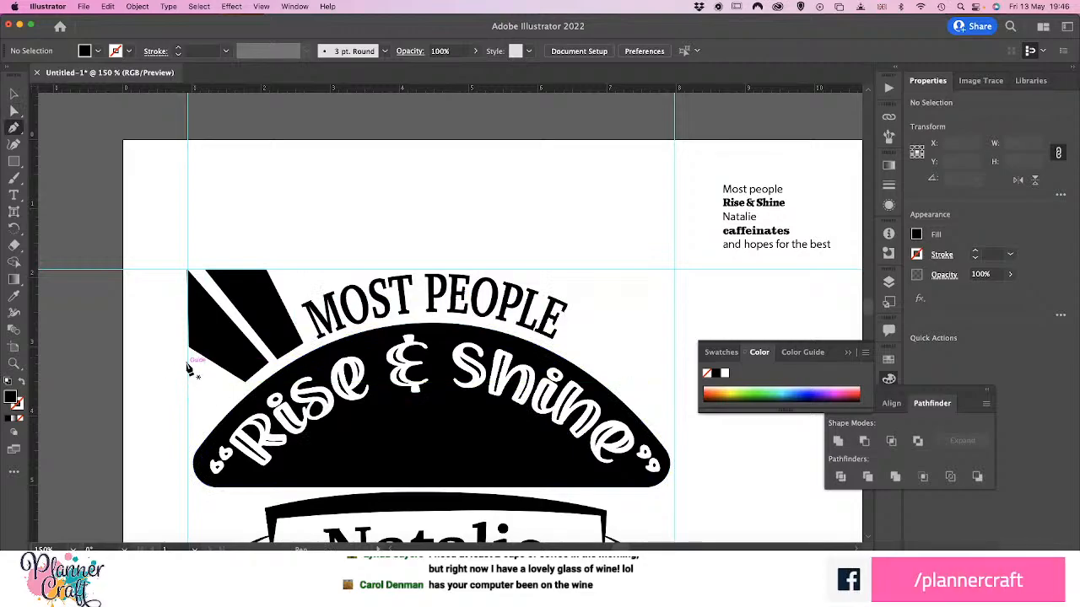
click(187, 363)
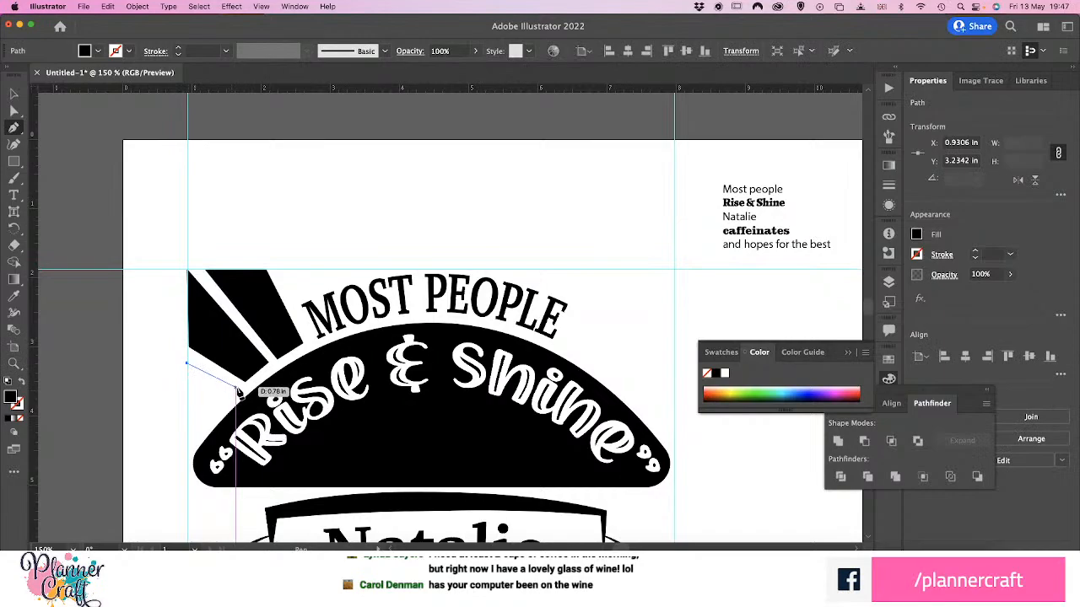
click(235, 387)
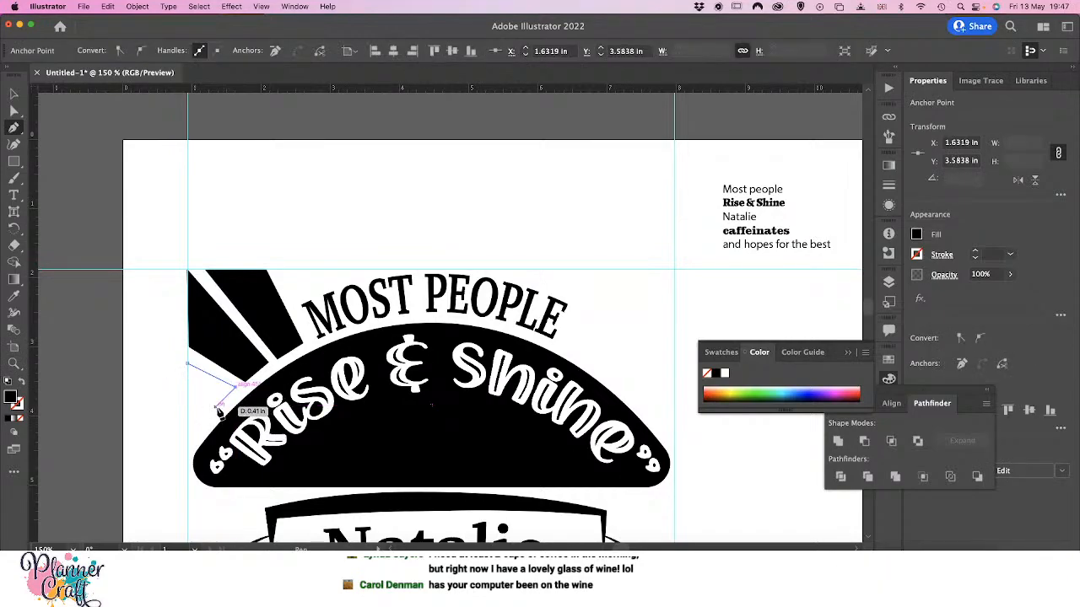
click(218, 404)
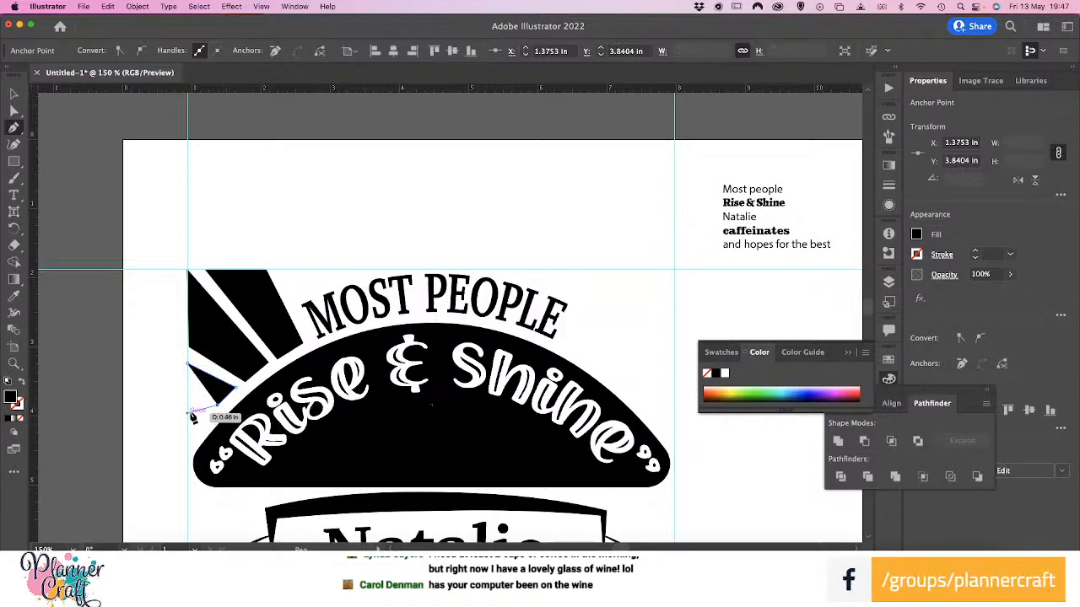
click(189, 404)
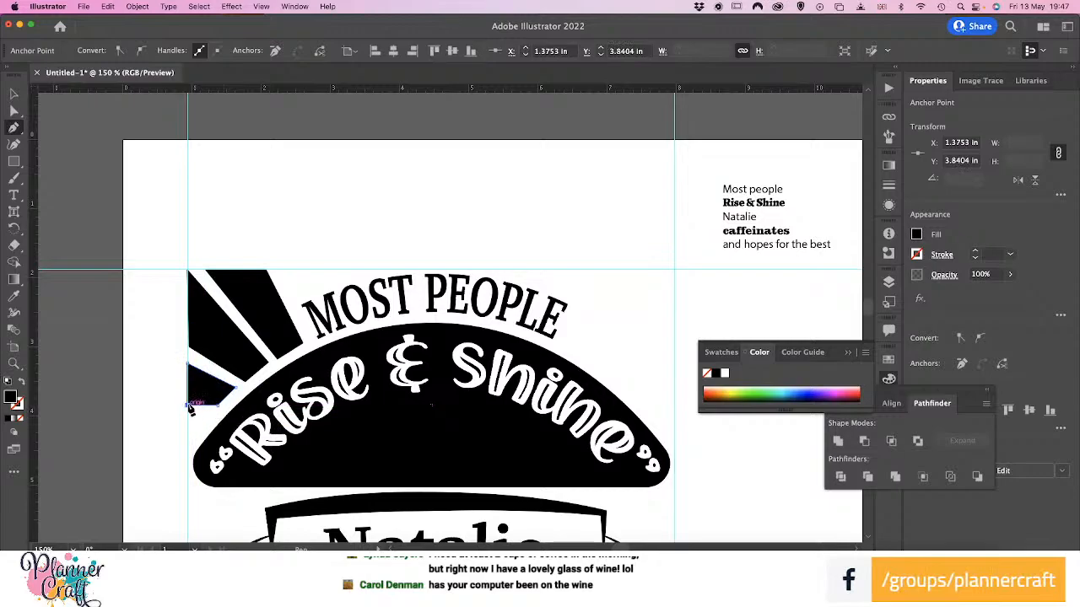
click(189, 364)
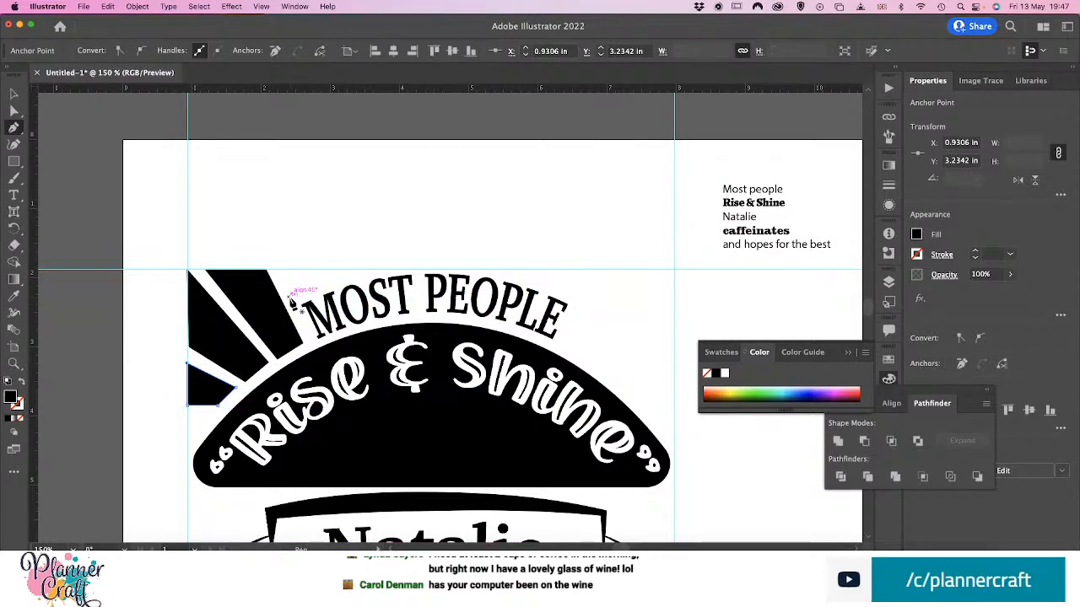
Draw a short black ray segment between the horizontal guide and the top of the "M" in "MOST", right of the first ray
click(291, 296)
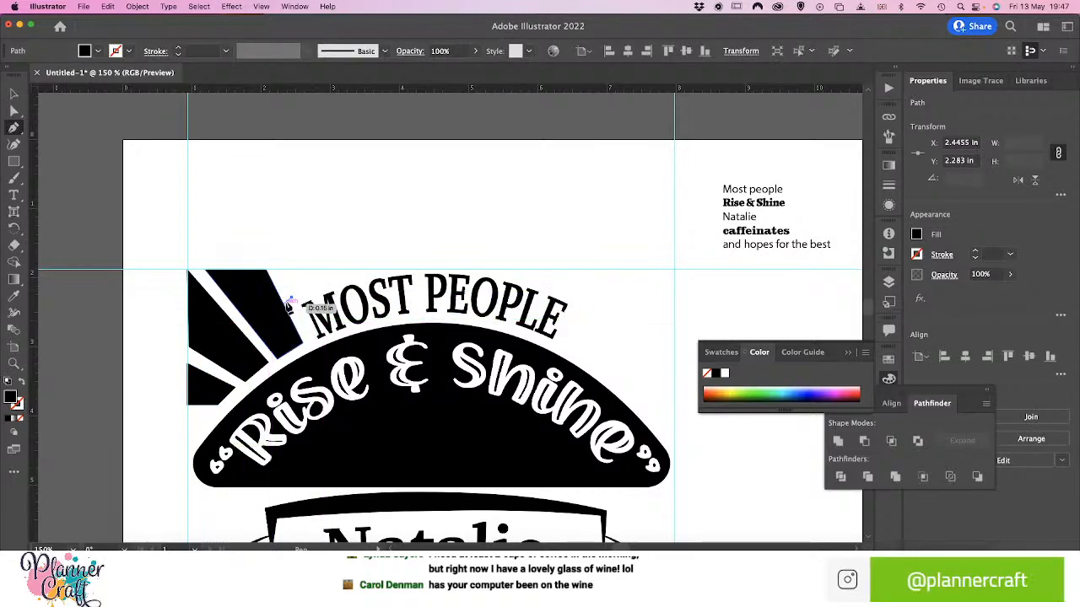
click(334, 289)
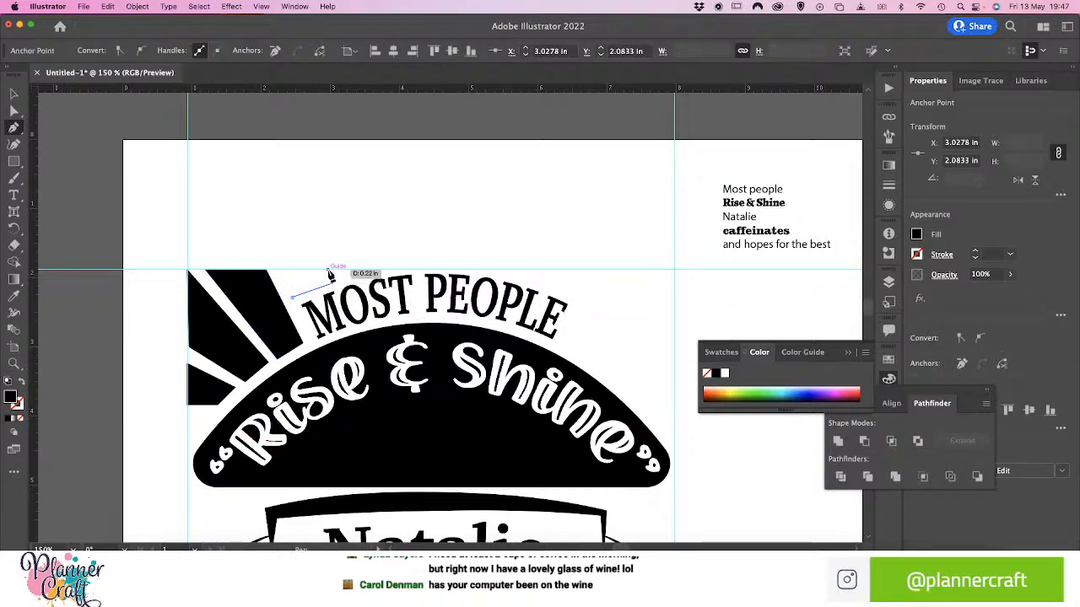
click(279, 270)
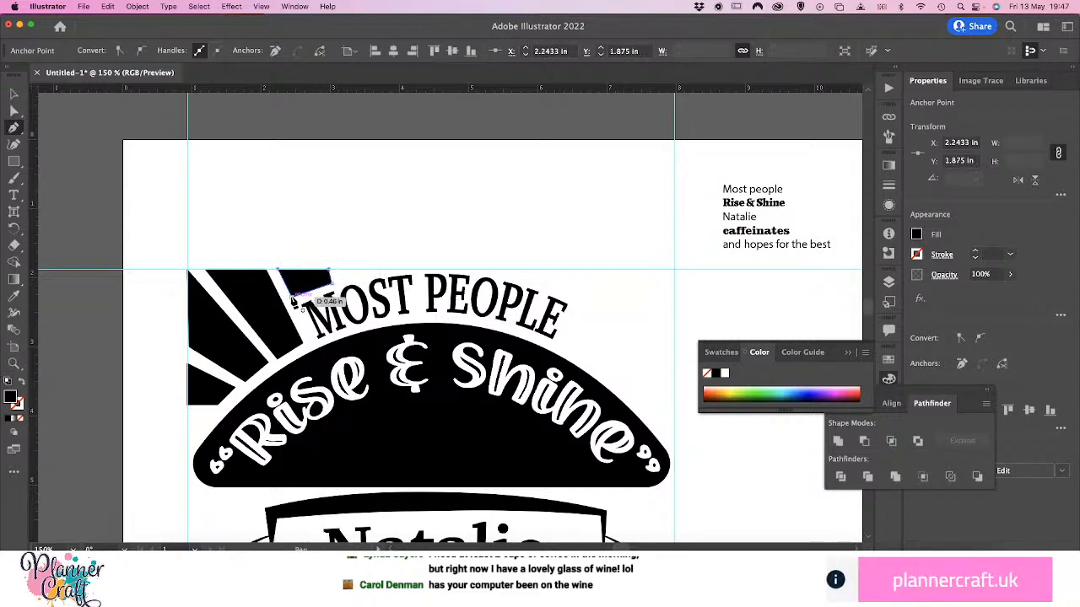
click(295, 293)
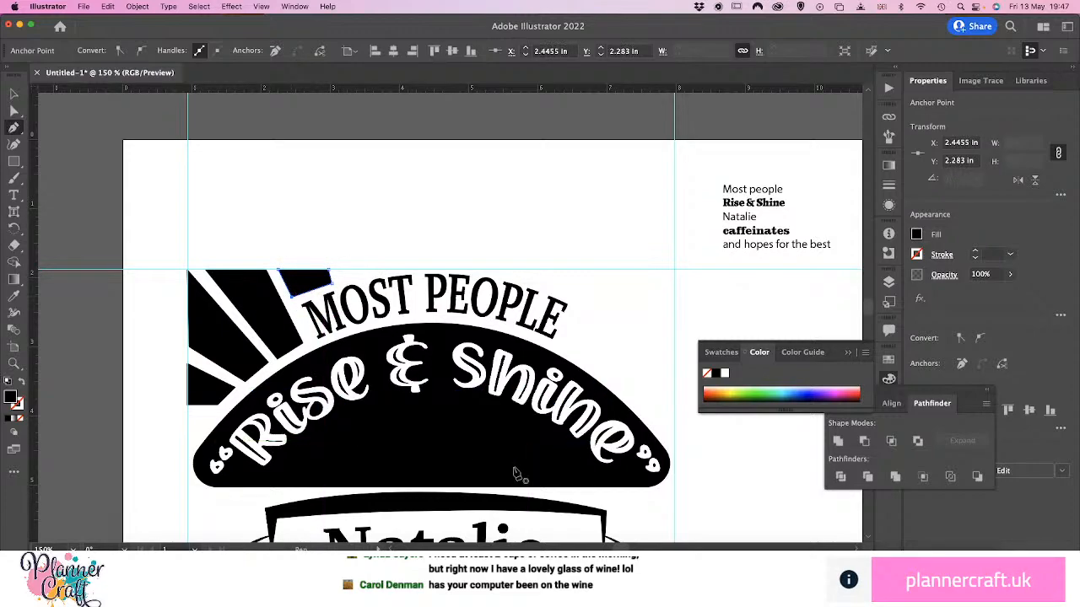
Draw a small black ray wedge below the third ray, between the left guide and the arch's lower-left edge
scroll(324, 472, down, 5)
scroll(324, 473, up, 6)
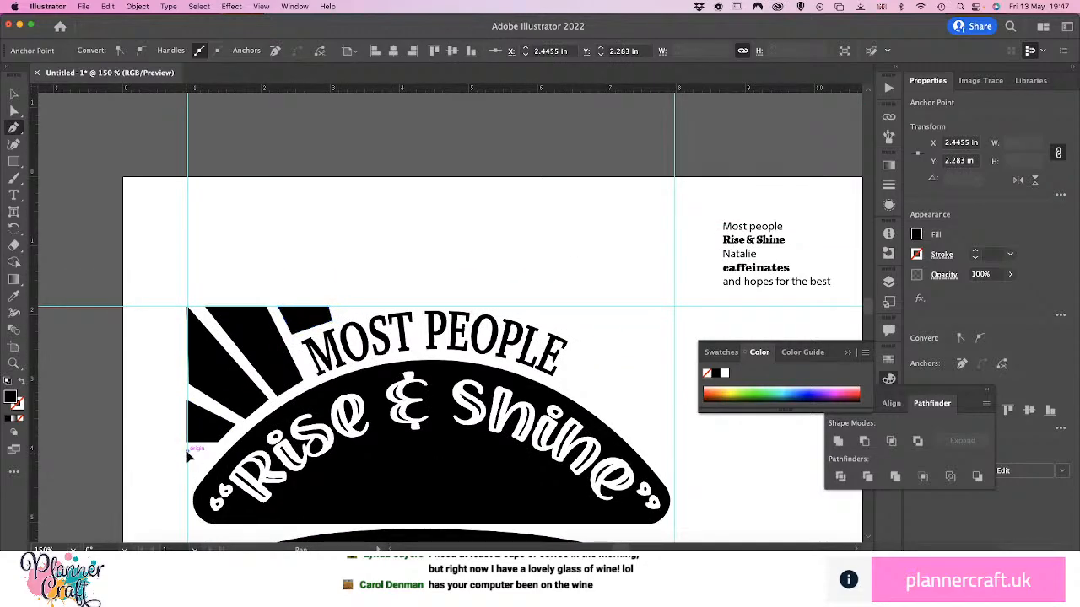
click(187, 452)
click(213, 454)
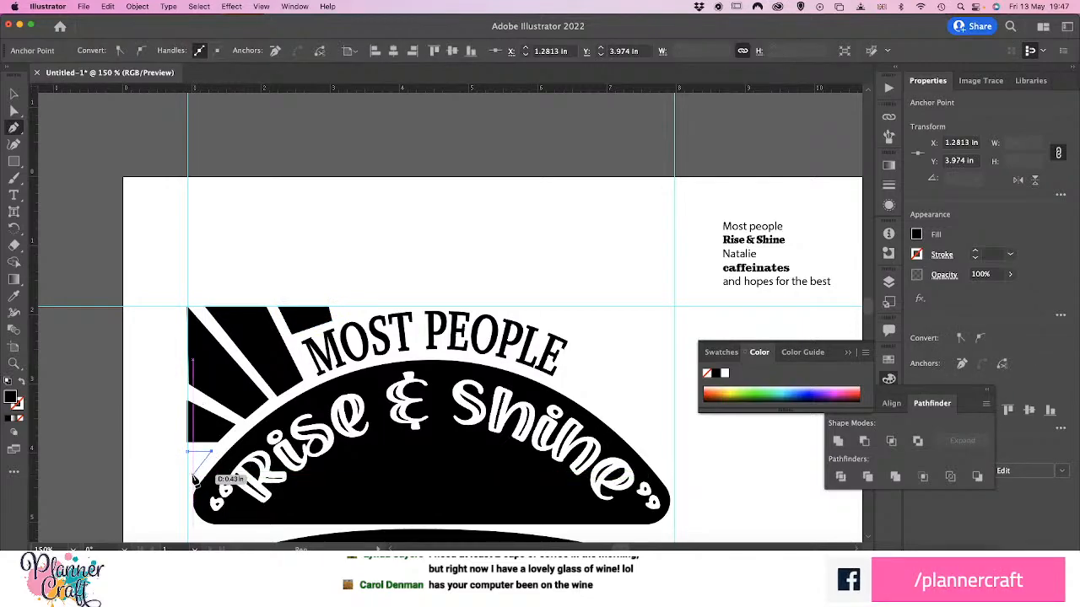
click(193, 478)
click(187, 478)
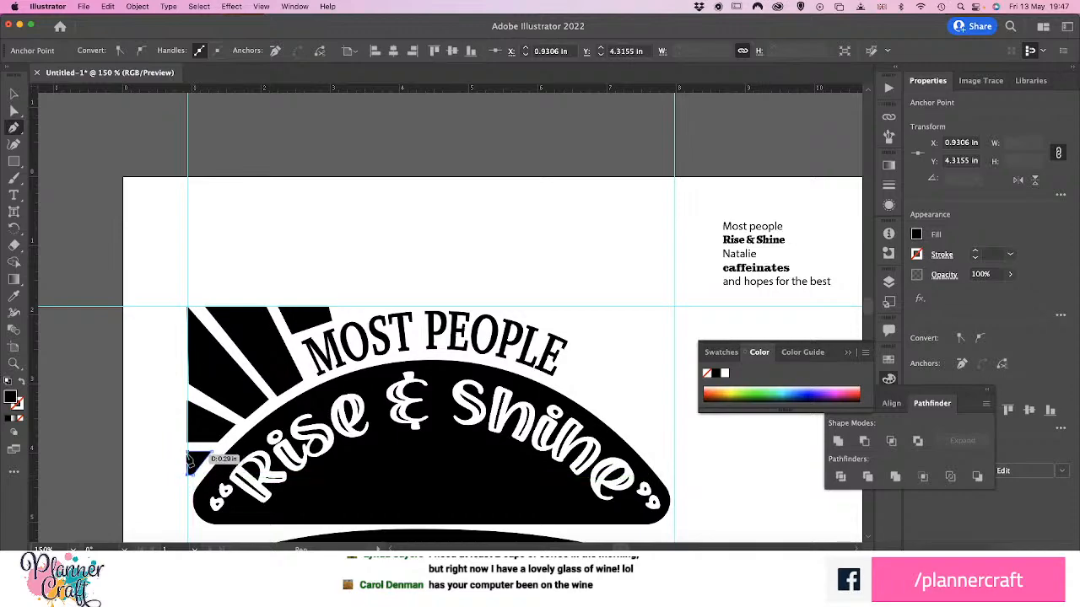
click(190, 462)
key(a)
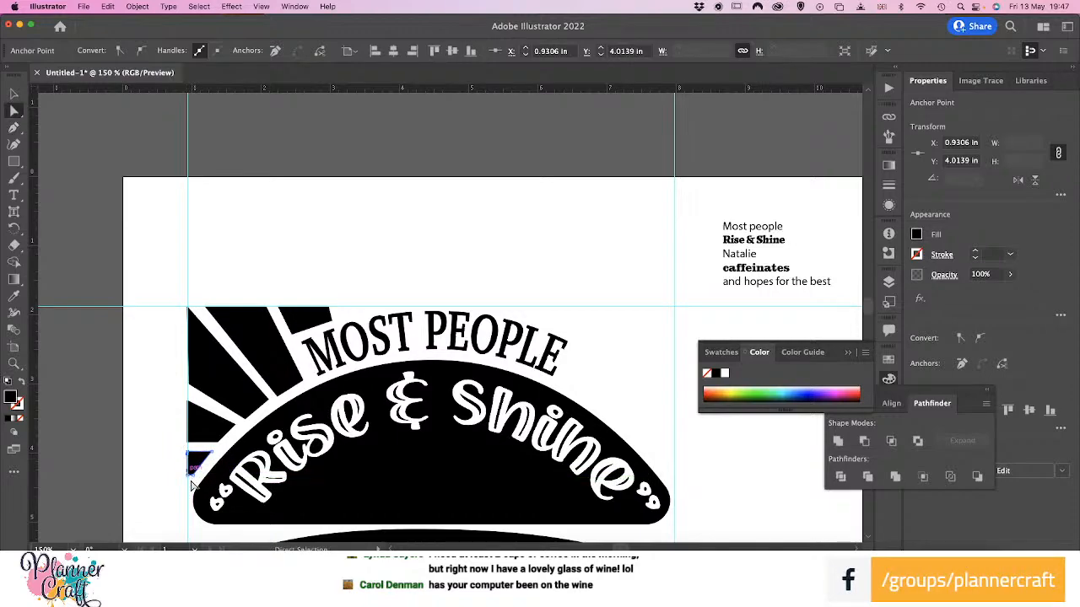
Move the bottom ray wedge's lower anchor point along the left vertical guide to Y 4.3472 in and deselect it
drag(189, 476, 195, 482)
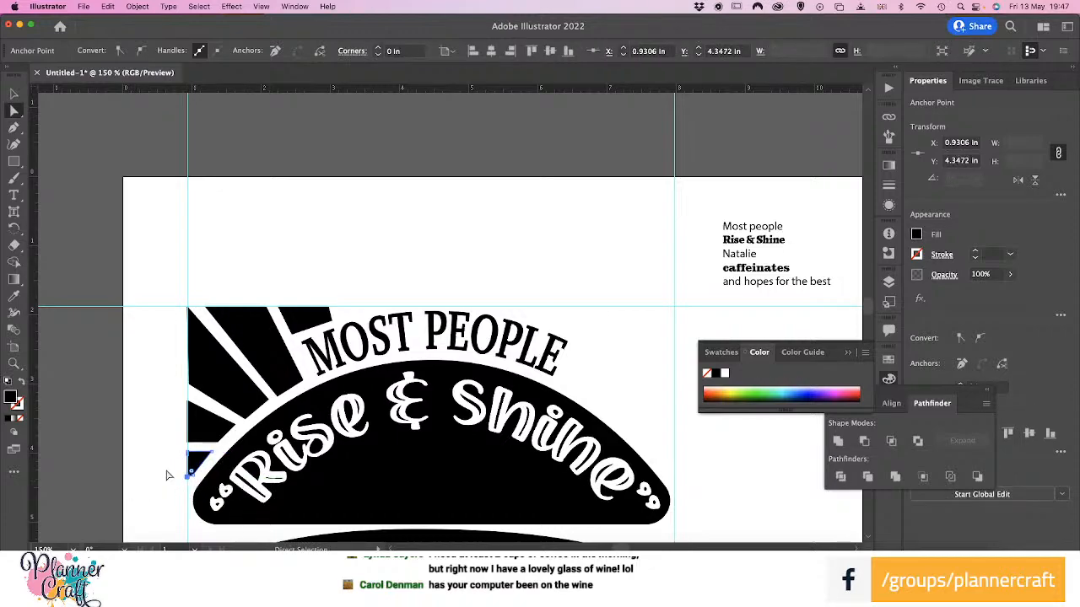
click(166, 473)
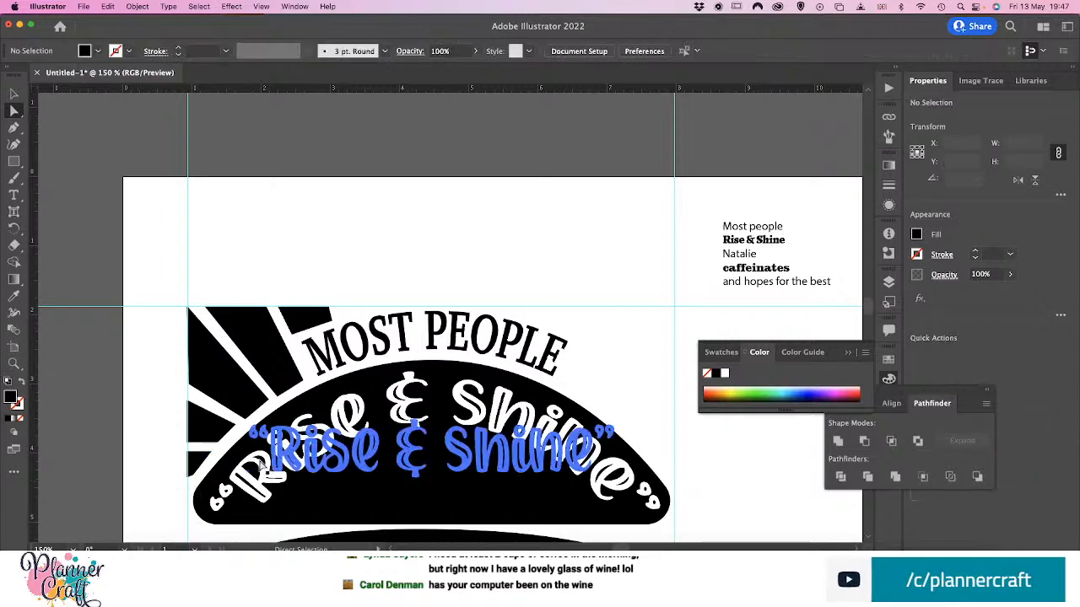
Select all five rays beside the arch's left end and duplicate them over to its right end
key(v)
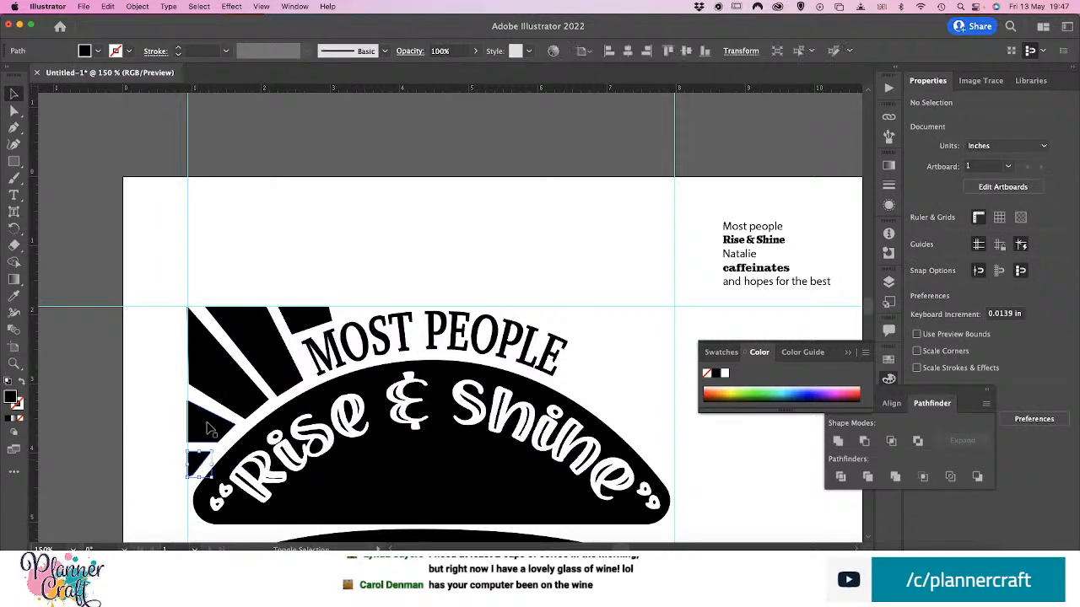
click(211, 428)
shift+click(234, 344)
shift+click(299, 324)
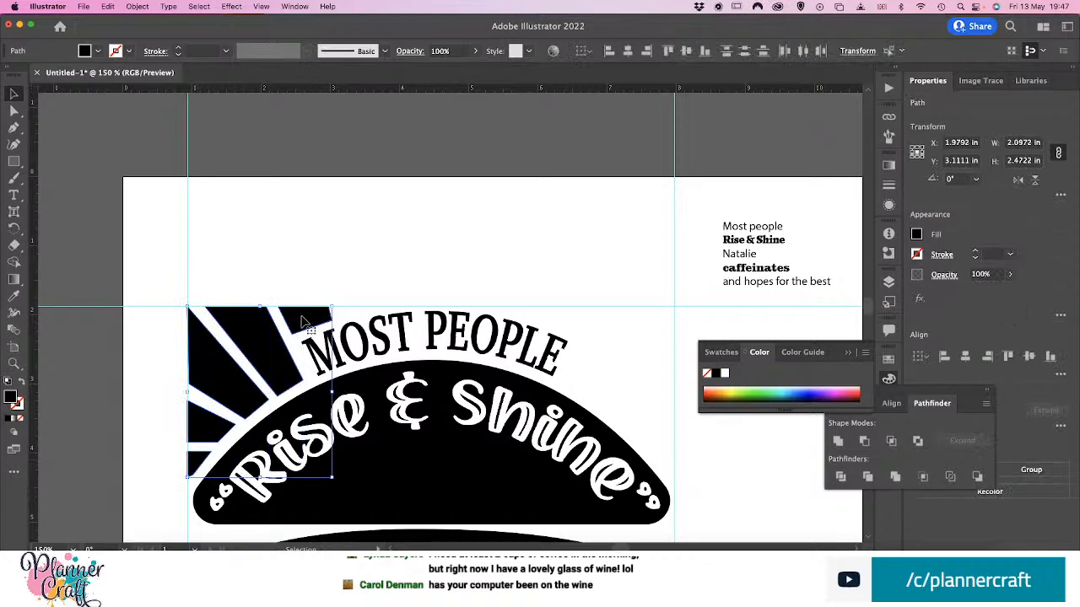
drag(304, 323, 456, 359)
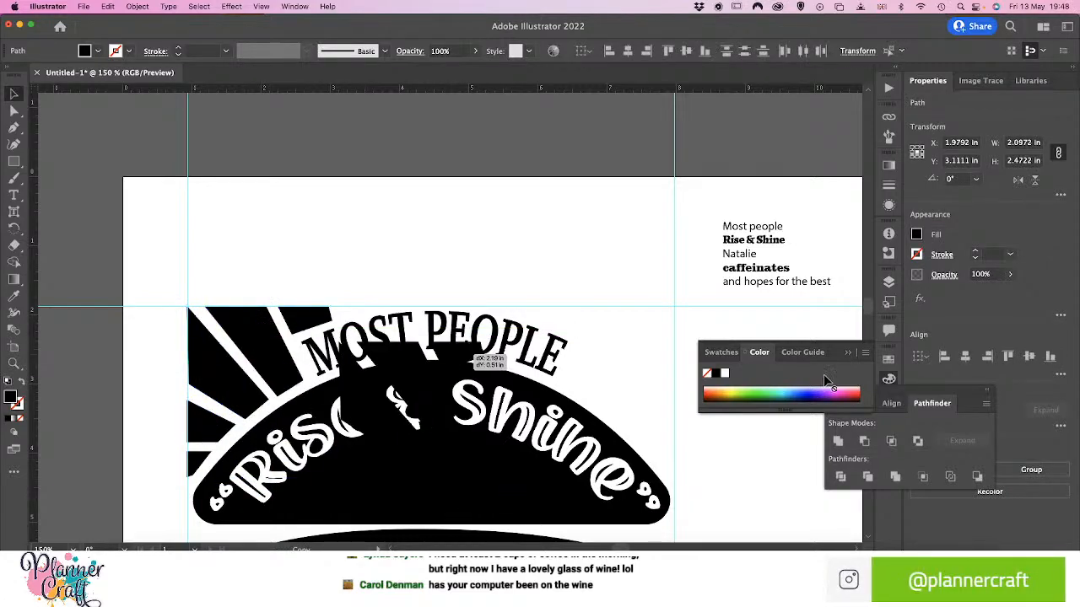
drag(812, 347, 784, 348)
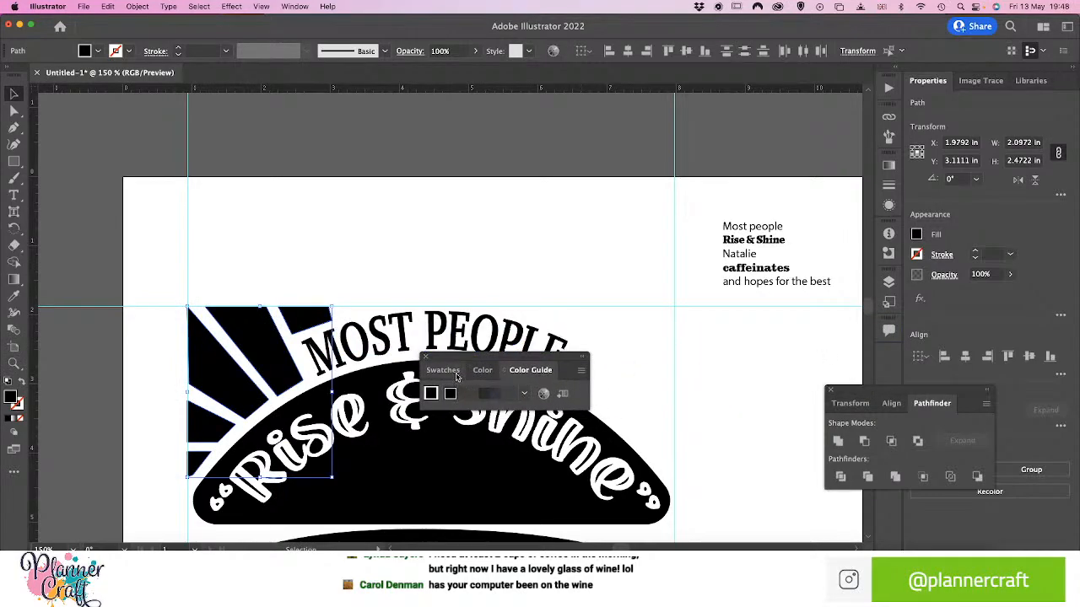
drag(466, 358, 767, 488)
drag(313, 328, 869, 355)
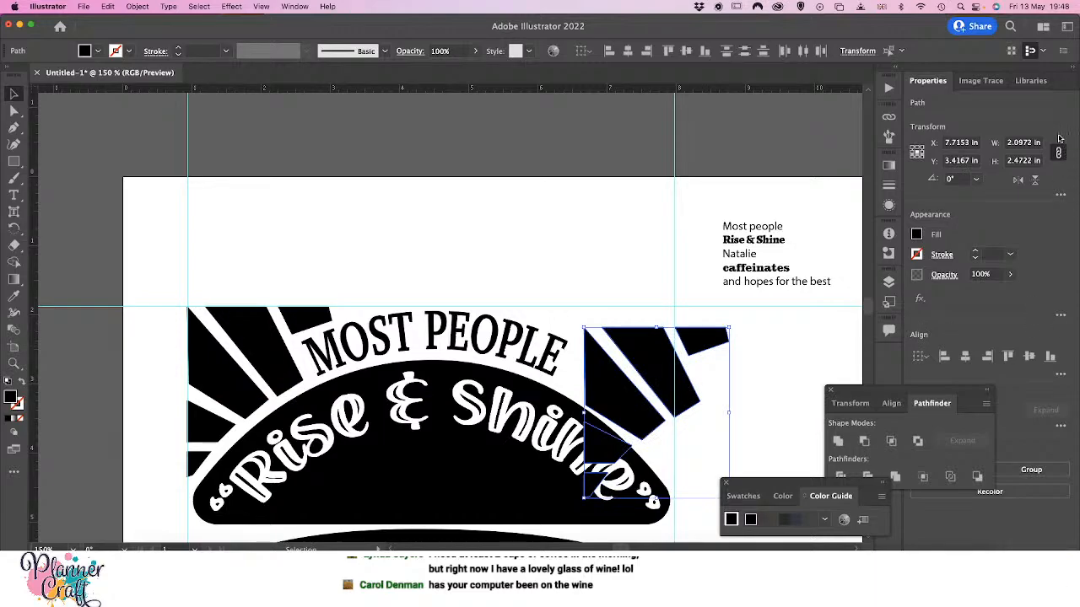
Flip the copied rays horizontally and snap them to the horizontal guide and the right vertical guide
click(1018, 180)
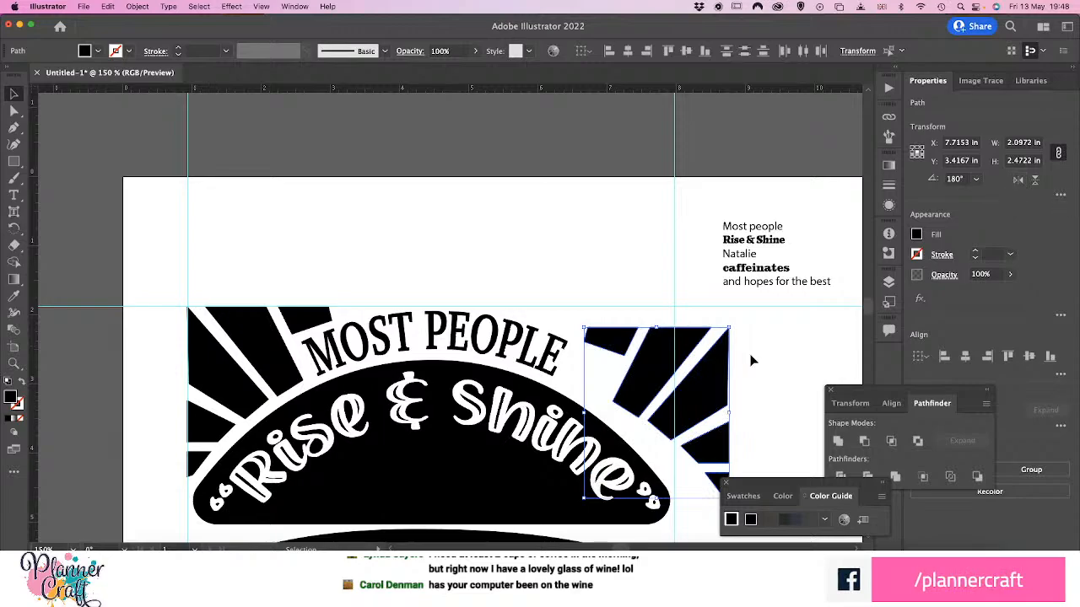
drag(710, 374, 657, 355)
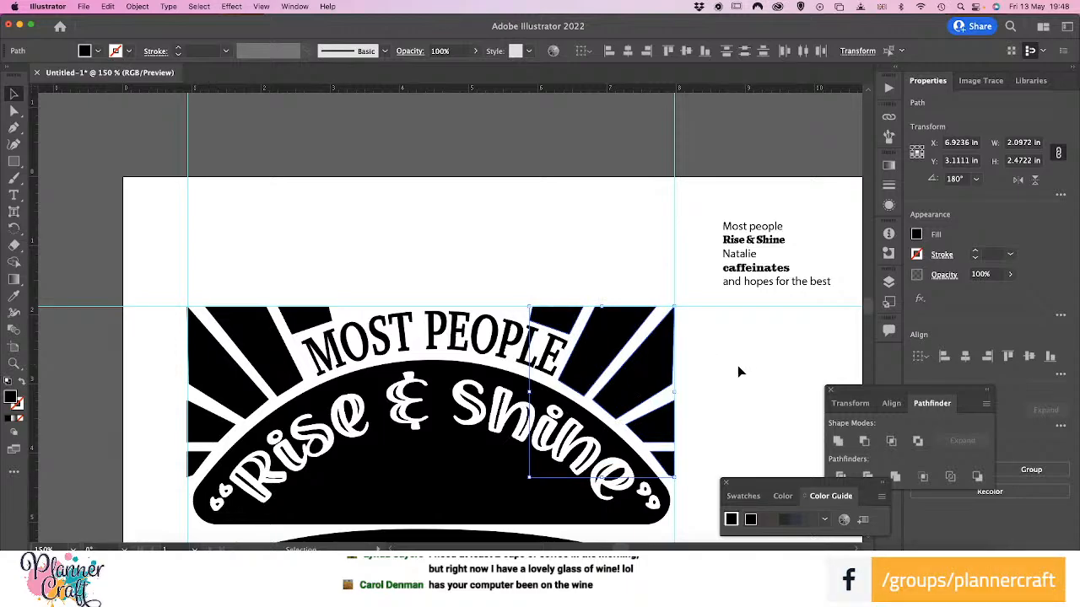
Nudge the "MOST PEOPLE" lettering left to X 4.4362 in, between the two sets of rays, and deselect it
click(477, 353)
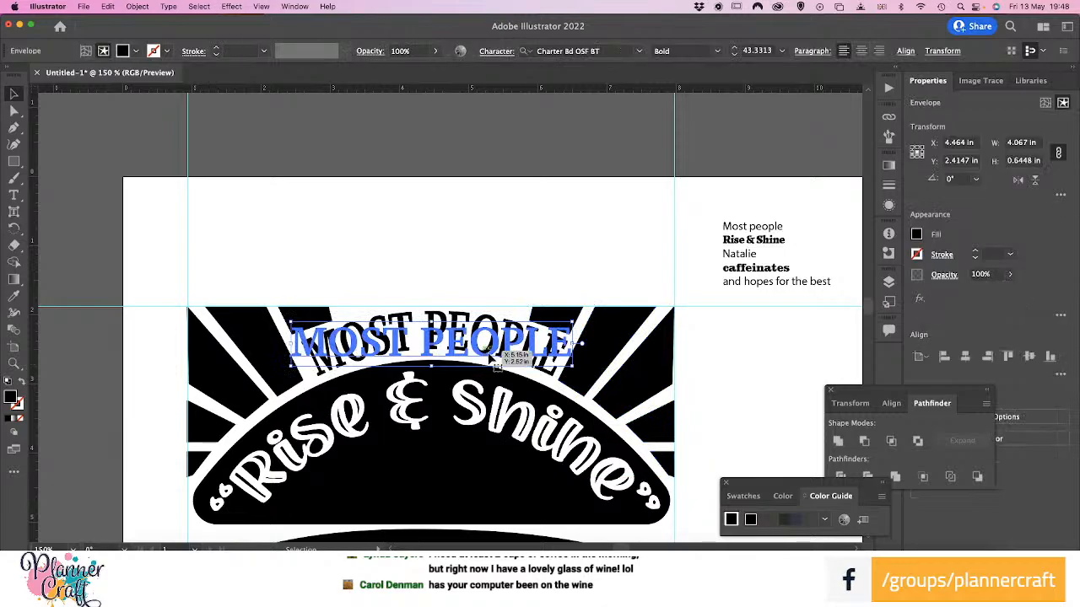
drag(489, 355, 491, 356)
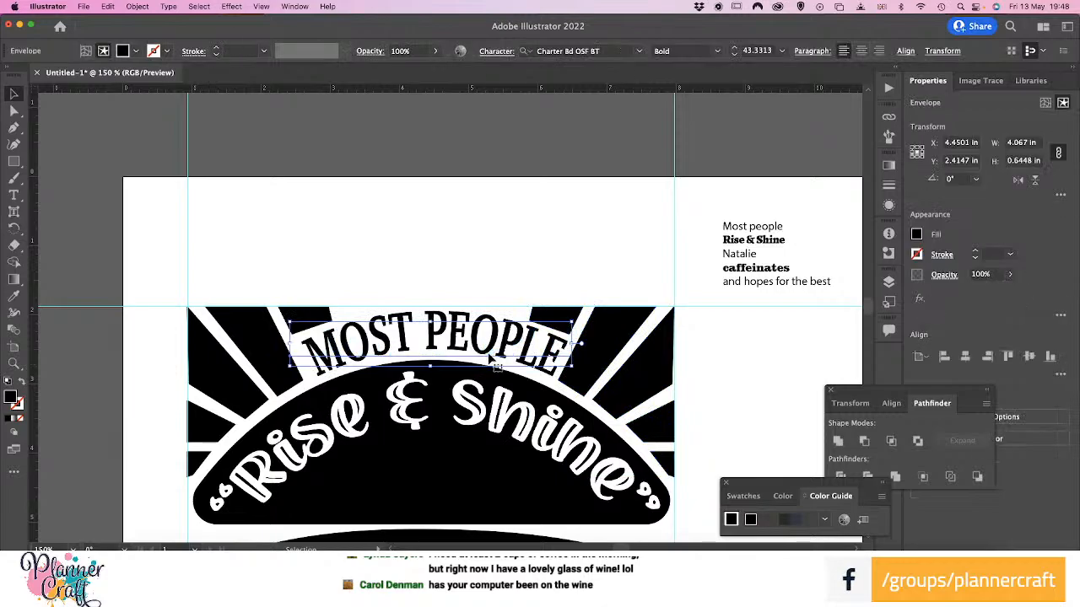
key(Left)
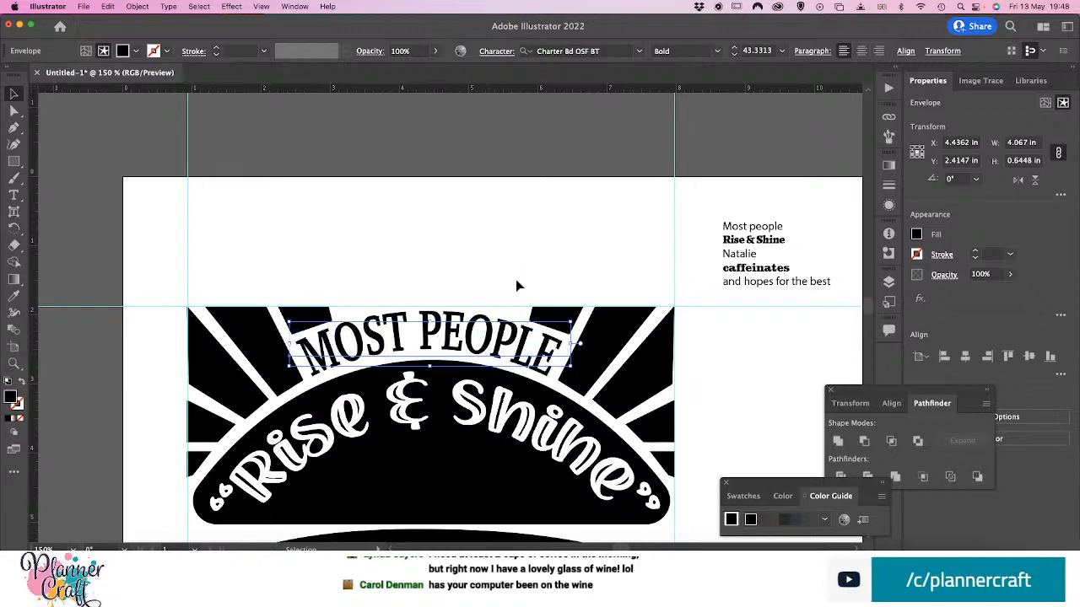
click(518, 239)
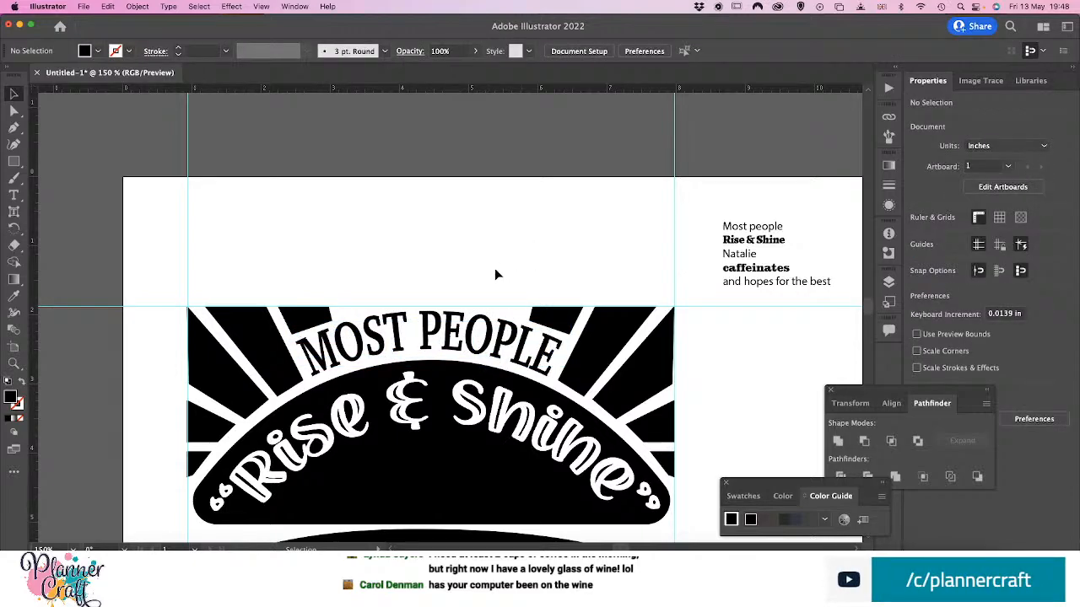
Select the four ribbon banner paths around the name and hide them all
scroll(494, 272, down, 5)
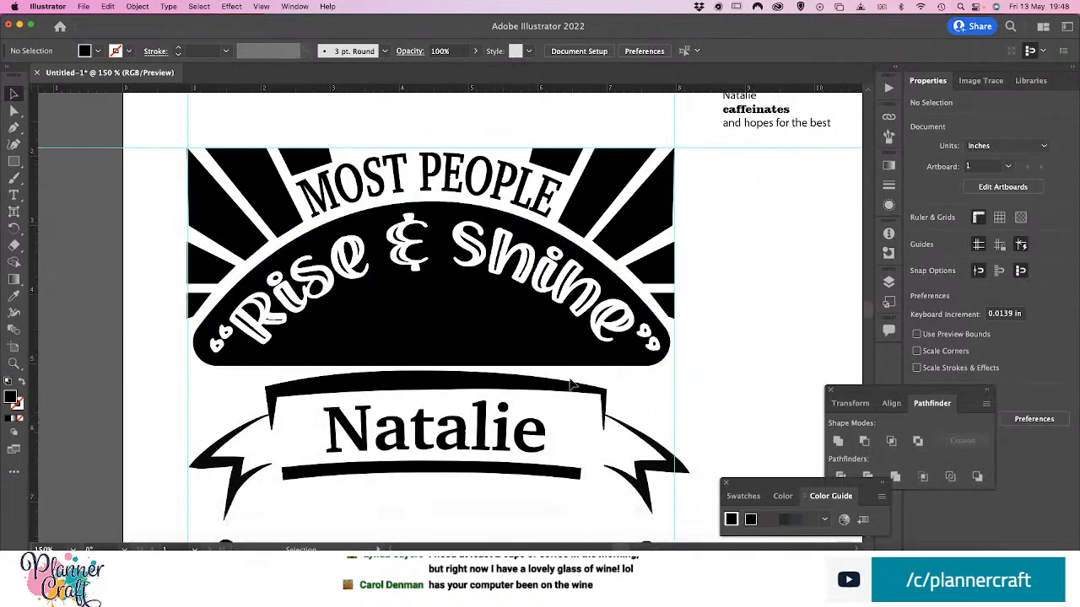
scroll(572, 385, down, 5)
scroll(661, 348, up, 2)
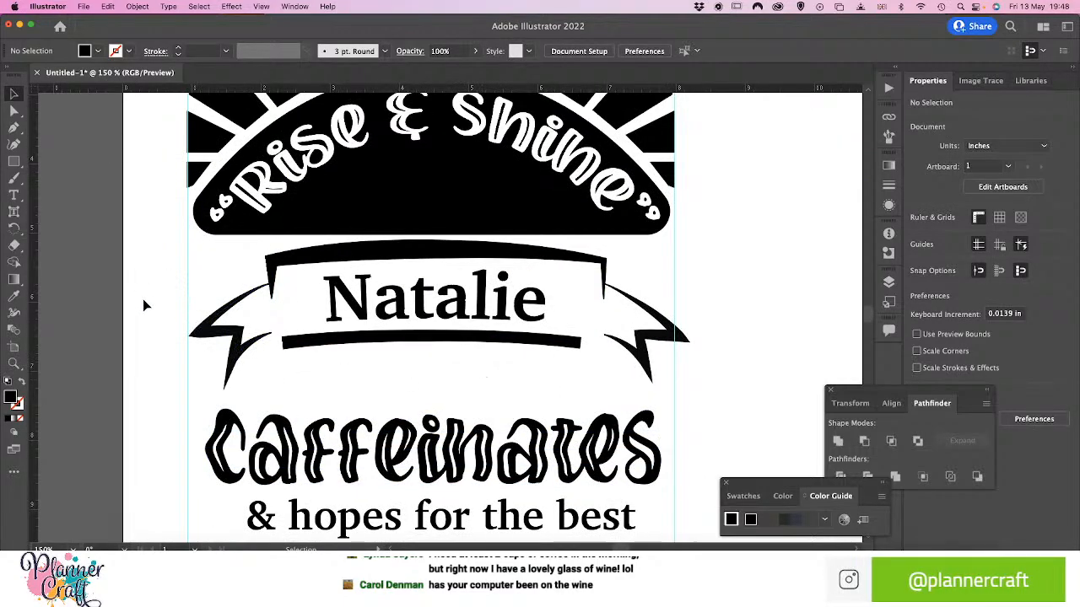
scroll(598, 356, down, 3)
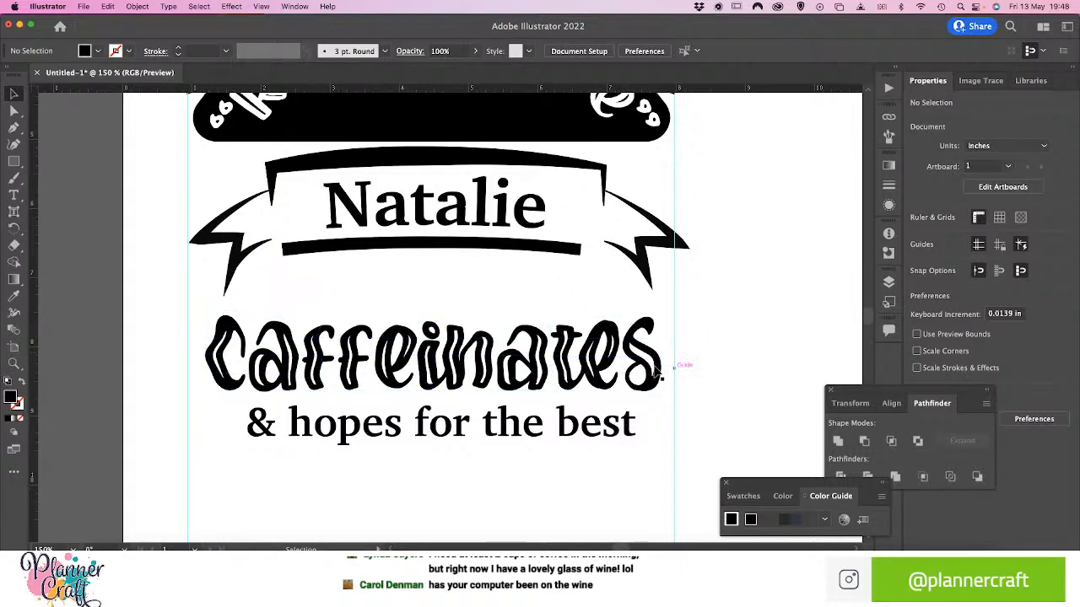
scroll(747, 311, up, 6)
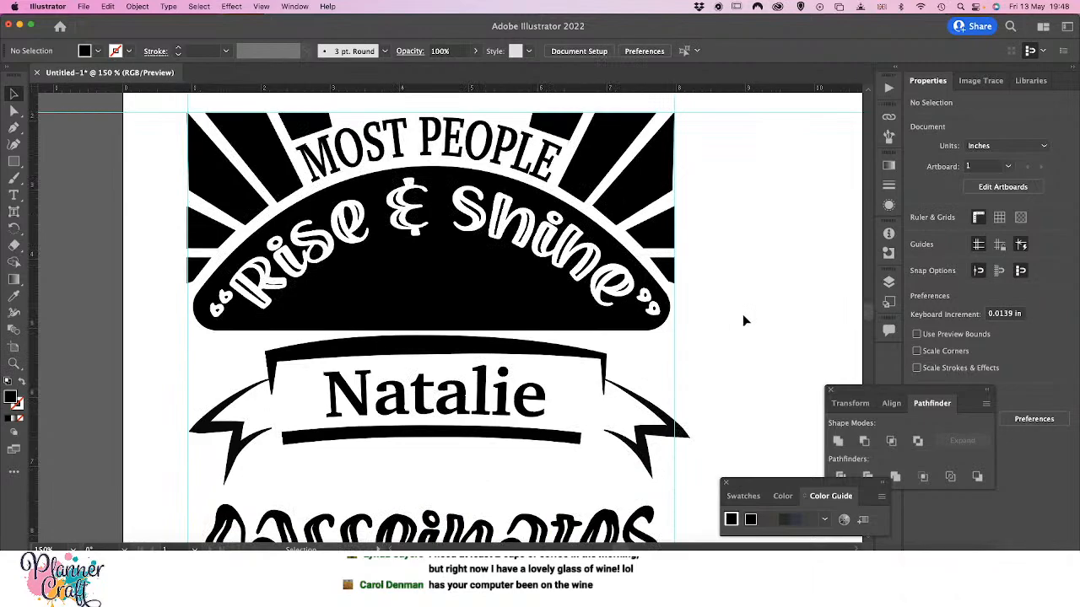
scroll(743, 315, down, 3)
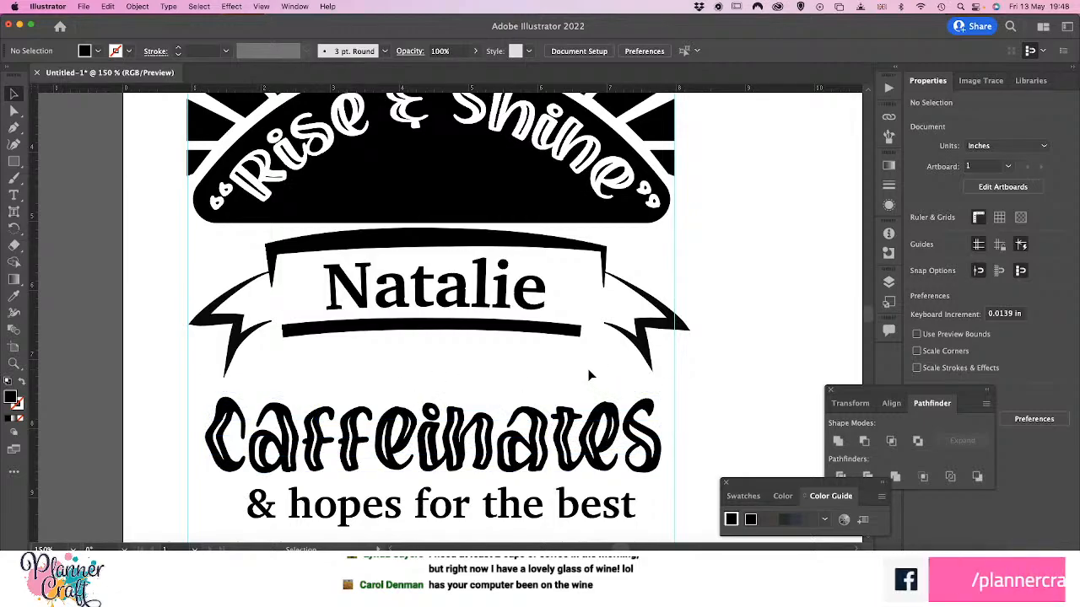
click(489, 329)
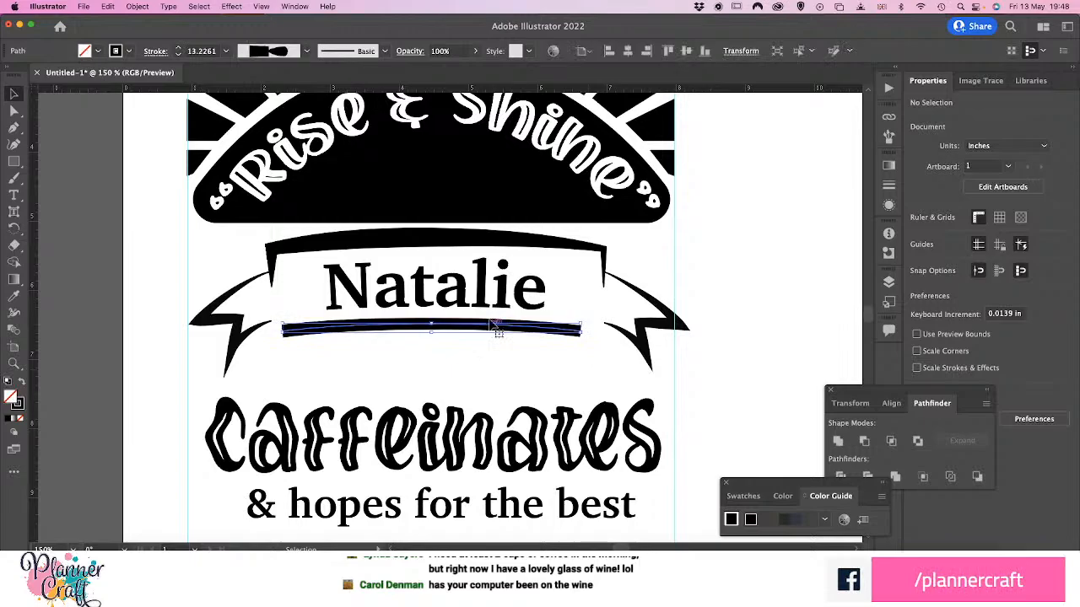
shift+click(498, 240)
shift+click(206, 322)
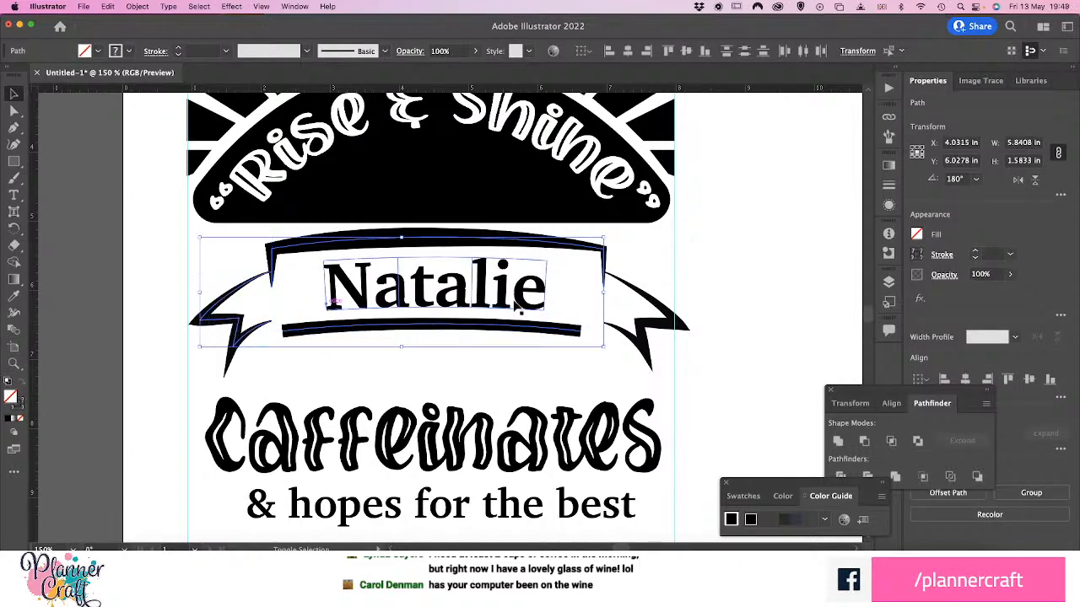
shift+click(639, 337)
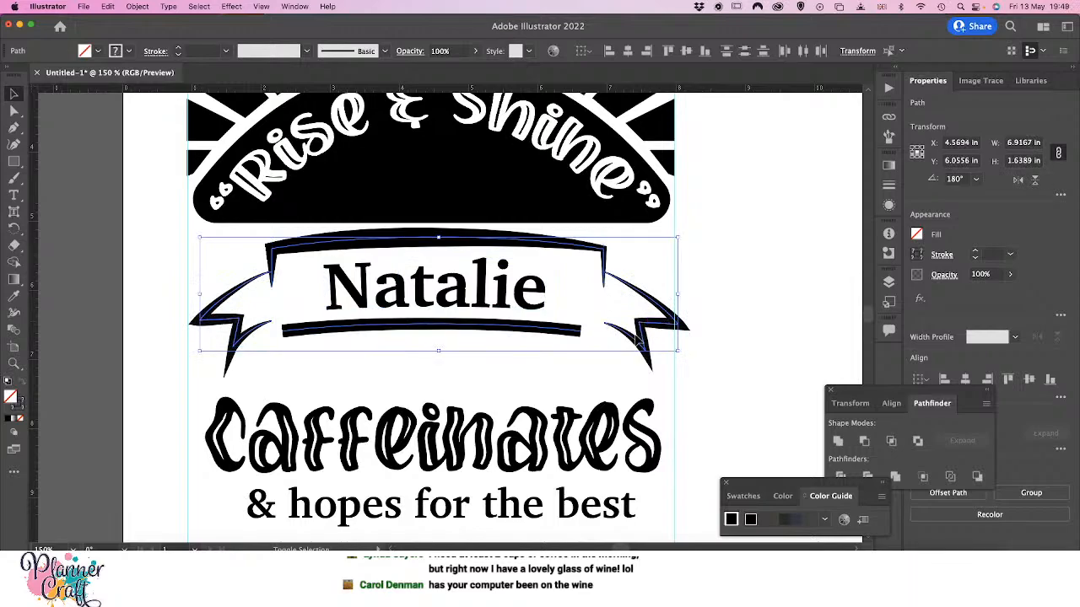
click(890, 286)
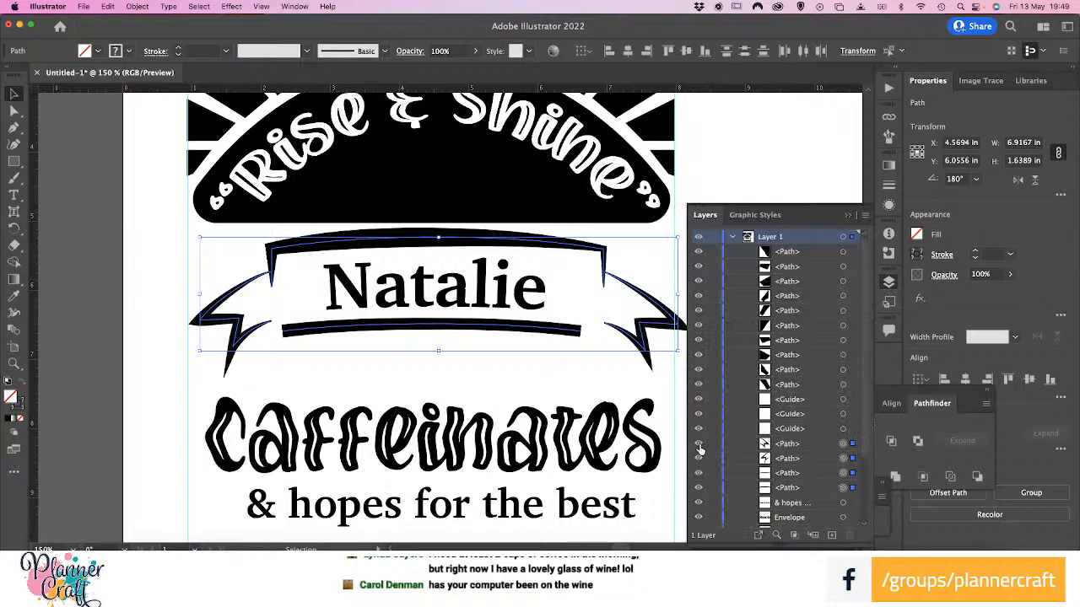
click(699, 445)
click(698, 459)
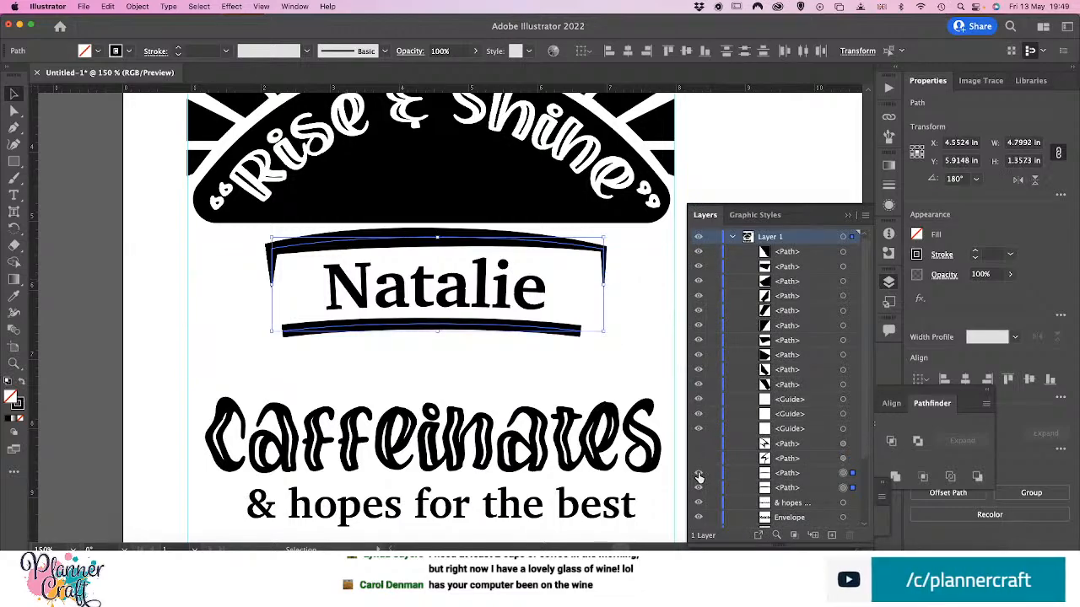
click(698, 472)
click(699, 487)
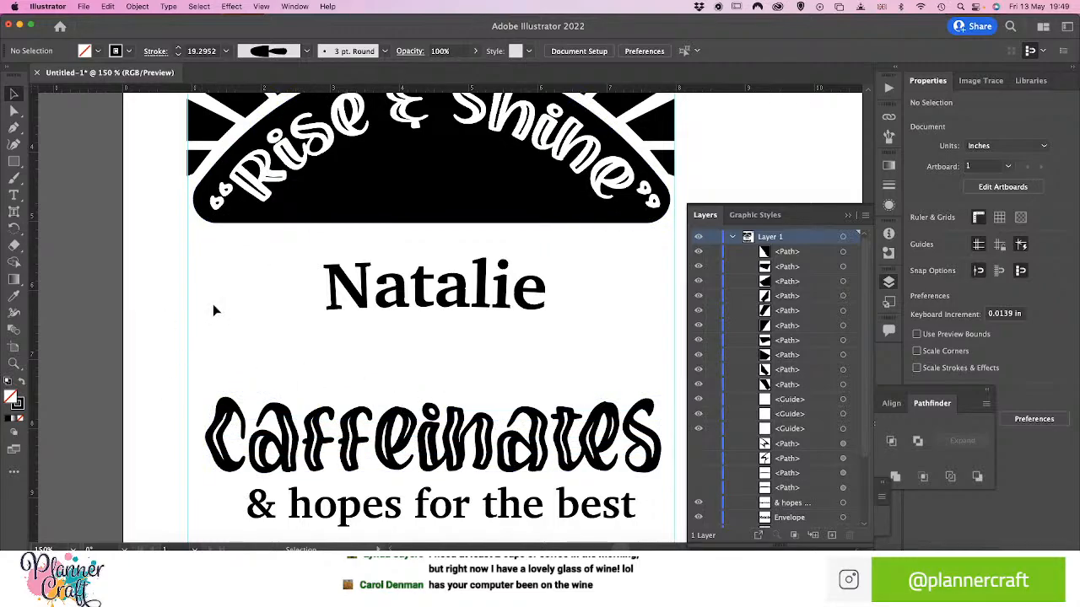
Draw an open Pen path left of the name, curling near the left guide and running down to just above "Caffeinates"
key(p)
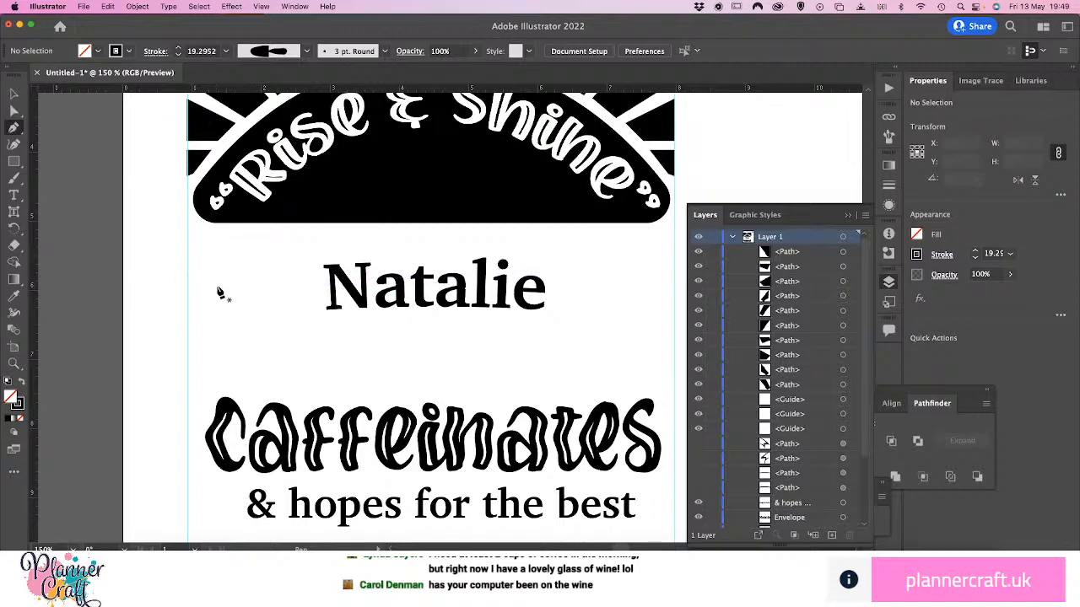
click(212, 274)
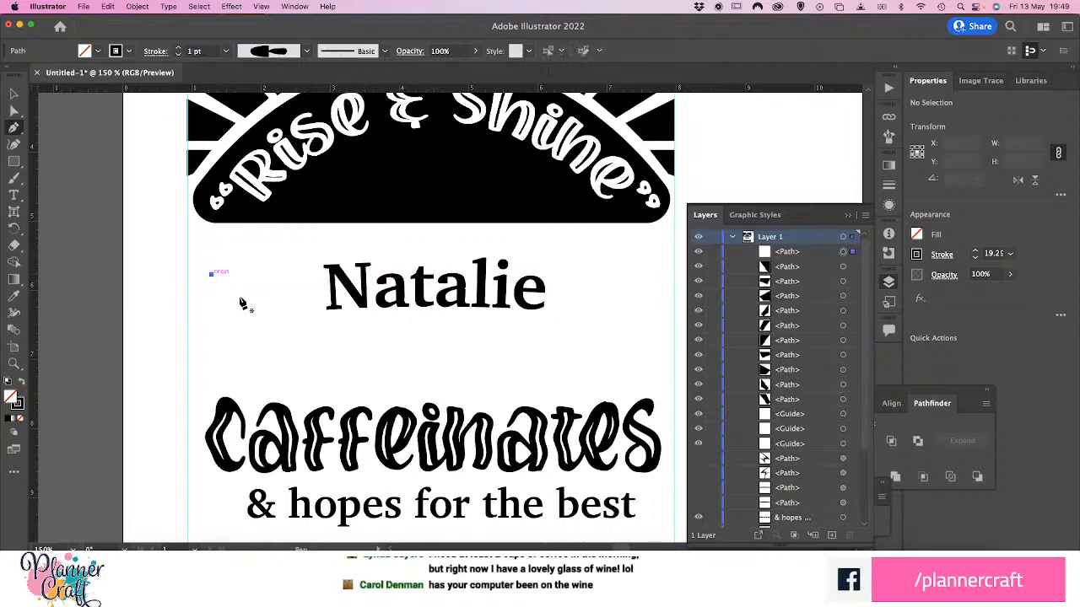
drag(215, 310, 188, 313)
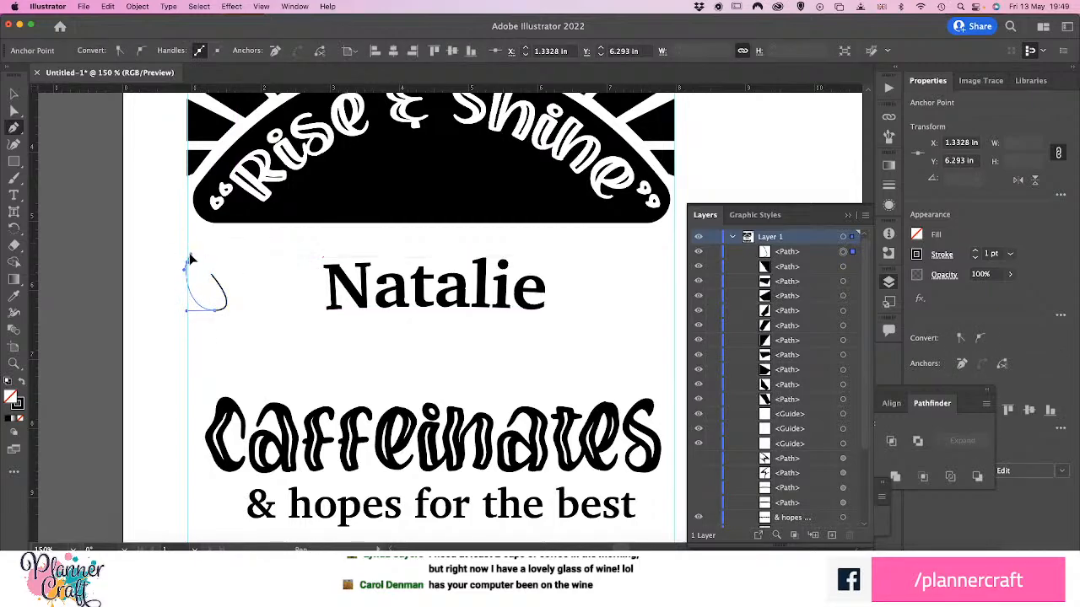
drag(187, 262, 203, 246)
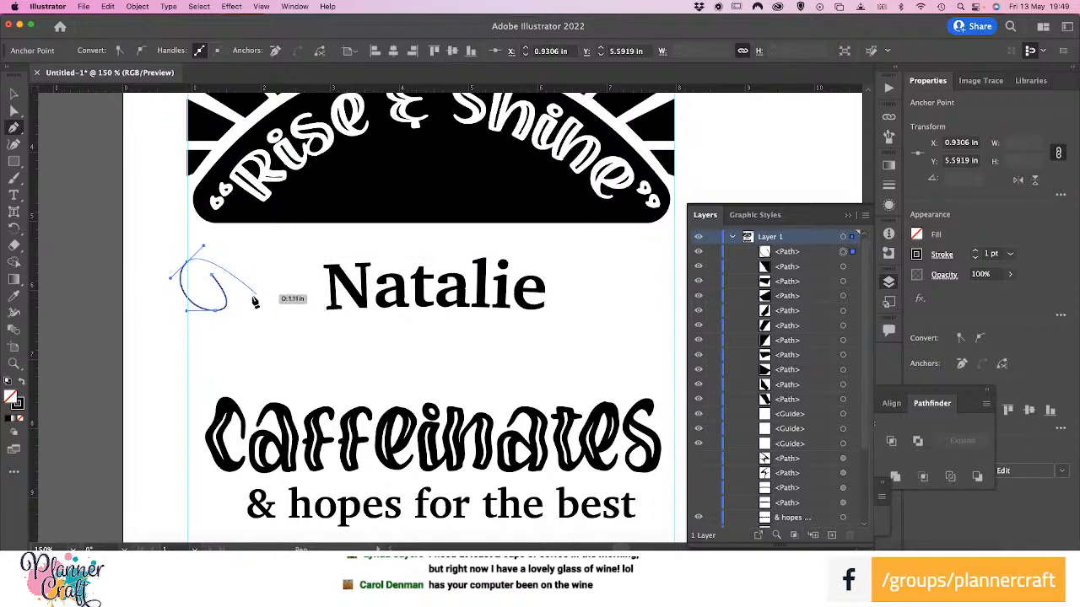
drag(248, 297, 240, 334)
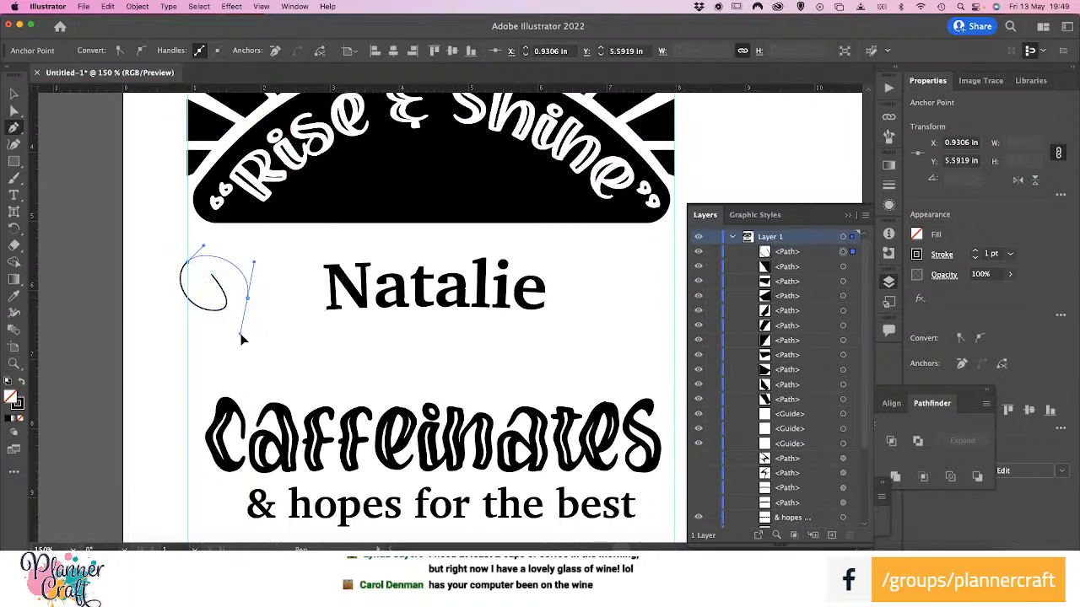
click(250, 382)
drag(260, 393, 268, 408)
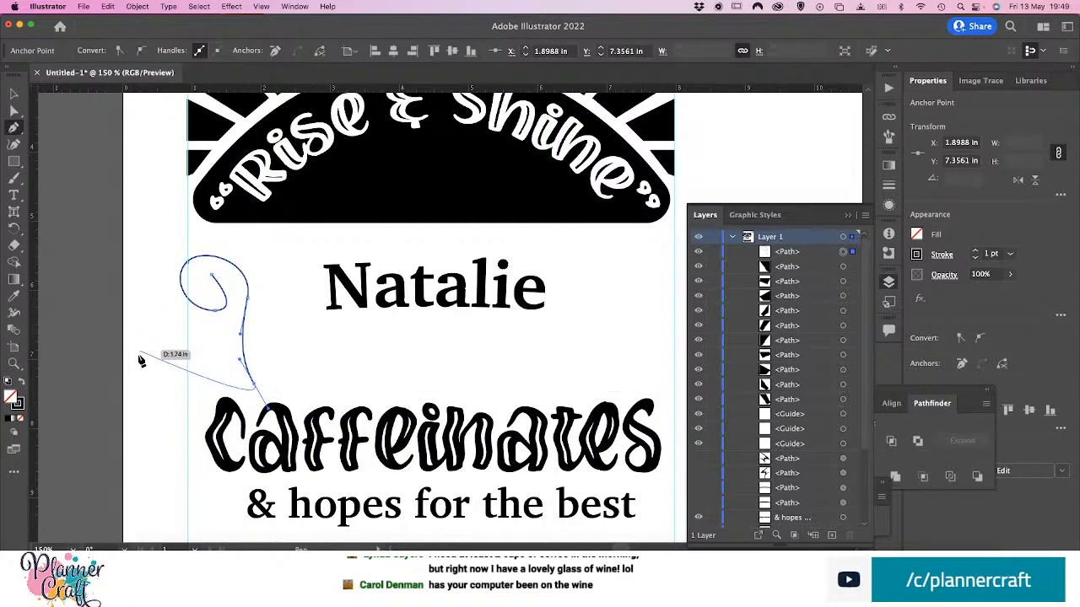
key(v)
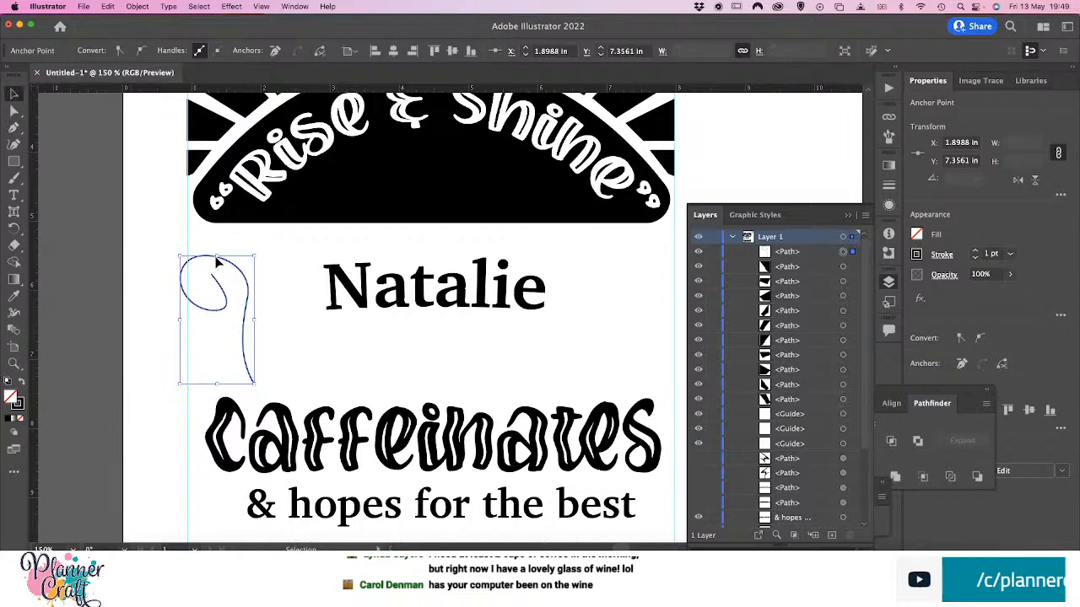
Stretch the curled path slightly taller at its upper edge and tighten the inner curl by moving its anchor points up
drag(217, 256, 219, 240)
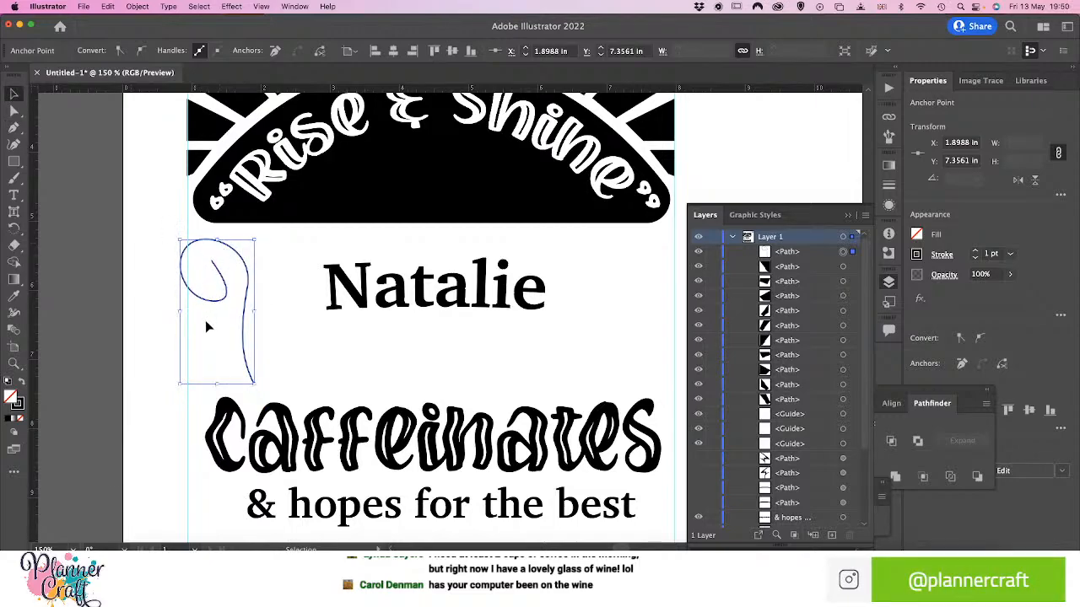
key(a)
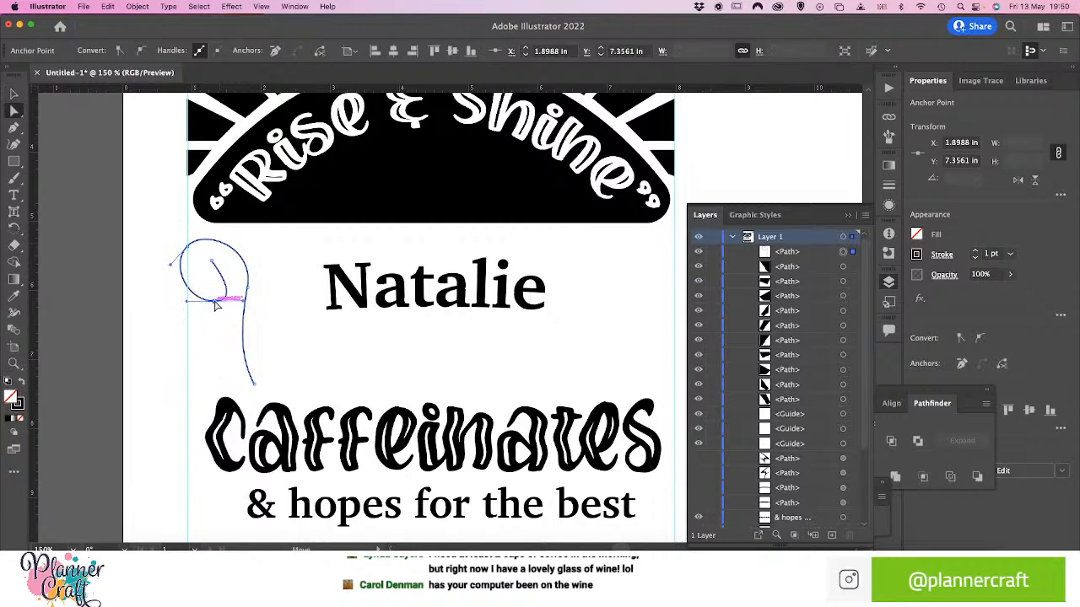
drag(213, 305, 208, 269)
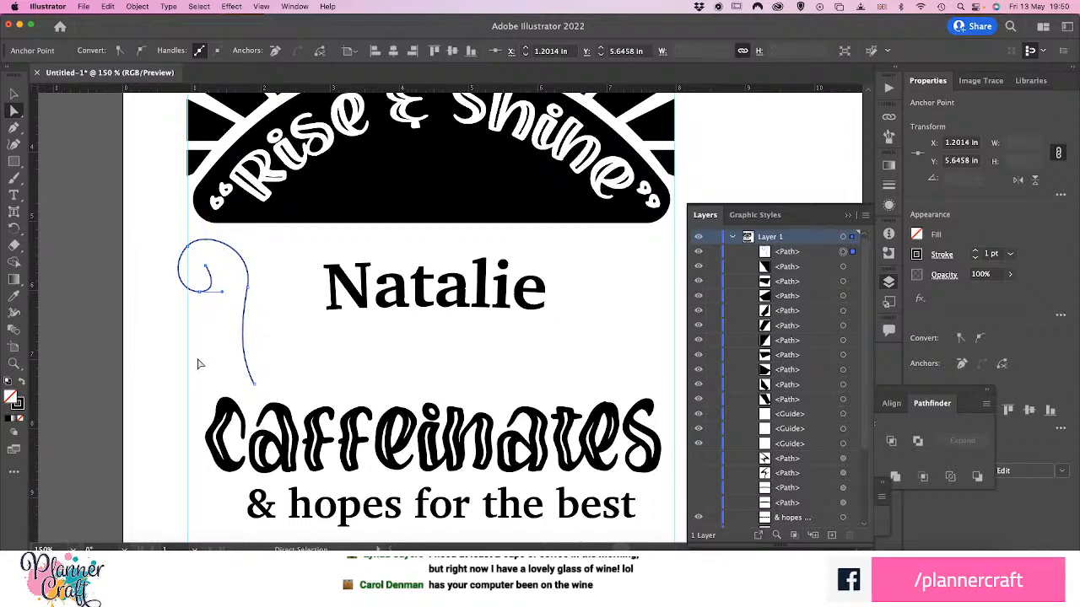
Open the Artistic_Calligraphic brush library and enlarge its window so all the brush thumbnails fit
click(13, 315)
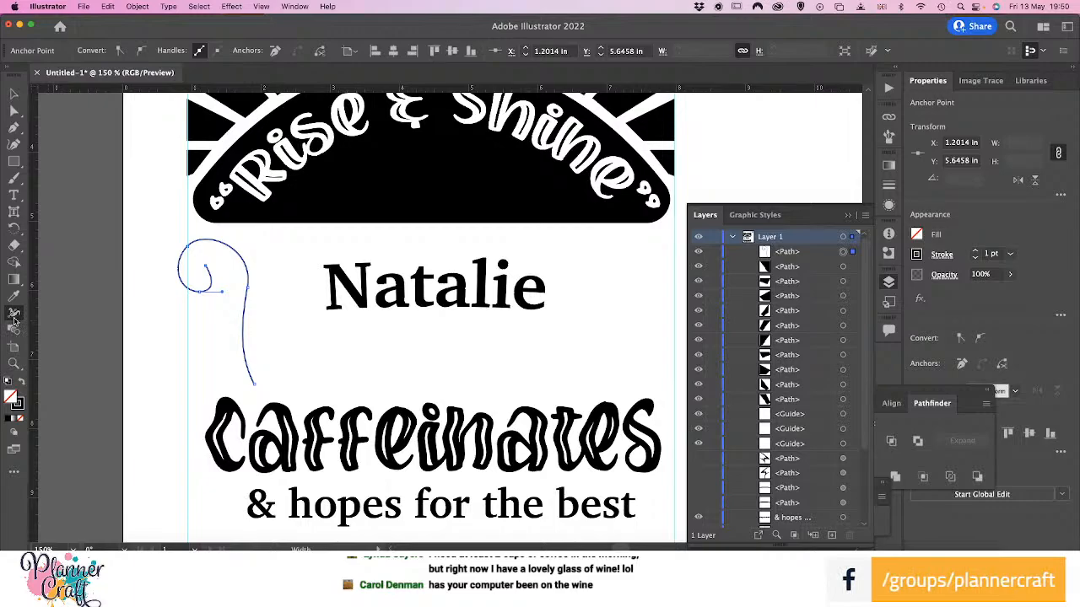
key(super)
click(889, 136)
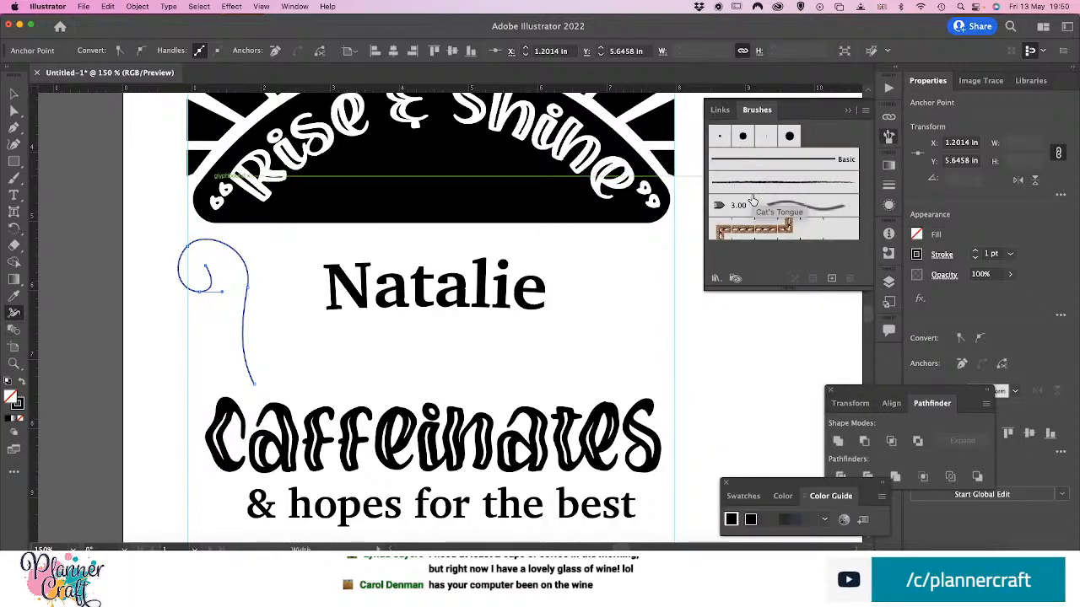
click(865, 112)
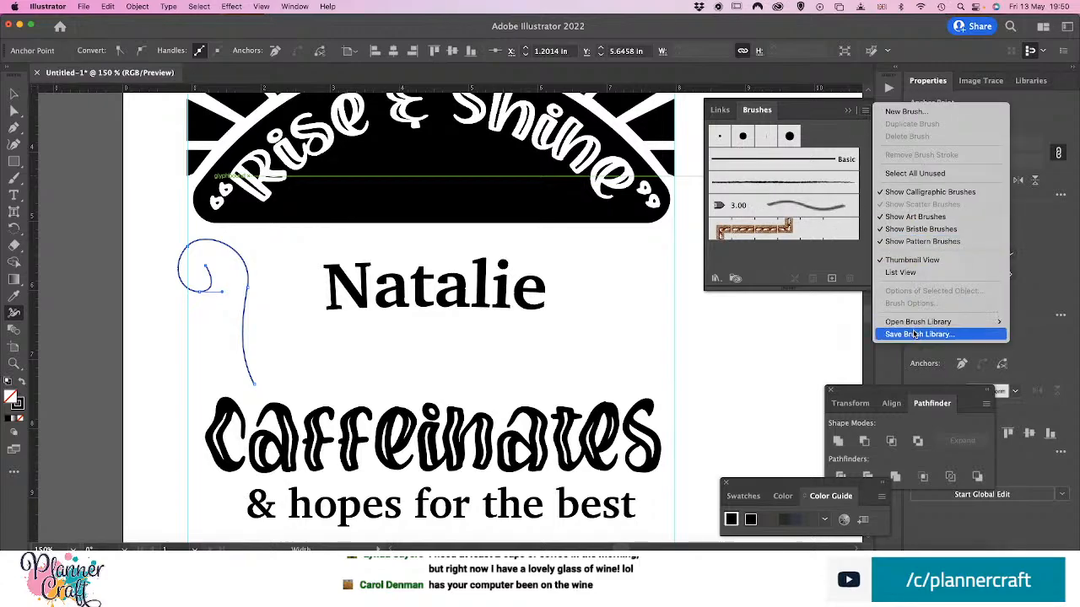
mouse_move(915, 323)
mouse_move(839, 335)
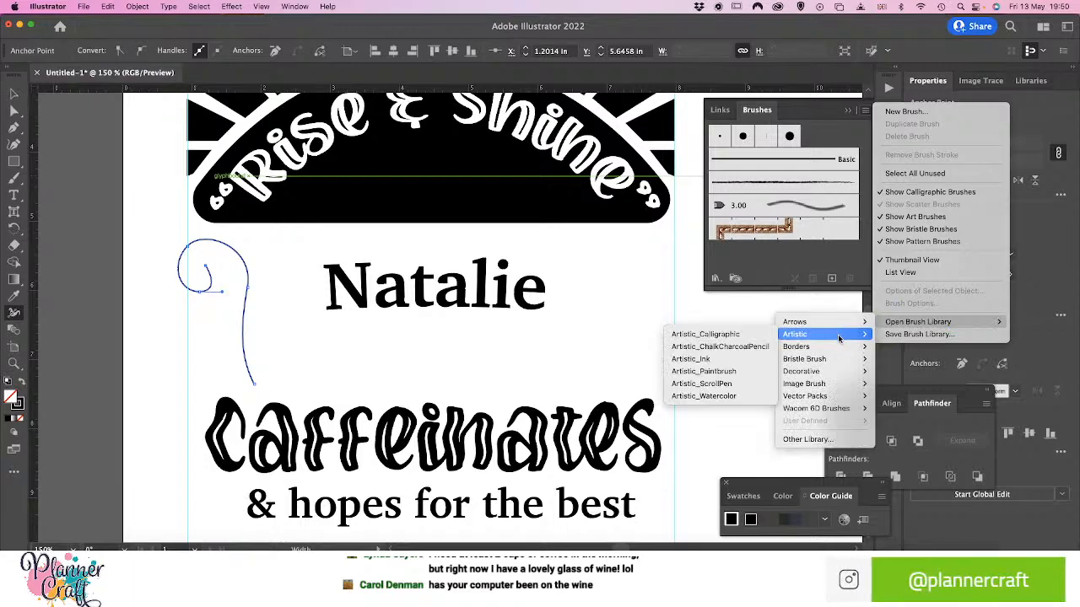
mouse_move(832, 376)
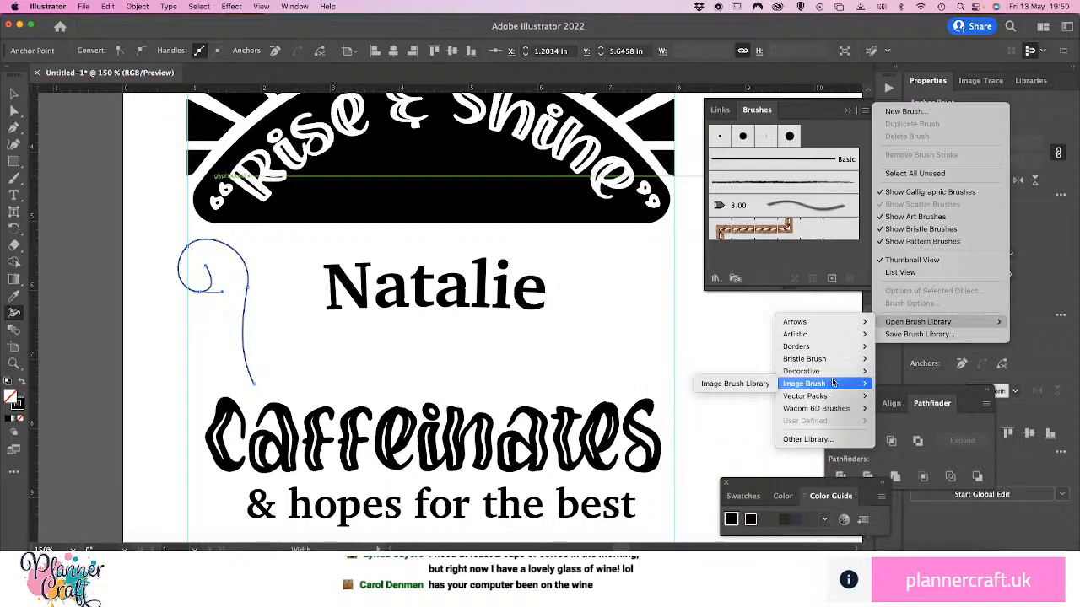
mouse_move(838, 372)
mouse_move(824, 338)
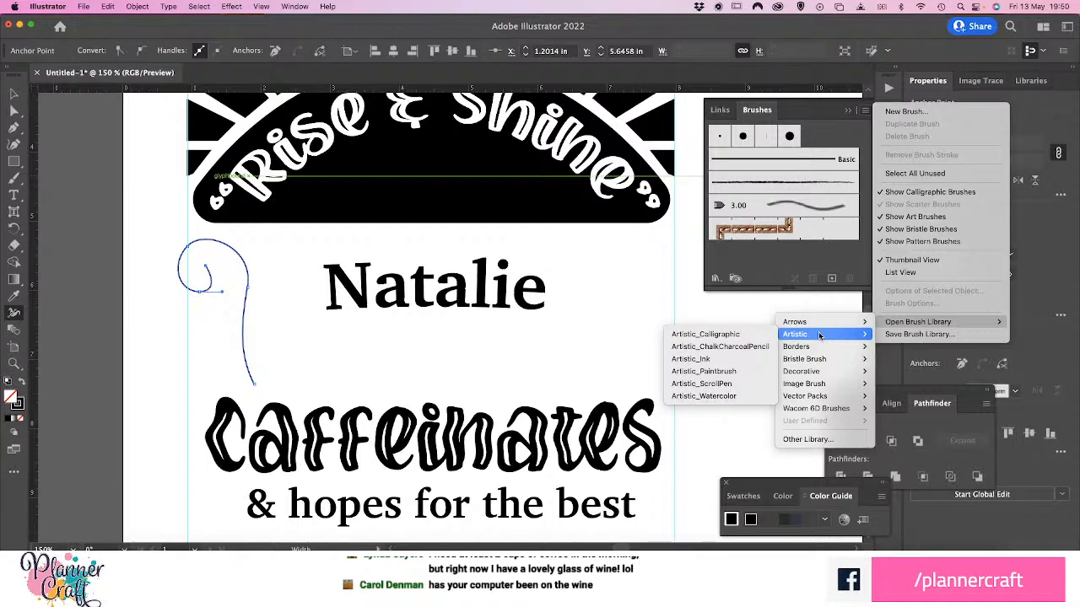
click(756, 337)
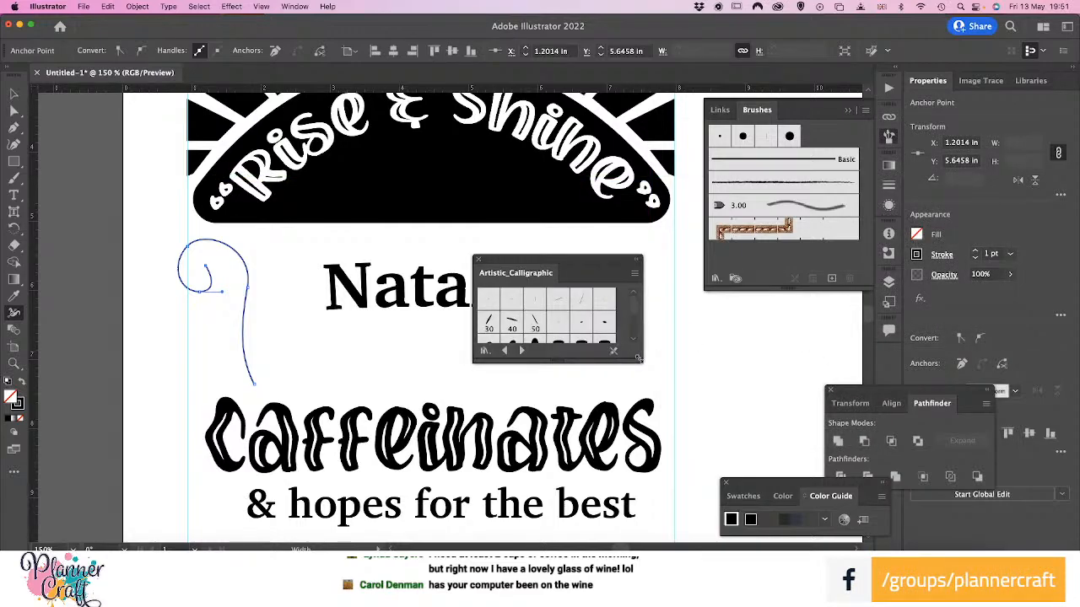
drag(639, 358, 797, 461)
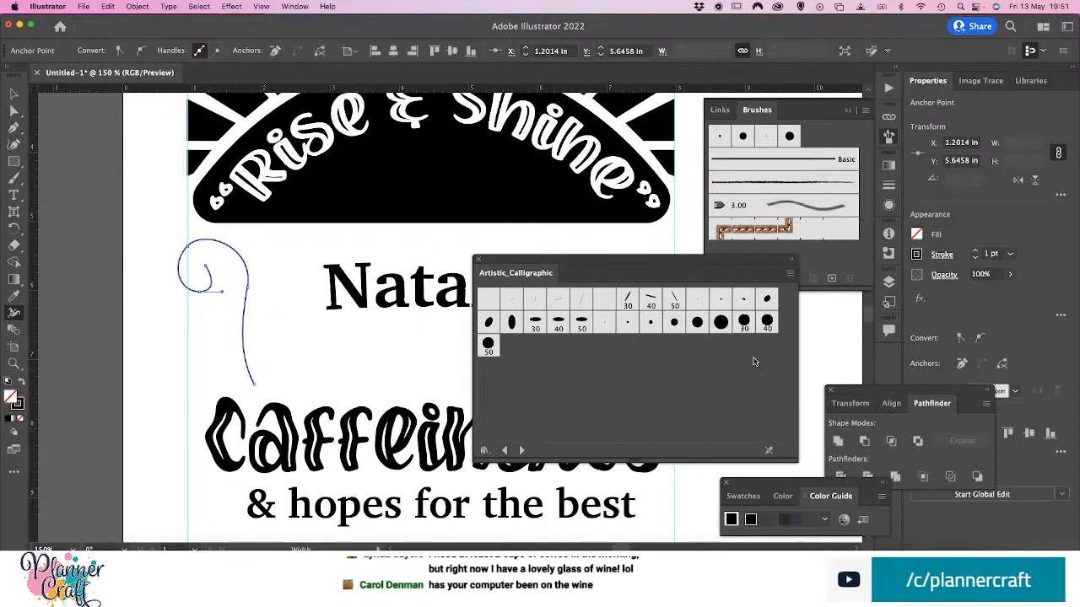
Apply the 30 pt. Flat calligraphic brush to the curled path, then try the Cat's Tongue bristle brush and undo it
click(628, 301)
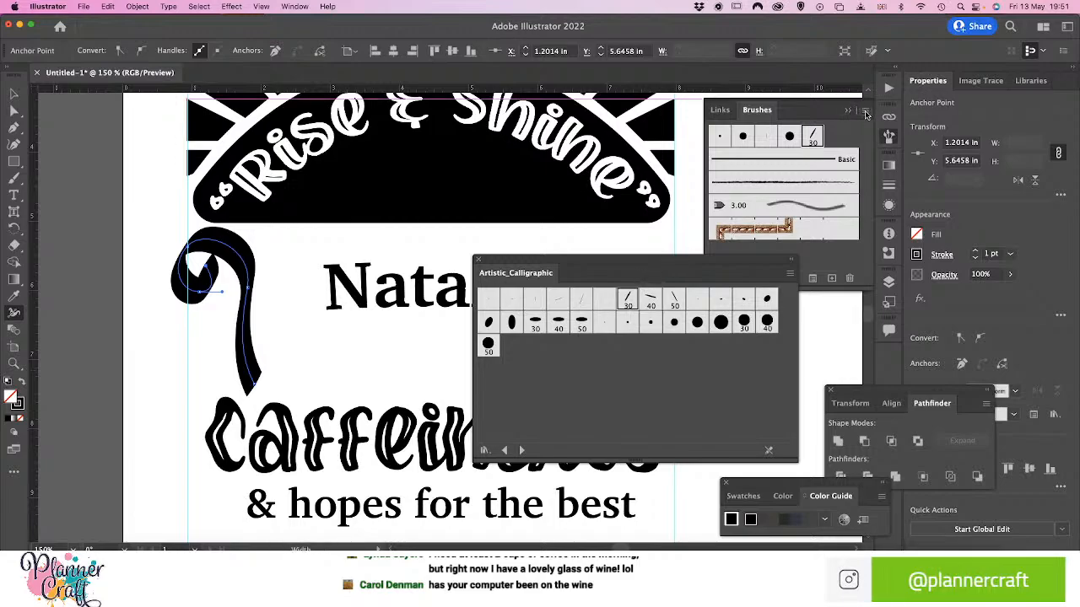
click(805, 208)
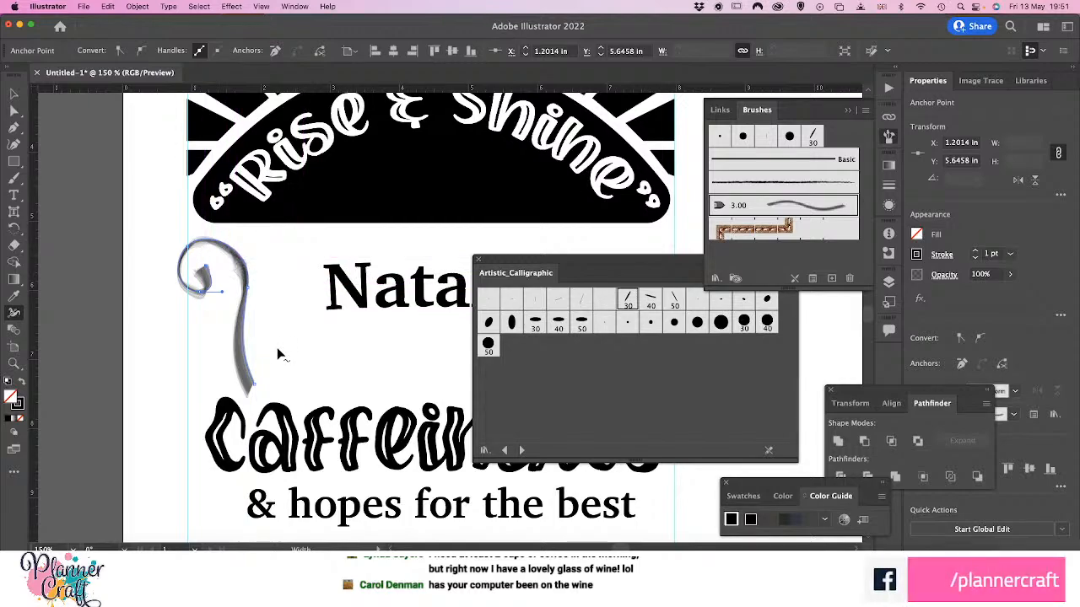
drag(280, 354, 281, 354)
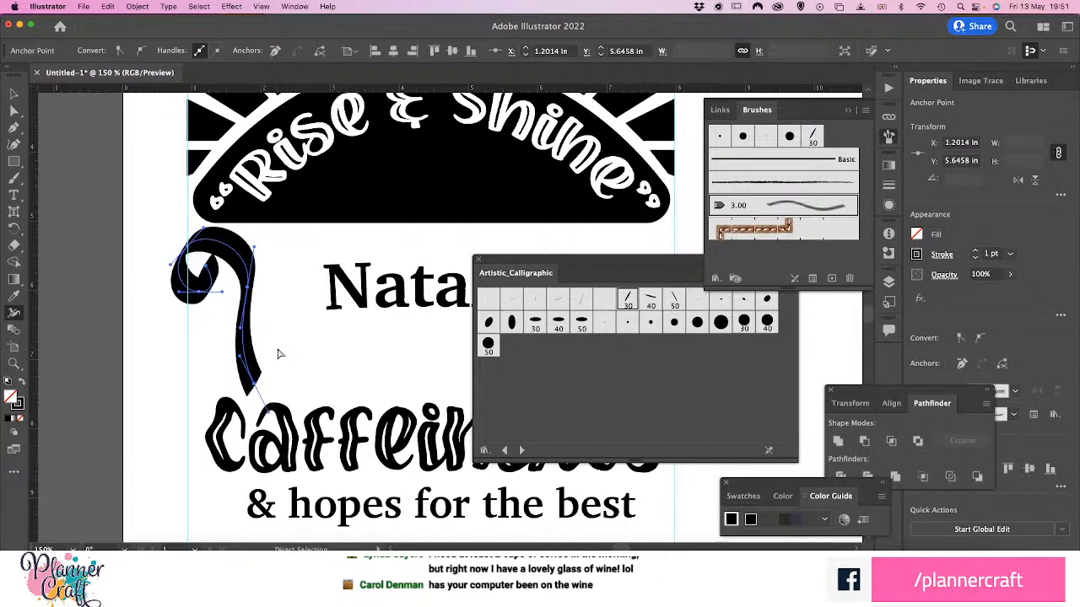
Open the decorative Elegant Curl & Floral Brush Set library
click(866, 111)
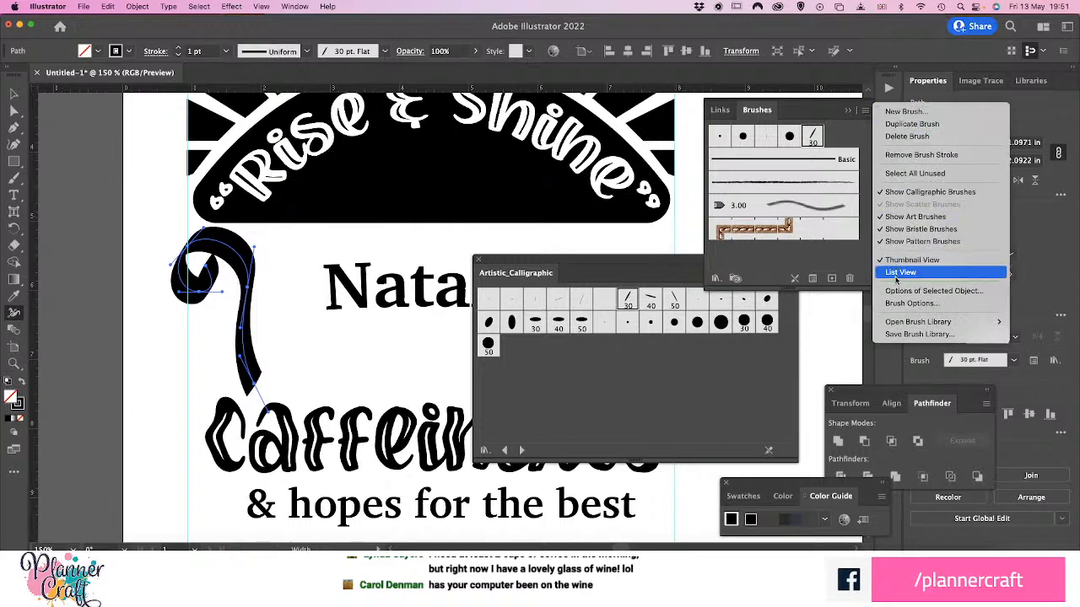
mouse_move(899, 322)
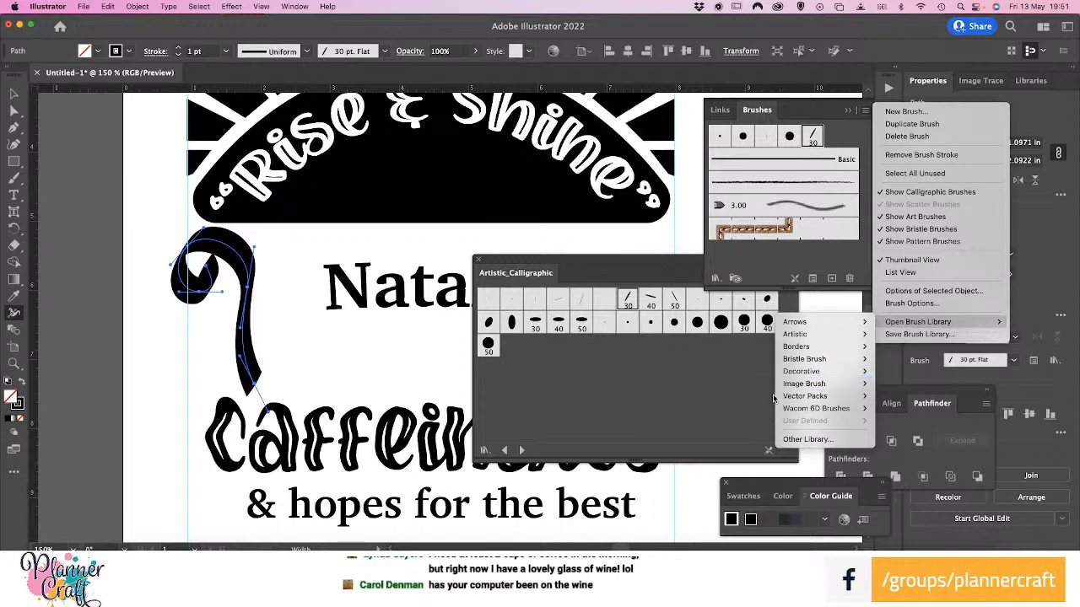
mouse_move(789, 371)
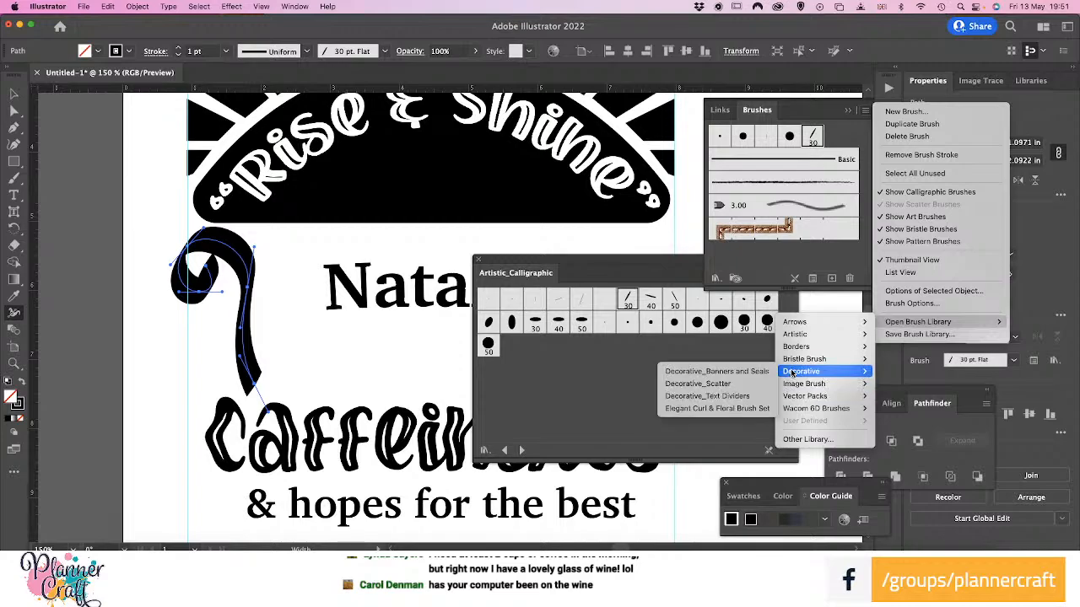
click(724, 408)
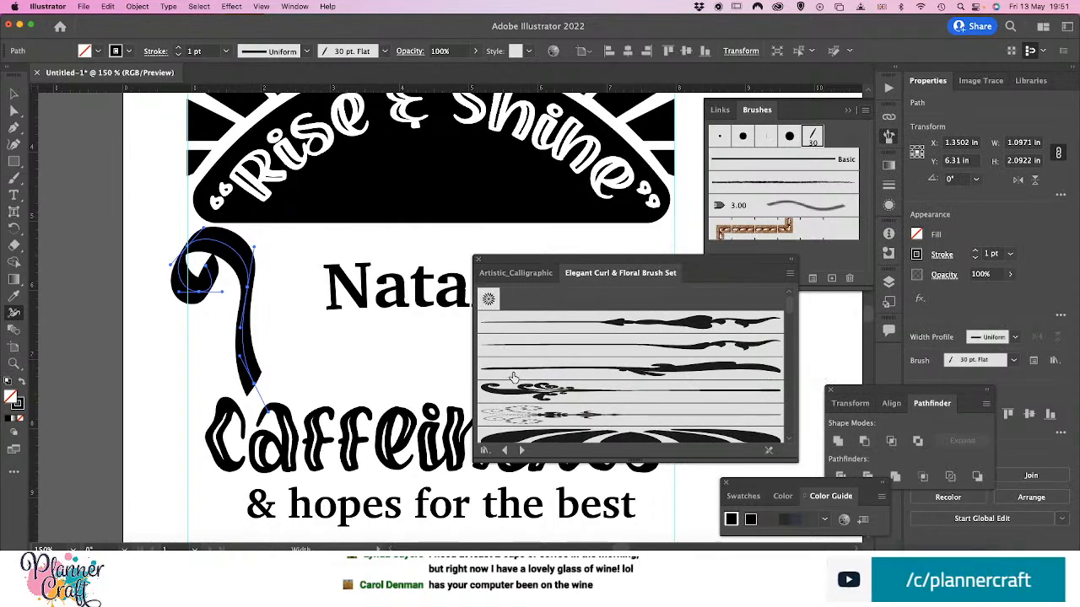
Try the first two Elegant Curl & Floral art brushes on the curled path and apply the third one
scroll(513, 377, down, 3)
scroll(515, 374, up, 3)
scroll(518, 372, down, 2)
scroll(518, 374, down, 2)
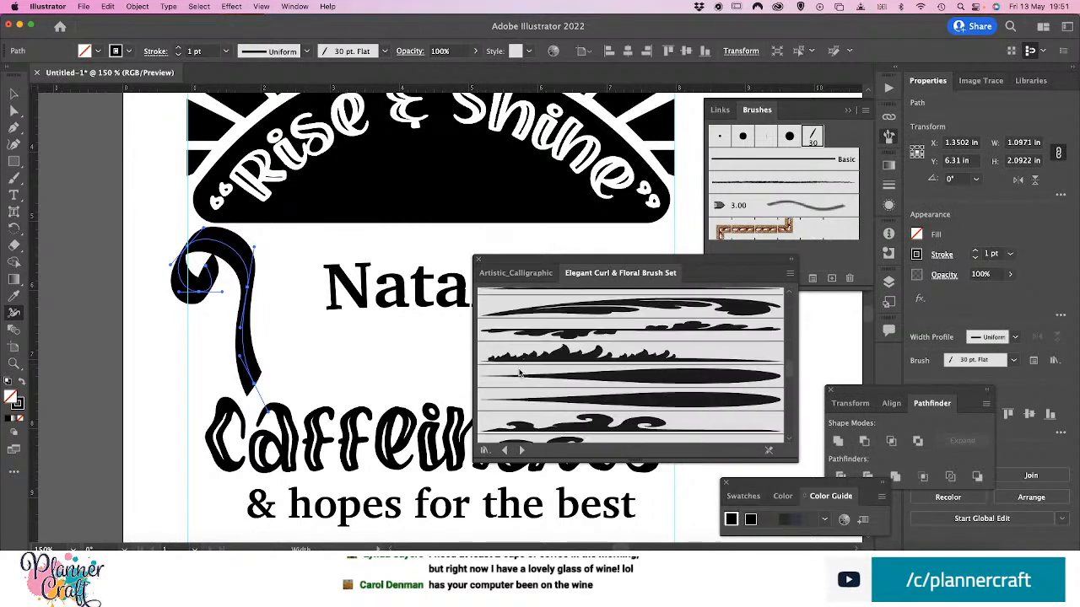
scroll(520, 374, down, 3)
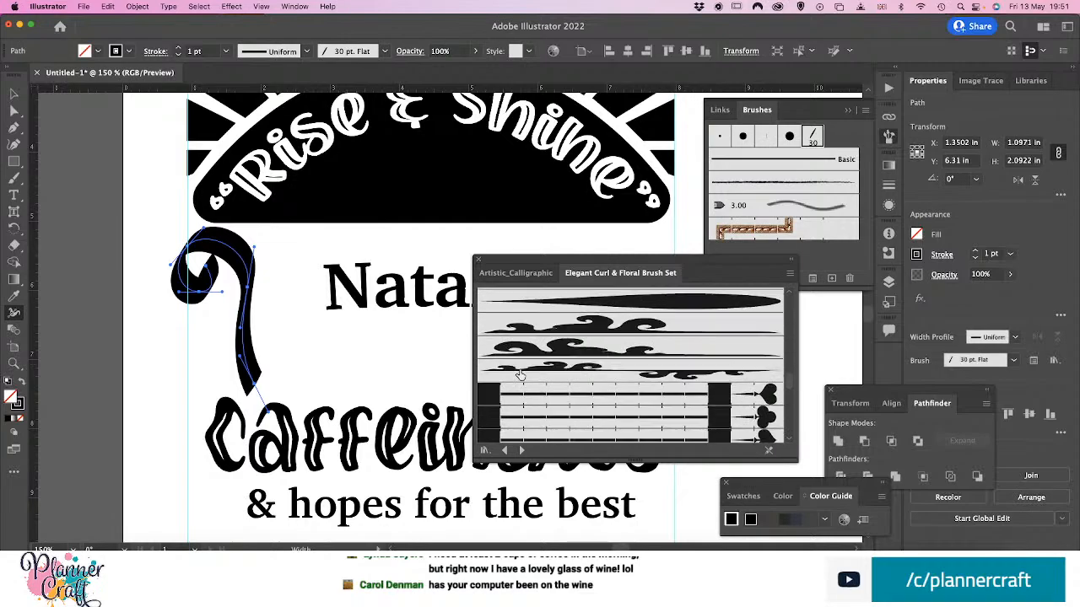
scroll(520, 376, up, 5)
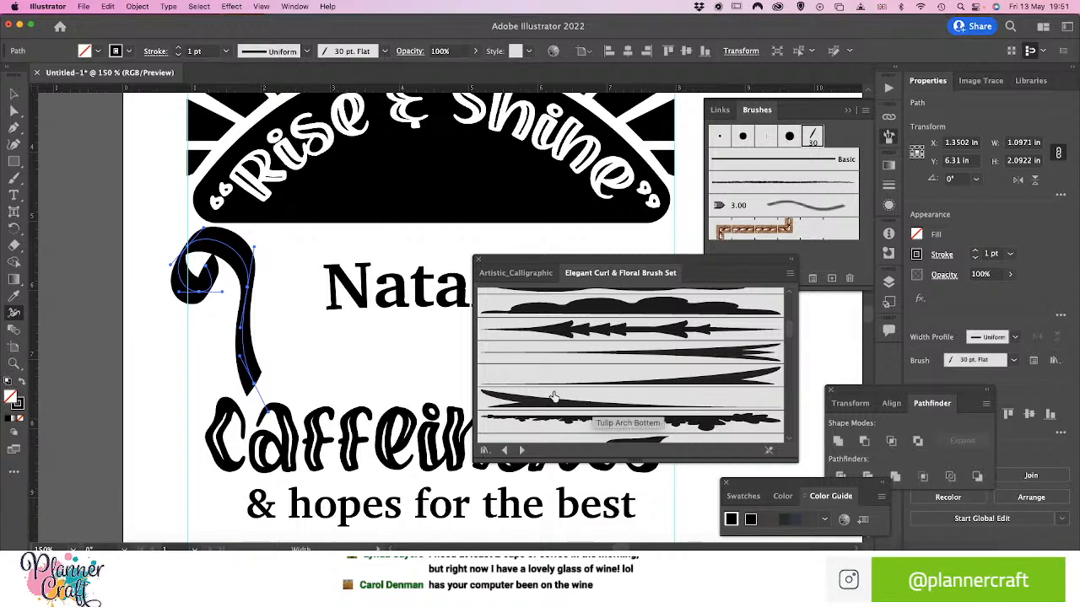
scroll(665, 349, down, 3)
scroll(666, 354, up, 3)
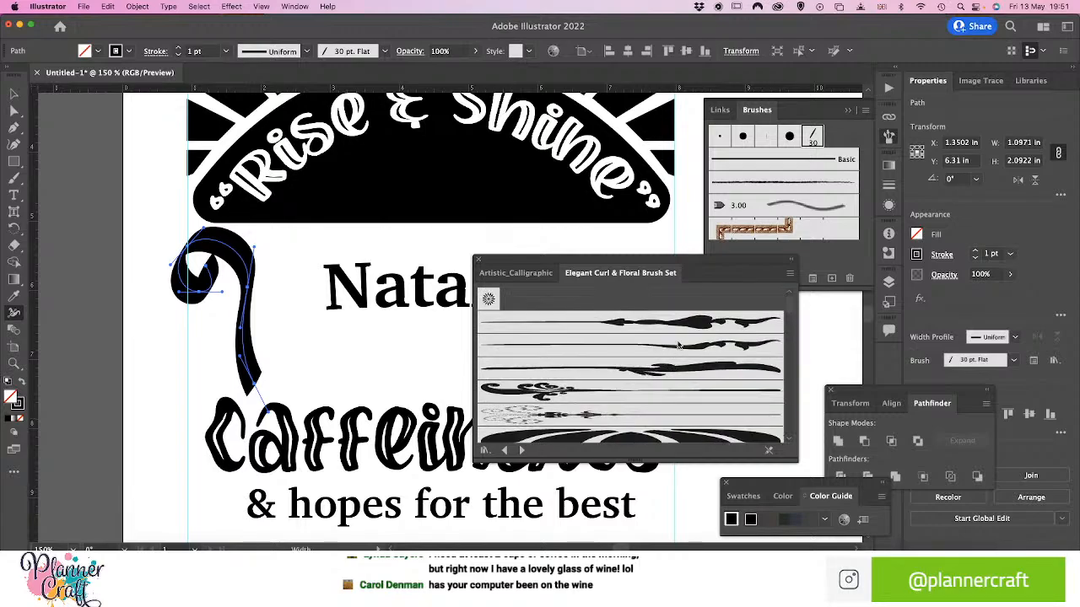
click(692, 323)
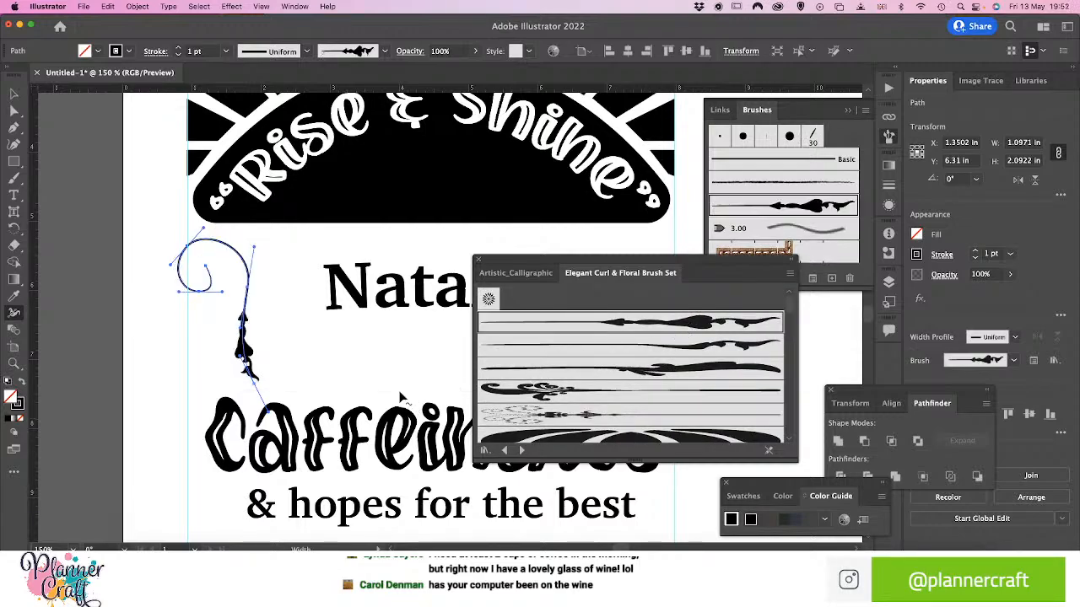
click(653, 344)
click(643, 371)
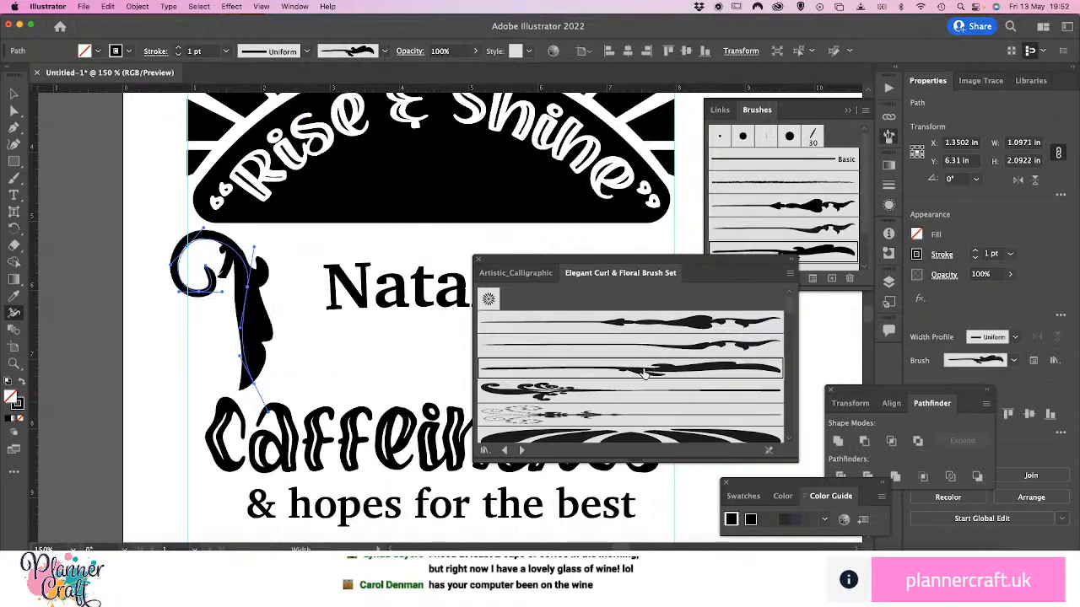
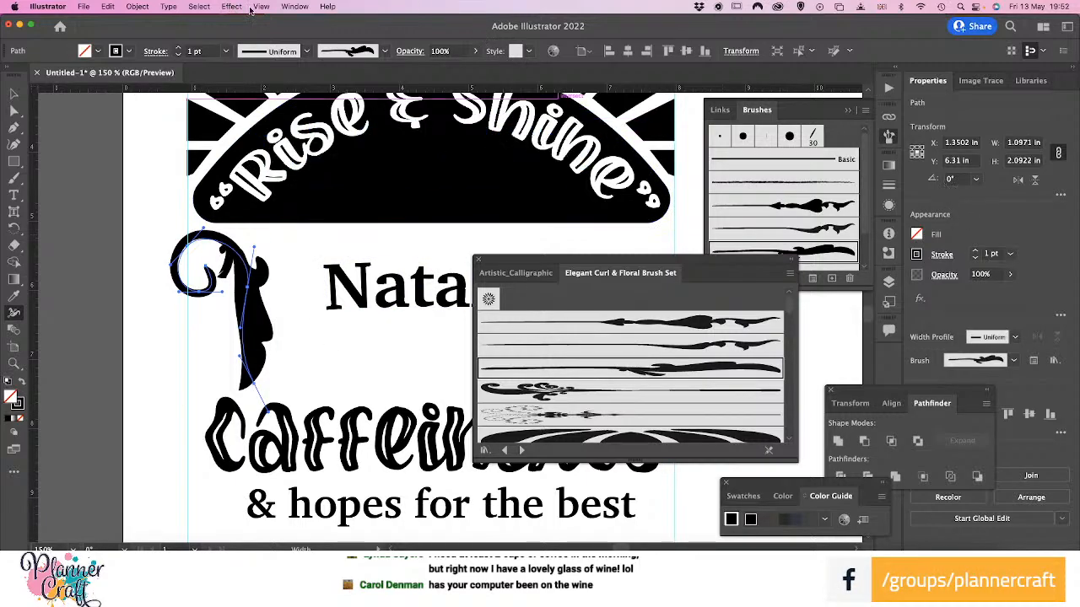
click(294, 6)
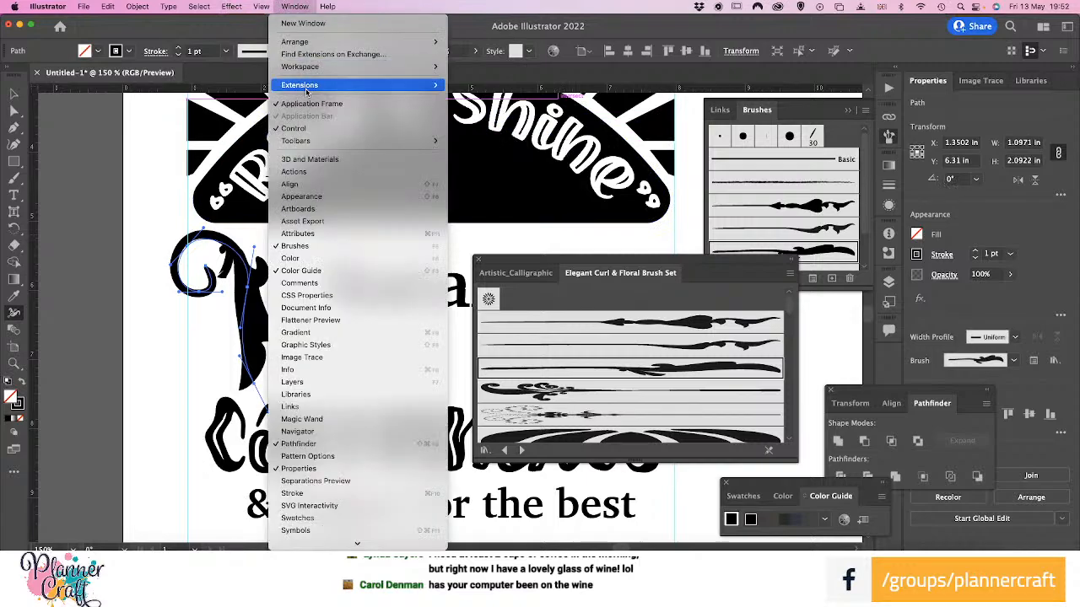
click(299, 152)
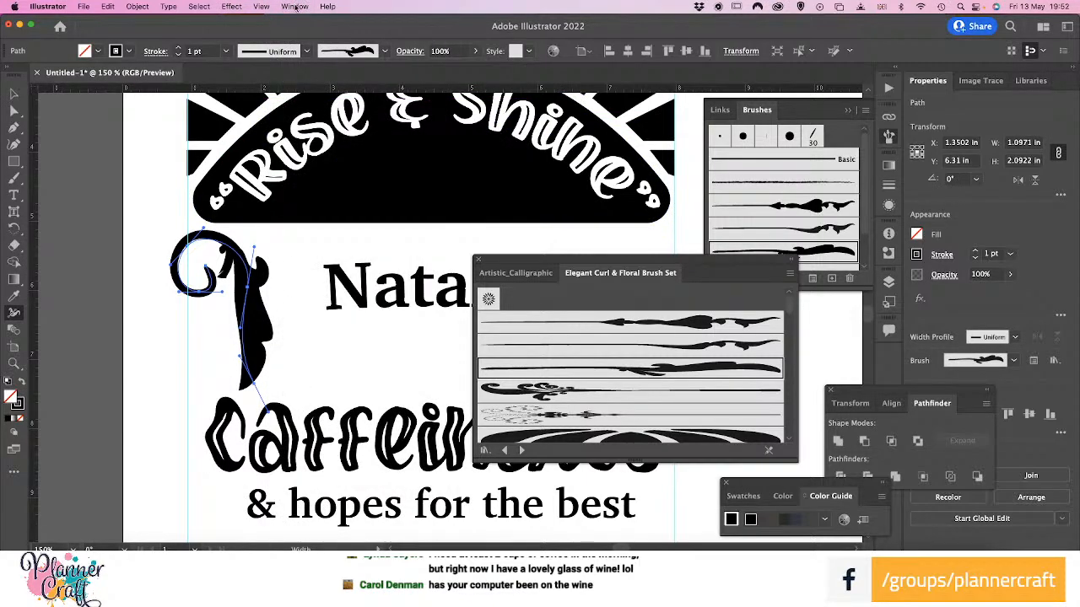
click(294, 6)
click(293, 6)
click(385, 52)
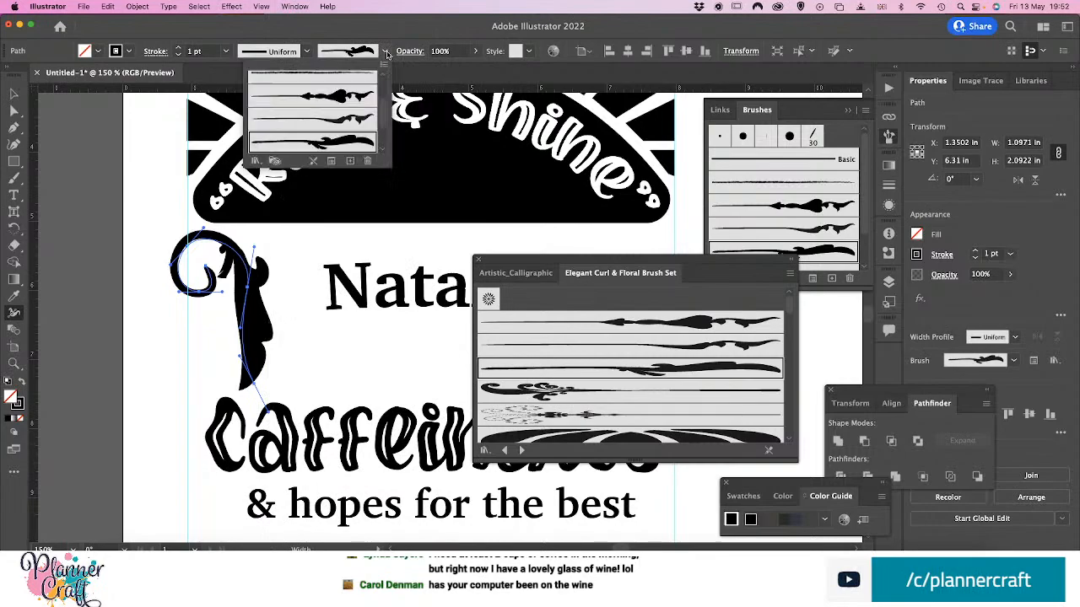
scroll(330, 111, up, 3)
scroll(331, 109, down, 3)
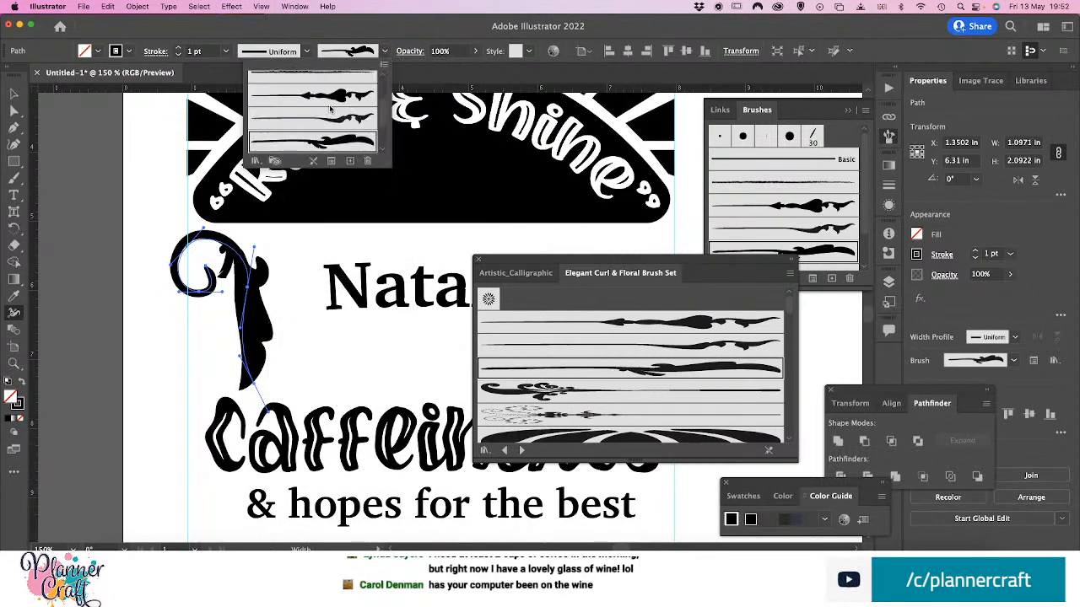
scroll(330, 109, down, 2)
scroll(330, 110, up, 2)
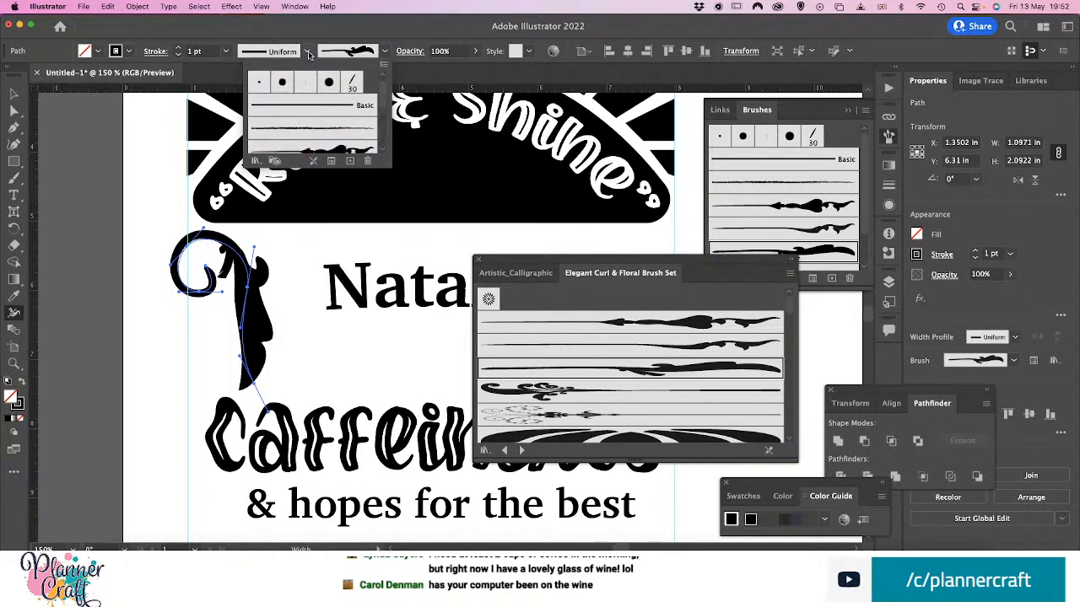
Try the teardrop-shaped width profile on the curled path with the current art brush and with the 10 pt. Round brush
click(309, 52)
click(306, 54)
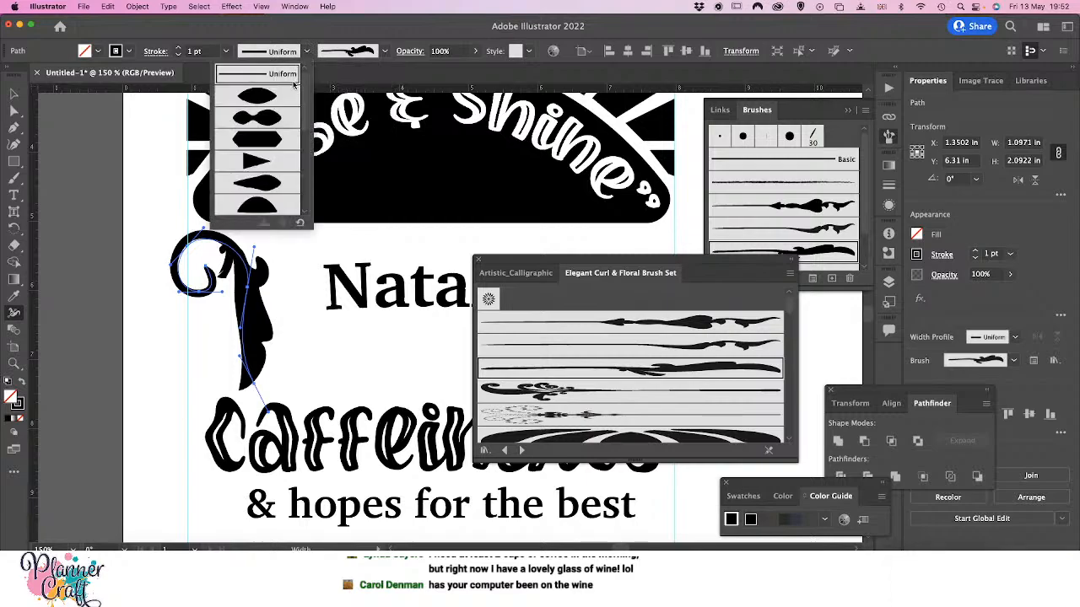
click(258, 185)
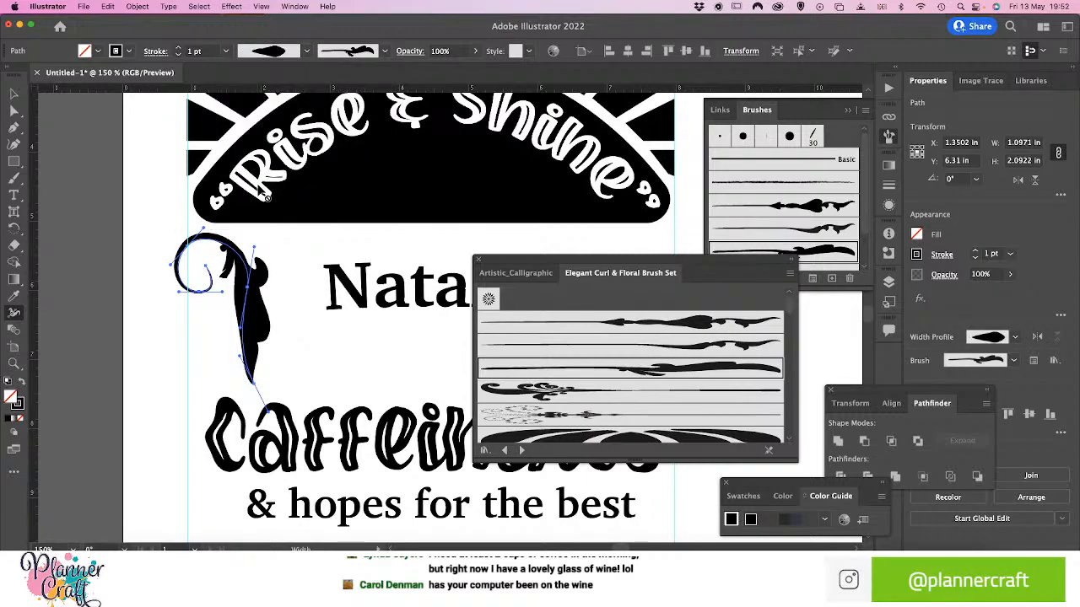
click(384, 51)
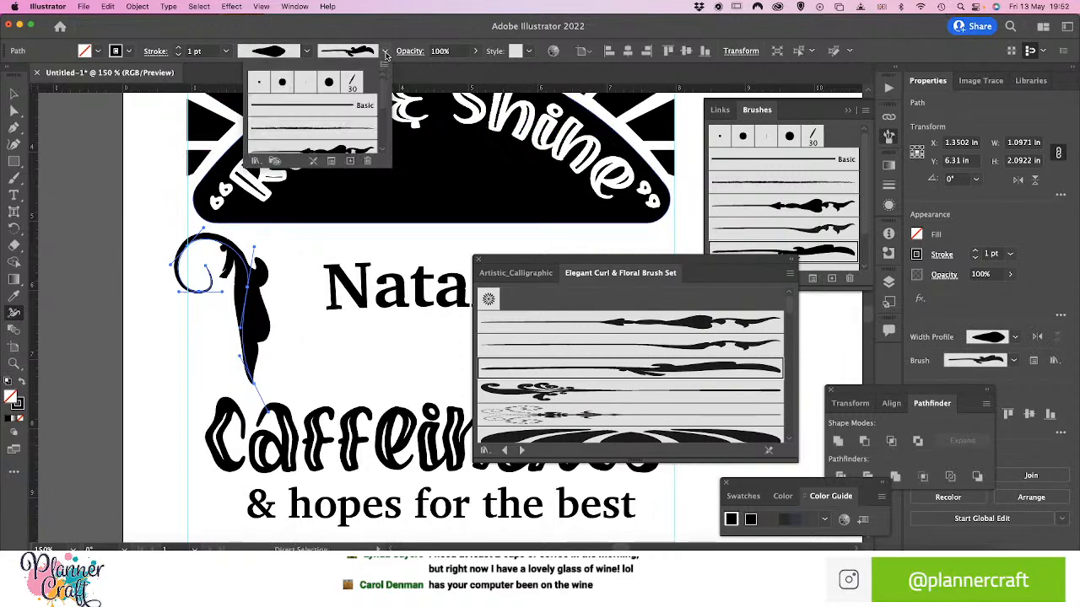
click(282, 87)
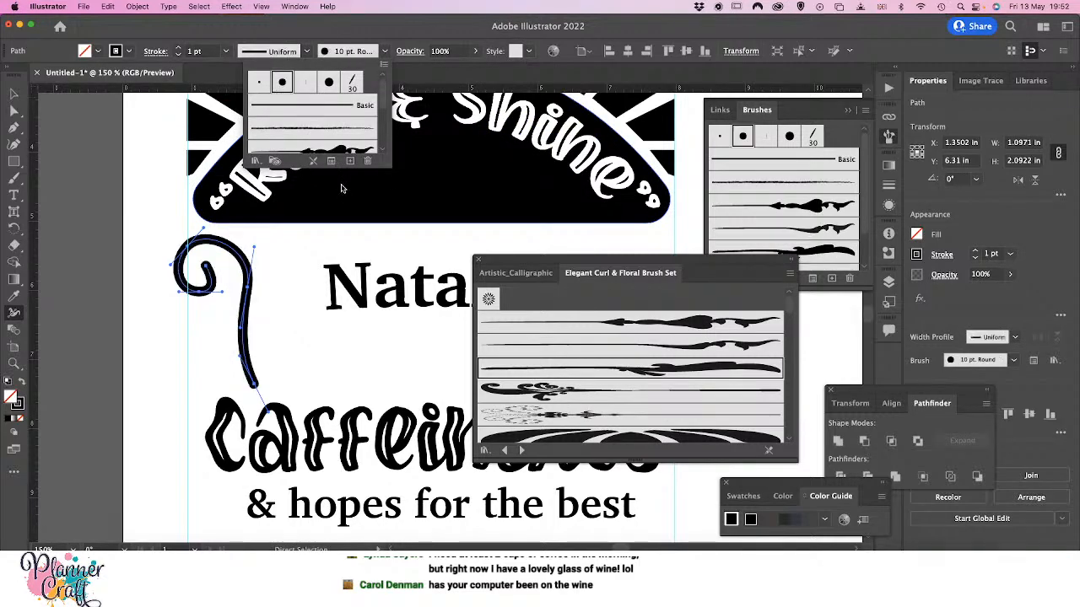
click(307, 52)
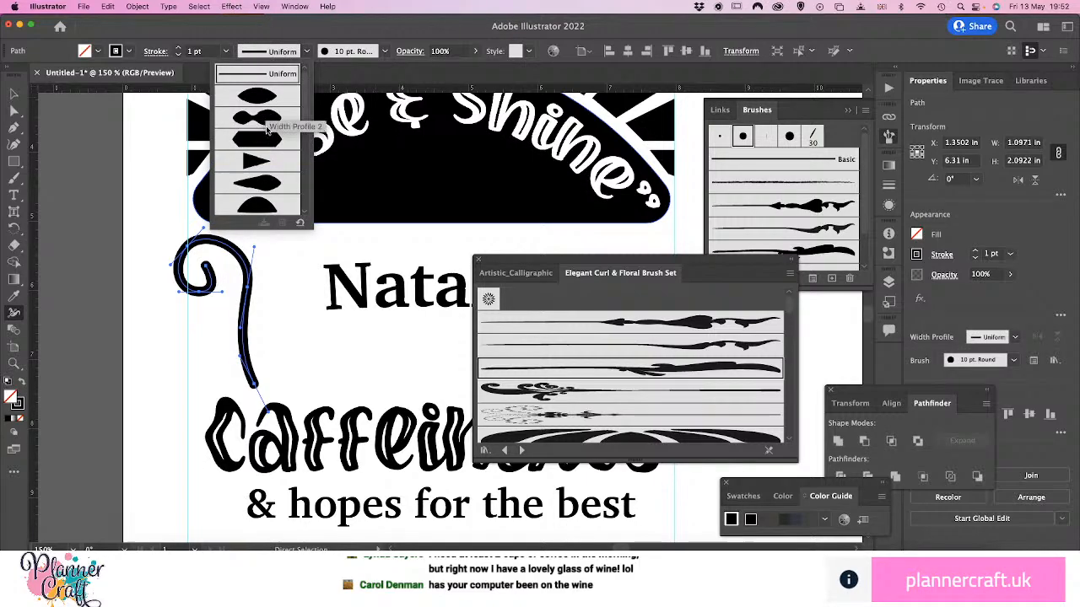
click(257, 189)
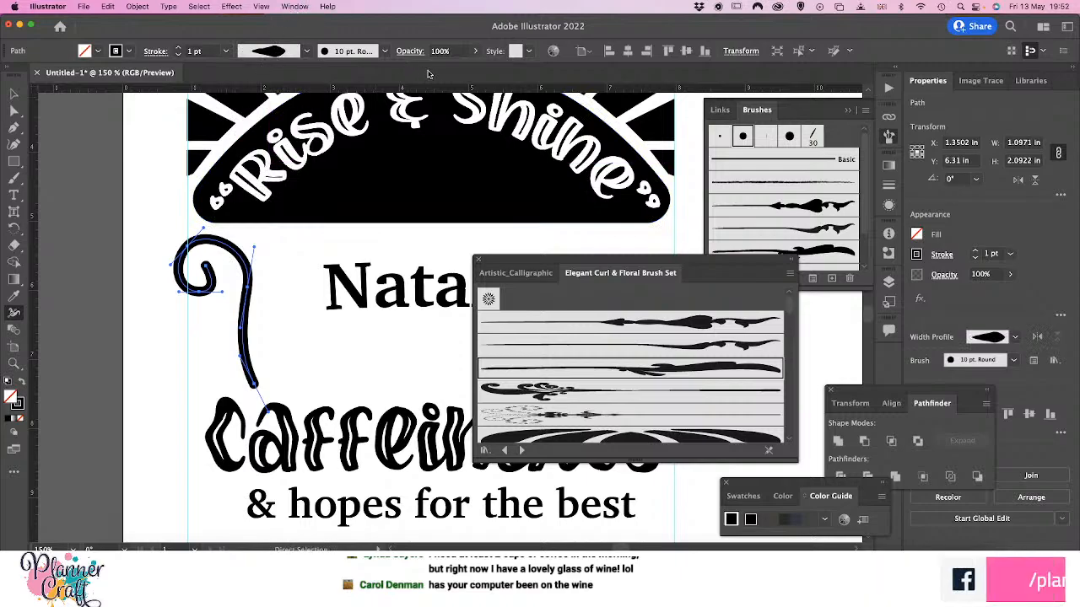
click(383, 52)
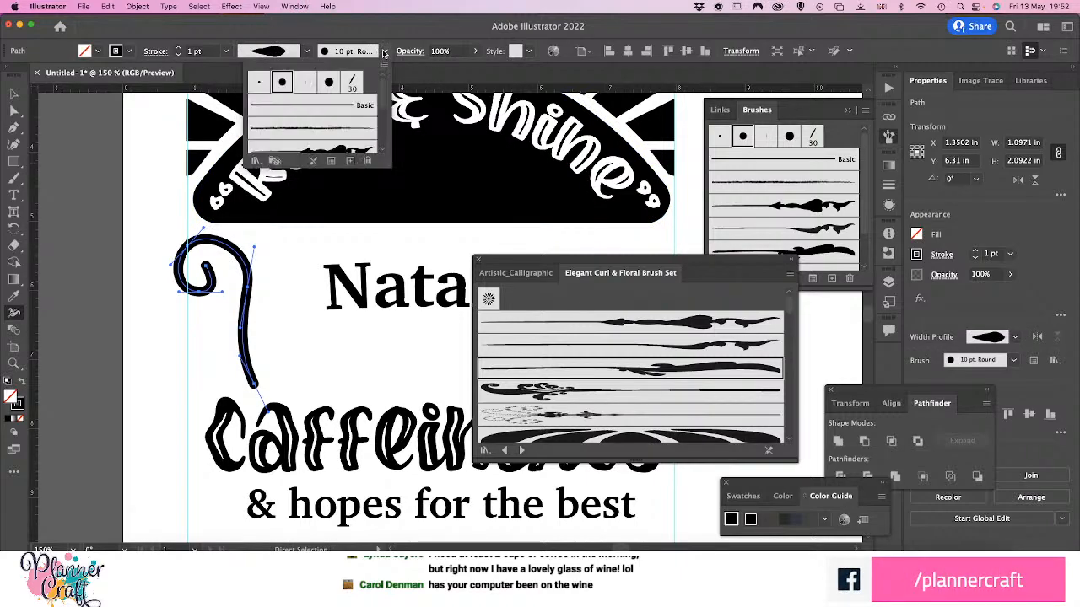
click(282, 83)
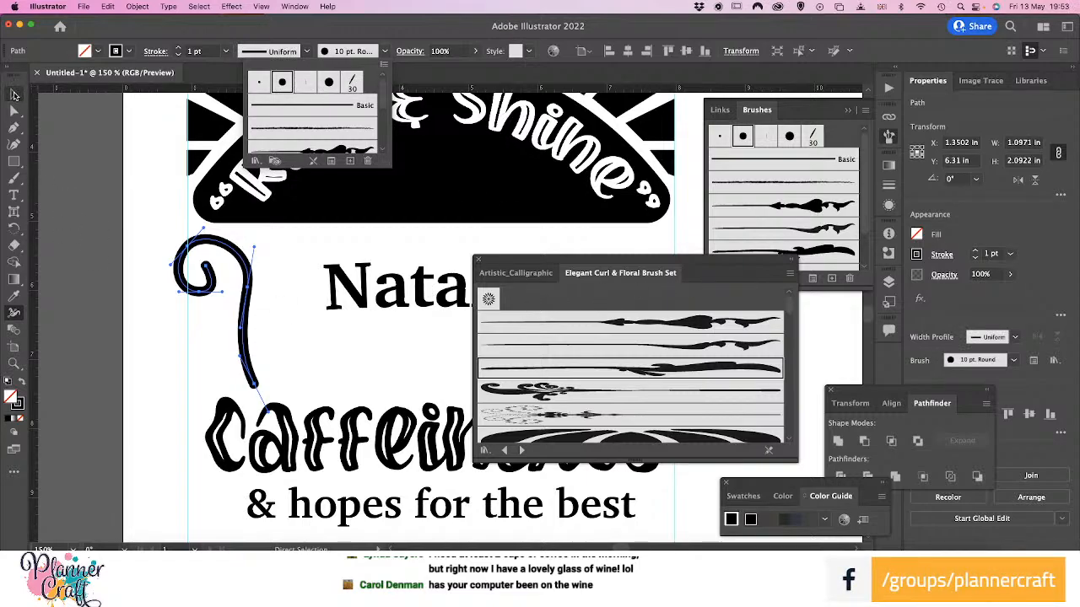
Close the floating brush libraries and remove the brush stroke from the curled path
click(14, 95)
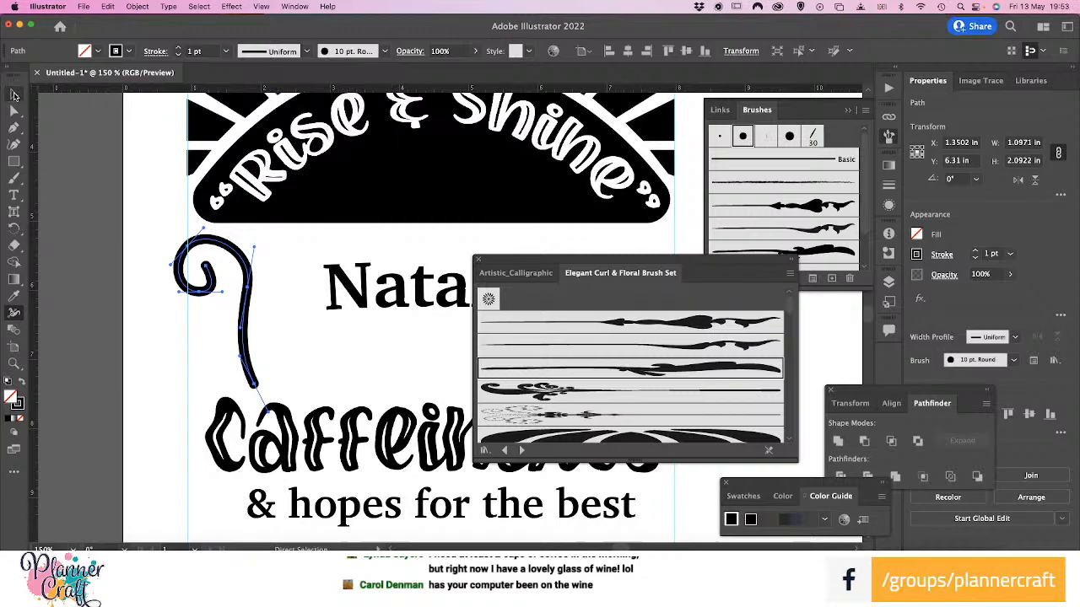
click(477, 259)
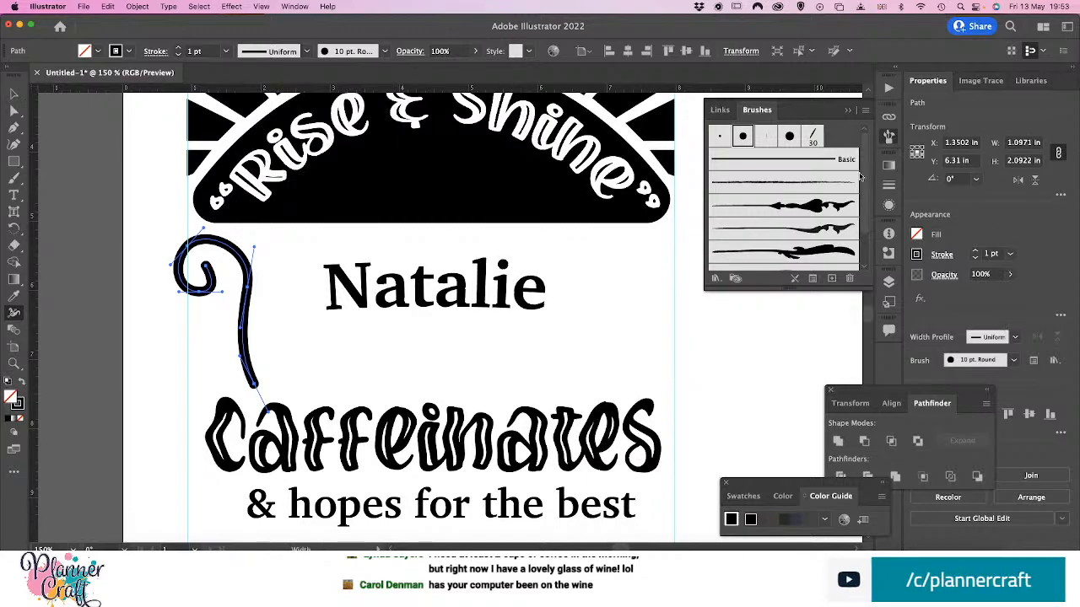
click(722, 138)
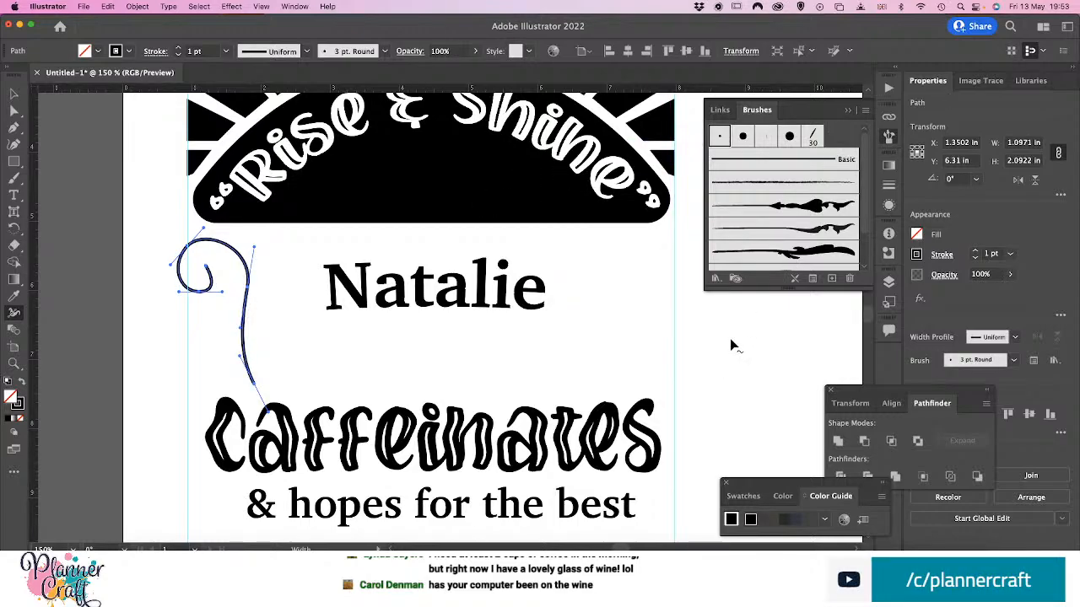
click(1014, 360)
click(1013, 374)
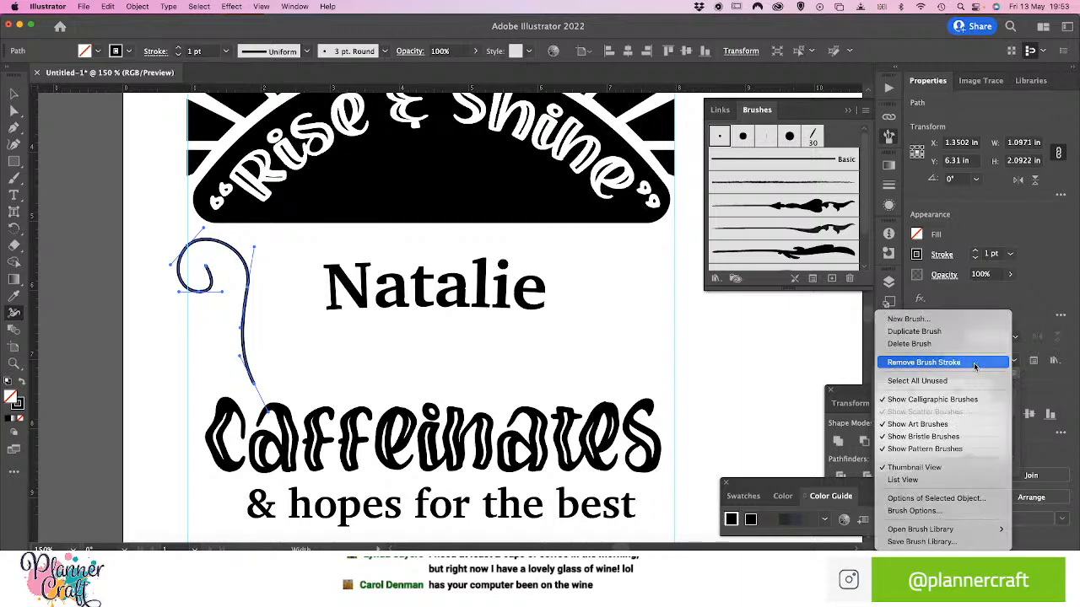
click(978, 362)
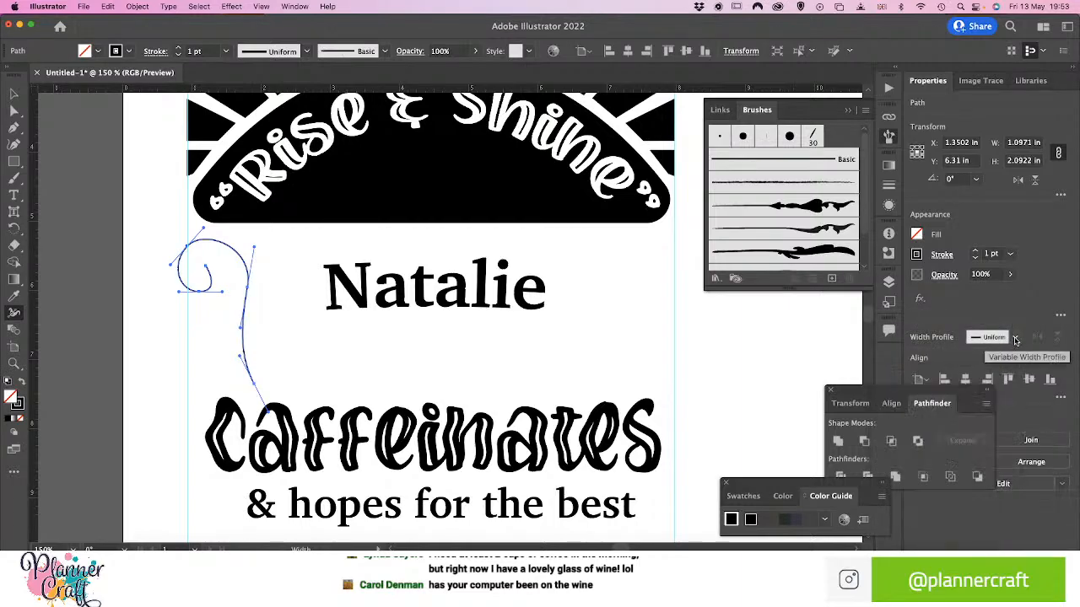
Apply the teardrop-shaped width profile to the curled path and set its stroke weight to 14 pt
click(1014, 337)
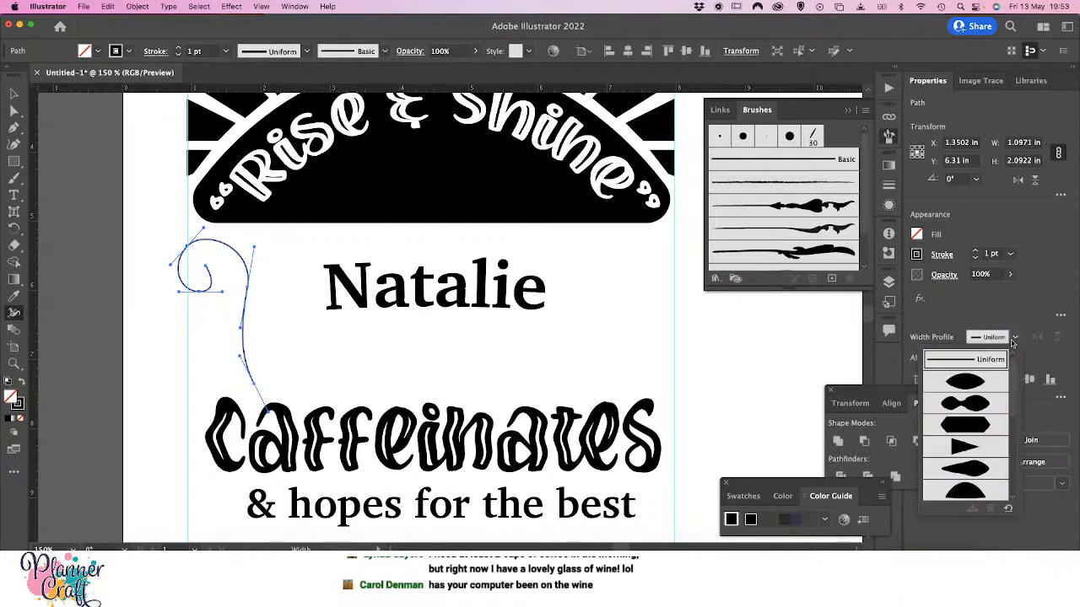
click(972, 471)
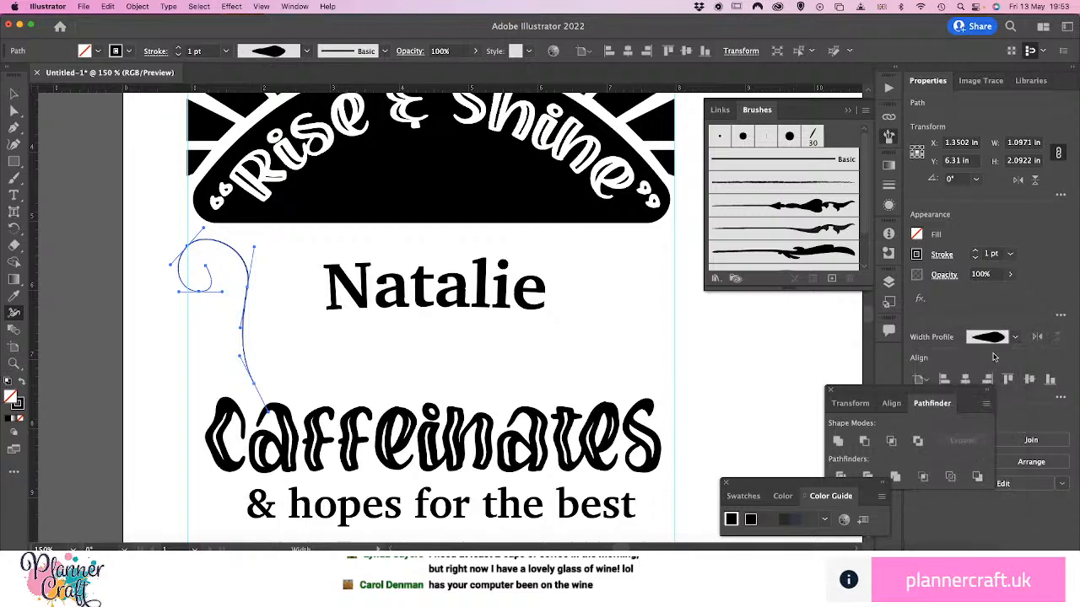
click(1011, 257)
click(1030, 440)
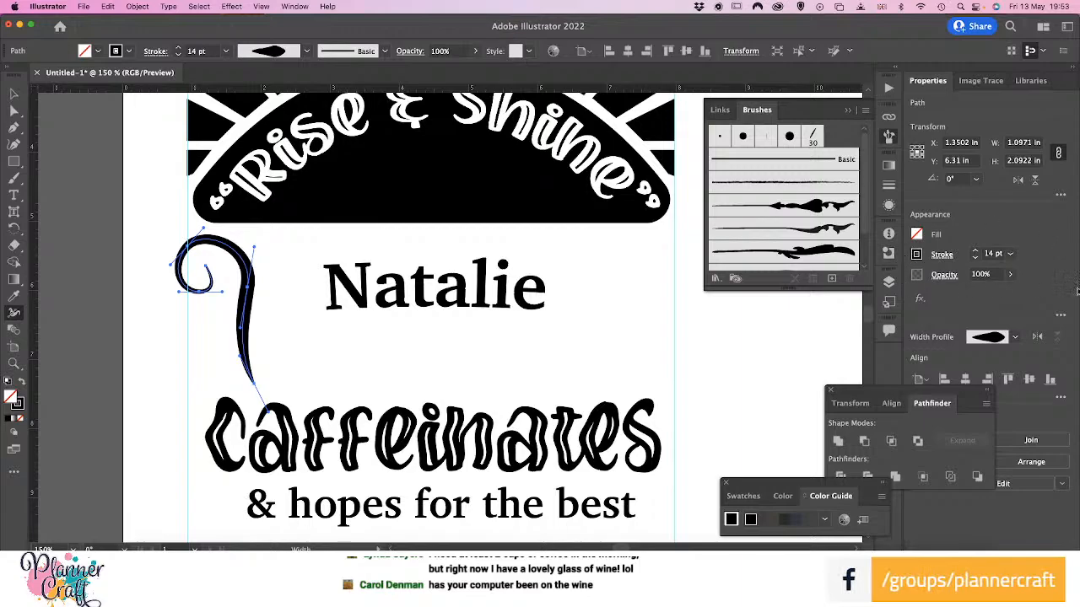
Flip the width profile along the curled path, then try widening the stroke with the Width tool and undo it
click(1038, 336)
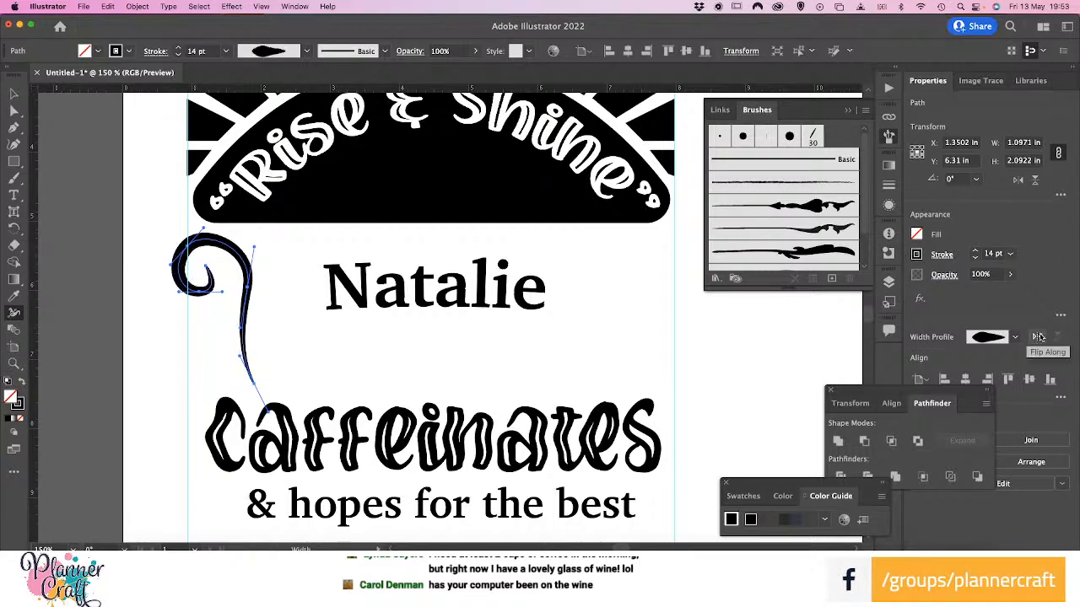
click(1040, 337)
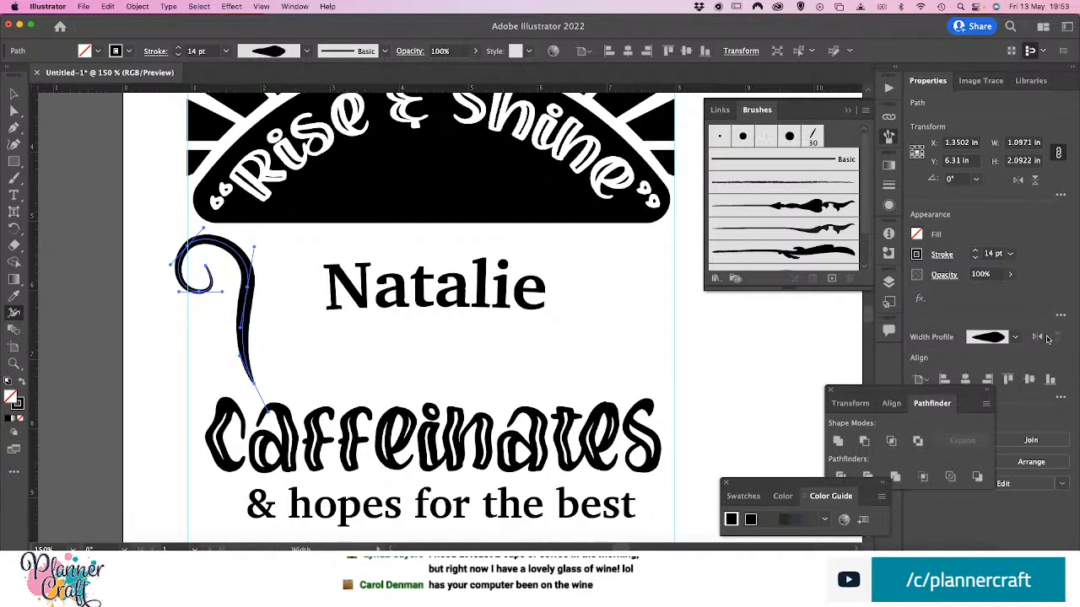
click(1039, 337)
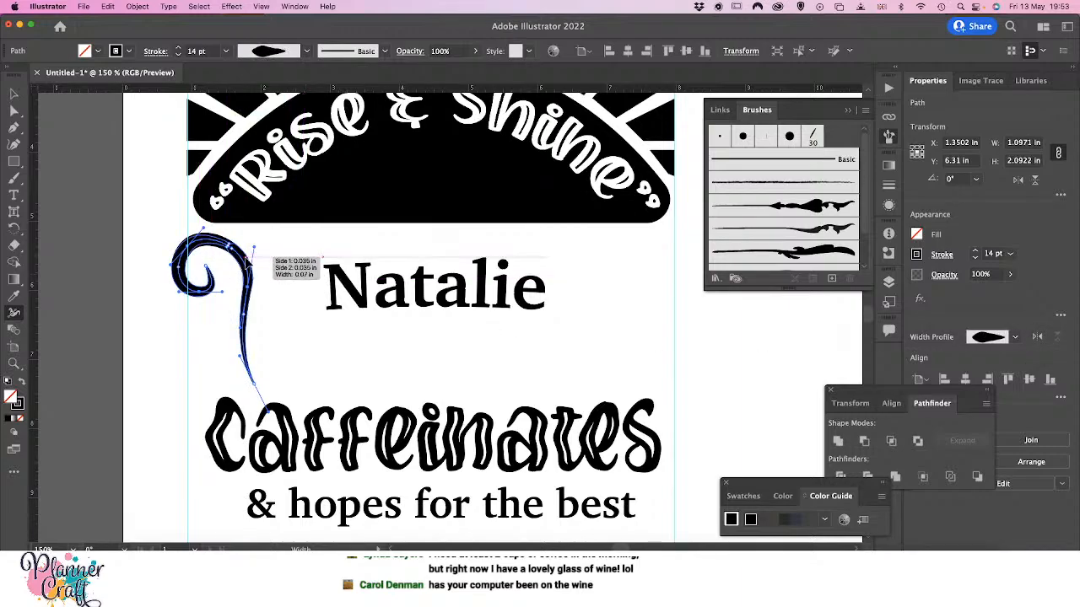
drag(251, 264, 261, 268)
key(super+z)
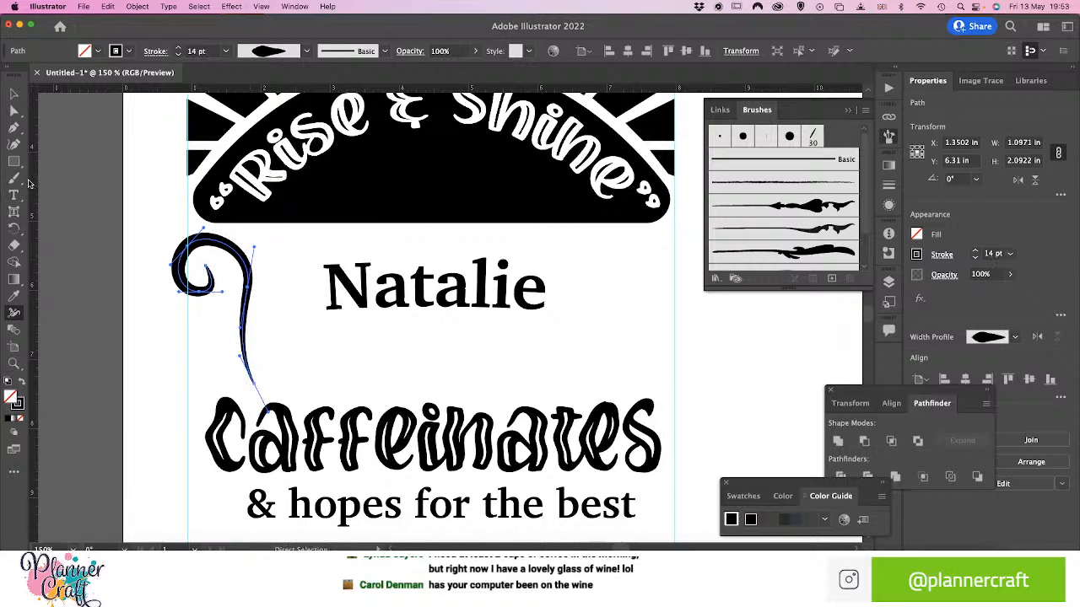
Rotate the curl about 15° and position it just inside the left guide, beside the name
click(14, 93)
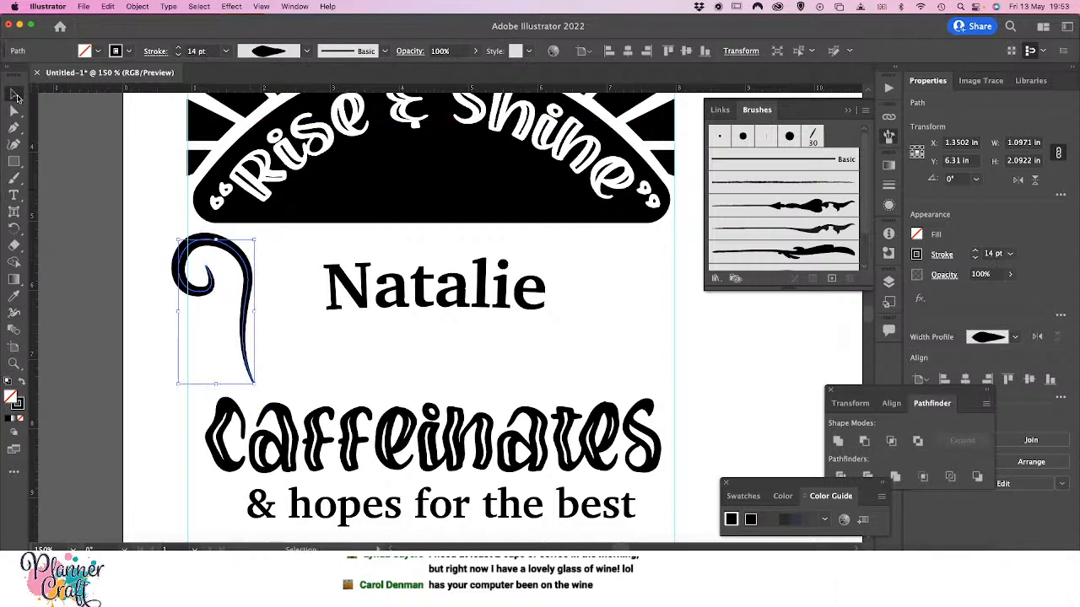
drag(243, 263, 263, 269)
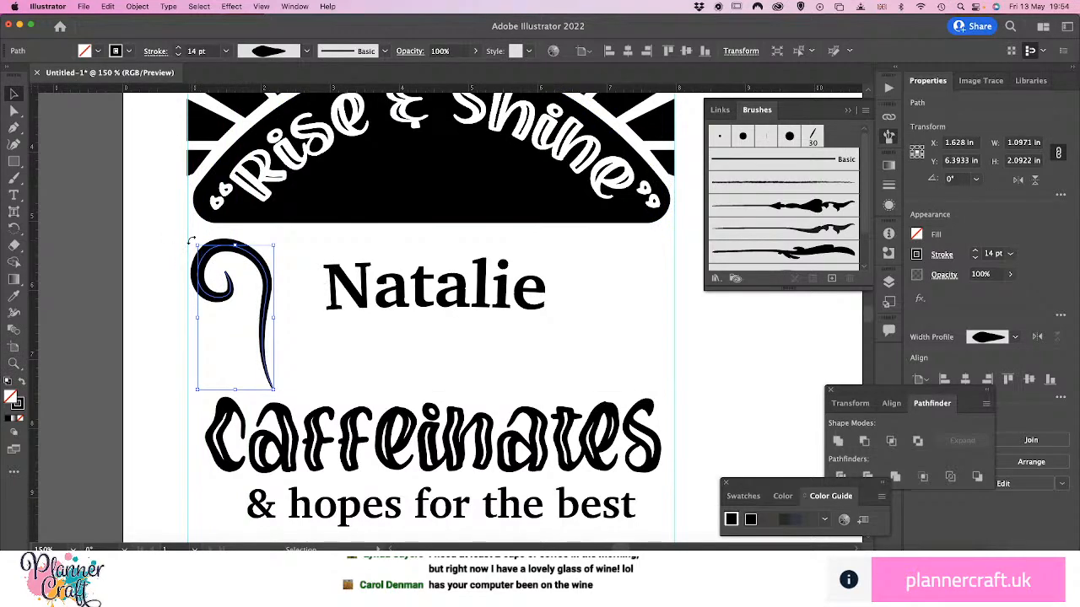
drag(190, 239, 178, 244)
drag(167, 250, 167, 250)
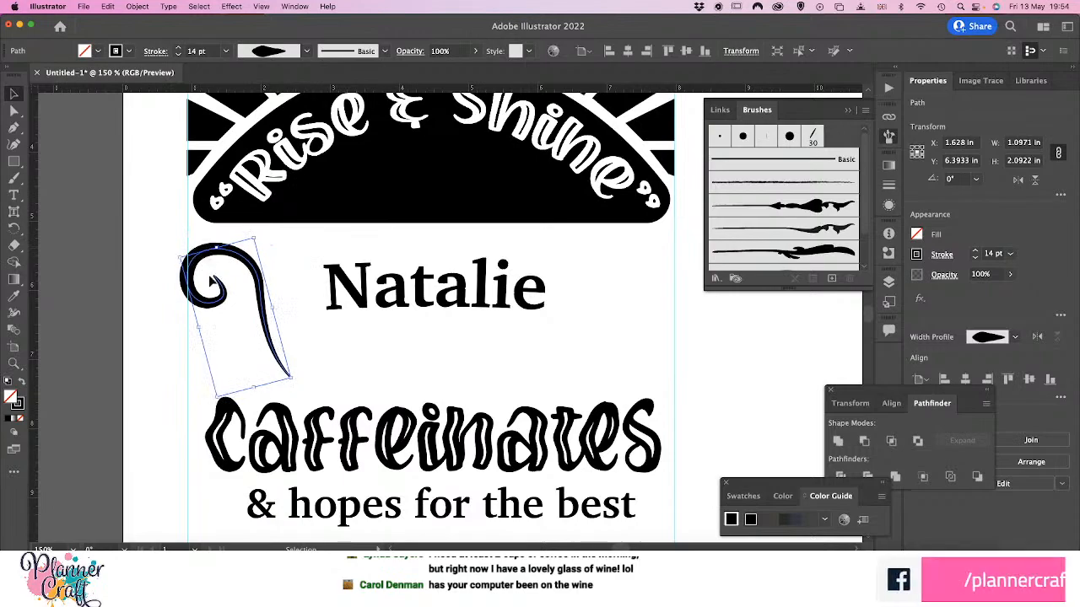
drag(257, 285, 268, 290)
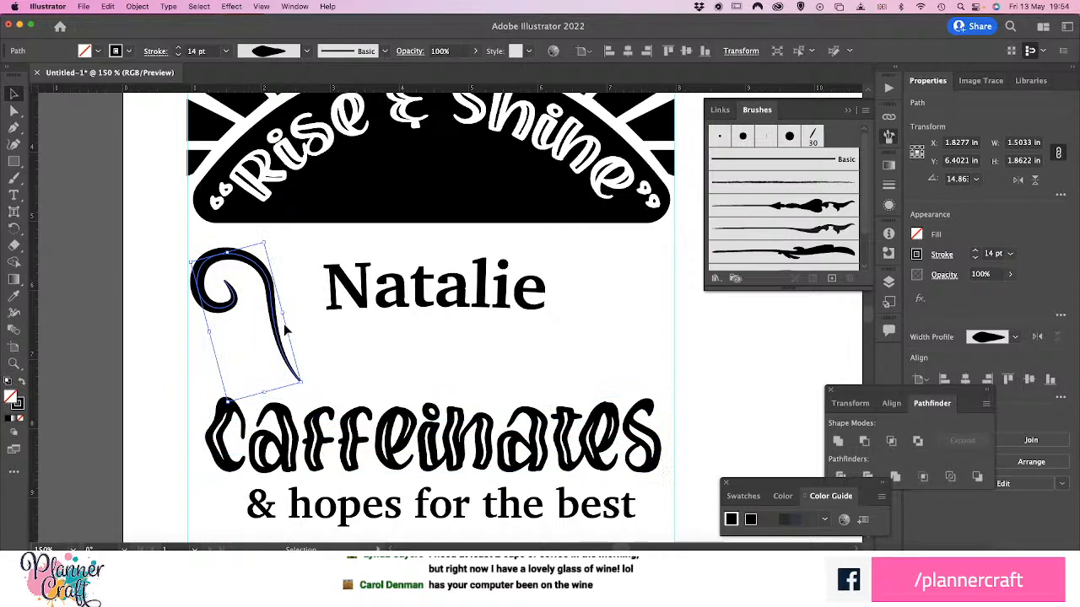
Duplicate the curl, mirror the copy horizontally and rotate it to an angle of about 217°
drag(275, 335, 297, 323)
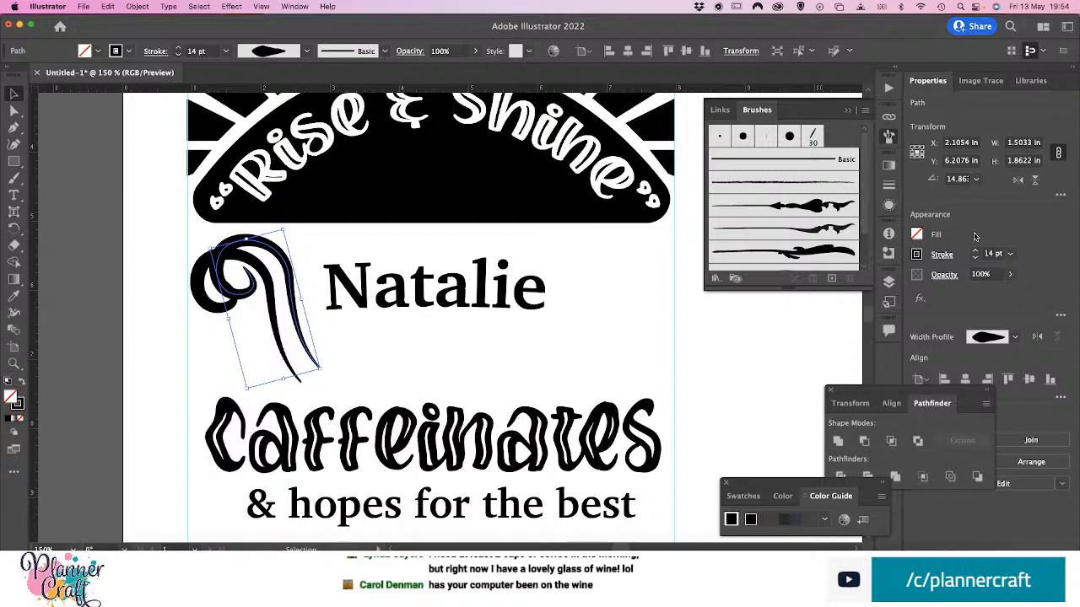
click(1018, 181)
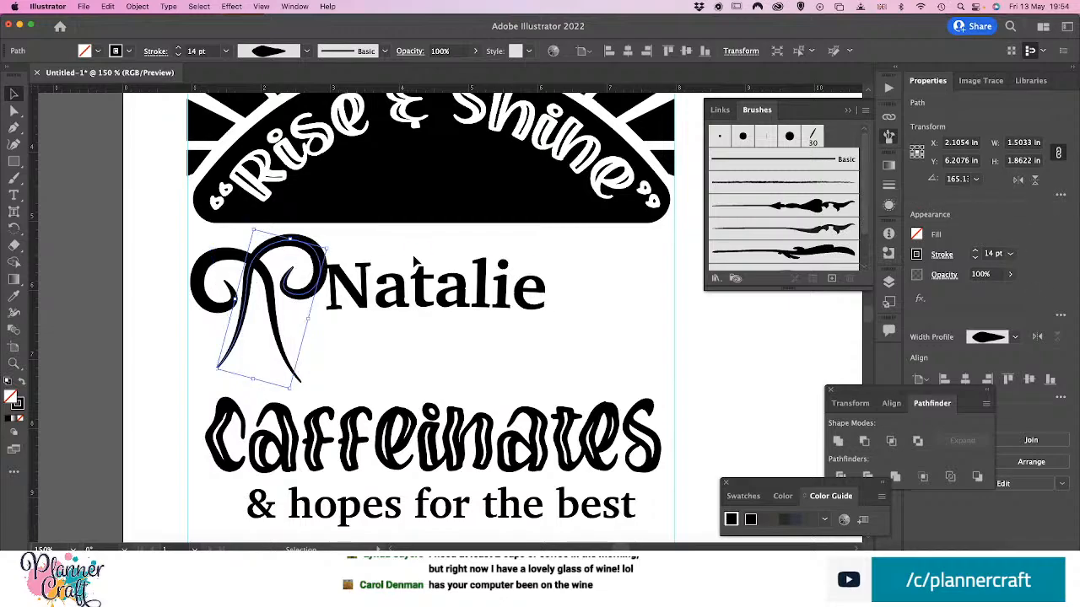
click(327, 249)
click(329, 250)
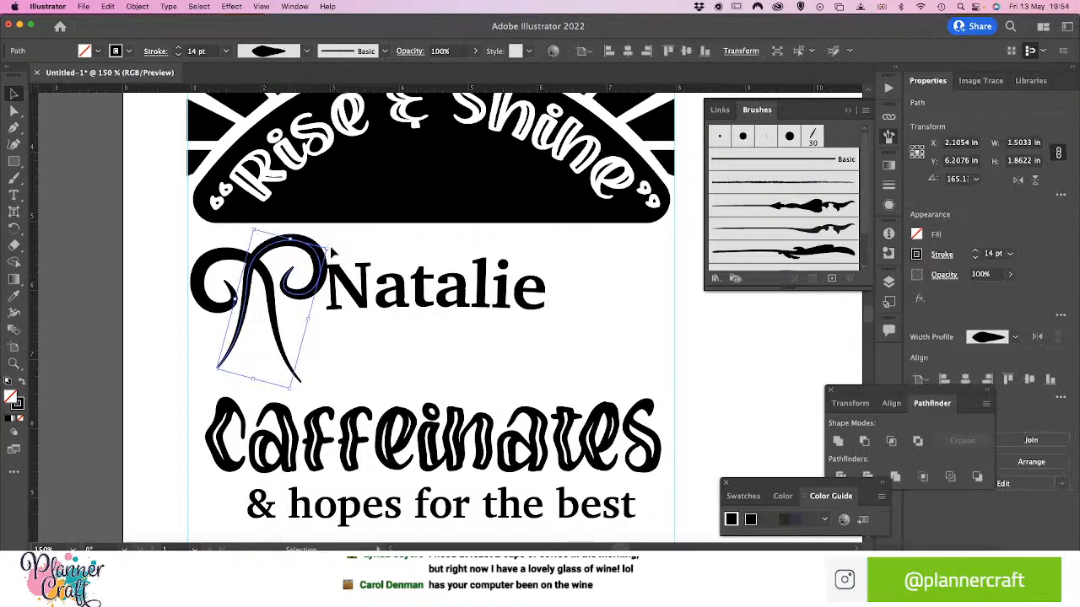
click(332, 250)
click(332, 246)
drag(329, 246, 262, 226)
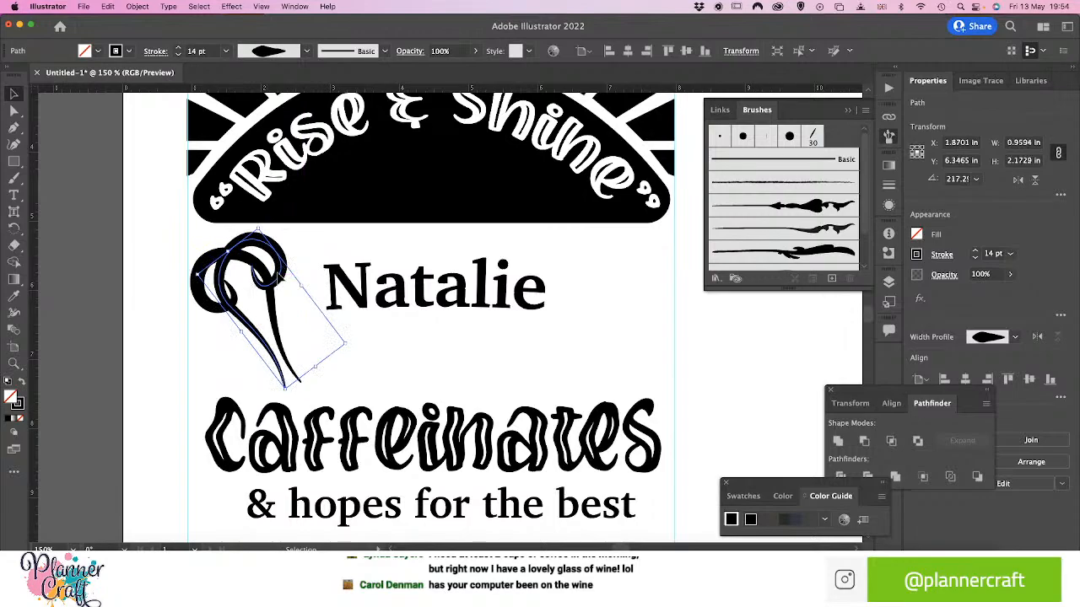
Scale the mirrored curl down to about 0.54 × 1.23 in between the large curl and the name, and flip its width profile along
drag(281, 276, 338, 256)
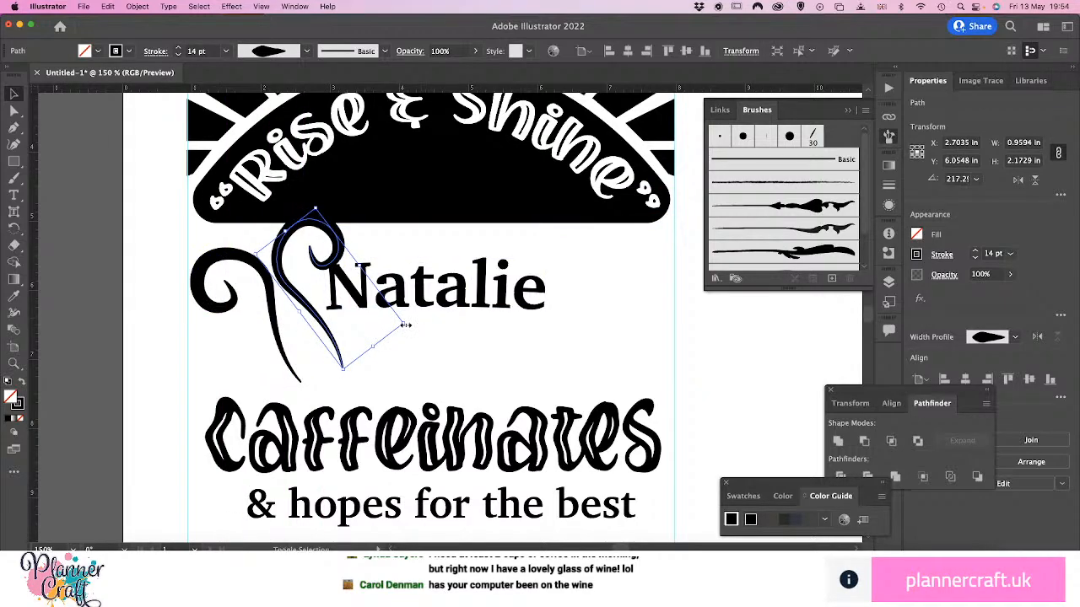
drag(406, 325, 360, 318)
mouse_move(307, 249)
mouse_down()
mouse_move(324, 256)
mouse_move(316, 241)
mouse_move(316, 252)
mouse_up()
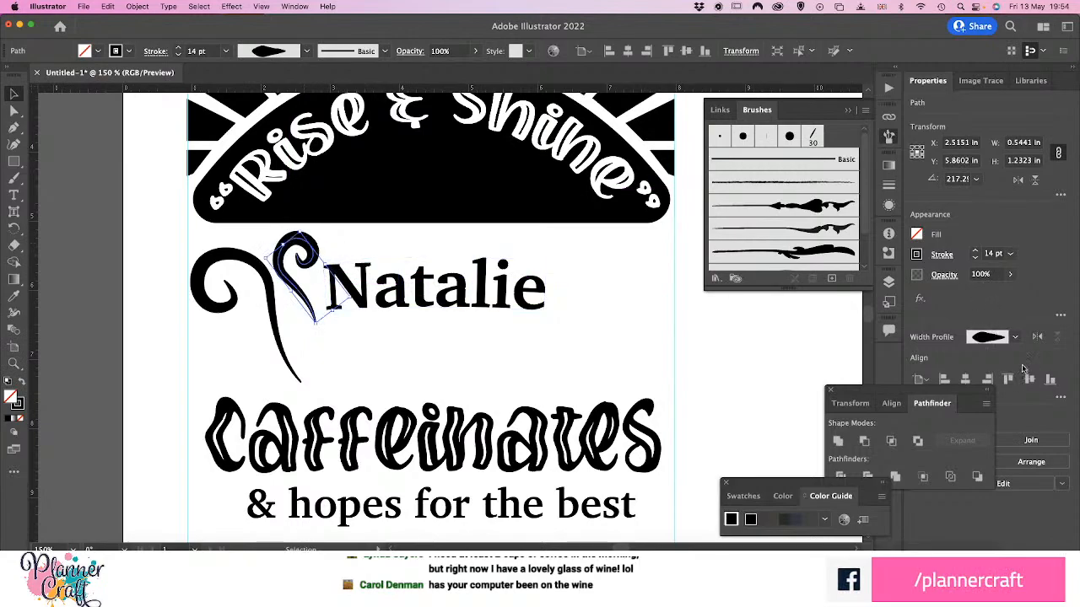
click(1038, 338)
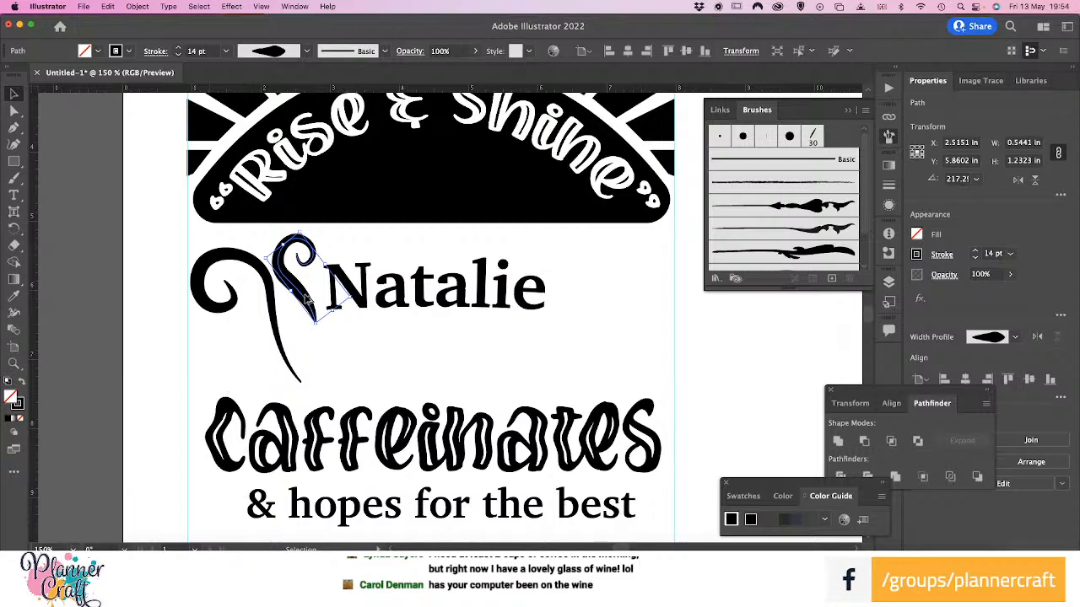
Duplicate the smaller curl, mirror the copy horizontally and place it below the start of the name, scaled to about 0.44 × 1.00 in
drag(304, 301, 250, 377)
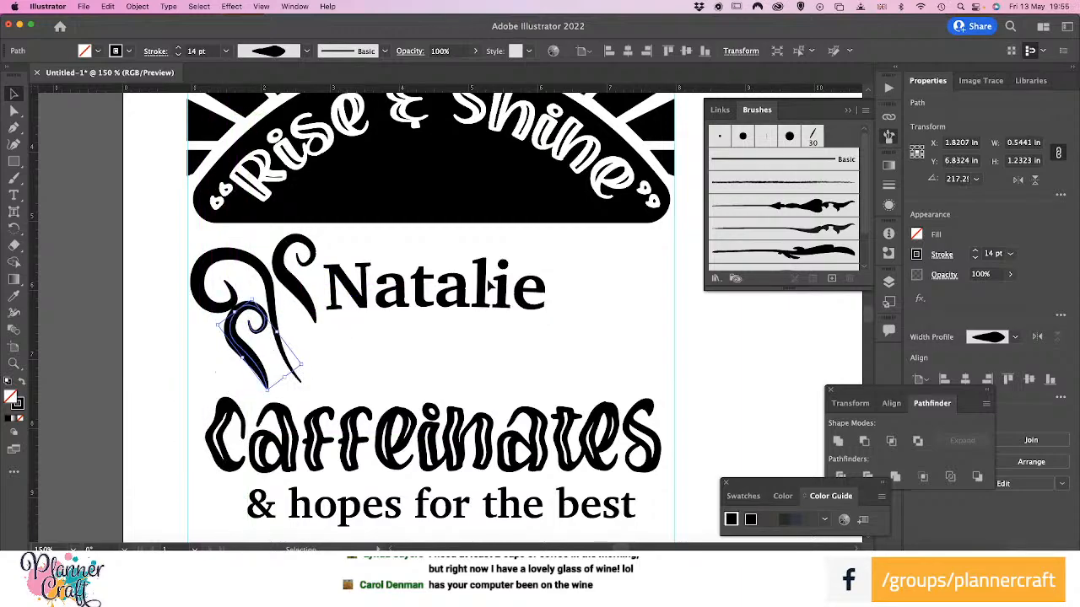
click(1018, 181)
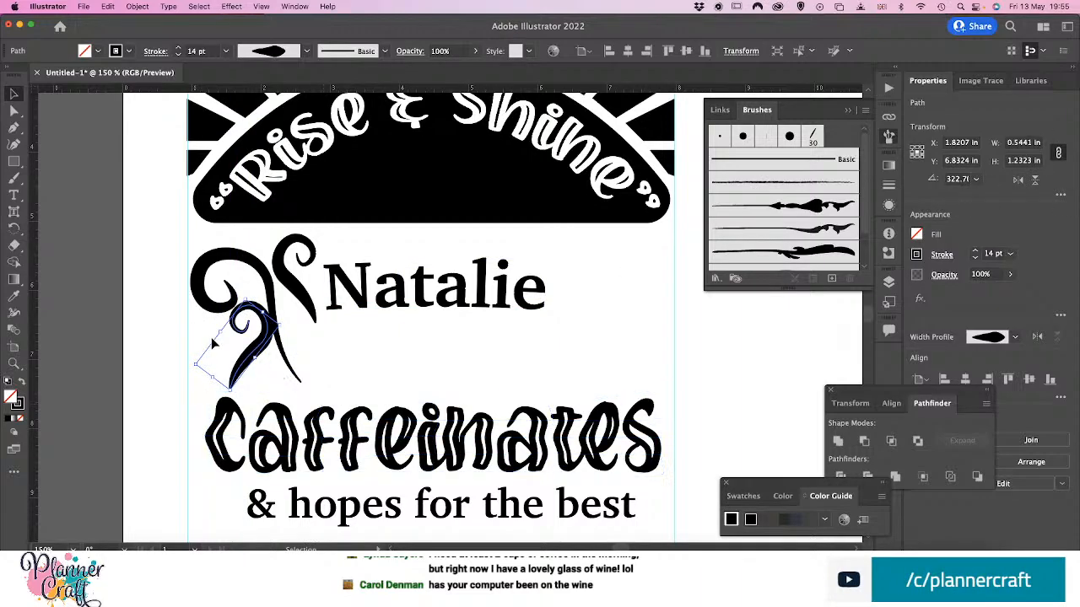
drag(242, 368, 365, 385)
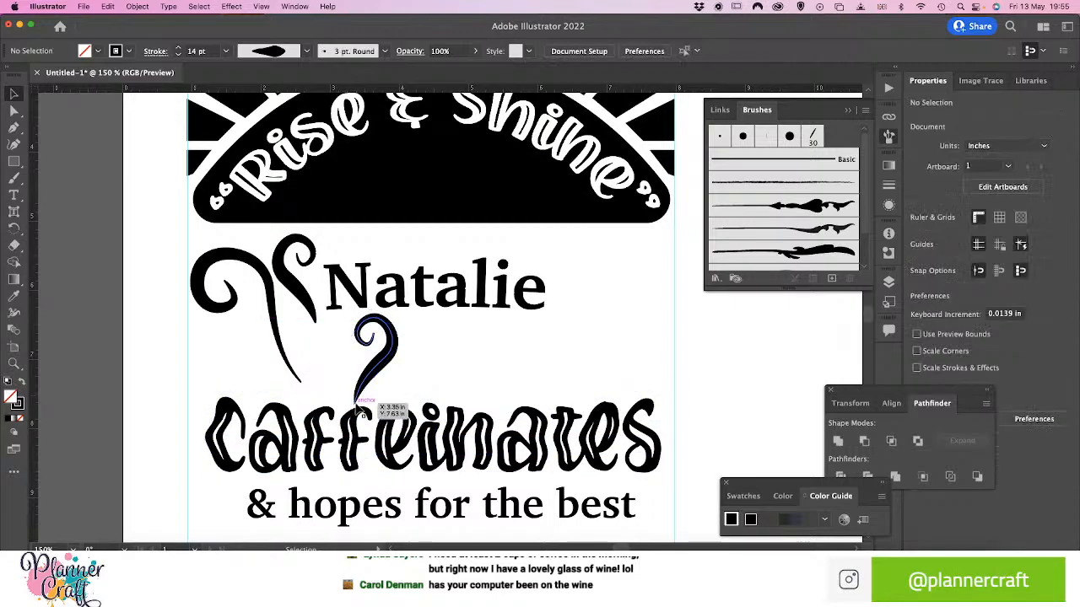
drag(355, 402, 350, 369)
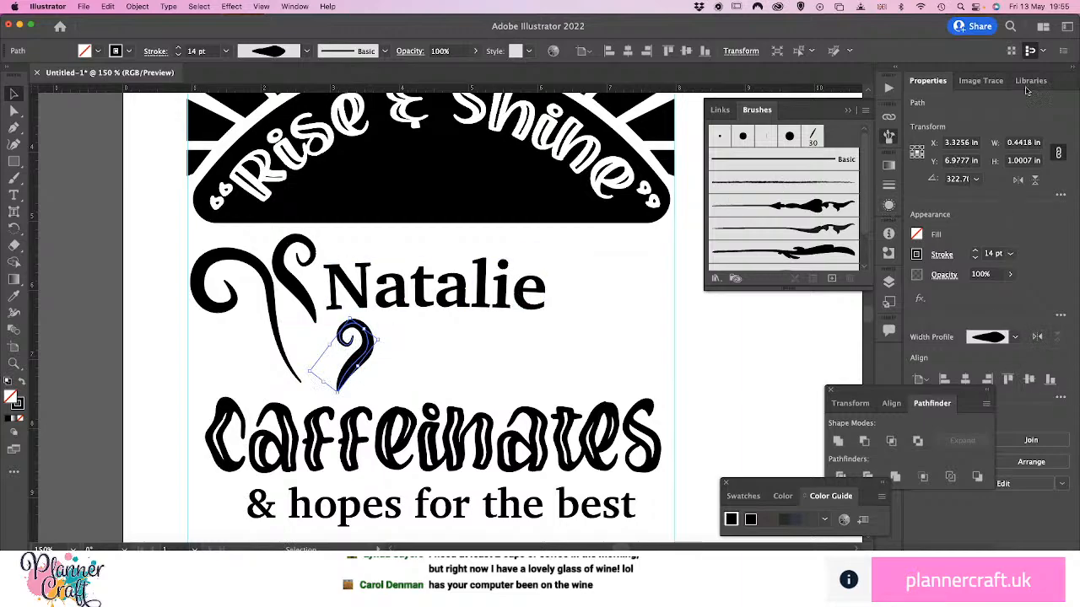
Reduce the stroke weight of the new smallest curl to 9 pt
click(890, 186)
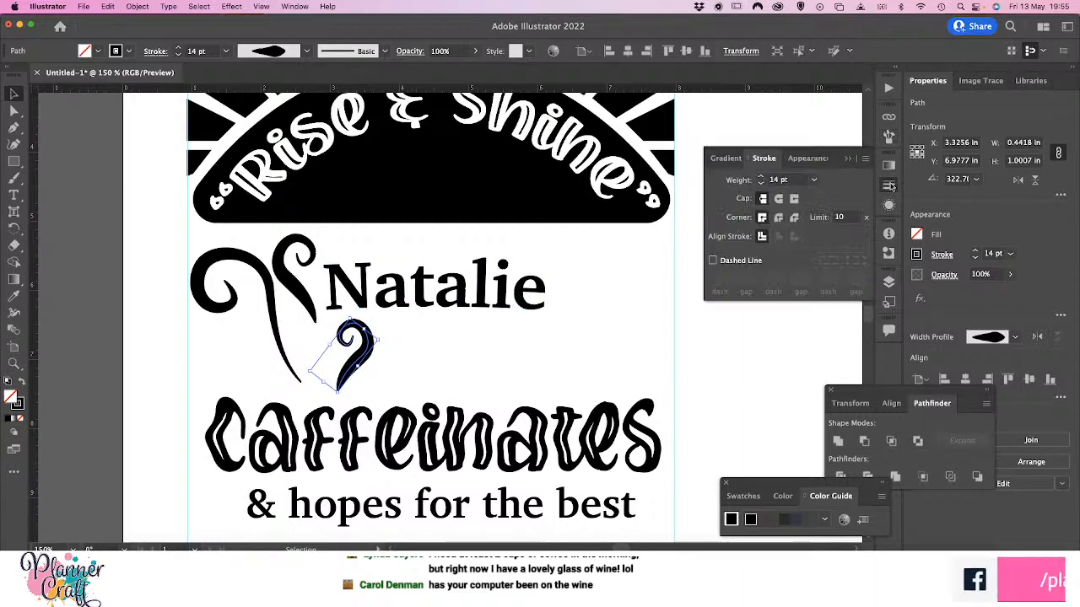
click(761, 185)
click(760, 185)
click(760, 184)
click(760, 185)
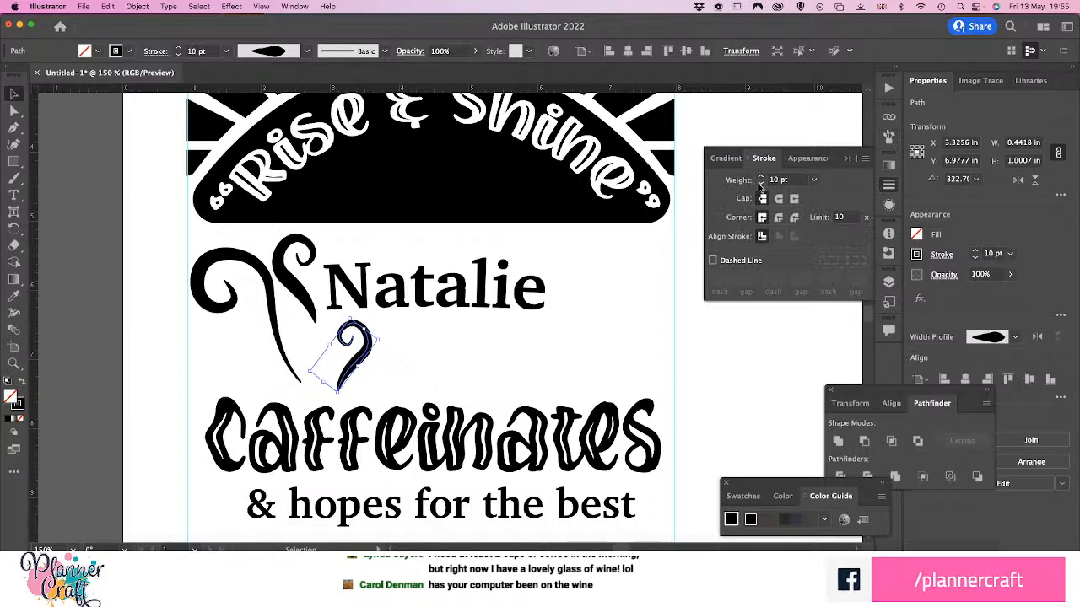
click(760, 185)
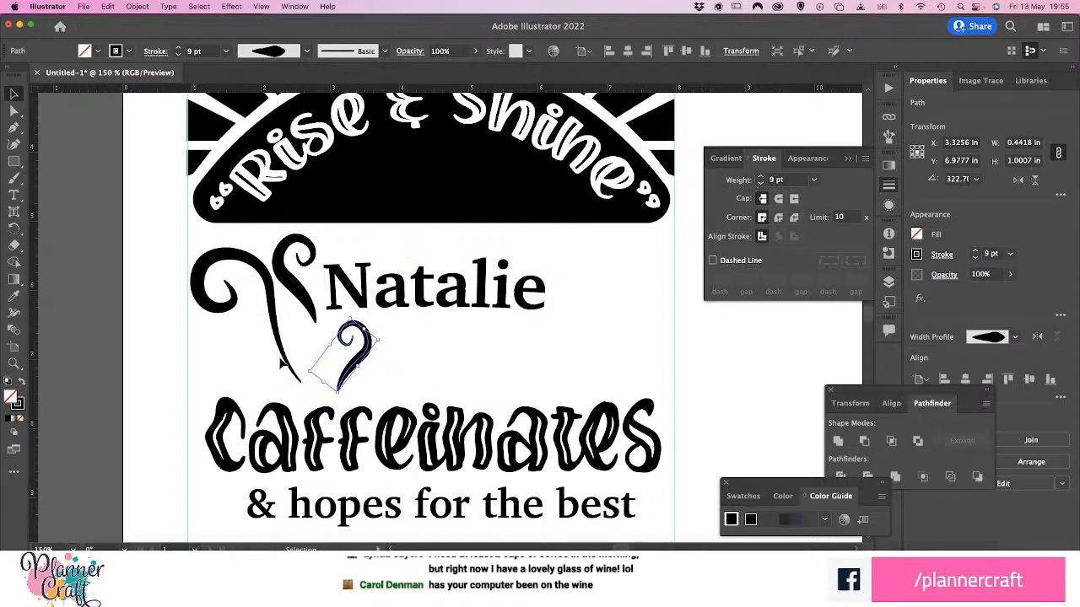
click(240, 346)
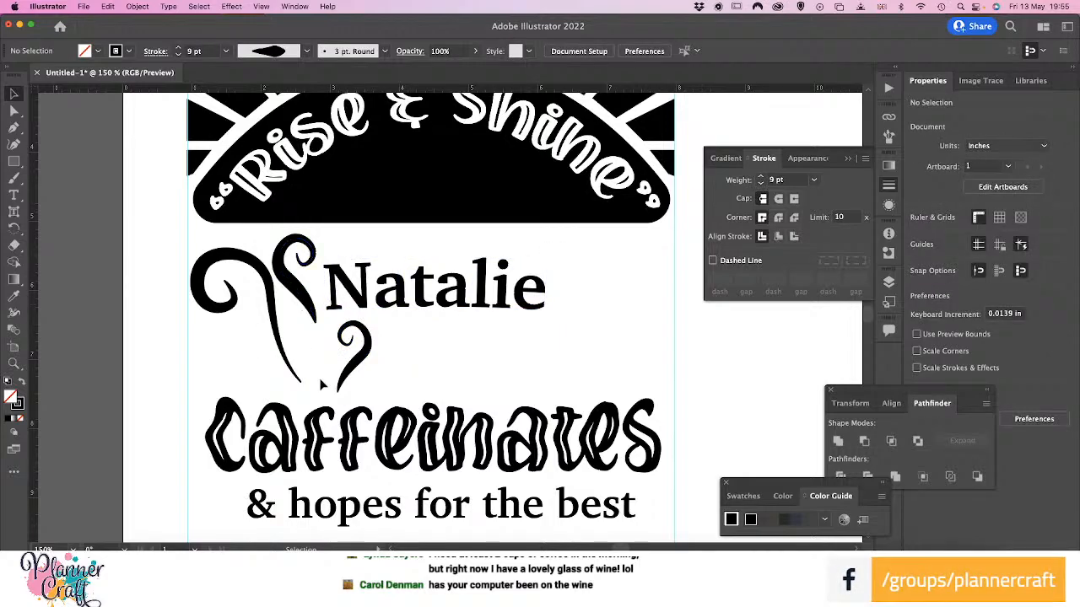
Draw a short S-shaped Pen path between the large curl's tail and the smallest curl, rotated about 16° and about 0.46 × 0.72 in
key(p)
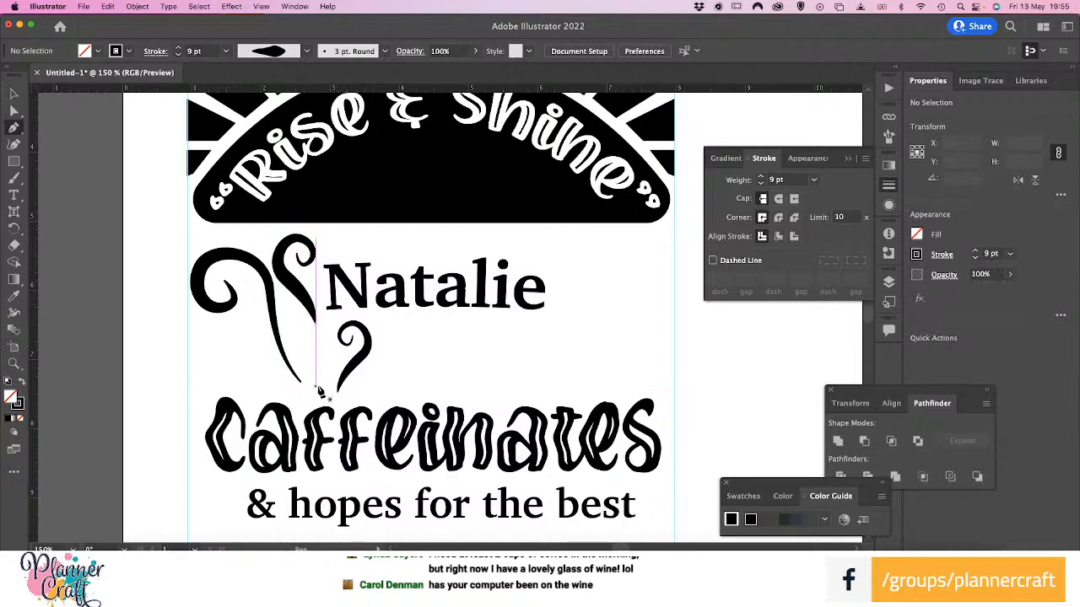
drag(324, 390, 299, 381)
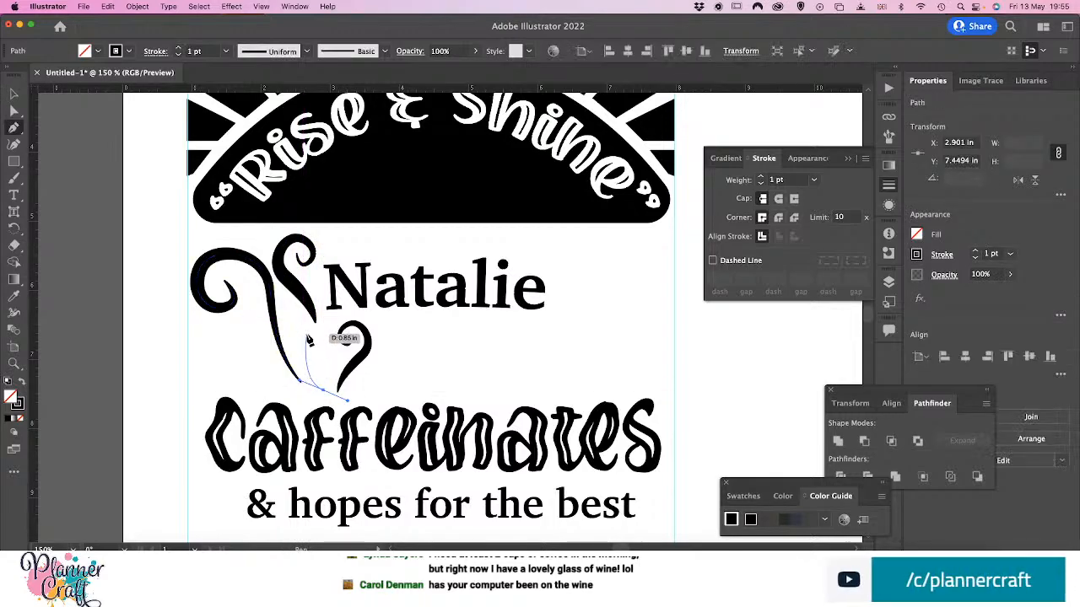
drag(306, 335, 289, 314)
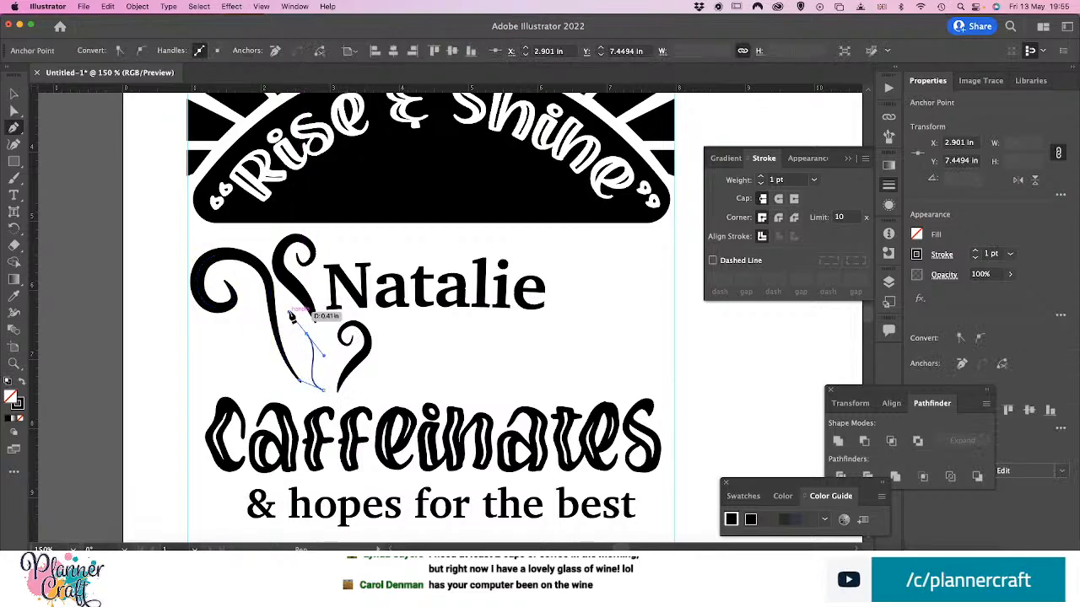
key(v)
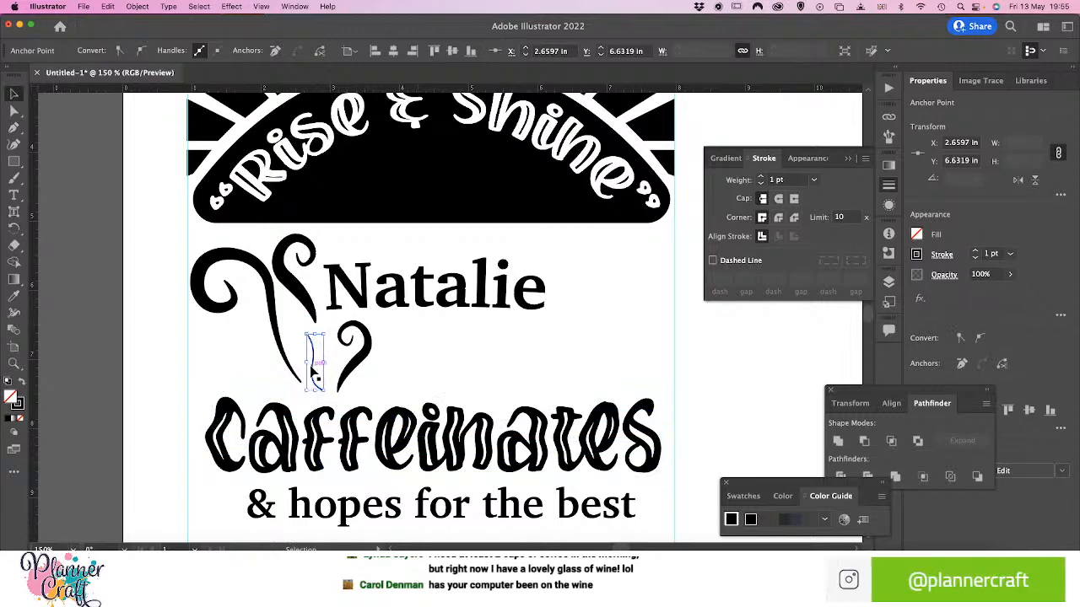
drag(313, 371, 289, 320)
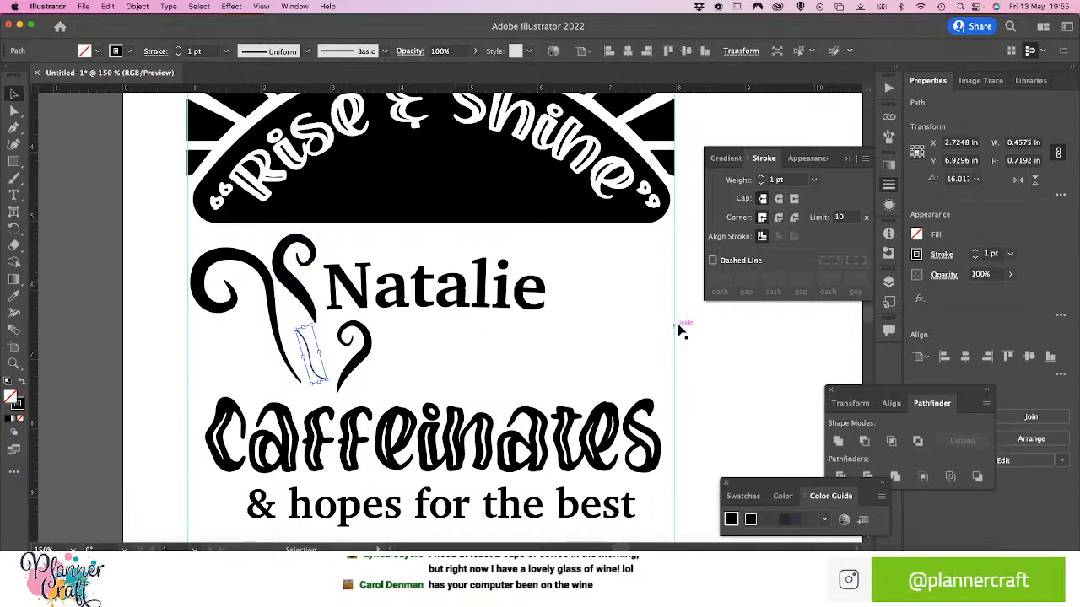
Set the short path's stroke to 14 pt, then widen its middle and taper both ends with the Width tool into a leaf shape
click(1010, 253)
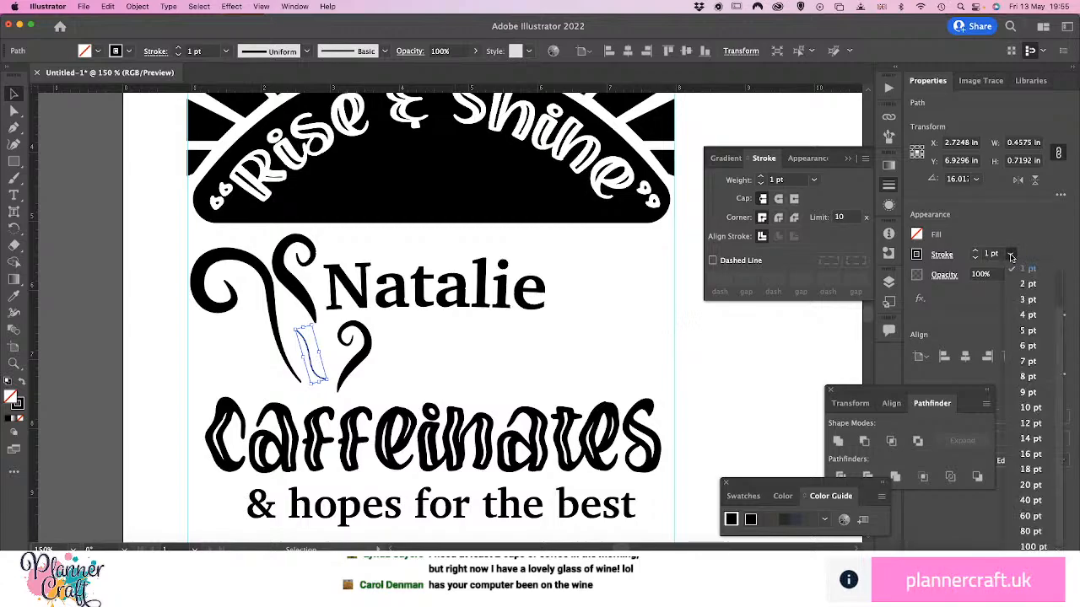
click(1028, 439)
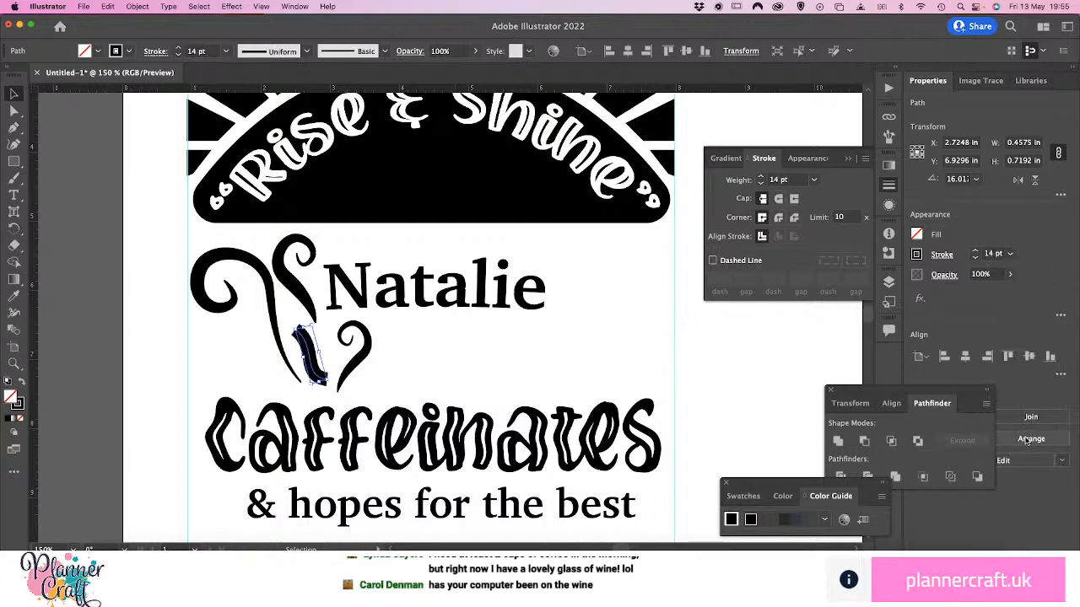
click(1061, 318)
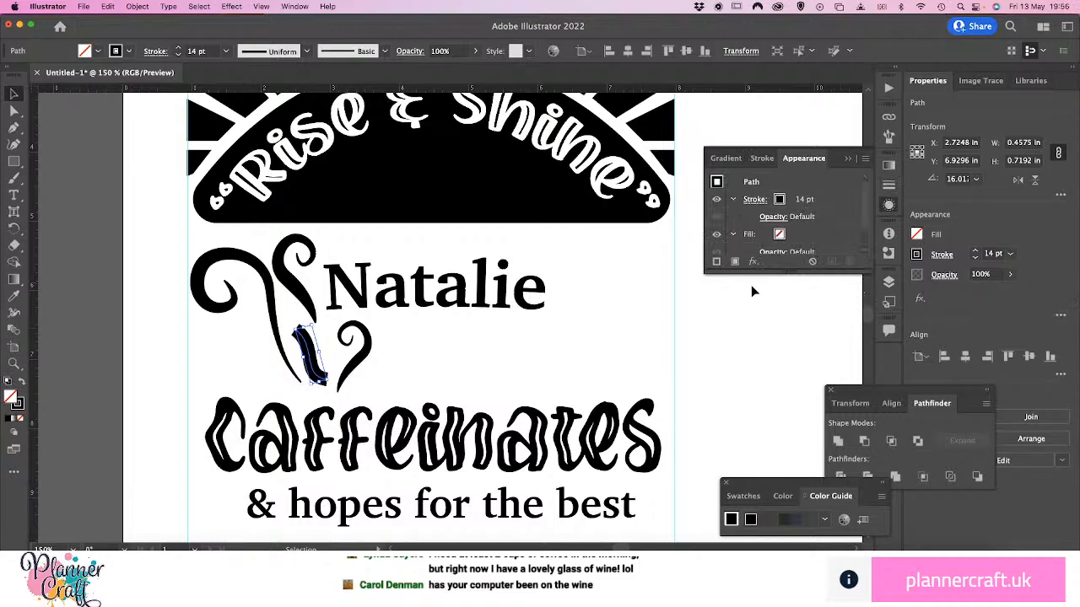
click(15, 314)
mouse_move(318, 361)
mouse_down()
mouse_move(331, 359)
mouse_move(296, 331)
mouse_up()
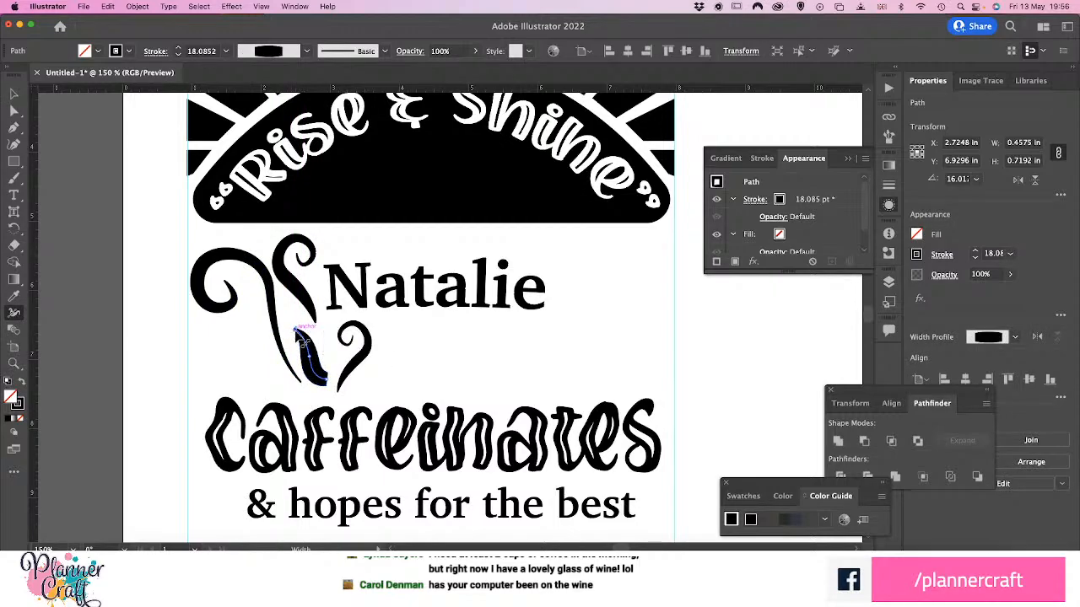
drag(331, 380, 331, 386)
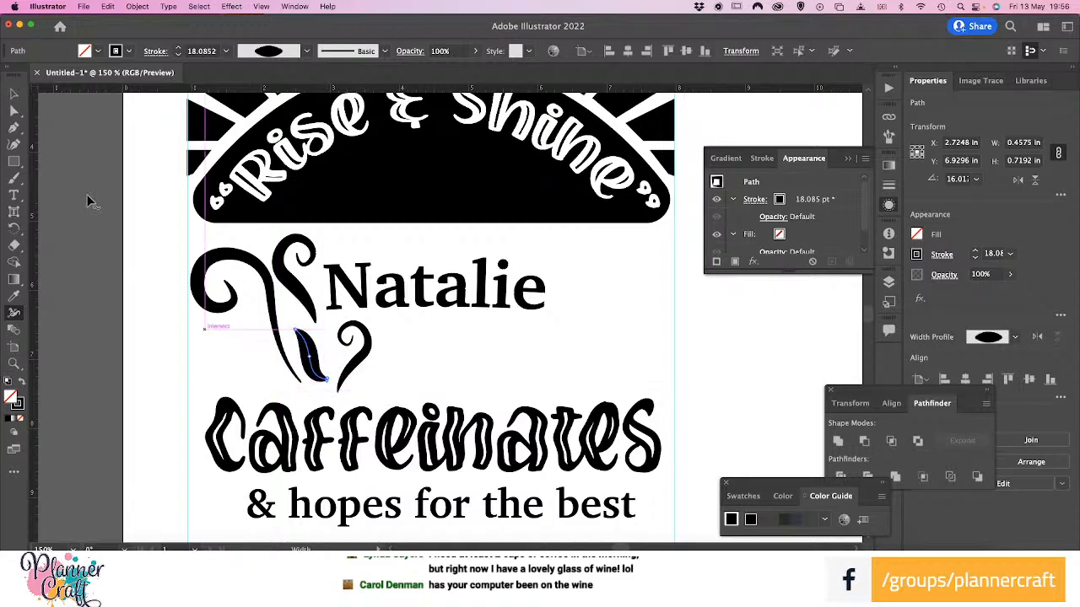
click(14, 93)
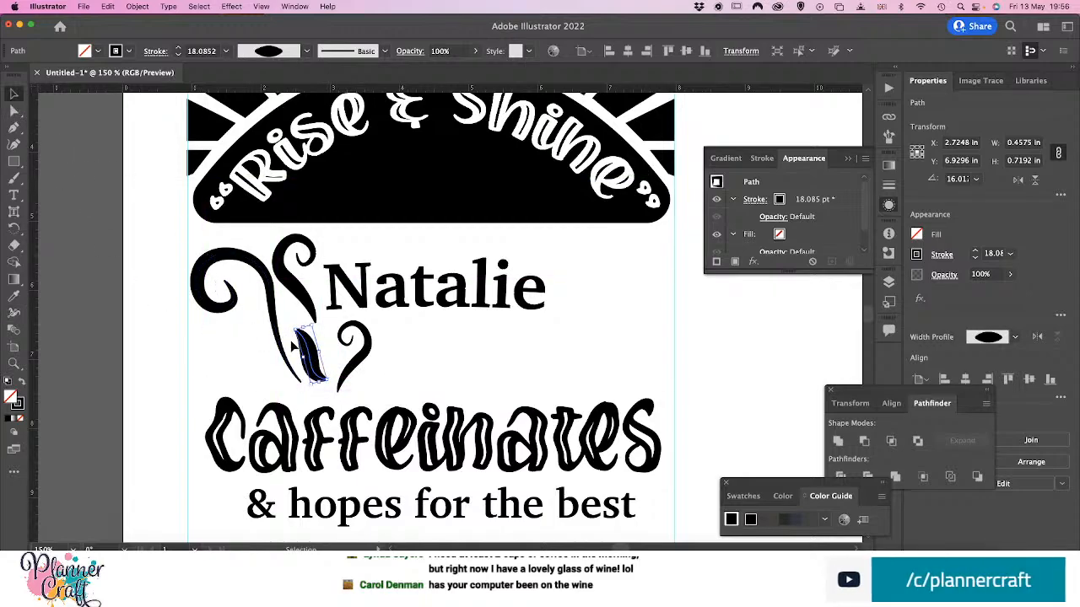
Slim the leaf-shaped stroke between the curls to a weight of 12 pt
drag(314, 368, 314, 370)
click(1009, 253)
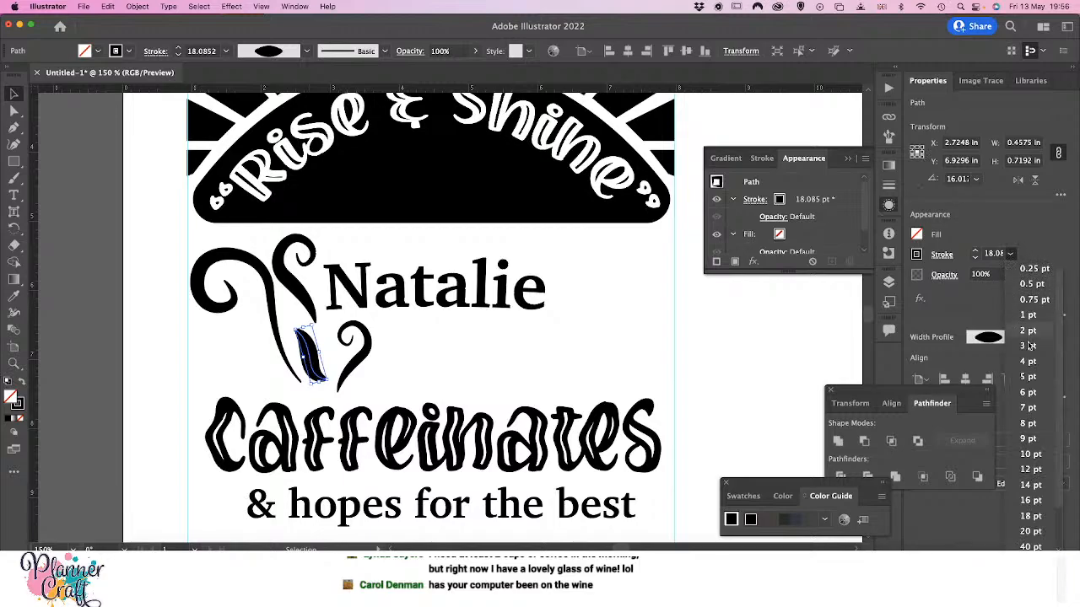
click(1036, 483)
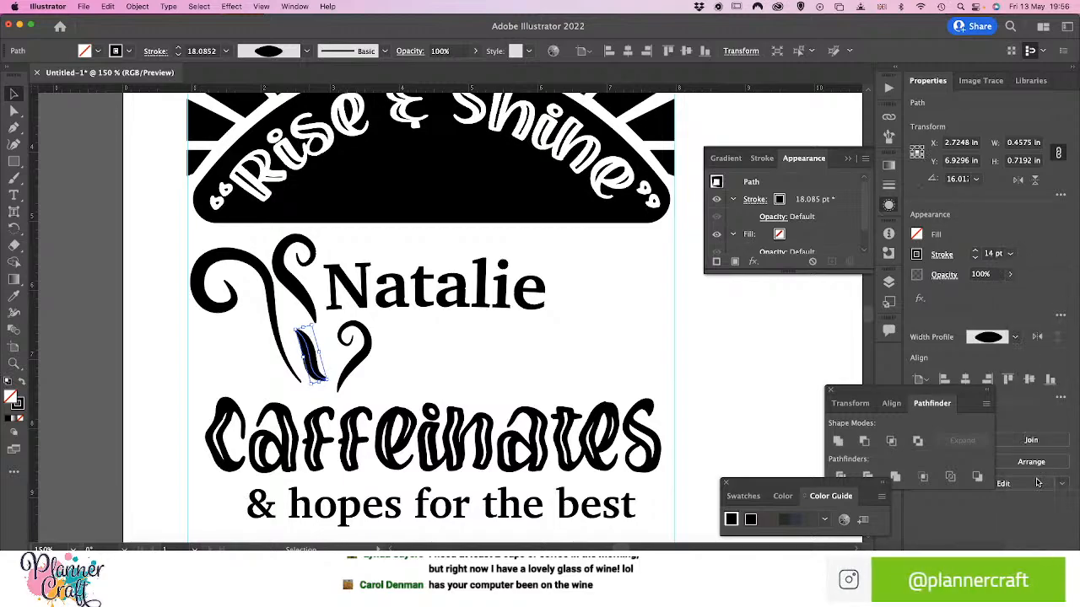
click(1010, 254)
click(1026, 434)
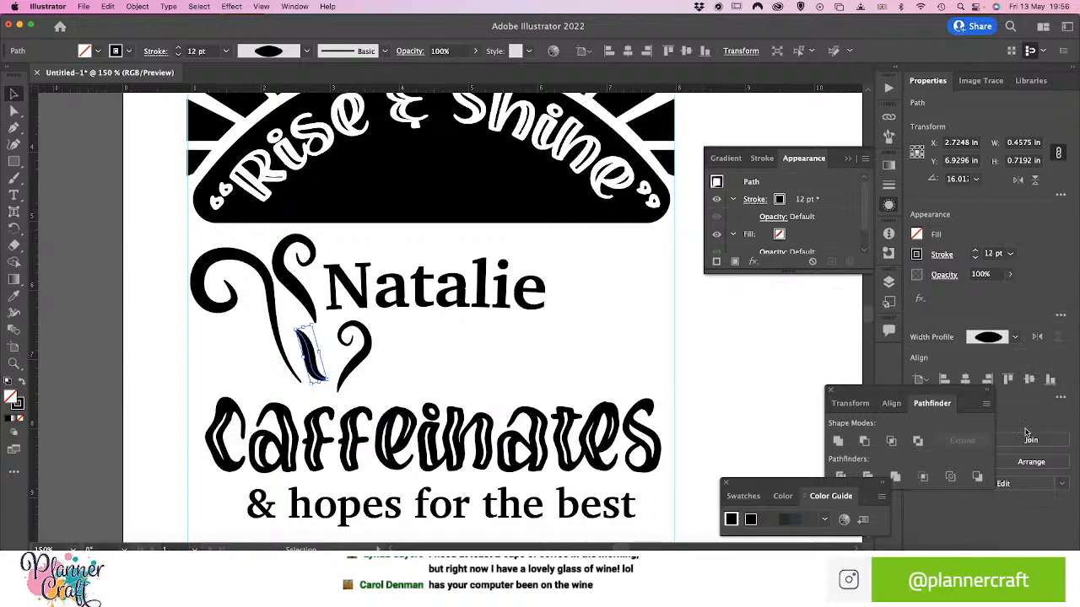
click(230, 354)
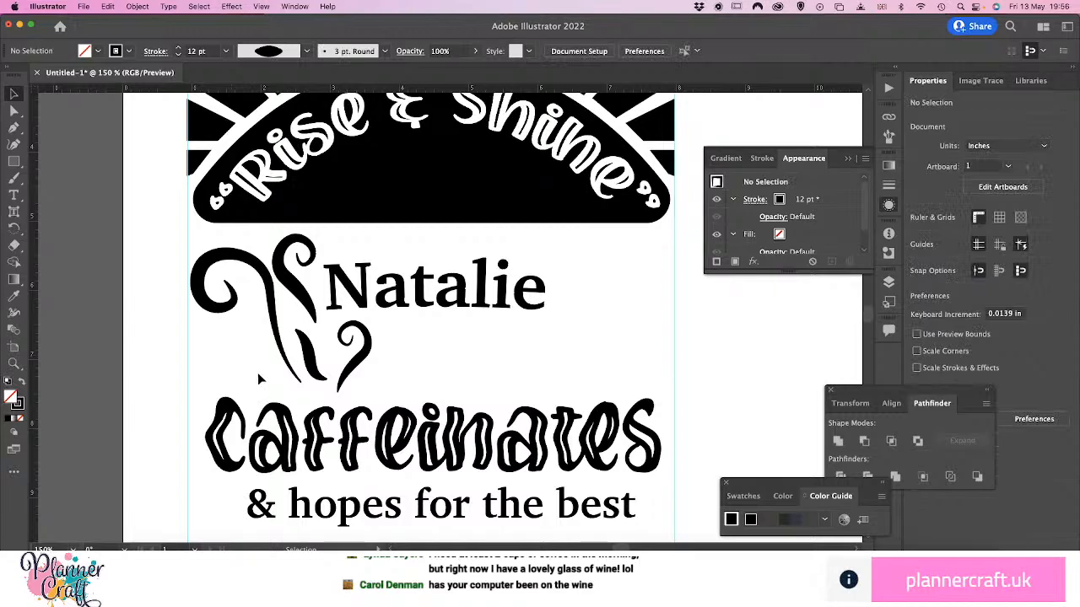
click(349, 372)
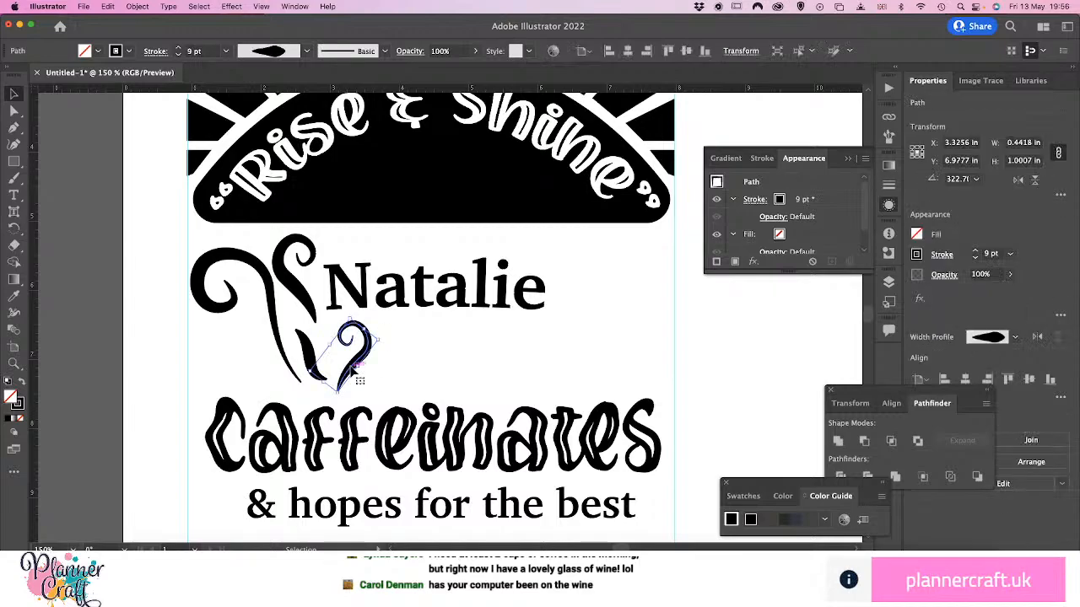
click(136, 354)
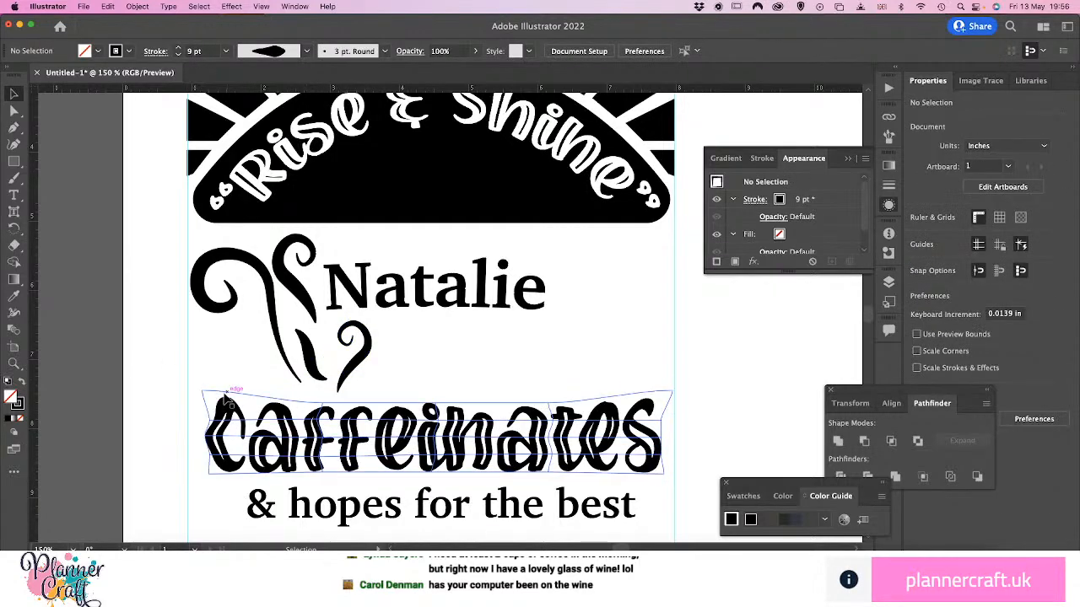
Draw a wavy Pen path below the large curl, running from near its tail out to the left guide
key(p)
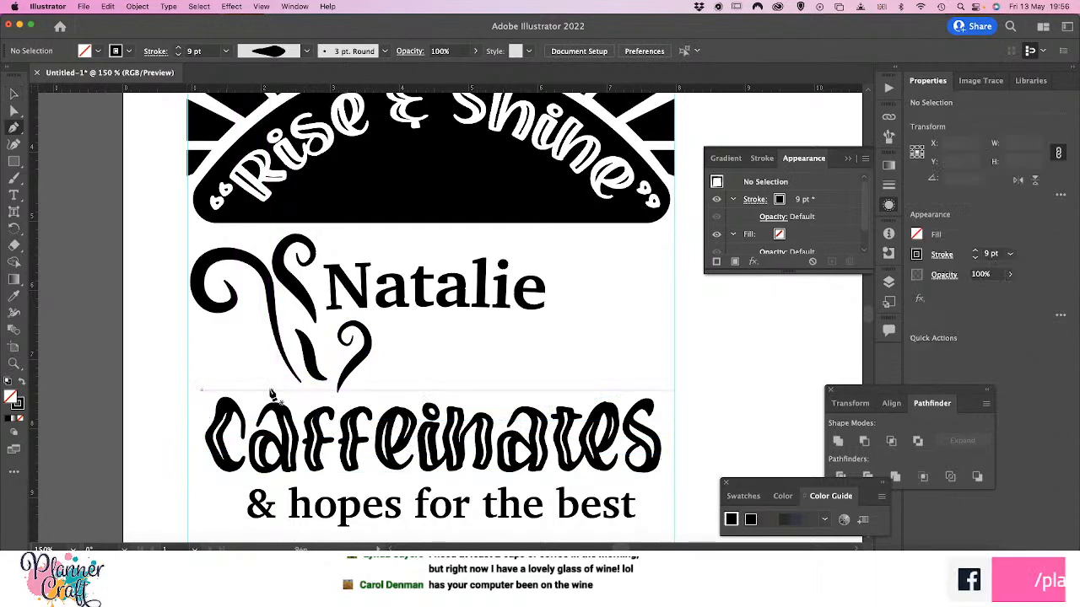
click(274, 382)
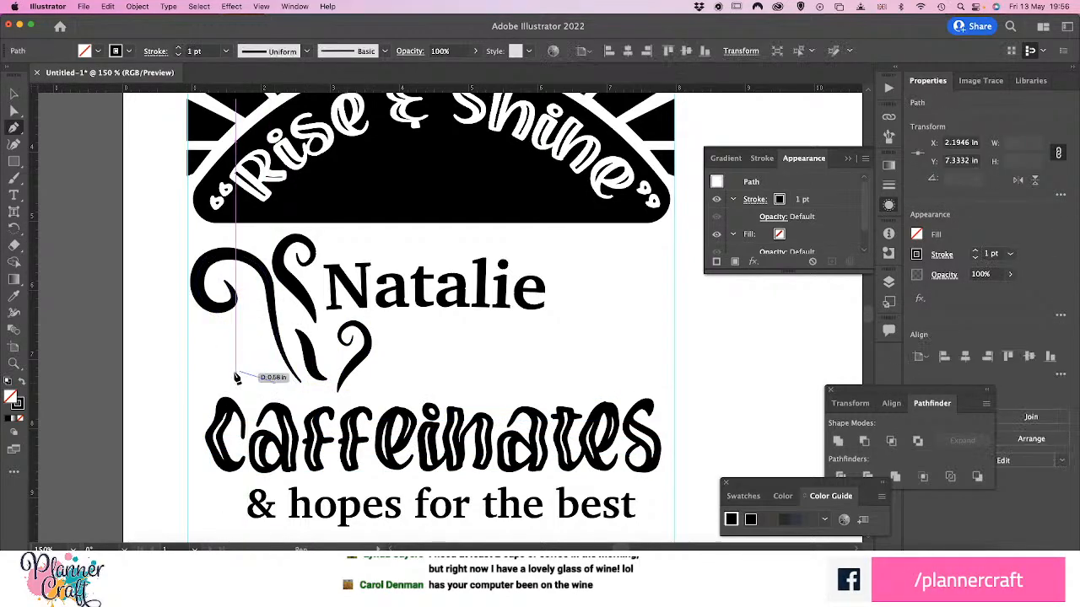
click(243, 346)
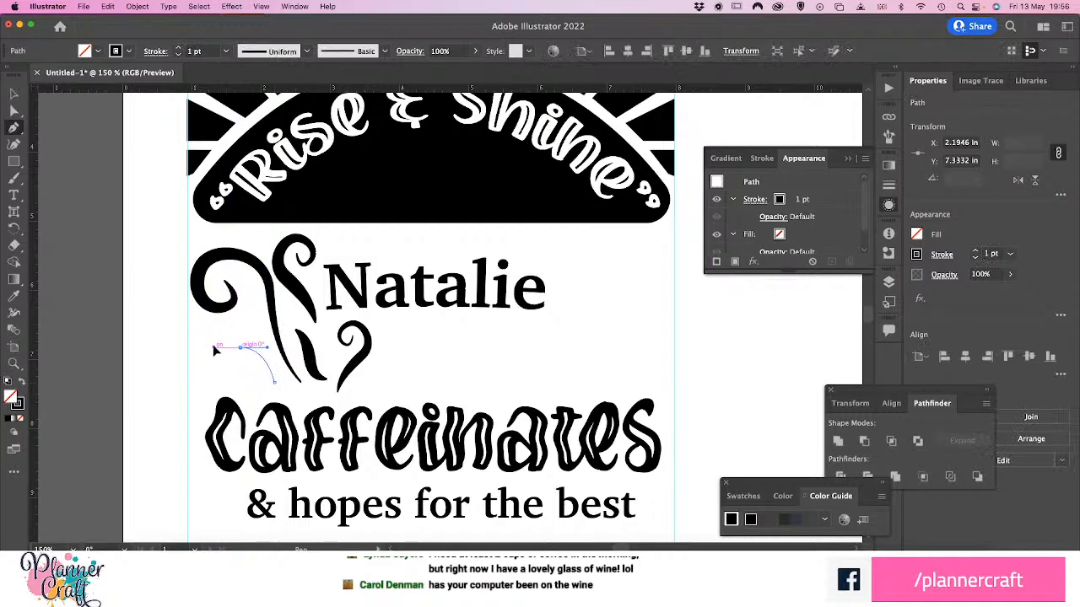
drag(187, 371, 170, 389)
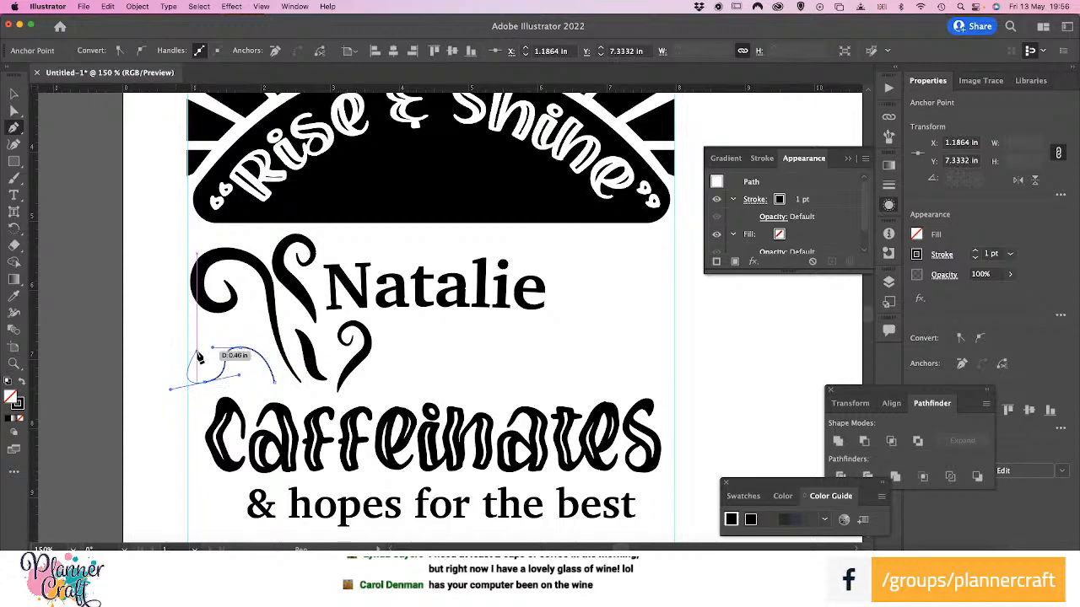
click(196, 352)
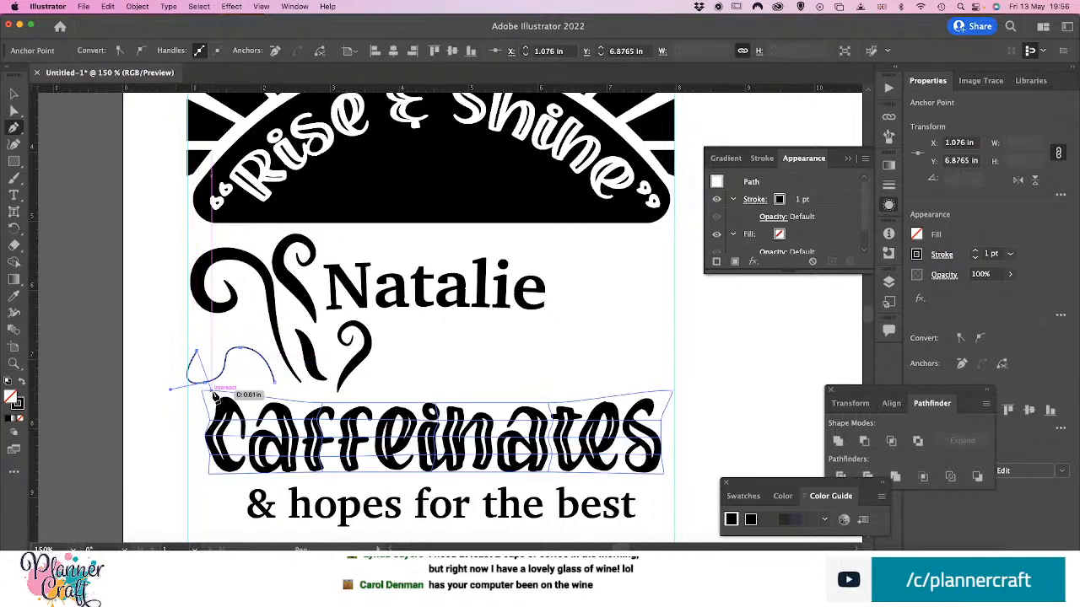
Reshape the wavy path's lower bend into a shallower curve about 1.12 × 0.49 in overall and move it just inside the left guide
key(a)
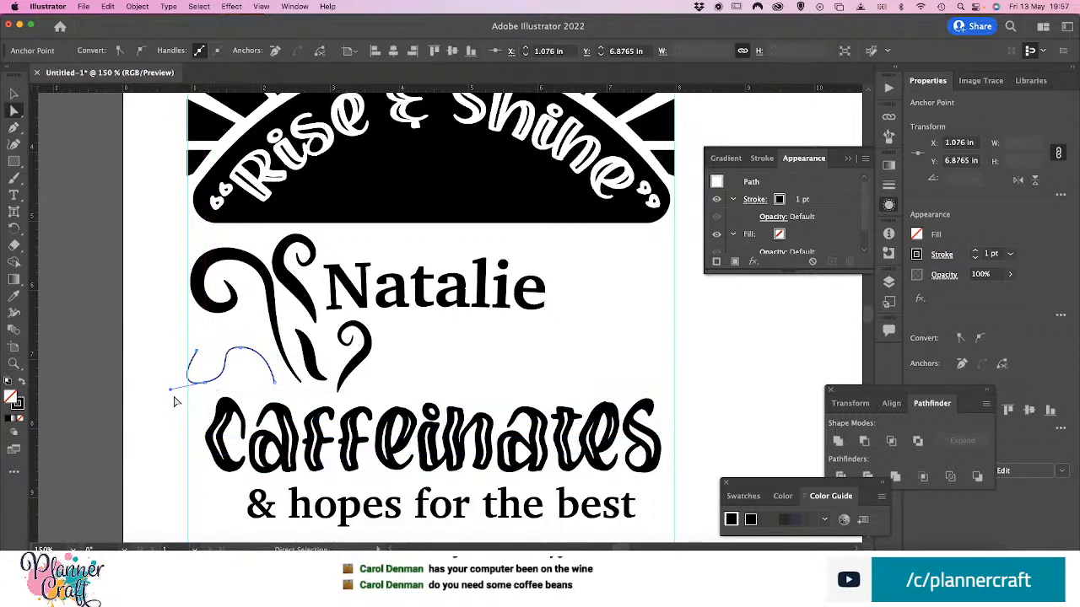
drag(171, 390, 193, 372)
click(13, 93)
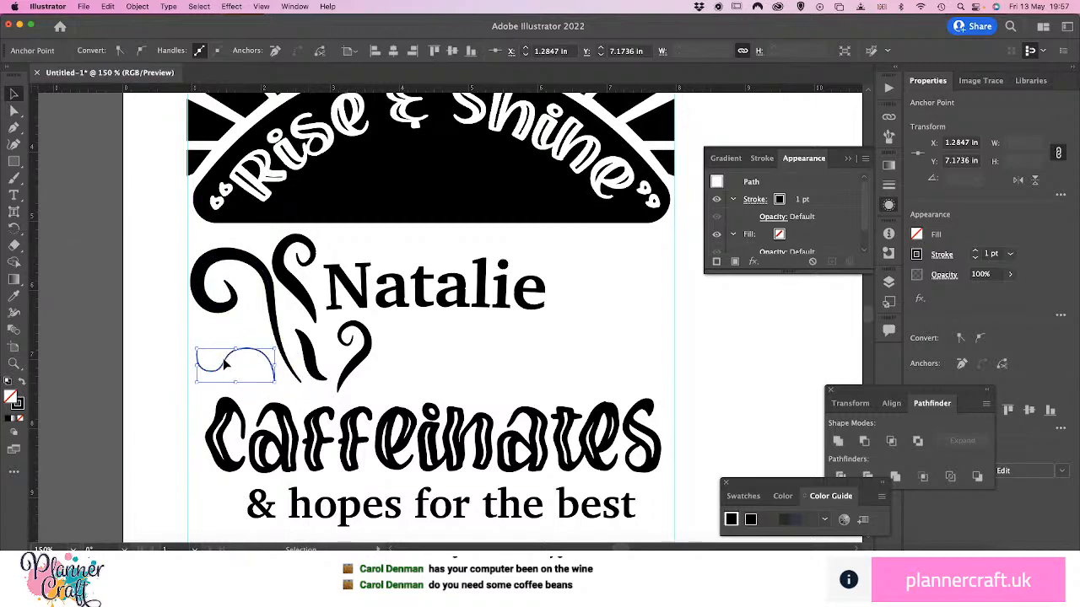
drag(224, 361, 220, 358)
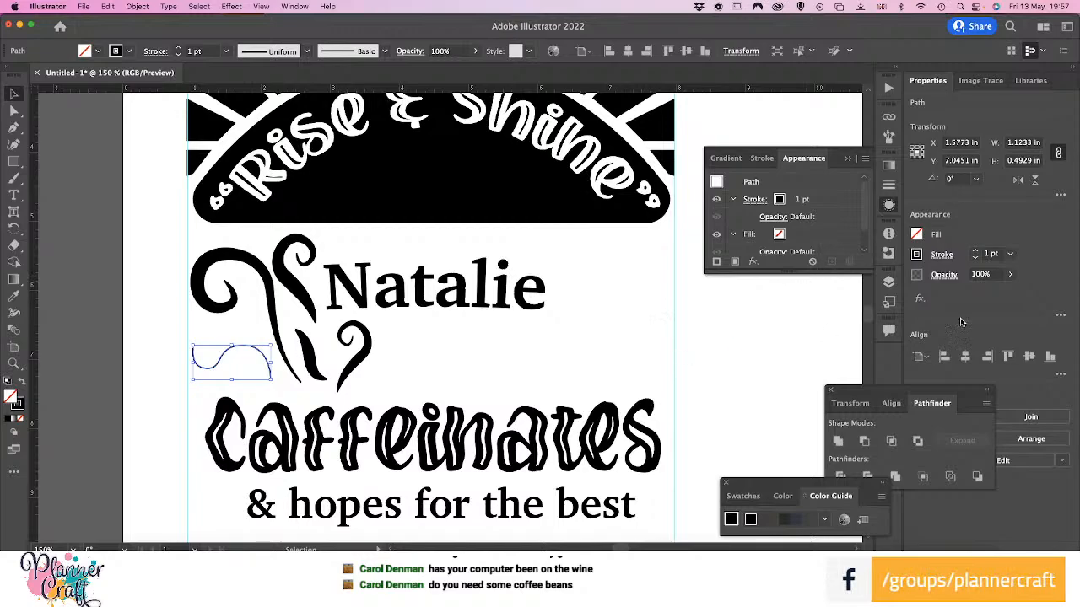
Set the wavy path's stroke to 14 pt, then widen its middle and taper both ends with the Width tool
click(1010, 253)
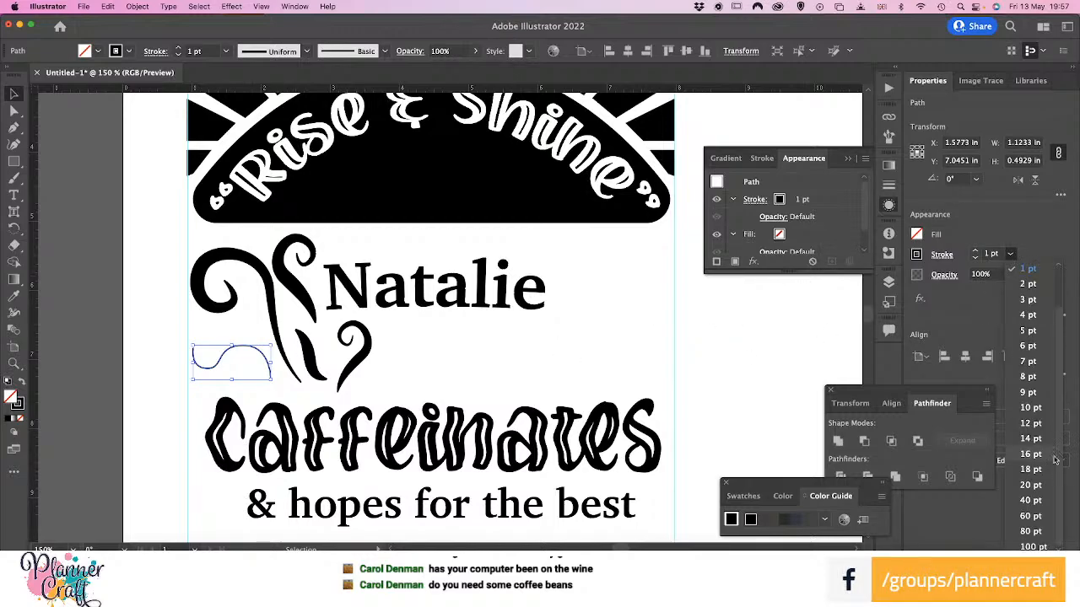
click(1031, 438)
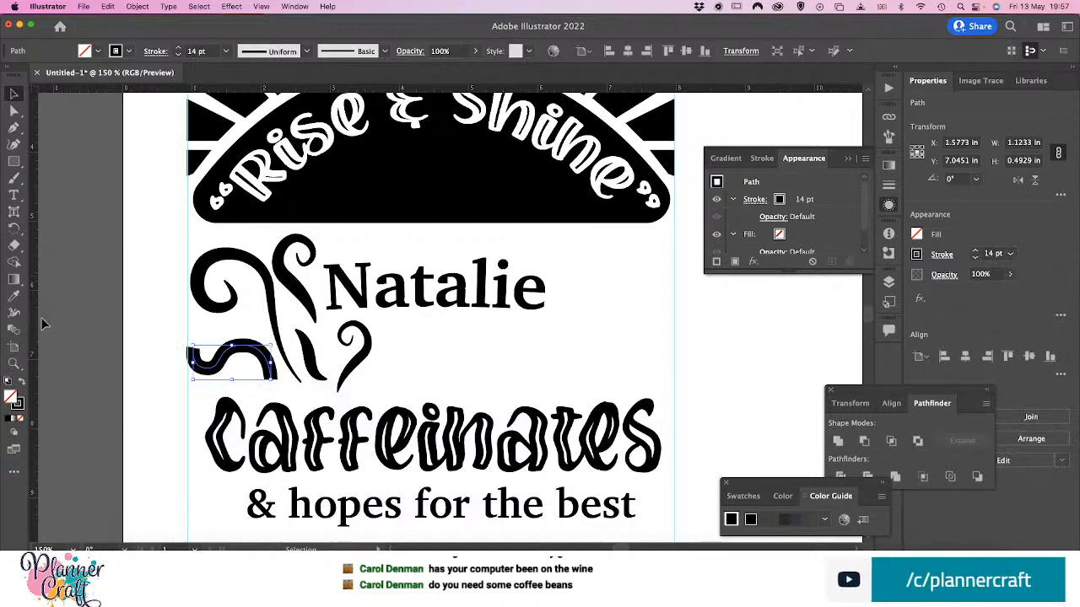
click(14, 315)
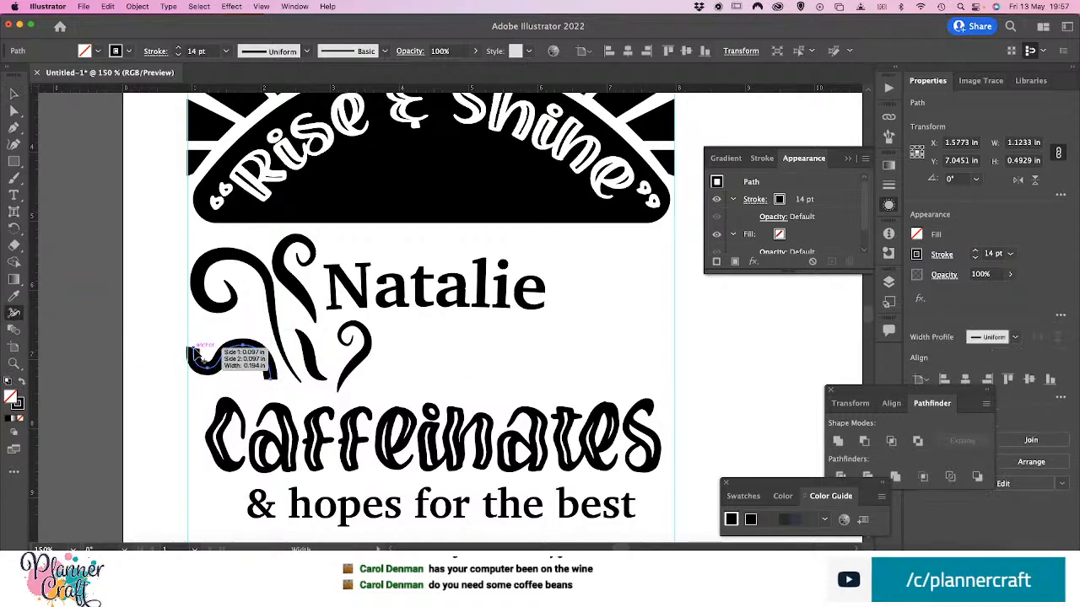
mouse_move(207, 357)
mouse_down()
mouse_move(195, 351)
mouse_move(248, 337)
mouse_up()
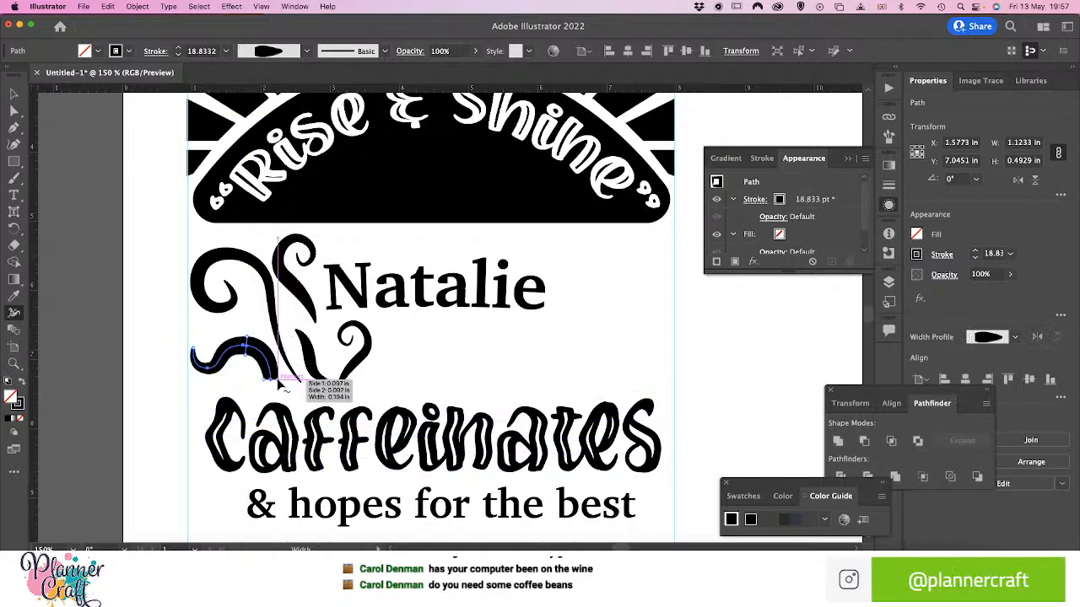
drag(280, 384, 275, 385)
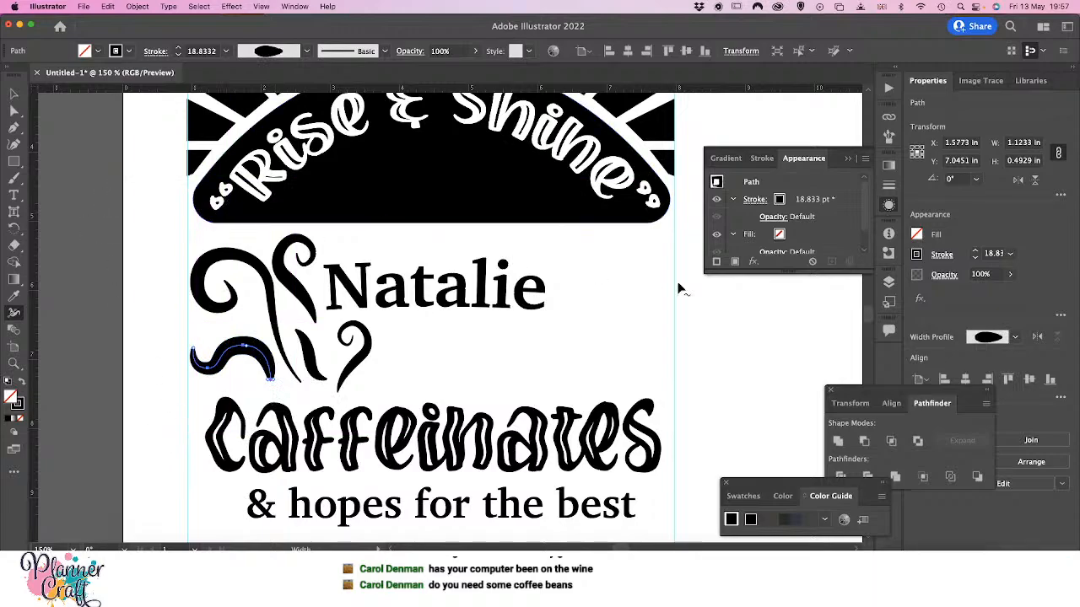
Slim the tapered wave's stroke to a weight of 12 pt
click(1012, 255)
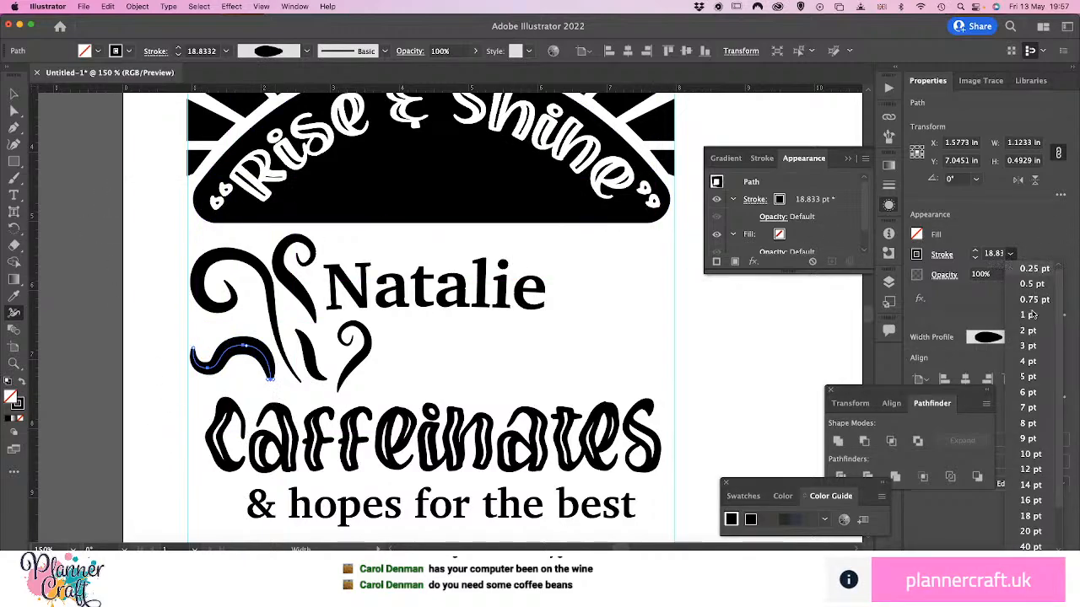
click(1030, 440)
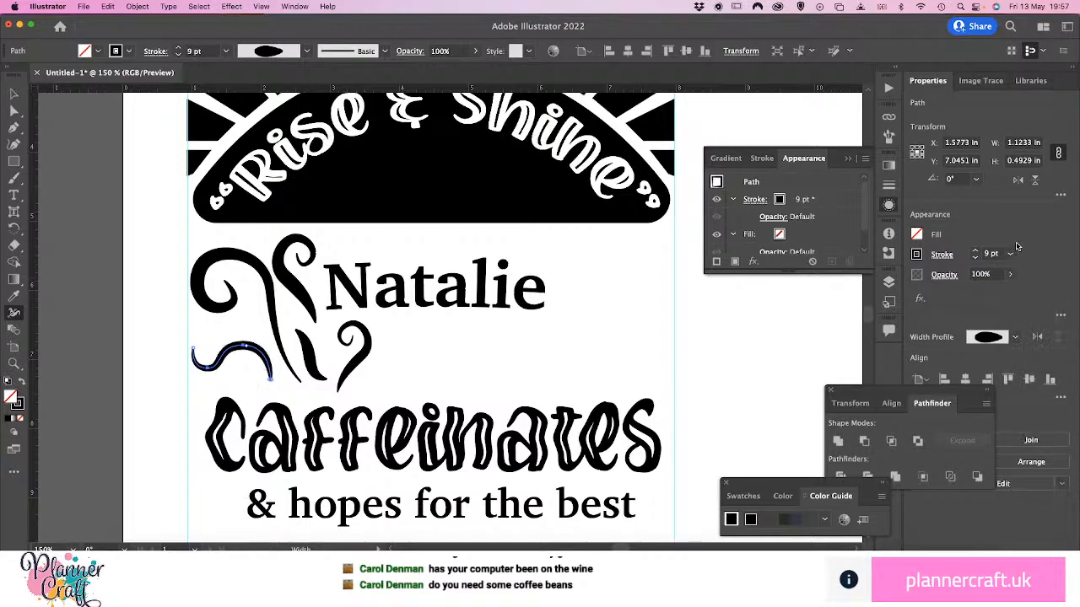
click(1011, 253)
click(1022, 430)
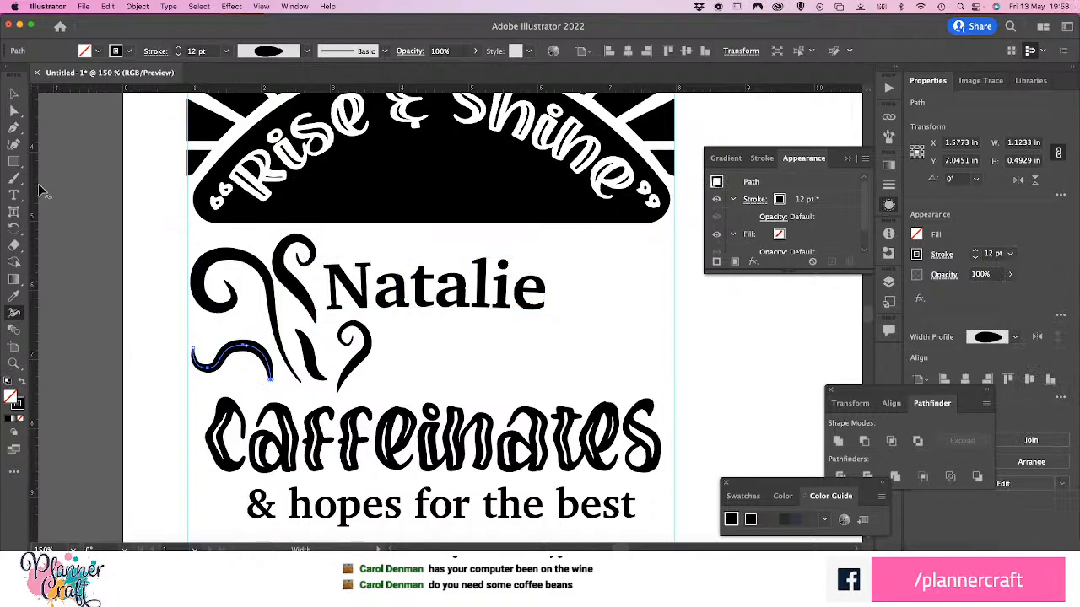
Duplicate the leaf, turn it nearly horizontal, flip it vertically and place it between the large curl and the wave at the left guide
click(13, 93)
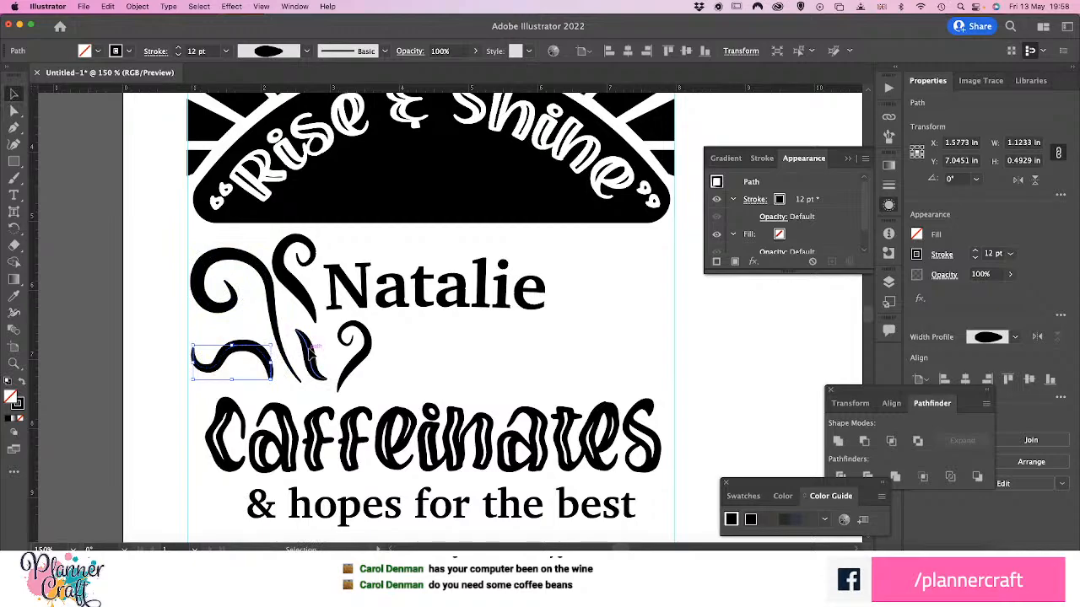
click(316, 358)
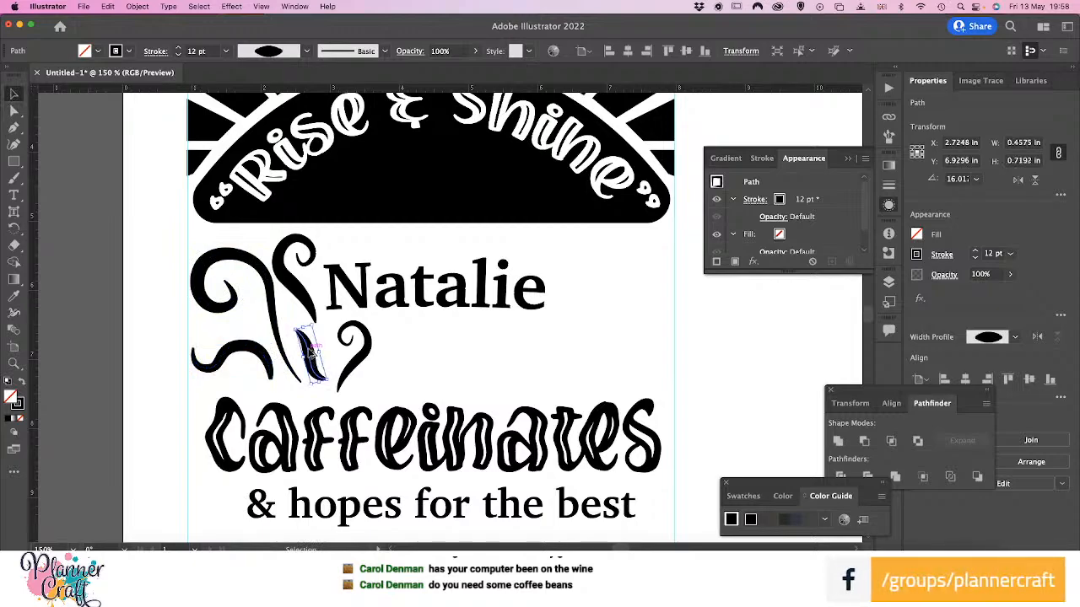
drag(297, 346, 153, 309)
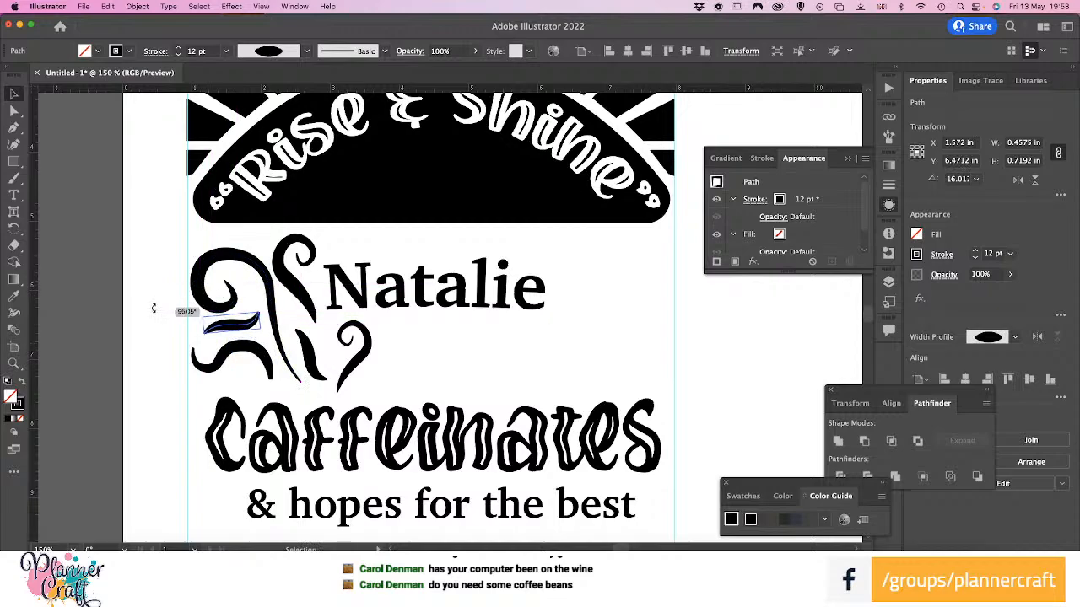
drag(229, 334, 240, 331)
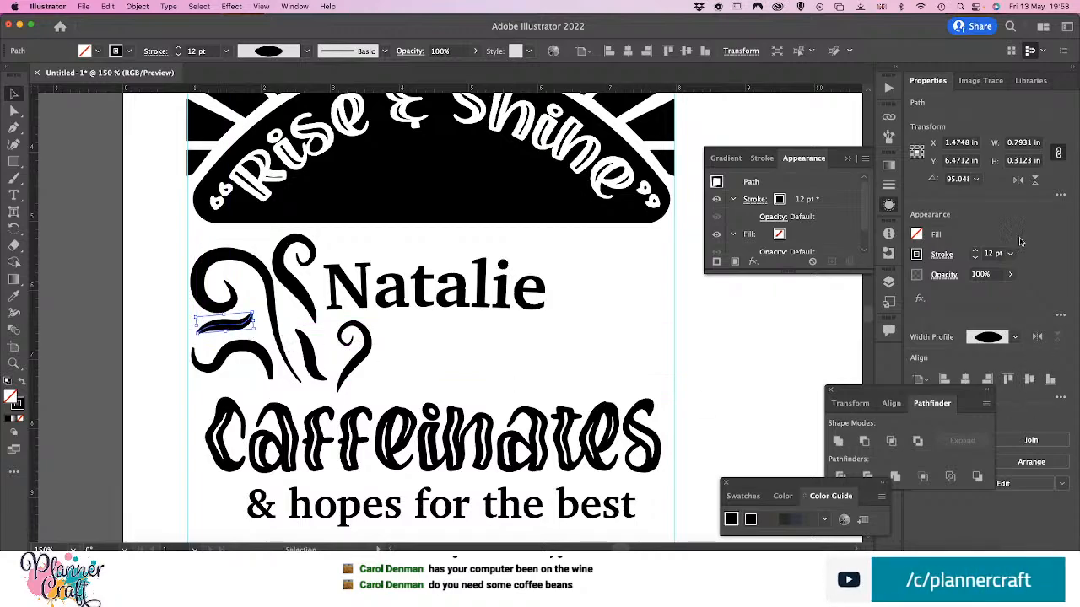
click(1036, 182)
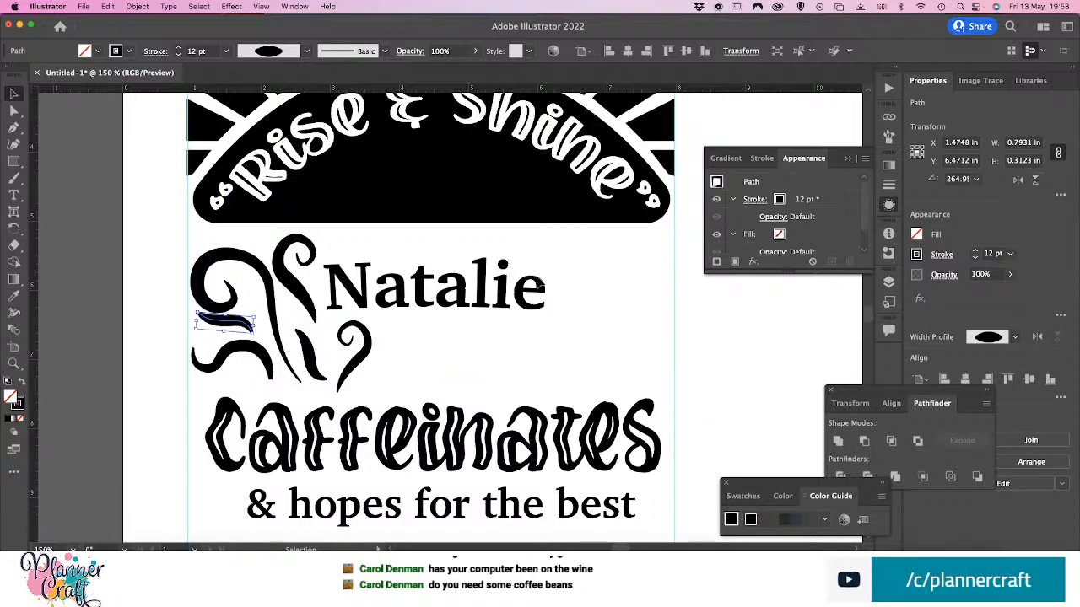
drag(236, 329, 222, 329)
click(105, 371)
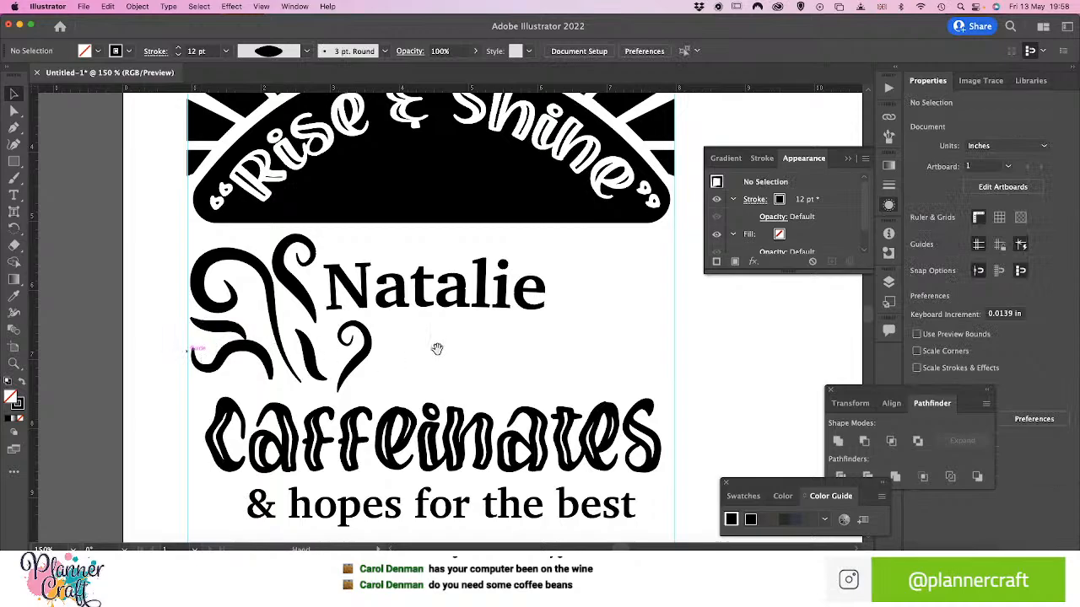
Enlarge the large curl out to the left guide and reposition the two small curls around it and the name
scroll(436, 350, right, 5)
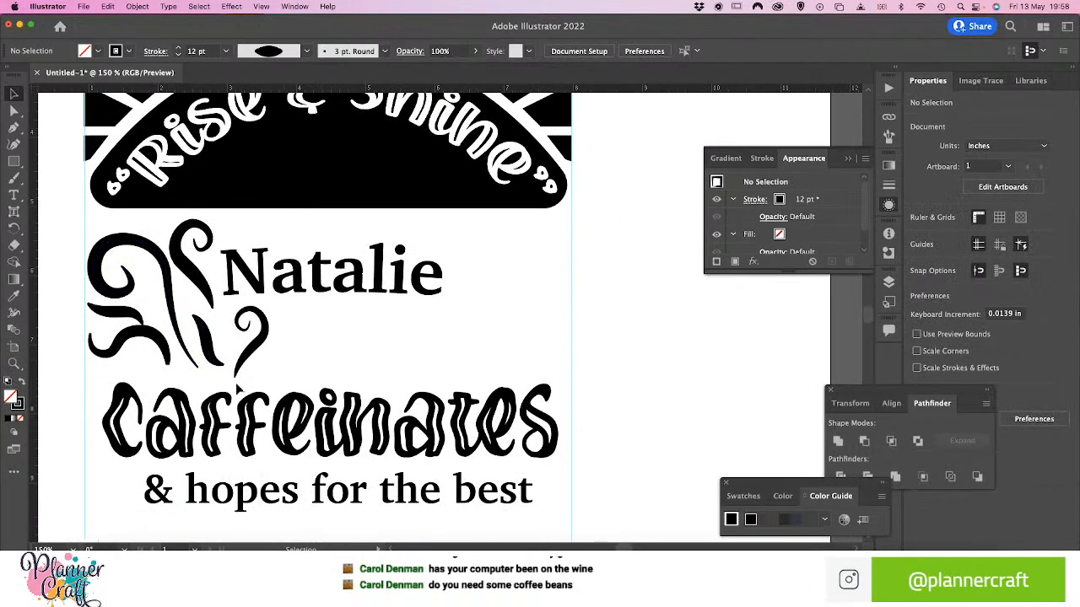
mouse_move(238, 372)
mouse_down()
mouse_move(245, 385)
mouse_move(243, 372)
mouse_up()
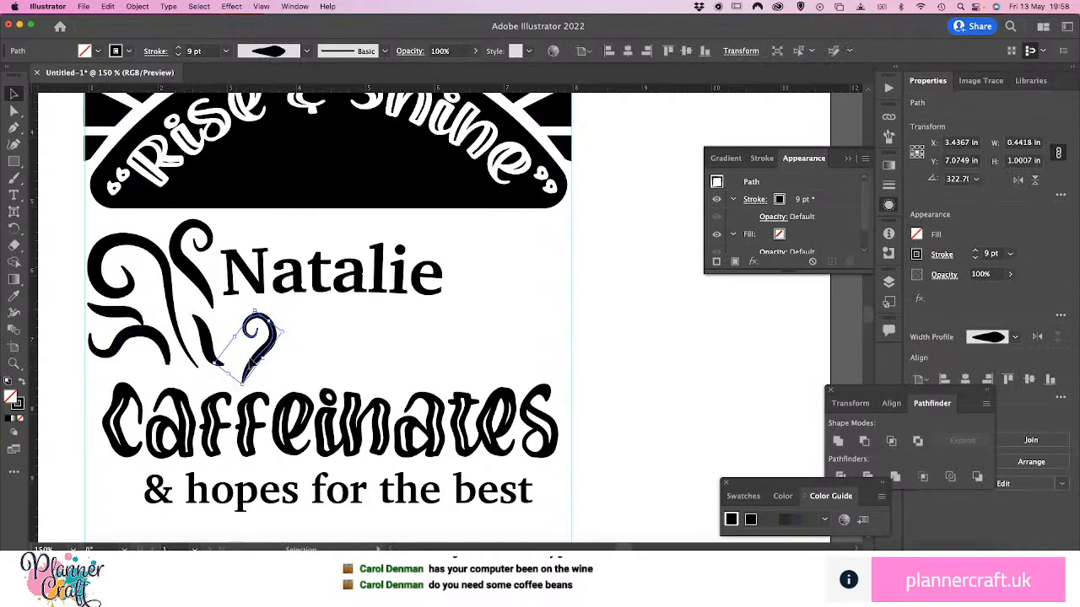
drag(207, 342, 190, 366)
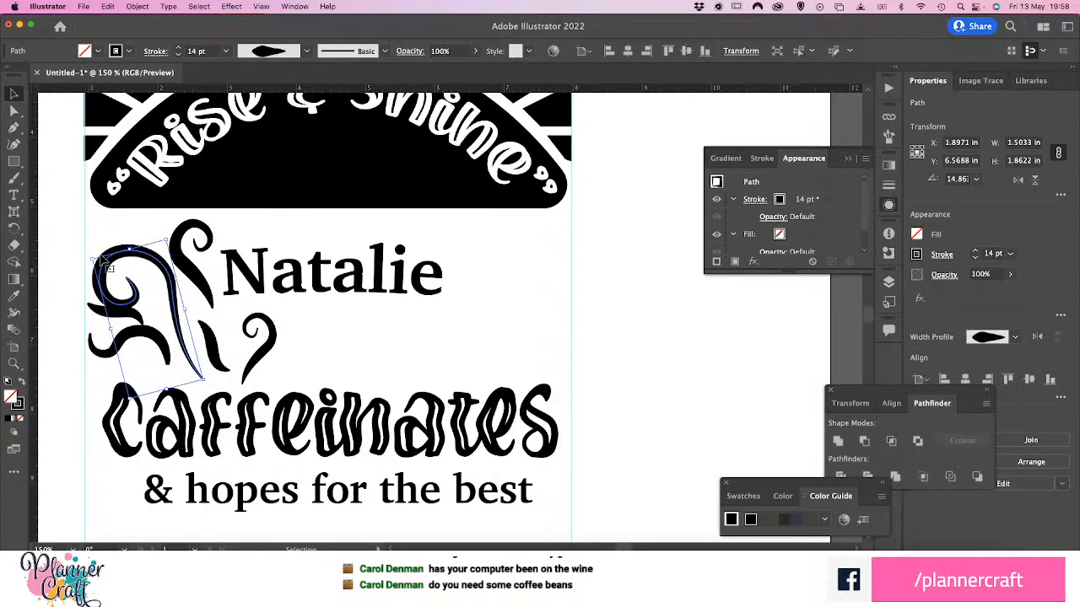
drag(91, 259, 67, 242)
drag(136, 237, 145, 237)
mouse_move(203, 288)
mouse_down()
mouse_move(219, 284)
mouse_move(196, 271)
mouse_up()
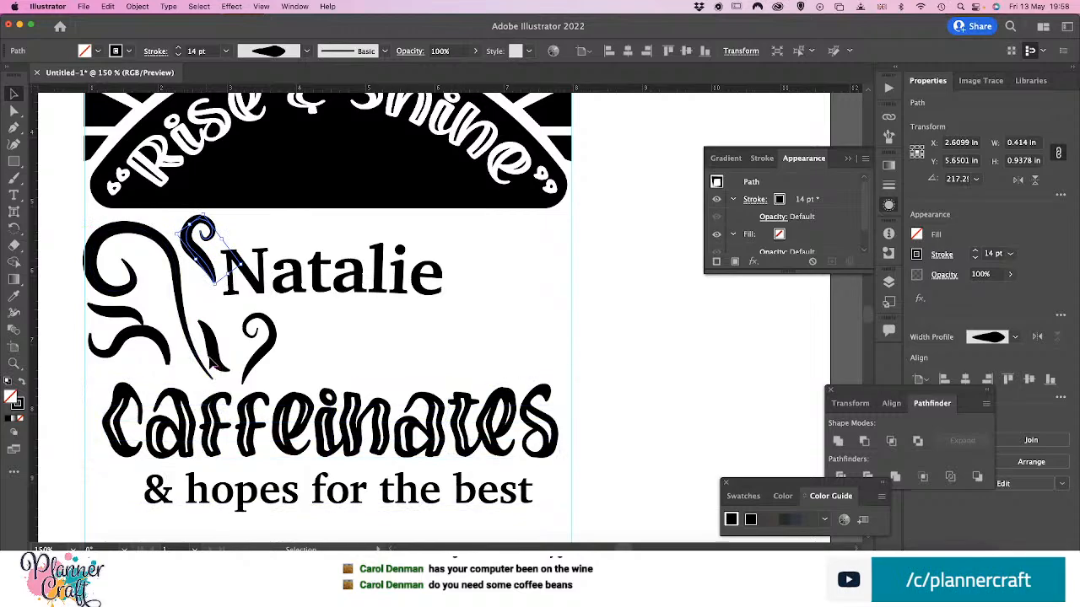
Enlarge the upright leaf to about 0.77 × 1.22 in and the wave to about 1.39 × 0.61 in, moving the flipped leaf against the wave
click(210, 346)
drag(219, 317, 240, 274)
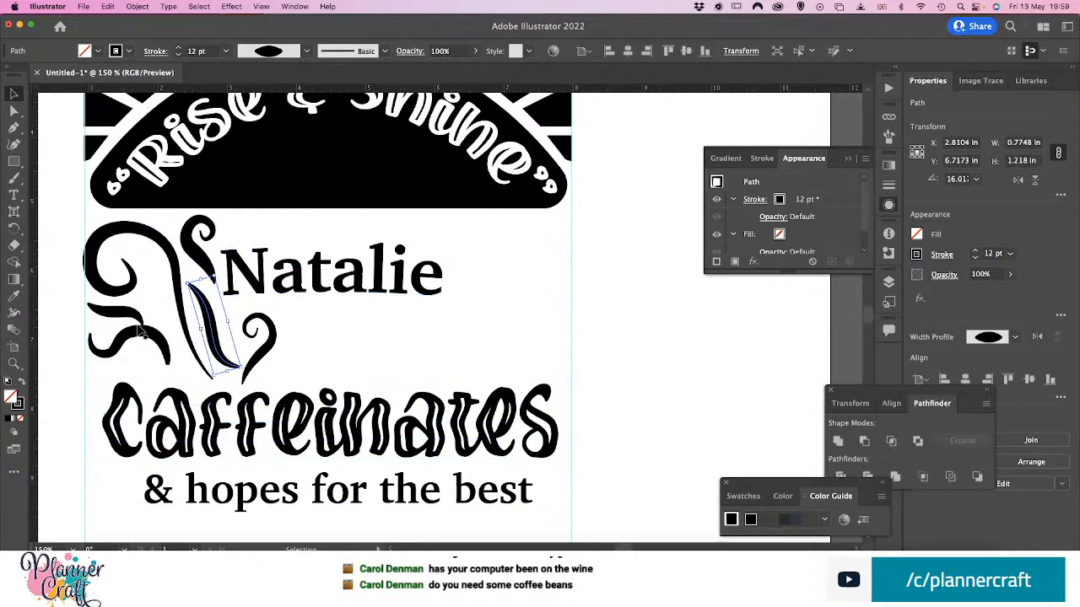
click(164, 350)
drag(172, 364, 188, 383)
drag(178, 345, 178, 352)
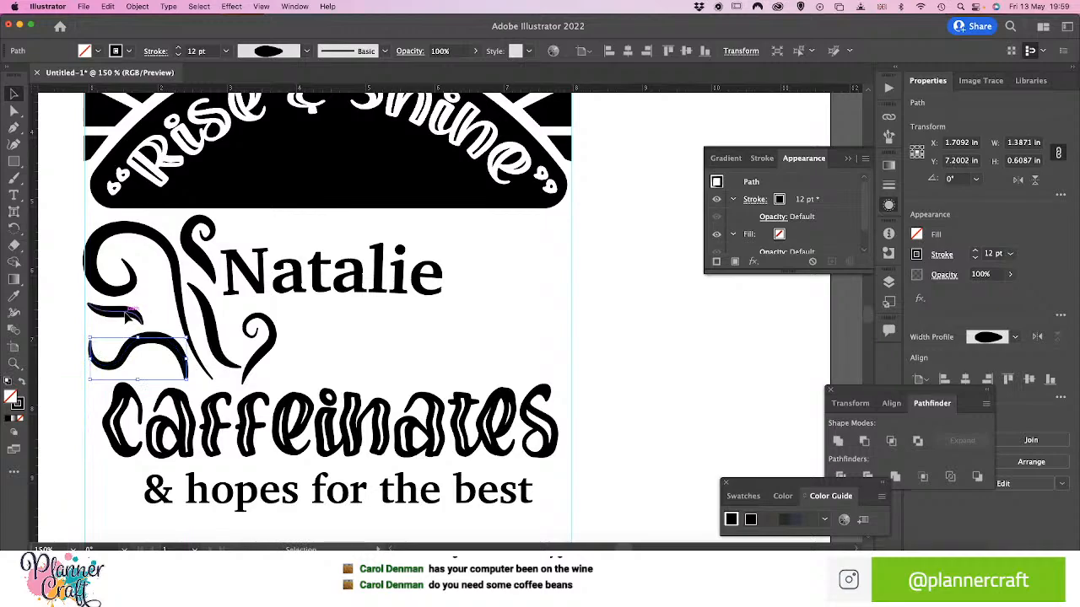
mouse_move(129, 317)
mouse_down()
mouse_move(148, 316)
mouse_move(139, 326)
mouse_up()
click(67, 342)
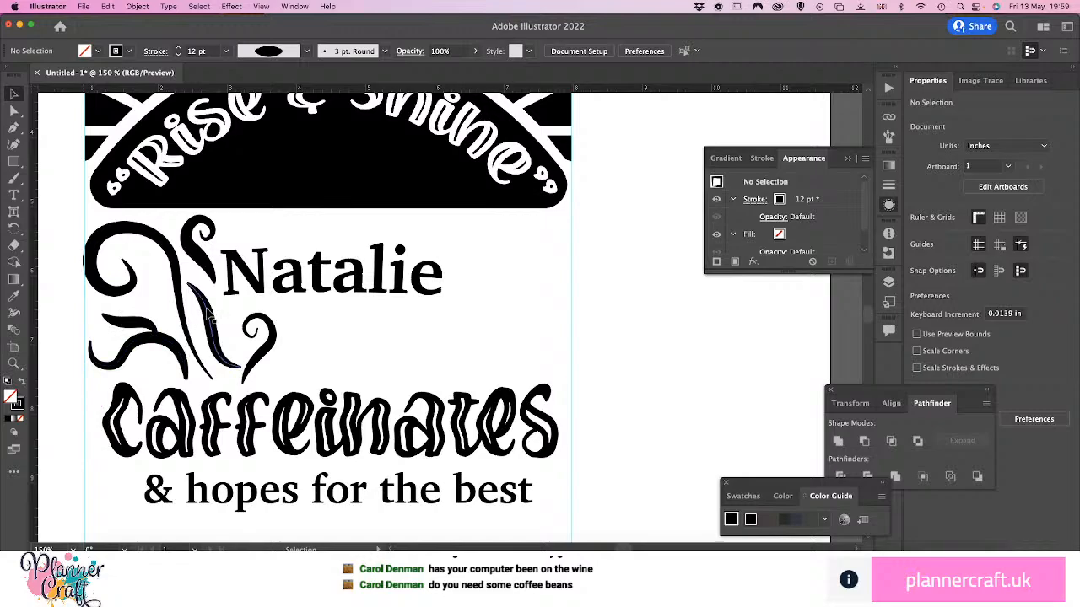
Select all the curls, leaves and the wave beside the name and group them into one flourish
click(215, 334)
shift+click(256, 349)
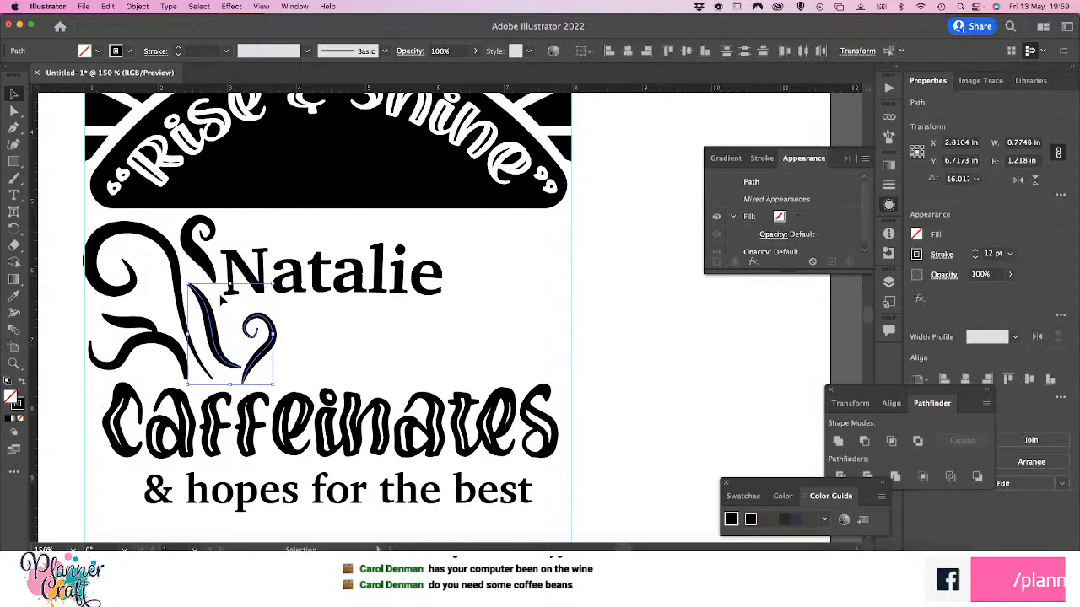
shift+click(181, 258)
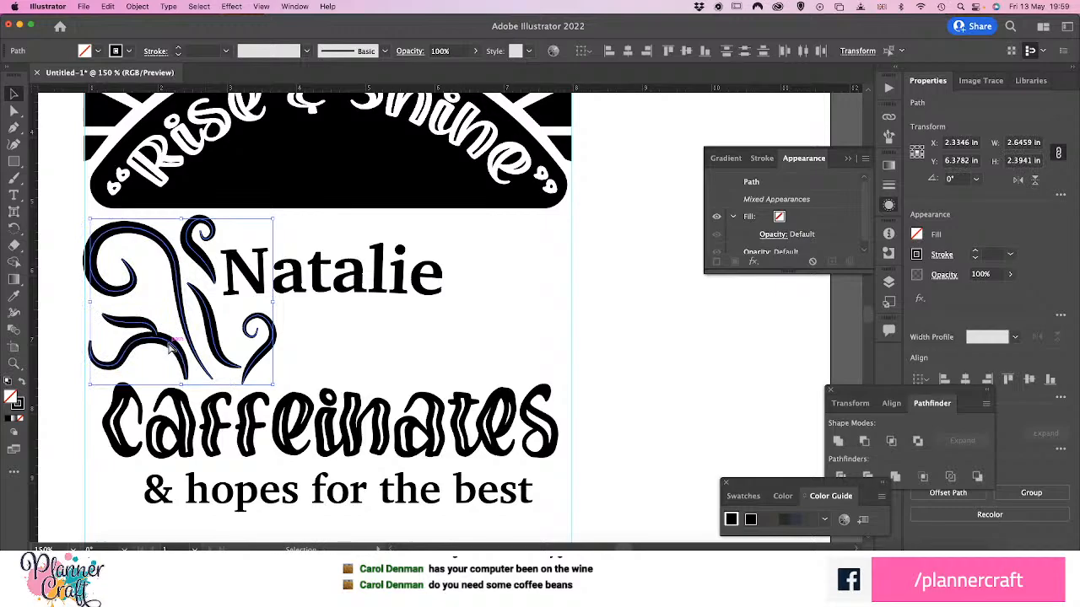
key(super+g)
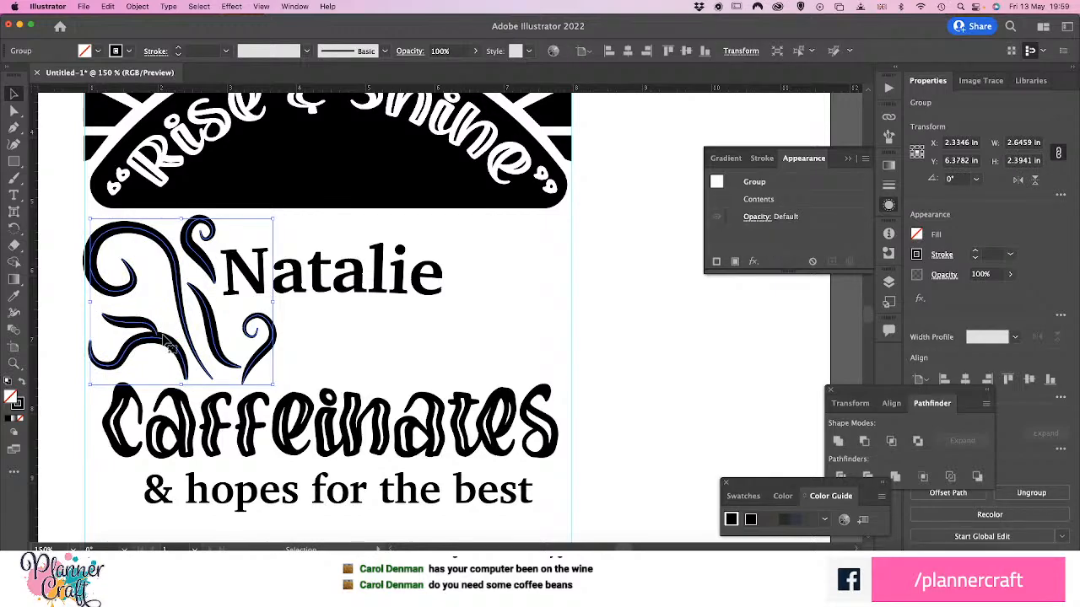
Duplicate the flourish group, flip the copy horizontally and align it inside the right guide, level with the original
drag(171, 342, 528, 350)
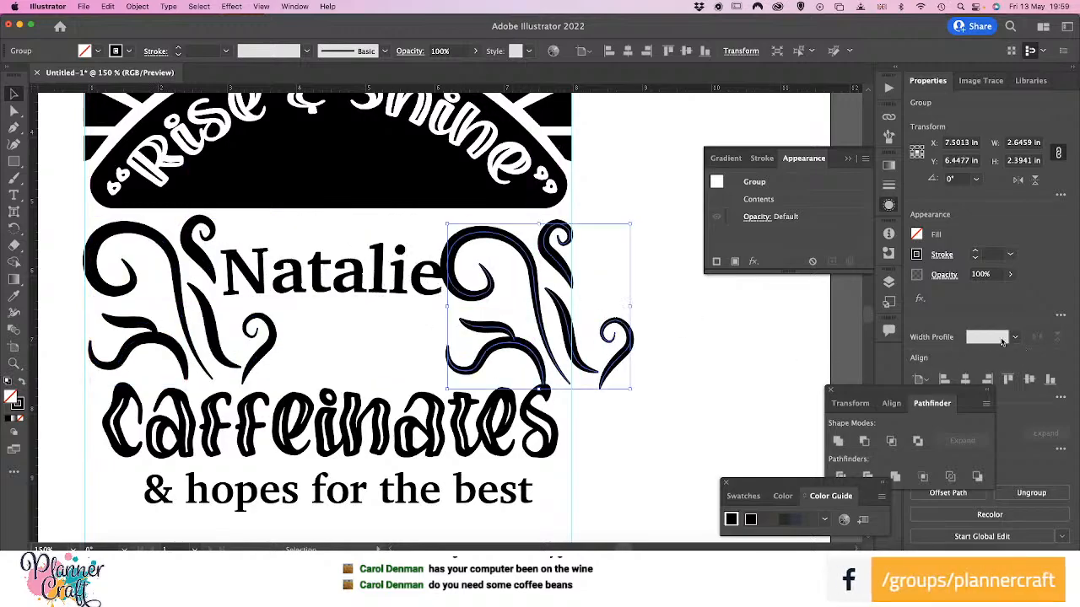
click(1018, 179)
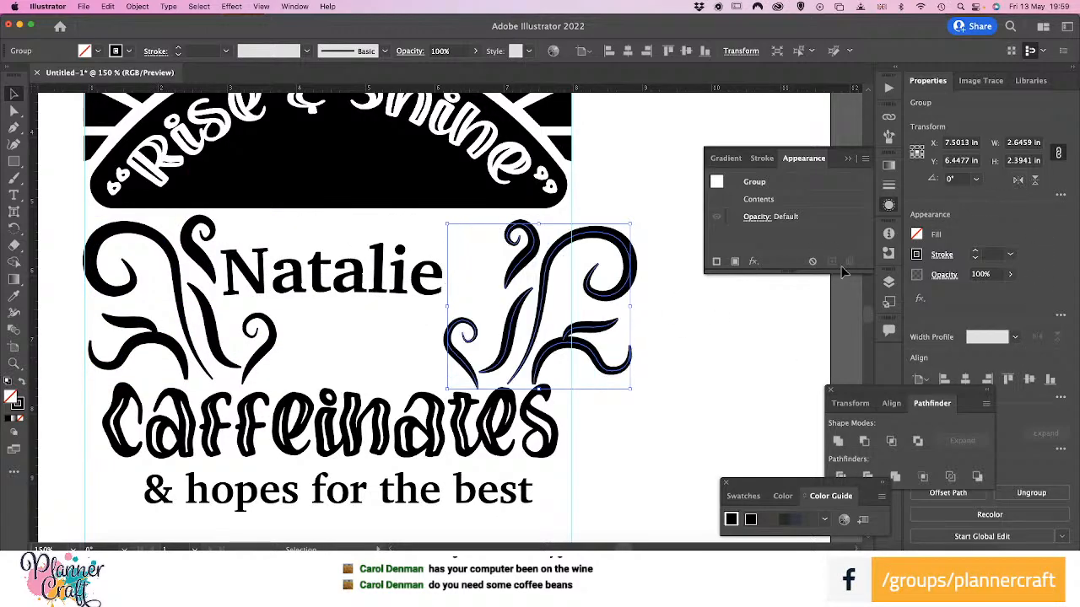
drag(631, 280, 565, 270)
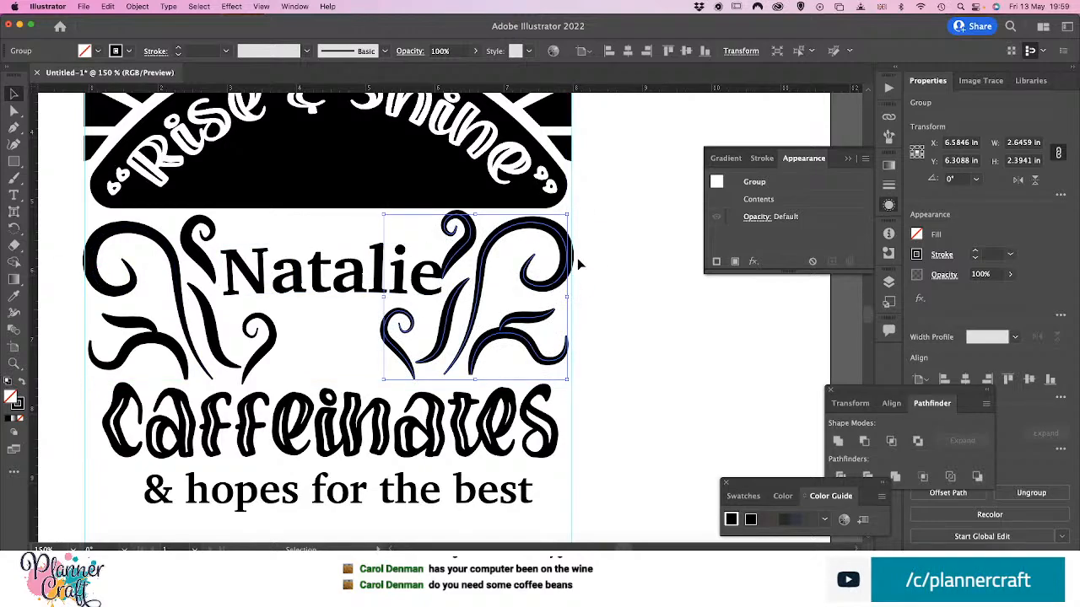
key(Down)
key(Down)
key(Down)
key(Down)
key(Down)
key(Down)
key(Down)
key(Down)
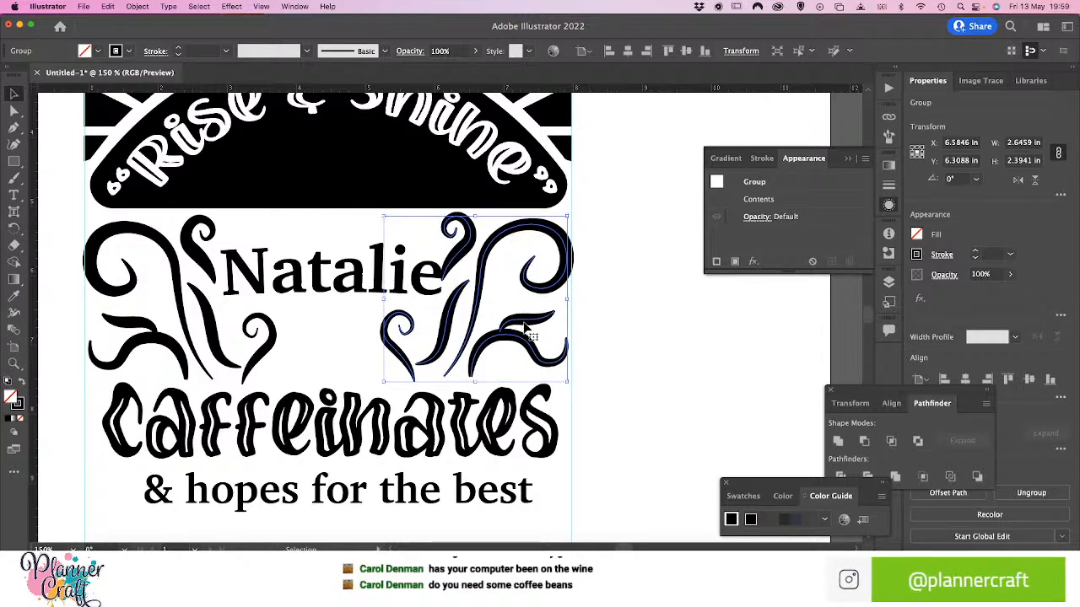
key(Down)
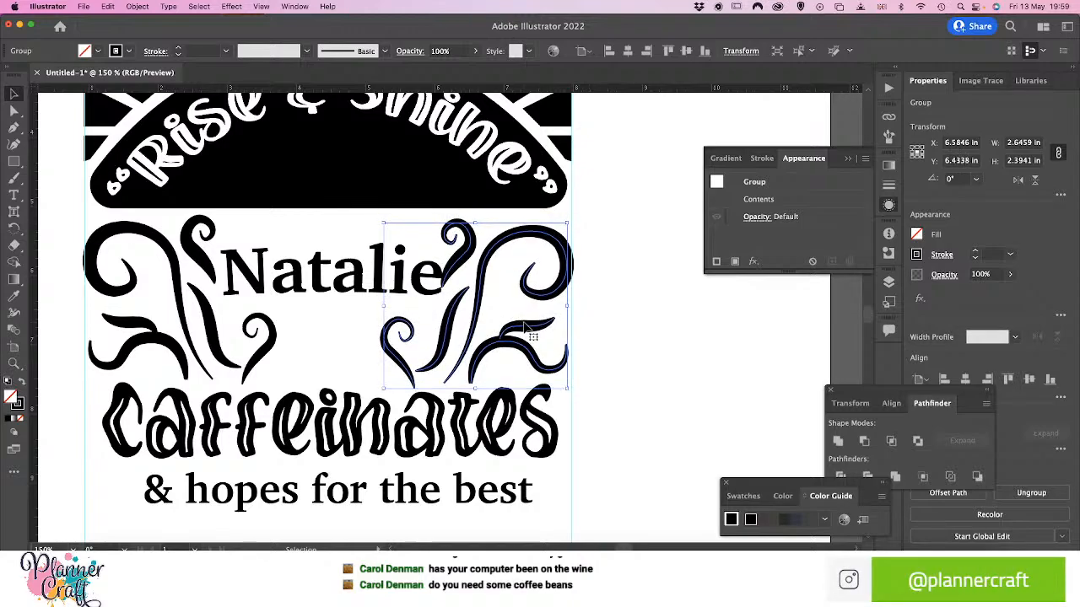
Shrink the name lettering to about 3.13 × 0.71 in and center it between the two flourishes
click(615, 310)
click(317, 292)
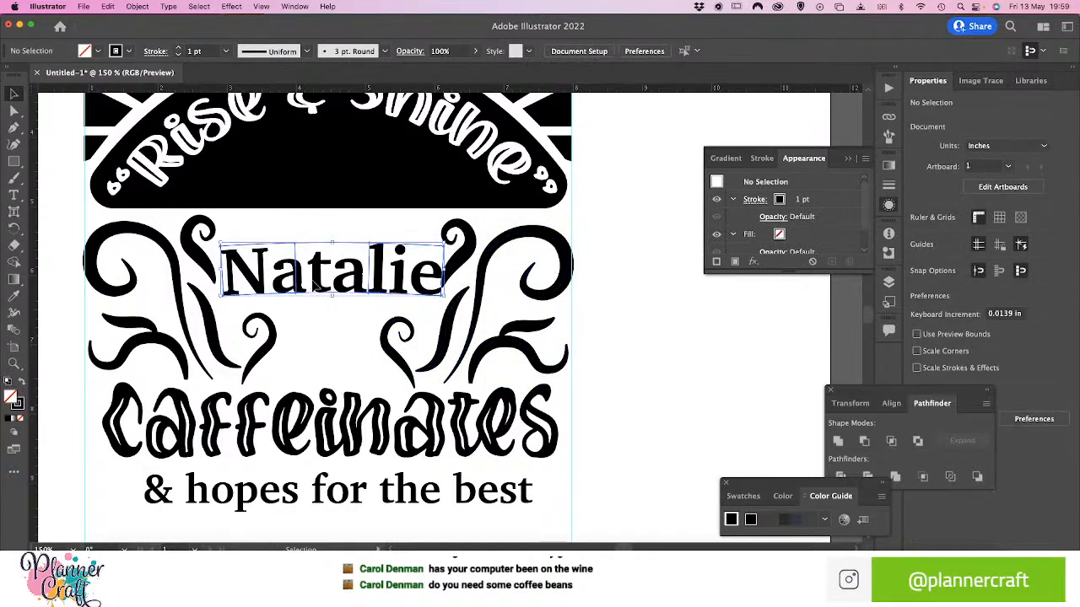
mouse_move(317, 292)
mouse_down()
mouse_move(313, 305)
mouse_move(335, 296)
mouse_up()
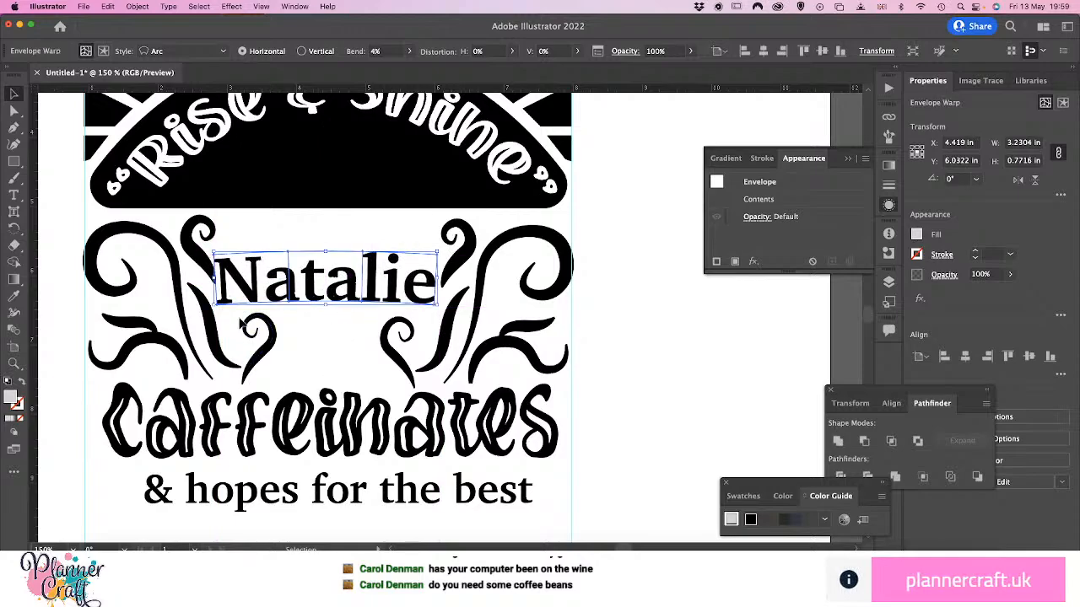
drag(214, 304, 220, 302)
drag(380, 287, 374, 292)
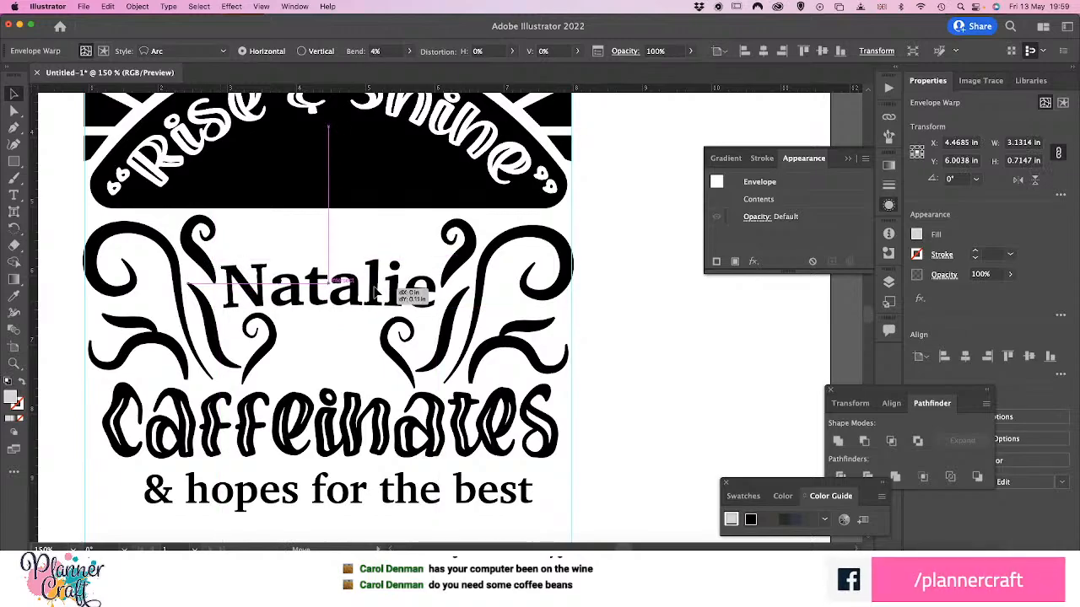
click(616, 345)
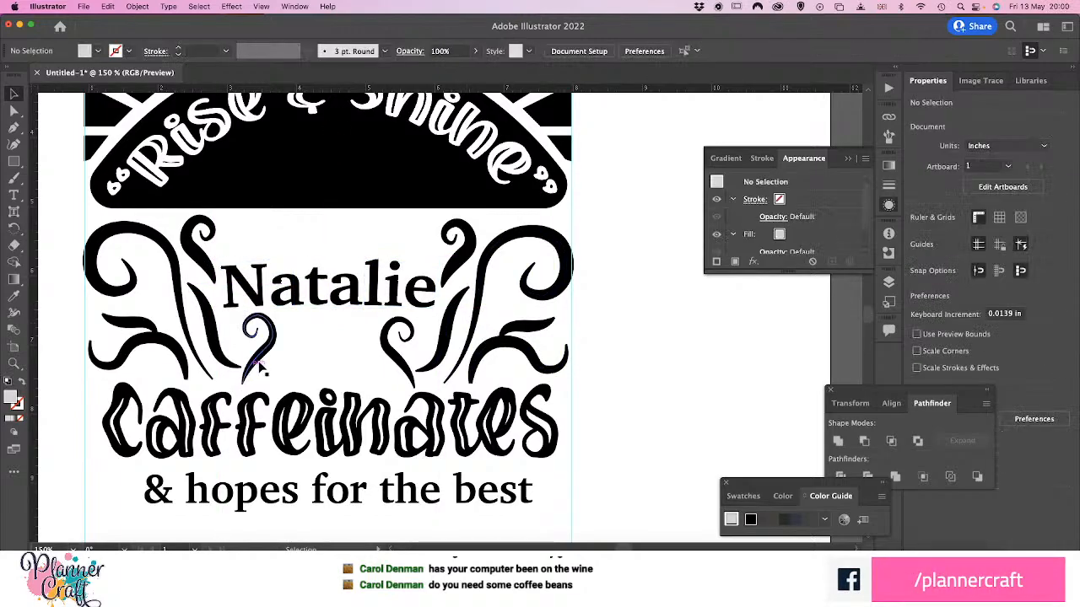
click(226, 352)
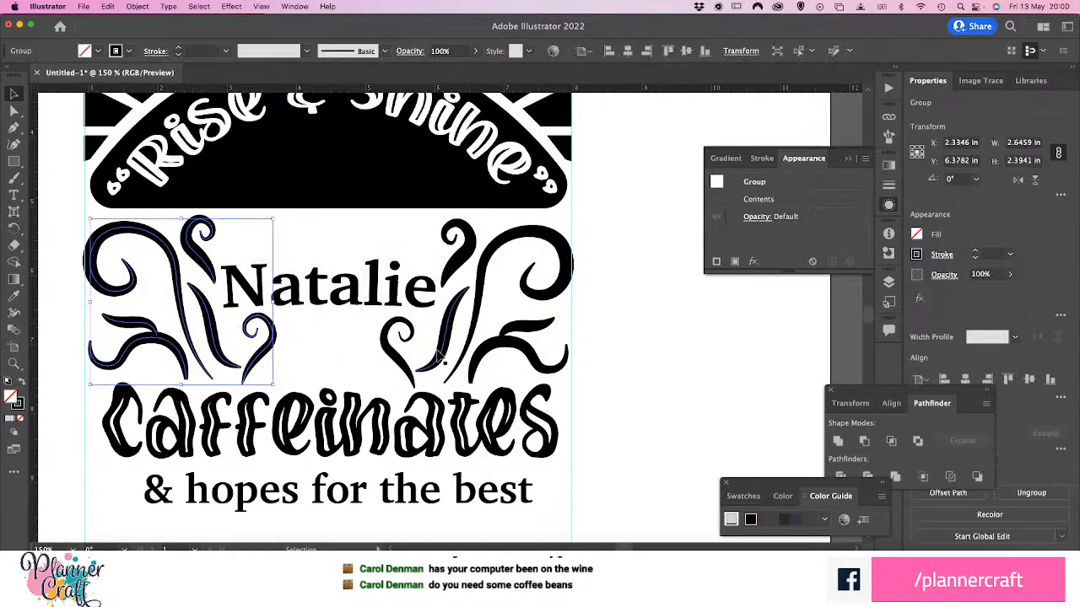
click(620, 336)
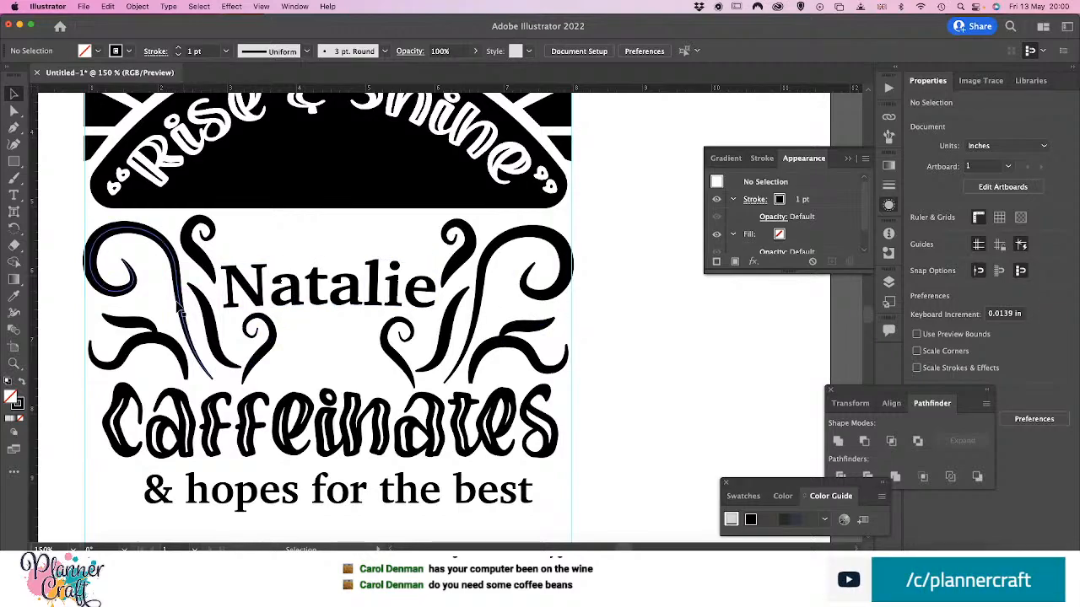
Ungroup the original flourish and its mirrored copy so their curls and leaves can be edited separately
click(131, 329)
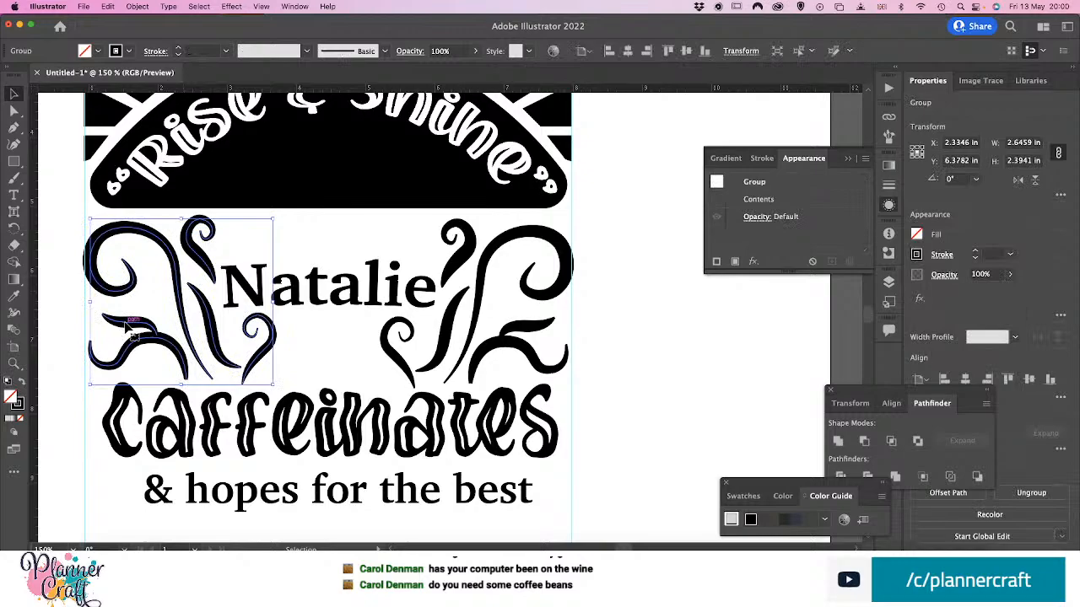
key(super+shift+g)
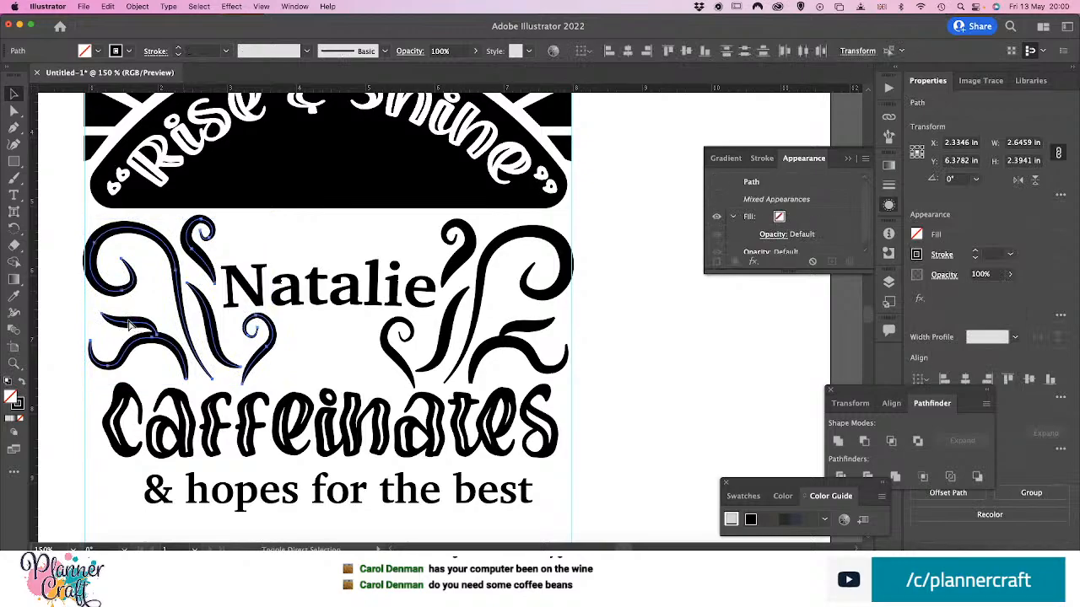
click(540, 338)
click(528, 332)
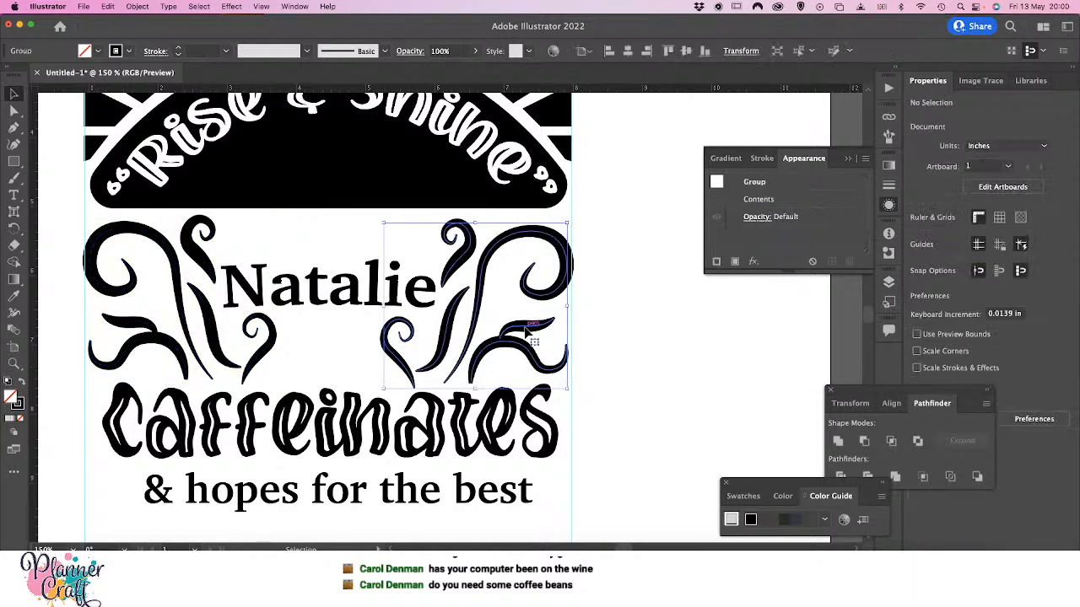
key(super+shift+g)
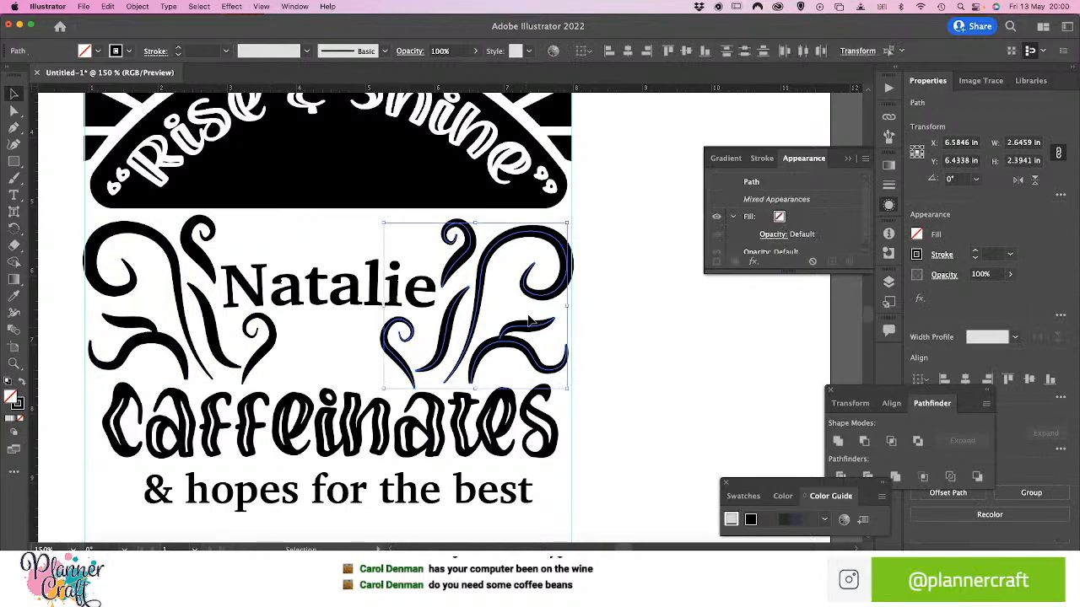
click(590, 339)
Duplicate the small horizontal leaf beside each inner curl below the name, flipping the copy by the right-hand curl horizontally
click(529, 331)
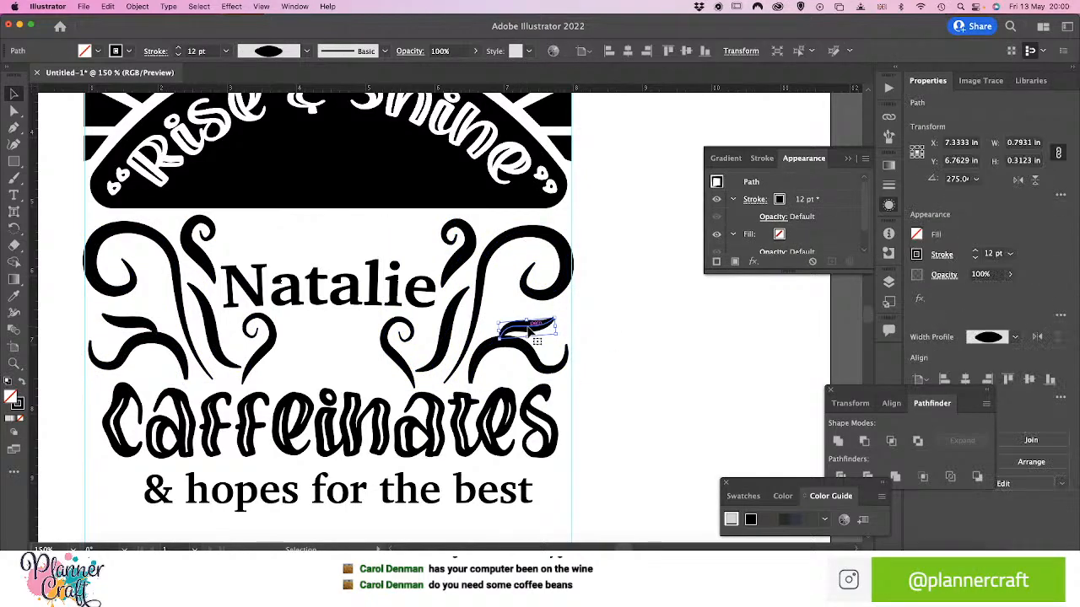
drag(529, 331, 367, 373)
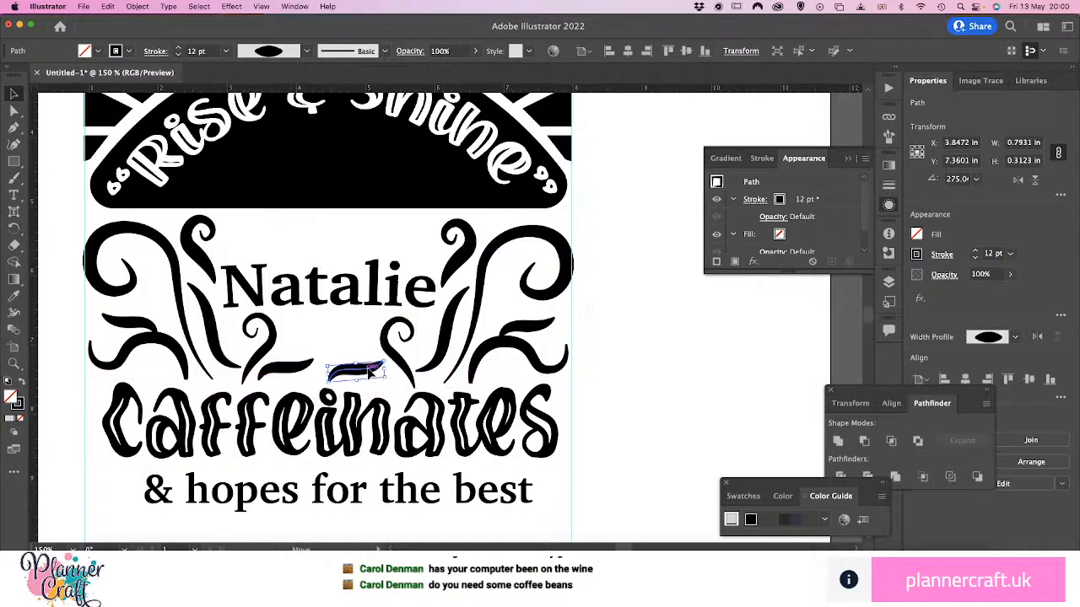
click(1018, 181)
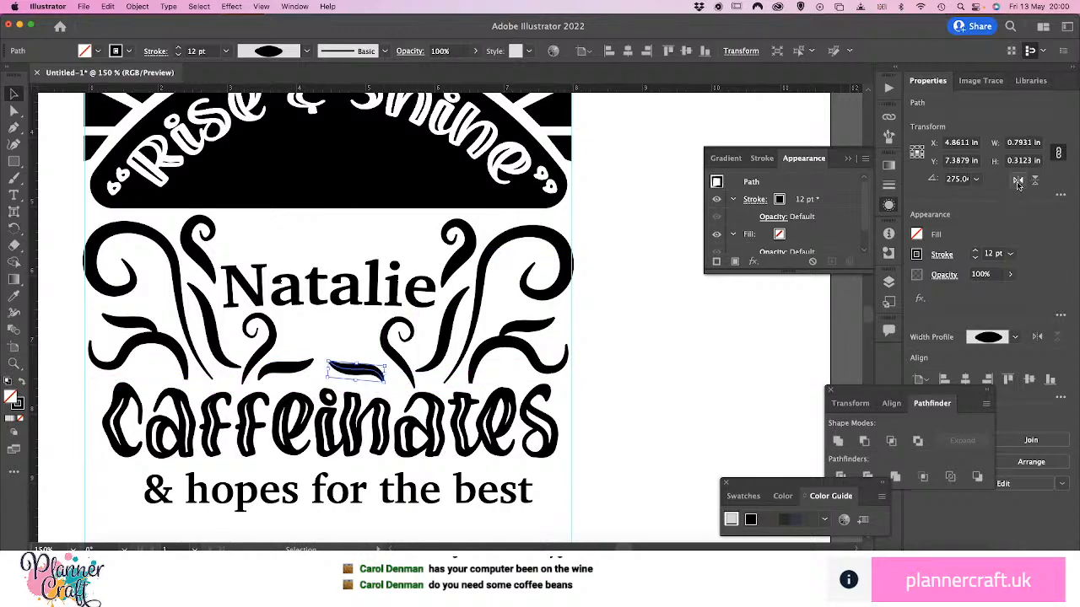
mouse_move(377, 373)
mouse_down()
mouse_move(325, 389)
mouse_move(406, 368)
mouse_move(375, 370)
mouse_up()
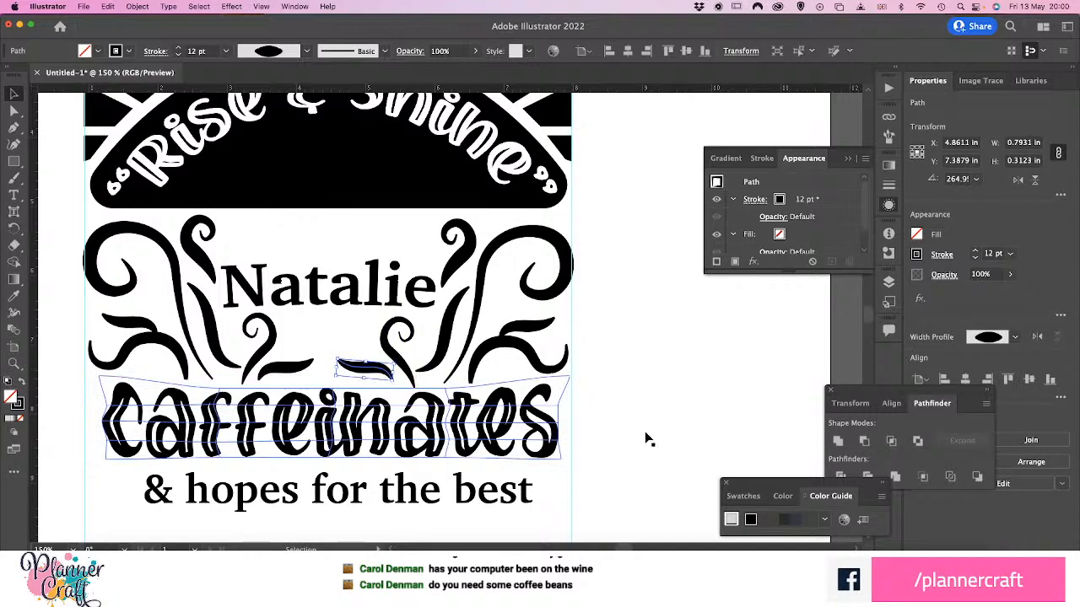
click(726, 377)
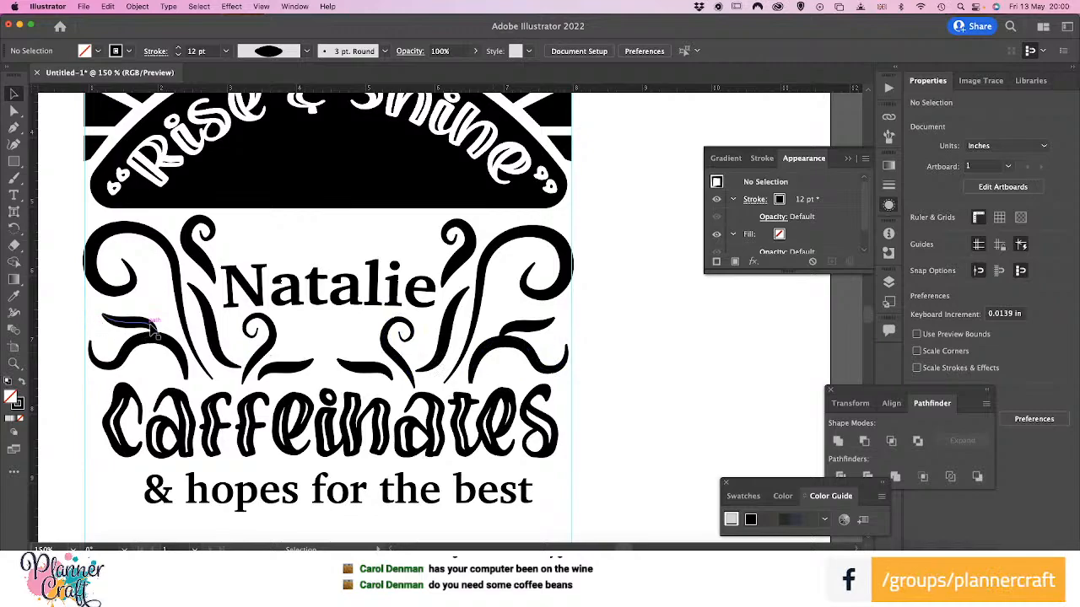
Copy the long upright leaf next to the right-hand inner curl, shrink it to about 0.40 × 0.62 in and set its stroke to 9 pt
click(226, 361)
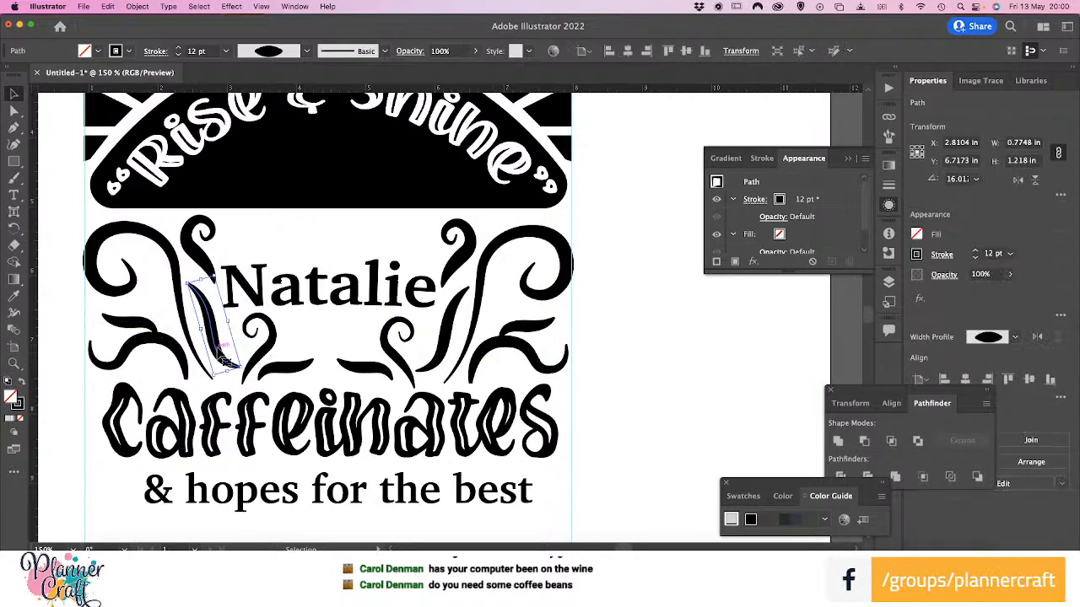
drag(224, 360, 352, 334)
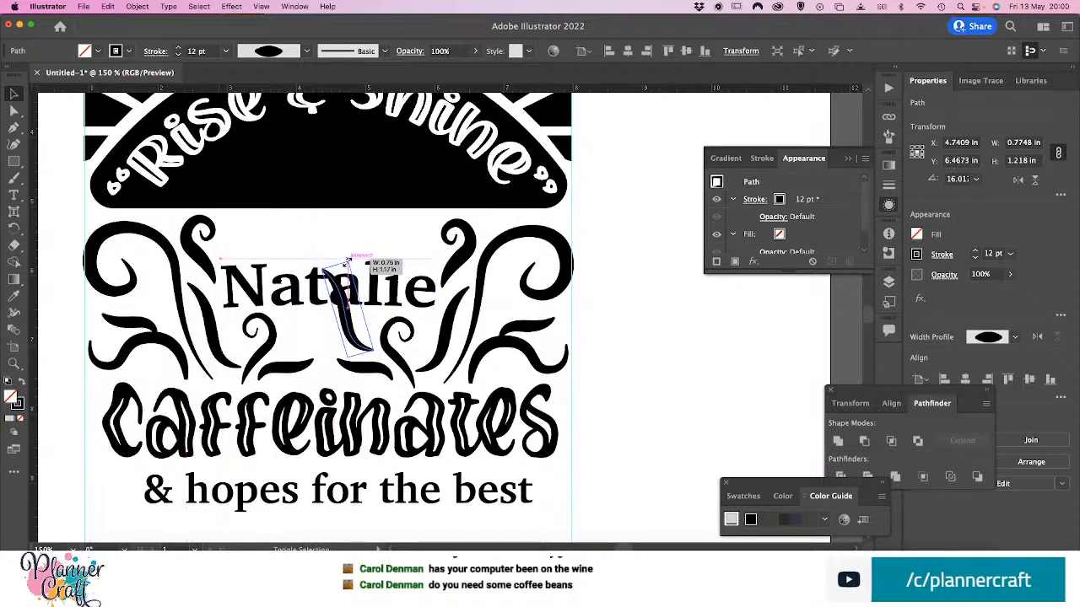
drag(348, 262, 341, 272)
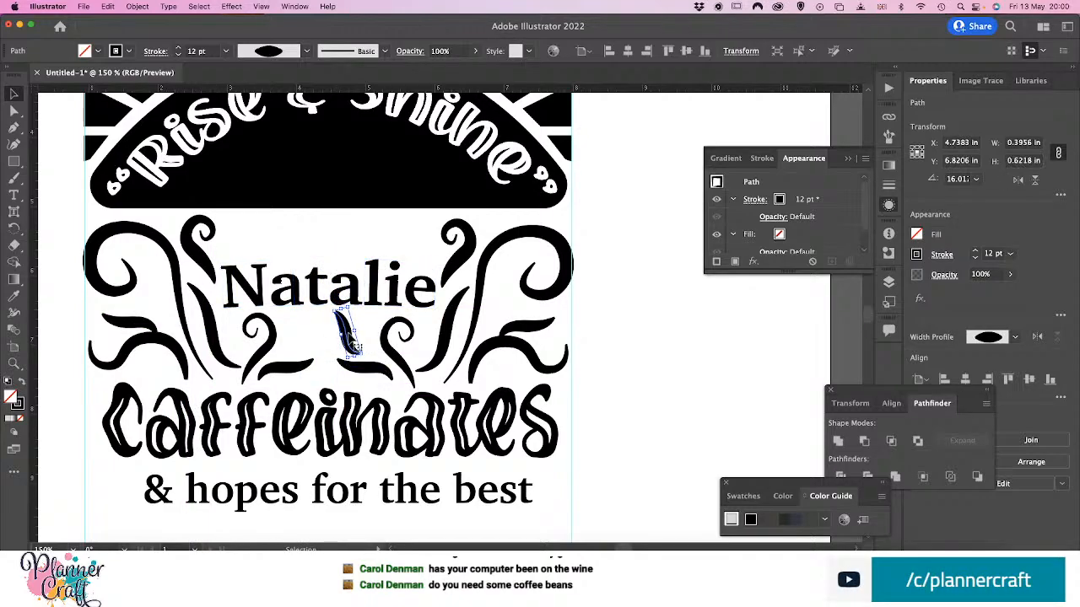
mouse_move(354, 345)
mouse_down()
mouse_move(384, 341)
mouse_move(363, 344)
mouse_up()
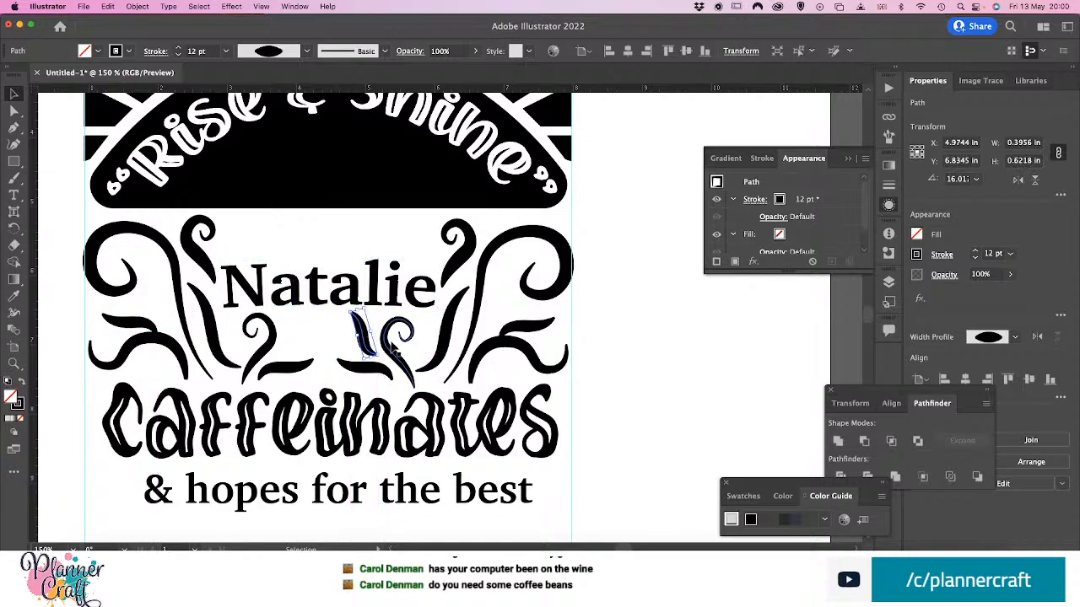
click(1009, 255)
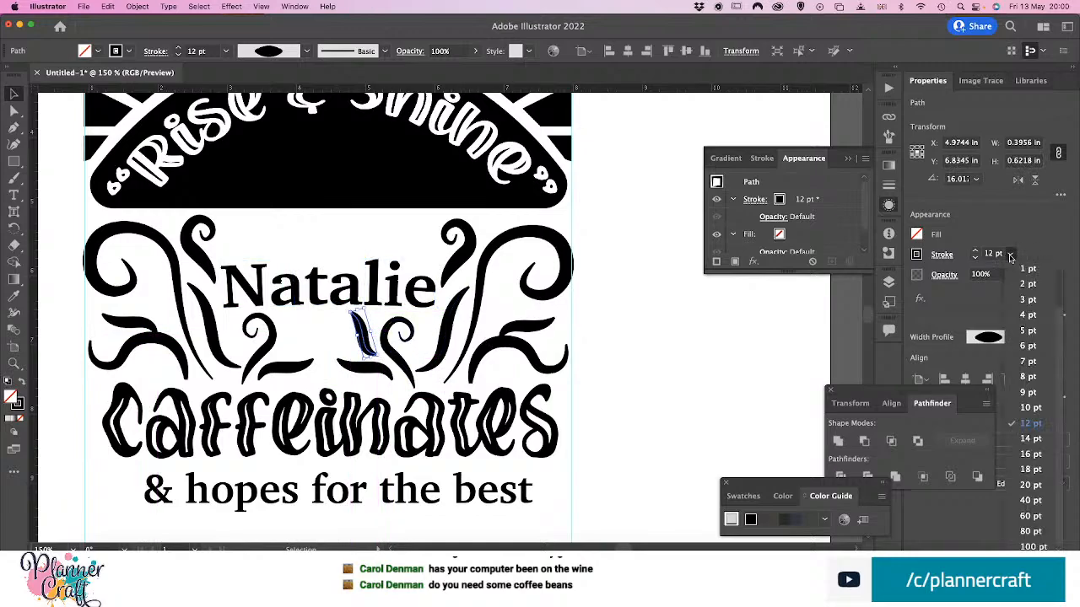
click(1024, 393)
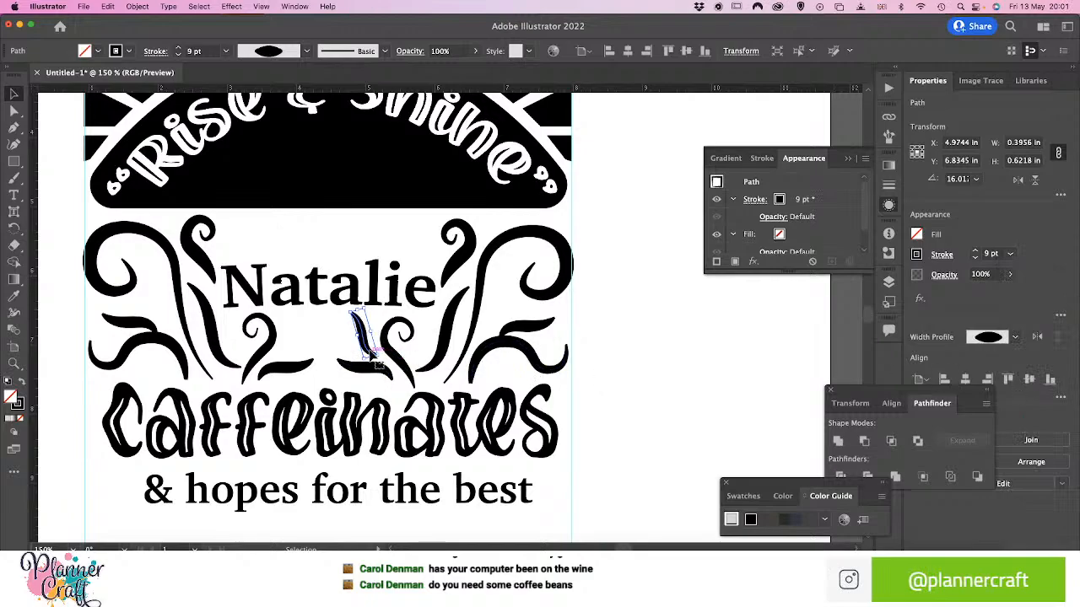
Duplicate the small upright leaf, flip the copy horizontally and place it beside the left-hand inner curl
drag(372, 342, 282, 337)
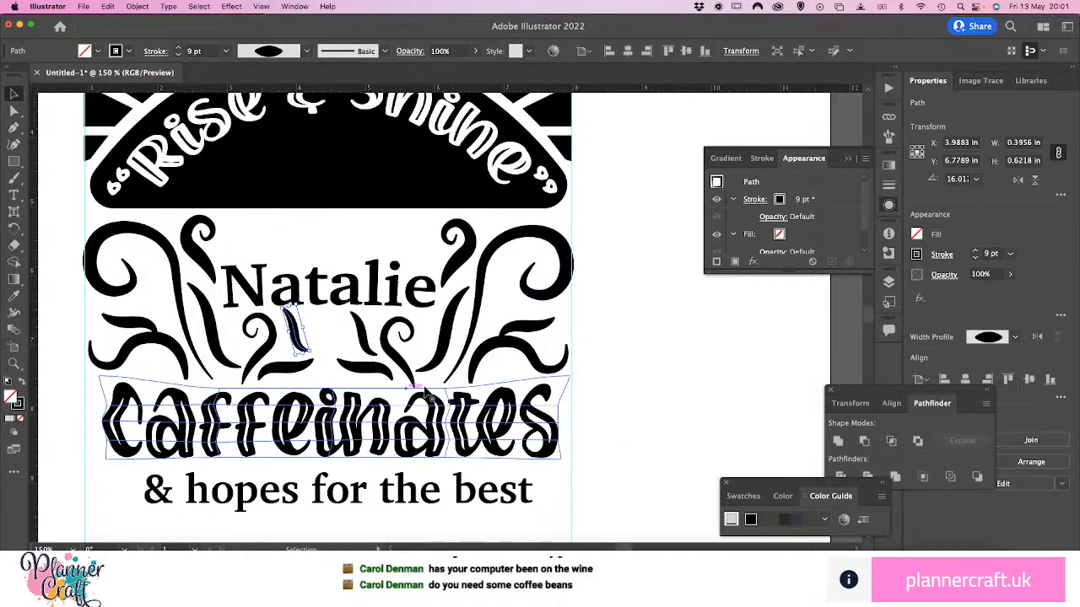
click(1019, 180)
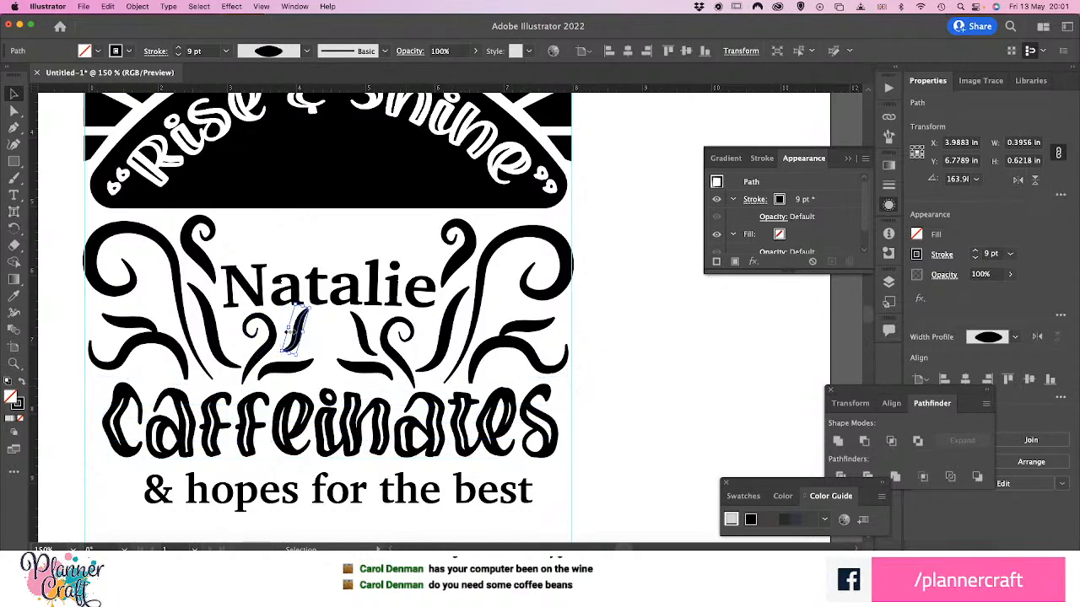
drag(294, 331, 291, 347)
click(574, 386)
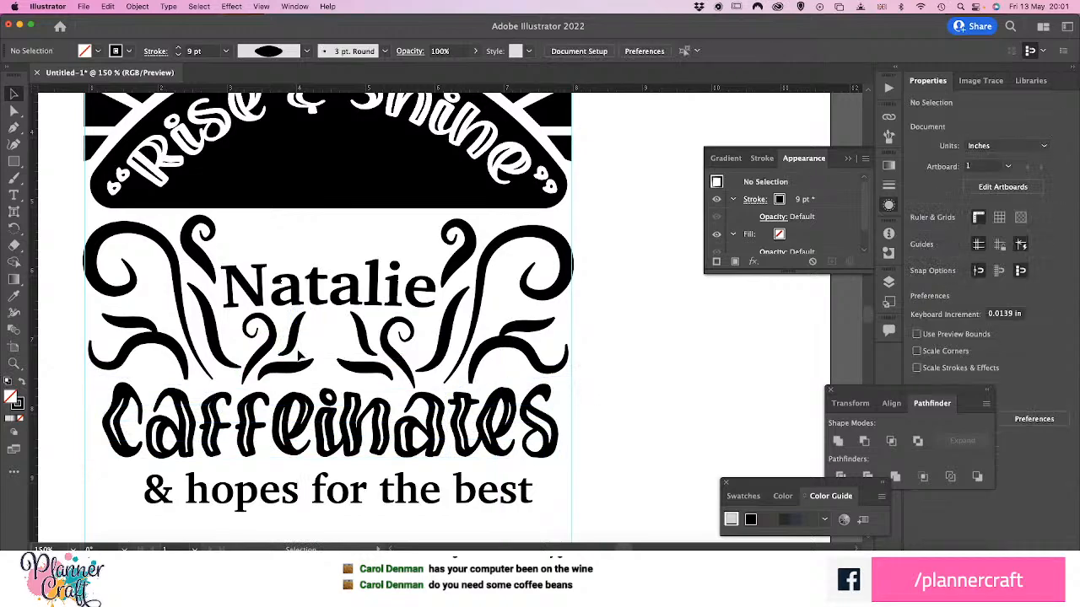
Thicken the lower stem ends of both large outer curls with the Width tool
click(189, 329)
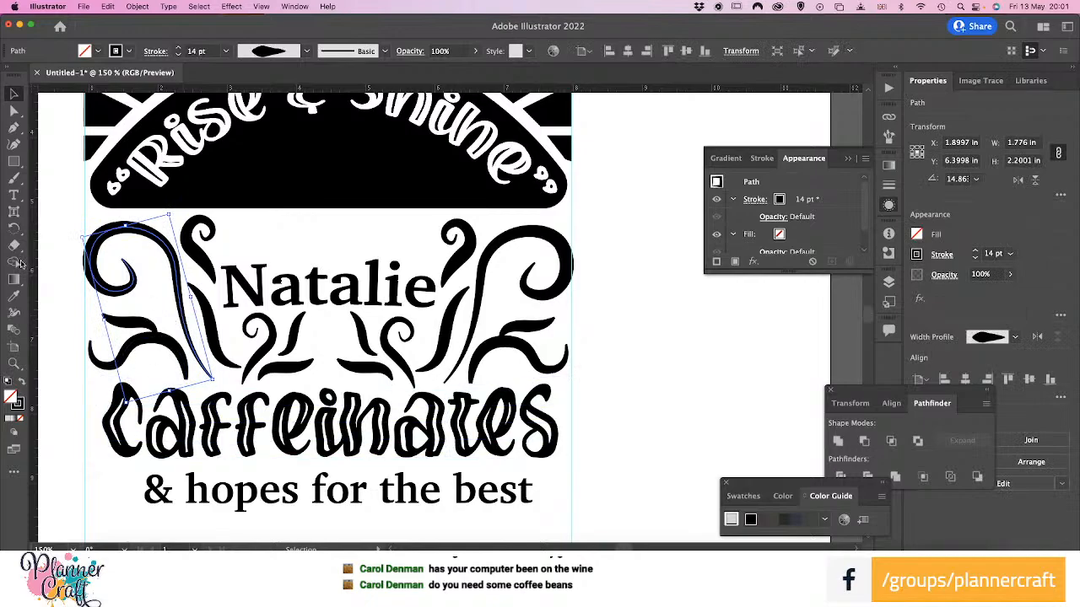
click(14, 314)
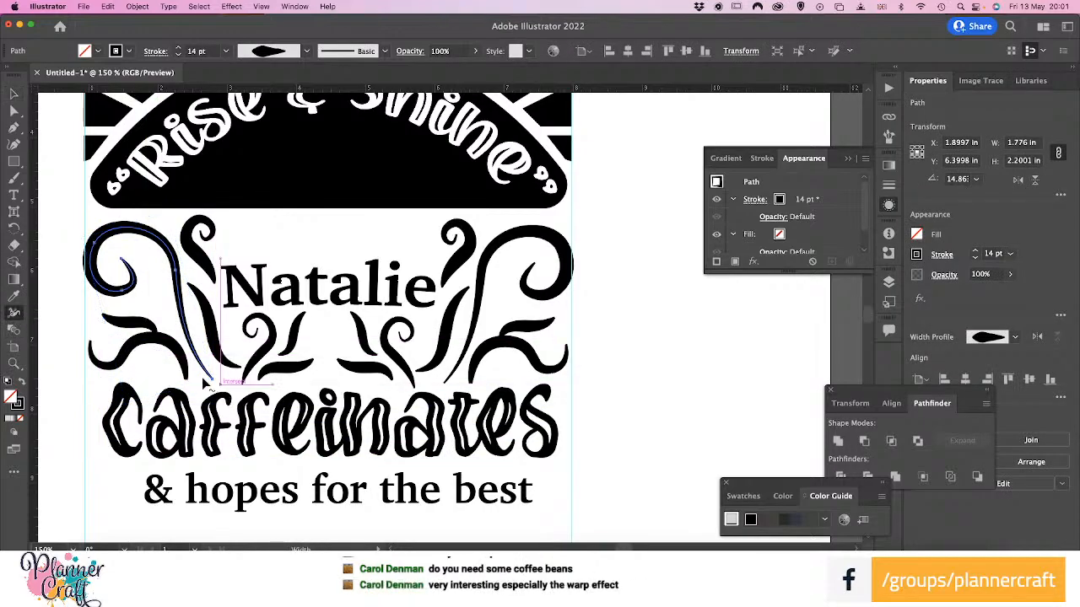
drag(207, 377, 201, 375)
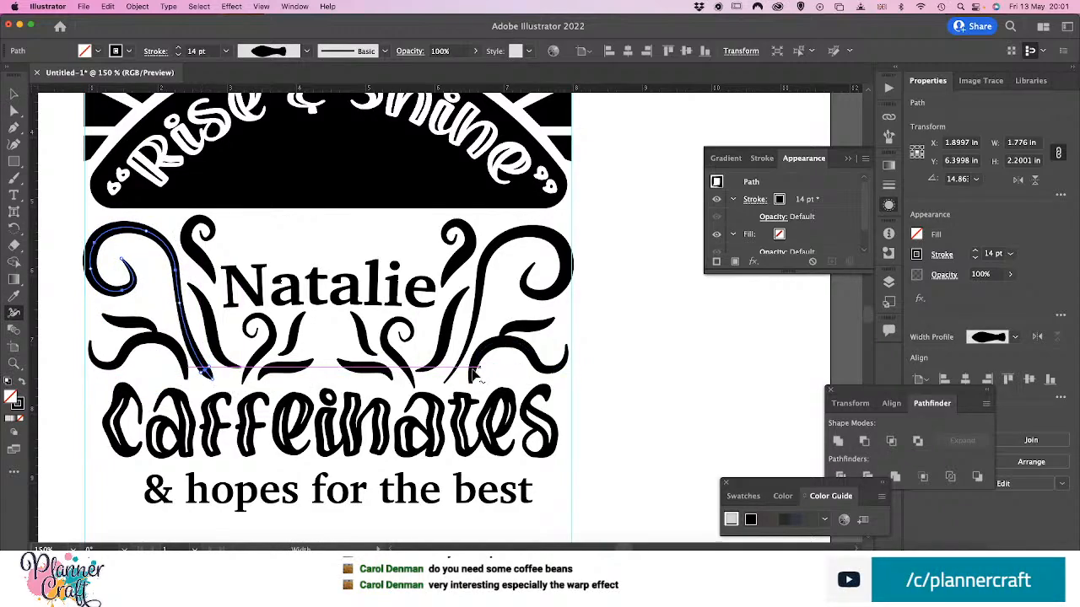
drag(456, 373, 462, 378)
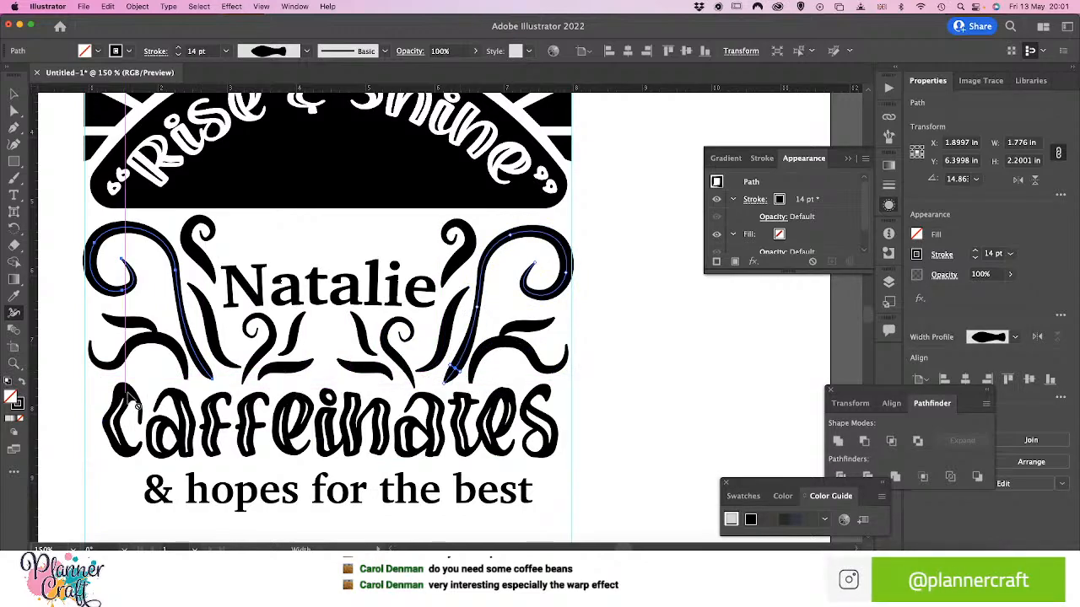
click(17, 92)
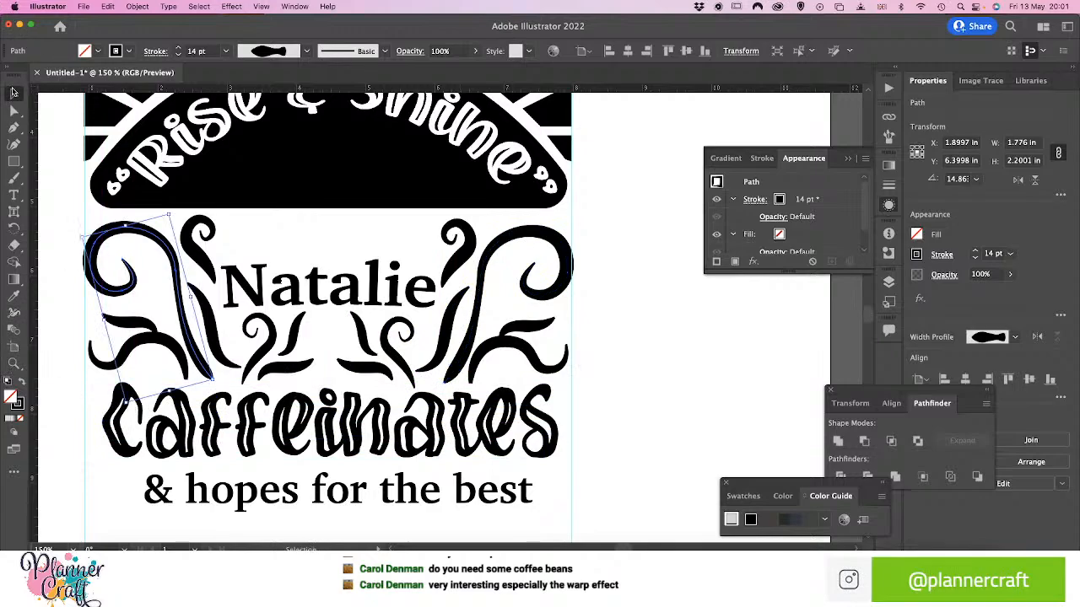
click(612, 309)
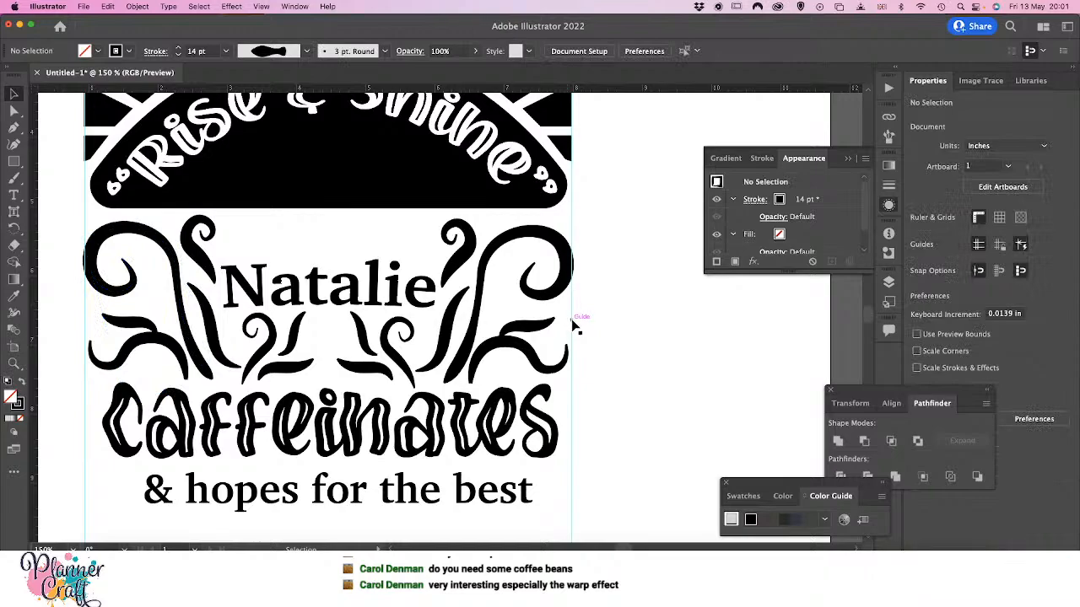
Select the closing line "& hopes for the best" below "caffeinates"
scroll(412, 420, down, 1)
scroll(411, 420, down, 5)
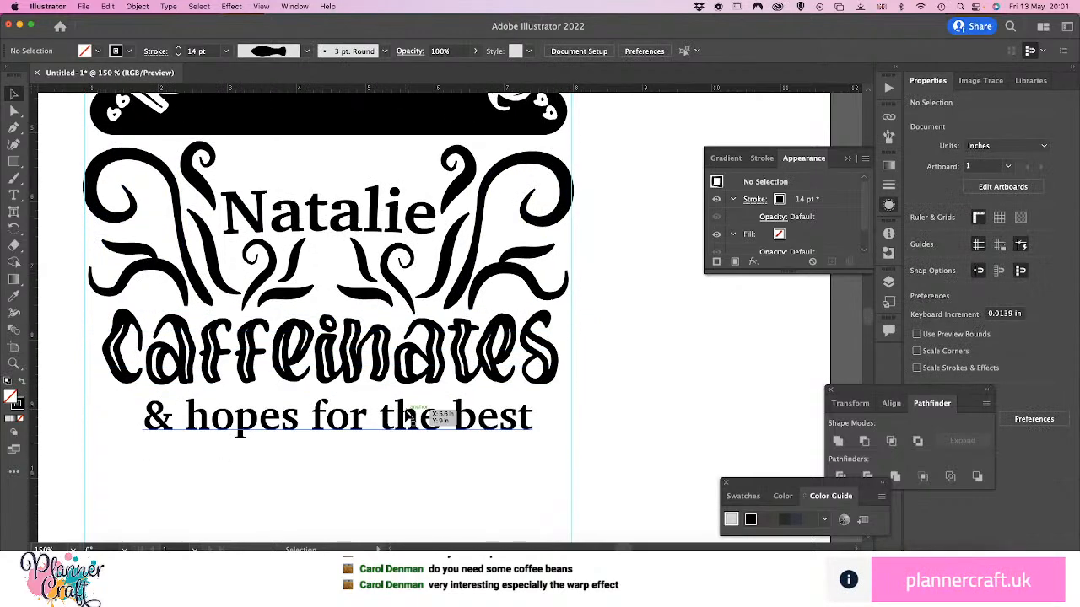
scroll(410, 394, down, 1)
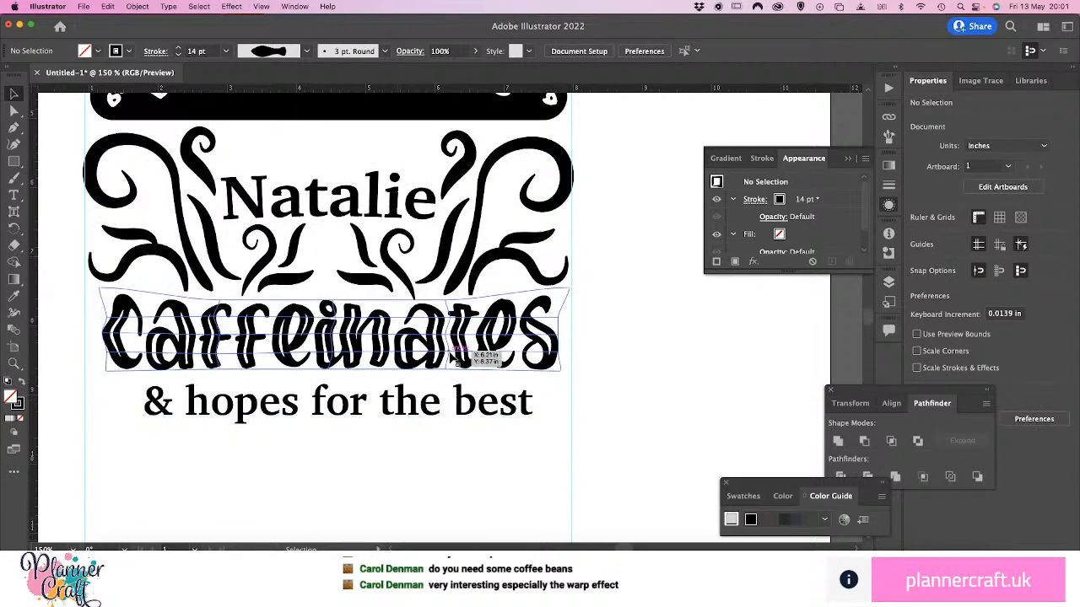
click(444, 409)
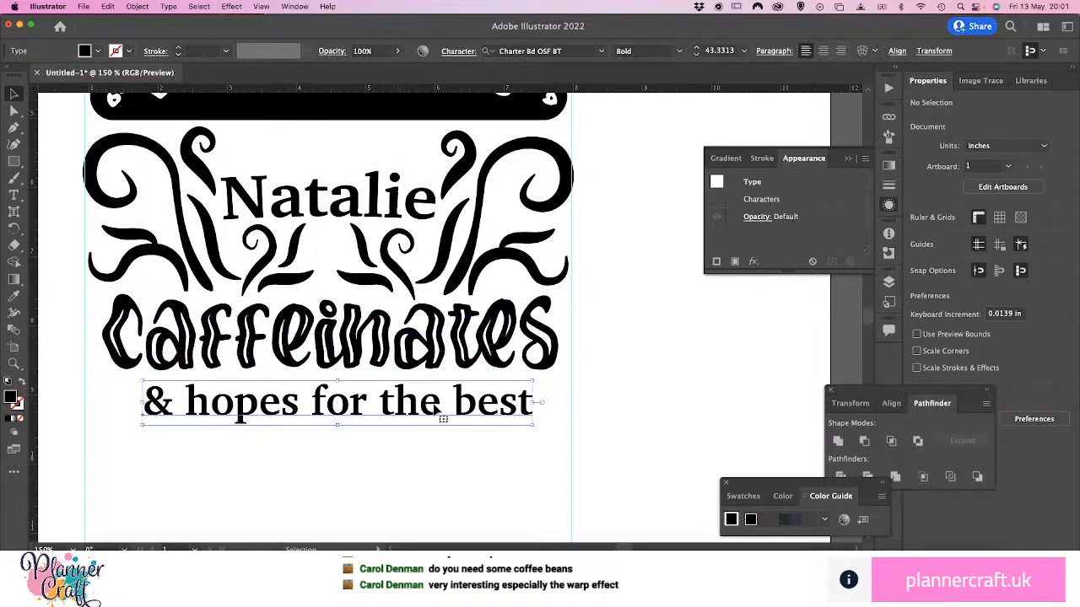
key(super+minus)
key(super+minus)
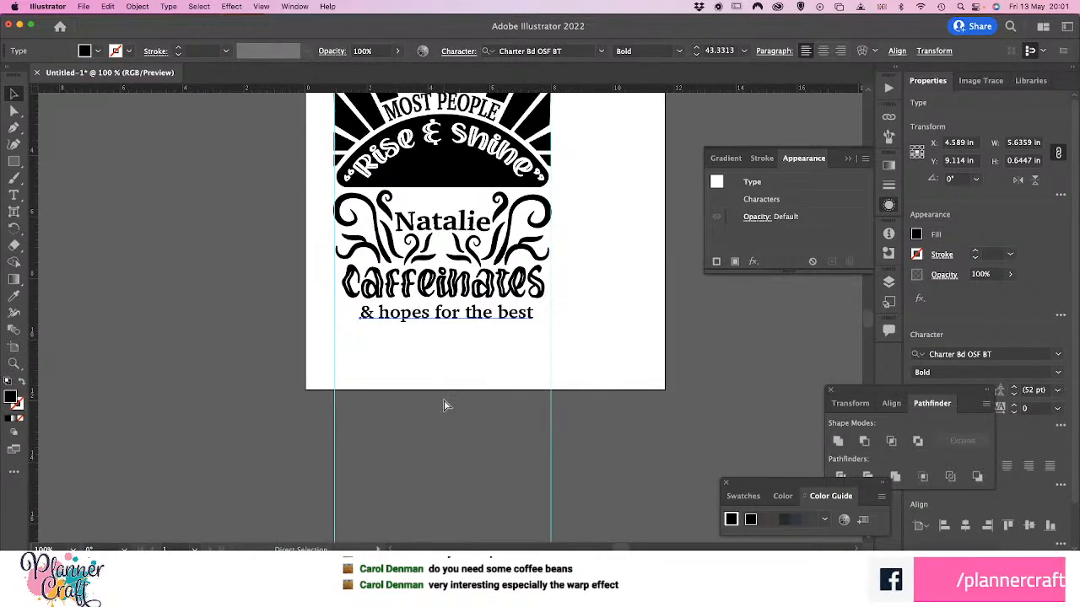
drag(476, 335, 431, 476)
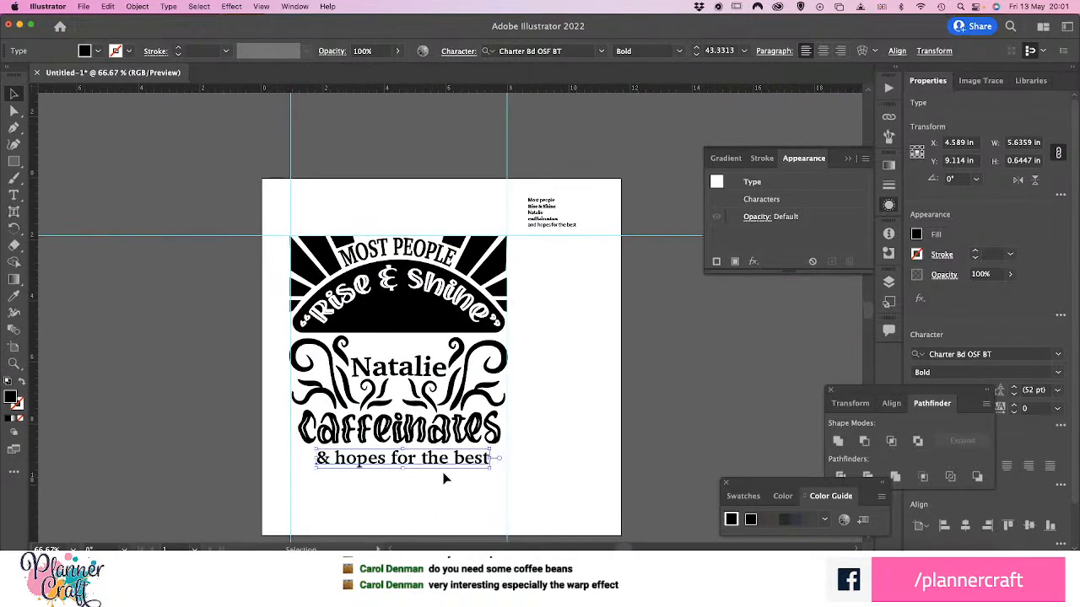
Try a Zig Zag effect with smooth points on the closing line, at absolute sizes of 0.49 in and 0.06 in
click(228, 7)
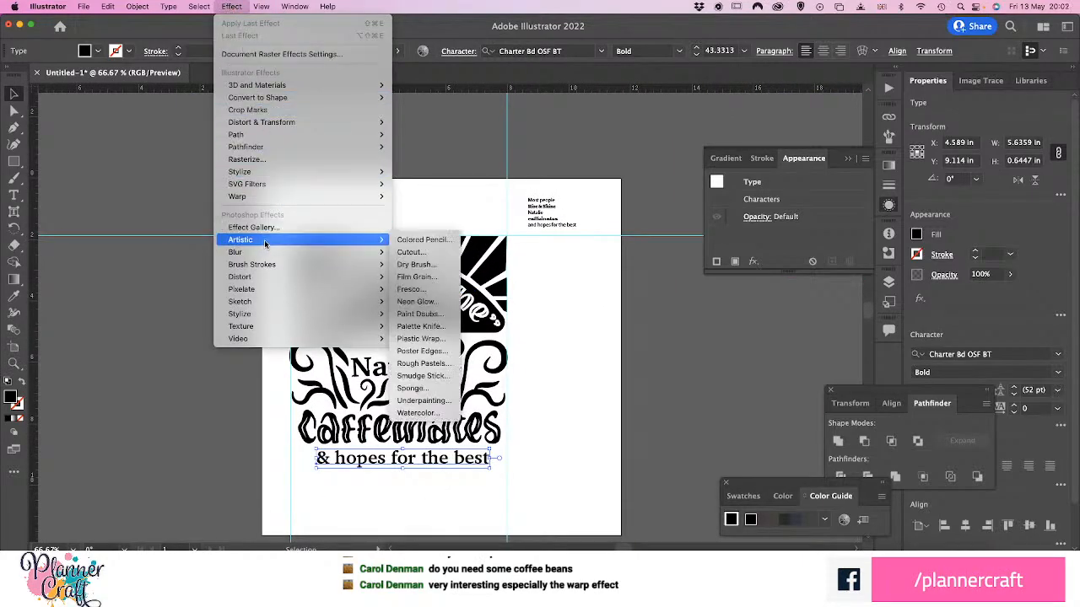
mouse_move(328, 6)
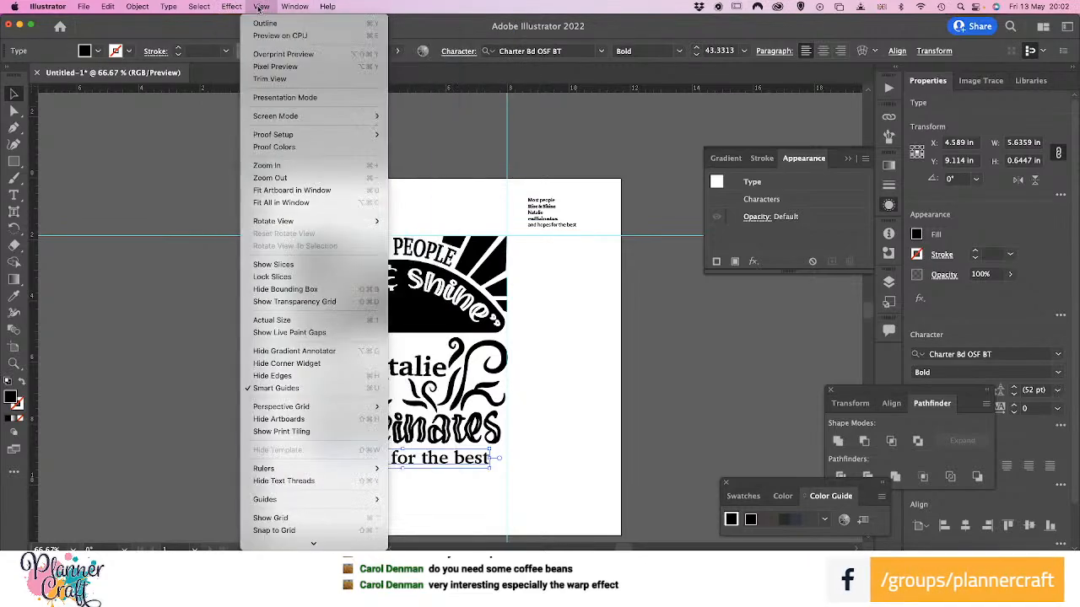
mouse_move(233, 9)
mouse_move(275, 133)
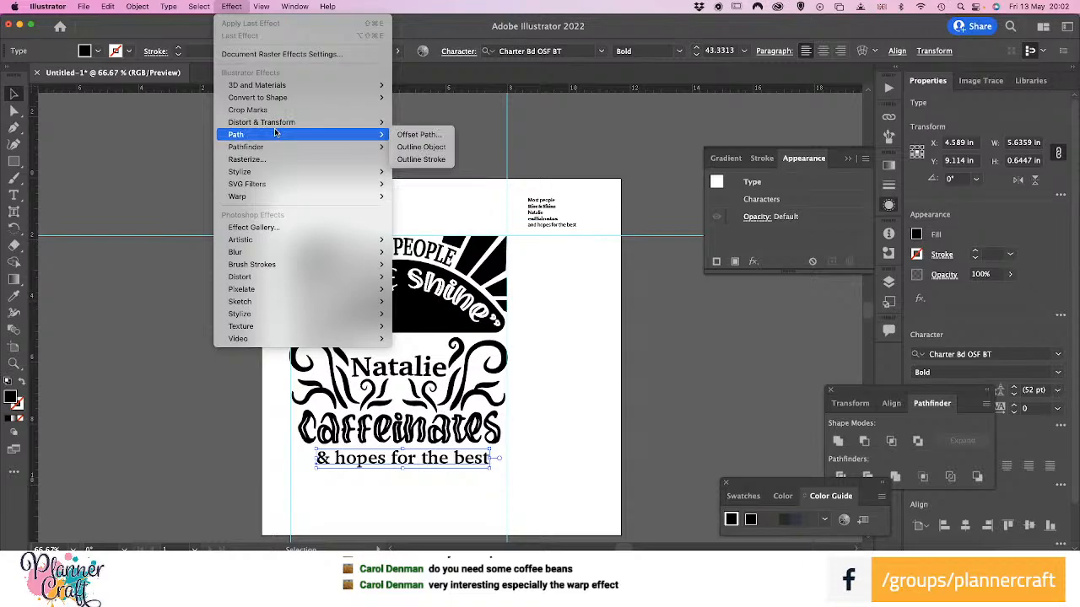
mouse_move(258, 151)
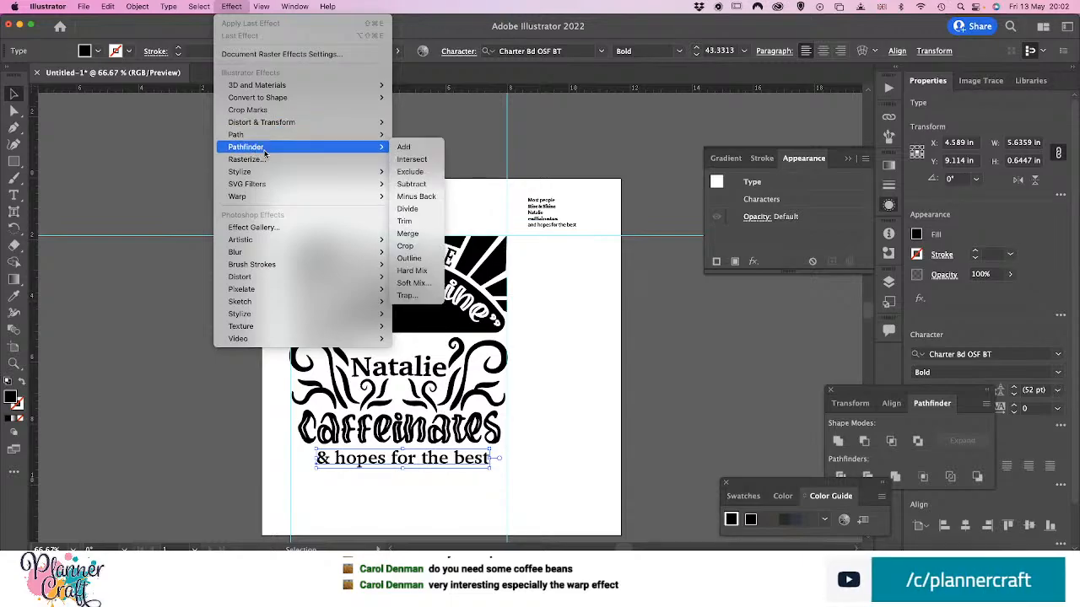
mouse_move(261, 175)
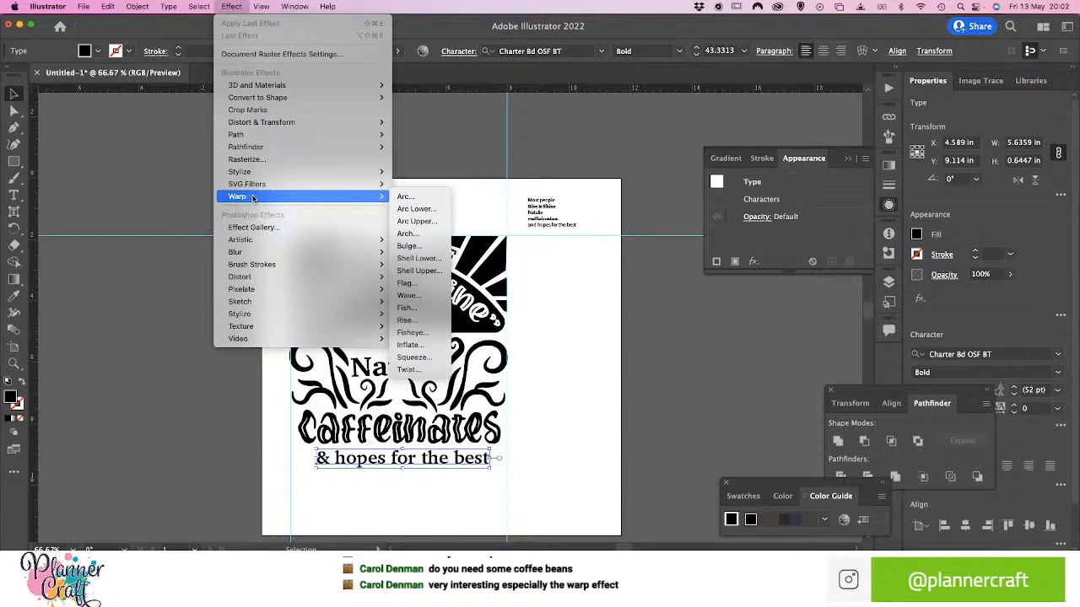
mouse_move(297, 187)
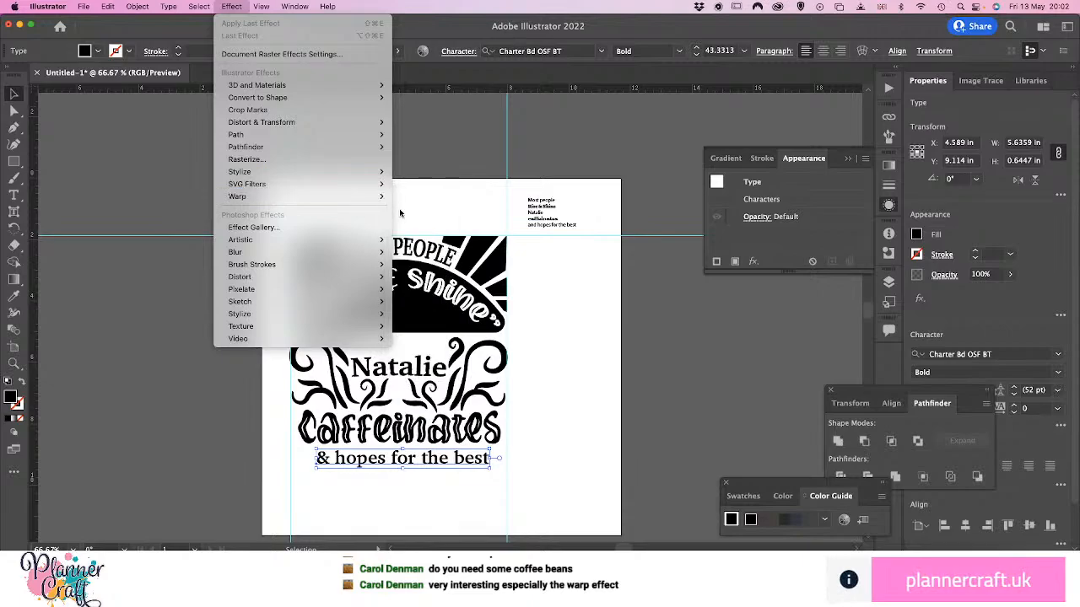
mouse_move(377, 199)
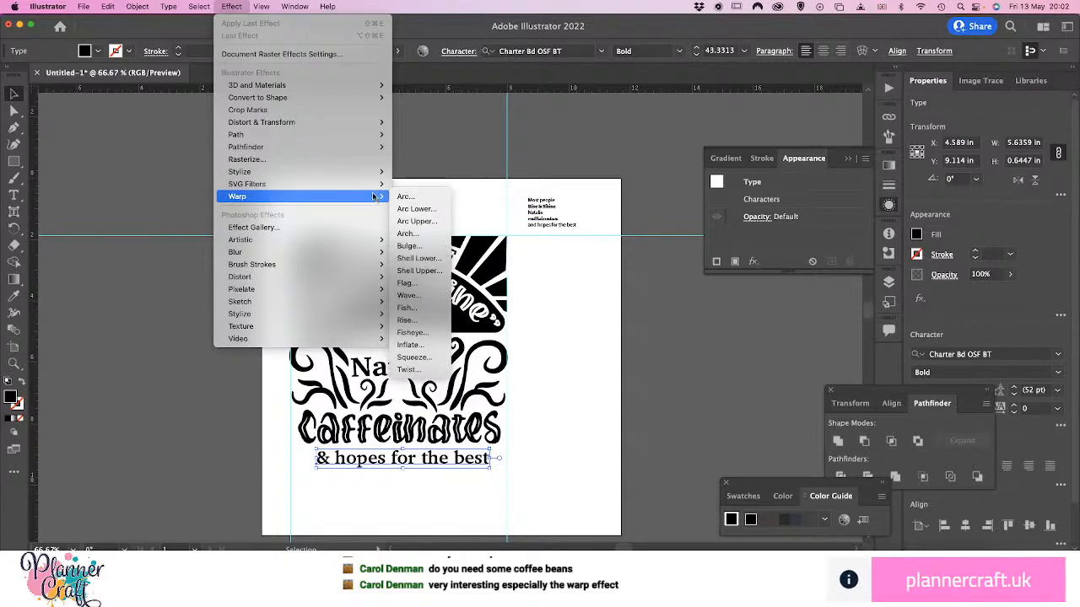
mouse_move(333, 125)
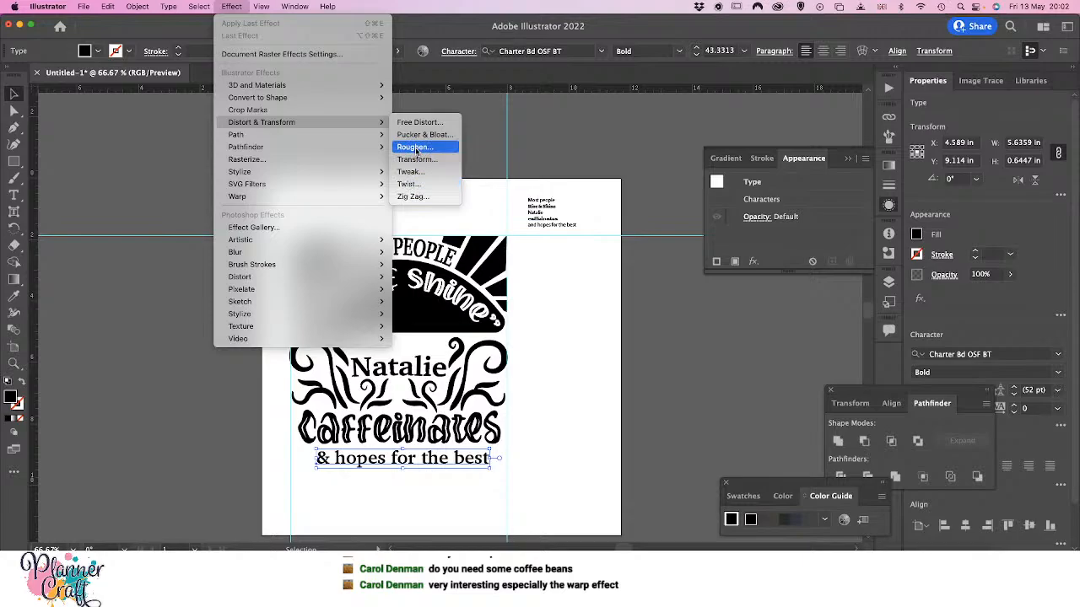
click(417, 199)
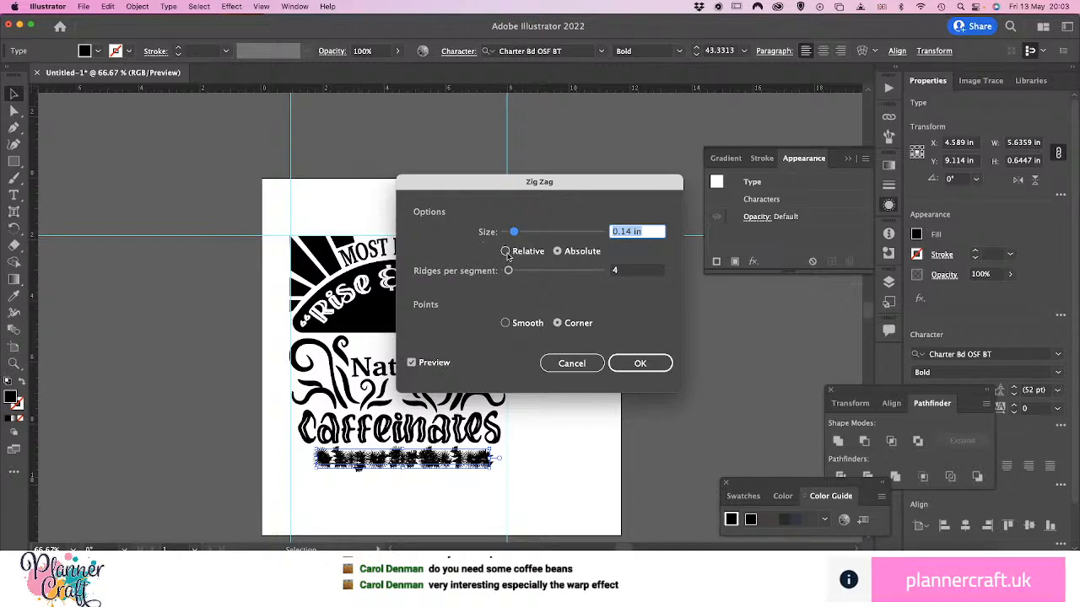
click(505, 323)
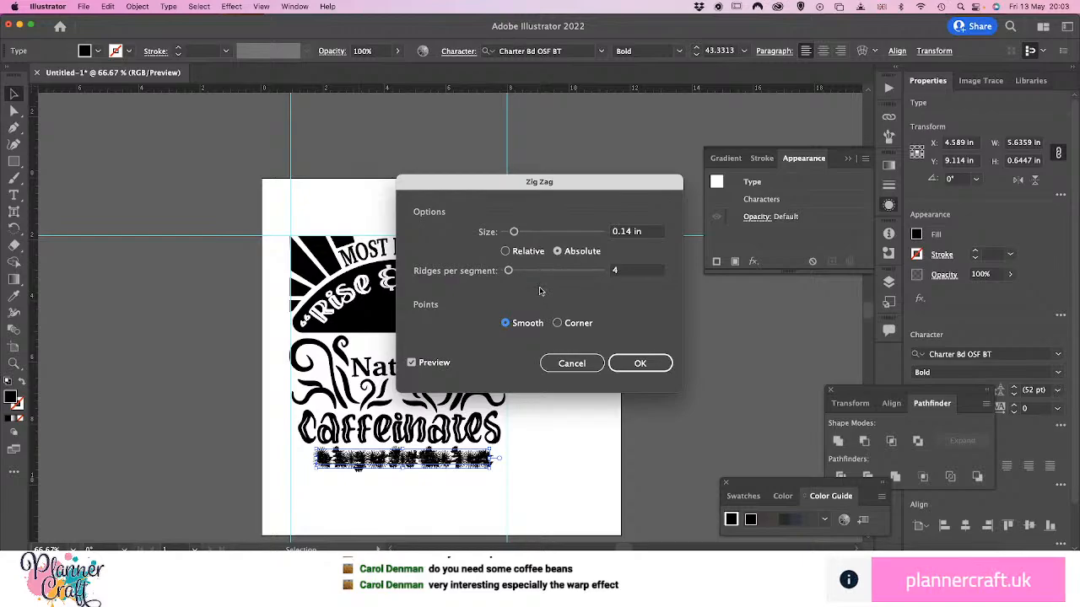
click(538, 234)
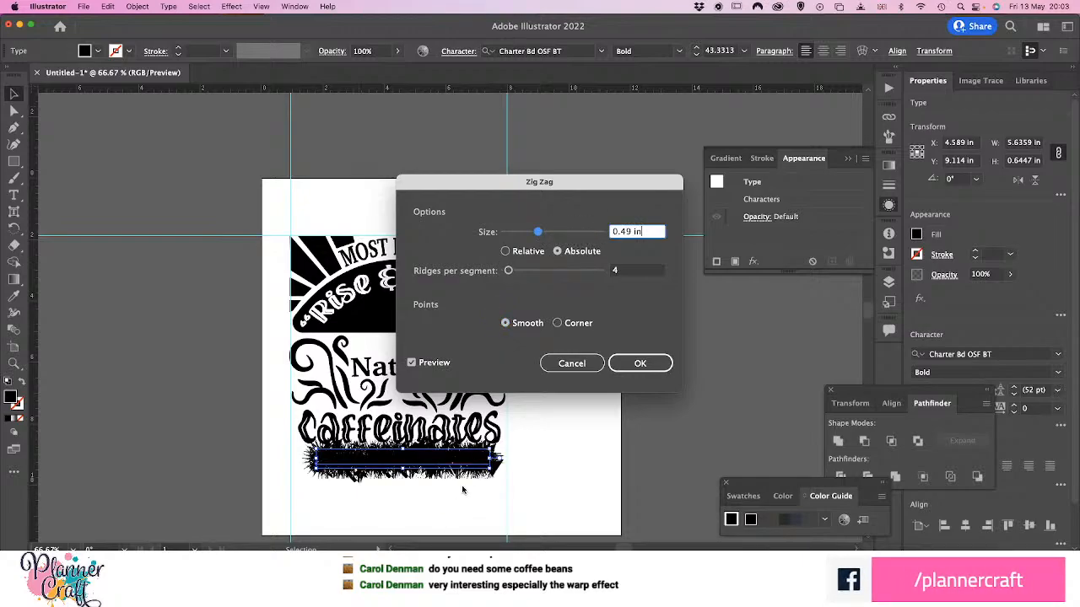
click(509, 233)
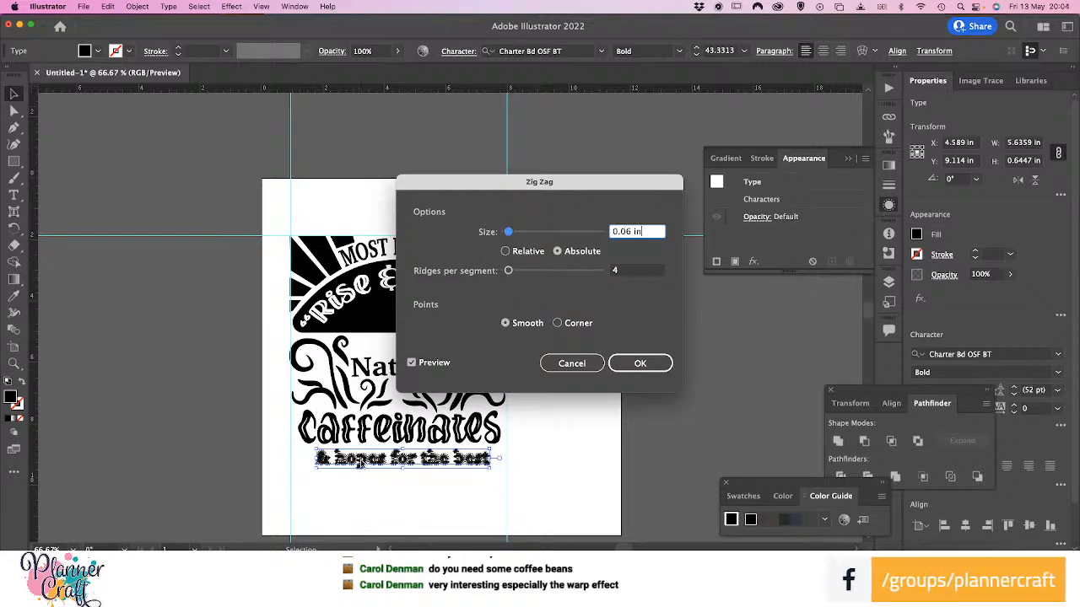
click(571, 362)
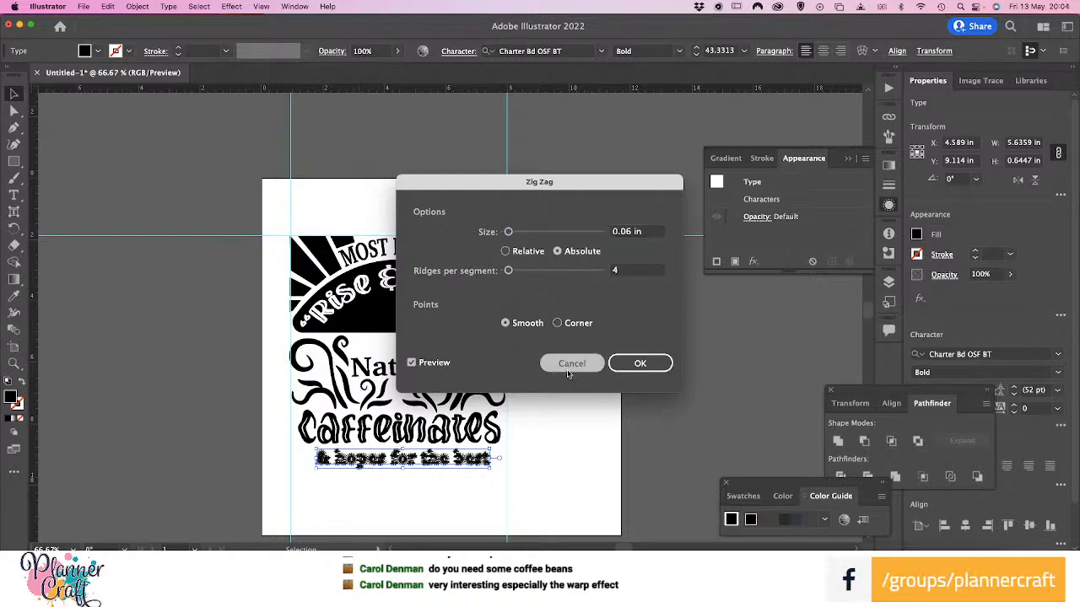
Try the Roughen effect on the closing line at 5% relative size, detail 10/in and corner points
click(263, 7)
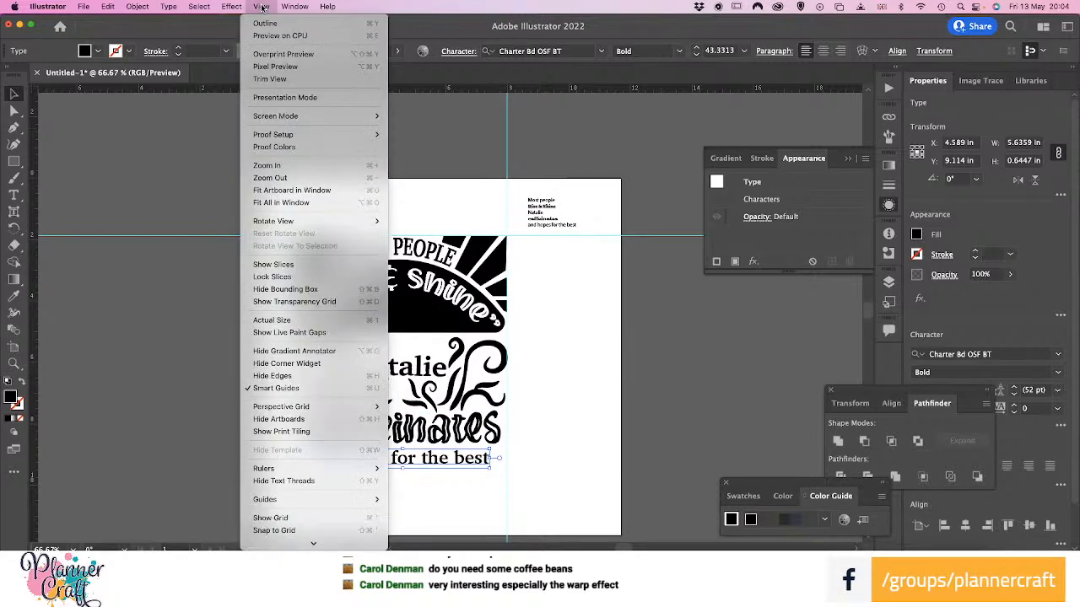
mouse_move(211, 8)
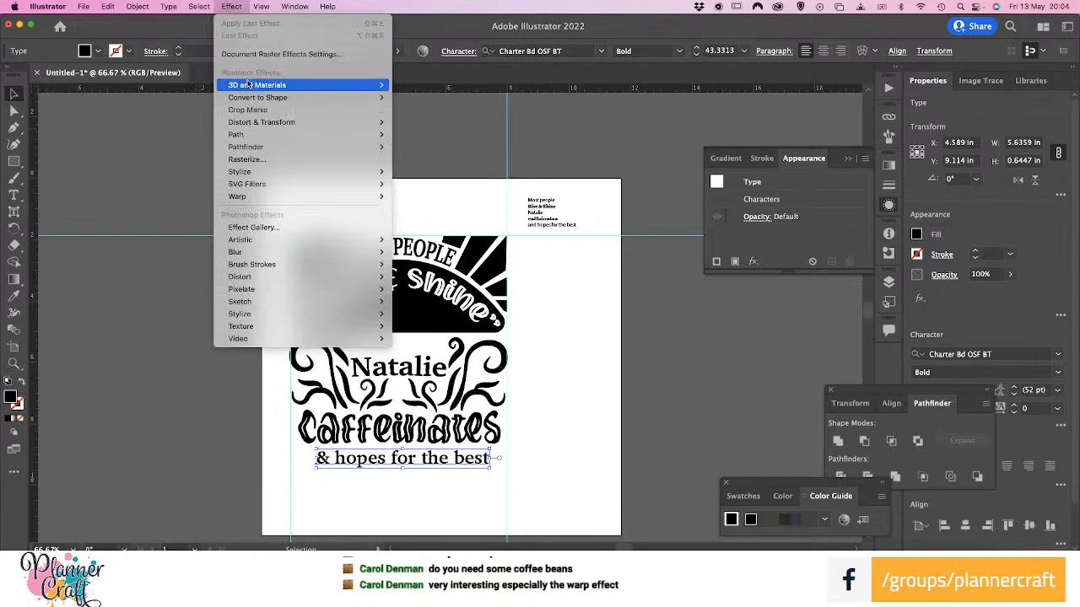
mouse_move(371, 122)
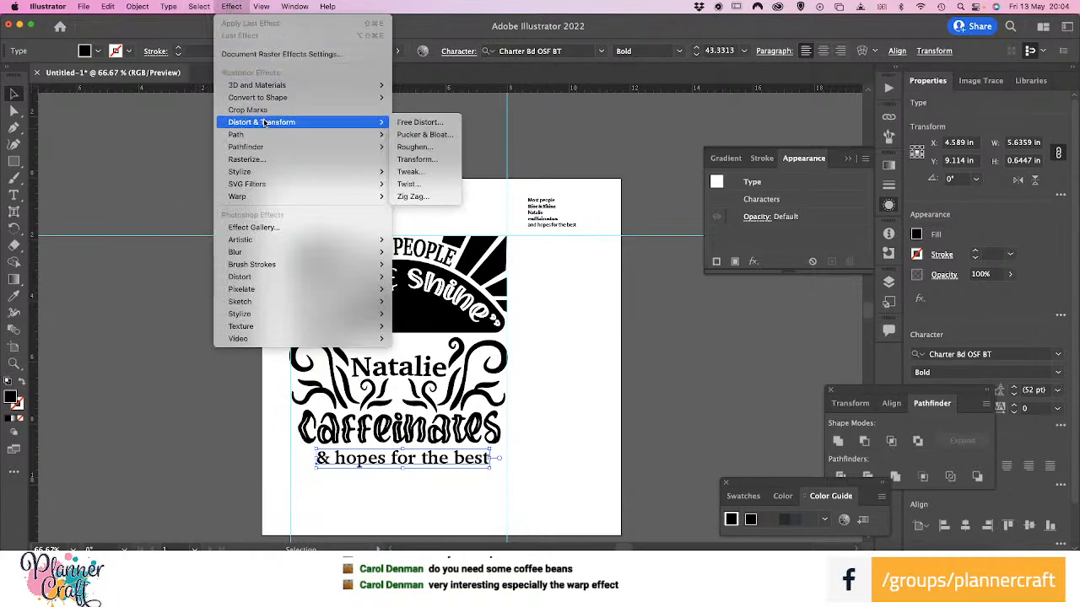
click(417, 148)
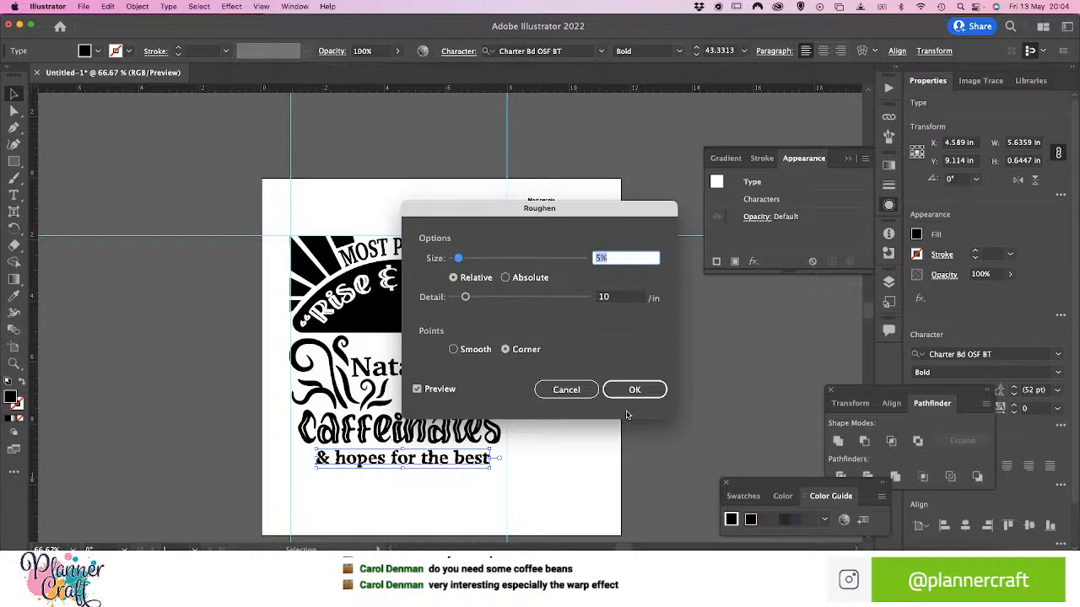
click(566, 390)
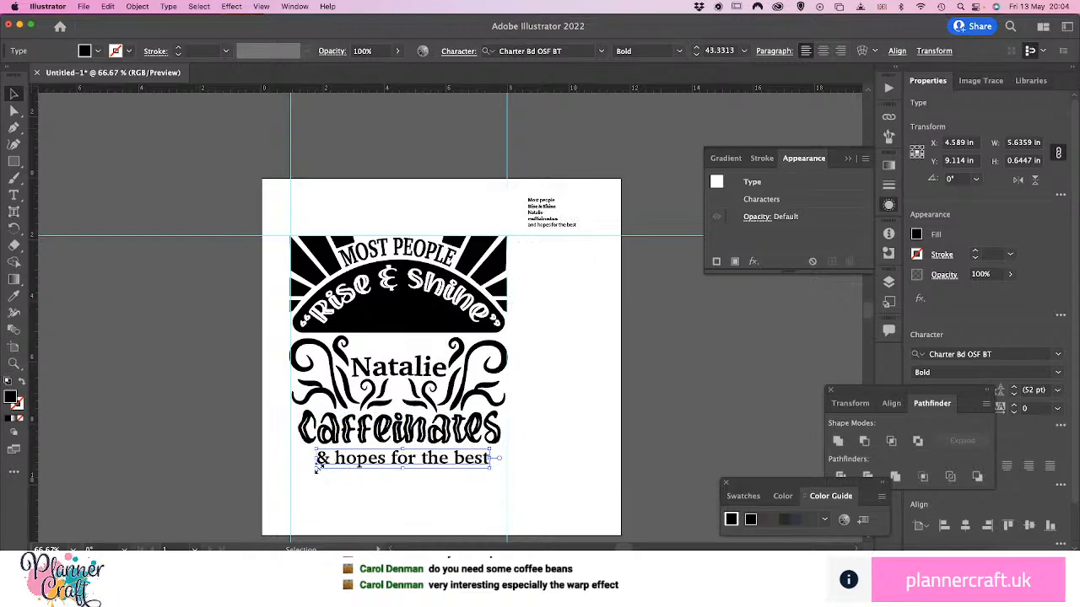
Scale the closing line to about 6.58 × 0.78 in between the vertical guides, slightly lower under "caffeinates", and fill it white
drag(316, 468, 290, 471)
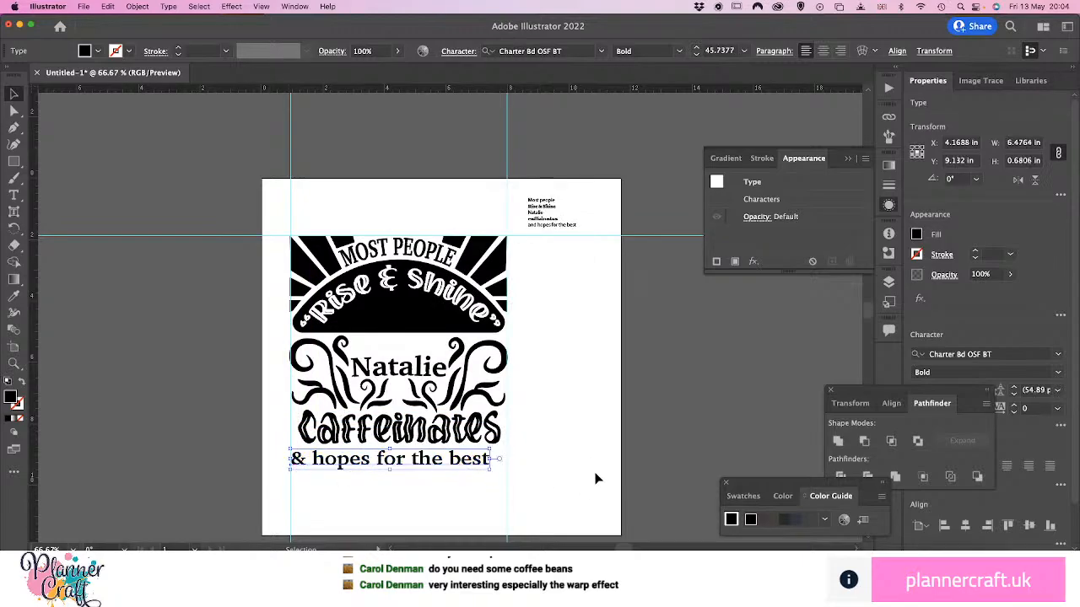
drag(490, 469, 511, 474)
mouse_move(415, 465)
mouse_down()
mouse_move(419, 475)
mouse_move(421, 466)
mouse_up()
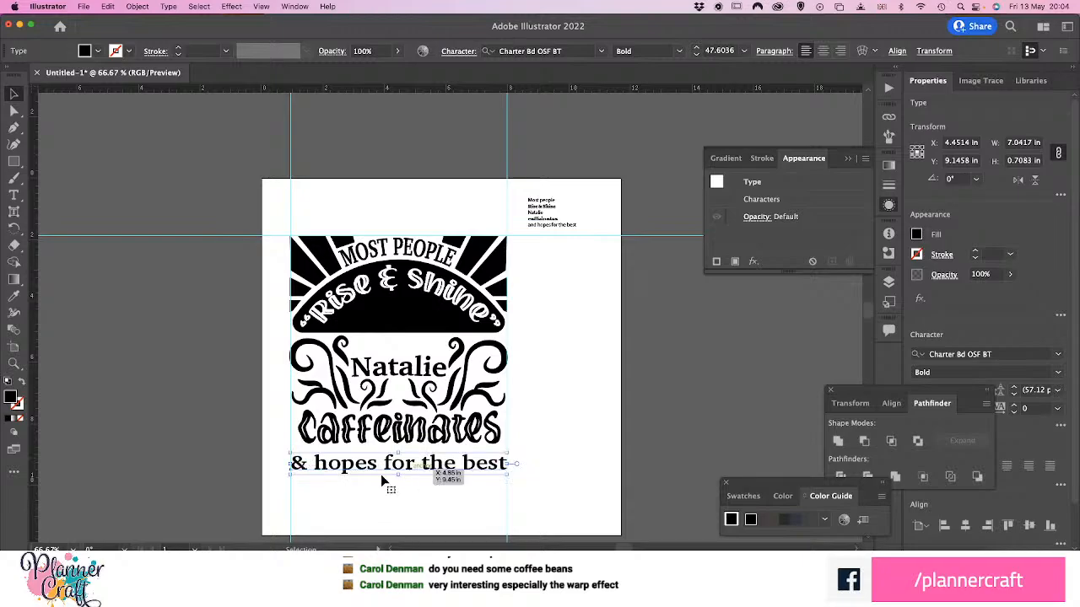
drag(290, 474, 302, 477)
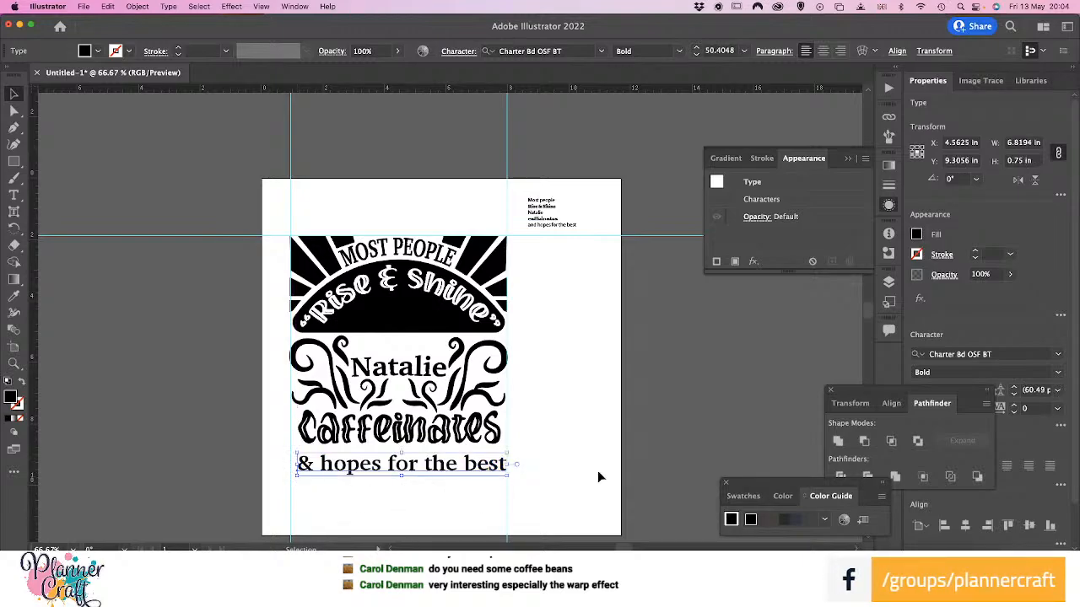
drag(504, 477, 501, 478)
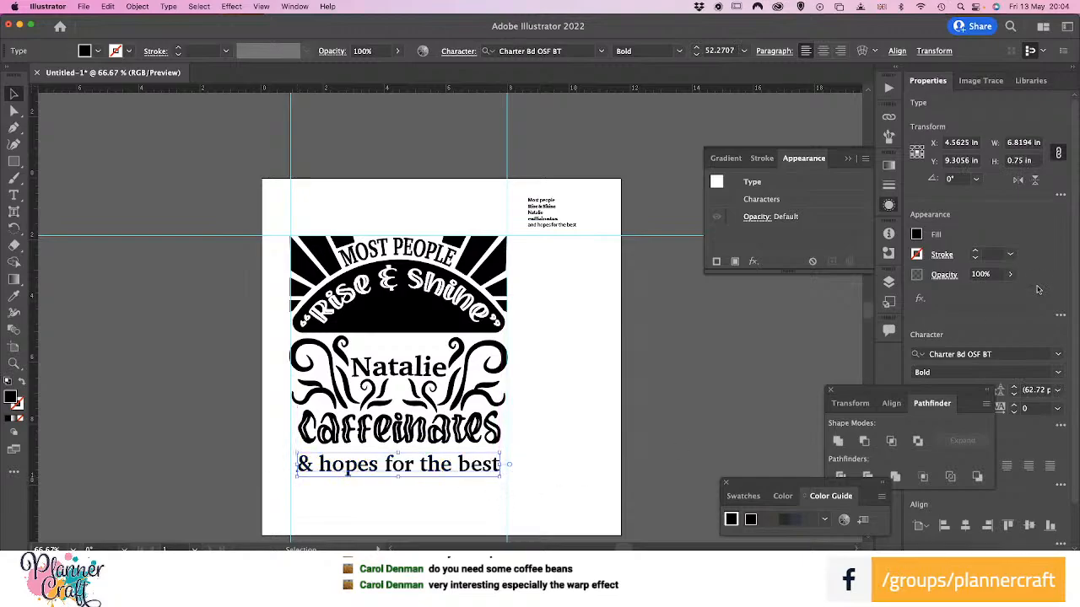
click(917, 235)
click(776, 295)
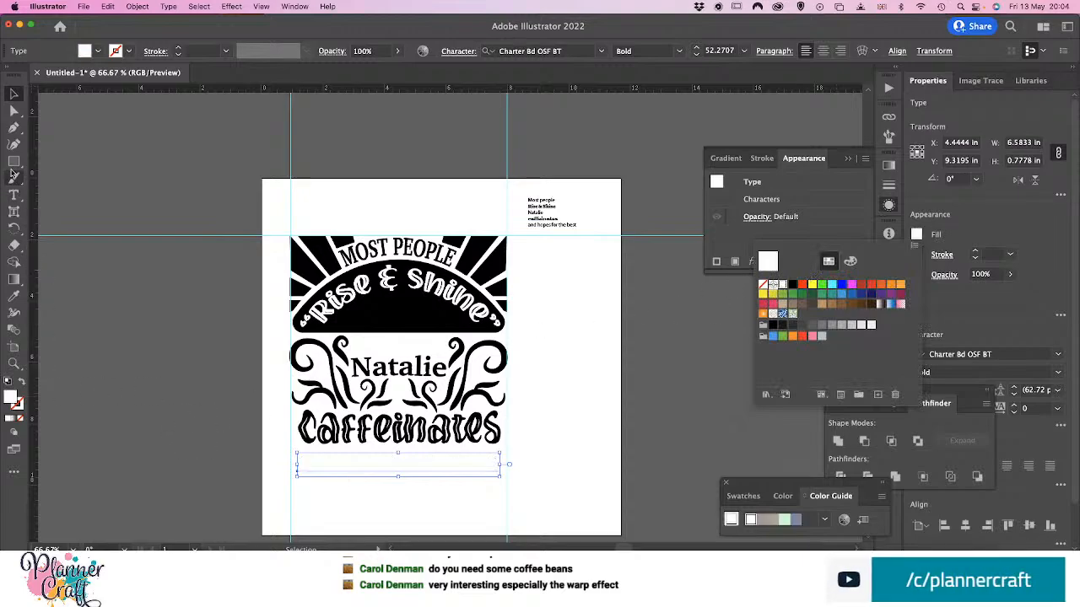
Draw a black rectangle about 7.04 × 1.21 in between the vertical guides, covering the closing line, and send it to the back
click(14, 163)
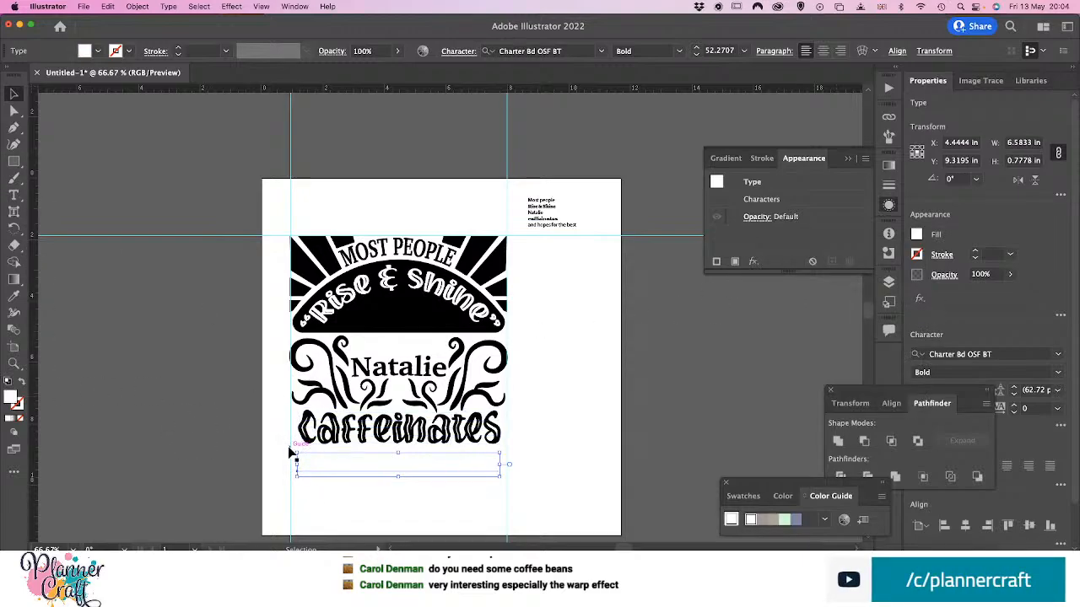
click(13, 161)
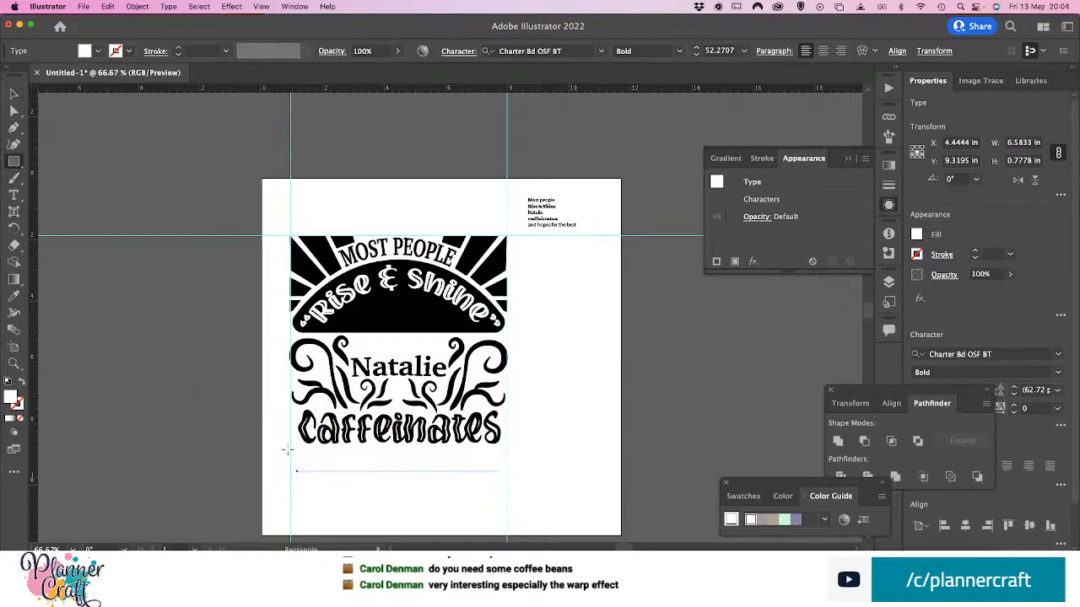
drag(288, 449, 507, 485)
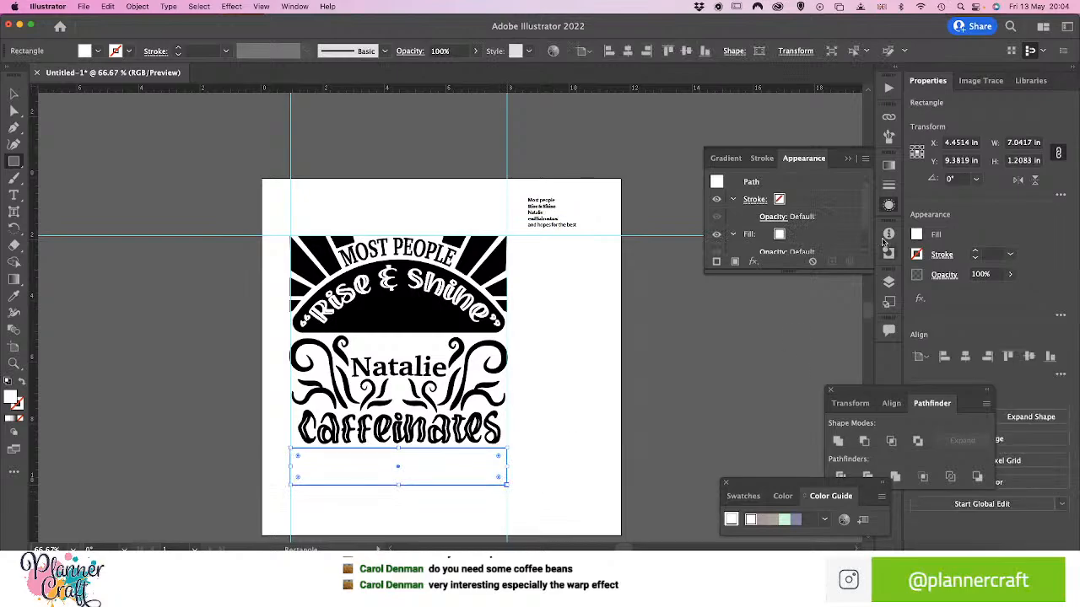
click(917, 235)
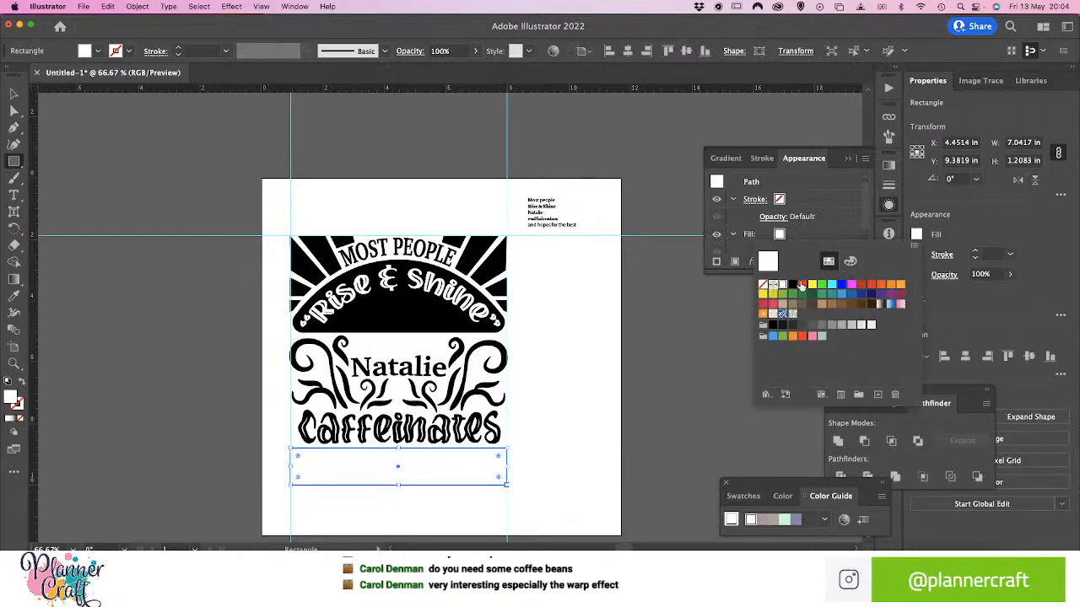
click(793, 286)
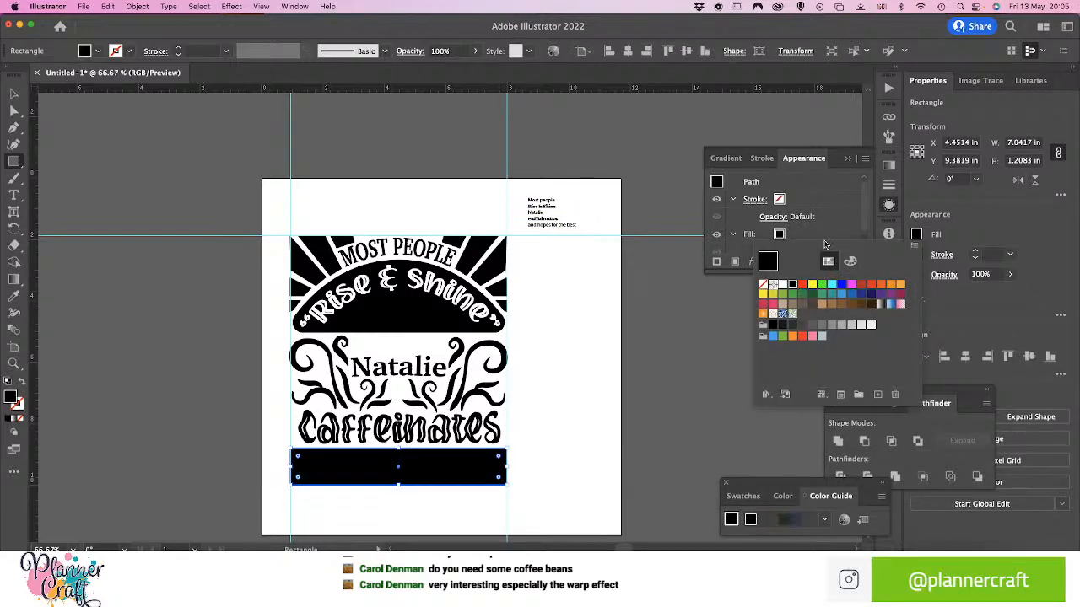
click(826, 244)
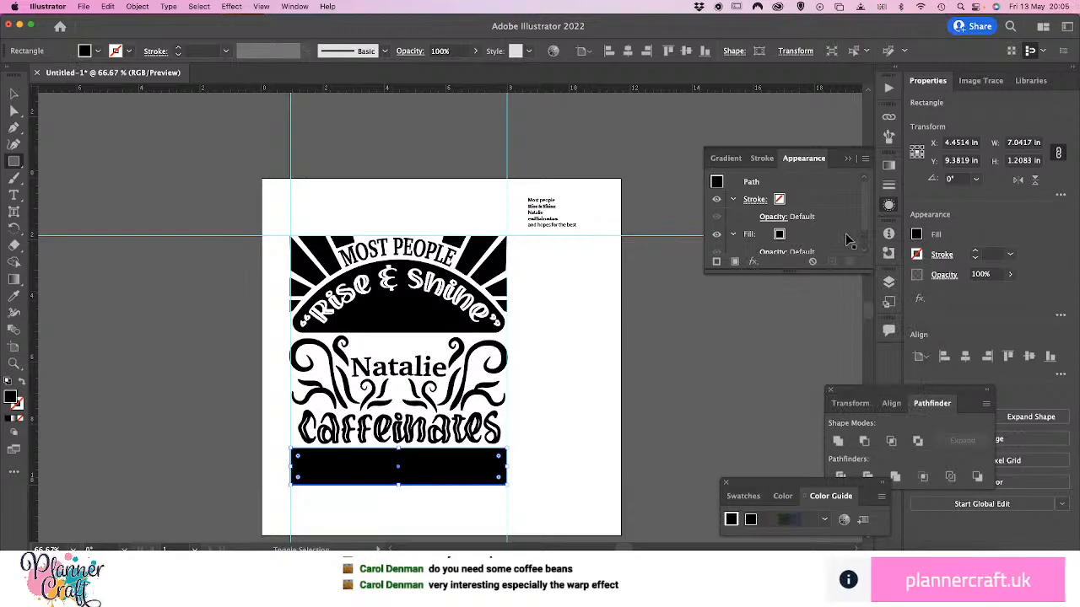
key(shift+super+bracketleft)
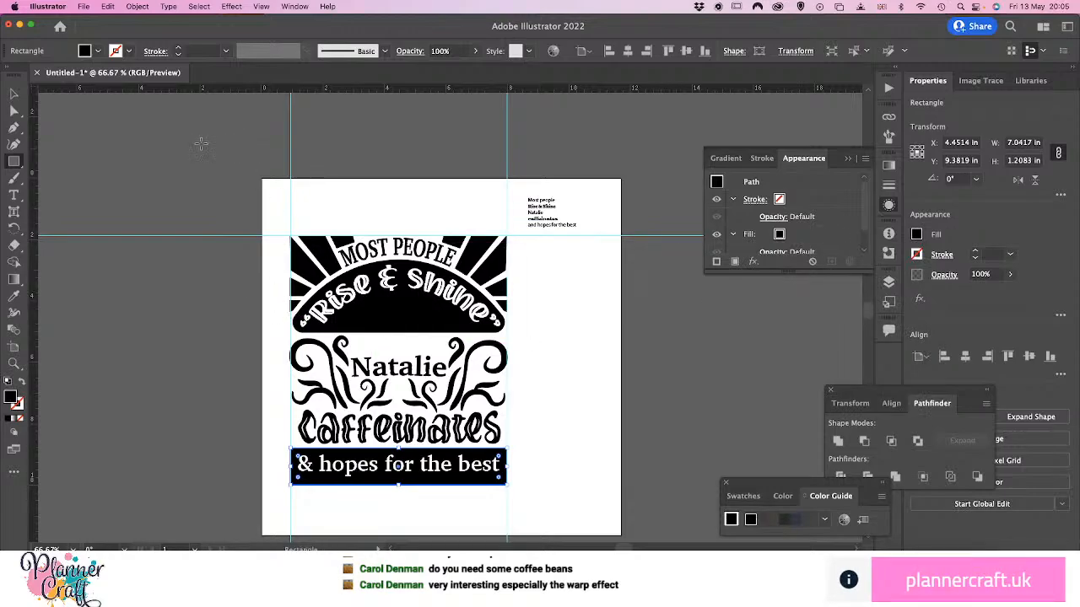
Shorten the black rectangle behind the closing line slightly by raising its lower edge
click(14, 96)
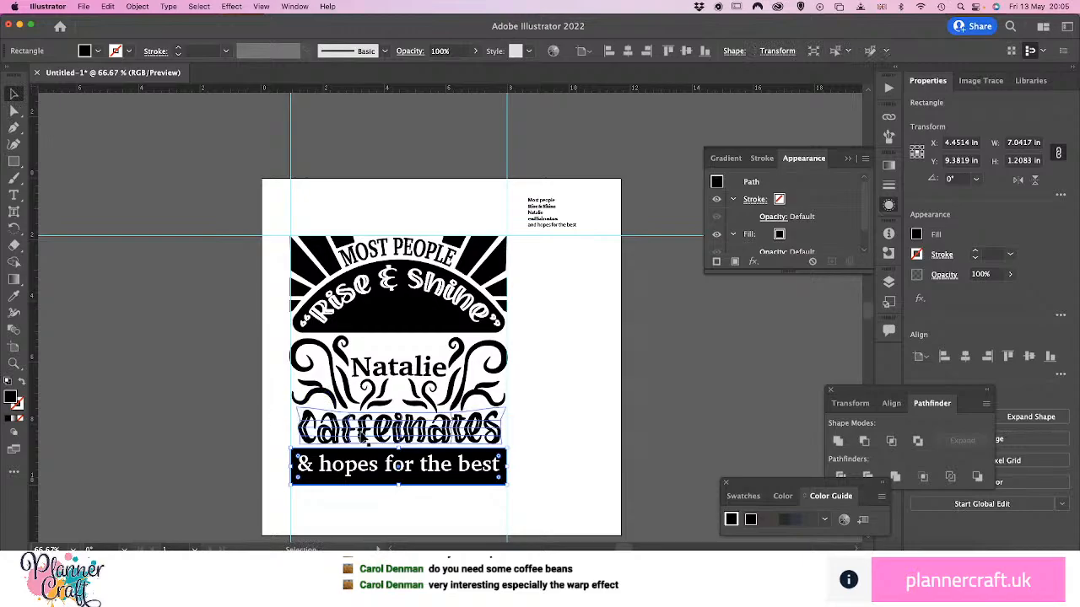
mouse_move(399, 488)
mouse_down()
mouse_move(393, 474)
mouse_move(408, 485)
mouse_up()
click(537, 462)
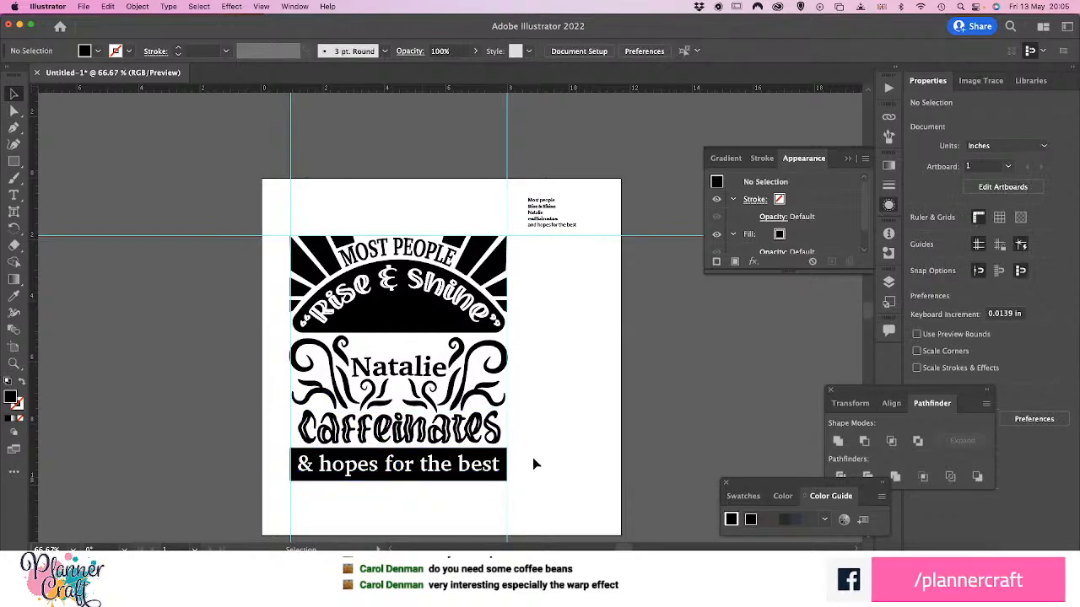
Delete the two small curls beside the name, enlarge the name to about 3.93 × 0.90 in and raise it beneath the arch
click(396, 371)
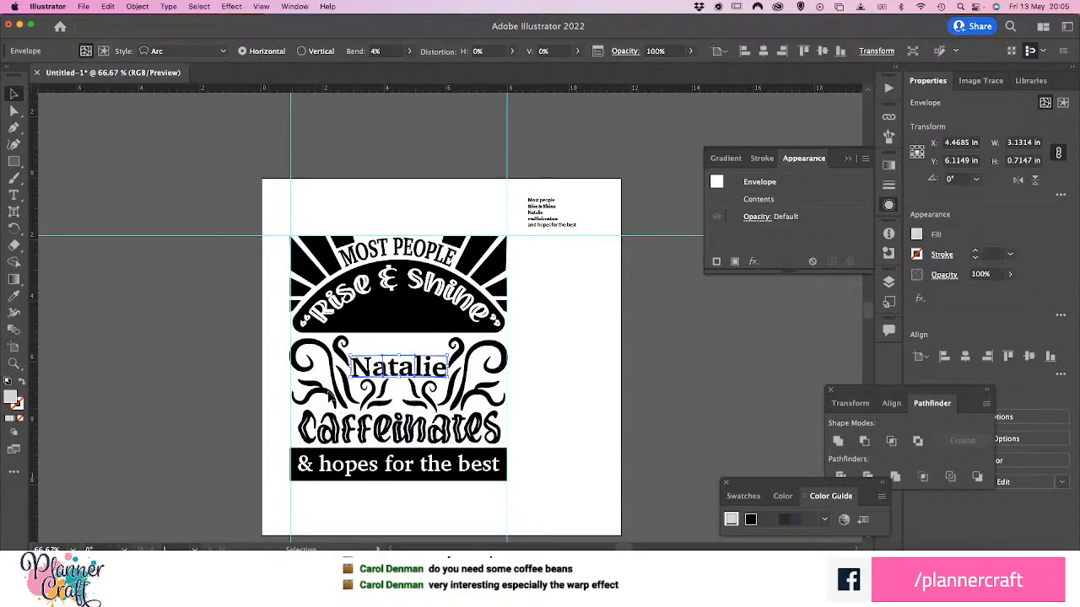
click(342, 346)
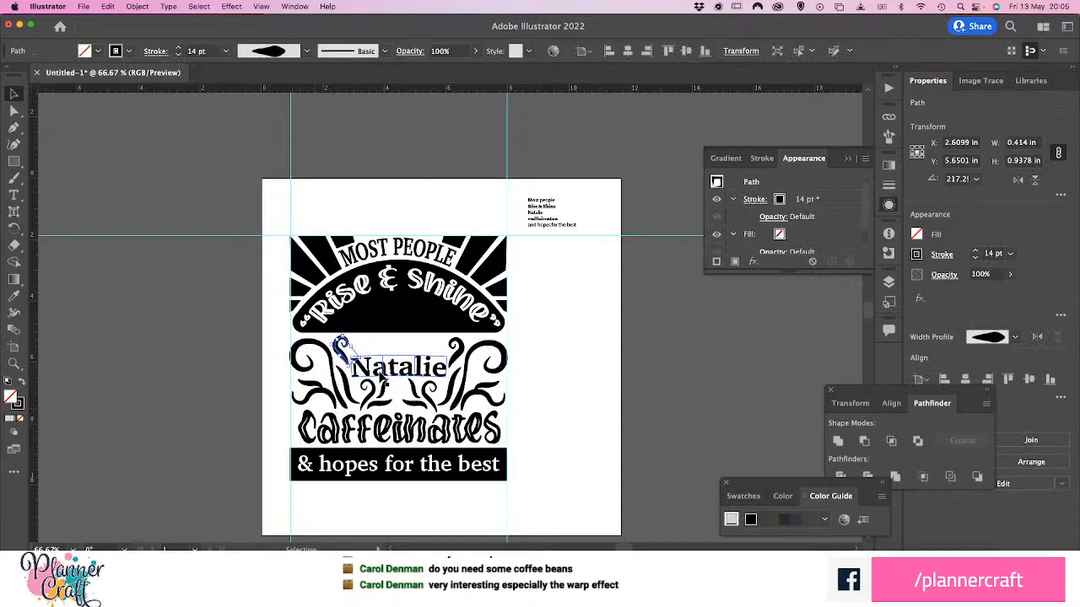
key(Delete)
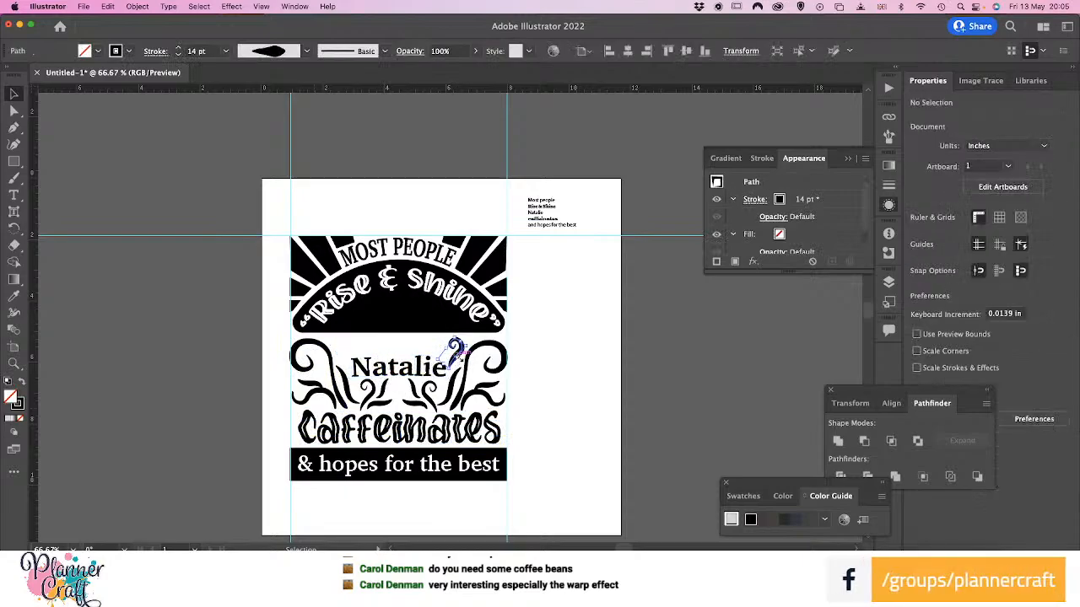
click(409, 371)
drag(409, 373, 385, 356)
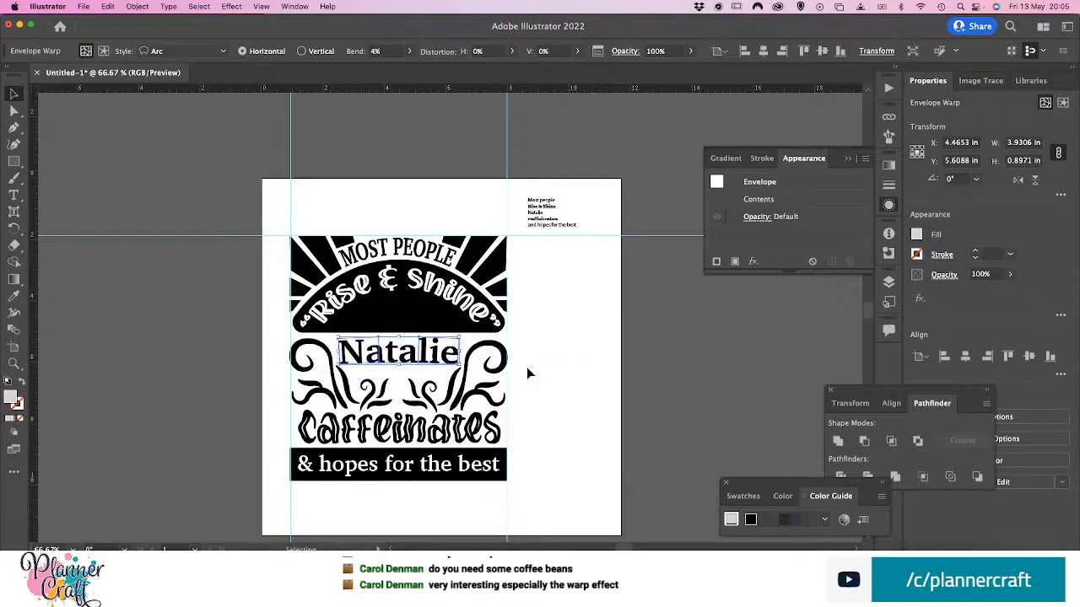
Raise the small inner curls and leaves beneath the enlarged name, placing the inner right leaf at about X 4.78, Y 6.78 in
click(368, 387)
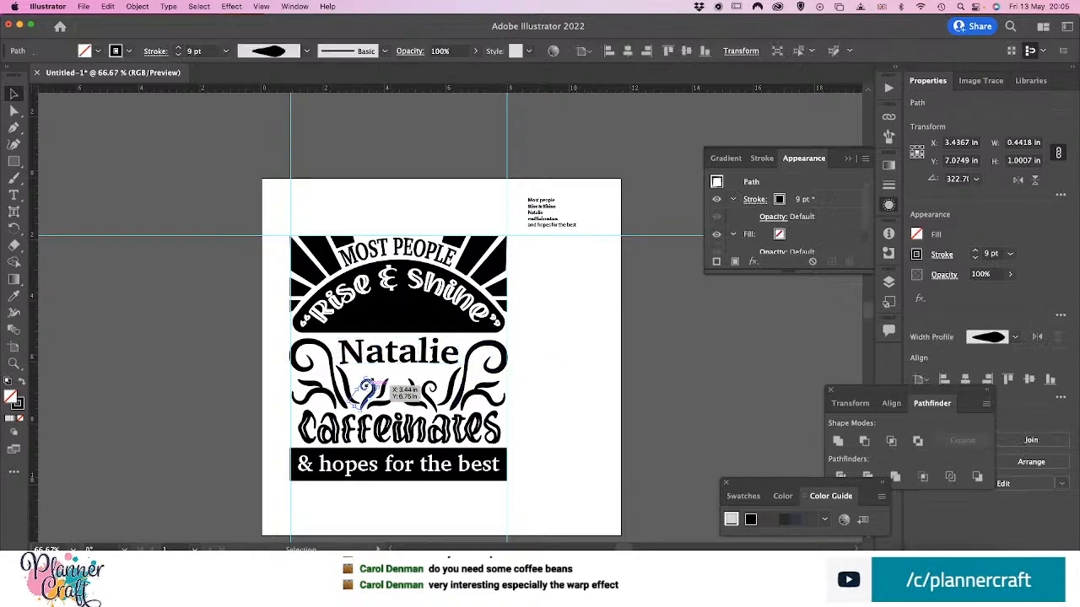
drag(365, 385, 362, 365)
click(433, 385)
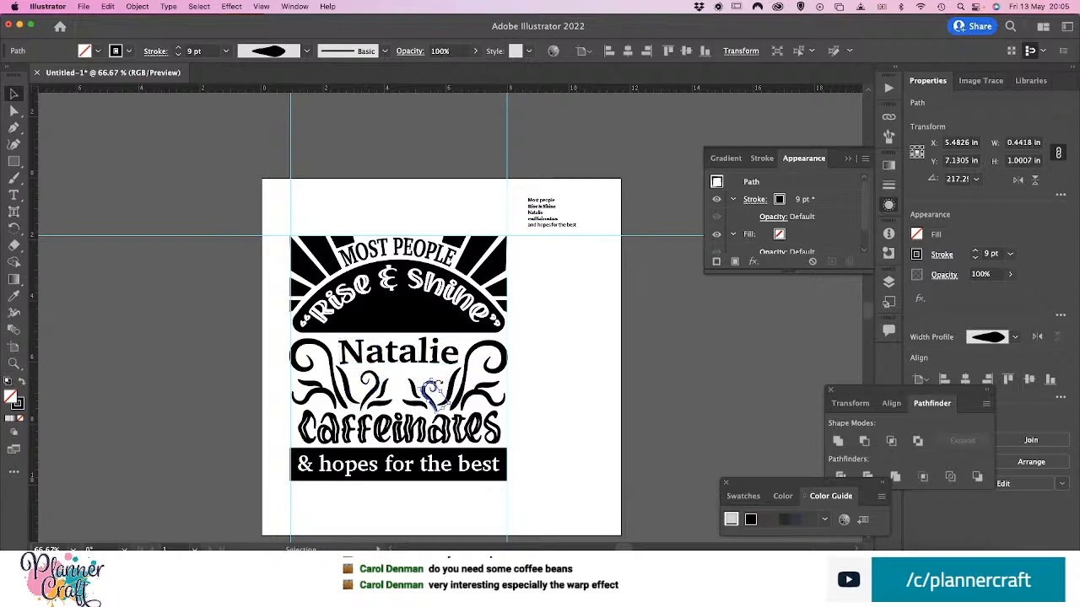
mouse_move(433, 384)
mouse_down()
mouse_move(432, 366)
mouse_move(394, 391)
mouse_move(413, 389)
mouse_up()
click(384, 389)
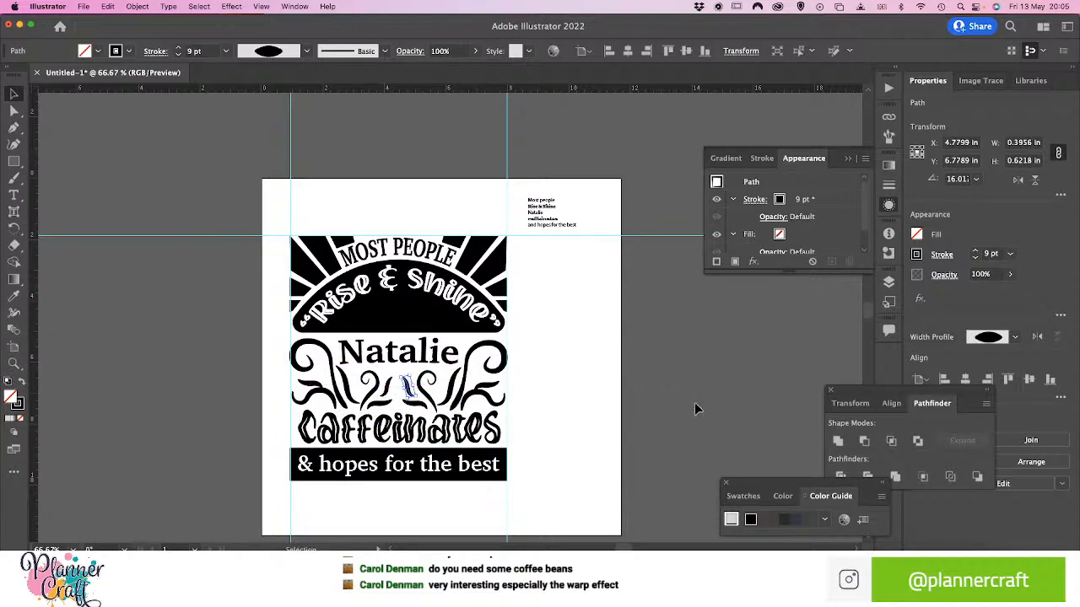
click(693, 403)
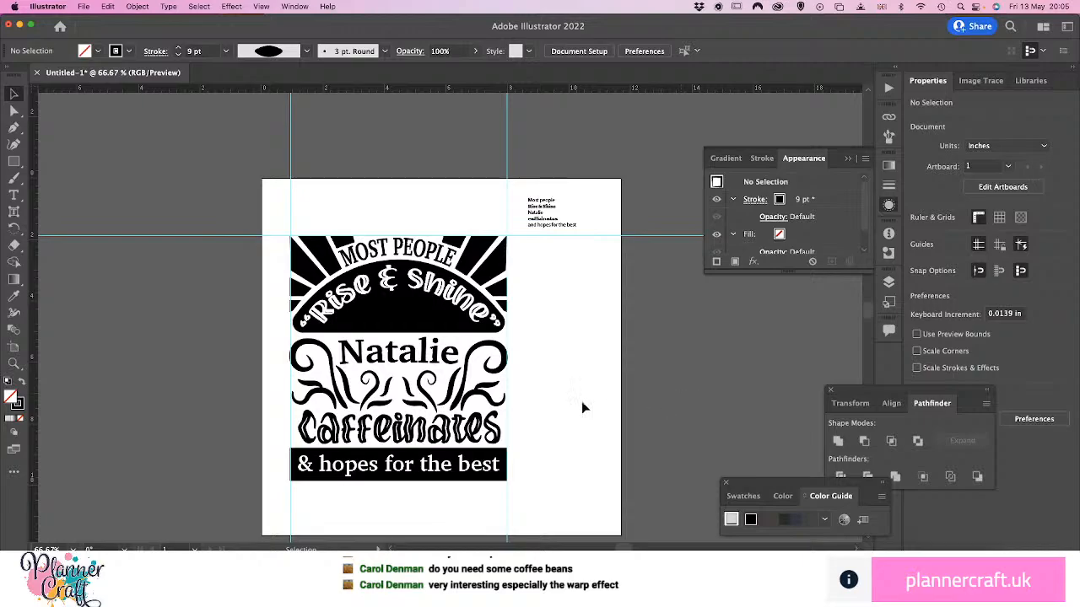
Shrink and rotate the tall right-hand 12 pt leaf to about 0.37 × 1.17 in beneath the name, and delete its left-hand counterpart
click(454, 389)
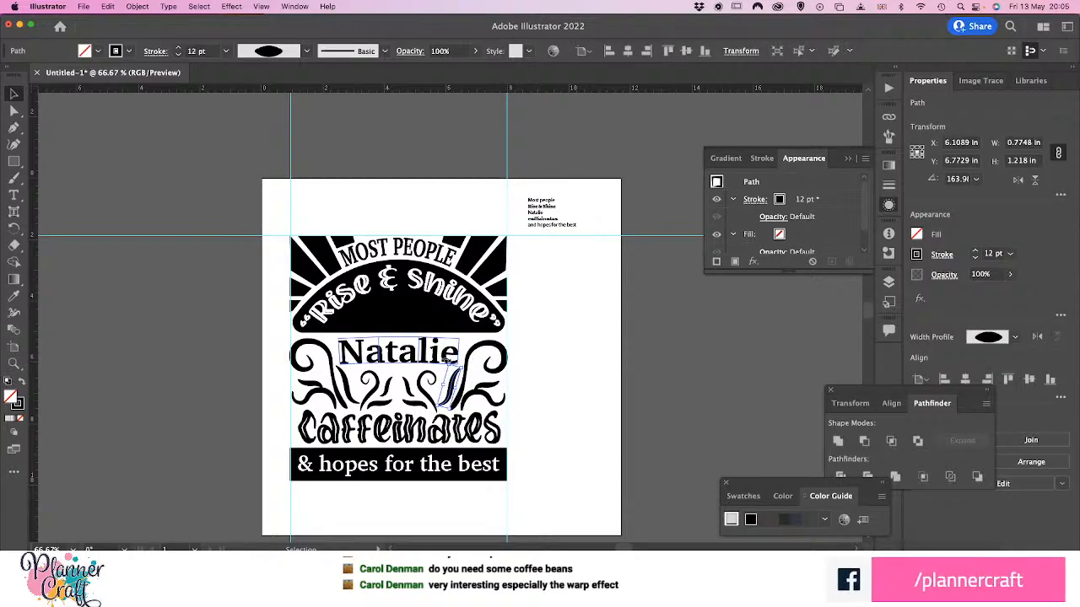
drag(448, 361, 448, 390)
drag(452, 364, 446, 386)
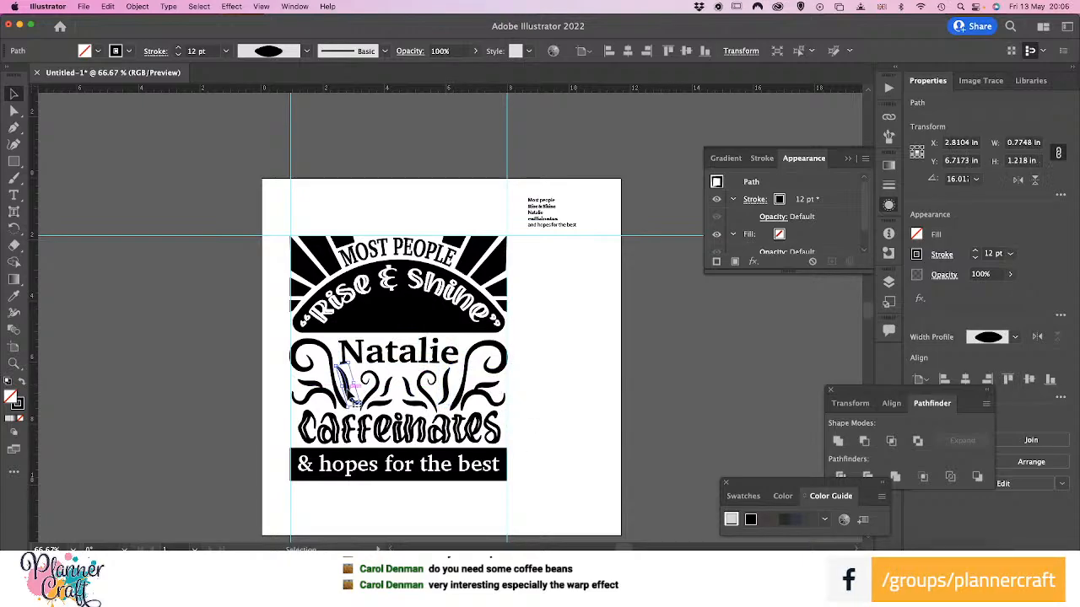
click(402, 386)
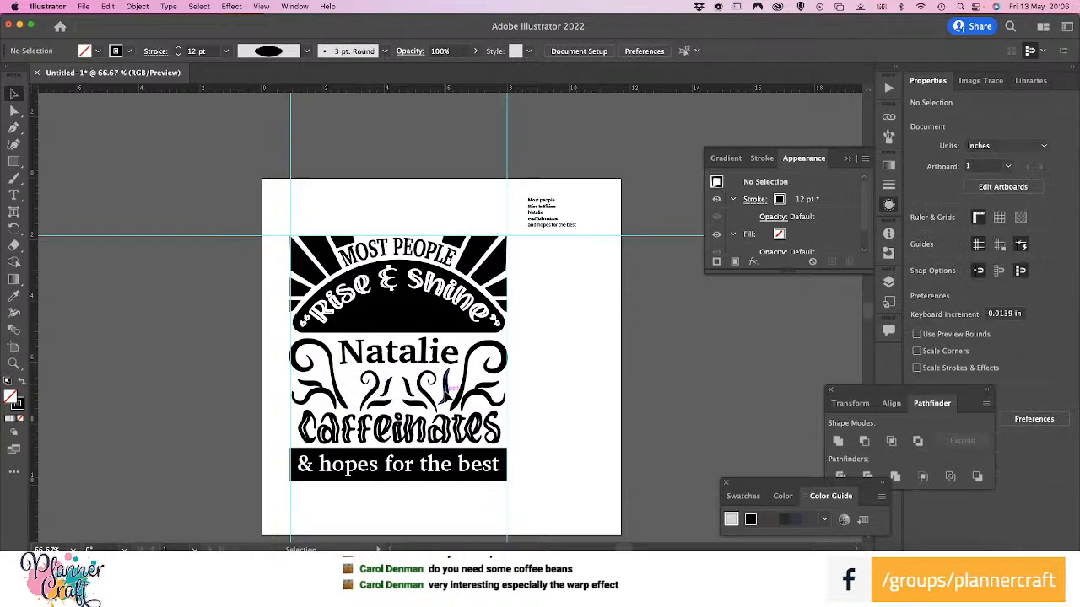
Copy the adjusted leaf to the left side, flip it horizontally and nudge it outward to about X 2.95 in
click(446, 390)
drag(447, 390, 358, 385)
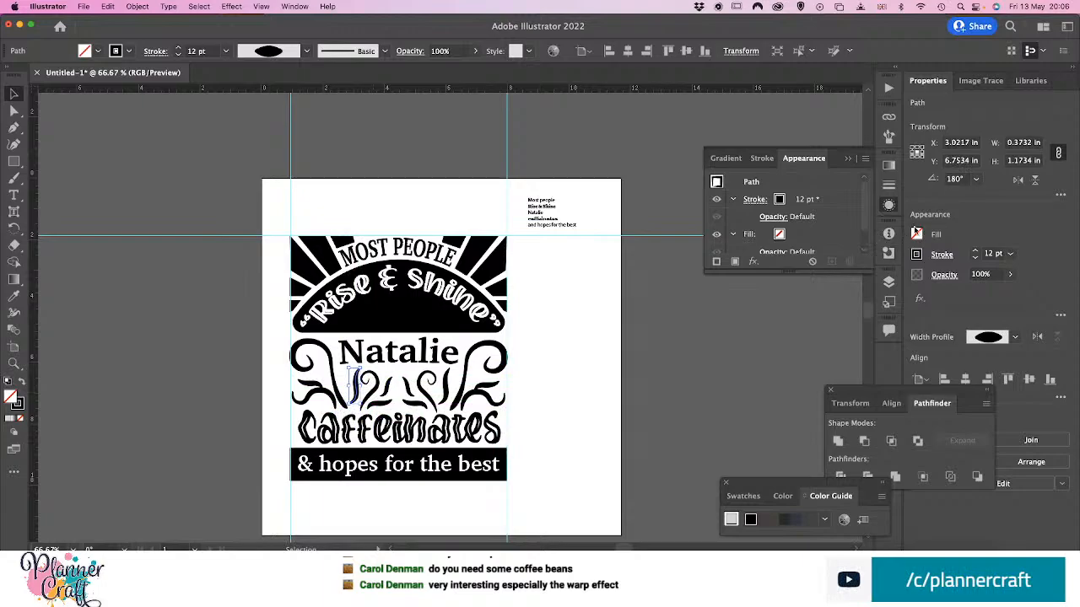
click(1018, 180)
key(Left)
key(Left)
key(Left)
key(Left)
key(Left)
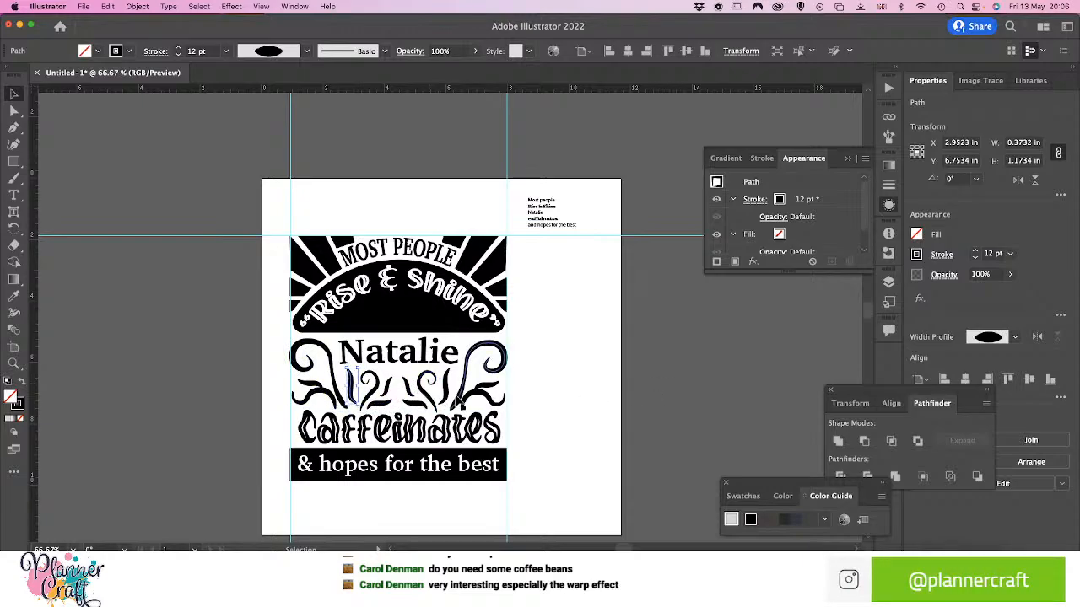
click(715, 391)
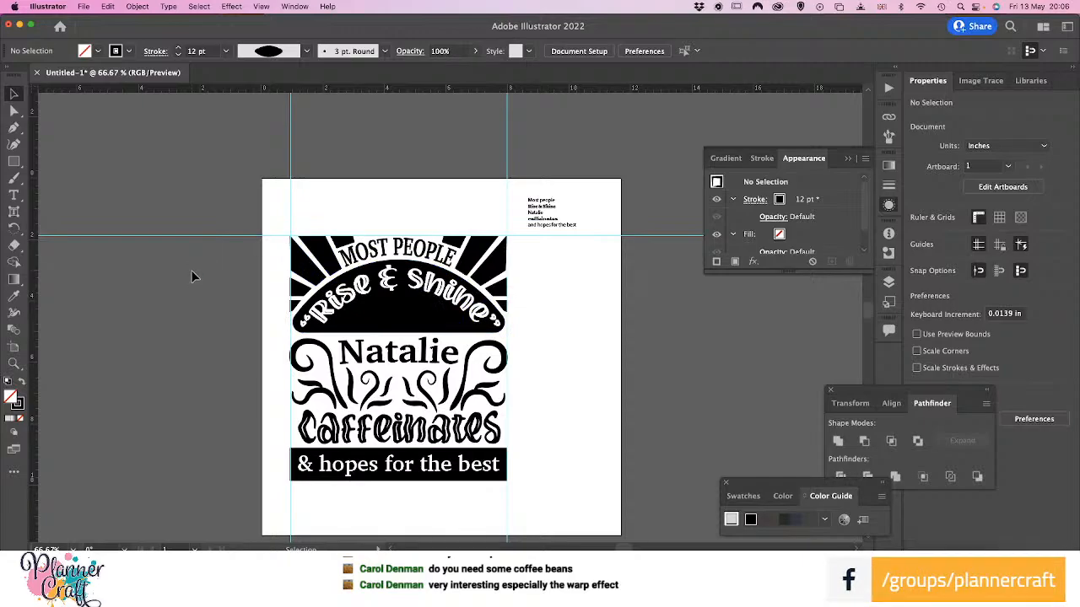
Delete the small reference text block holding the full quote beside the artwork
click(353, 351)
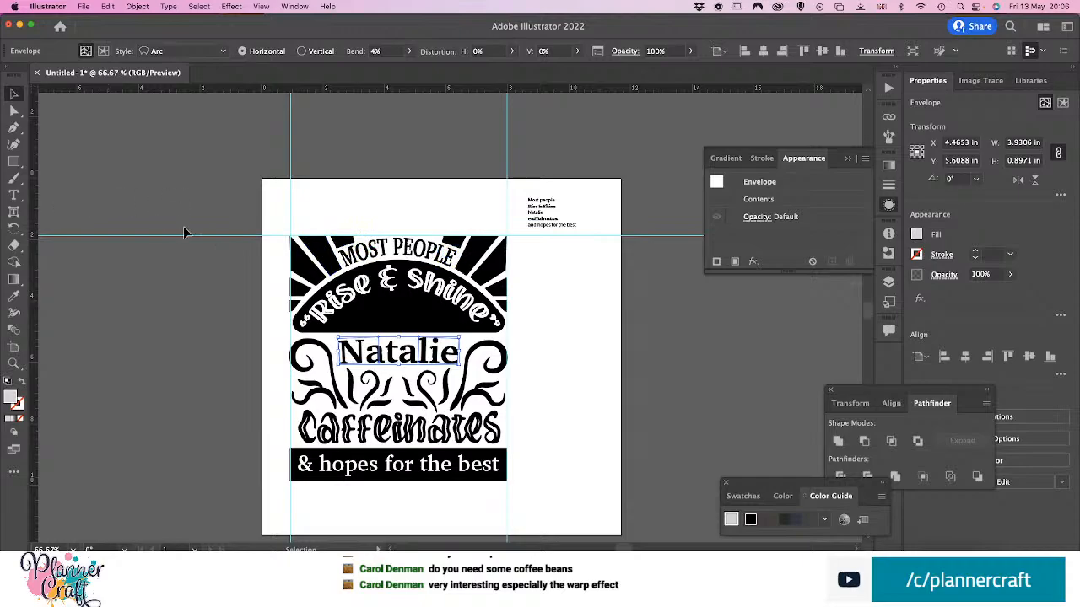
click(540, 213)
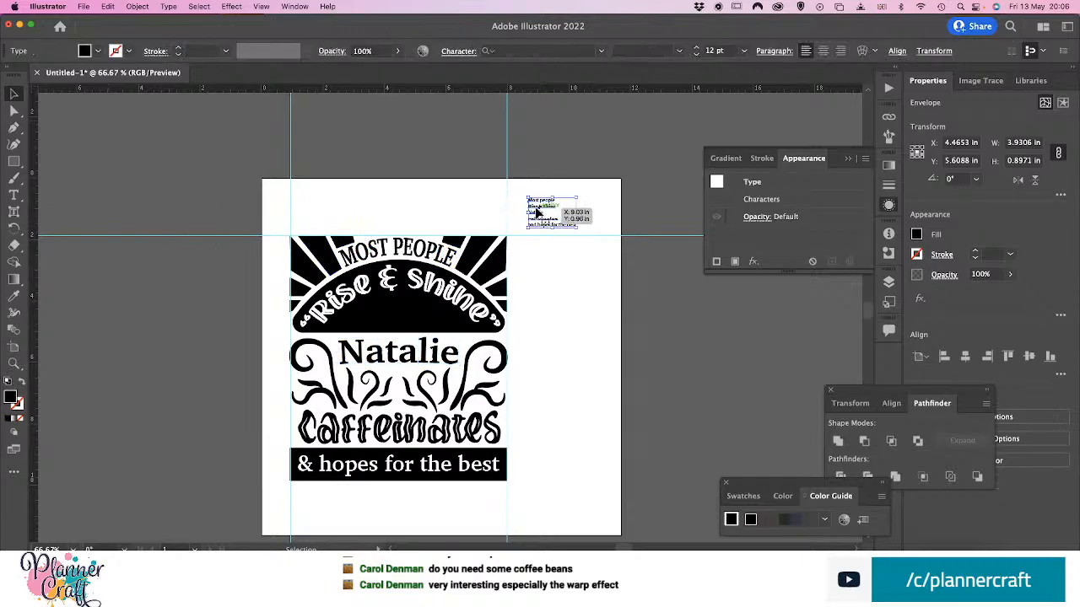
key(Delete)
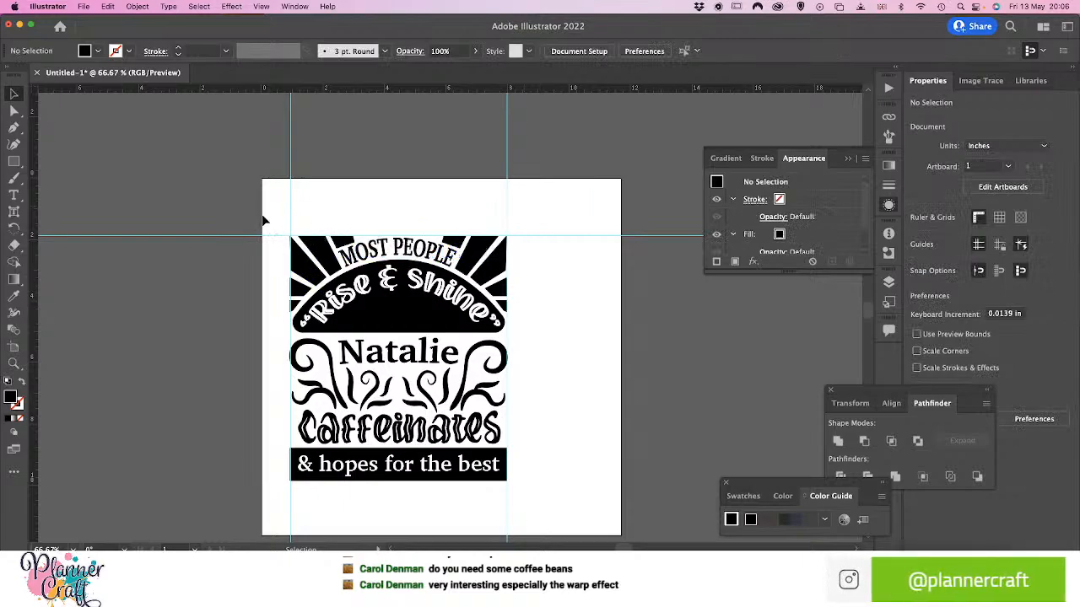
Delete the two vertical guides and the horizontal guide while keeping the artwork
drag(274, 221, 547, 519)
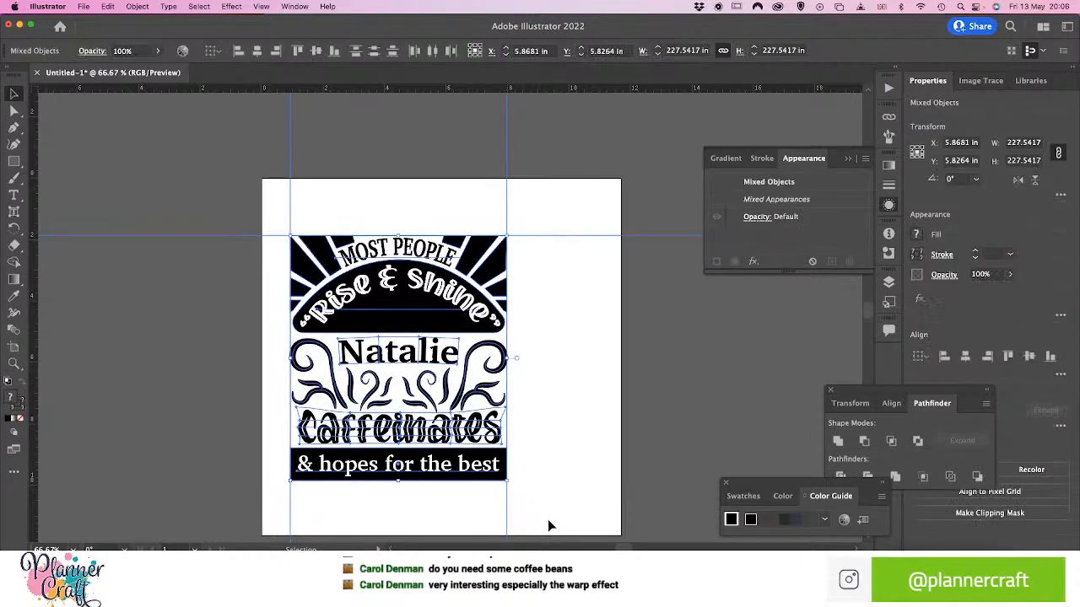
click(247, 200)
drag(245, 166, 588, 212)
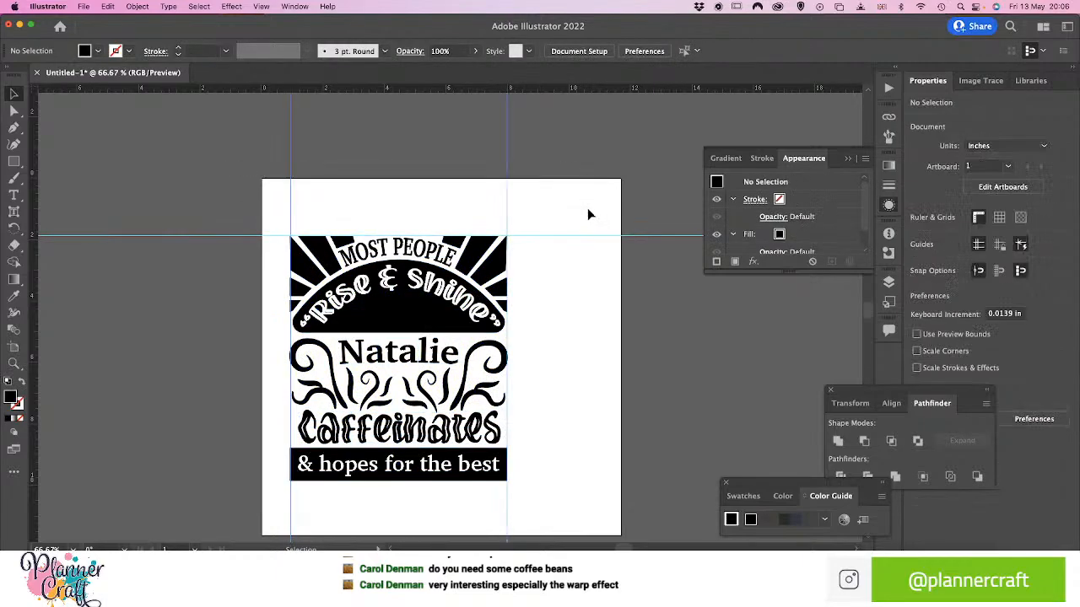
click(158, 279)
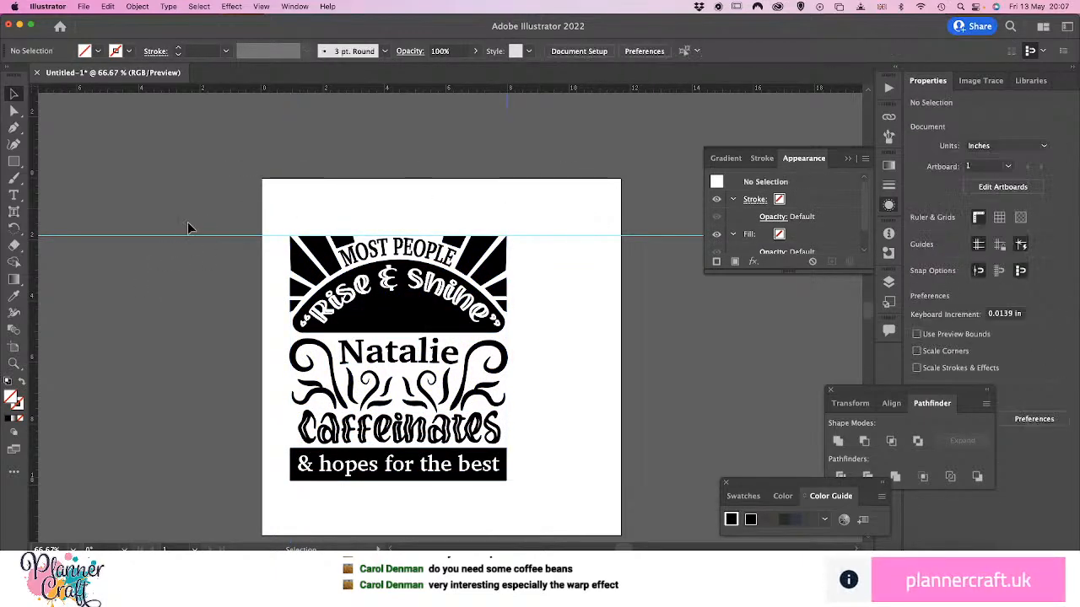
drag(188, 222, 227, 280)
key(Delete)
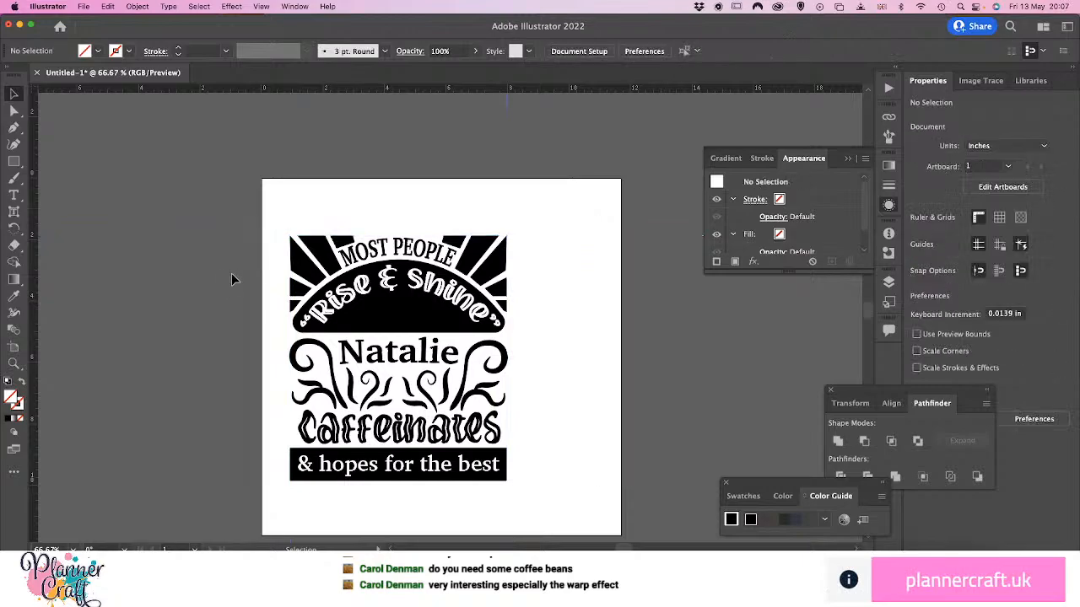
drag(279, 220, 513, 501)
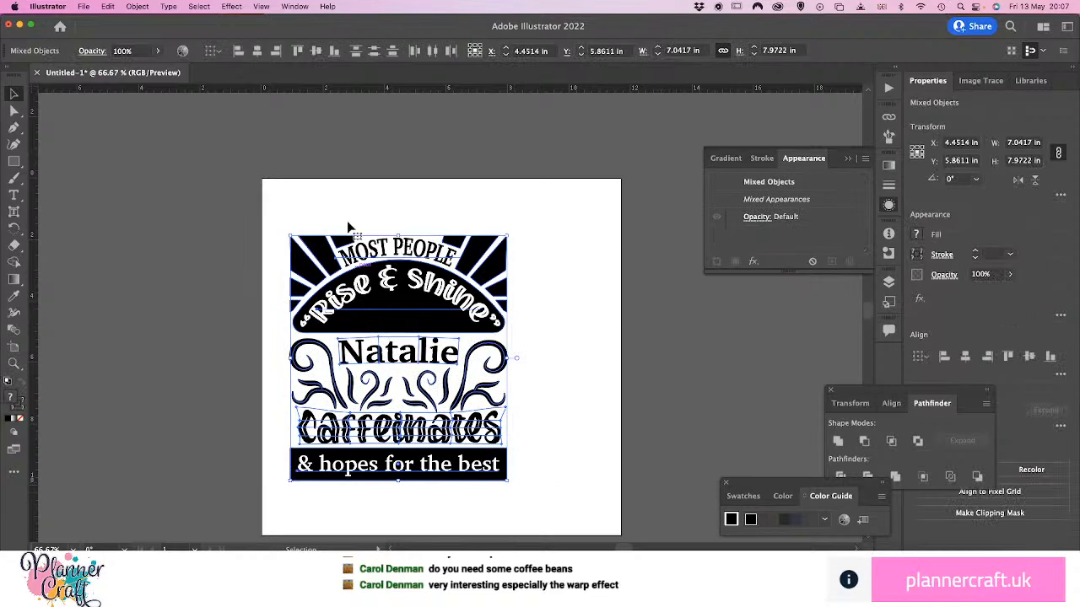
click(136, 6)
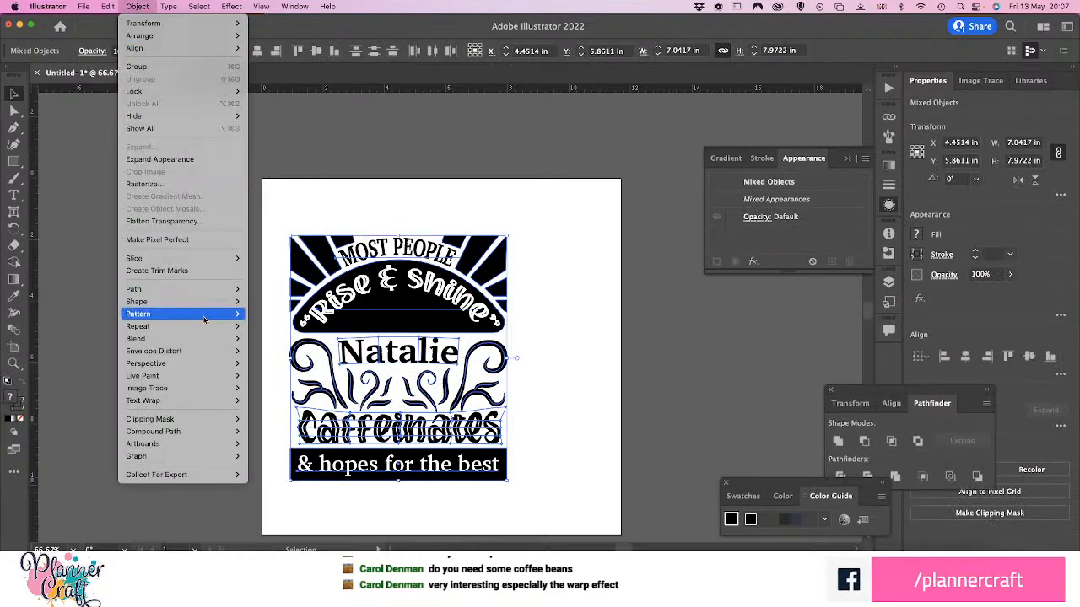
mouse_move(209, 292)
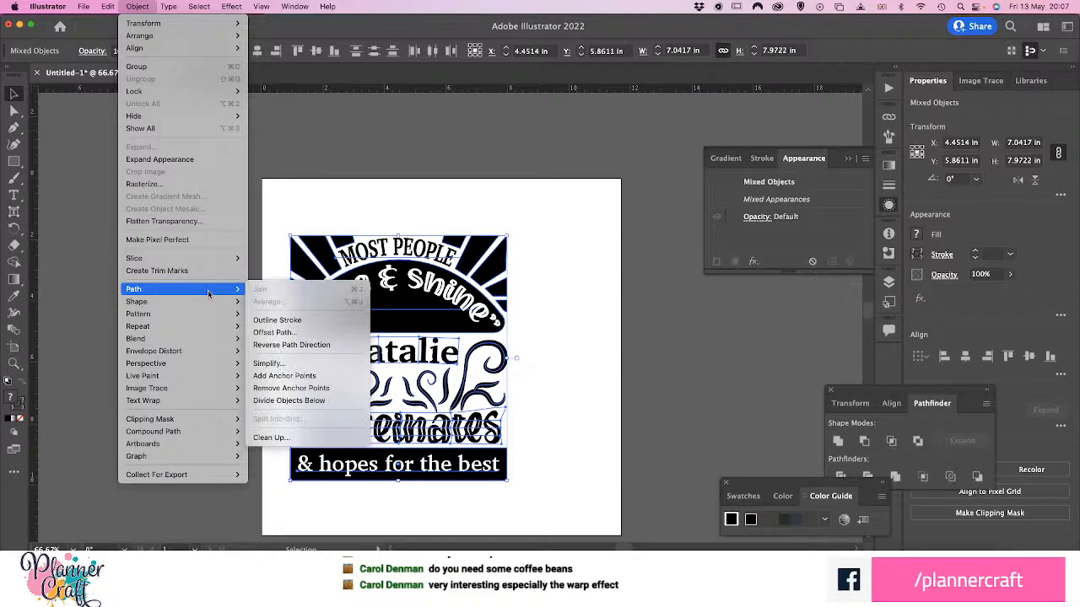
click(424, 194)
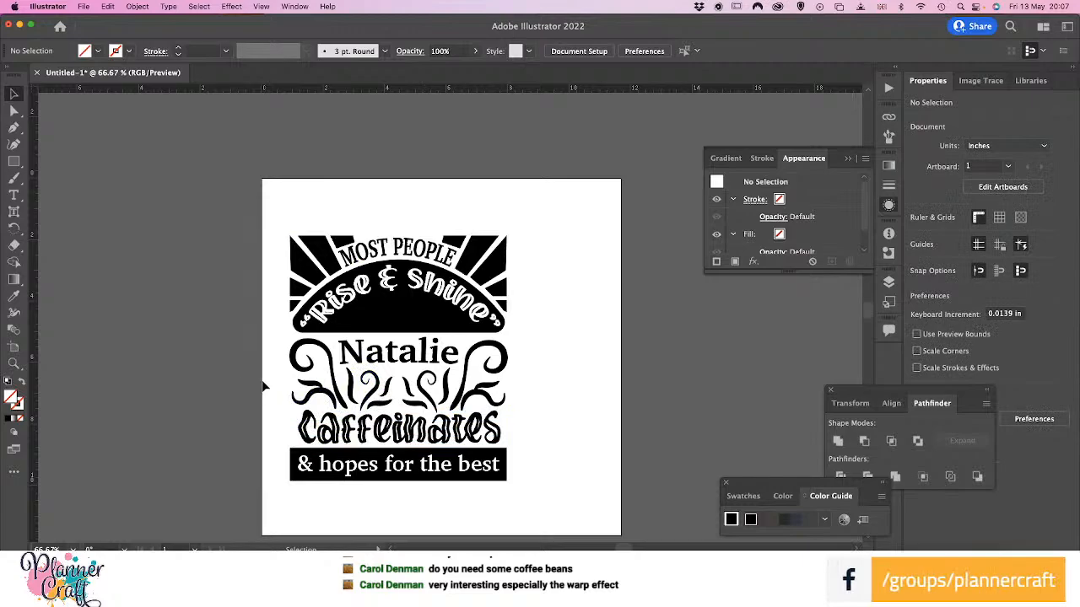
Select all the flourish paths around and below the name and convert their strokes to outlines
drag(274, 376, 512, 406)
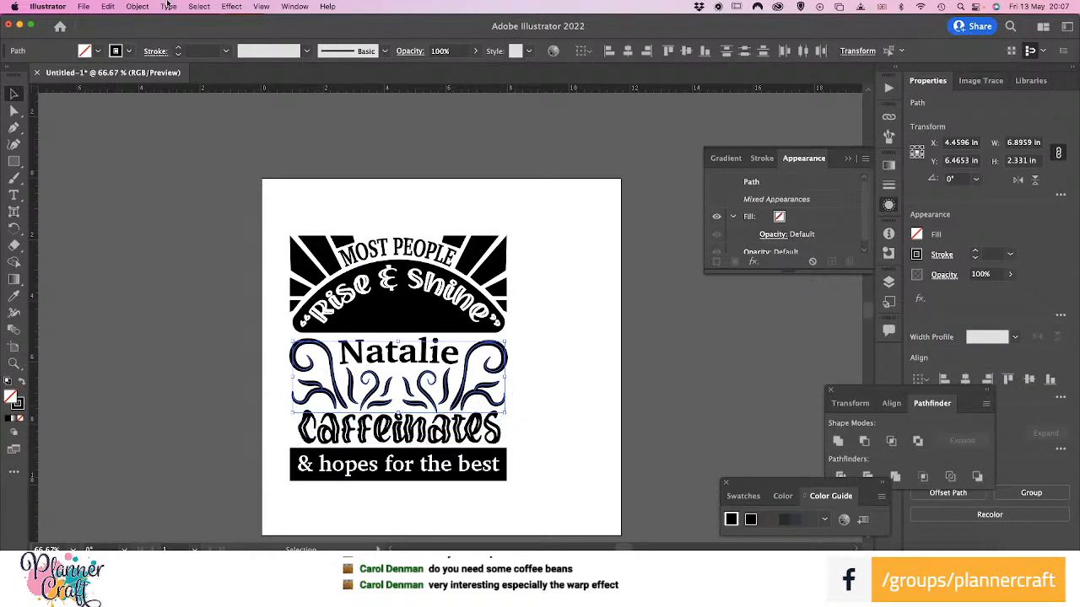
click(137, 8)
mouse_move(151, 291)
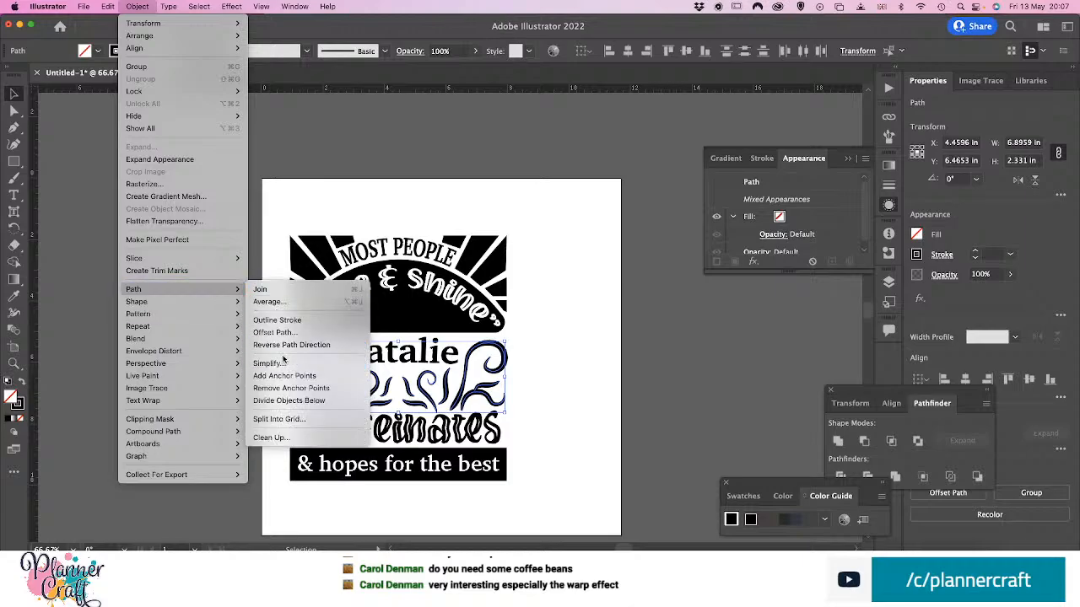
click(278, 325)
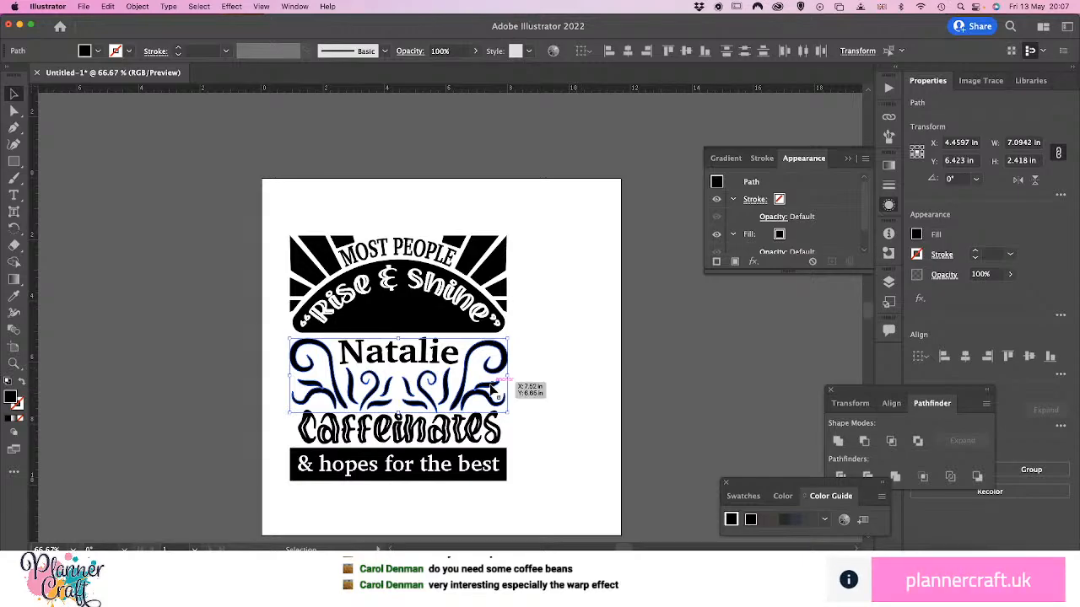
click(564, 395)
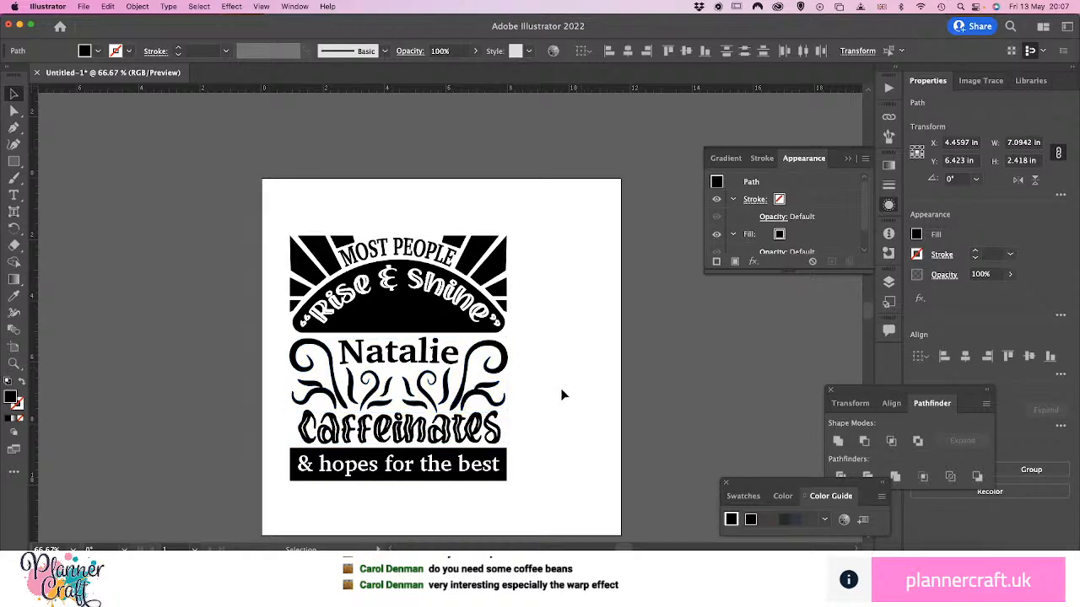
Unite the overlapping shapes of the leaf flourish at the artwork's right edge, and do the same for its left counterpart
click(475, 384)
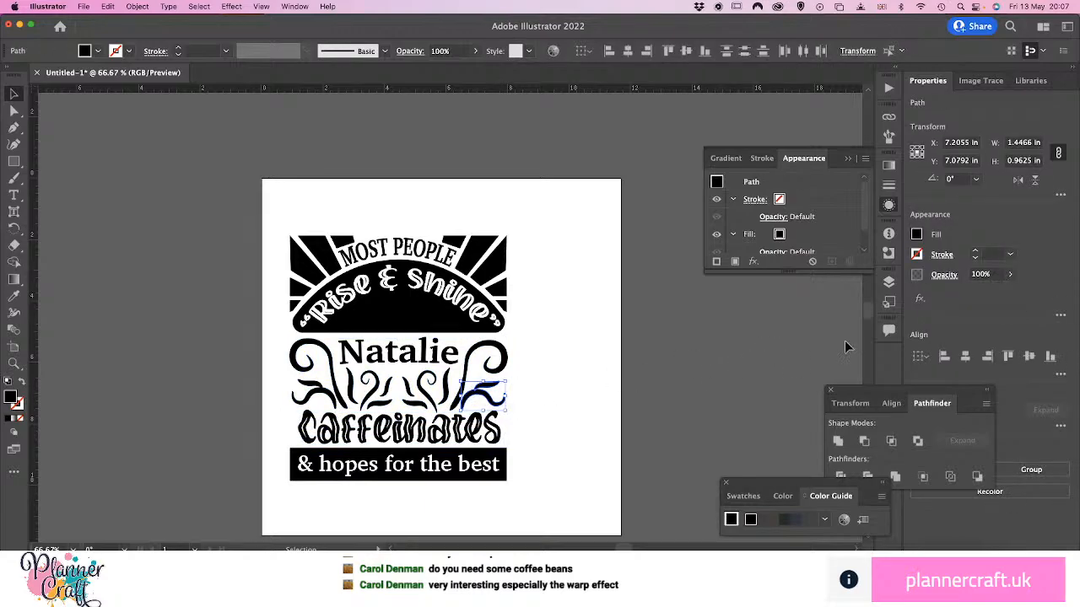
drag(929, 390, 780, 318)
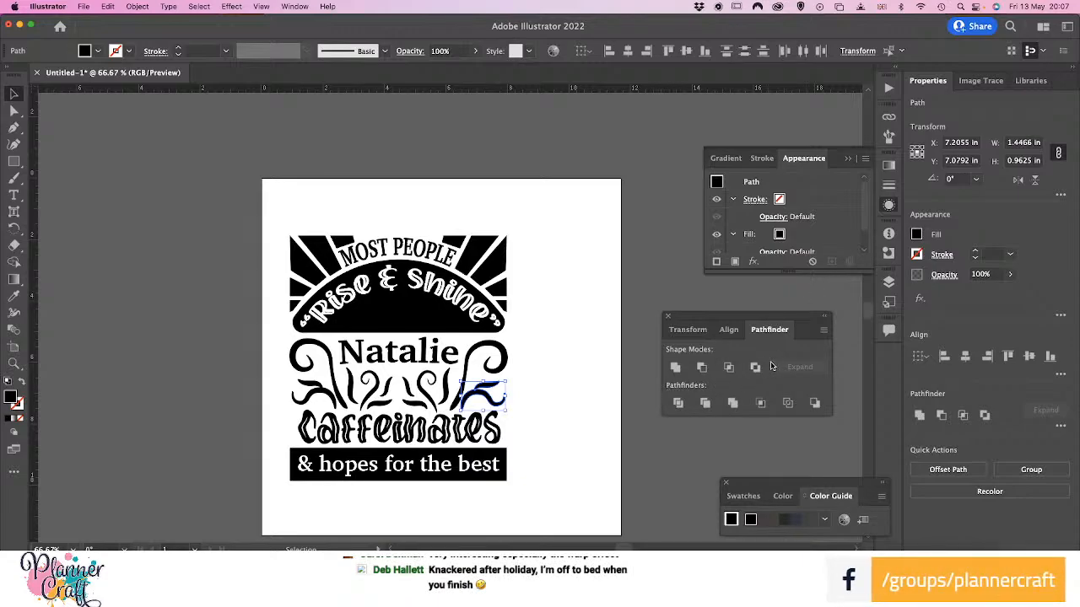
click(674, 368)
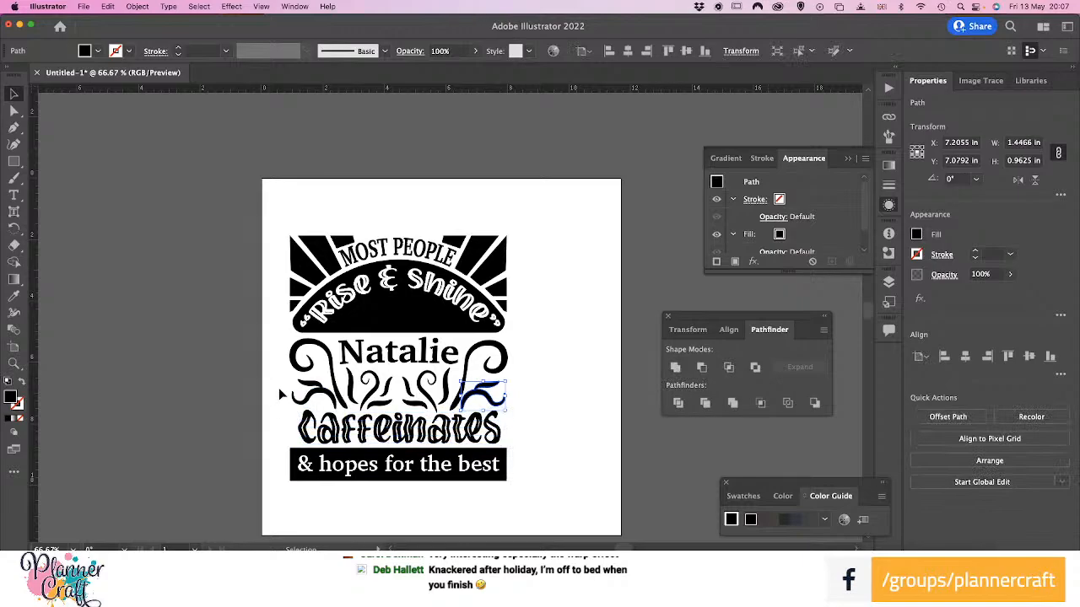
drag(272, 378, 339, 414)
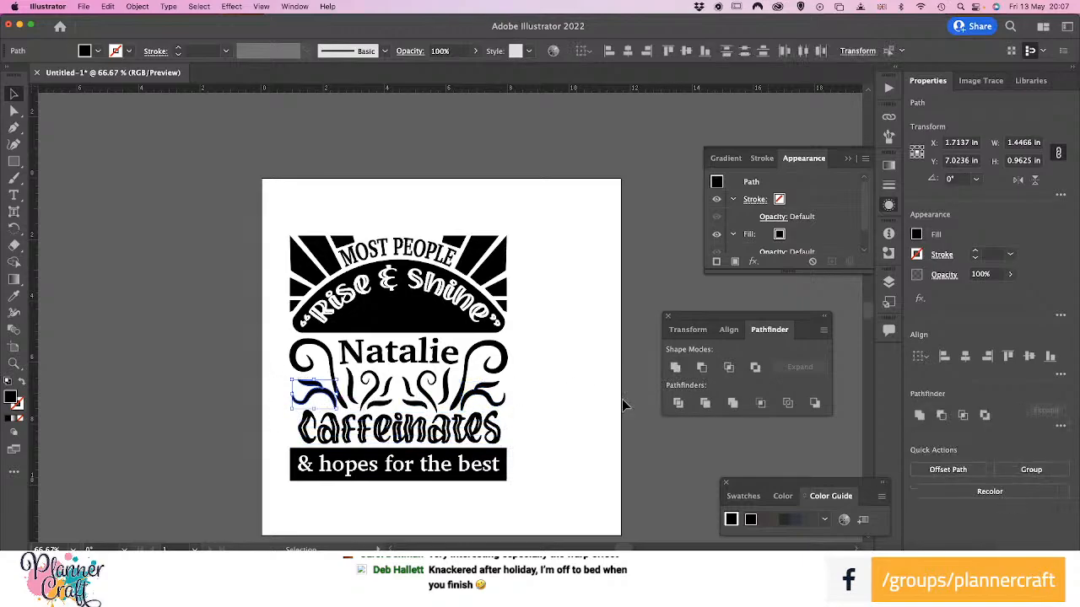
click(675, 368)
click(526, 494)
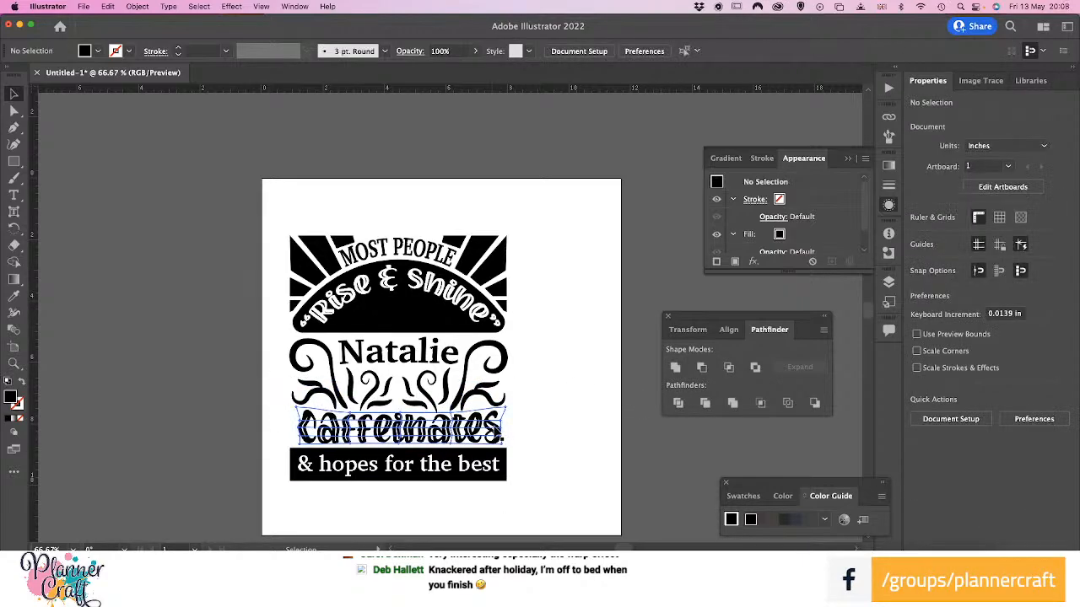
Expand the envelope distortion on the "Caffeinates" lettering into plain shapes and select the arched "Rise & Shine" text
click(498, 432)
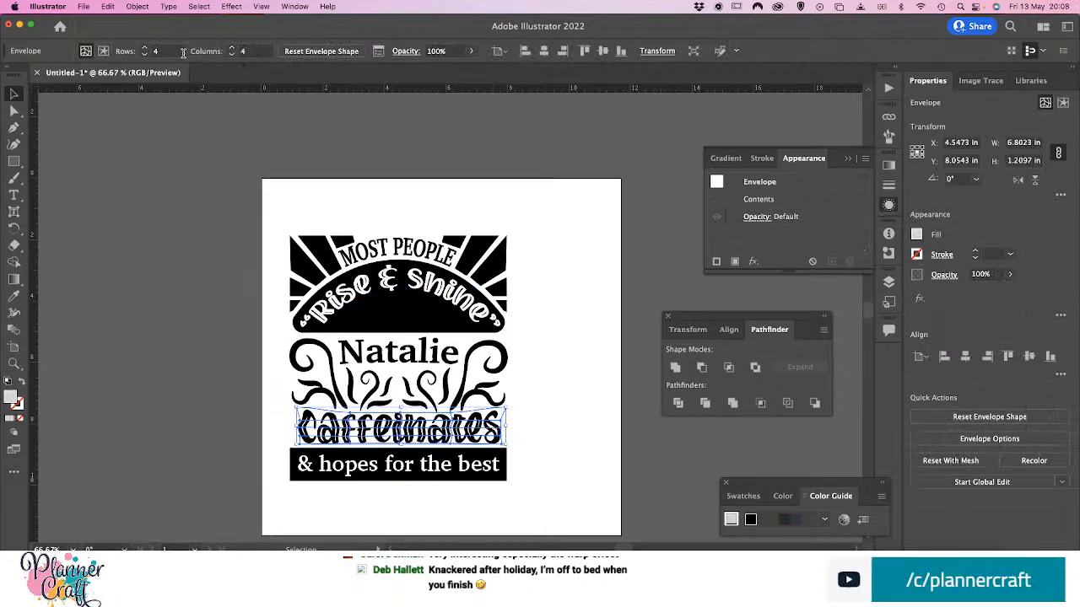
click(137, 7)
mouse_move(159, 316)
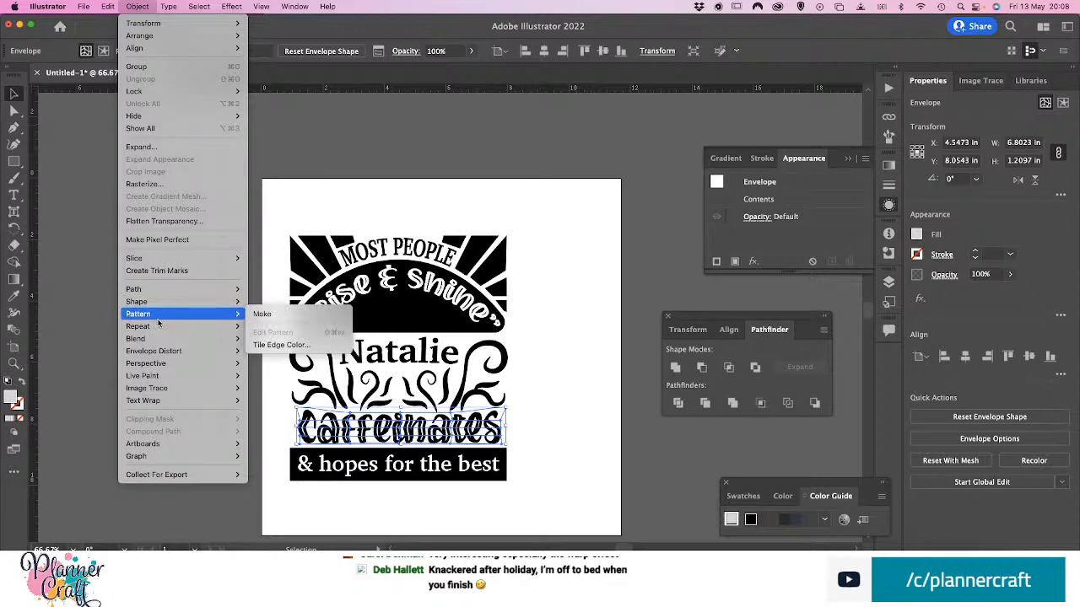
mouse_move(180, 354)
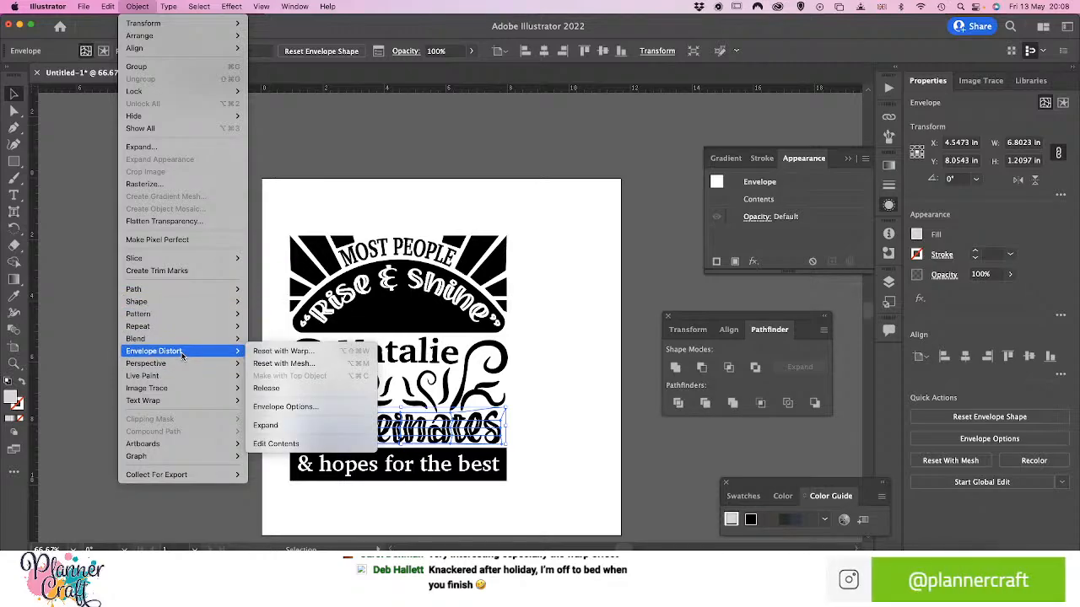
click(268, 426)
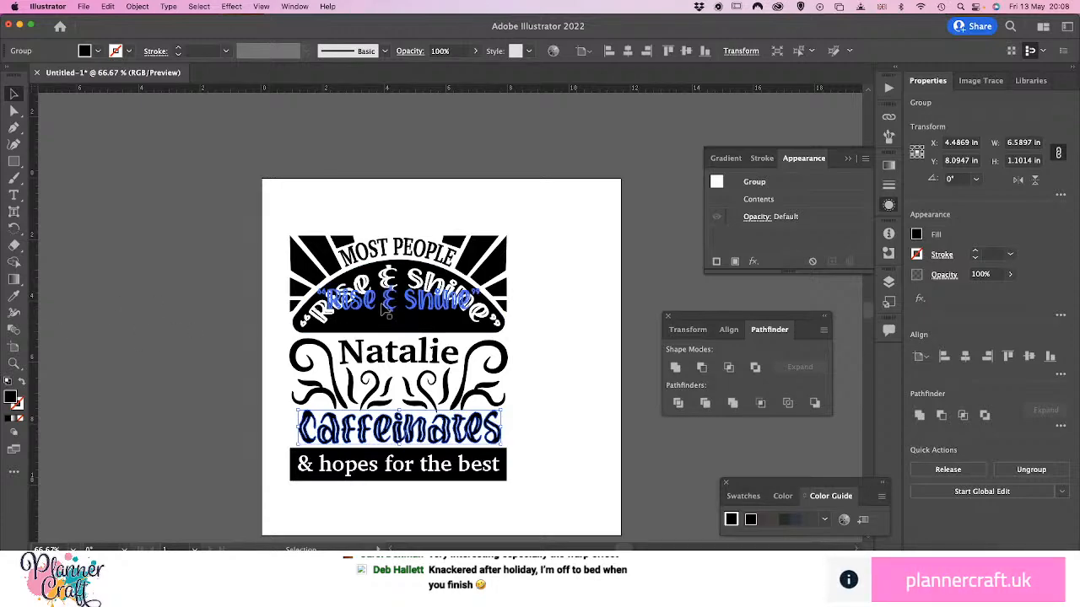
drag(373, 278, 376, 287)
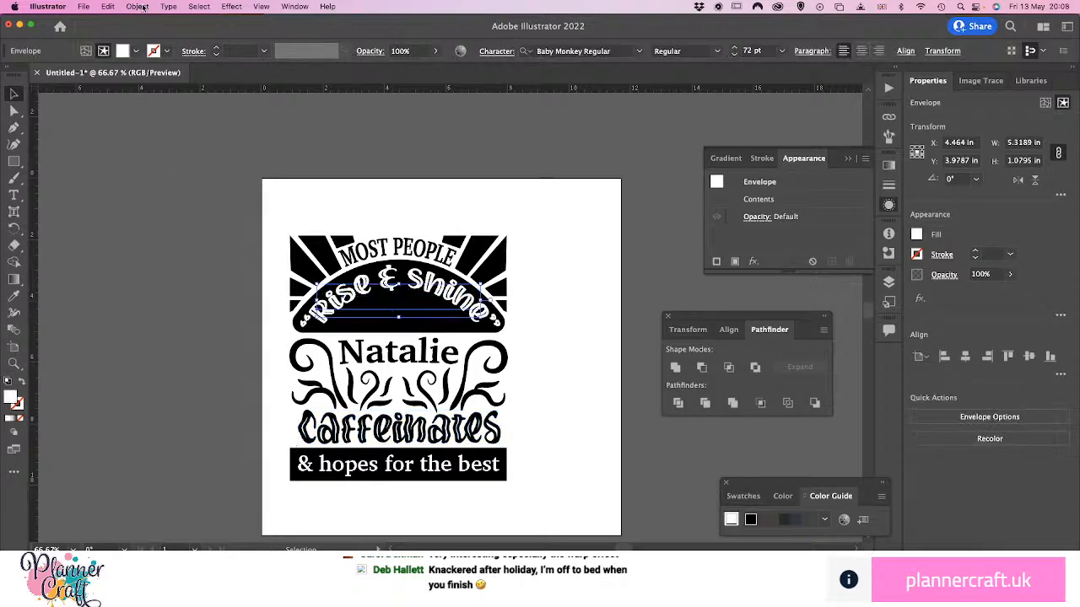
click(137, 6)
mouse_move(132, 291)
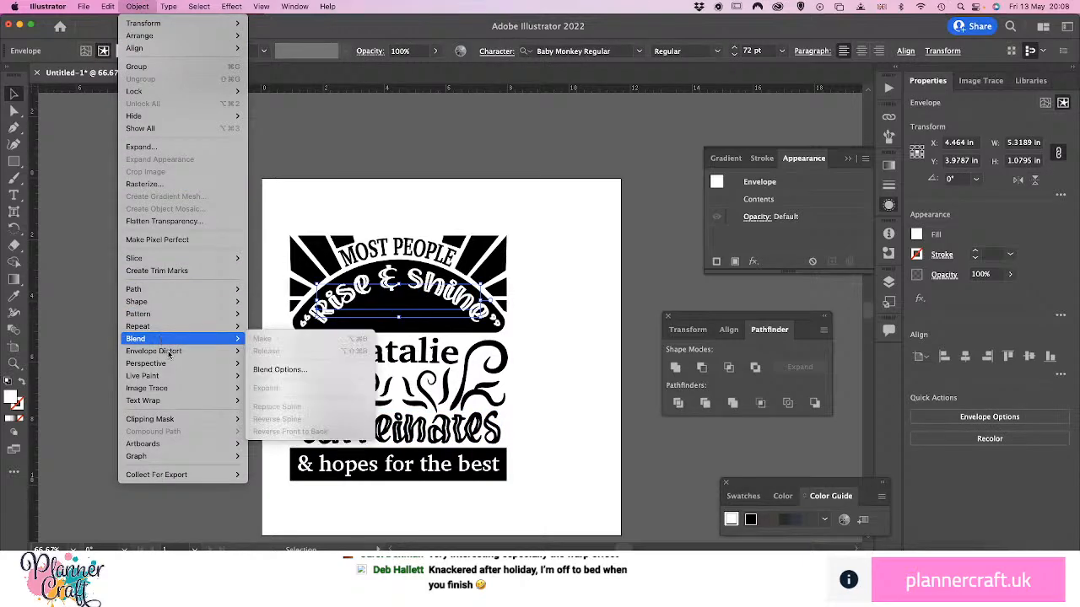
mouse_move(217, 352)
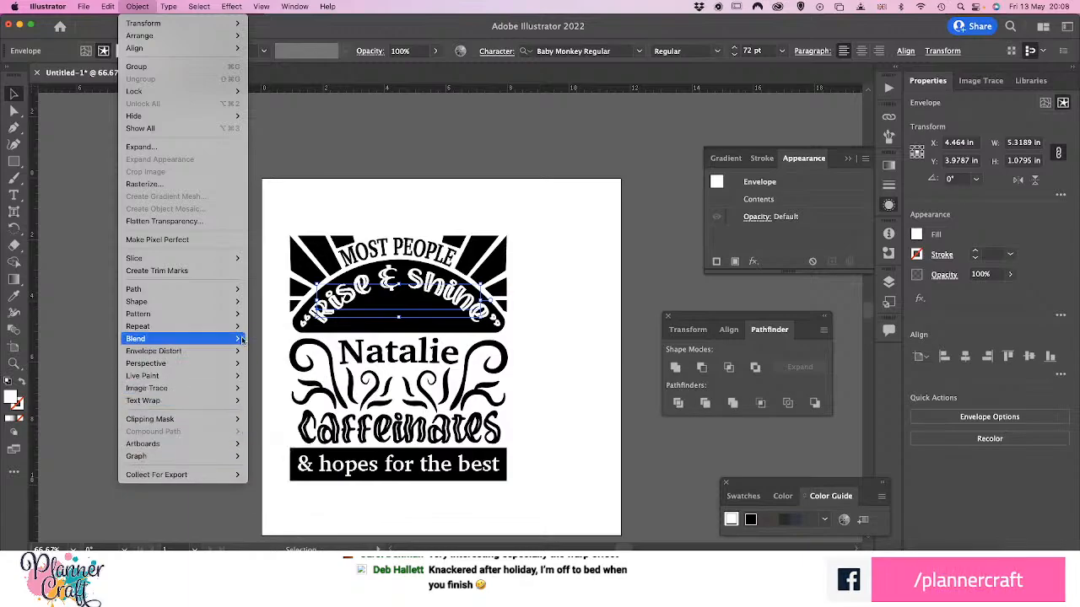
mouse_move(232, 320)
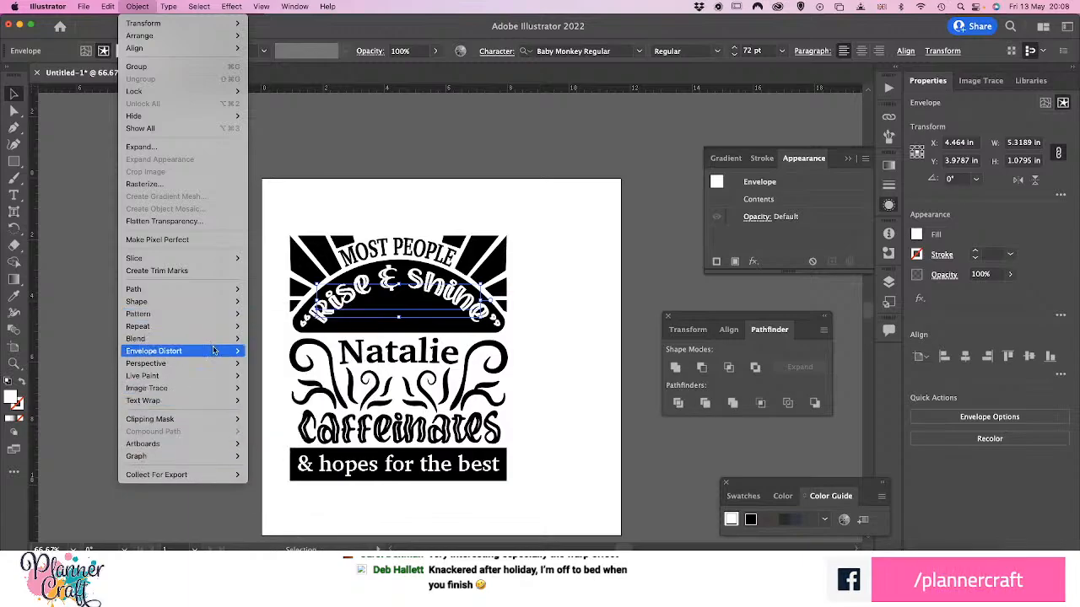
click(279, 408)
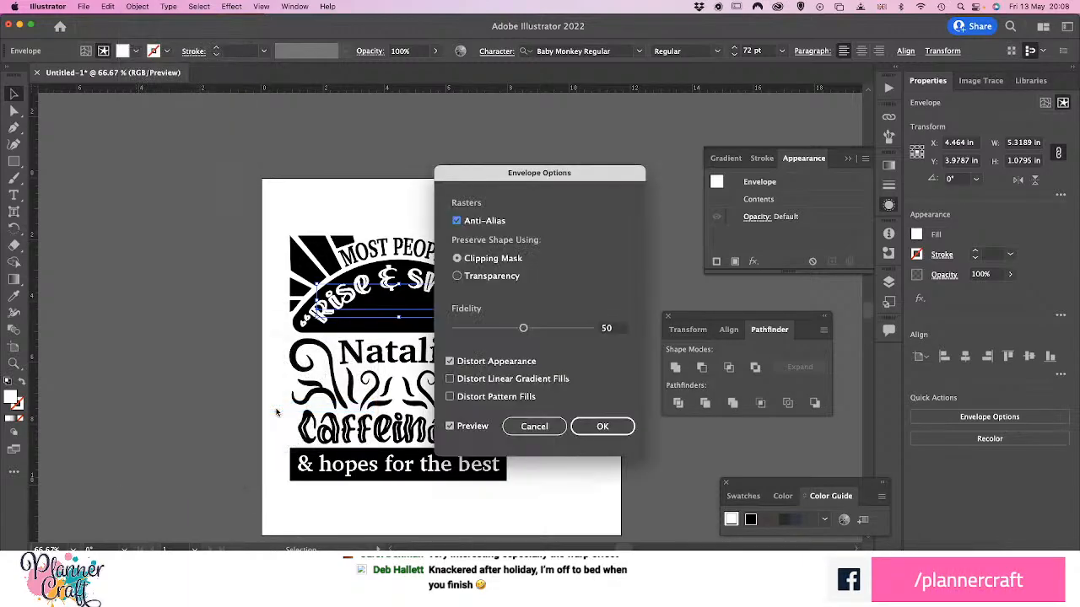
click(534, 426)
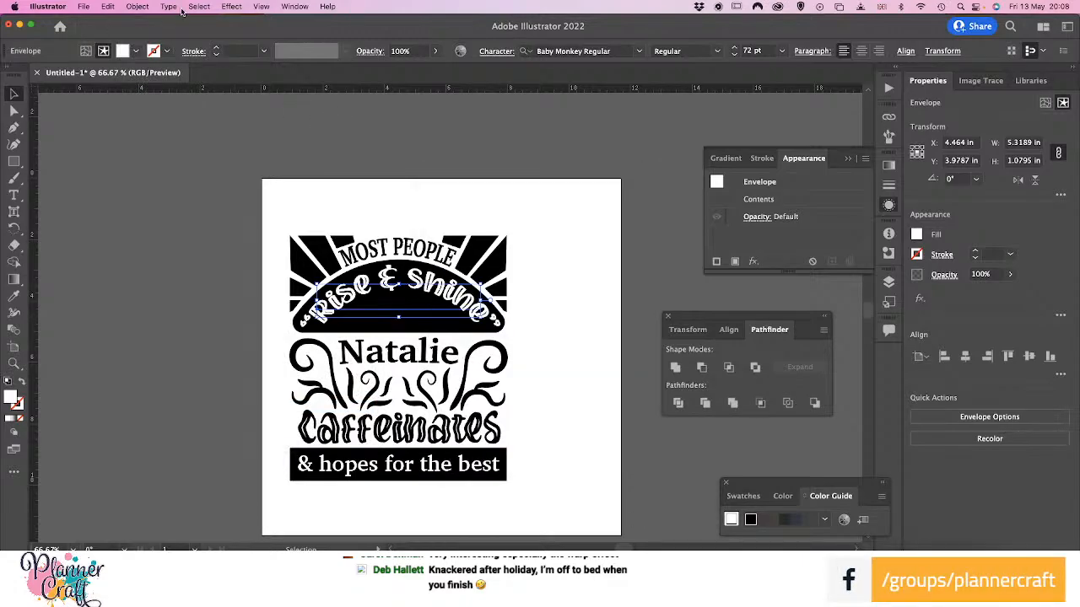
Expand the envelope distortion on the selected "Rise & Shine" text into plain shapes
click(139, 7)
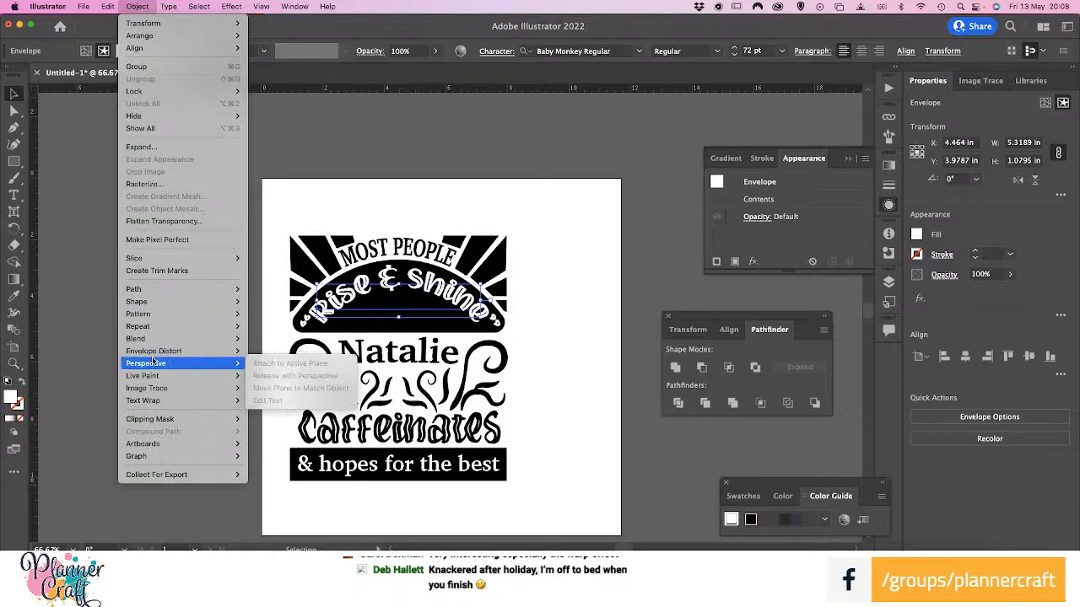
mouse_move(194, 351)
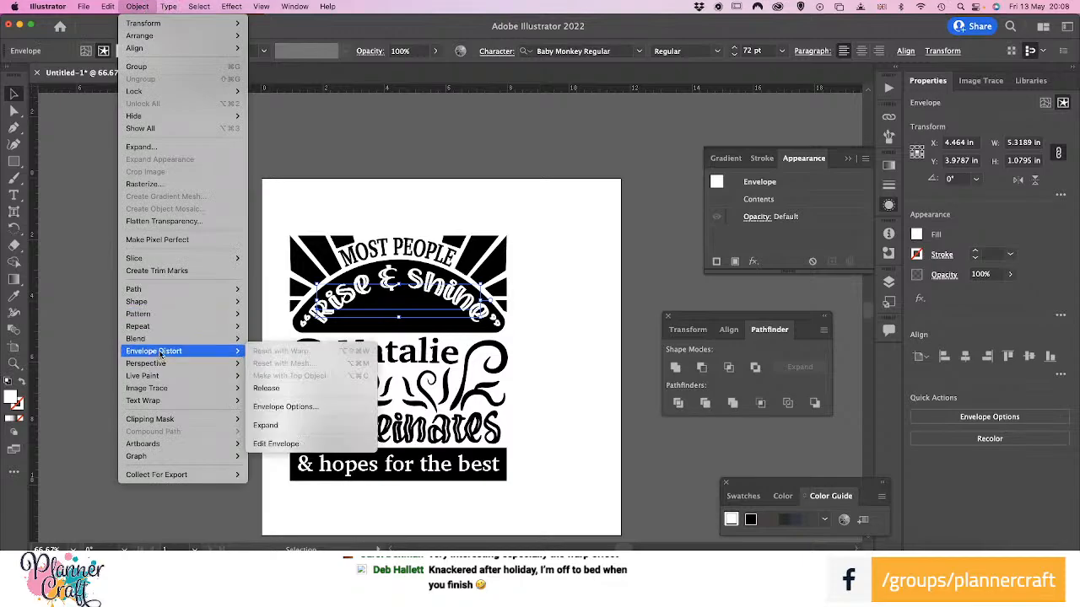
click(292, 426)
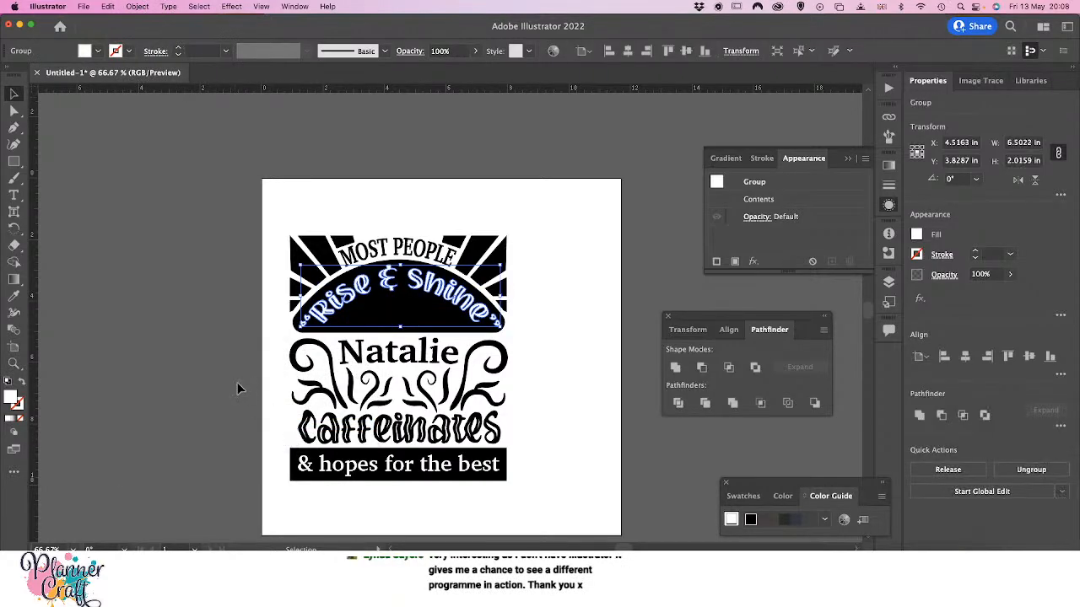
click(203, 341)
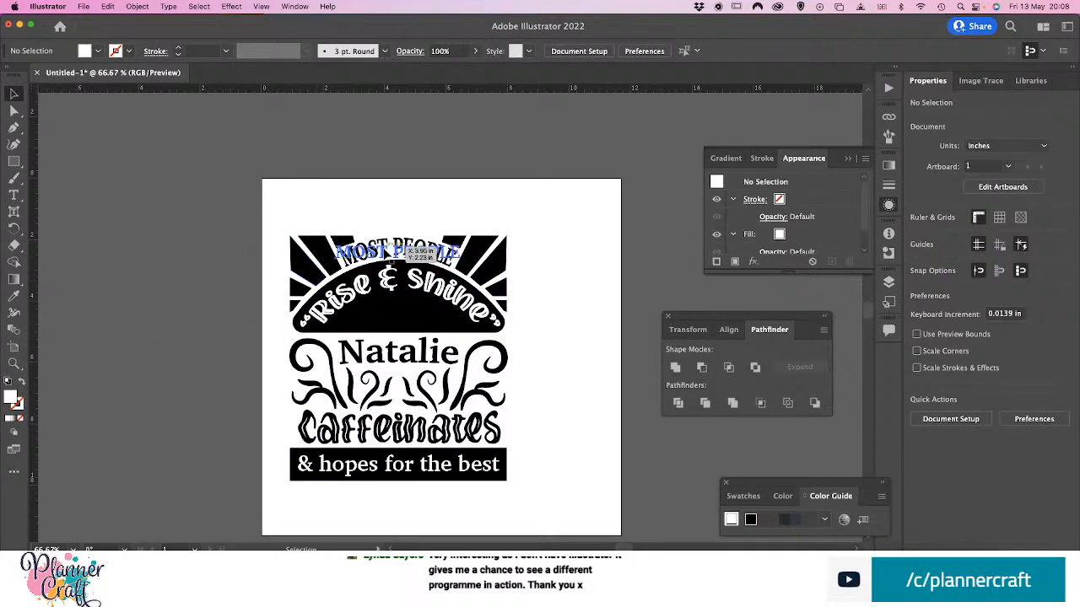
Expand the envelope distortion on the arched "MOST PEOPLE" text into plain shapes
click(417, 267)
click(416, 254)
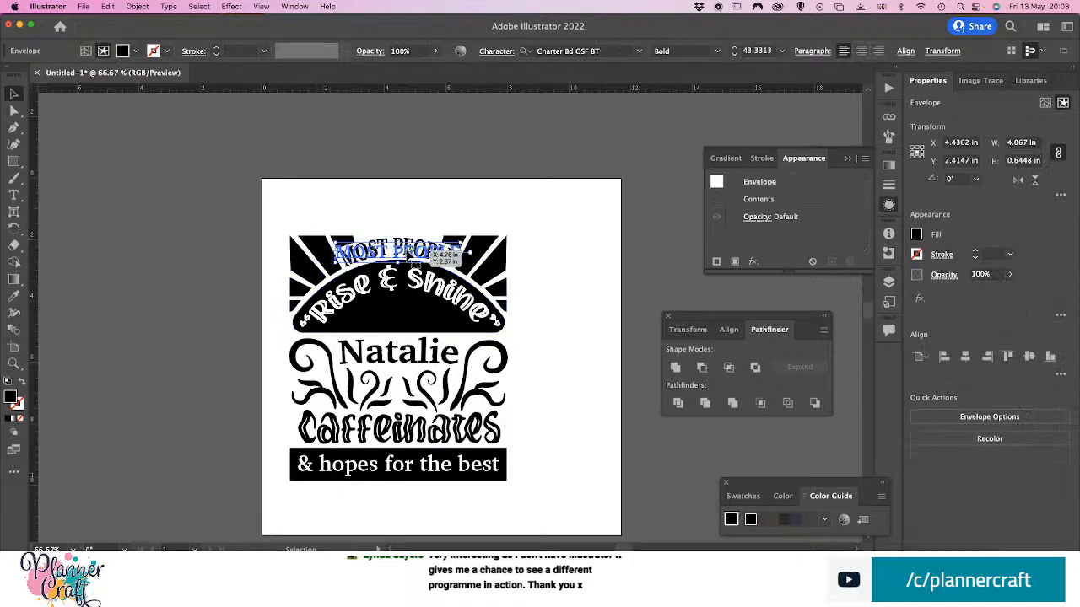
click(140, 6)
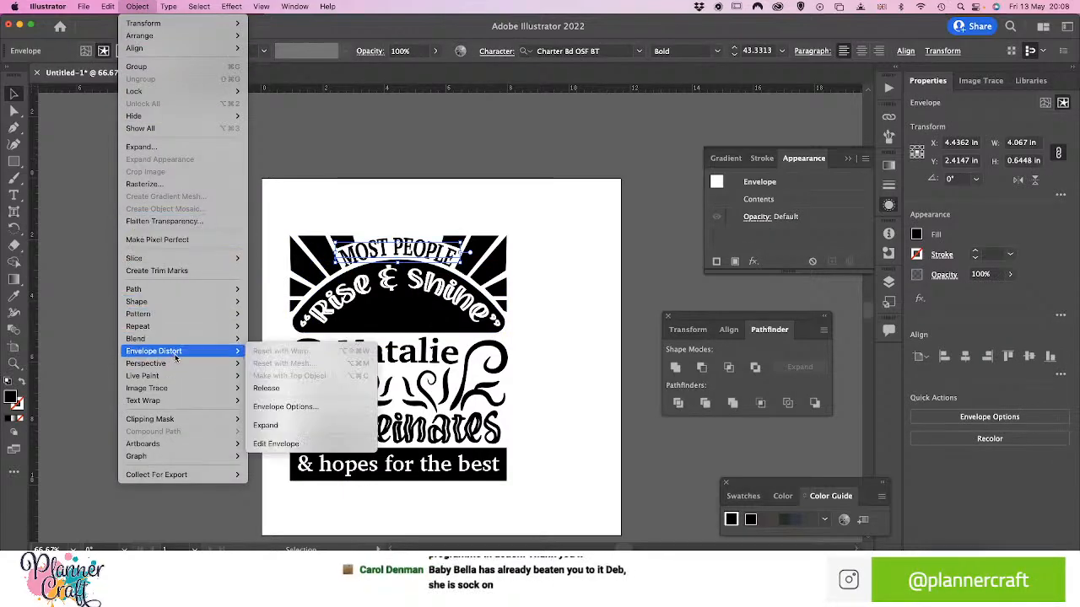
mouse_move(240, 351)
click(265, 426)
click(184, 351)
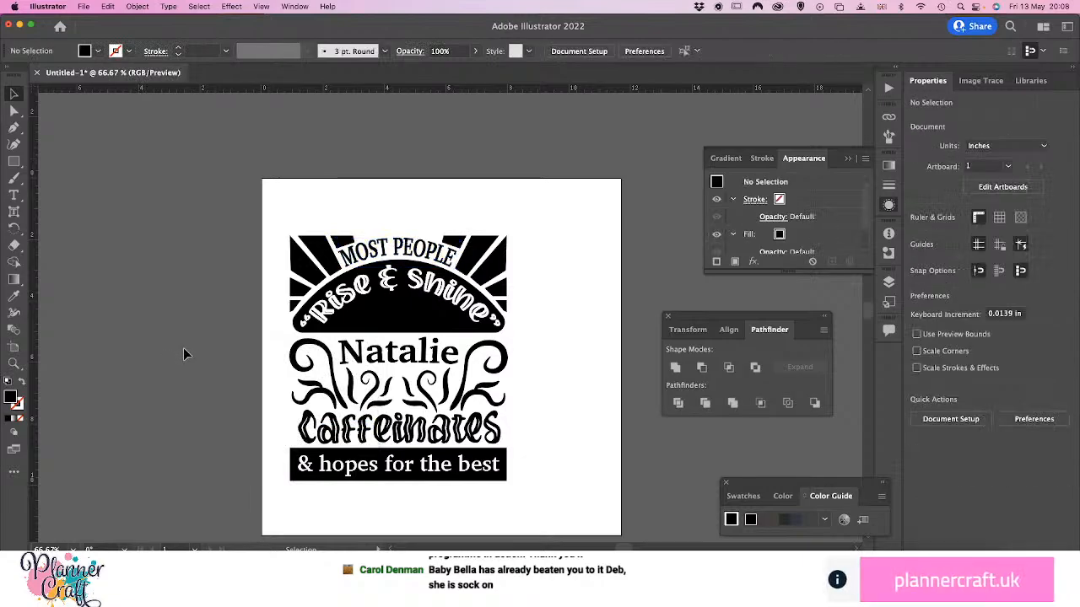
Convert the "& hopes for the best" text in the black banner to outlines
click(377, 471)
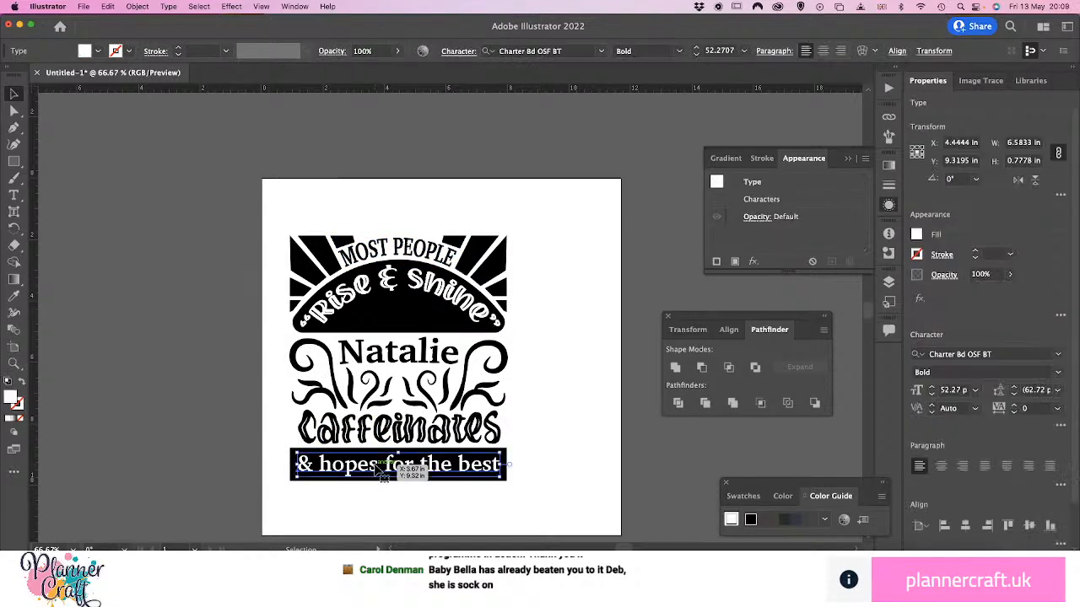
click(167, 7)
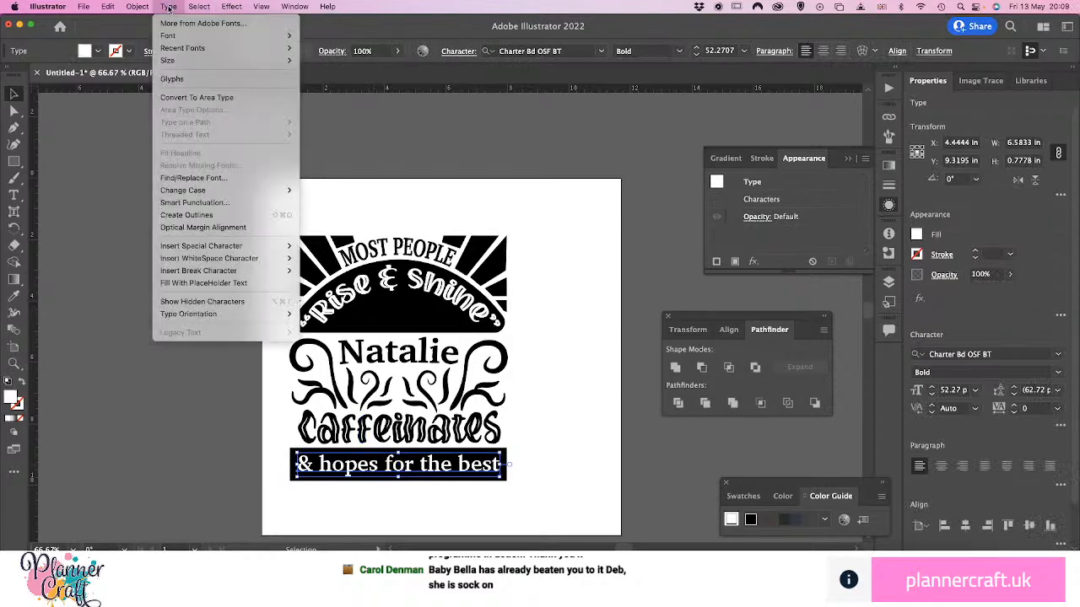
click(204, 216)
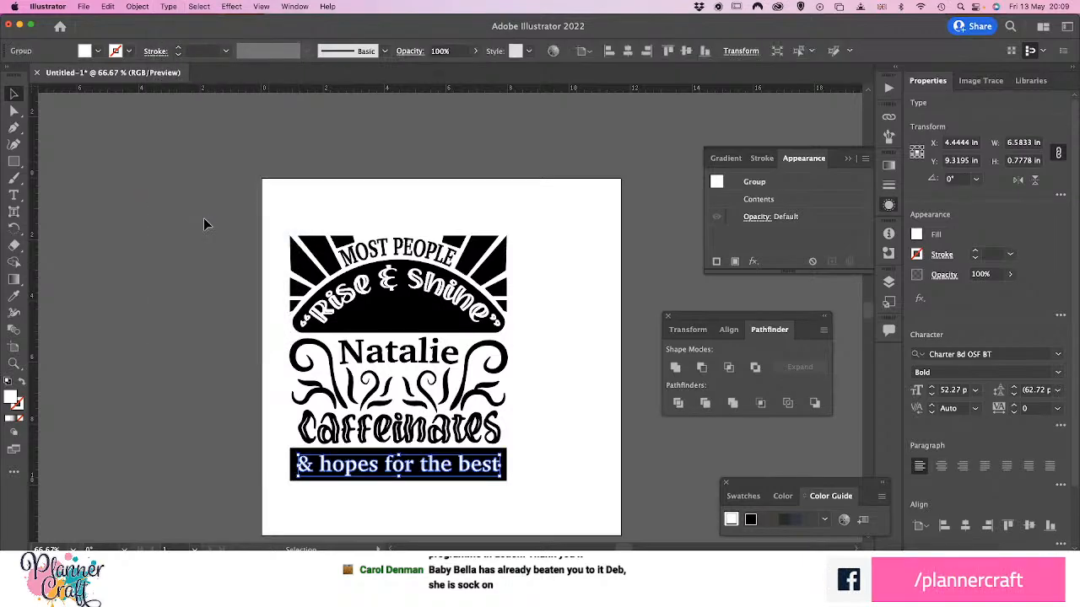
click(157, 430)
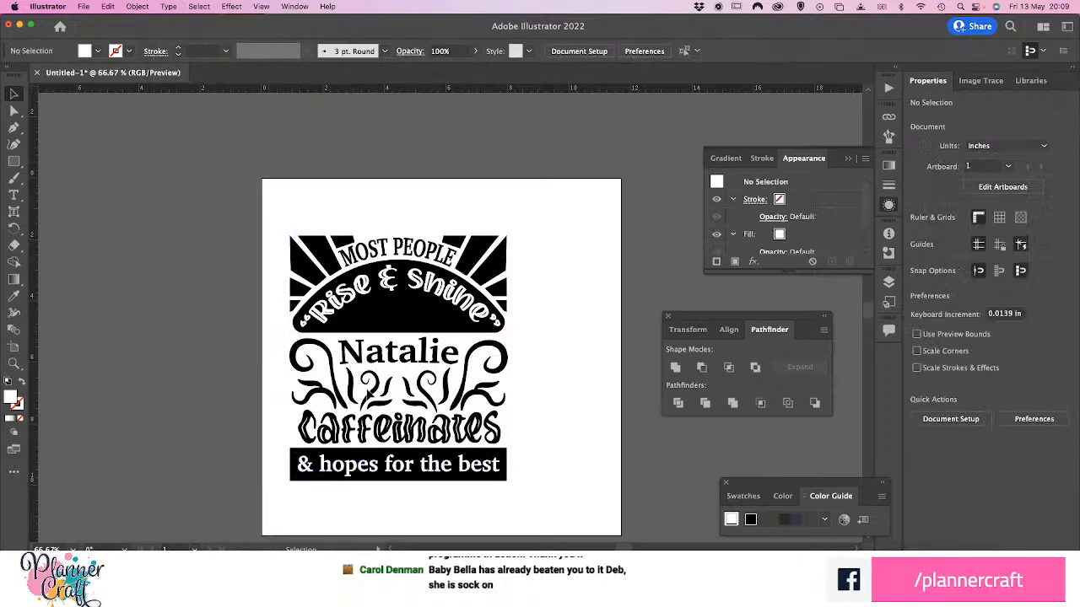
Expand the envelope warp on the name below the arch into plain shapes
click(362, 349)
click(137, 6)
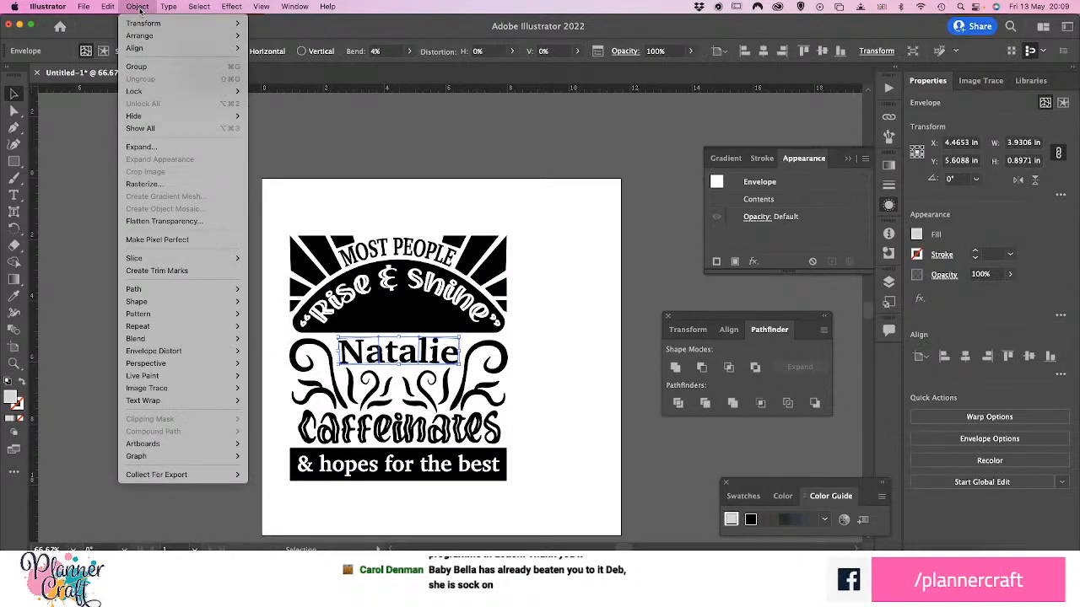
mouse_move(168, 353)
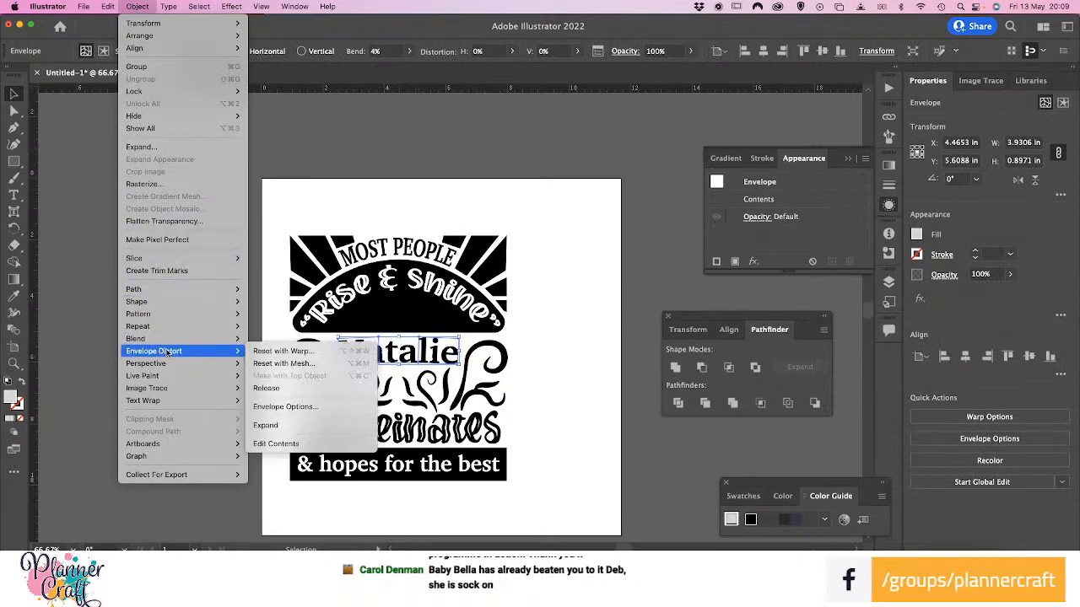
click(265, 426)
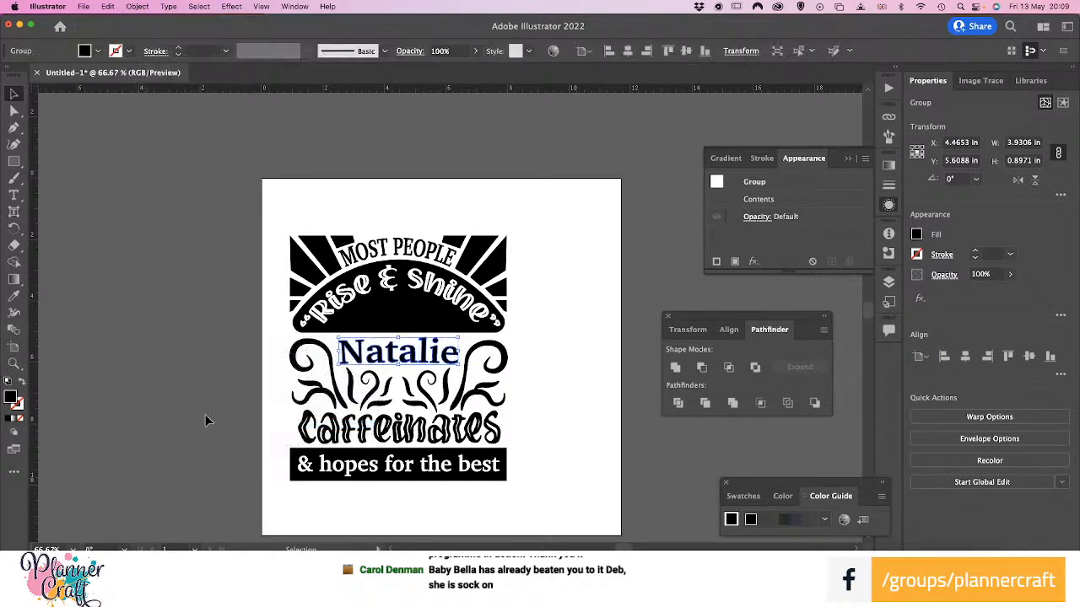
click(203, 413)
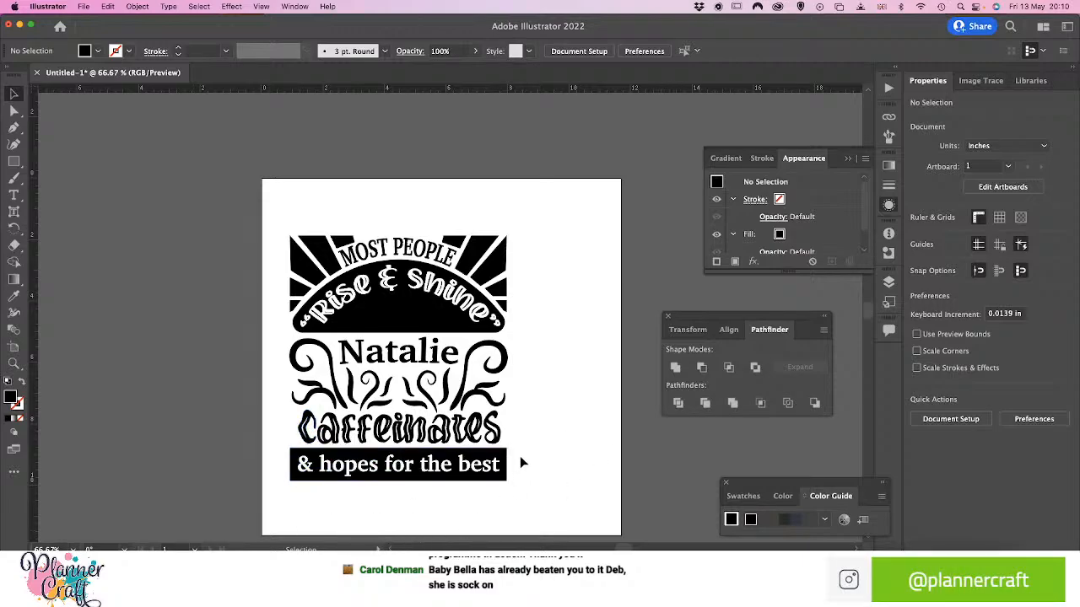
scroll(517, 459, down, 3)
scroll(390, 474, up, 4)
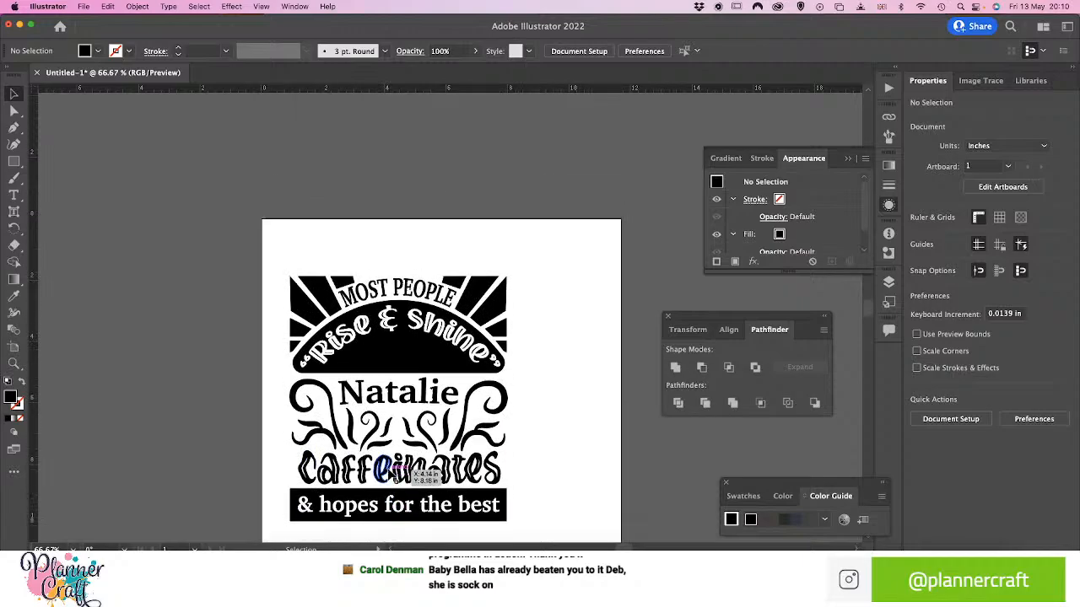
scroll(390, 471, down, 3)
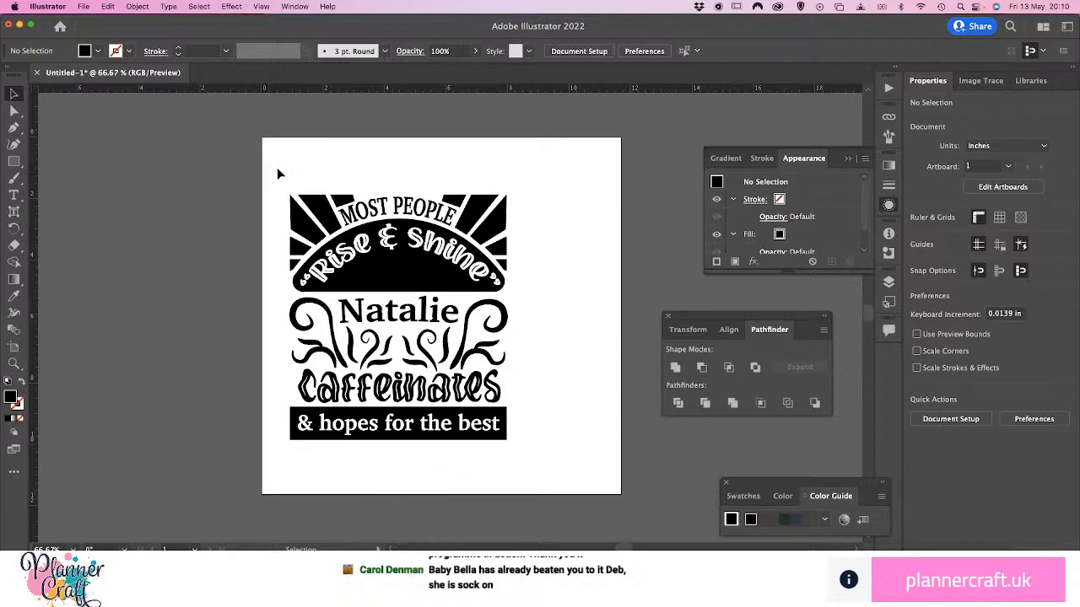
drag(277, 168, 519, 483)
click(347, 140)
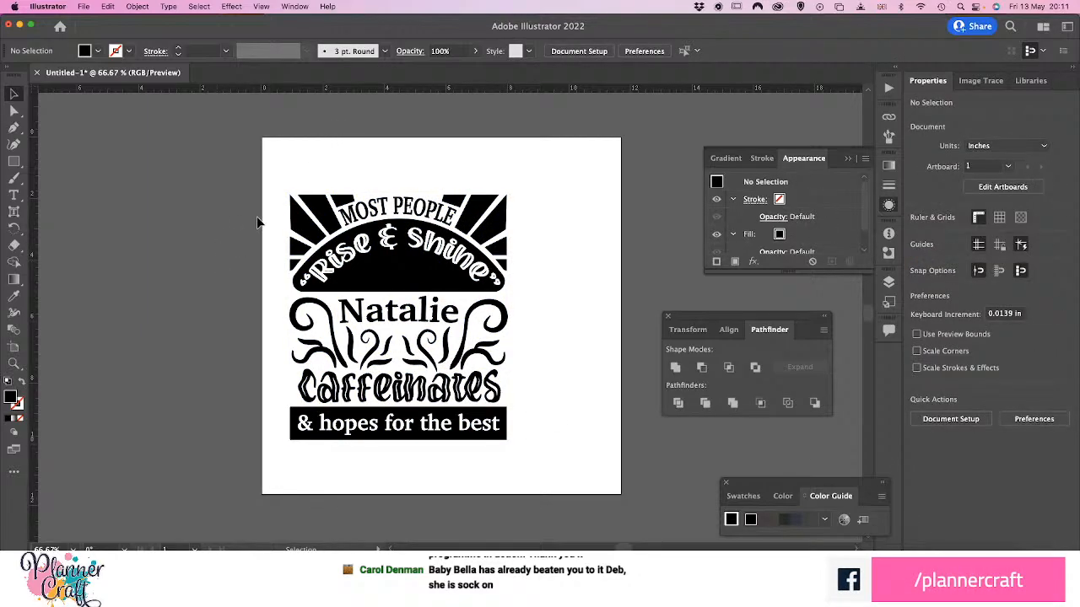
Select the complete quote artwork and move it close to the artboard's upper-left corner
drag(276, 183, 532, 477)
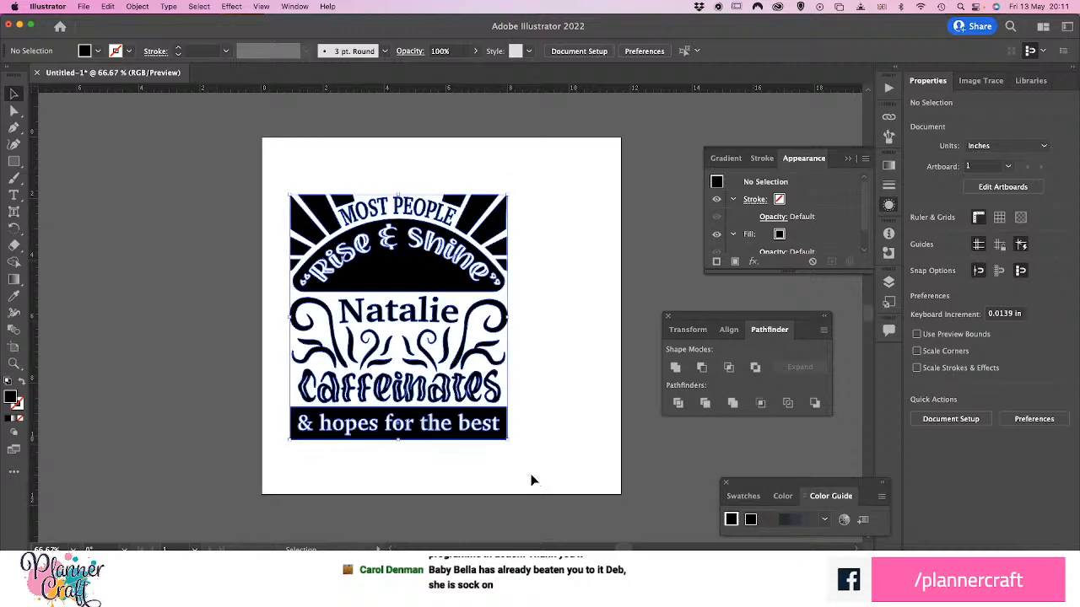
drag(504, 424, 488, 373)
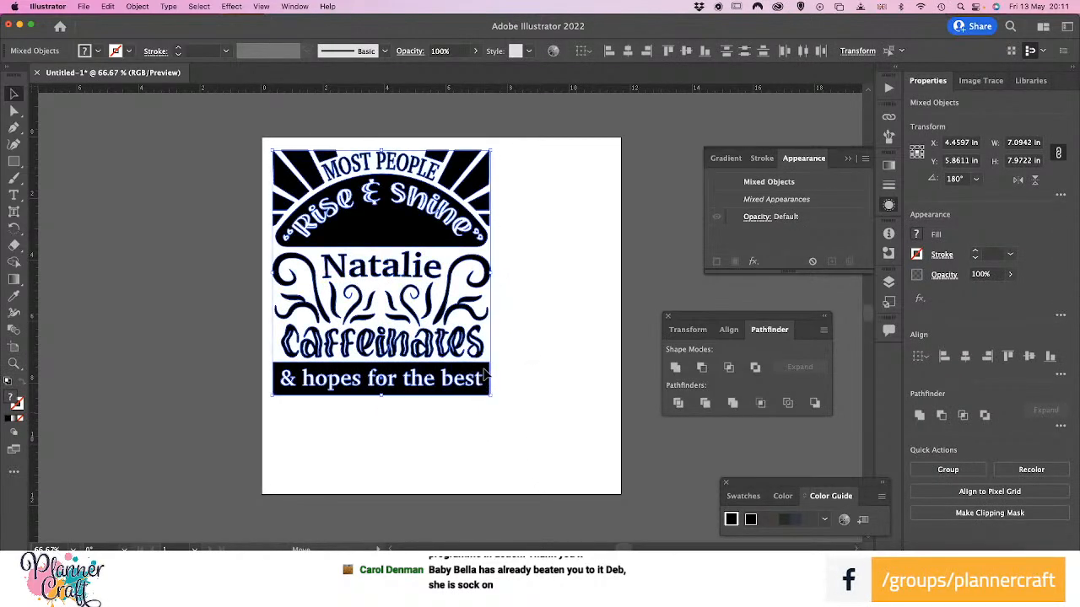
click(464, 473)
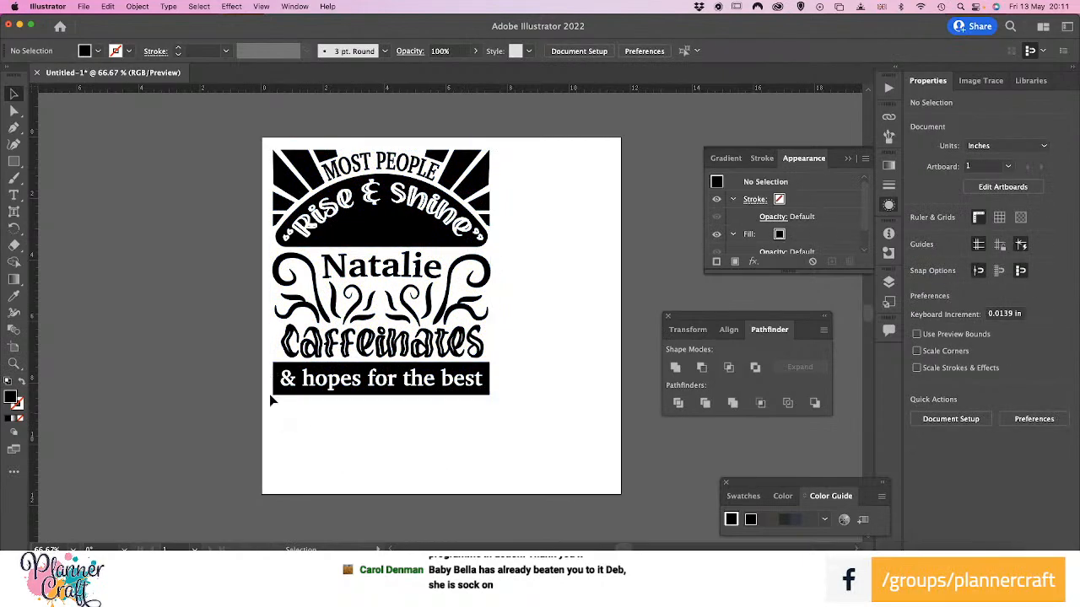